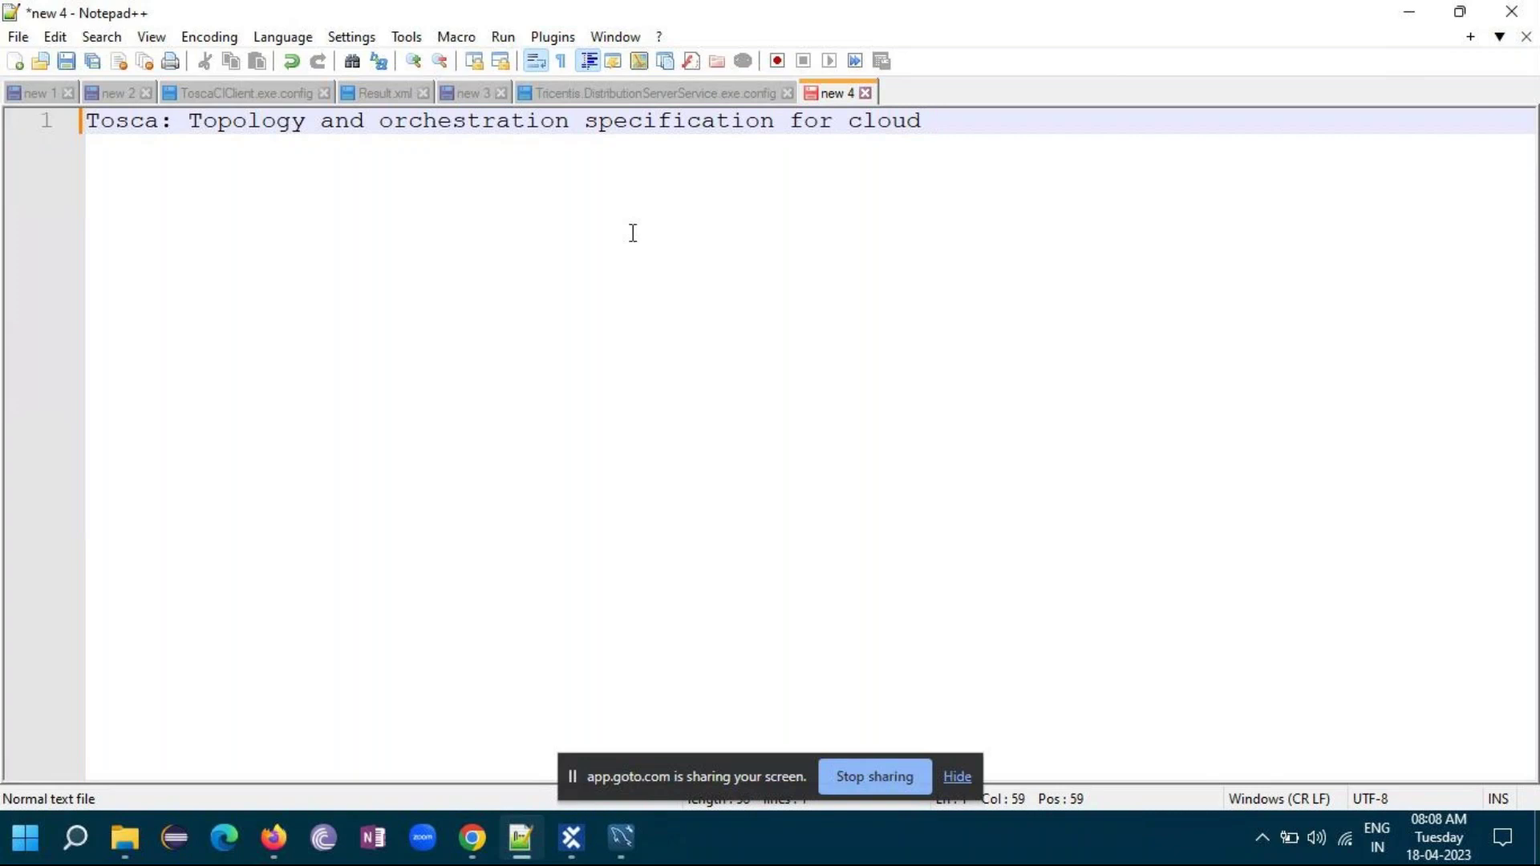
- Complete the Tosca title line with "applications" and add a "Pros:" heading below it after a blank line
type("pplica")
type("tions")
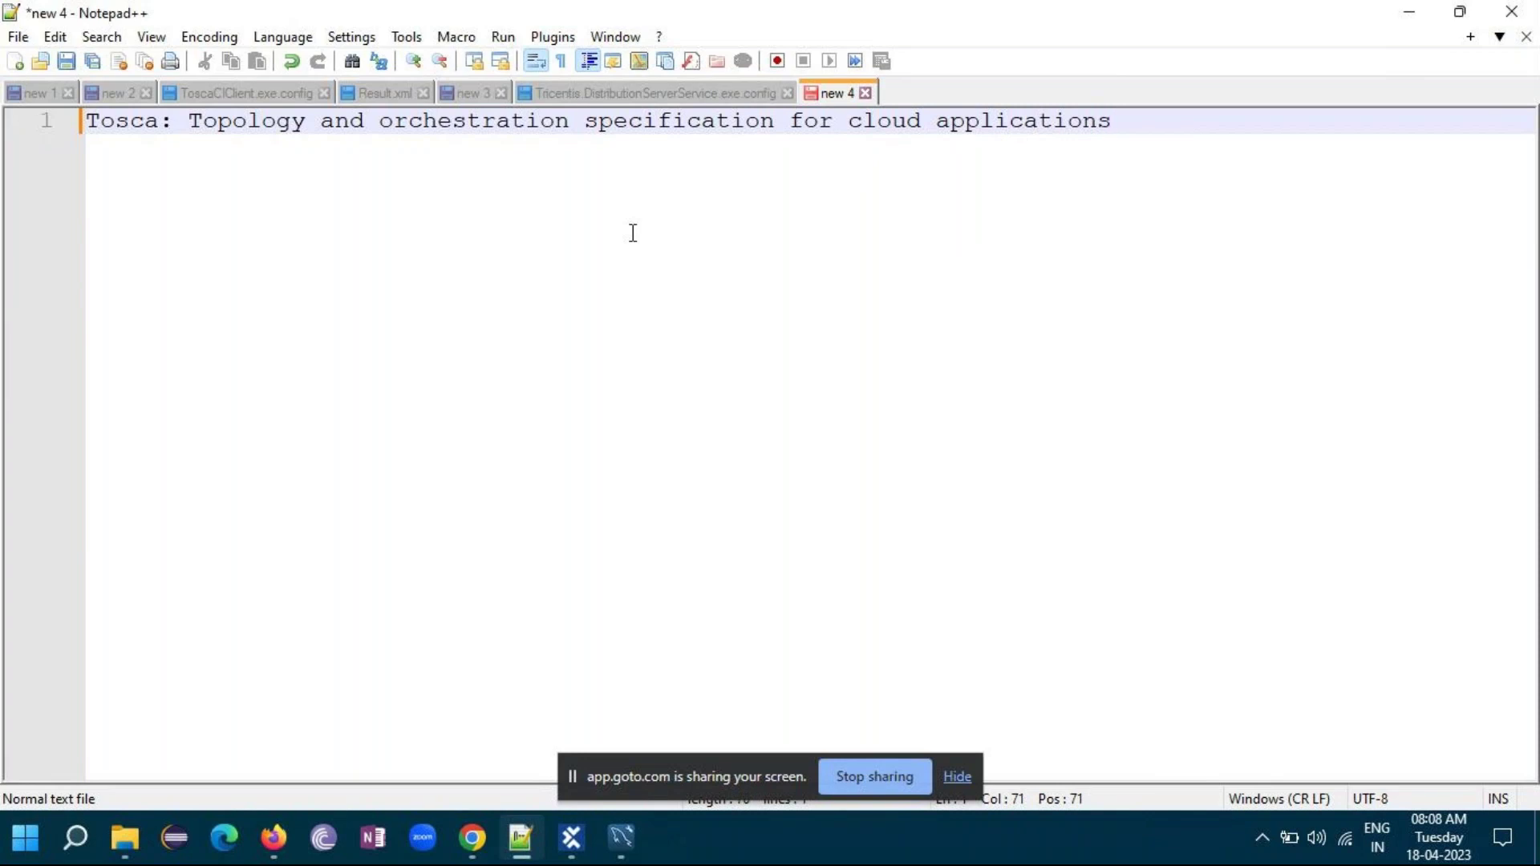
key("Return")
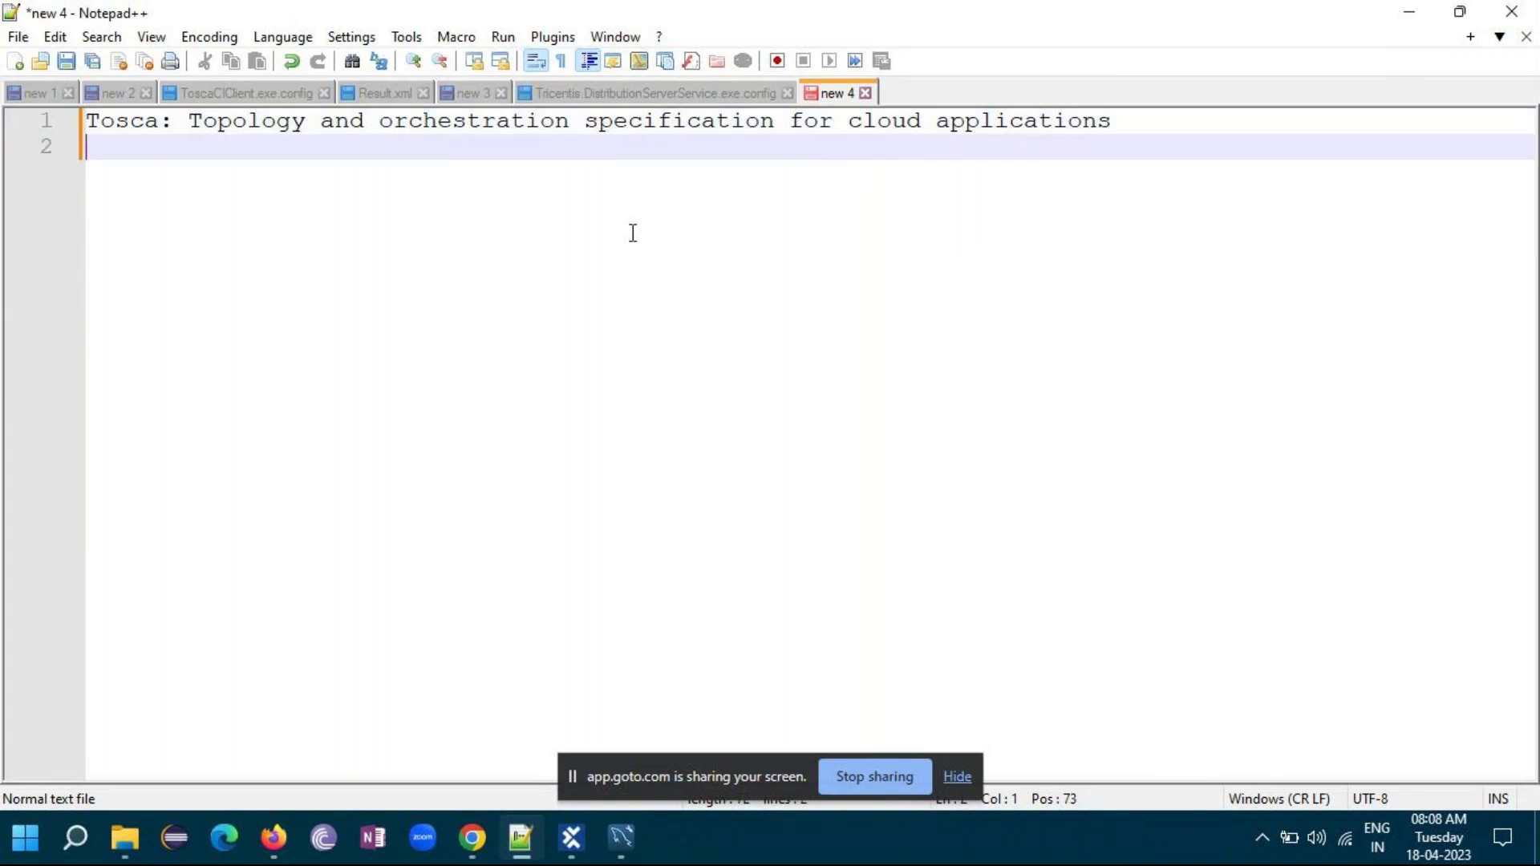
key("Return")
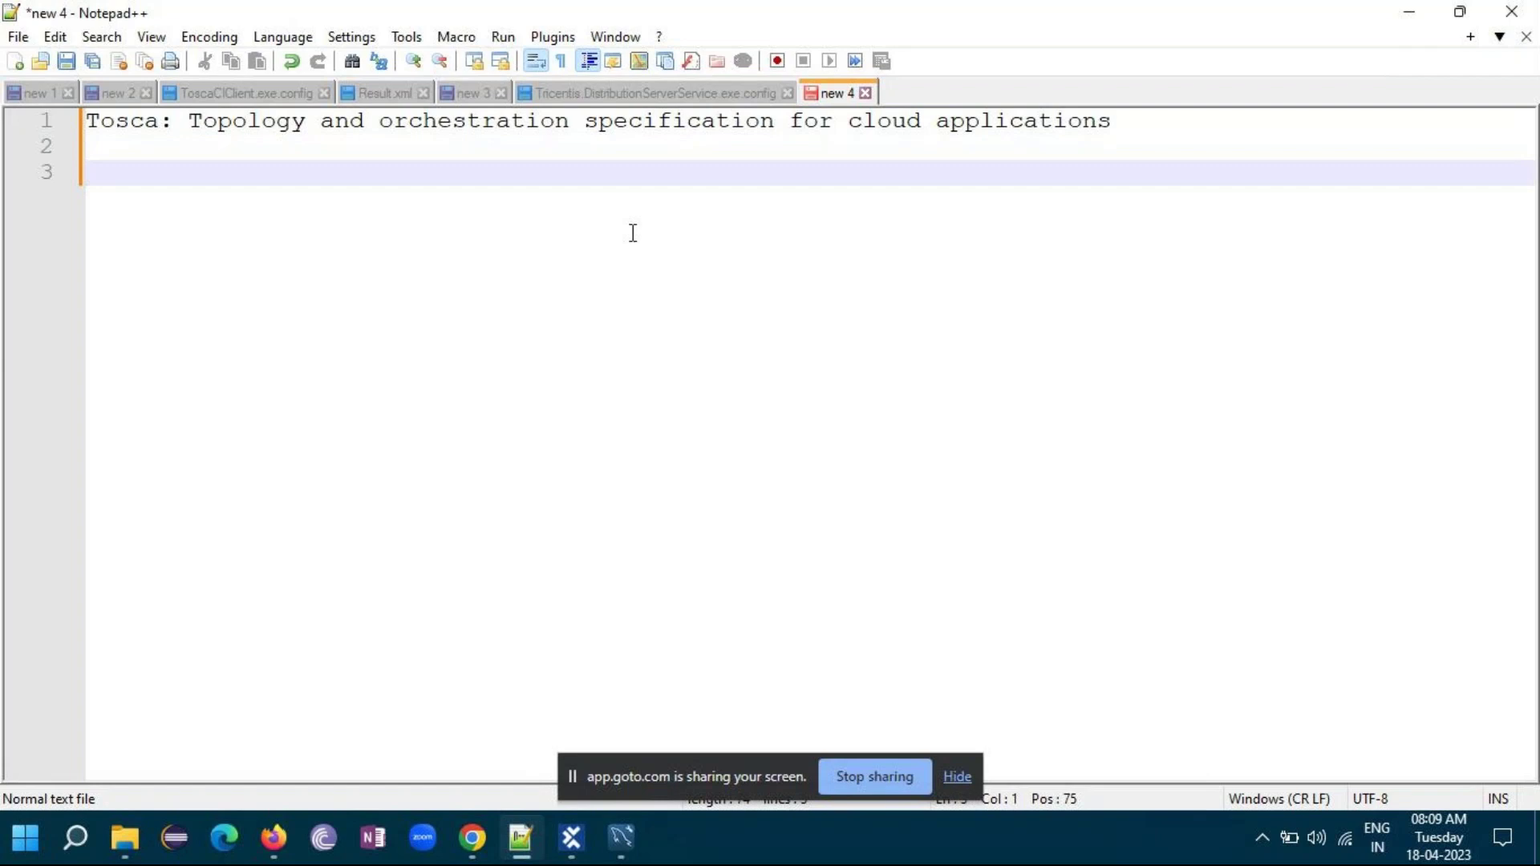
type("Pros:")
key("Return")
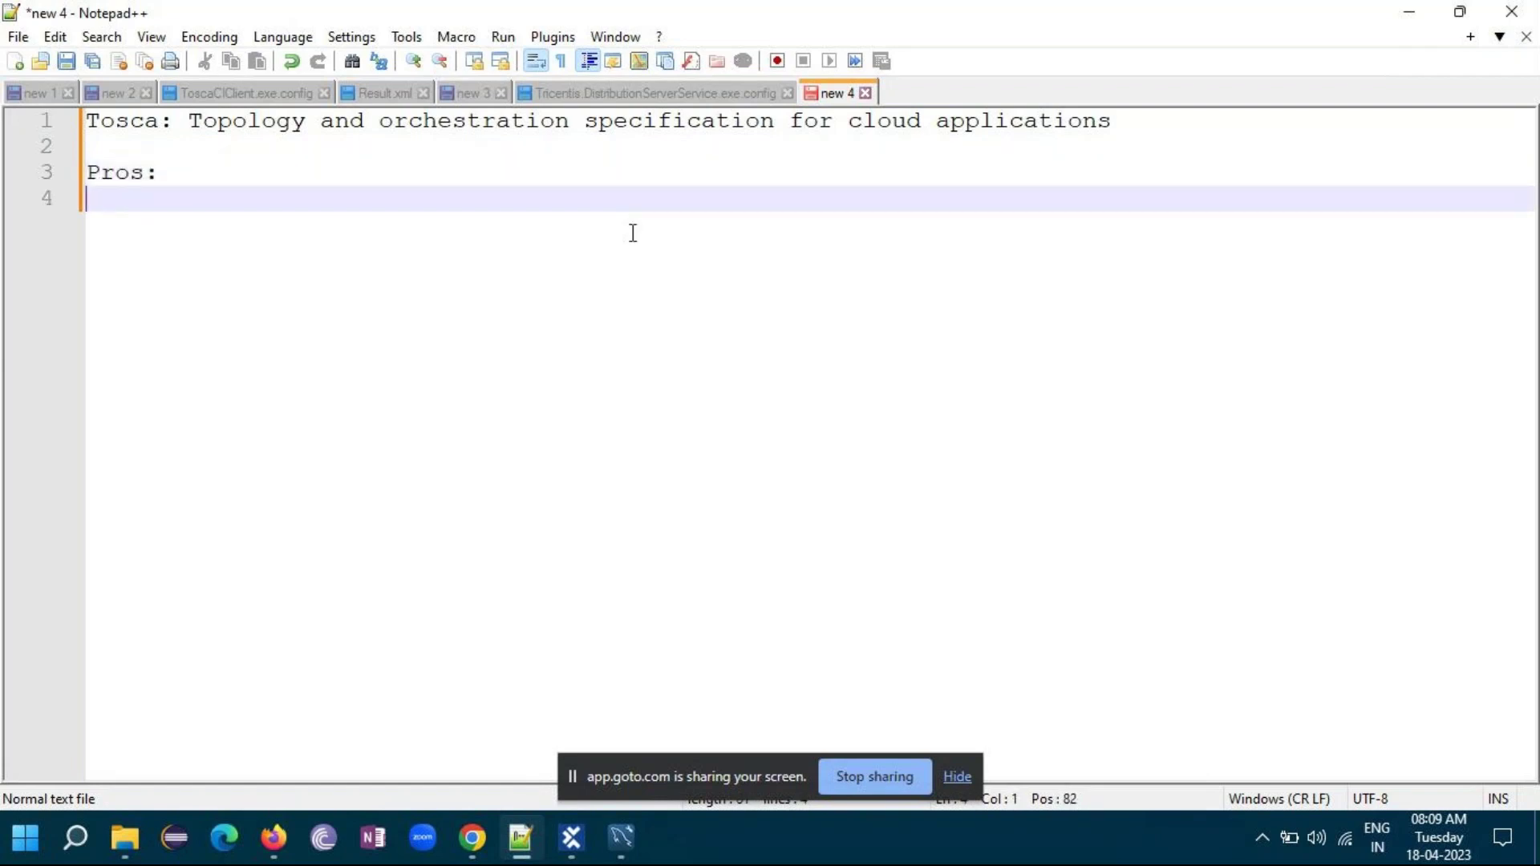
- Write the first pro as "1) Multiple features in single tools: Dex run, jenkins, JIRA, Qtest, Reporting etc"
type("1) Multiple ")
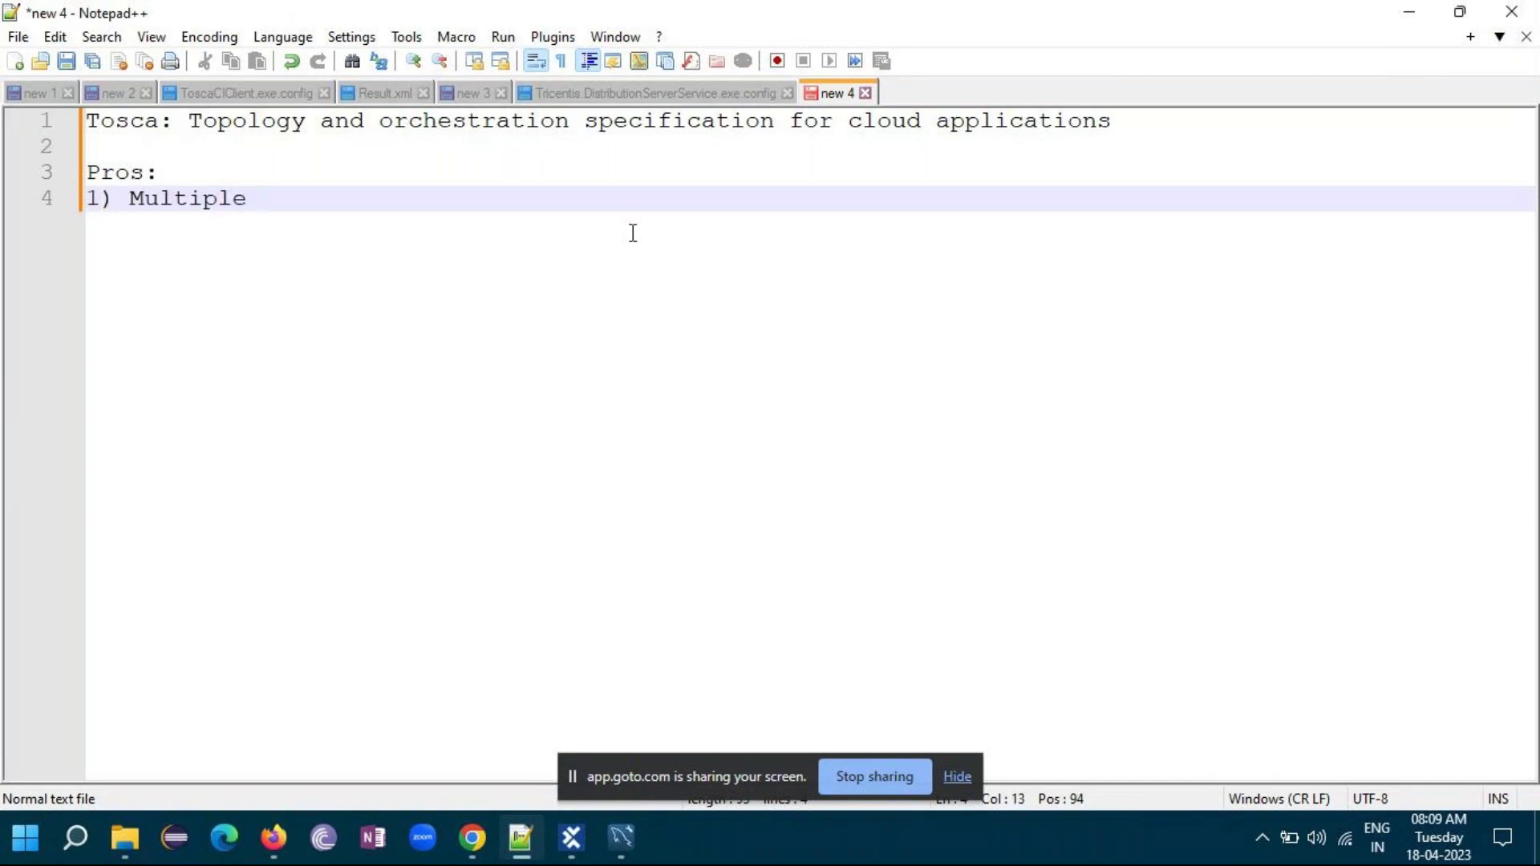
type("features")
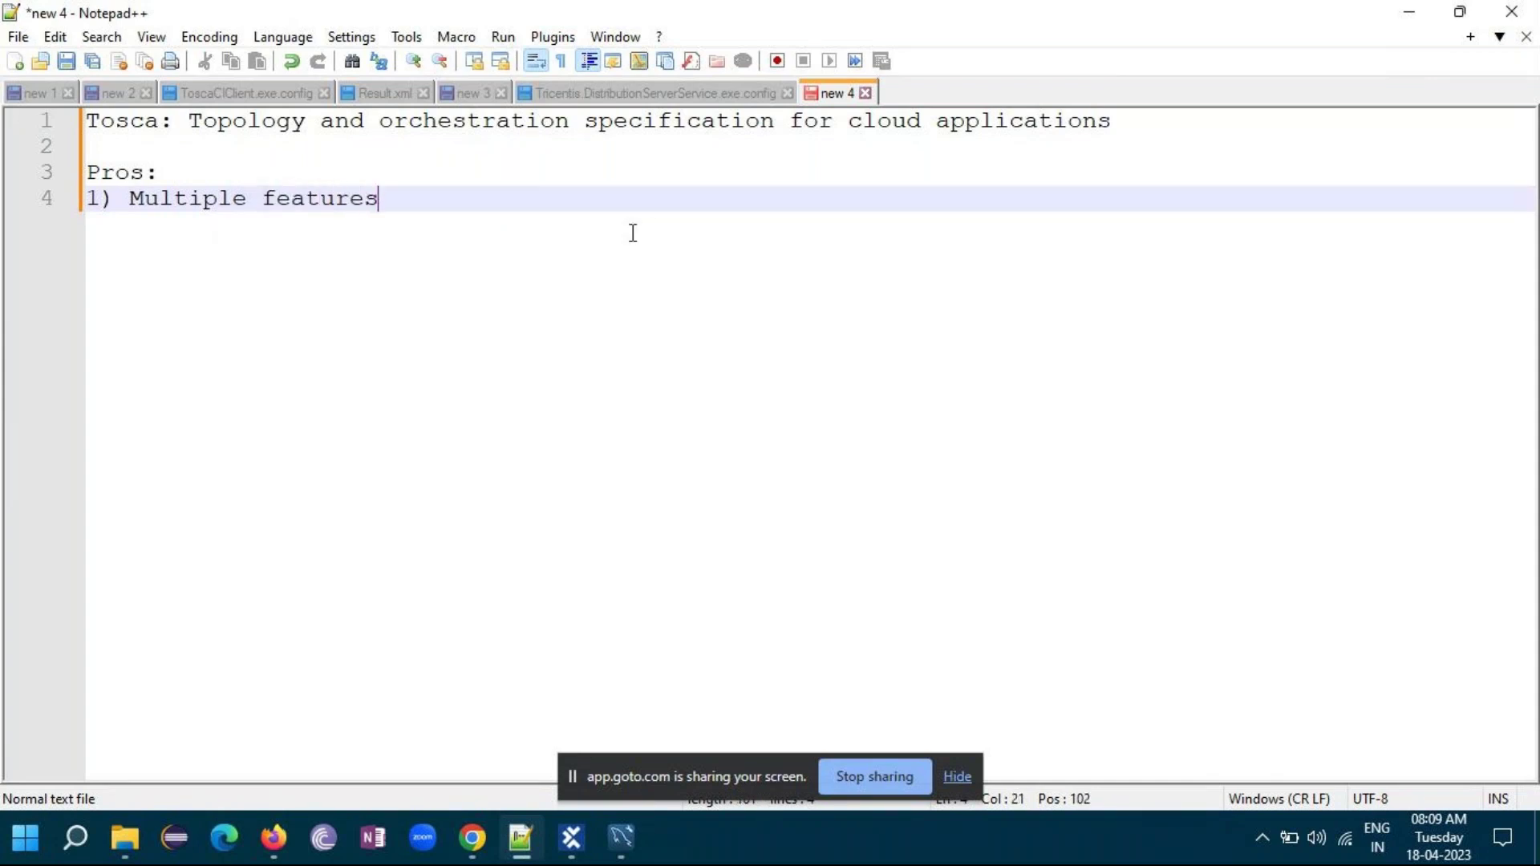
type(" in single ")
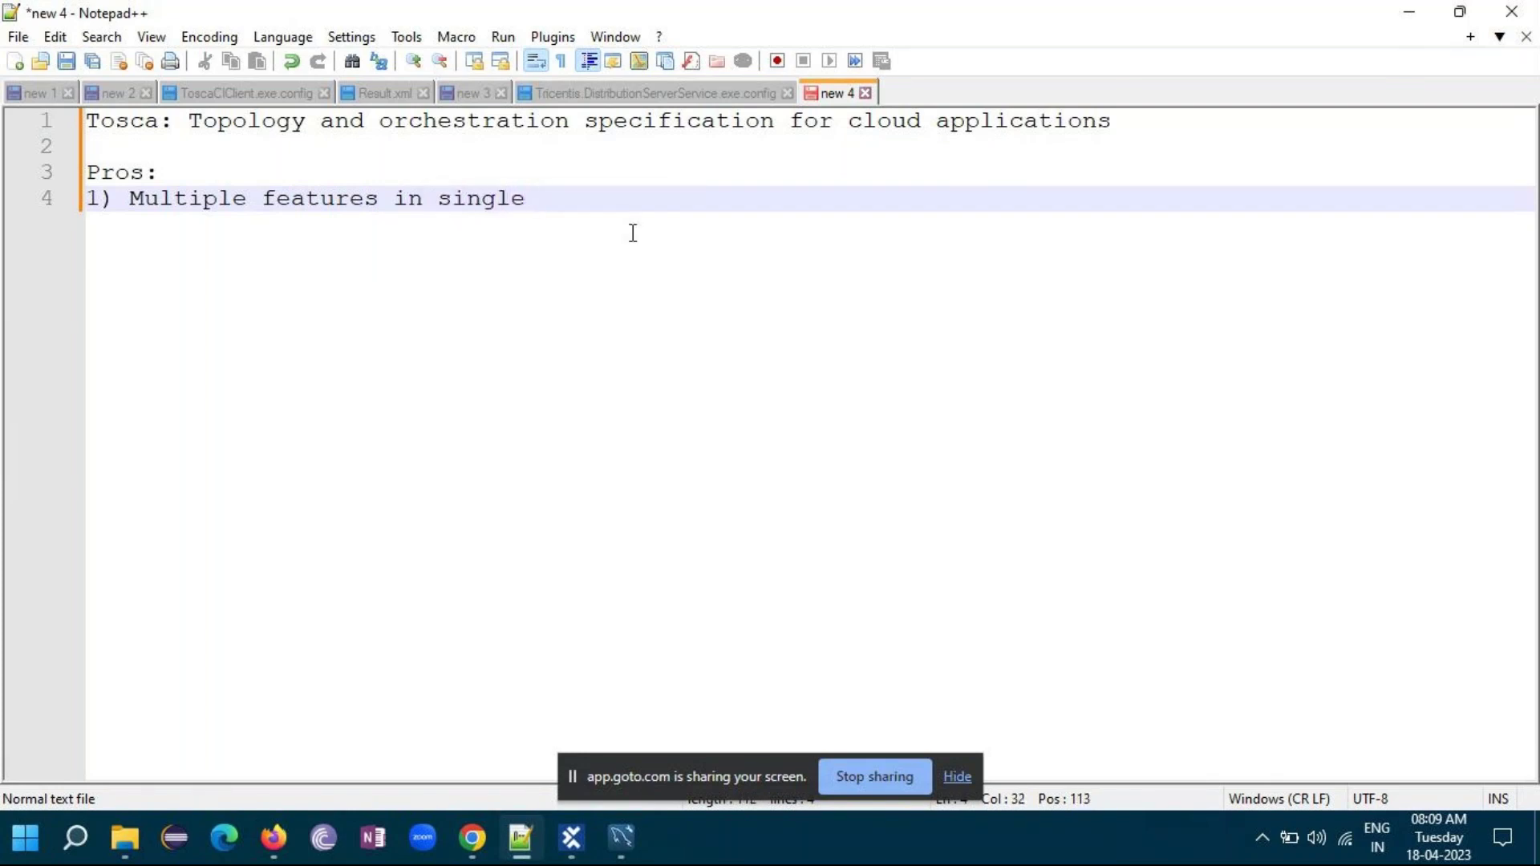
type("tools: Dex")
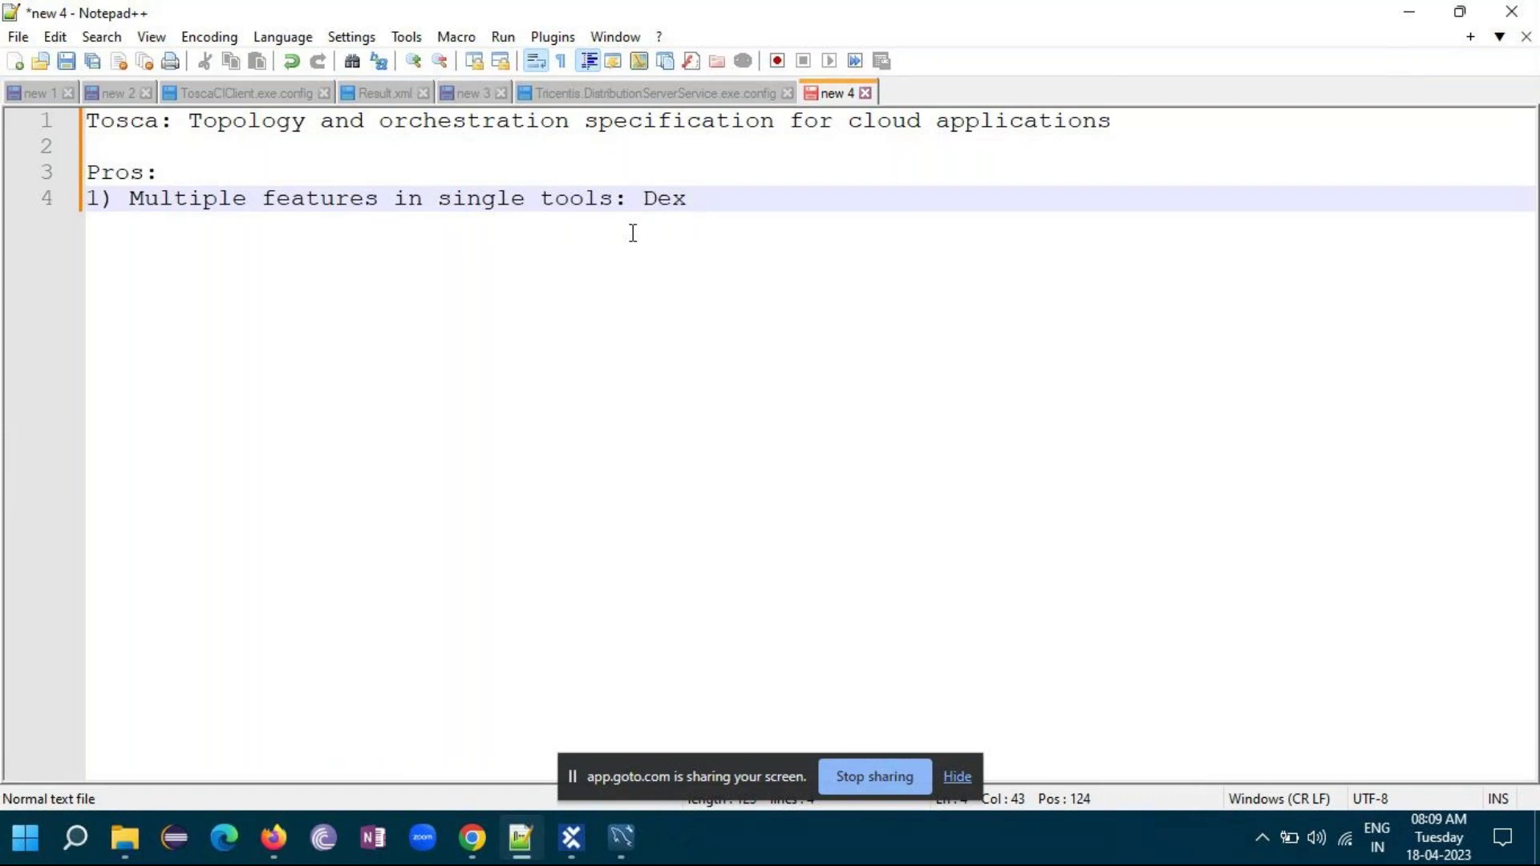
type("run, jenkins")
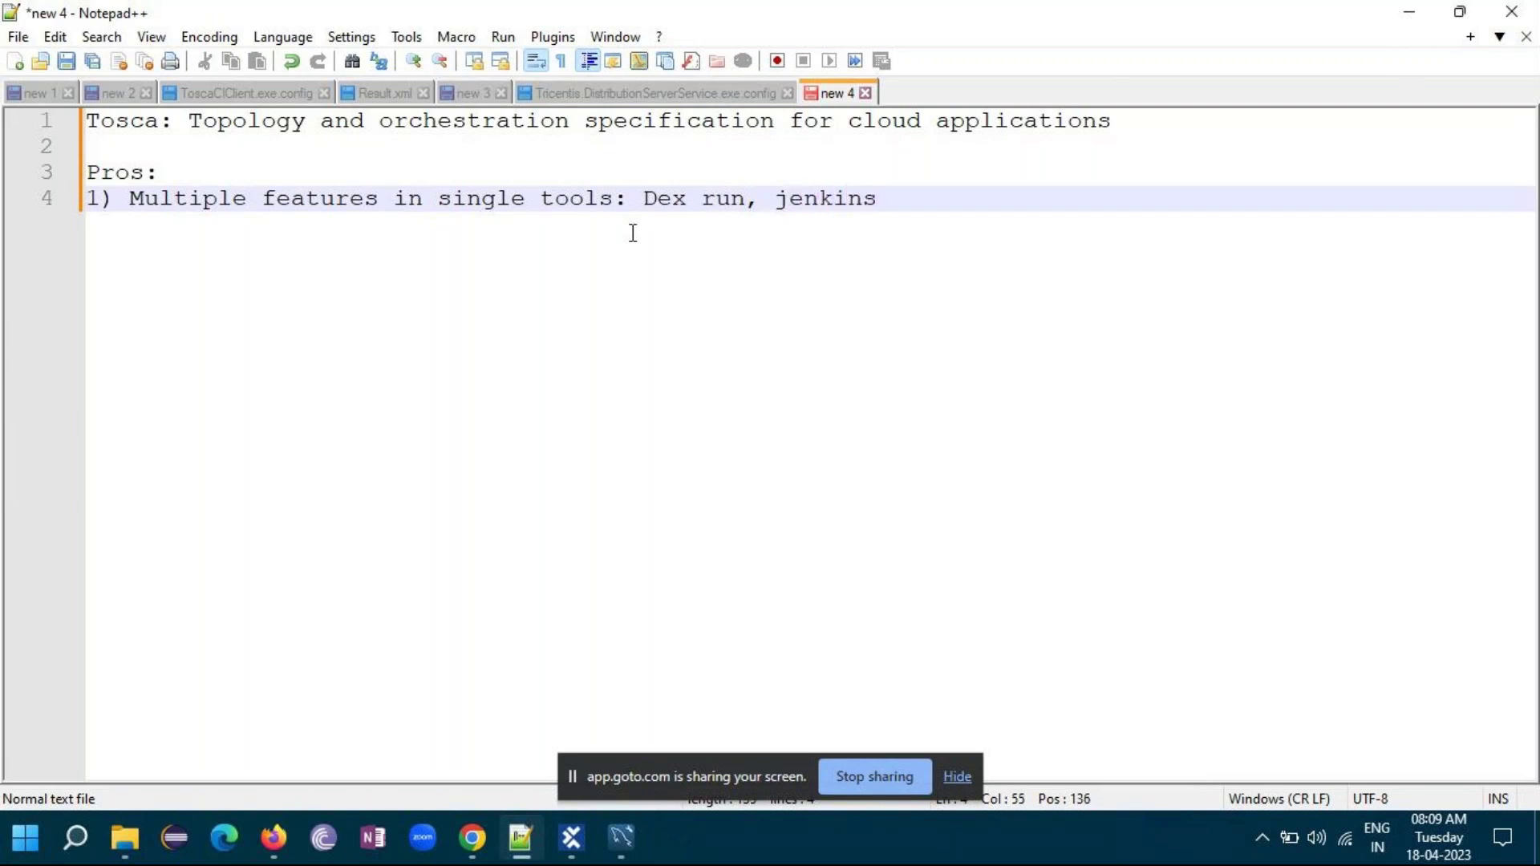
type(", JIRA, Qtest")
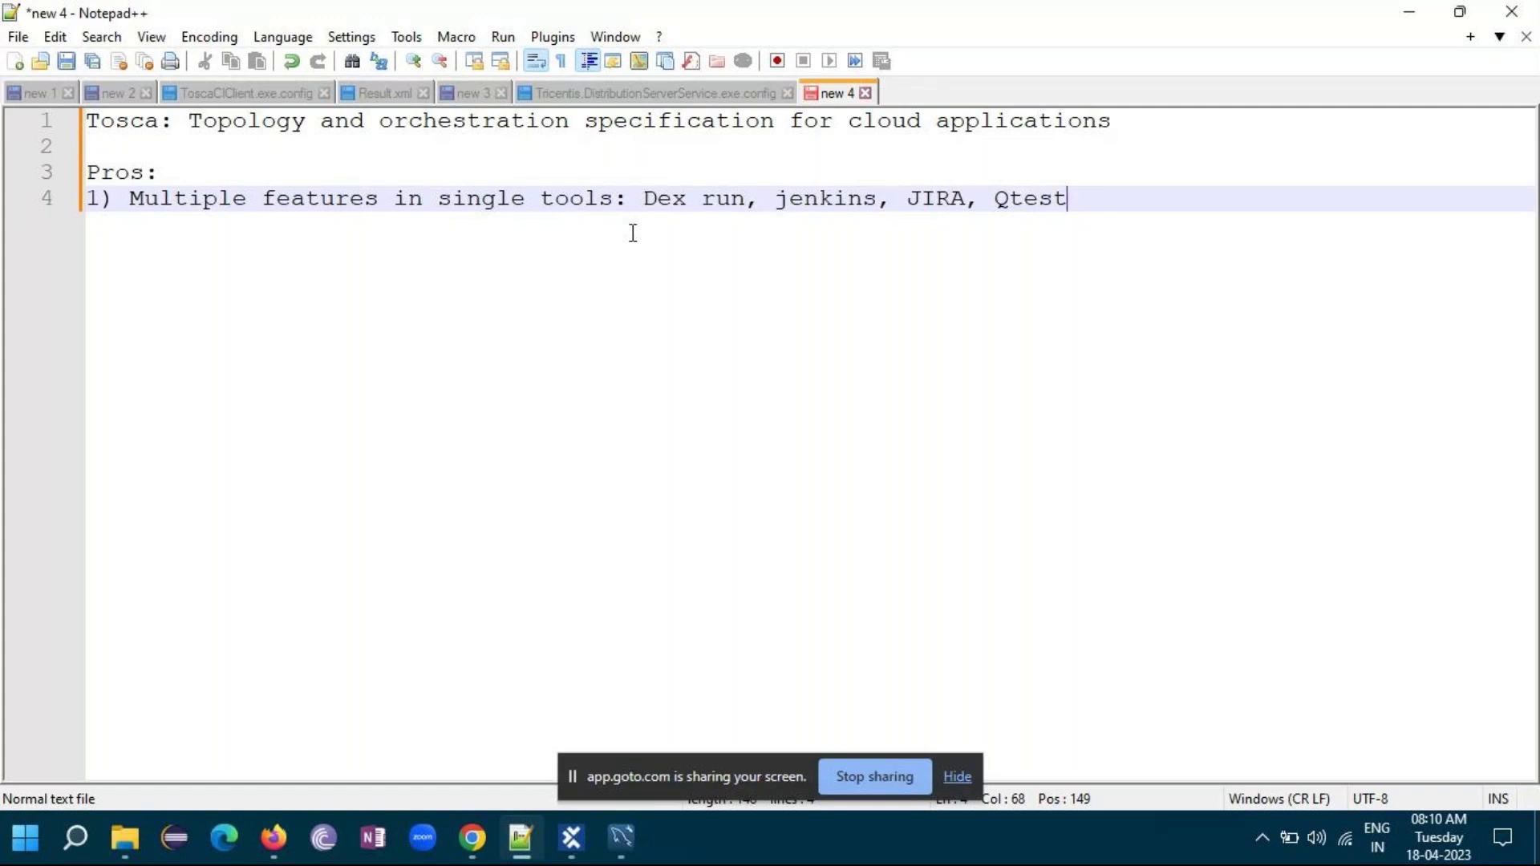
type(",")
type("Reporting")
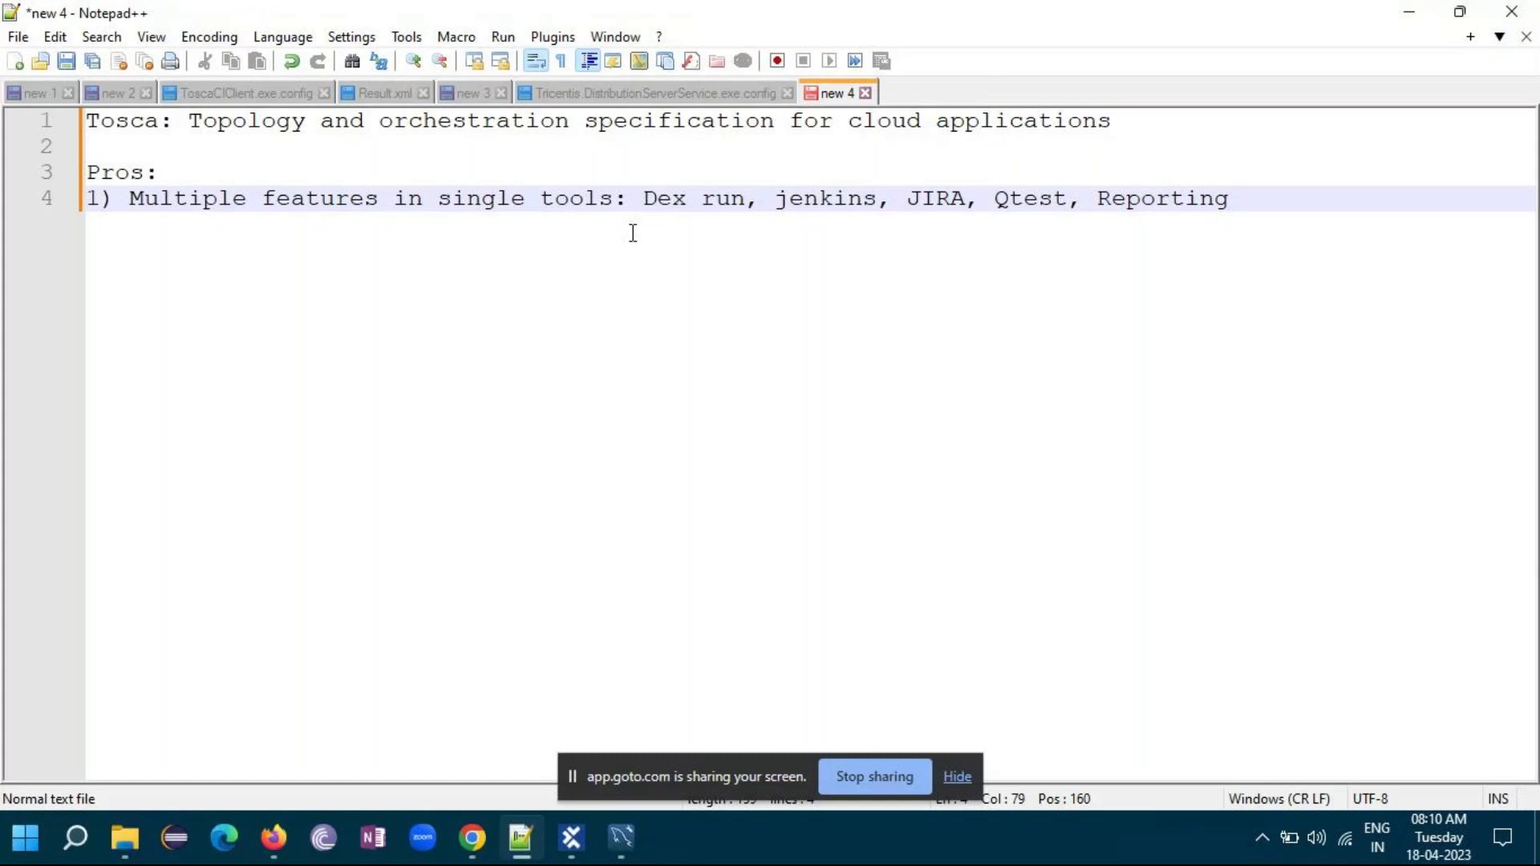
type("etc")
key("Return")
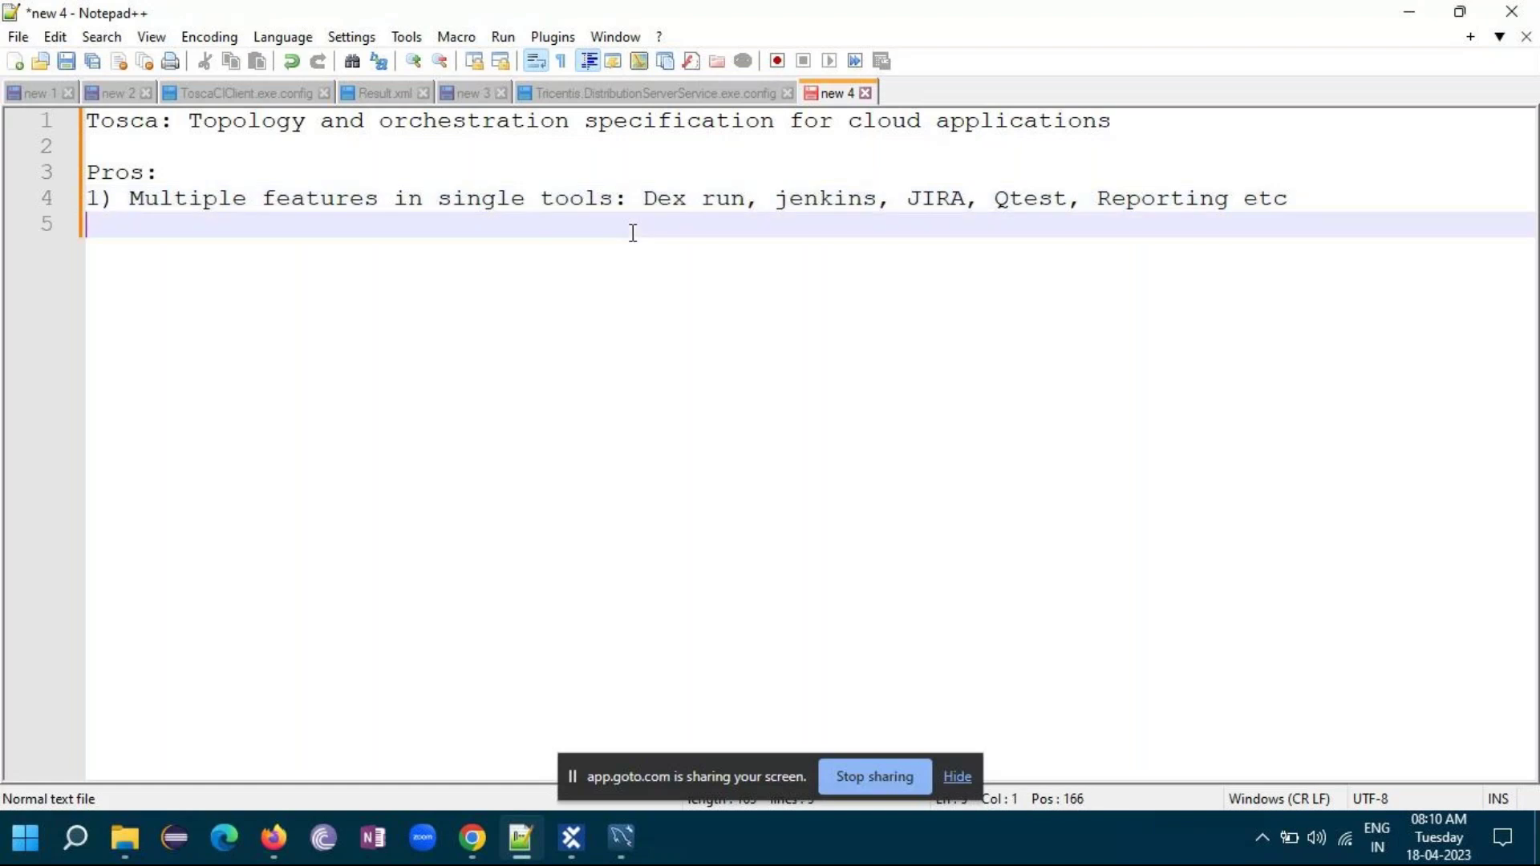
- Add the second pro, "2)No script required: Fresher , Employee", on its own line
type("2)No")
type("script")
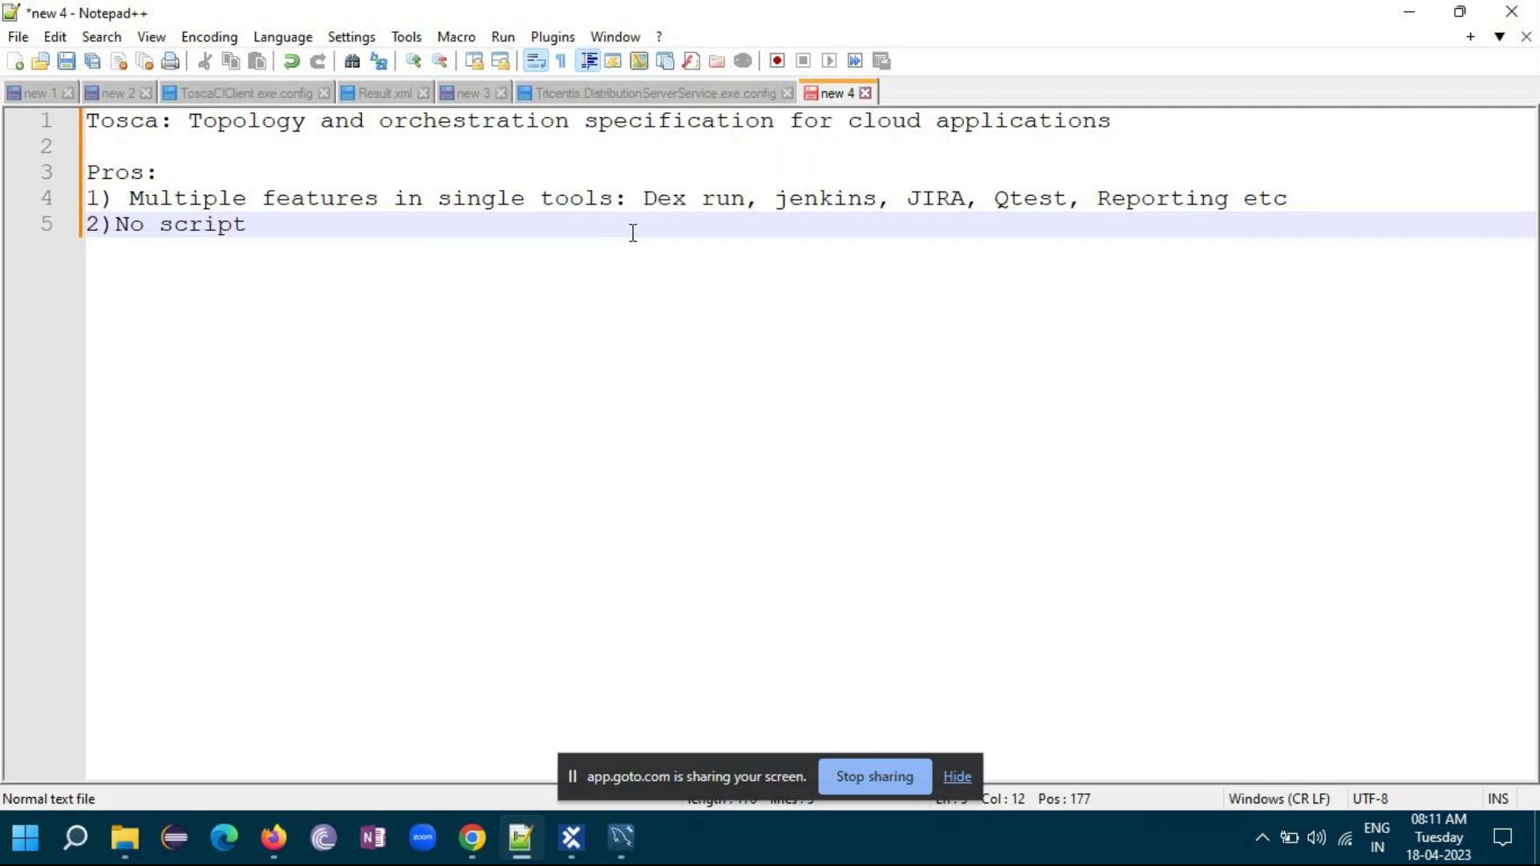
type(" reuired")
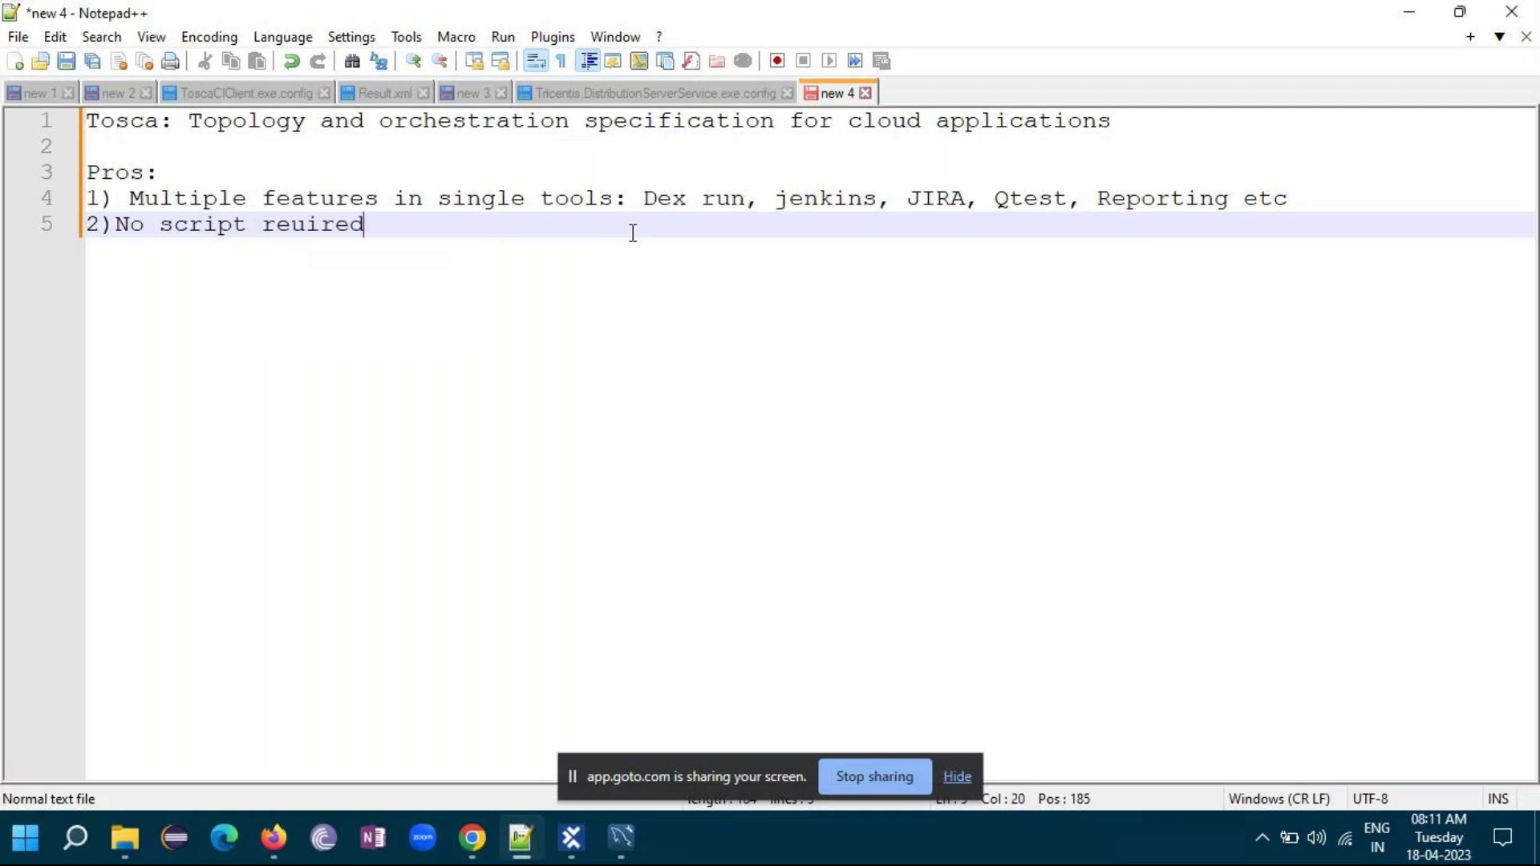
key("BackSpace")
key("BackSpace")
key("BackSpace")
key("BackSpace")
key("BackSpace")
type("quired: Fresher , Employee")
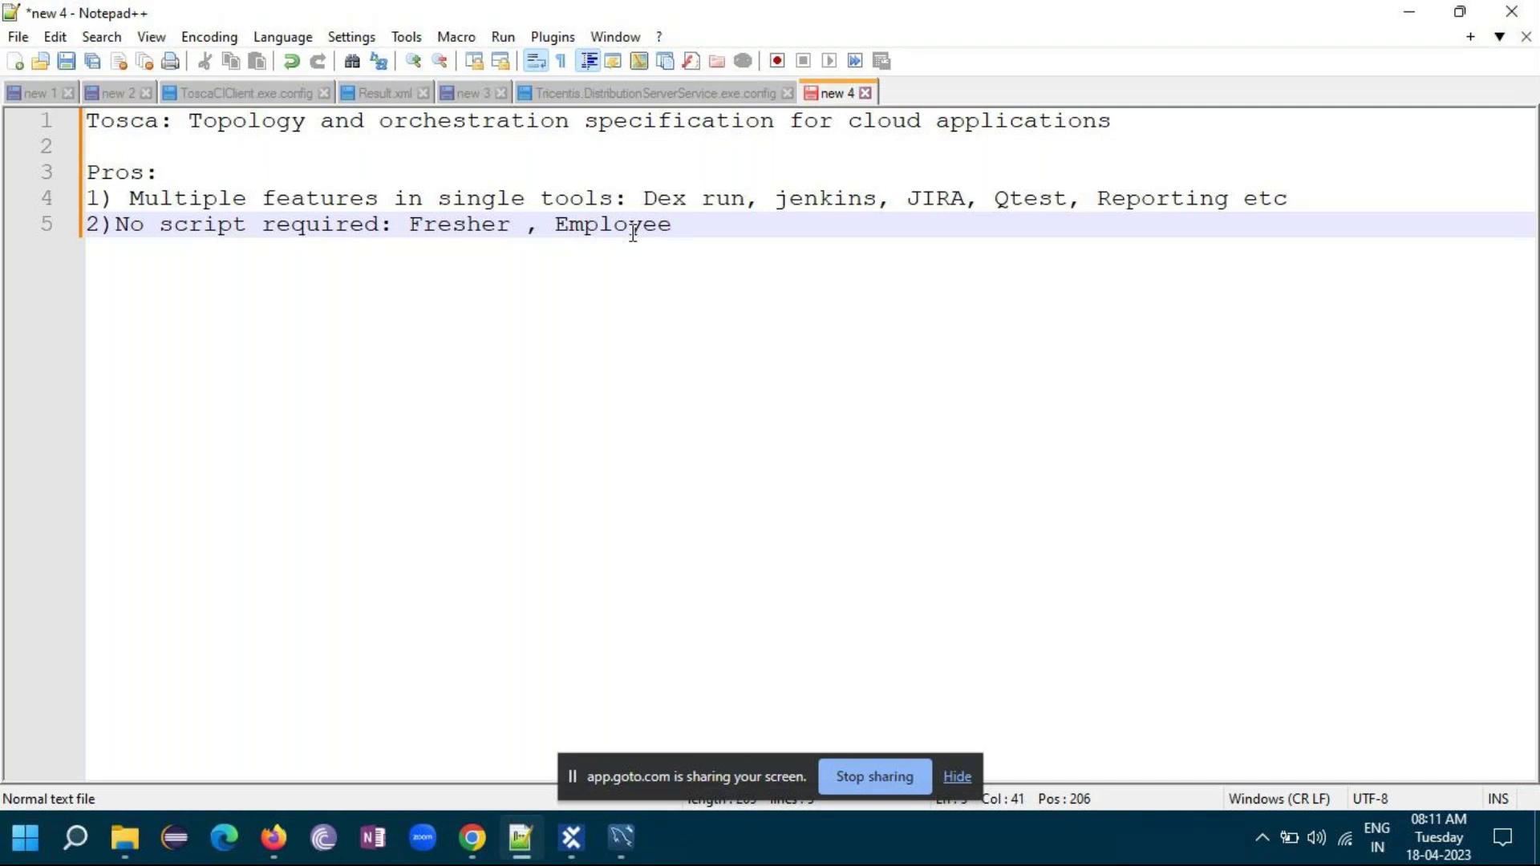
key("Return")
- Add the third pro, "3)Multiple technology support: SAP, ORACLE, JAVA, HTML,XML, SOAP, REST"
type("3)")
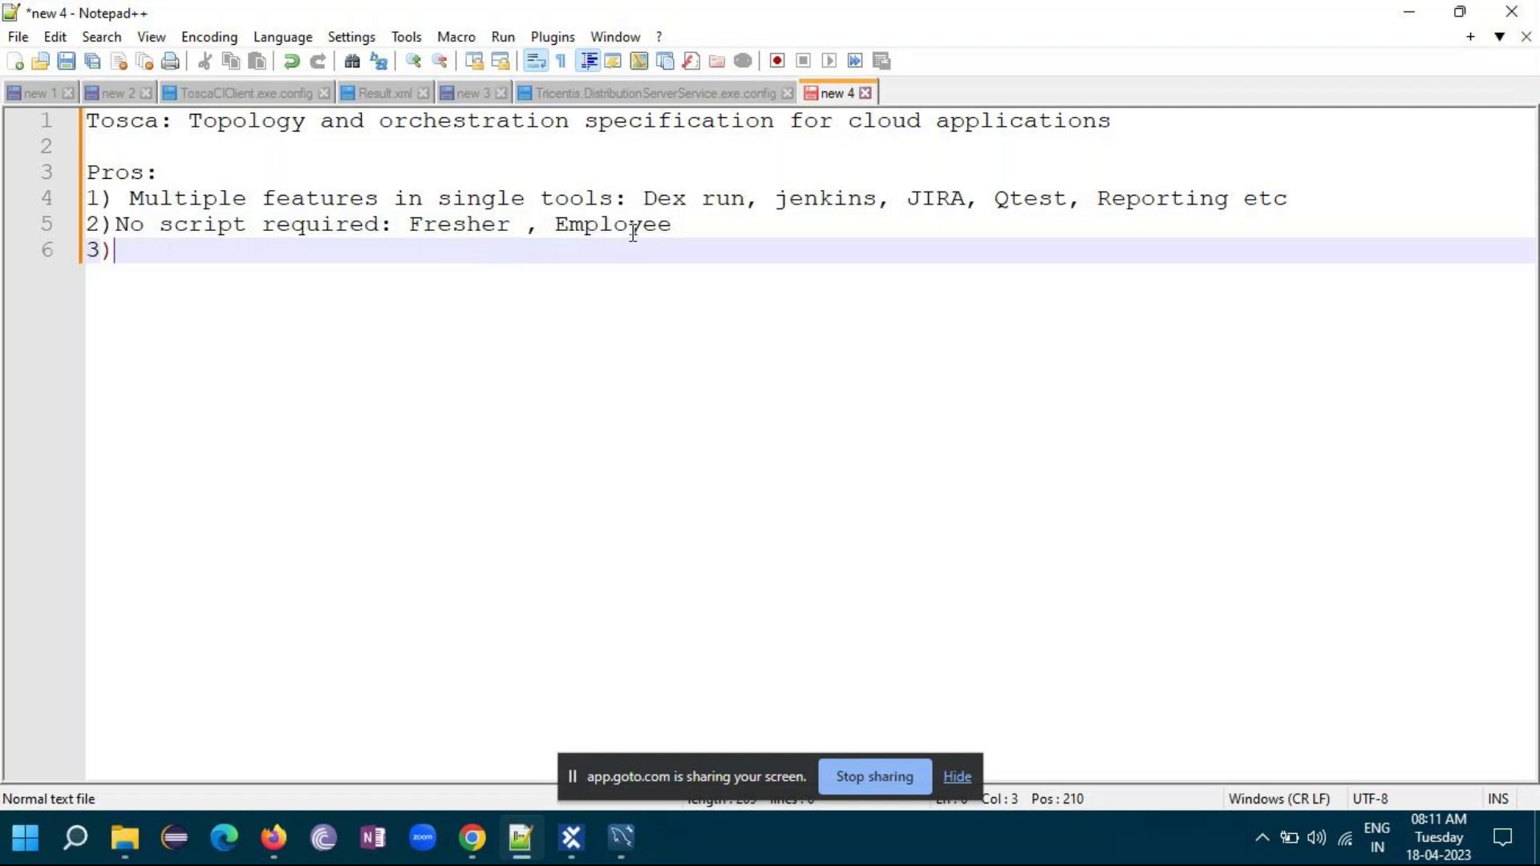
type("Mul")
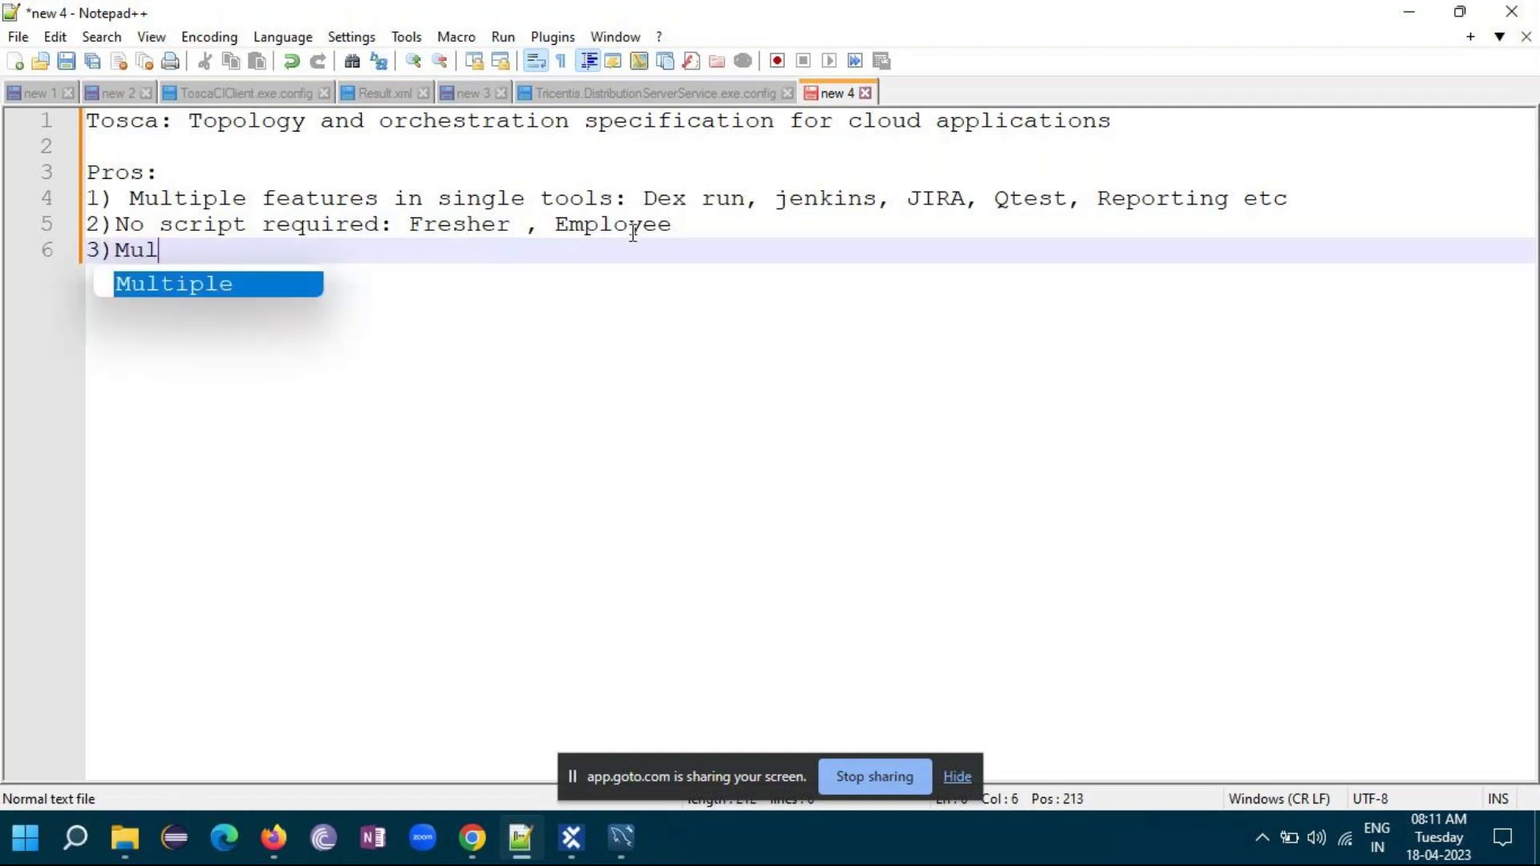
type("tiple t")
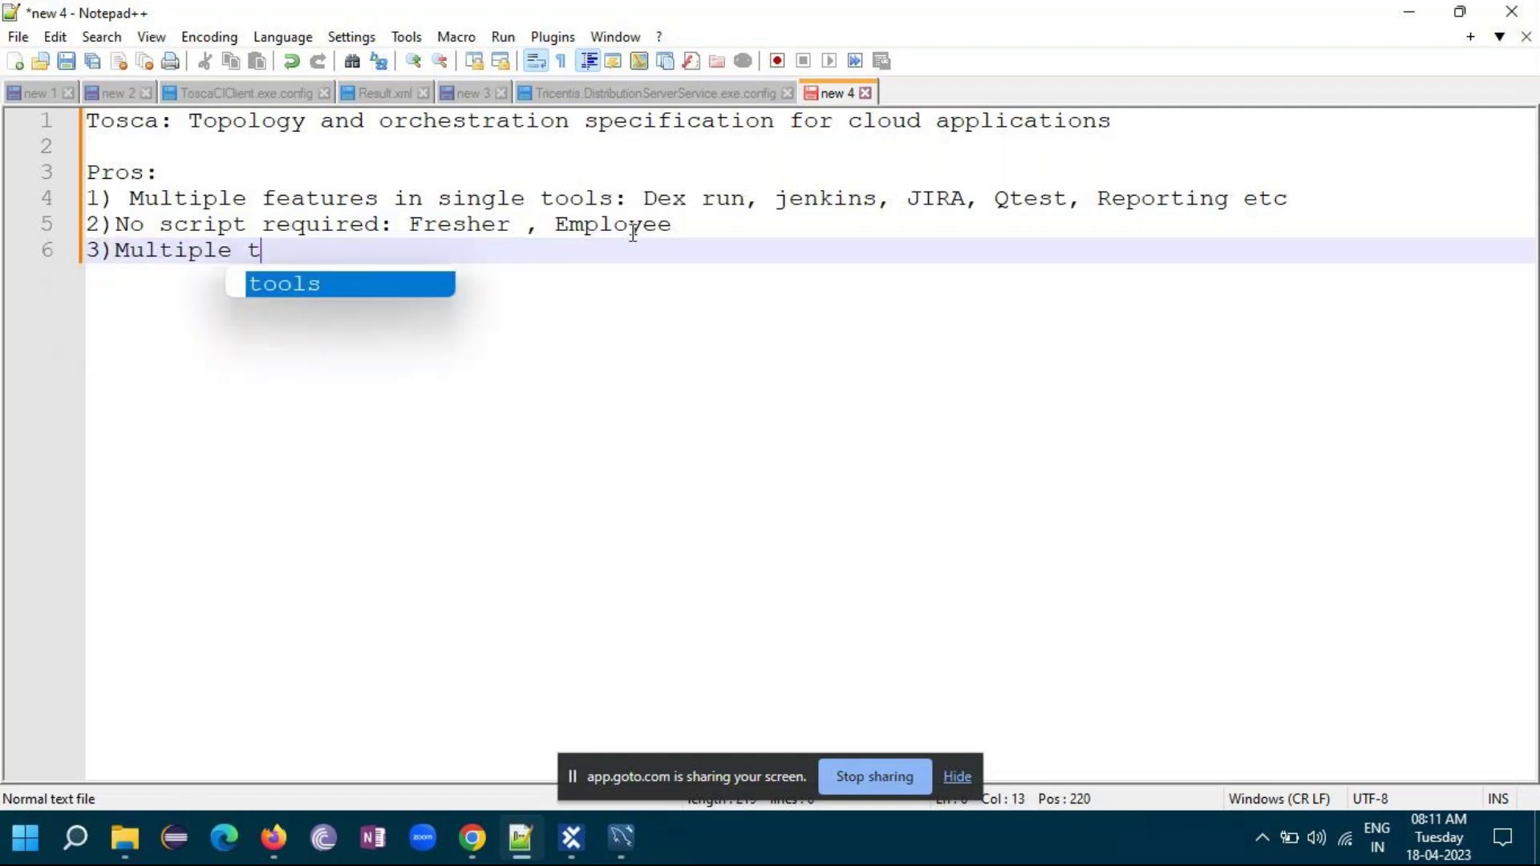
type("echnology ")
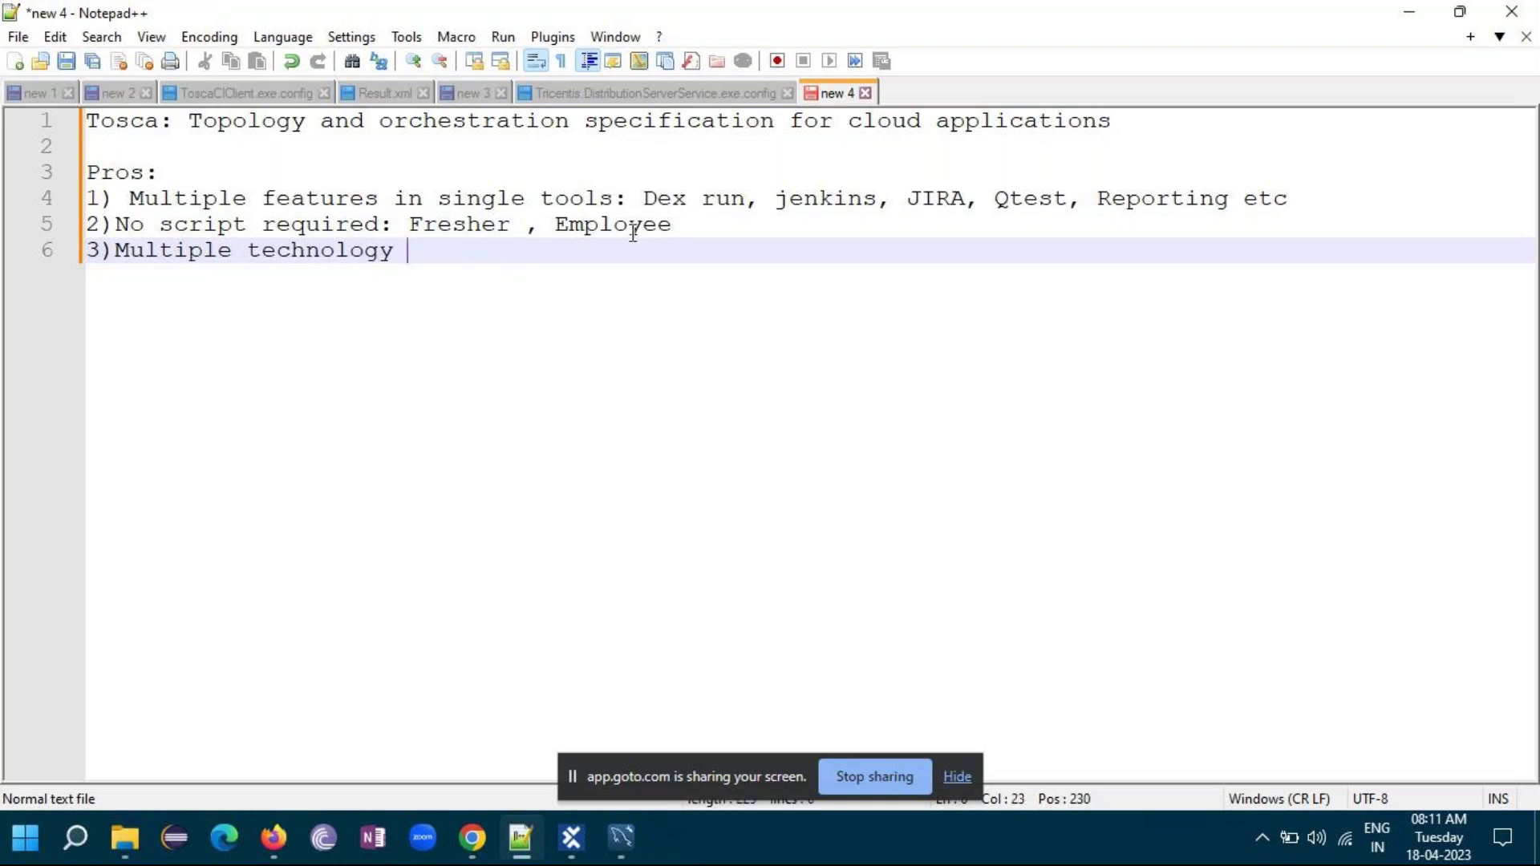
type("support")
type(":")
type("SA{,")
key("BackSpace")
key("BackSpace")
key("BackSpace")
type("P, ")
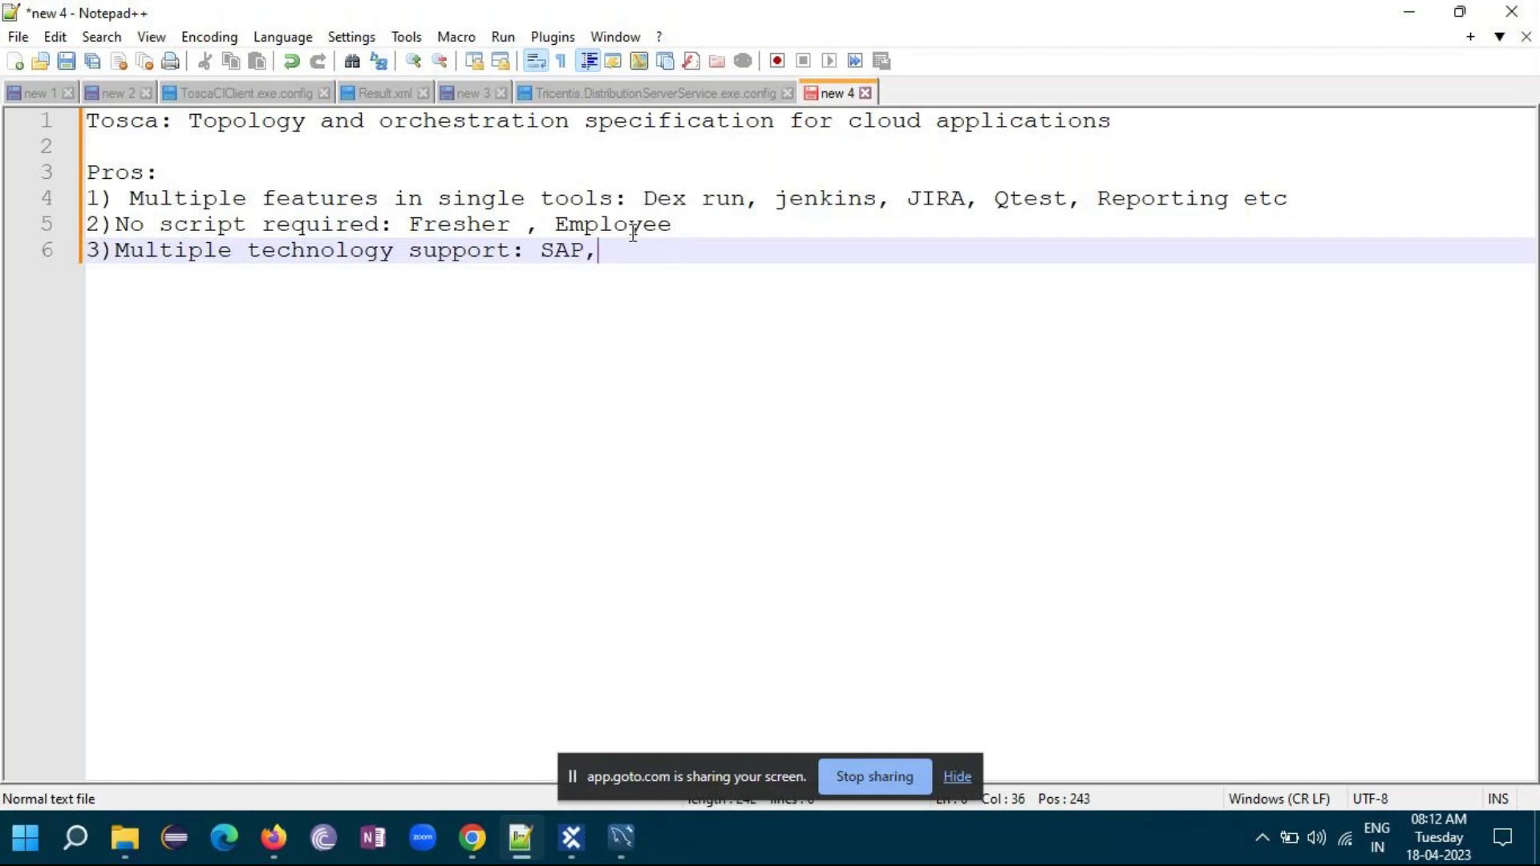
type("ORACLE, JAVA, HTML")
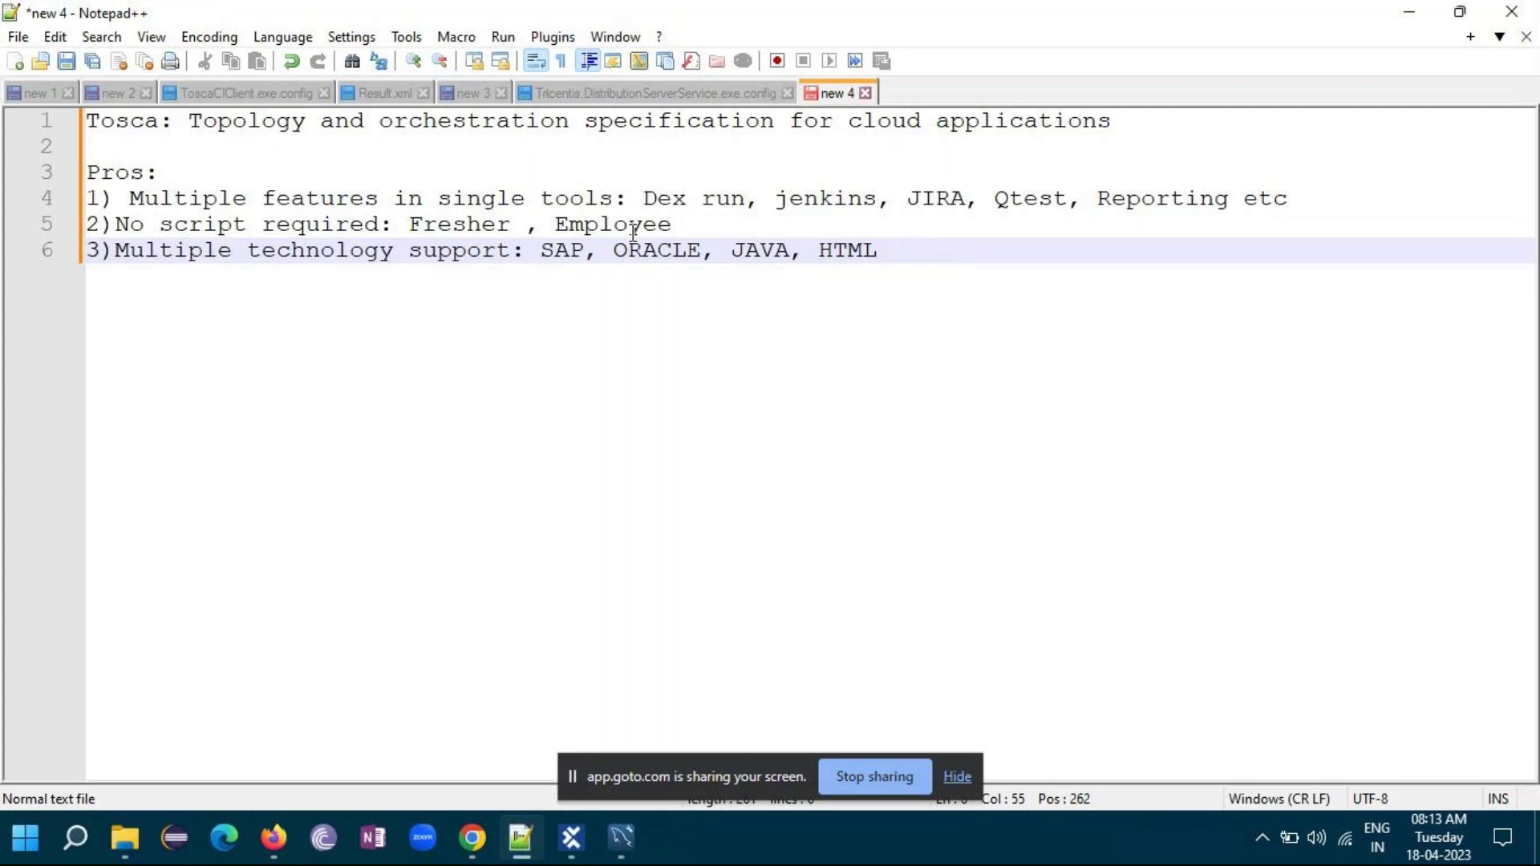
type(",XML, SOAP, REST")
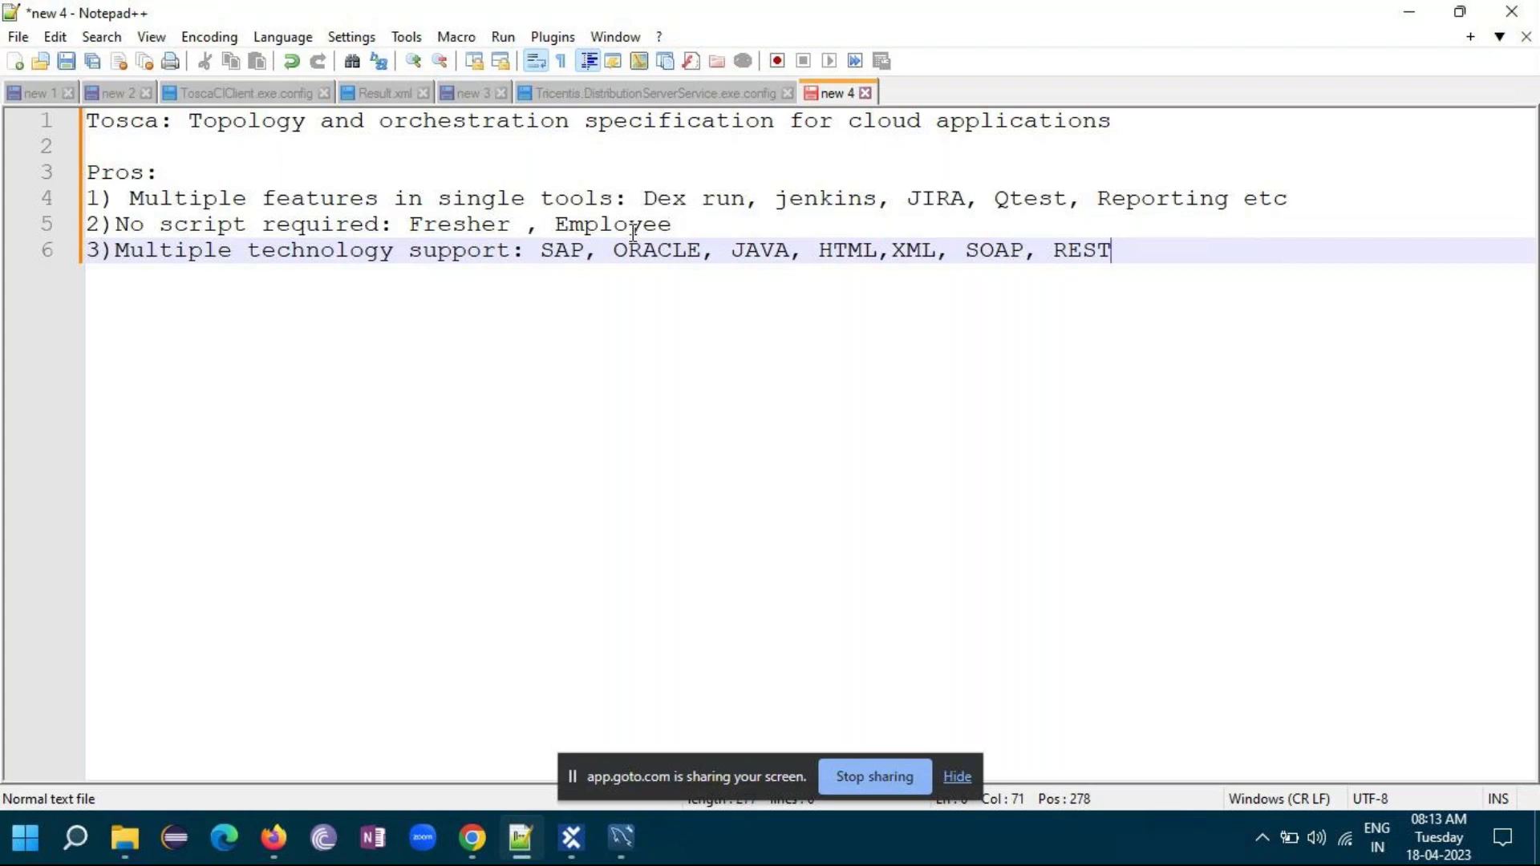
key("Return")
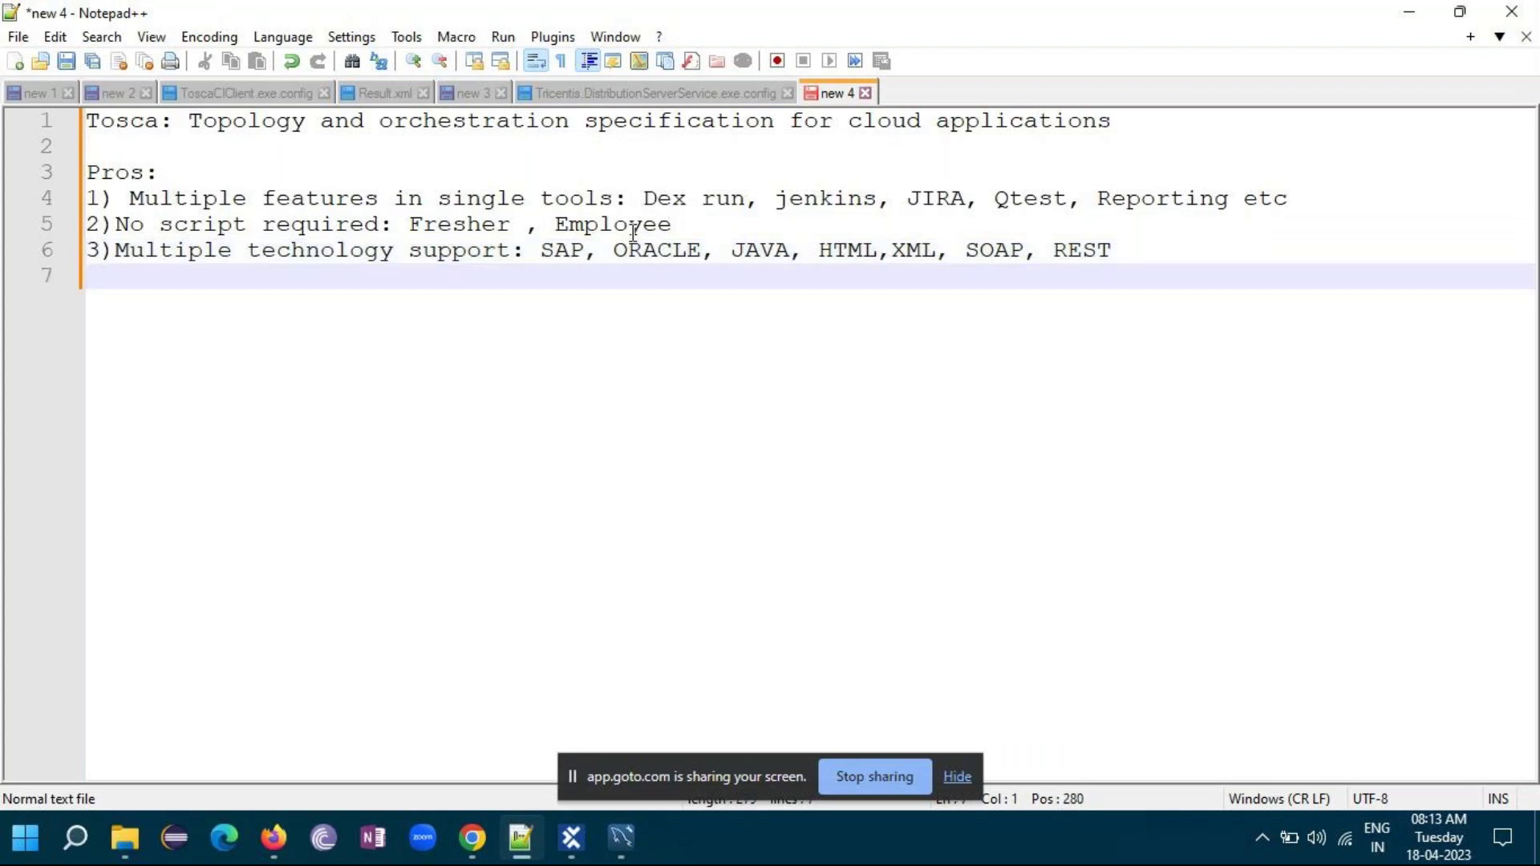
- Add the fourth pro, "4)Quality vendor Support: Tosca paid tosca and support by Tricentis"
type("4)Quality ")
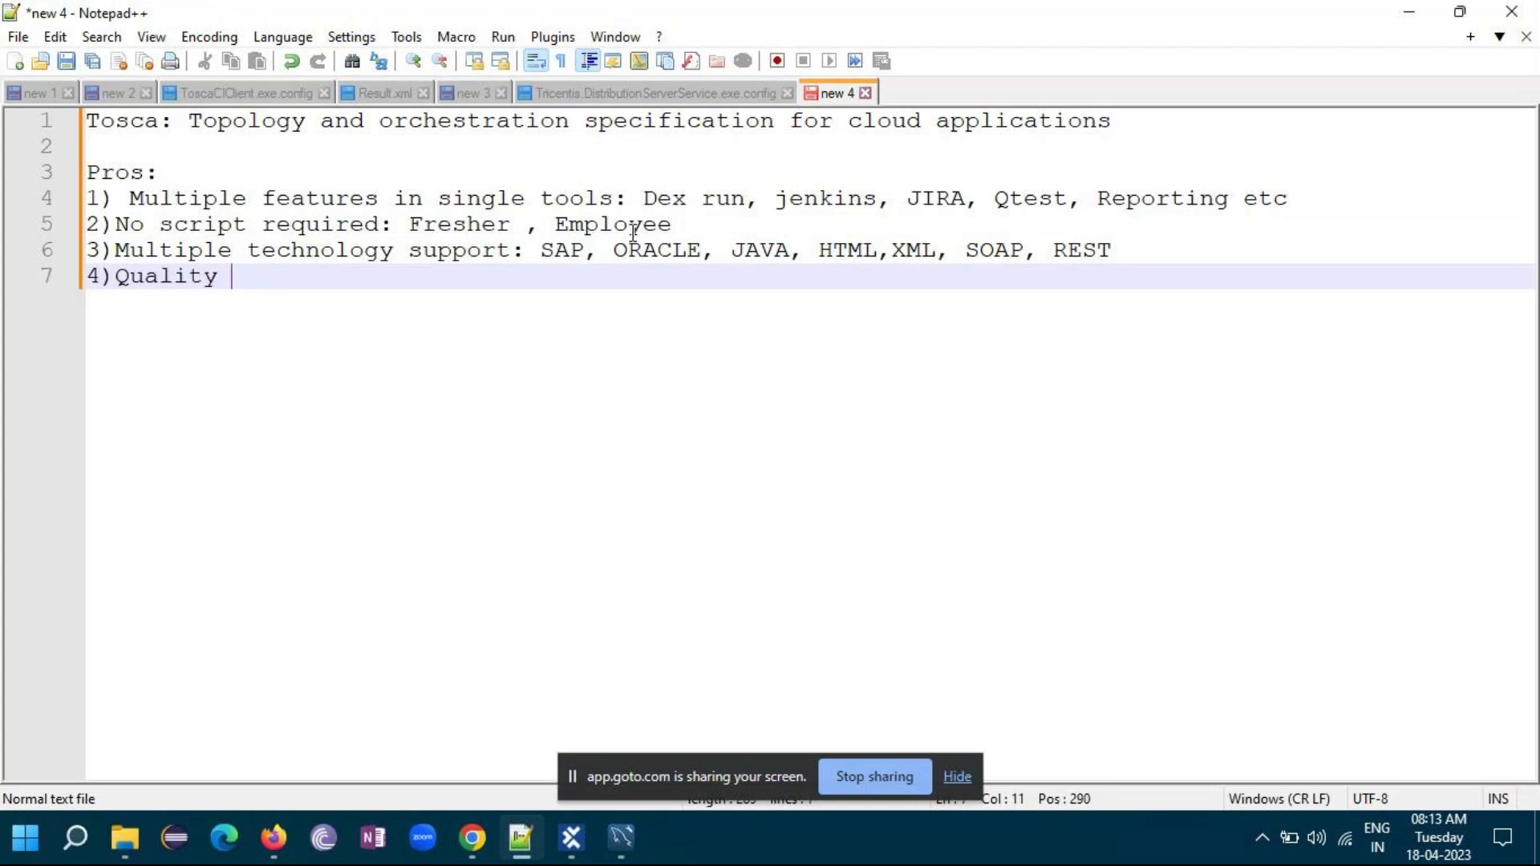
type("vendor Supprot")
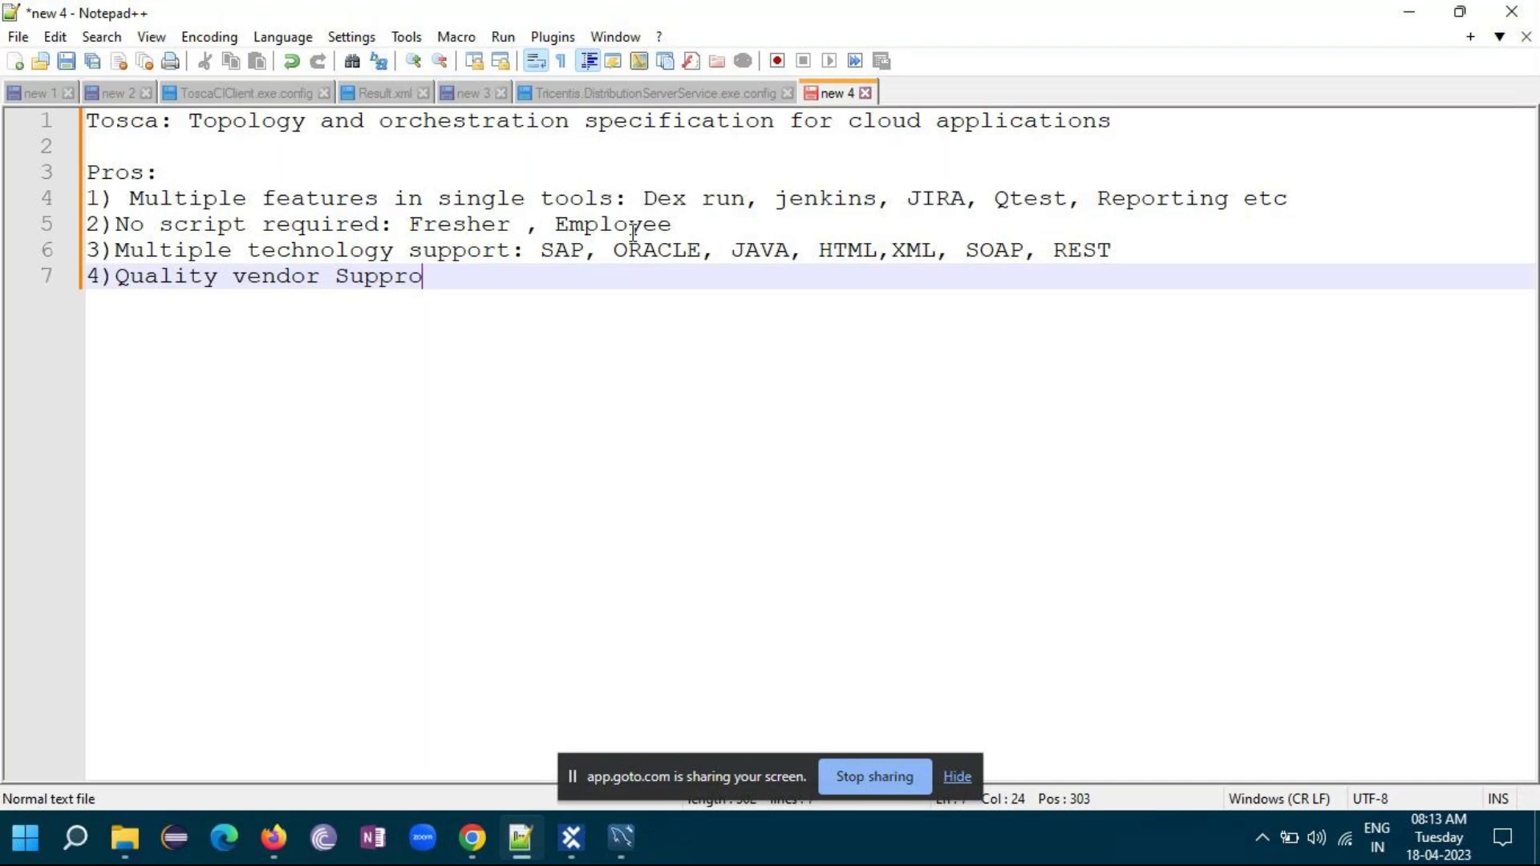
key("BackSpace")
key("BackSpace")
key("BackSpace")
type("ort:")
type("Tosca paid tosca")
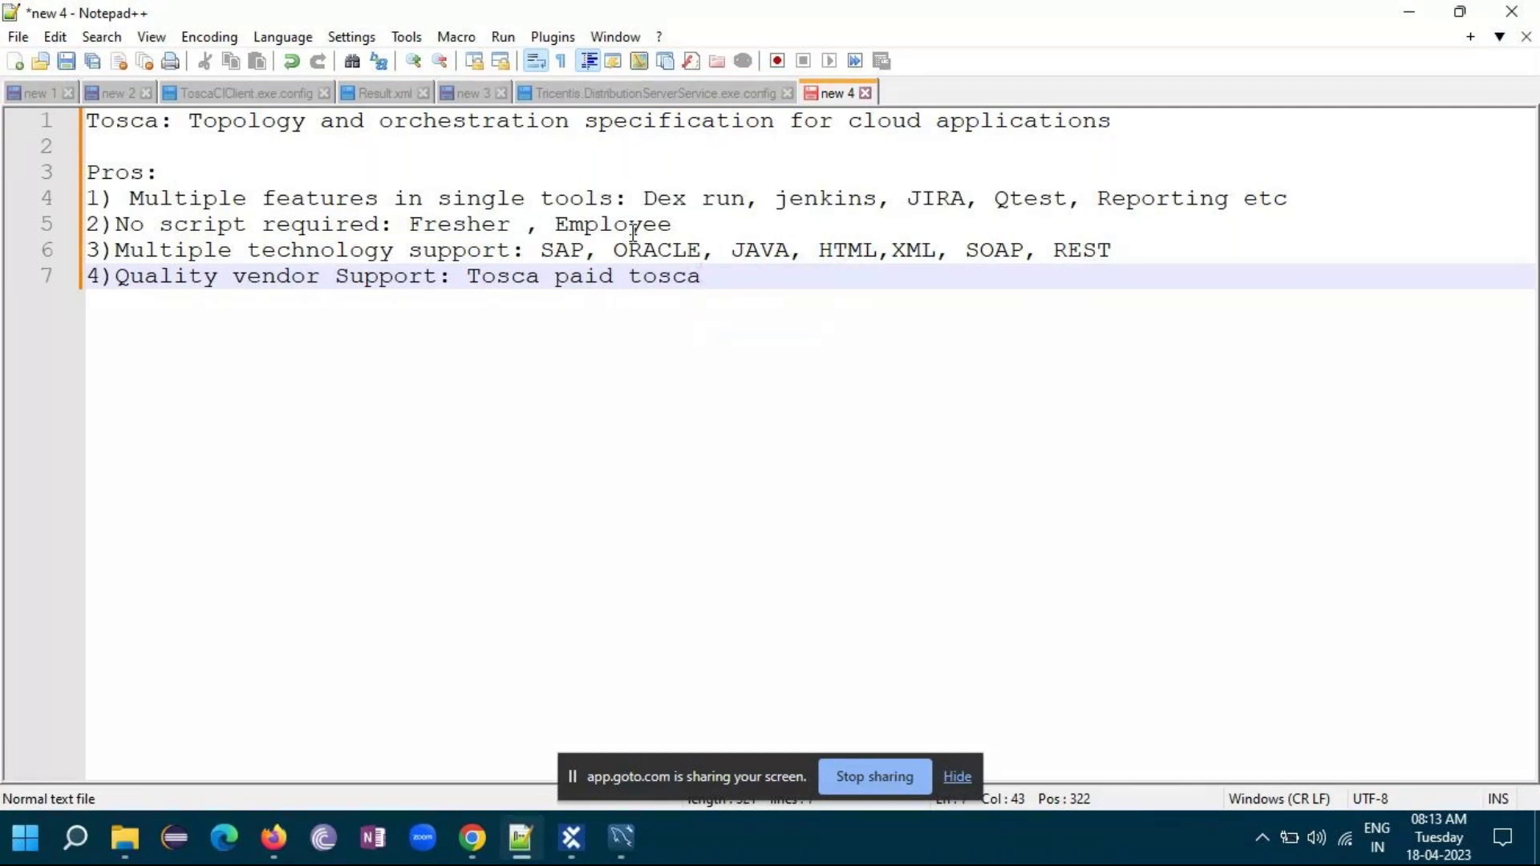
type("and suppo")
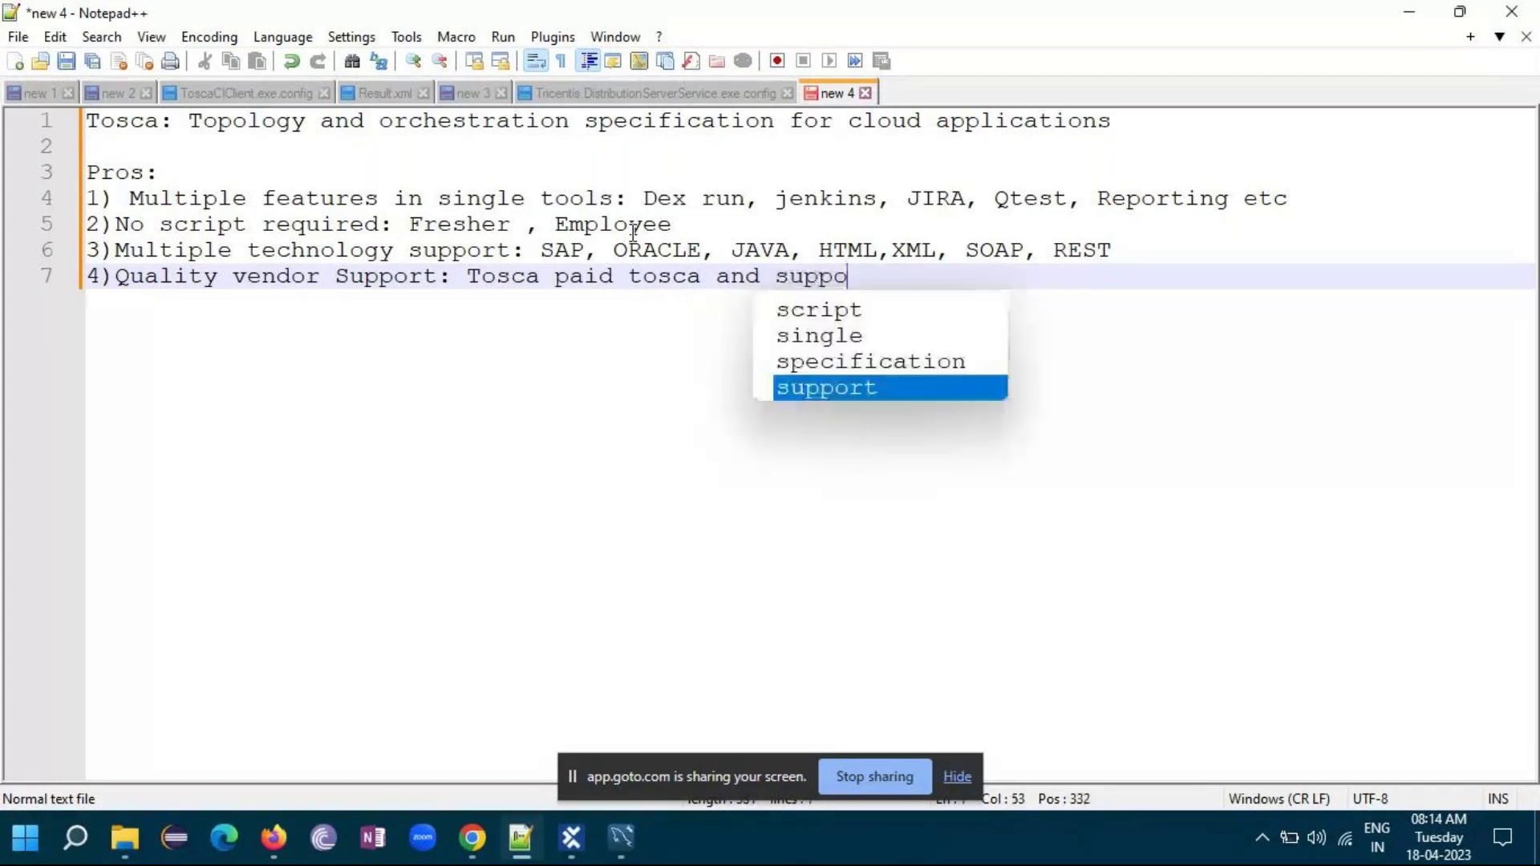
type("rt by ")
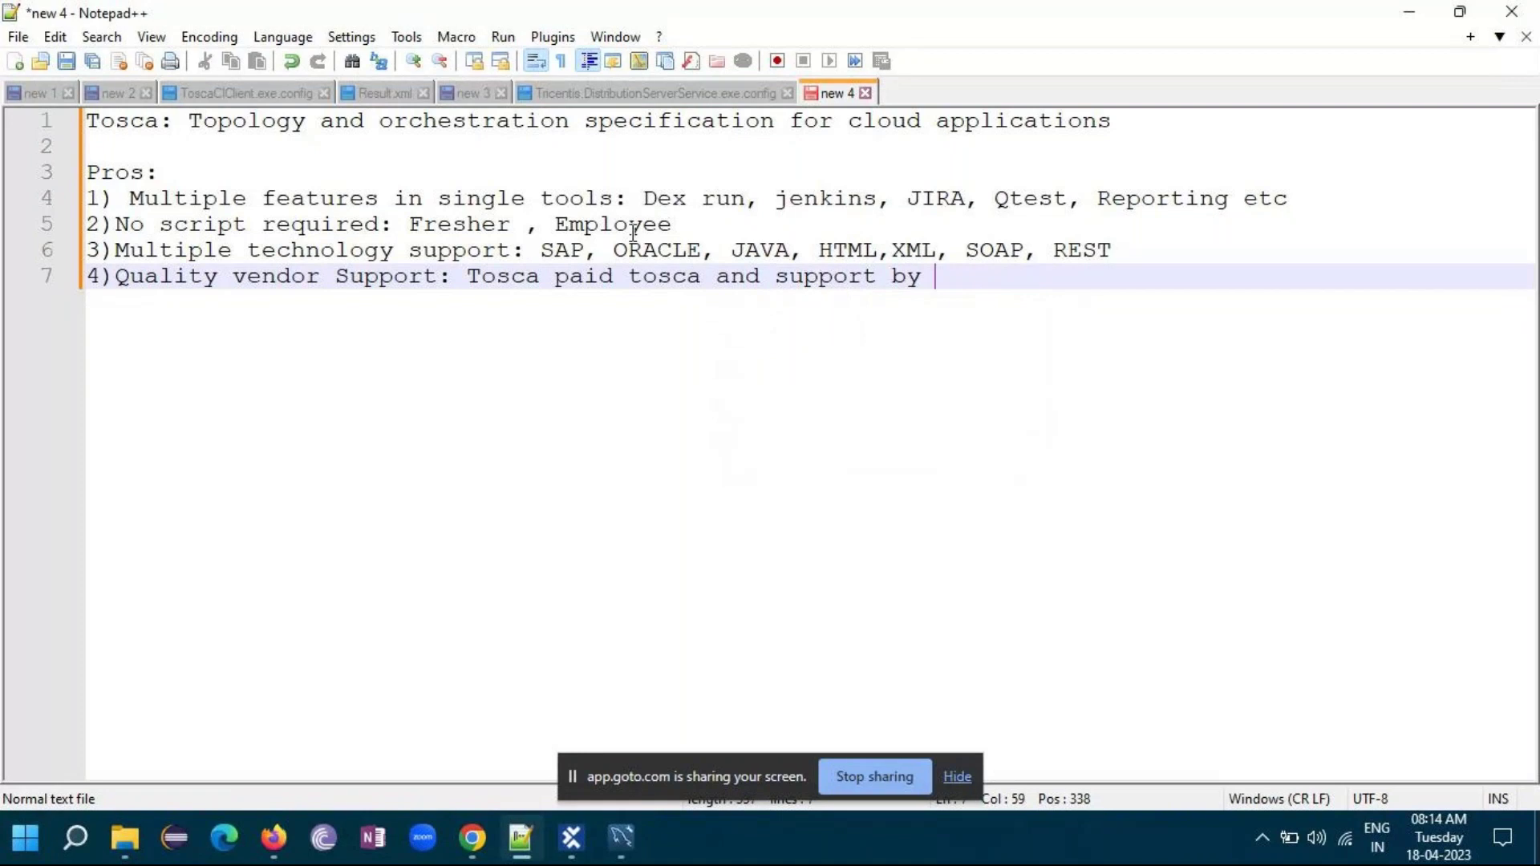
type("Tricentis")
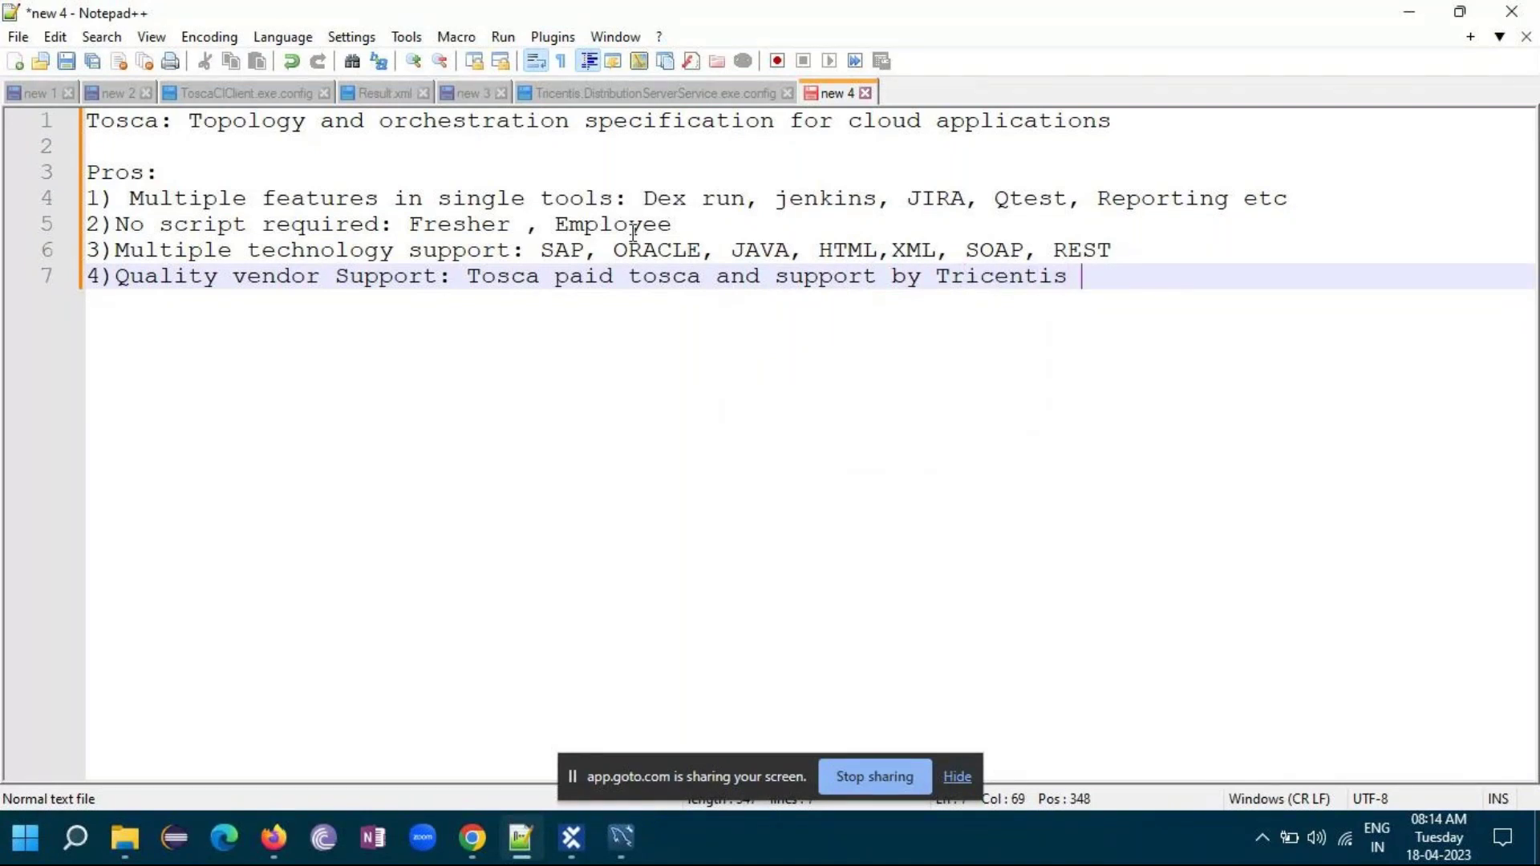
key("Return")
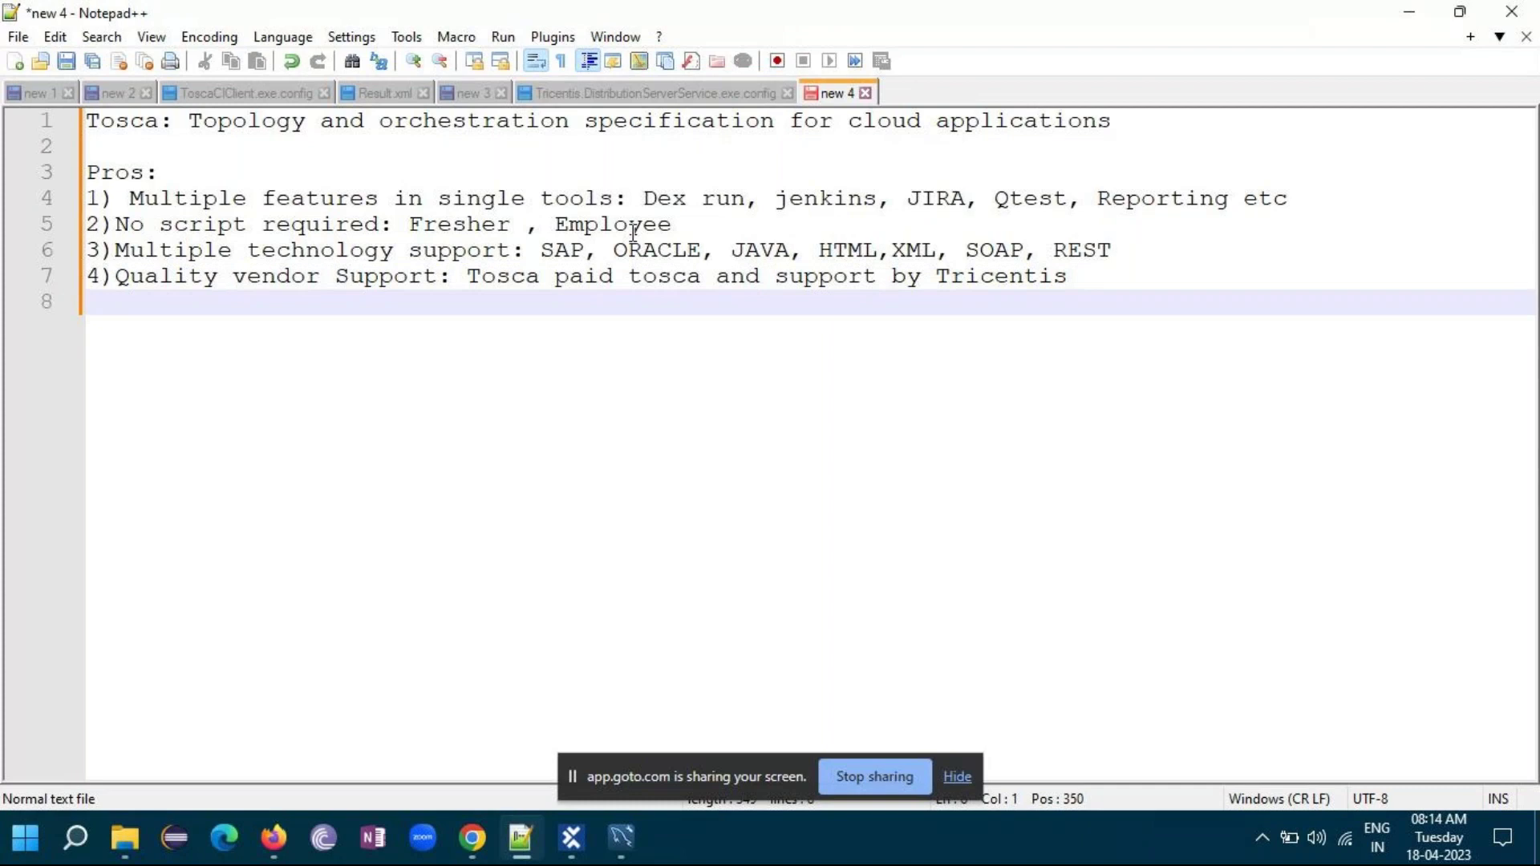
- Write the fifth pro as "5) Easy interface: Testcase, Module"
type("5) East =y")
key("BackSpace")
key("BackSpace")
key("BackSpace")
key("BackSpace")
key("BackSpace")
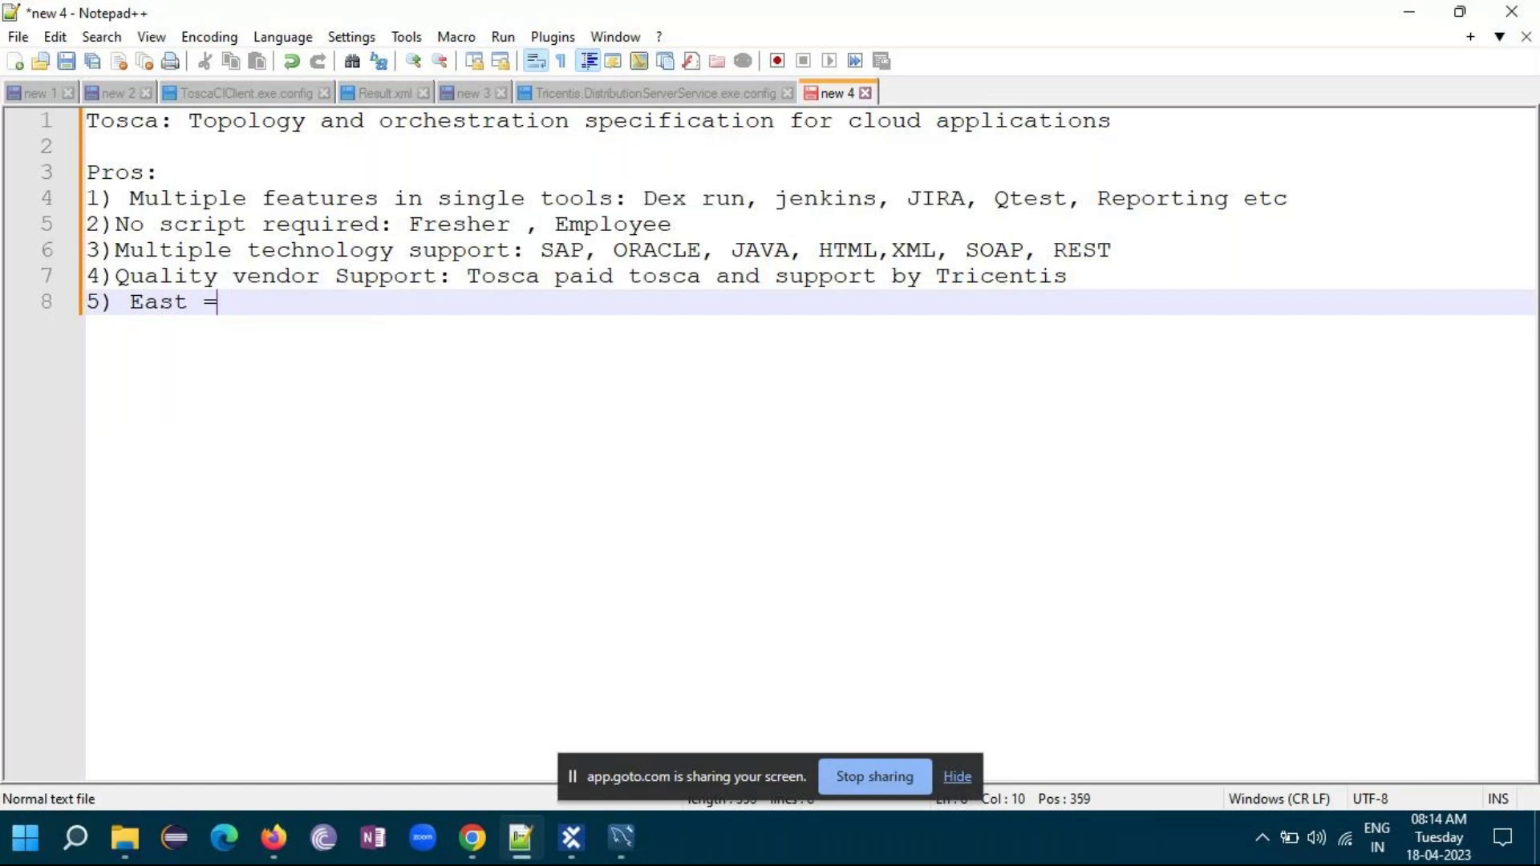
type("y interface:")
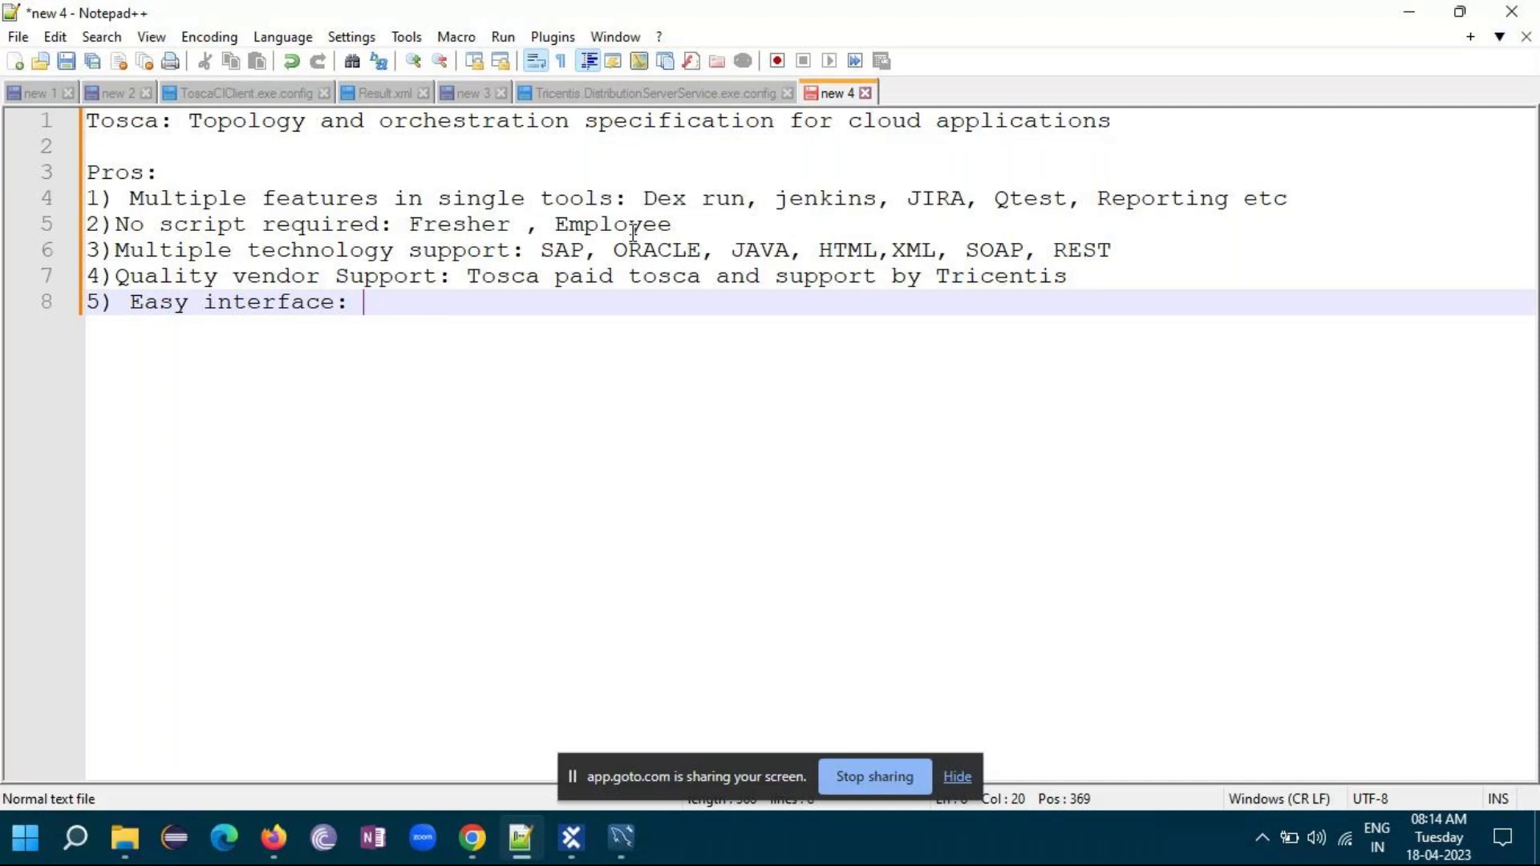
type("T")
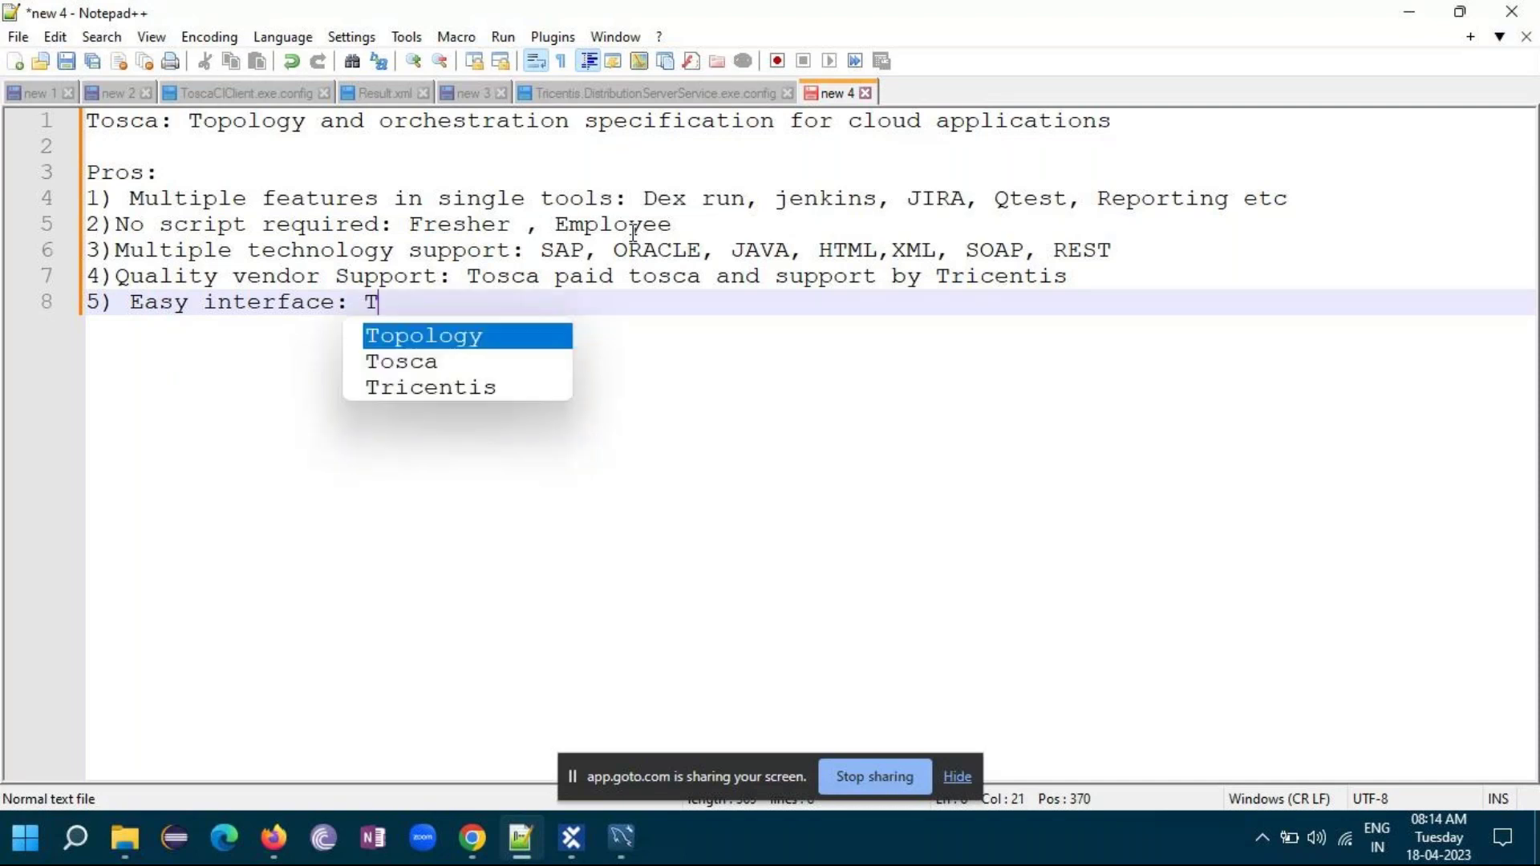
type("estcase")
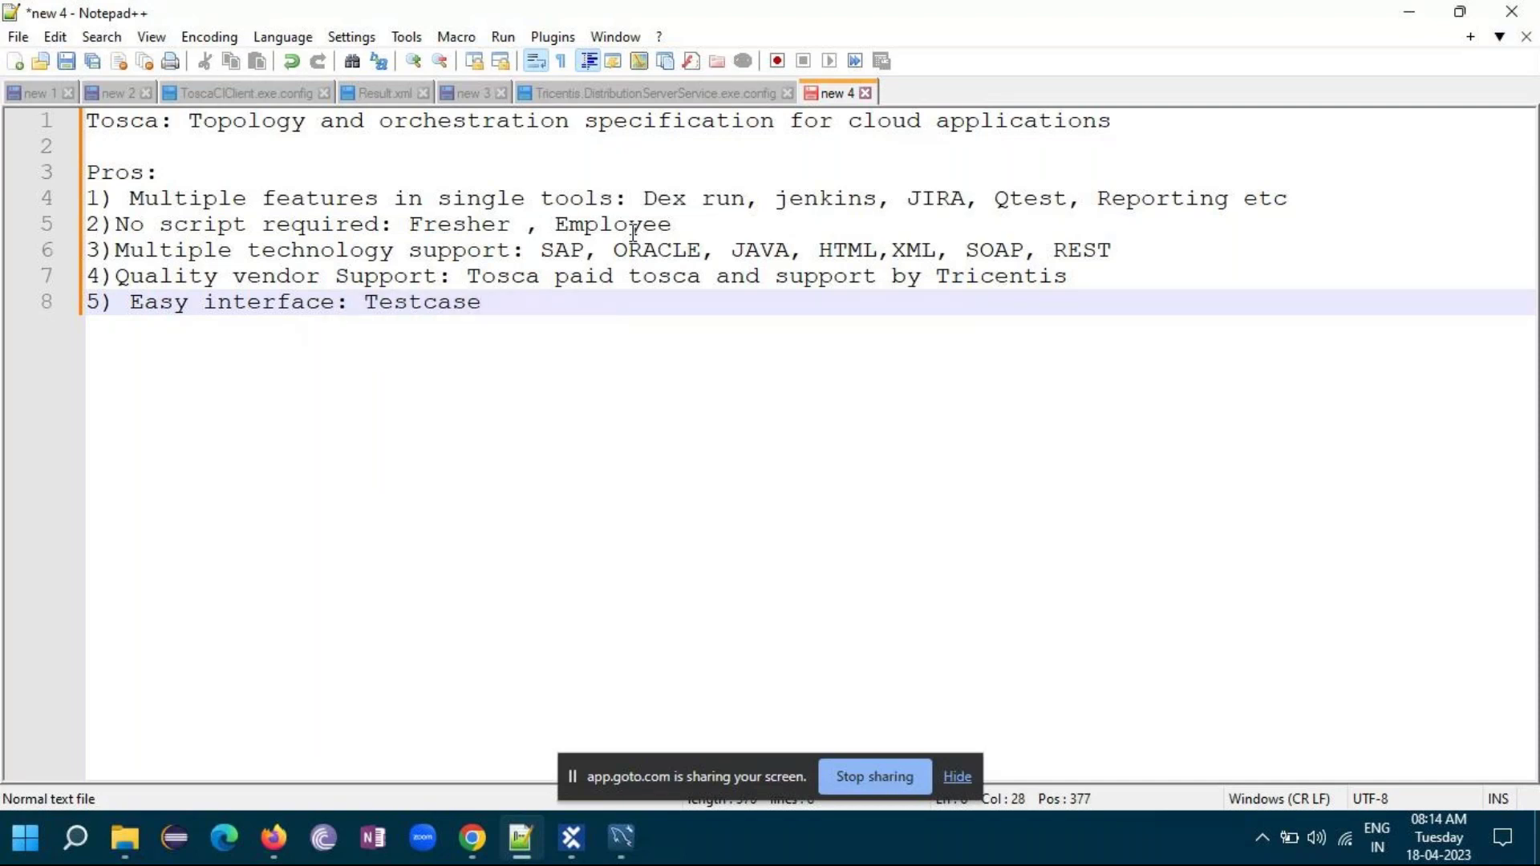
type(", Module")
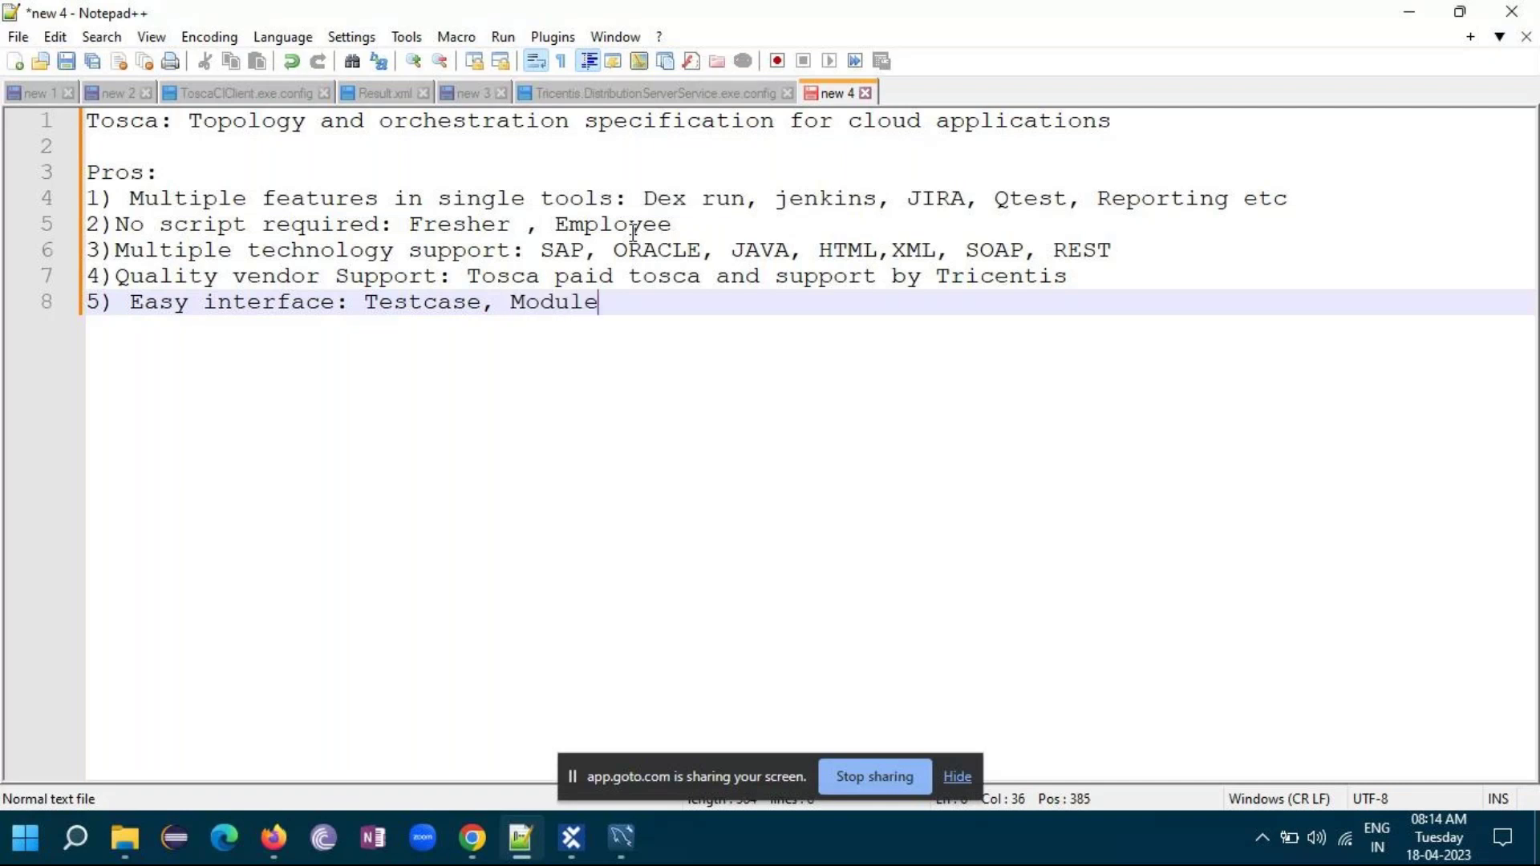
- Extend the fifth pro, "Easy interface", by appending ",Executionlist, TCD, Scratch book"
type(",E")
key("Escape")
type("xecution")
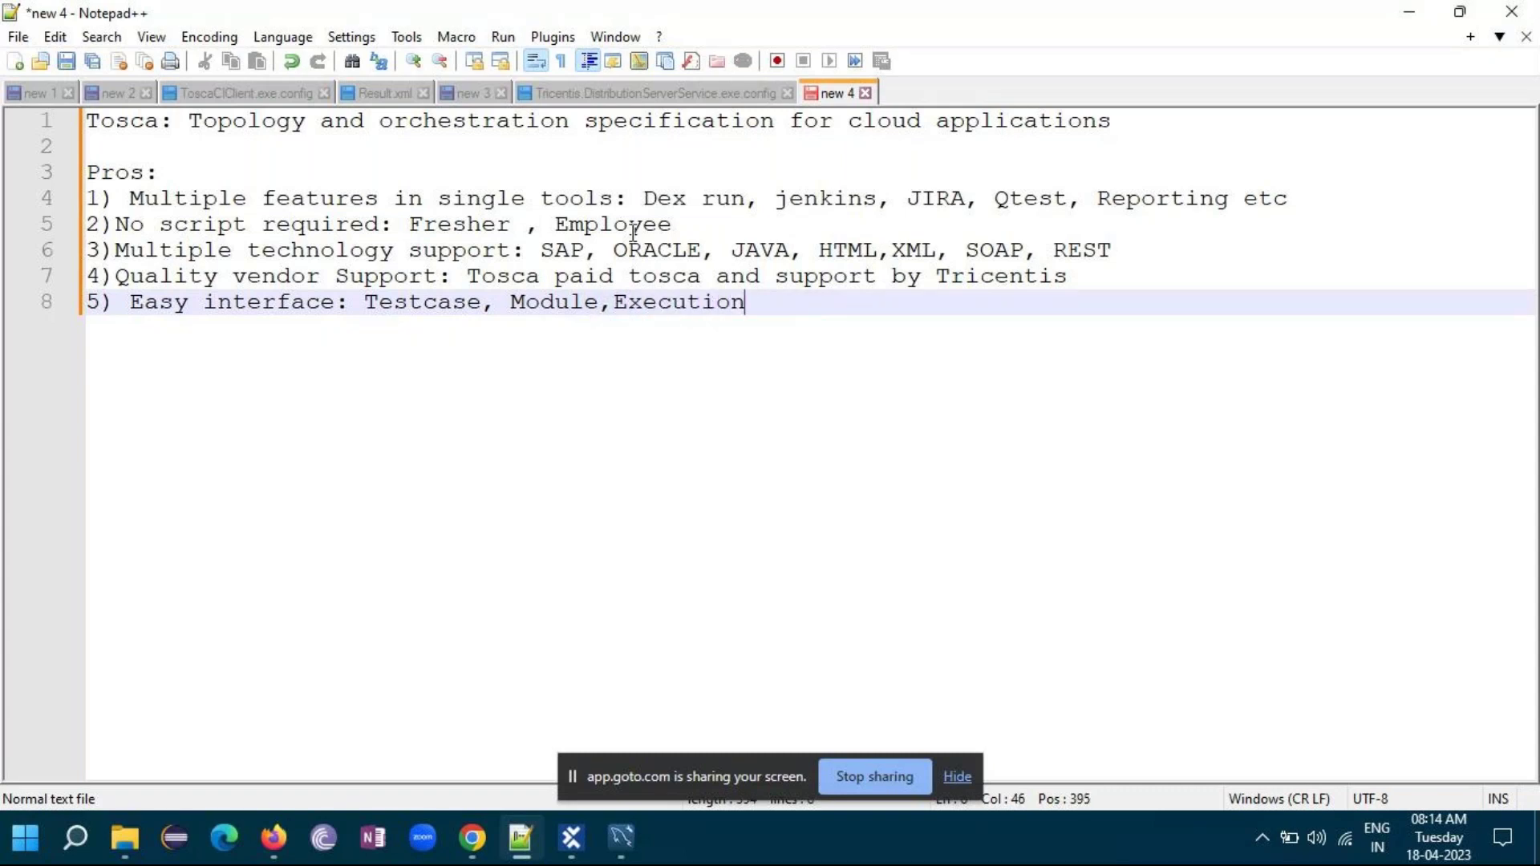
type("list, TCD")
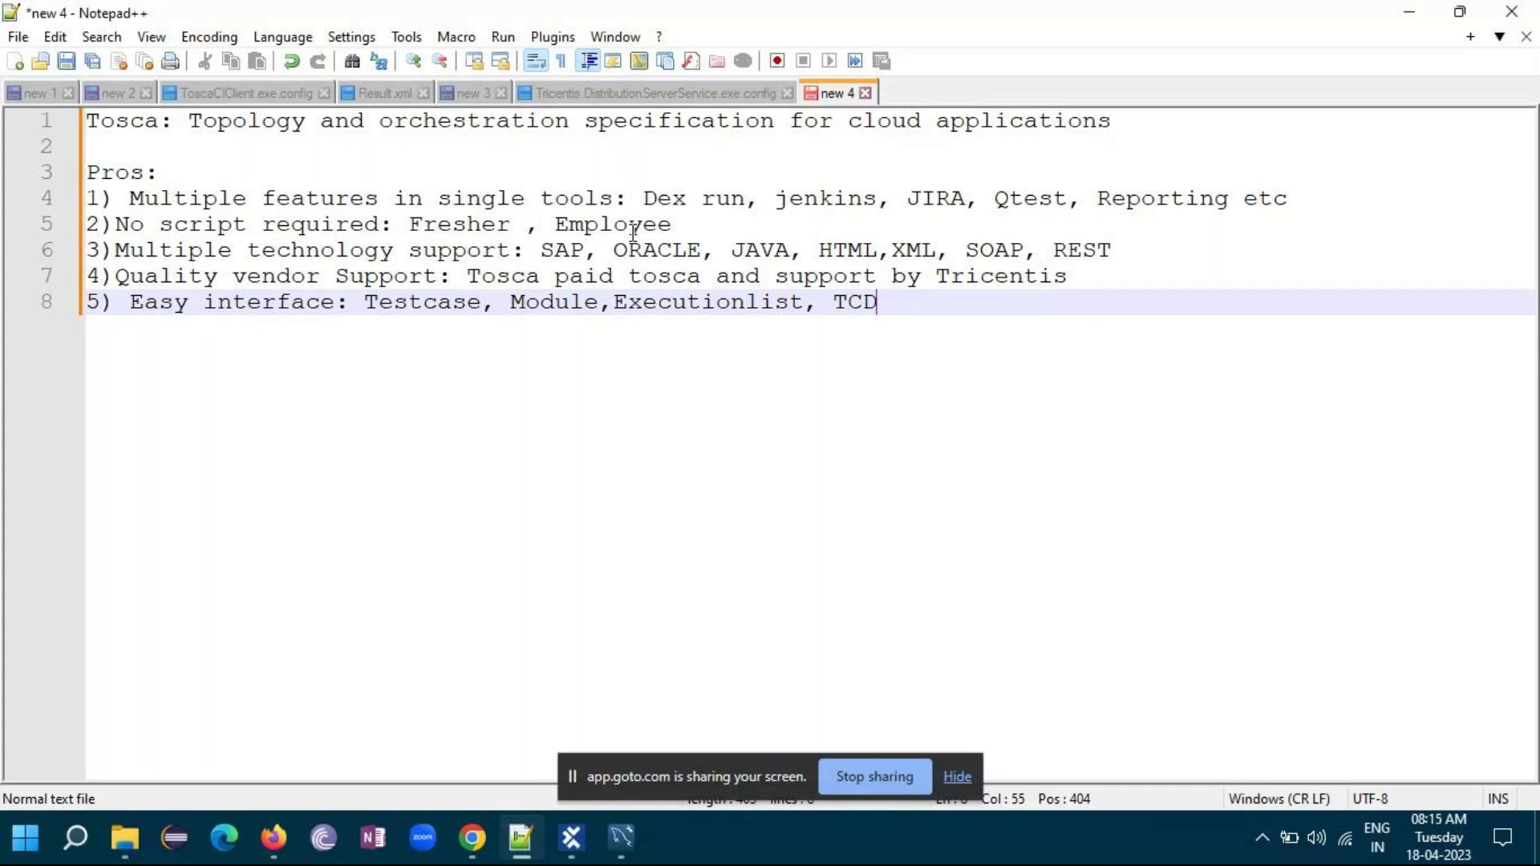
type(", Scratch book")
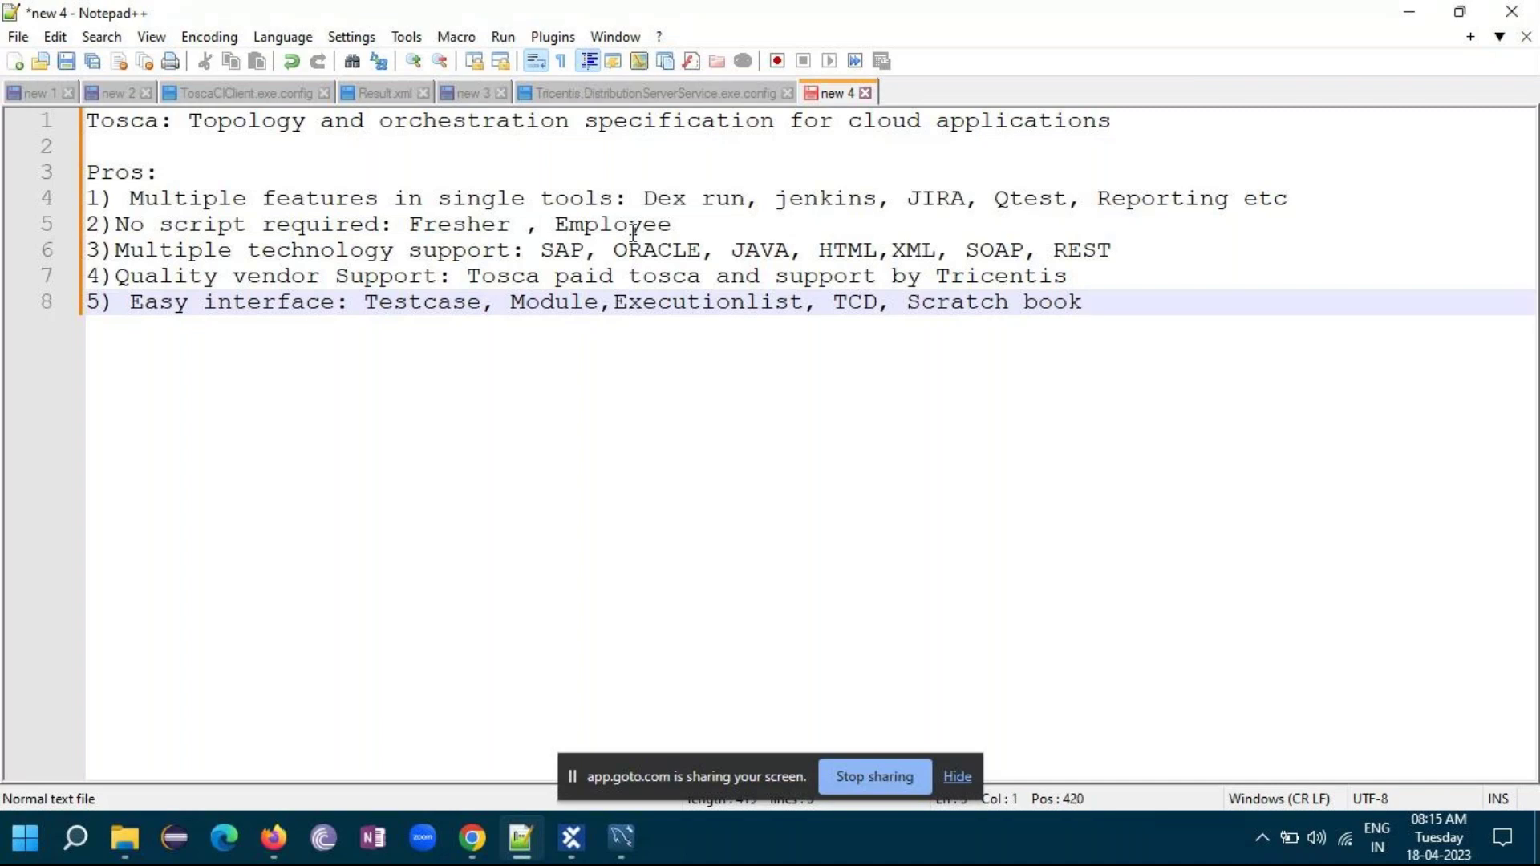
- Add the sixth pro, "6) Regular update: Tosca 16", on its own line
key("Return")
type("6)")
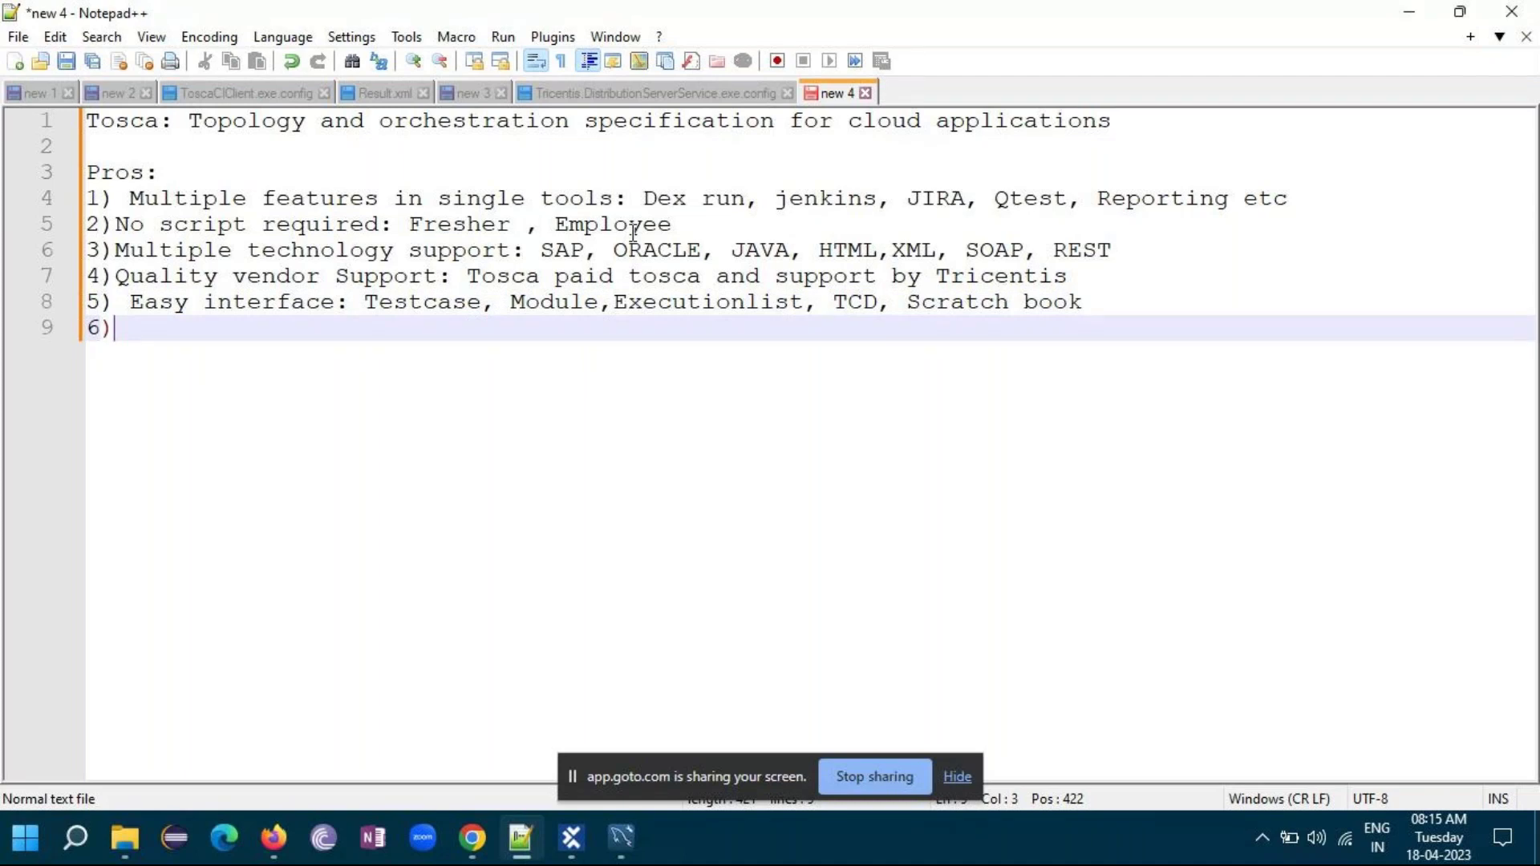
type(" Re")
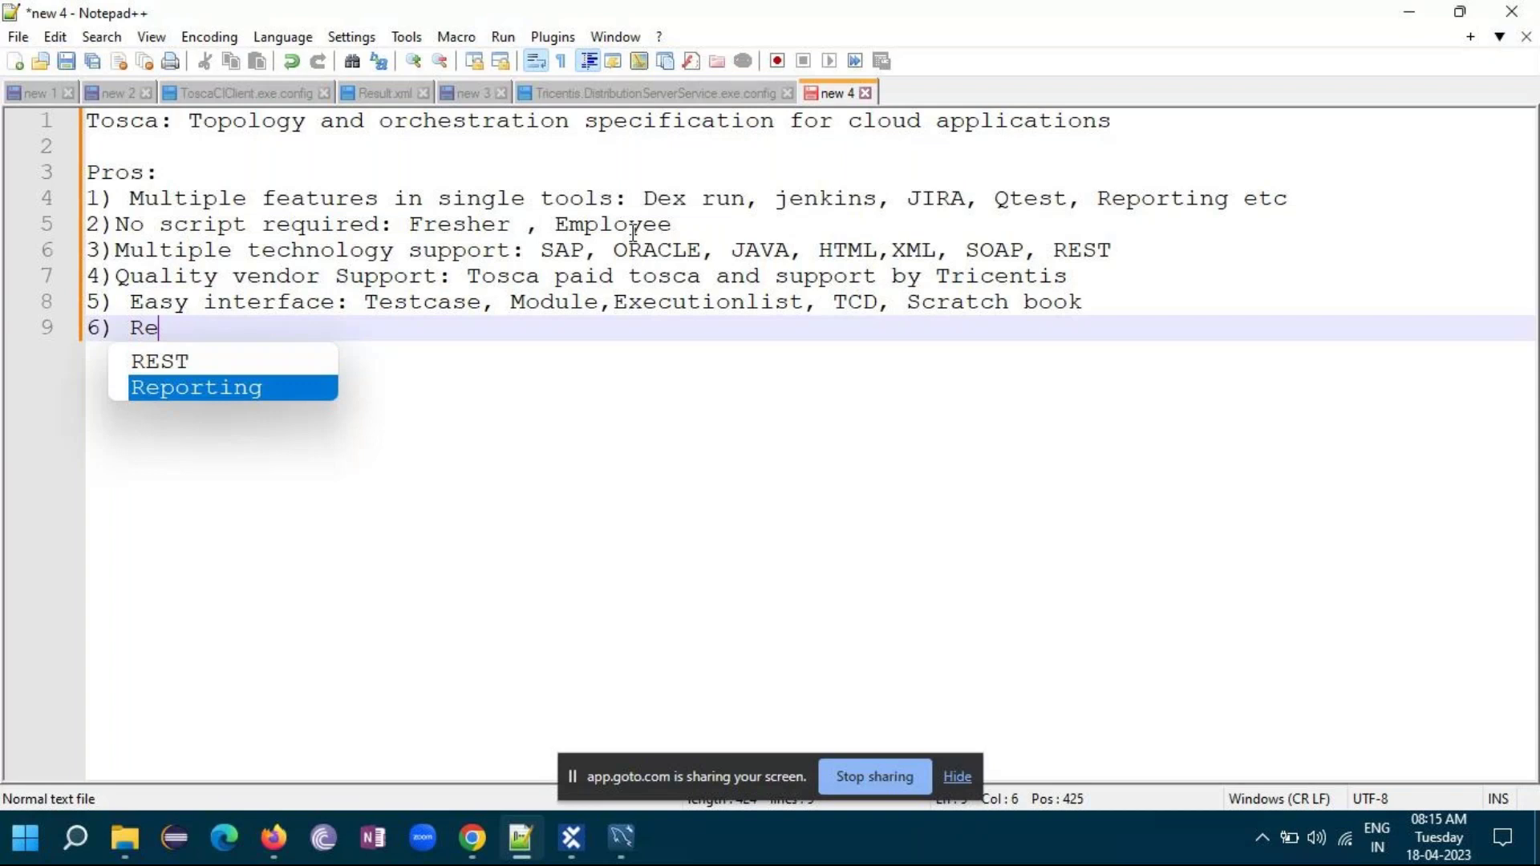
type("gular")
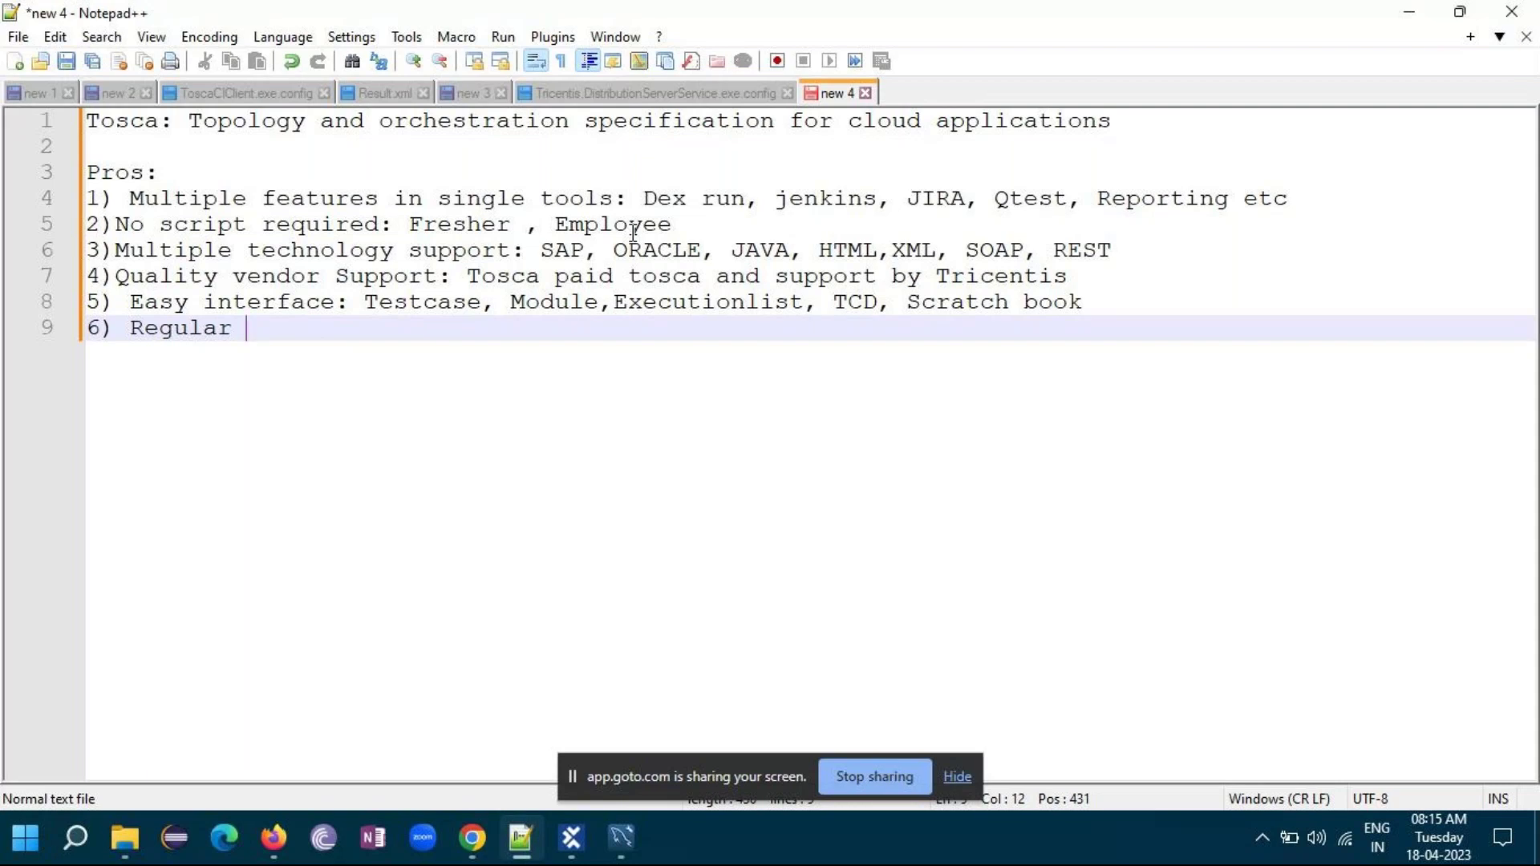
type("update:")
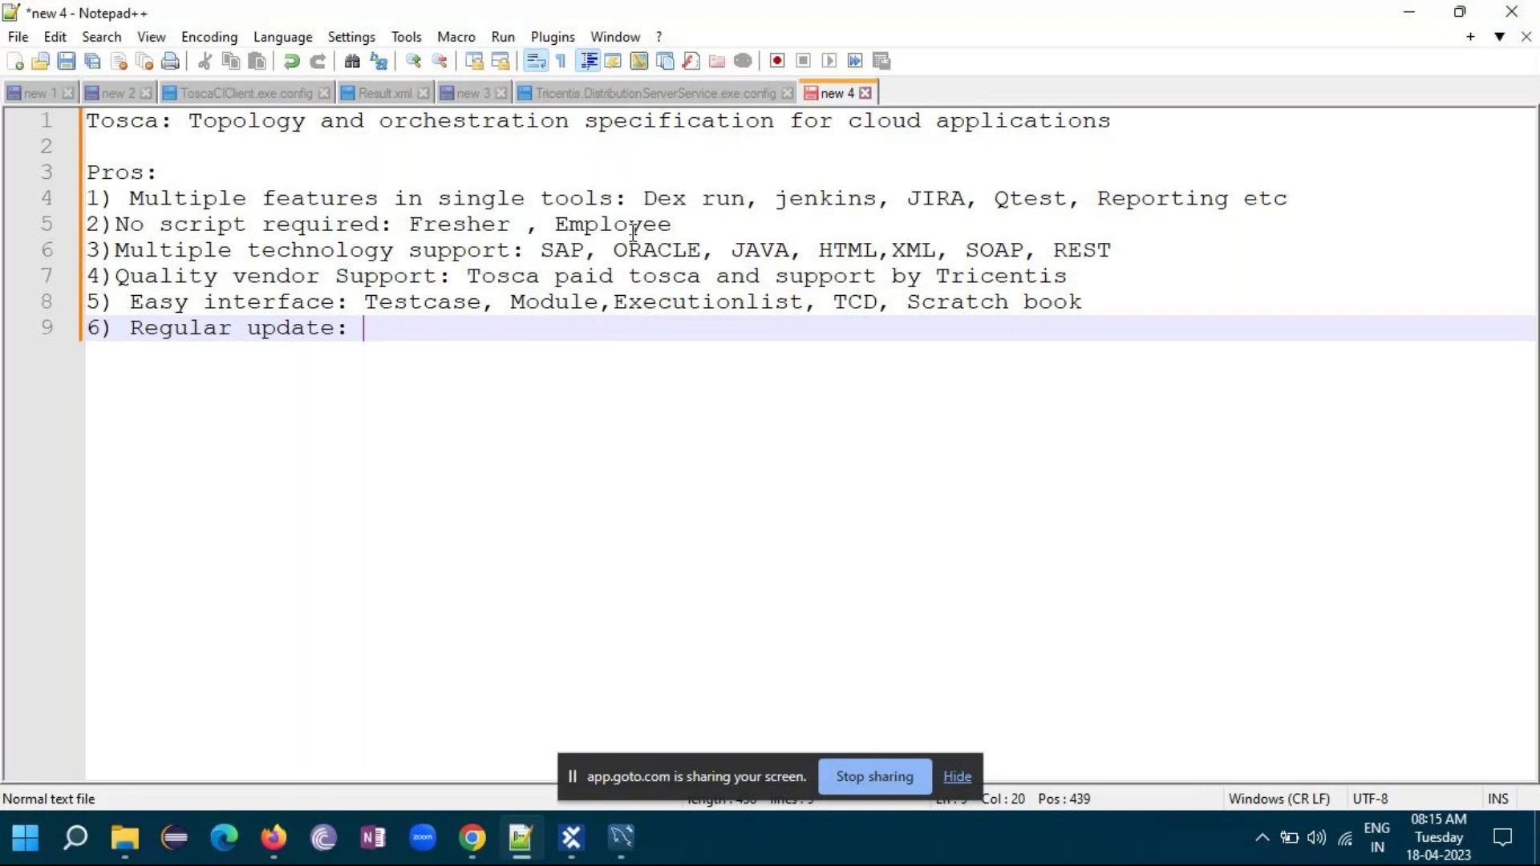
type("Tosc")
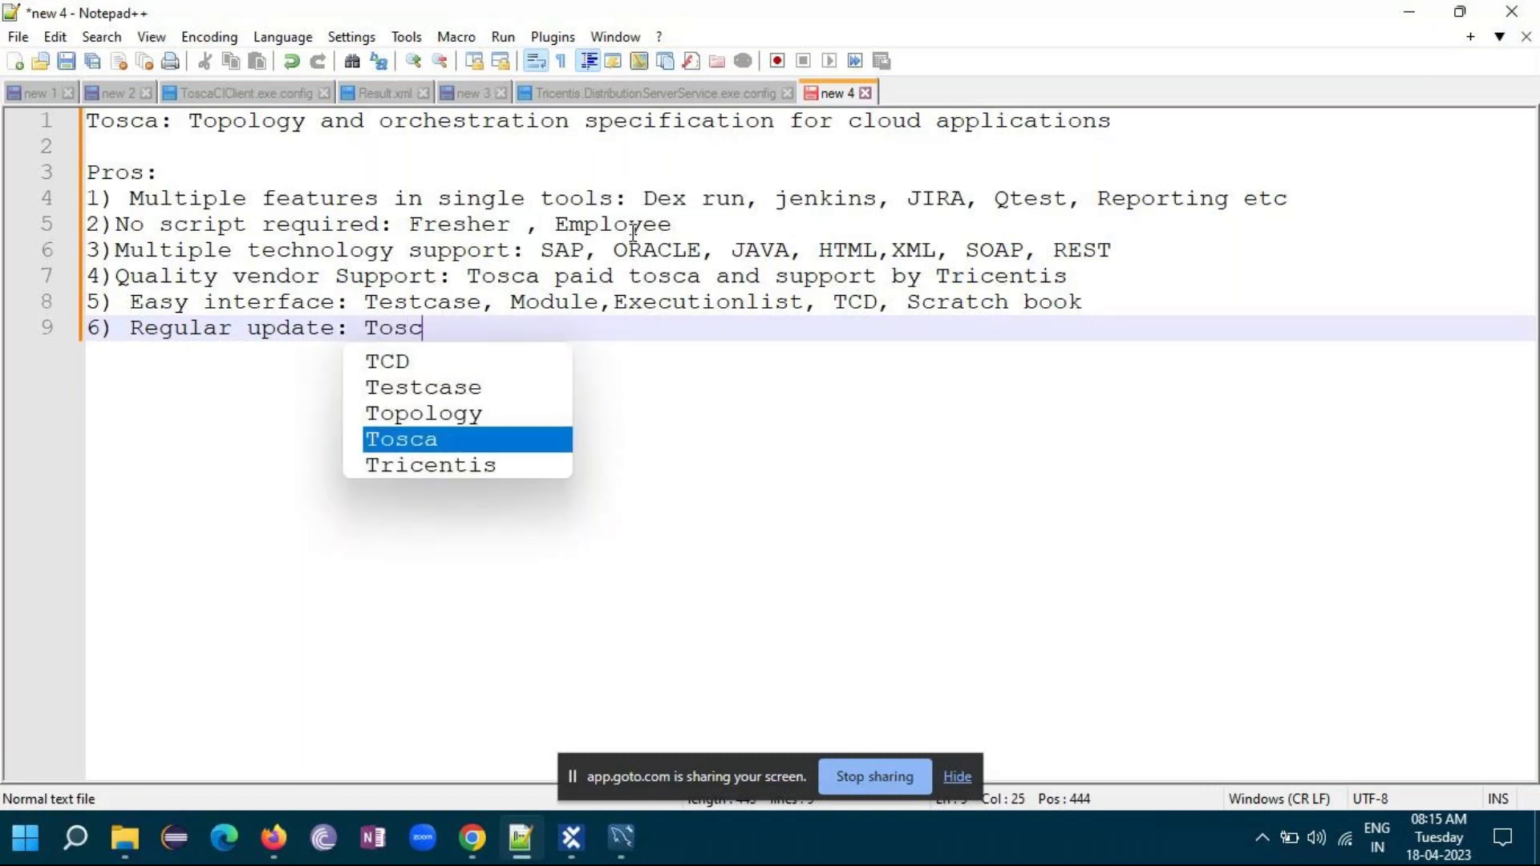
type("a 16")
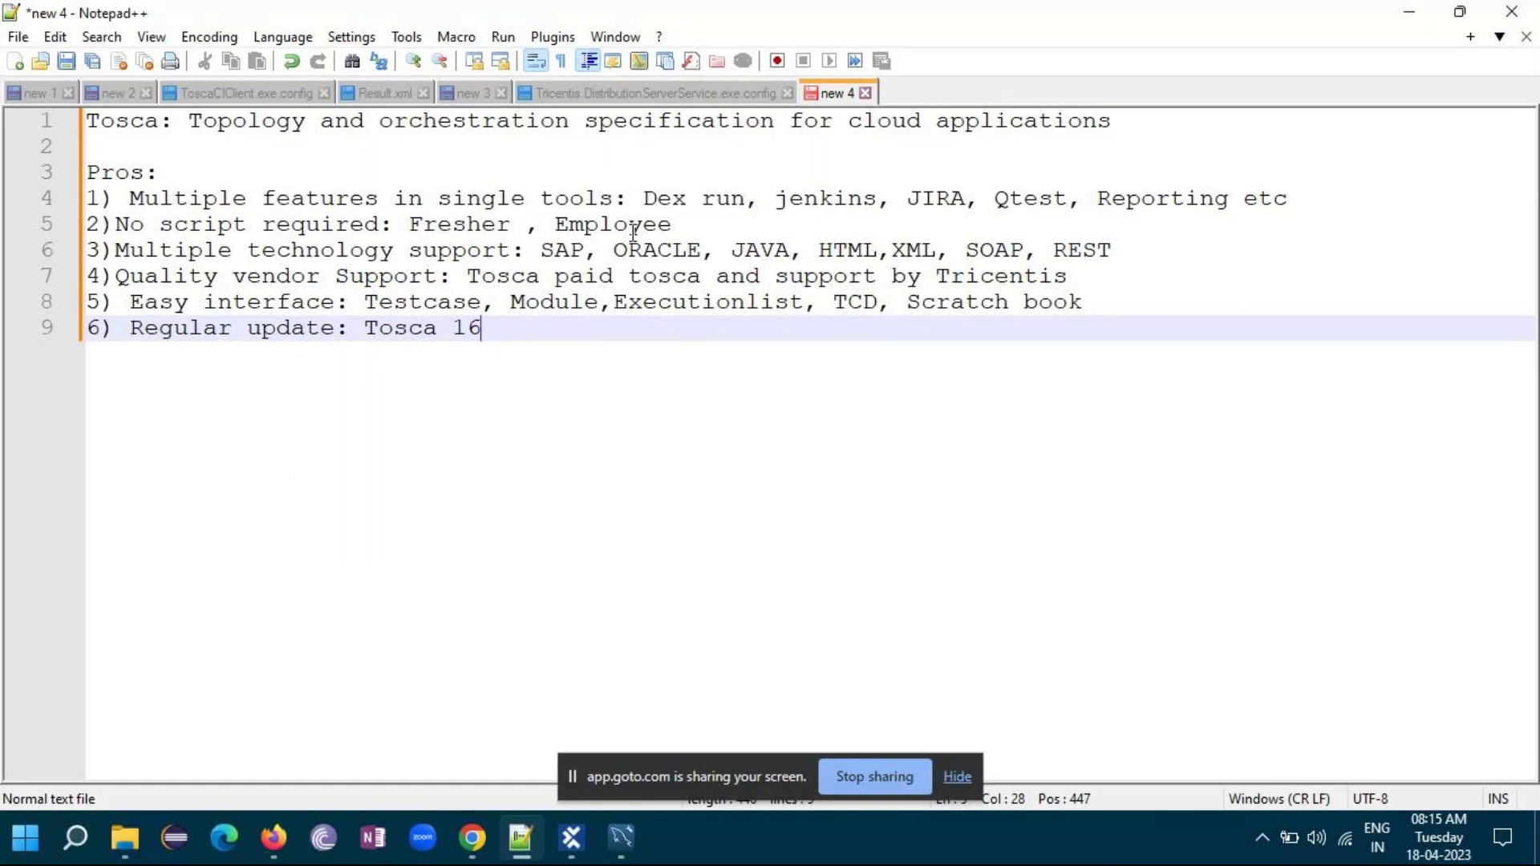
- Add the seventh pro, "7) Multiple under one roof", on a new line
key("Return")
type("7) ")
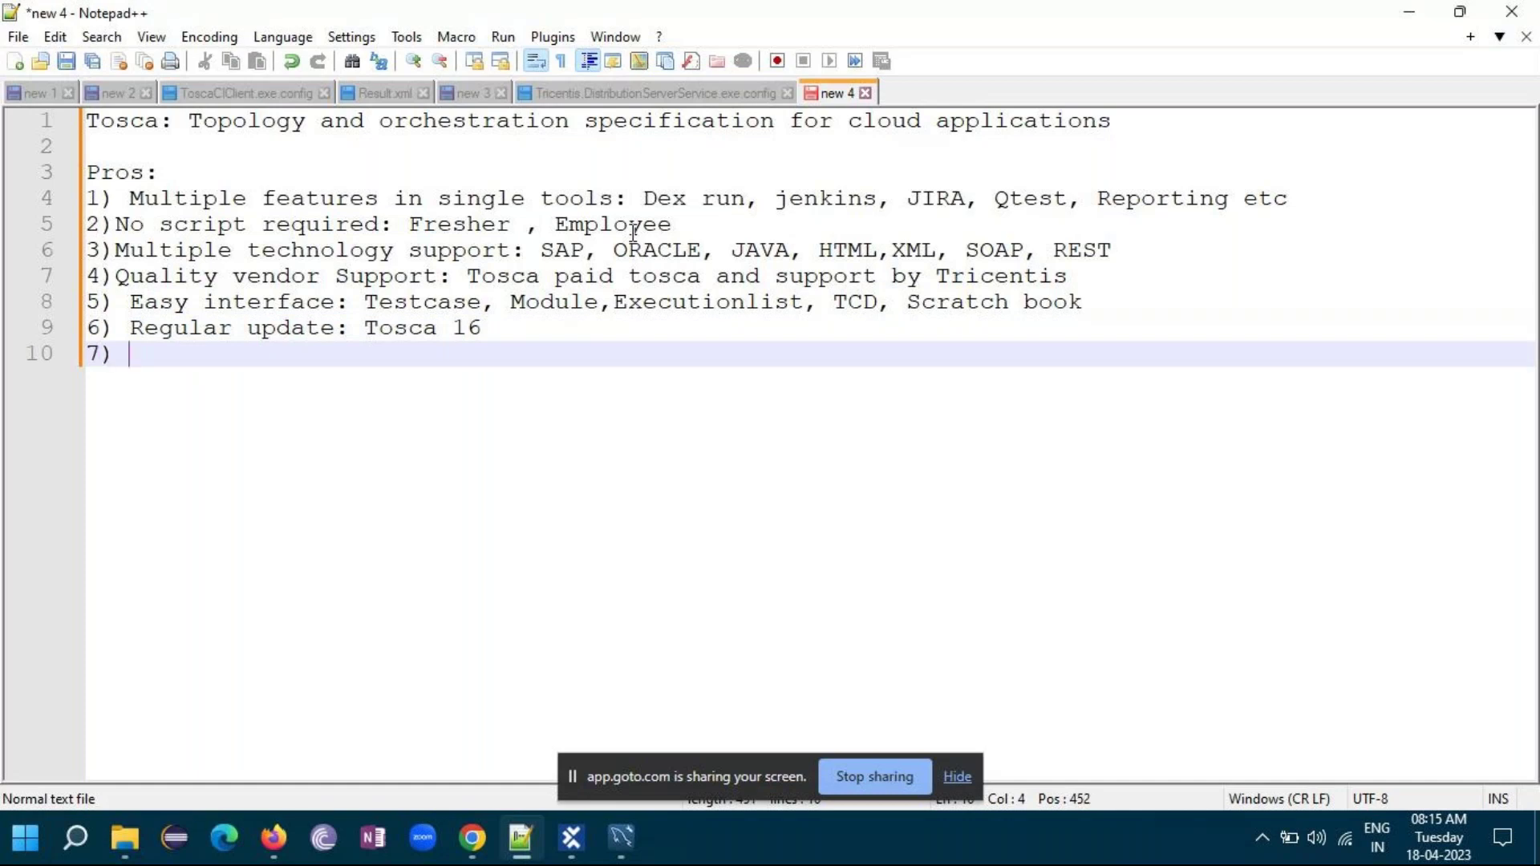
type("Mu")
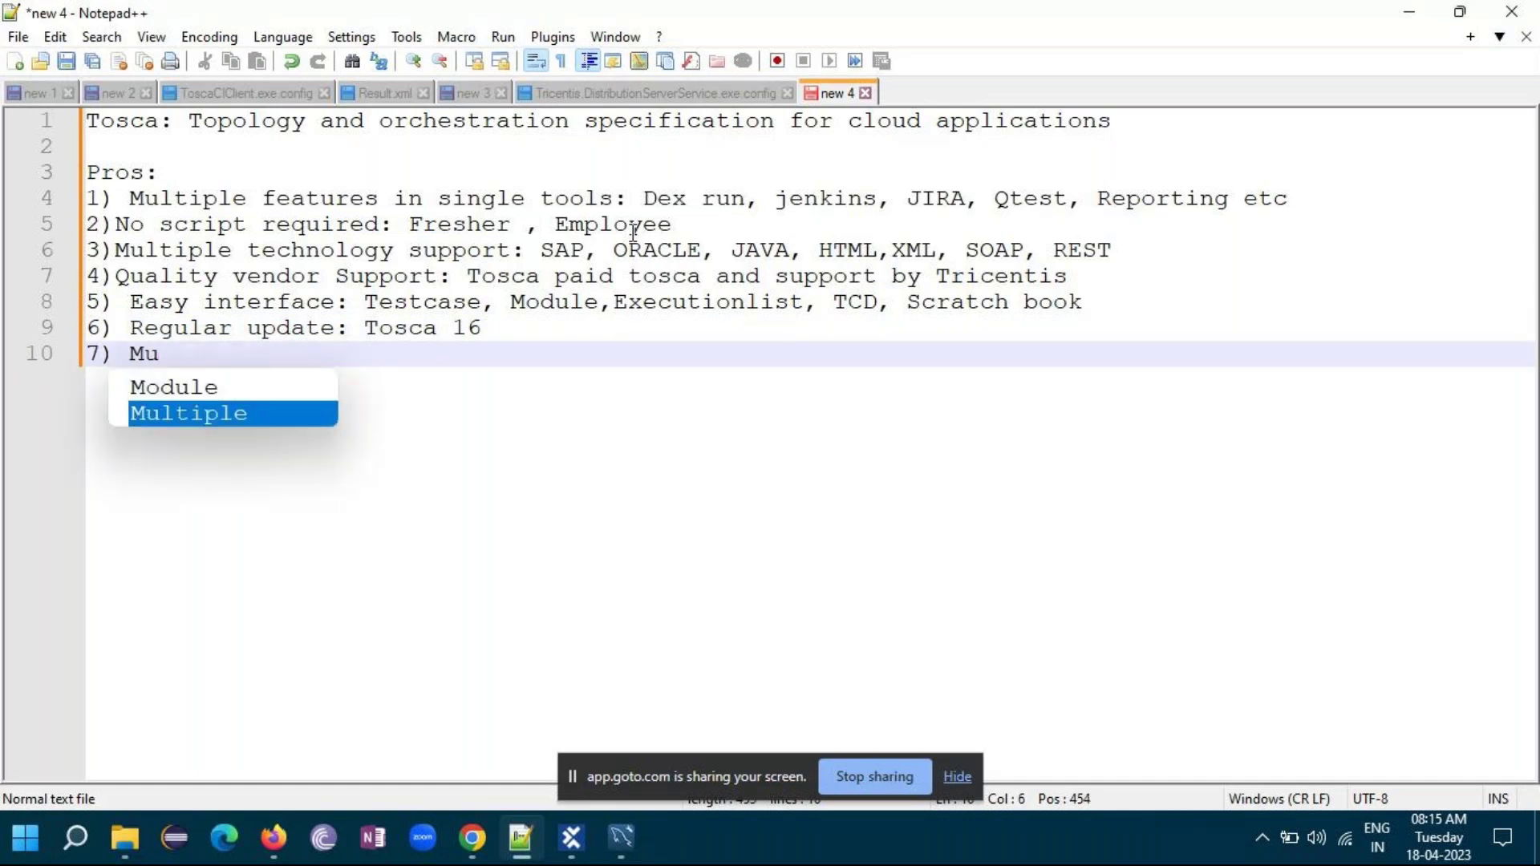
type("ltiple under one roof")
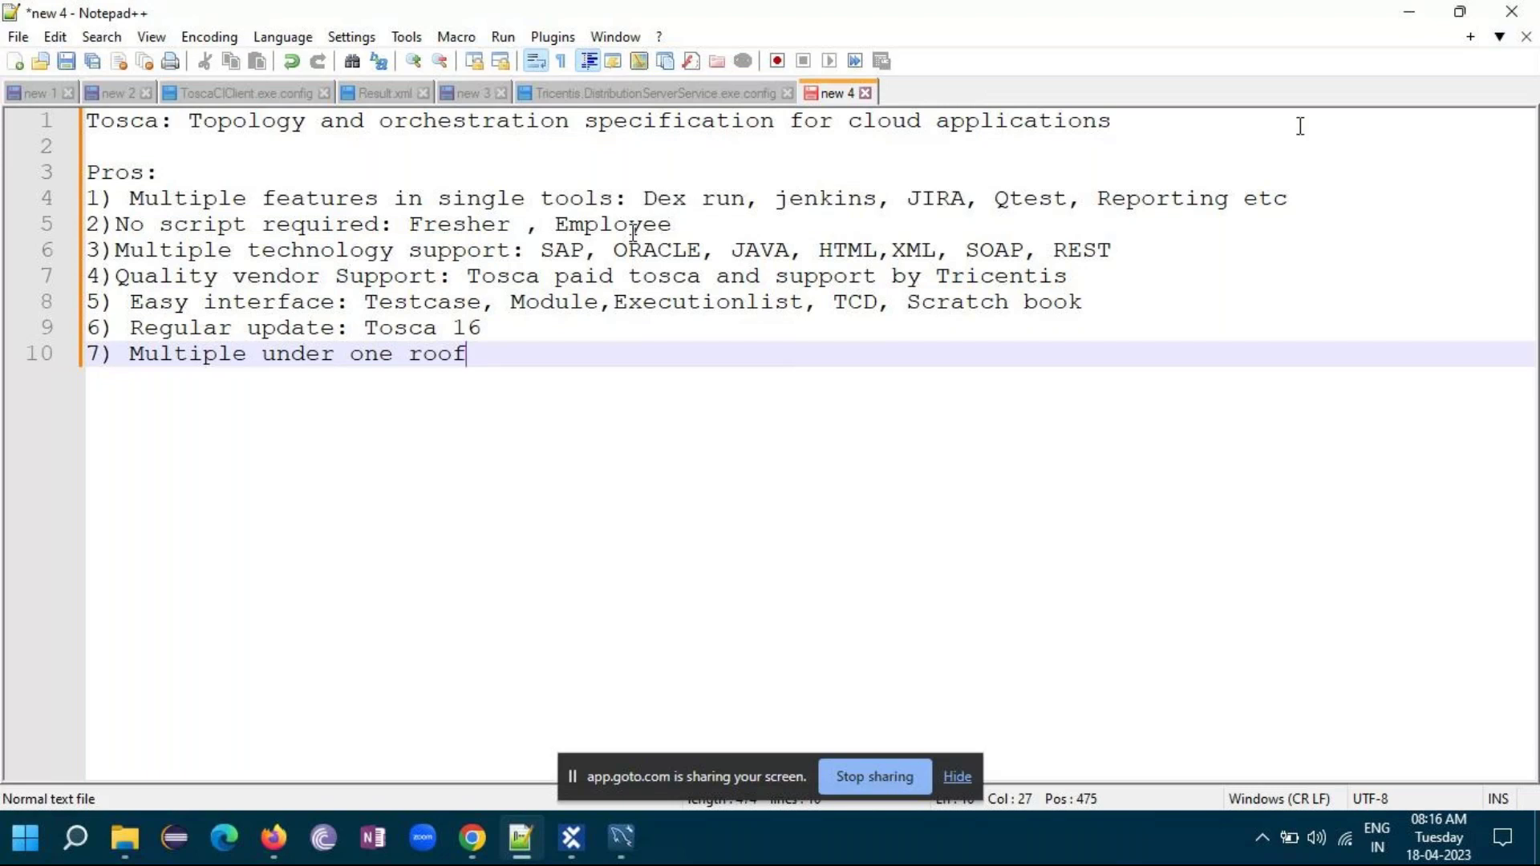
- Insert ",Test data service" after "Reporting" in the first pro
left_click(1235, 198)
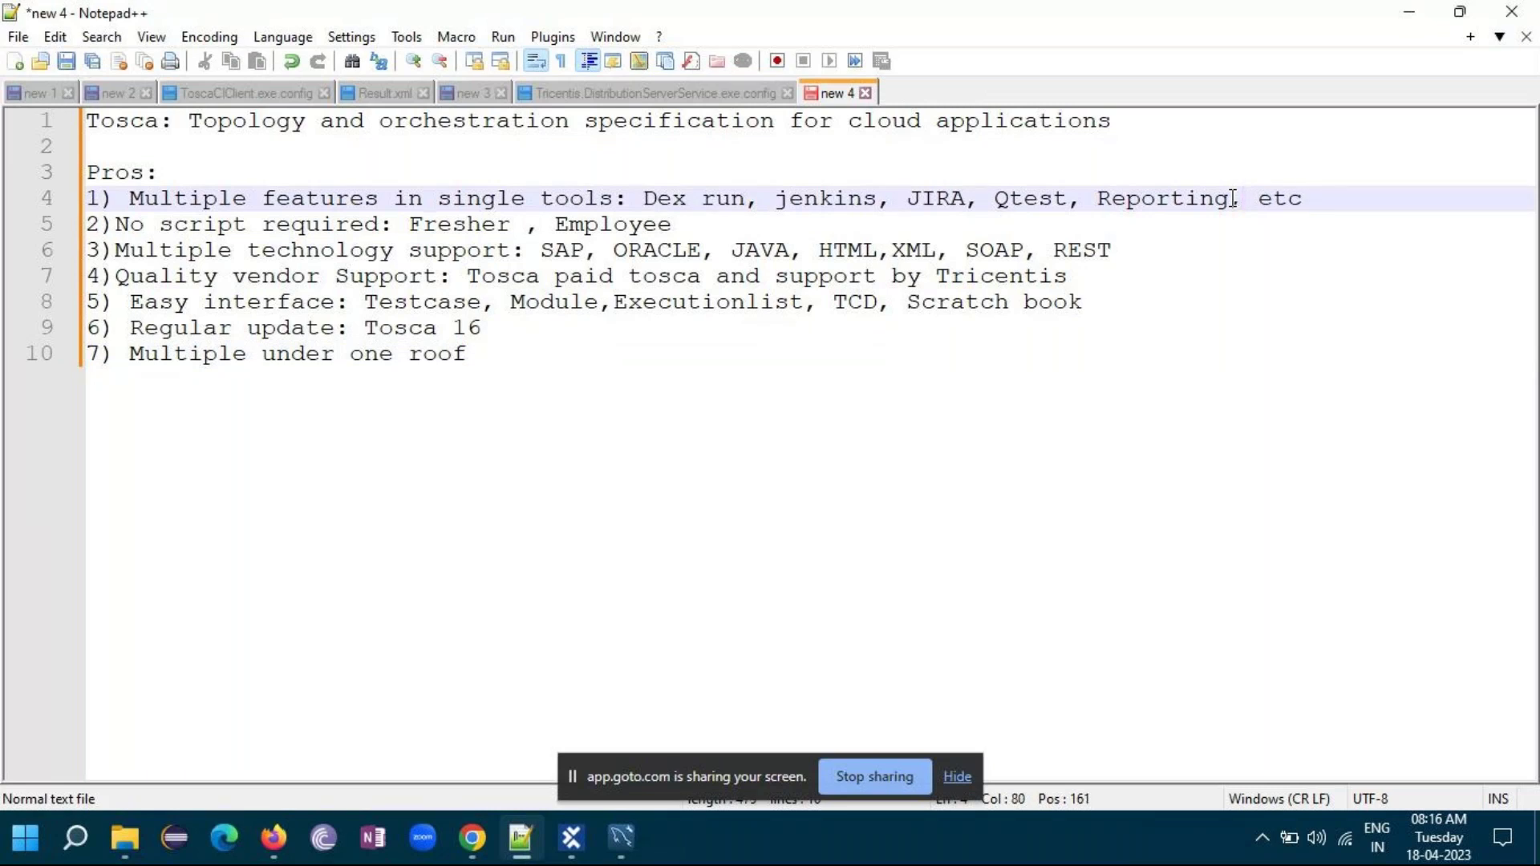
type("TDS")
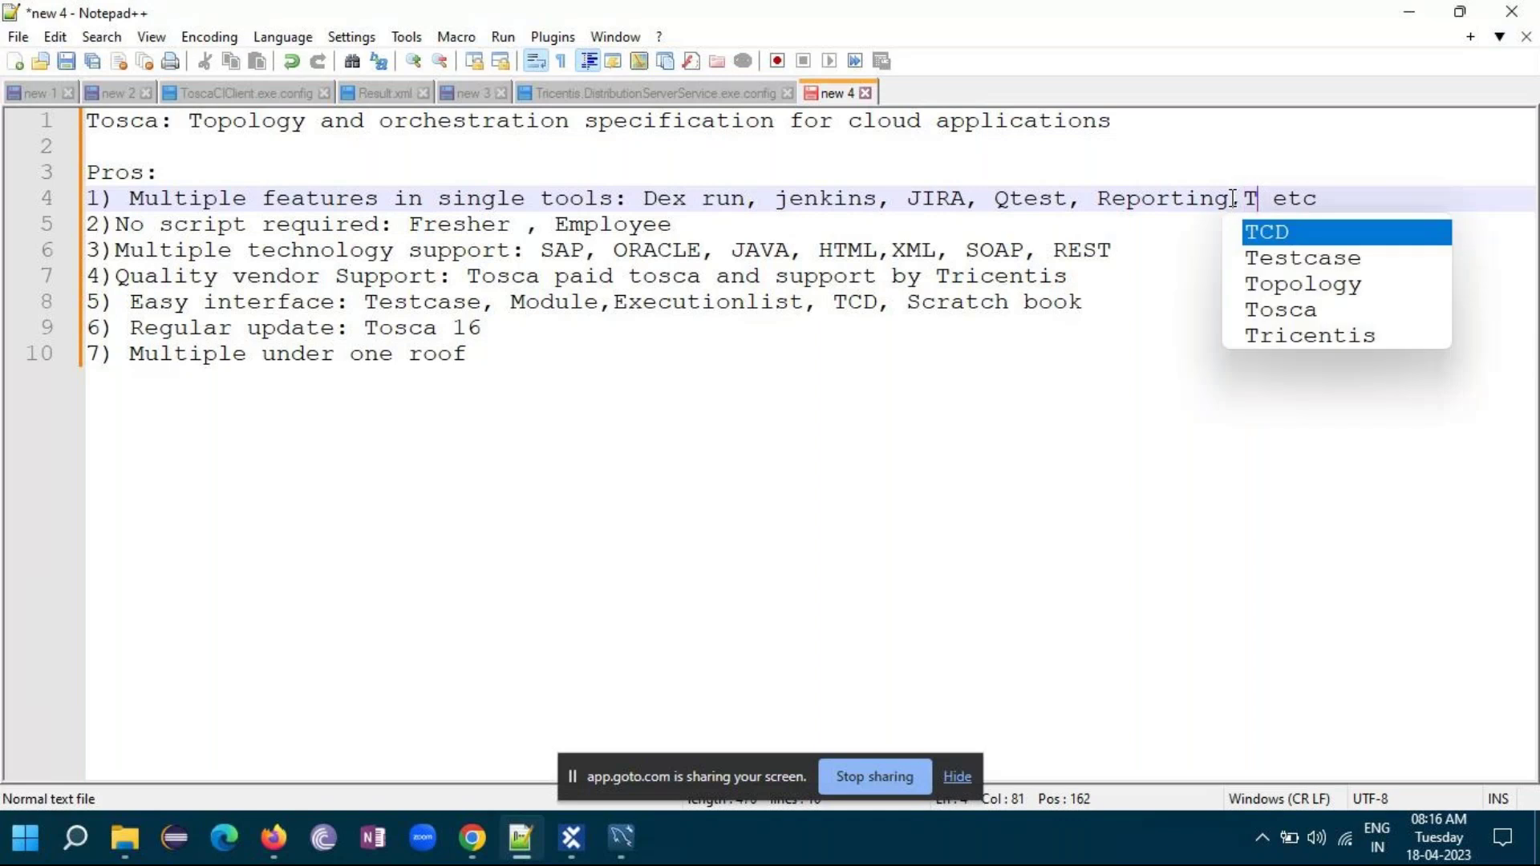
key("BackSpace")
key("BackSpace")
type("est data ")
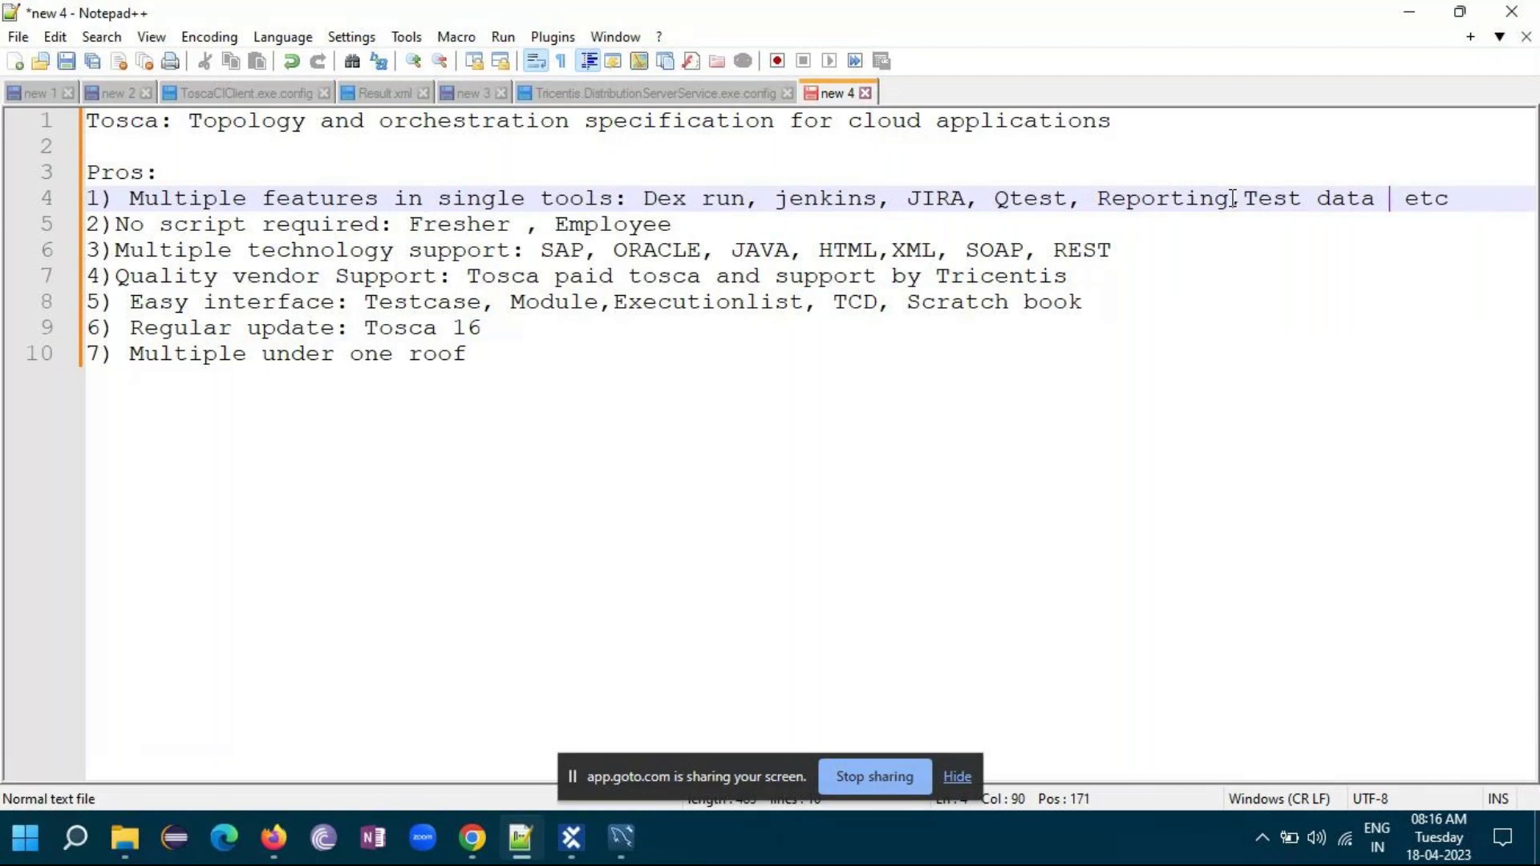
type("service")
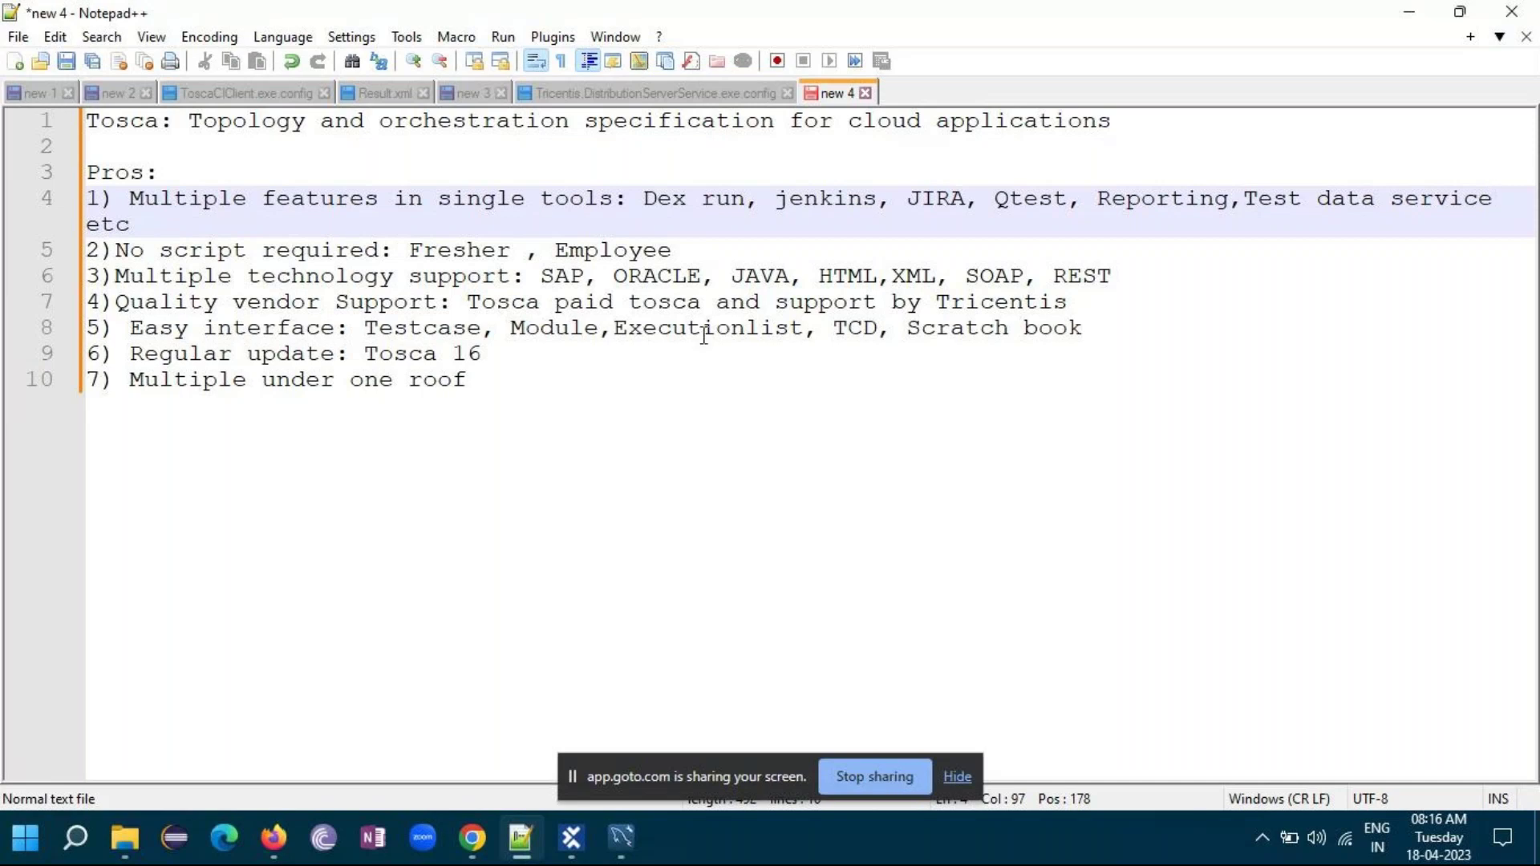
- Start a "Cons:" section one blank line below the pros, with "1) Cost" as its first item
left_click(502, 388)
key("Return")
key("Return")
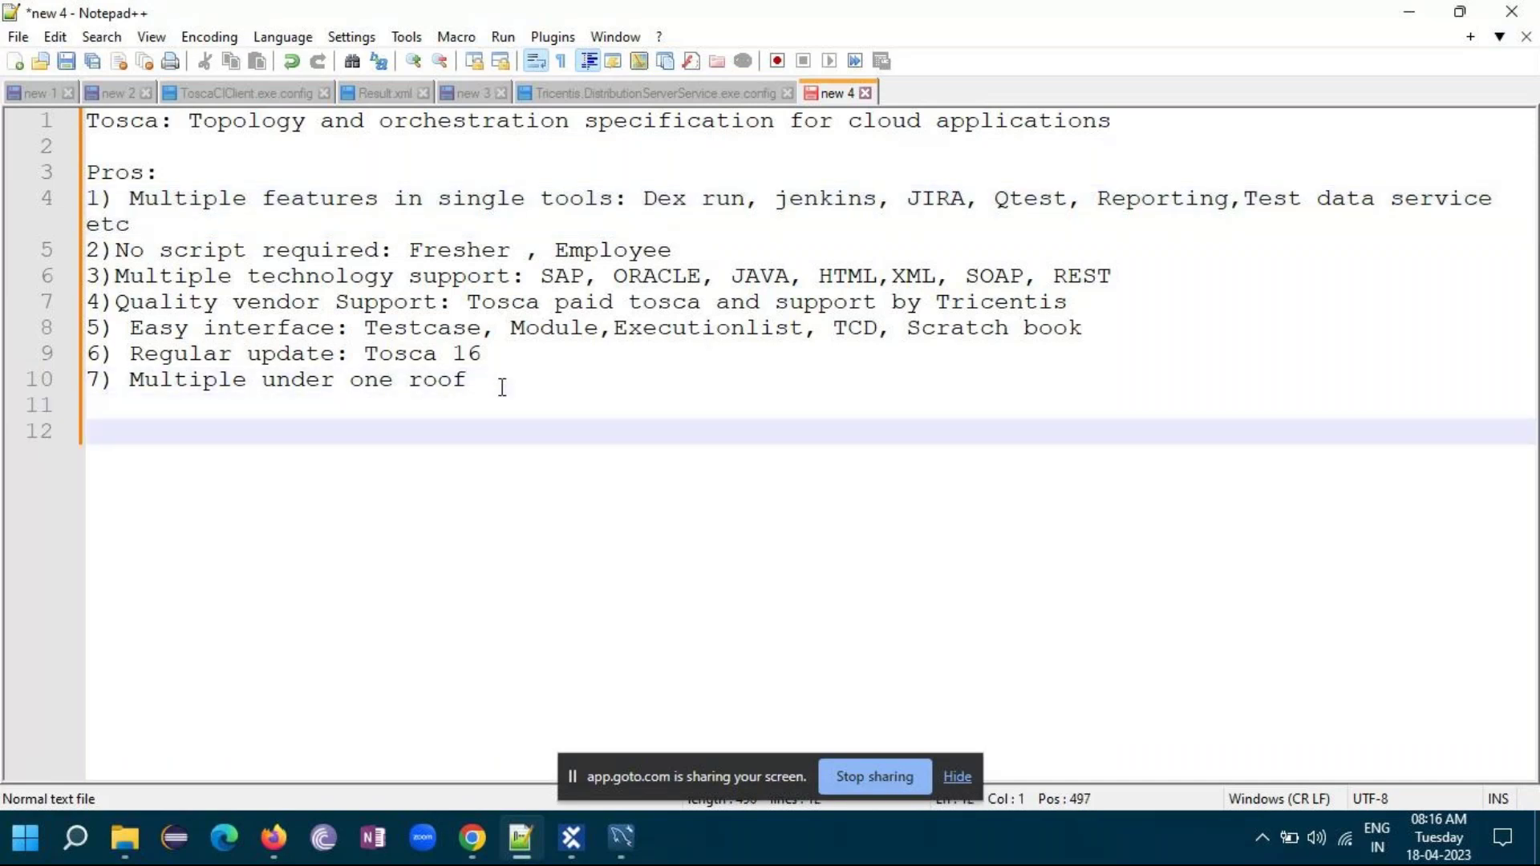
type("Cons:")
key("Return")
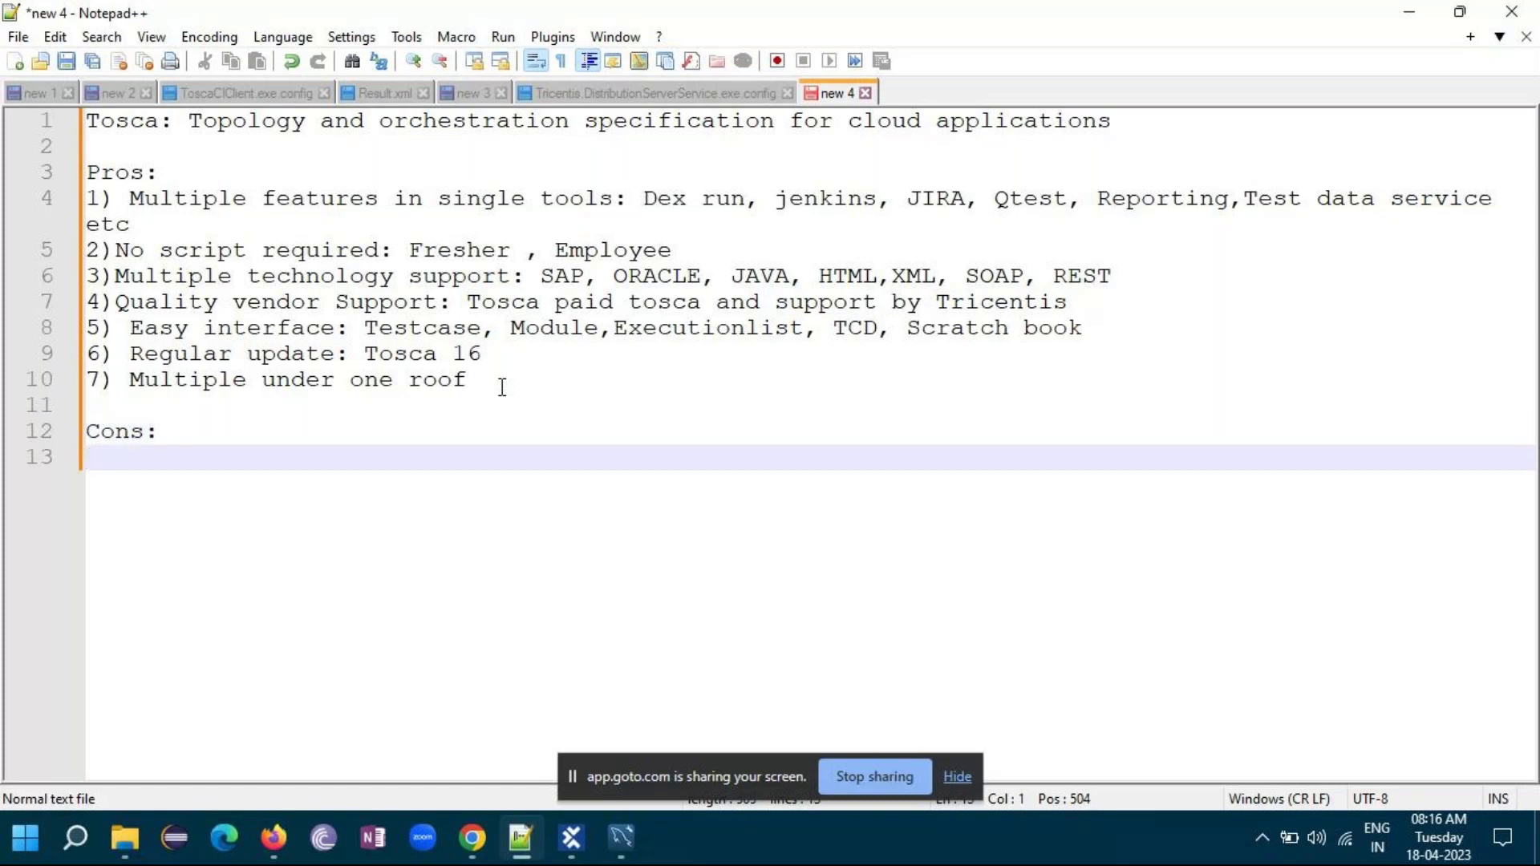
type("1) Cost")
key("Return")
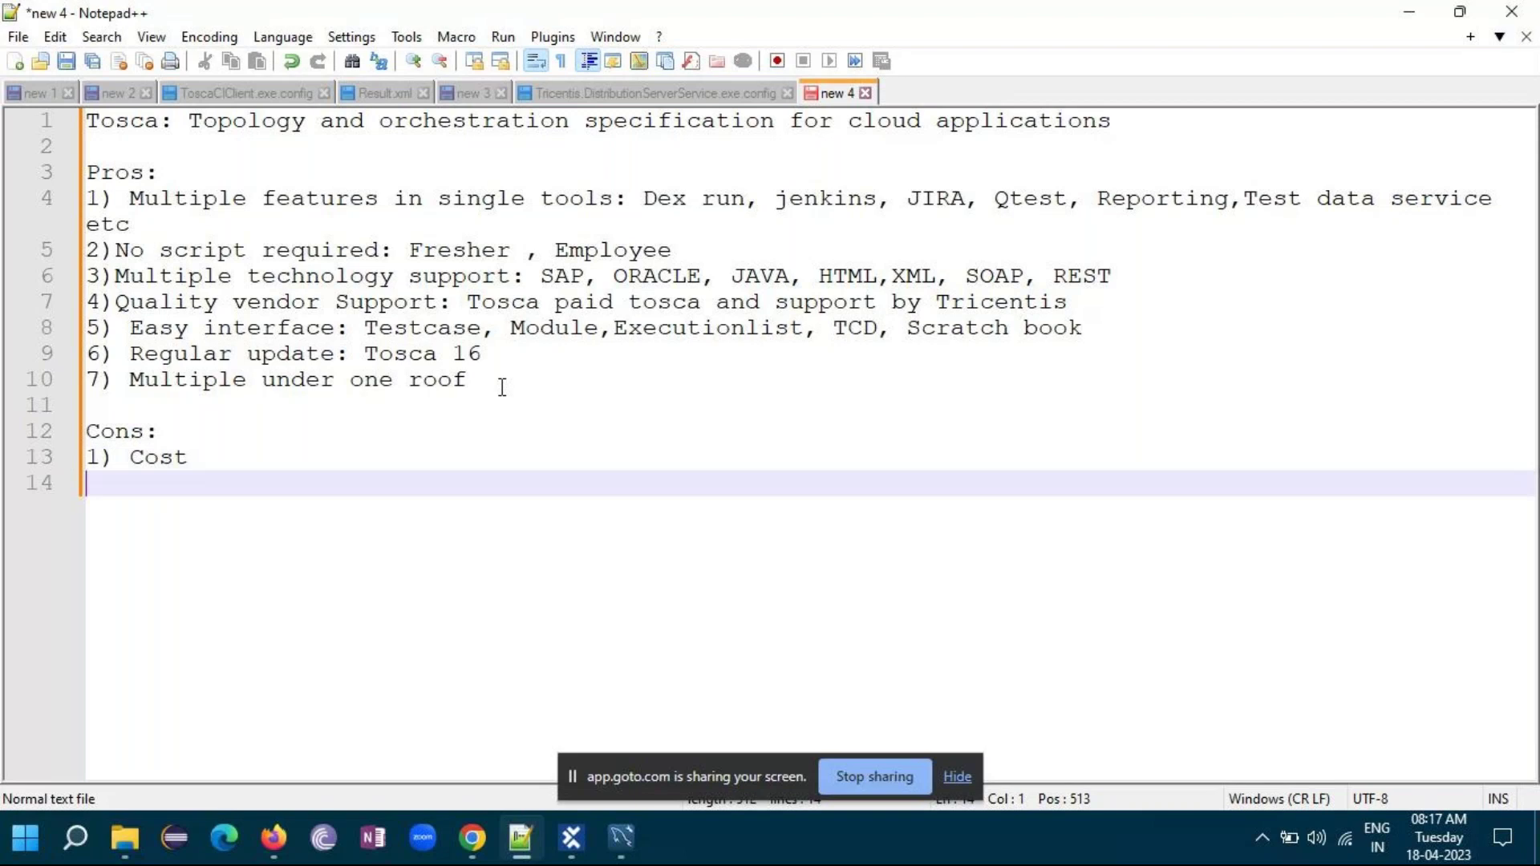
- Write the second con as "2) Integration :Tasktop"
type("2) Integration")
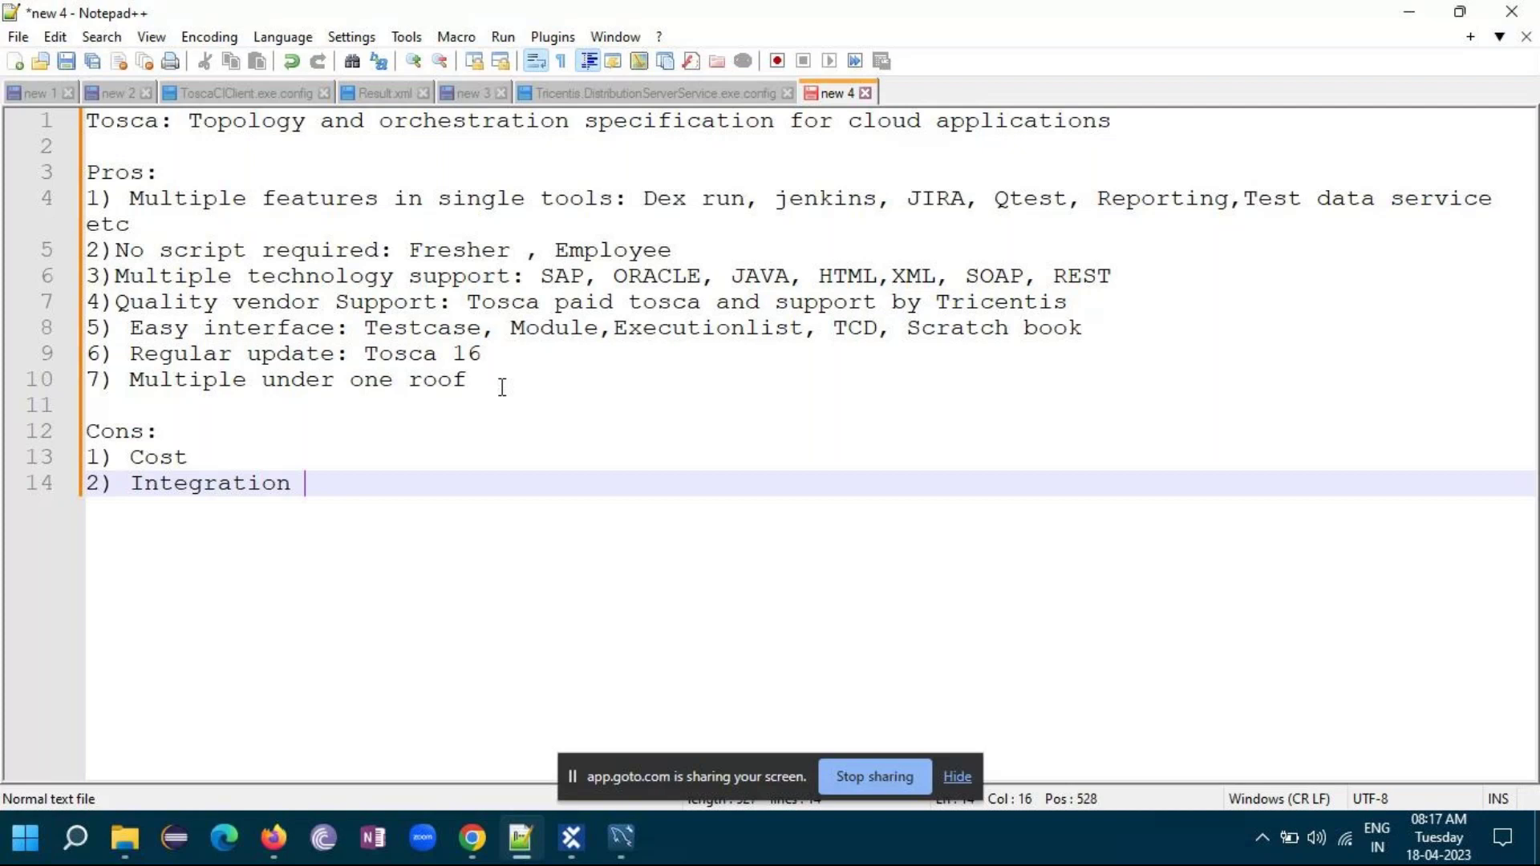
type(":Tasktop")
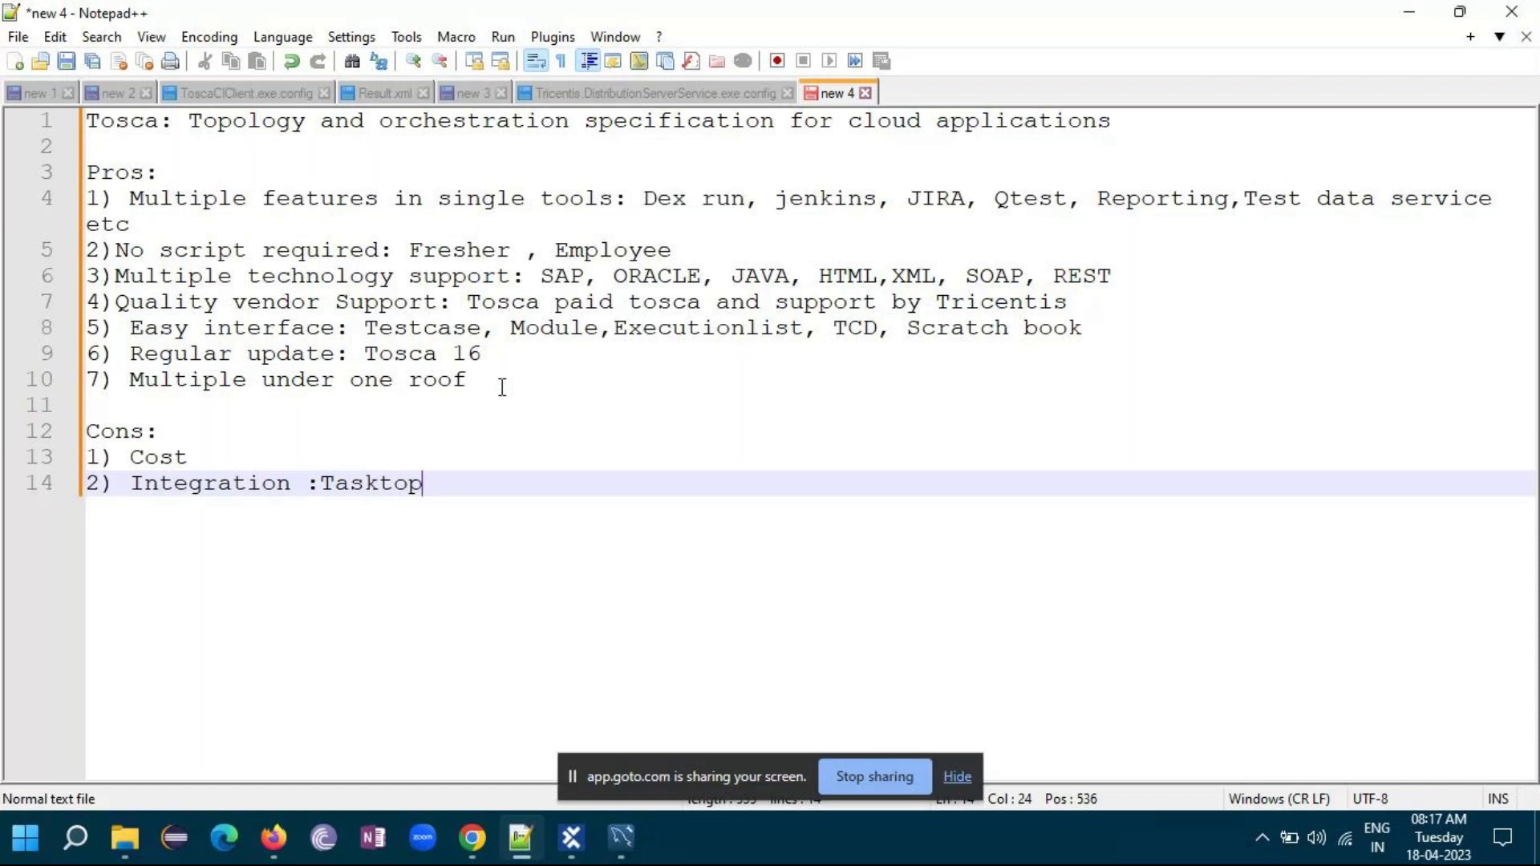
left_click(701, 203)
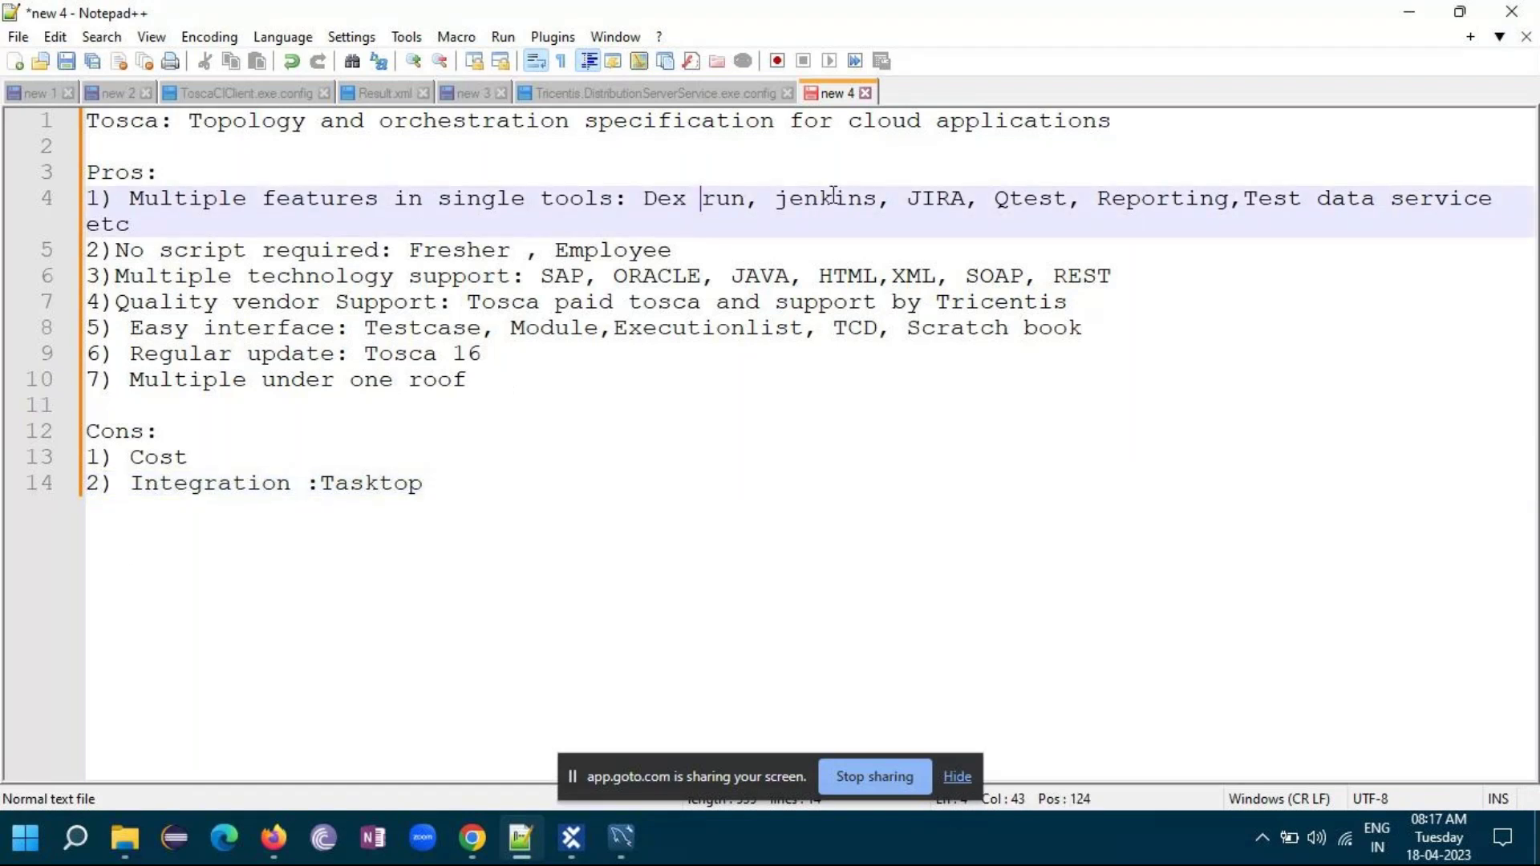
- Add the third con, "3) Large scale company afford", on a new line below the Integration item
left_click(471, 491)
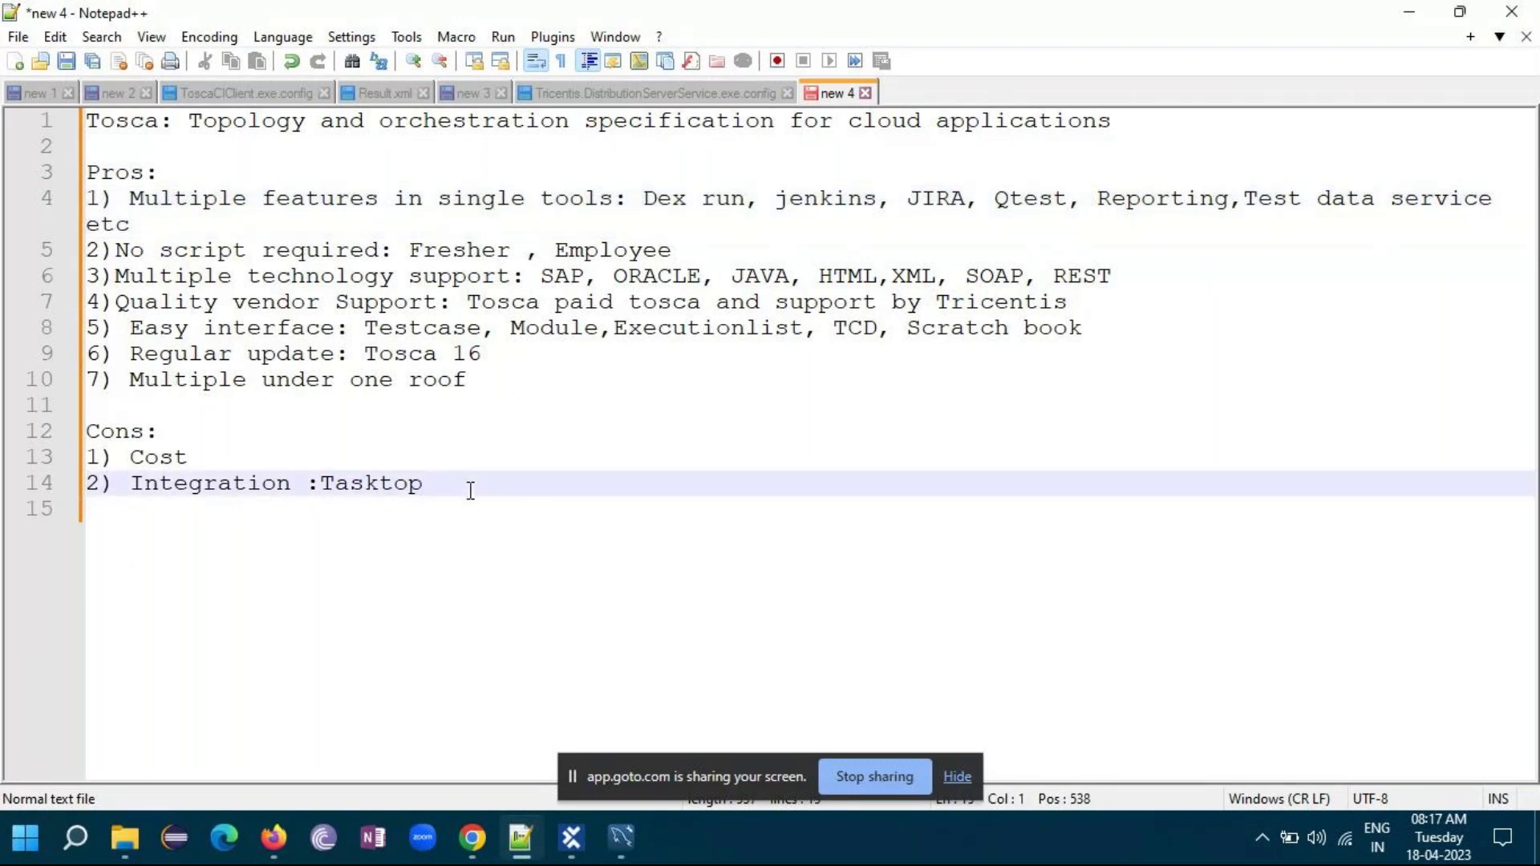
key("Return")
type("3) ")
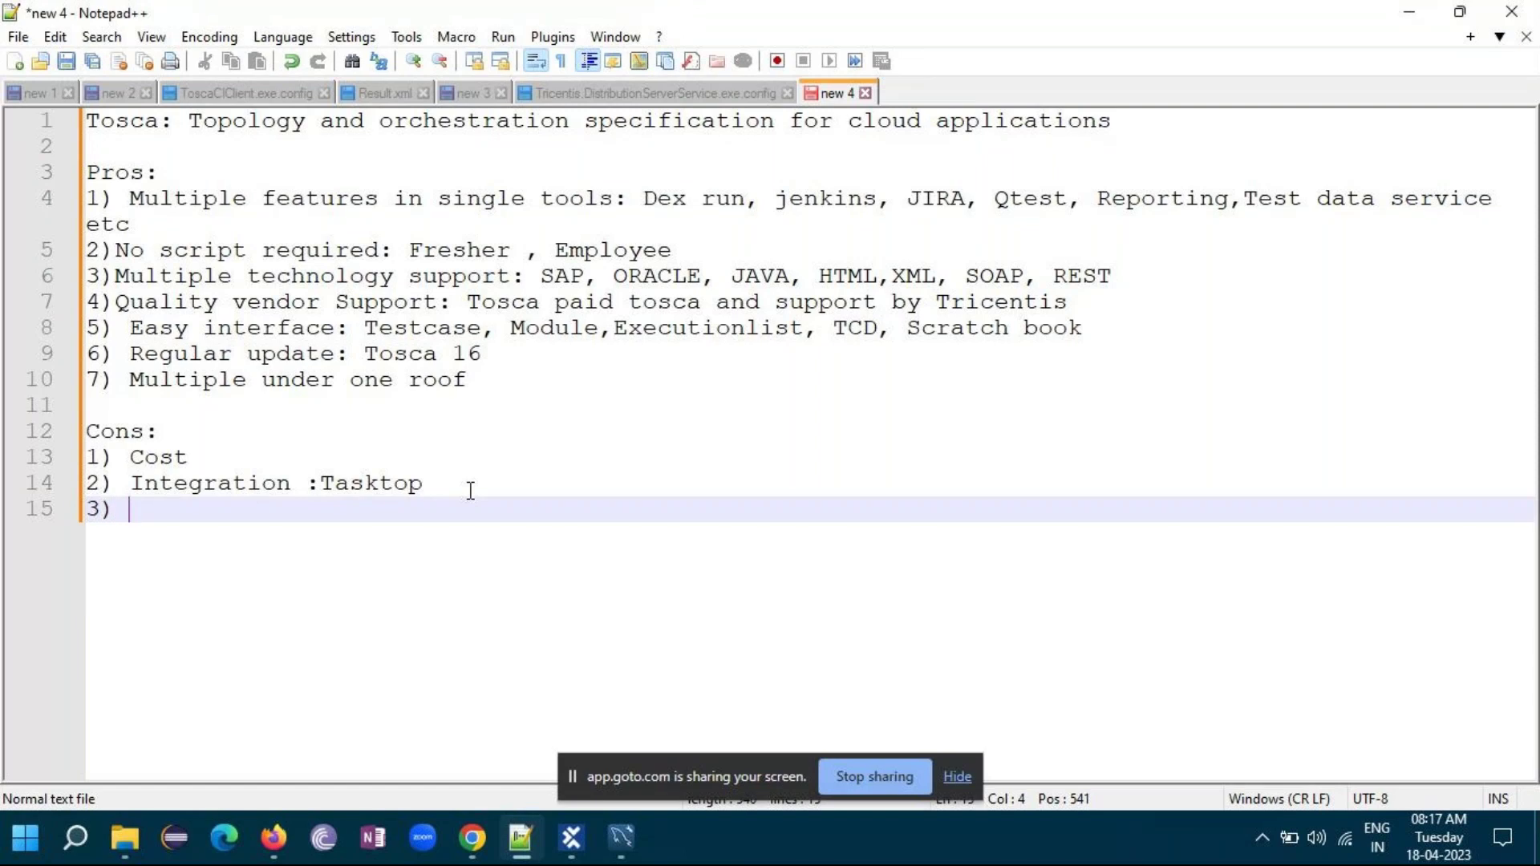
type("Large scale company aff")
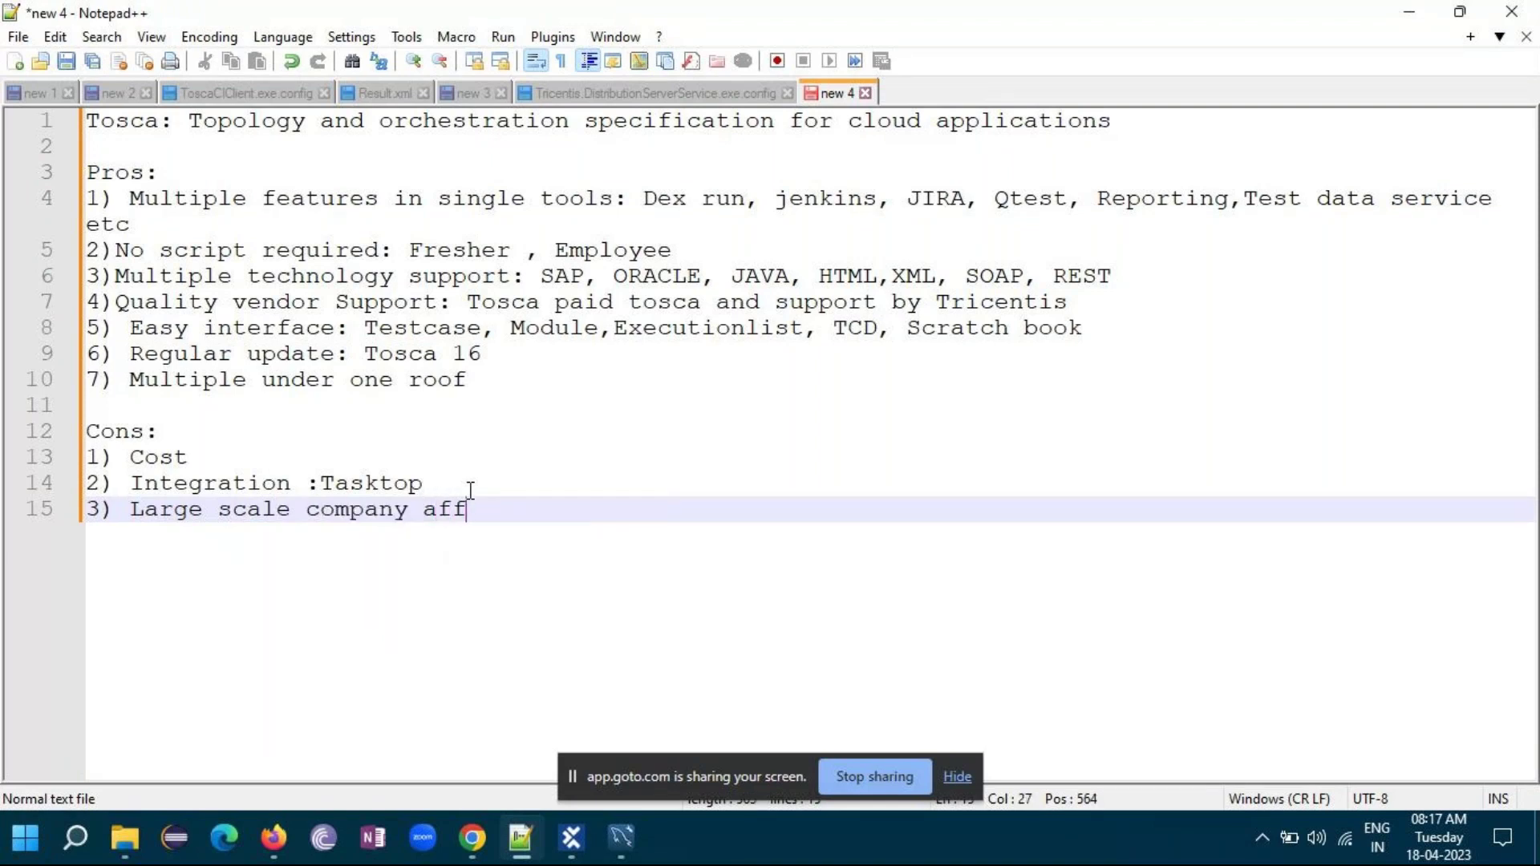
type("ord")
- Switch to Tosca Commander and expand the Sample folder in the TestCases tree
left_click(1413, 11)
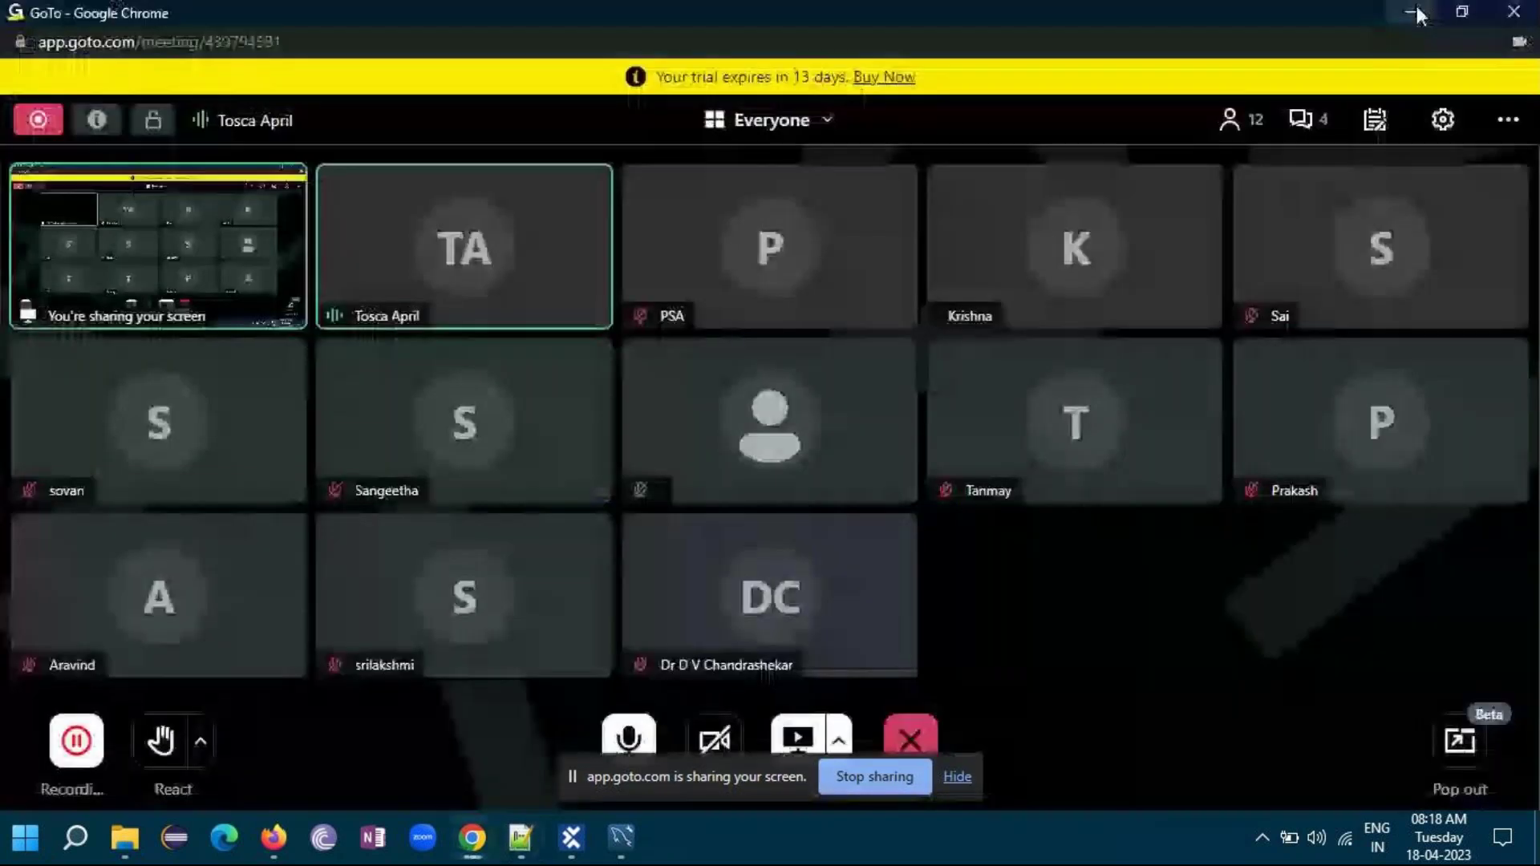
left_click(574, 838)
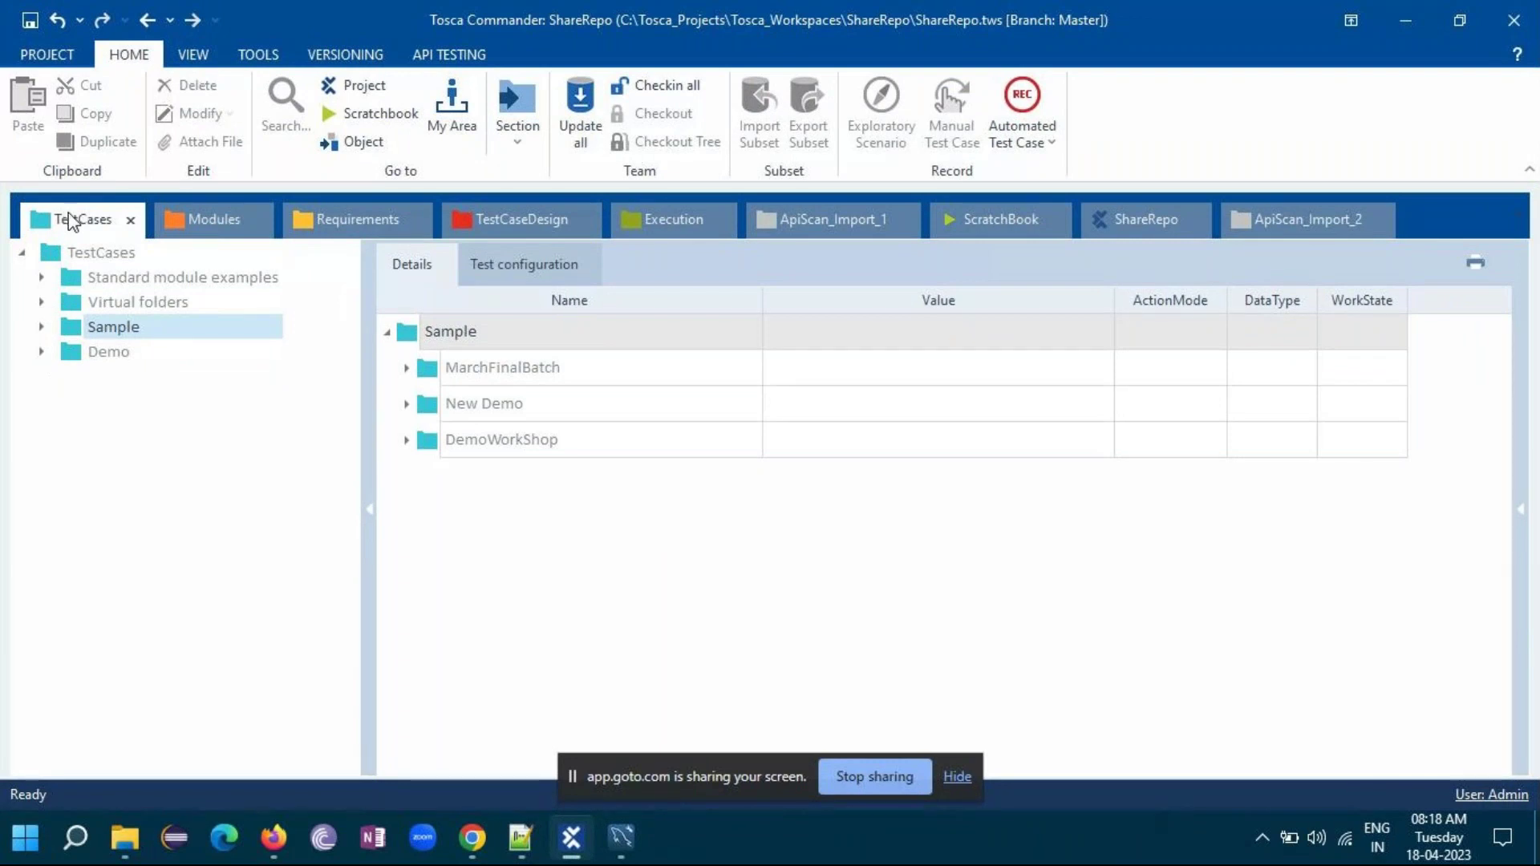
left_click(42, 327)
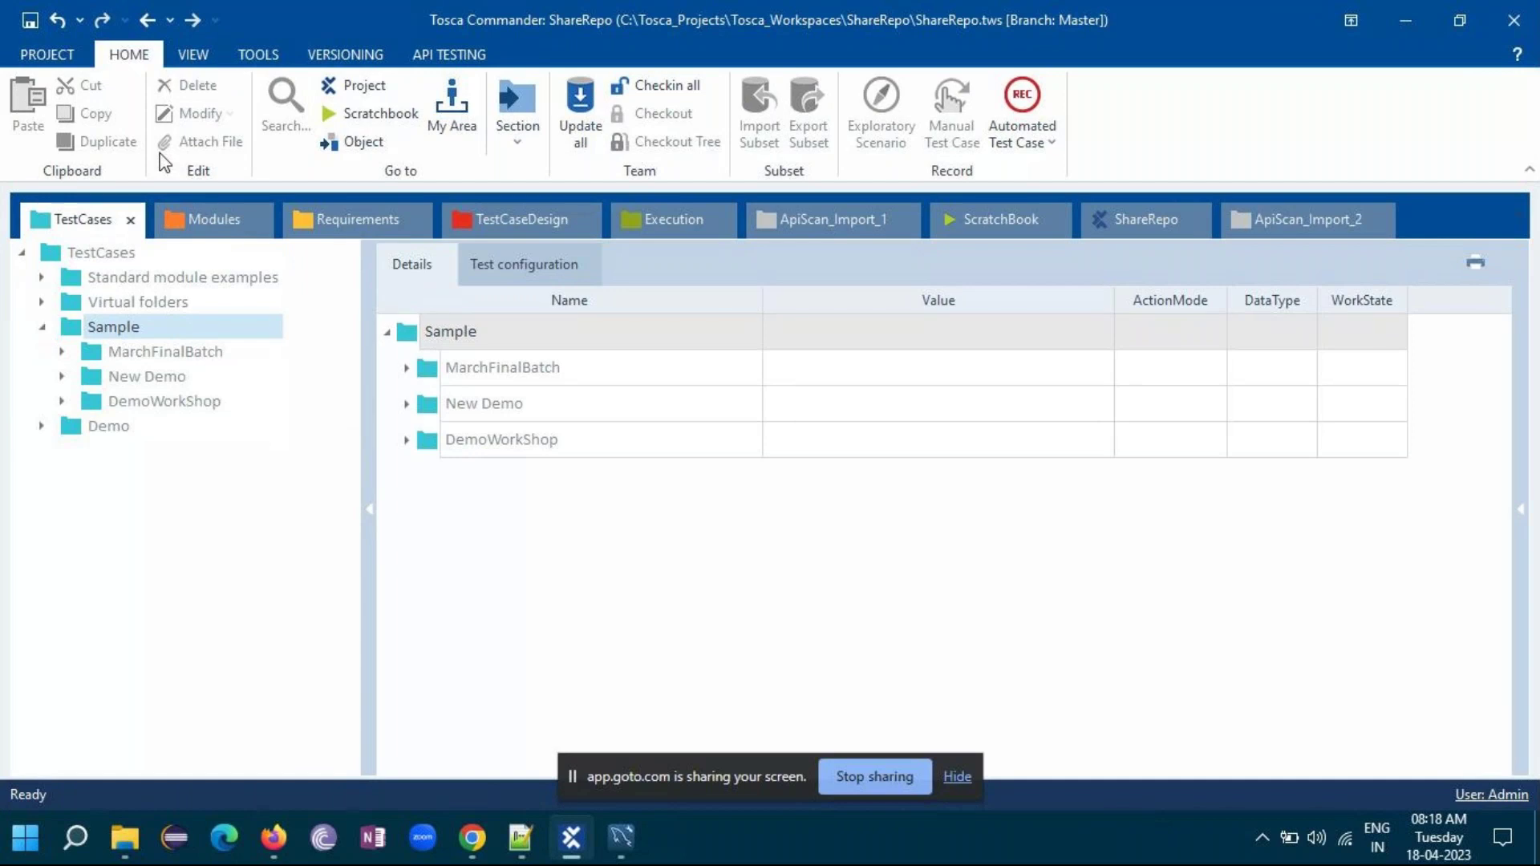
- Go to the Modules section and show the TBox Automation Tools folder inside Standard modules
left_click(214, 218)
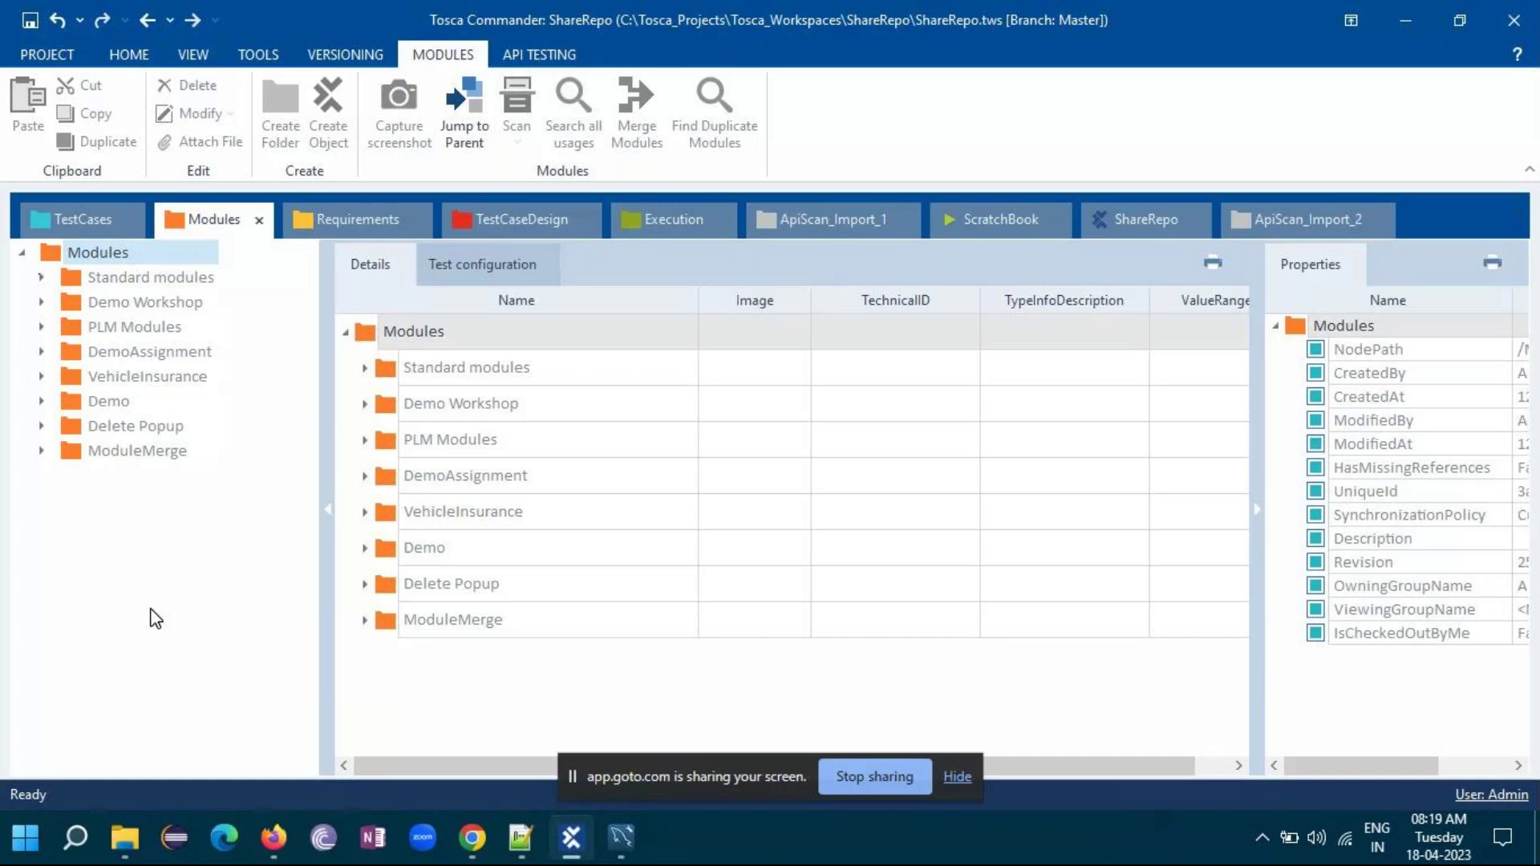
left_click(39, 277)
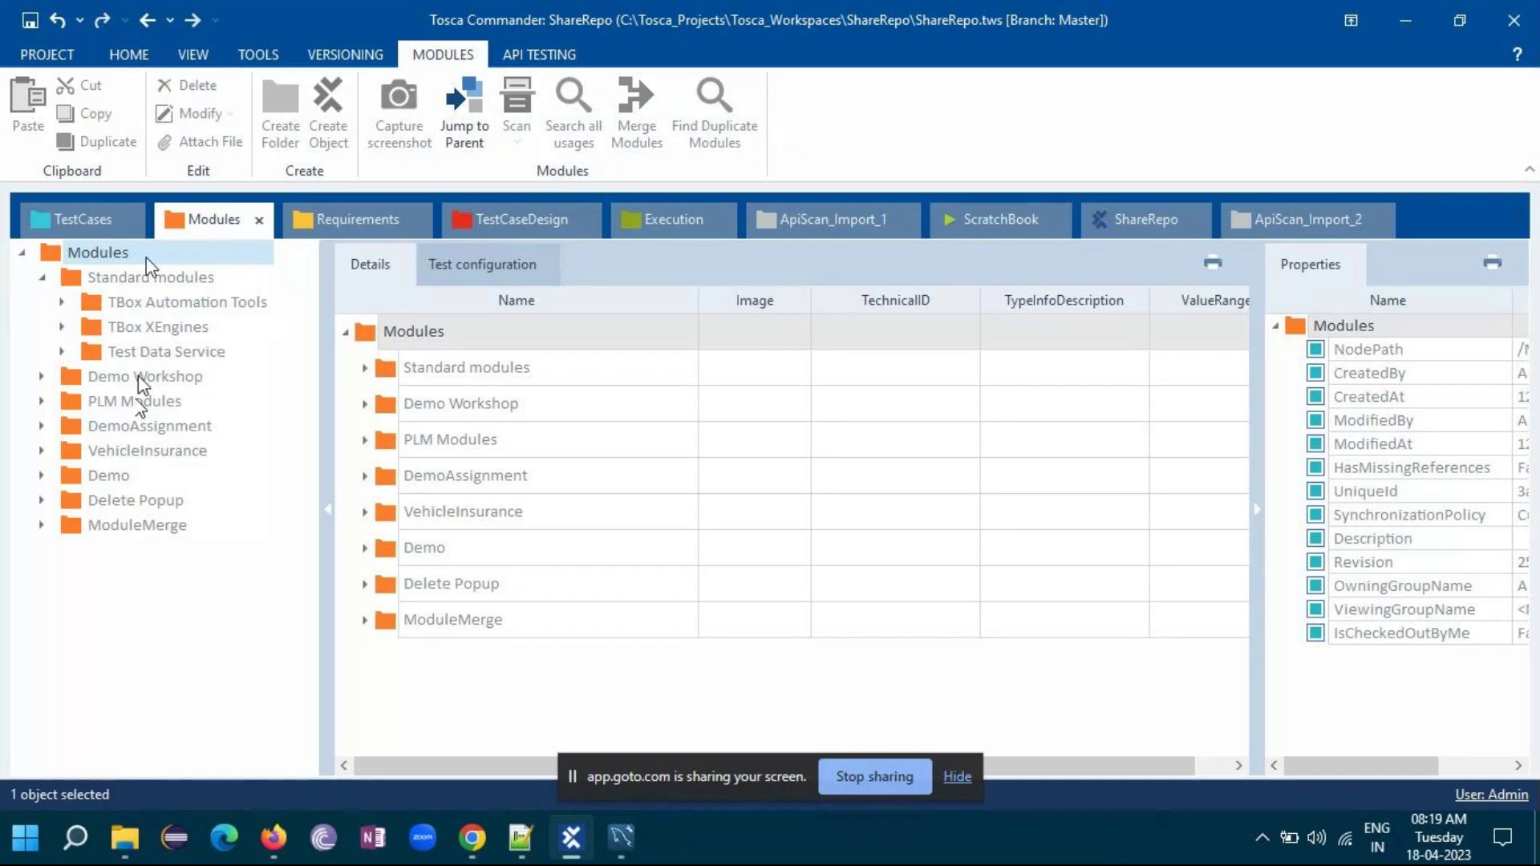
left_click(127, 304)
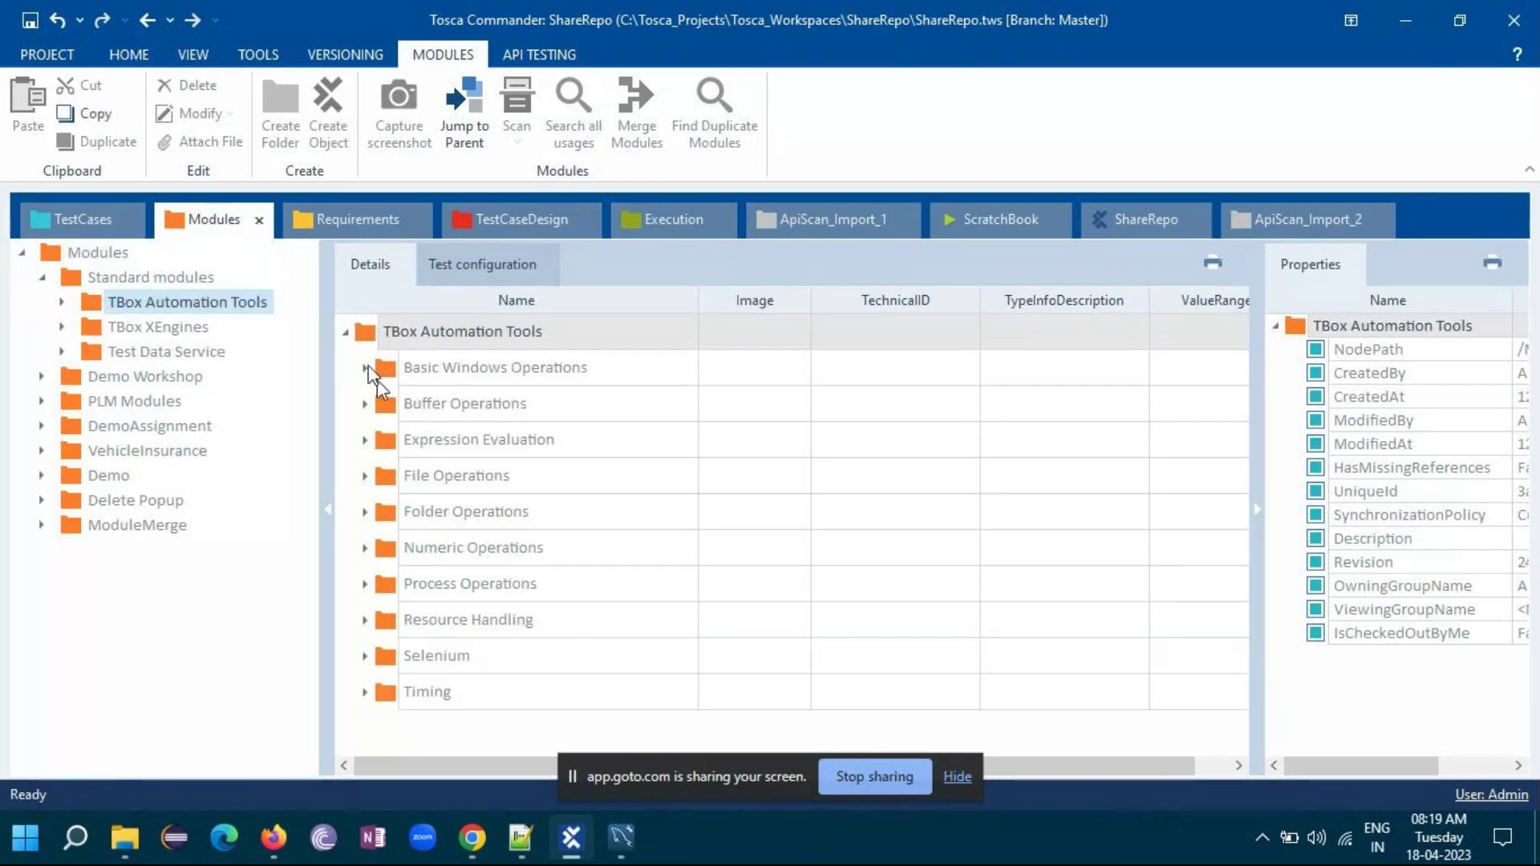
- Examine the modules in the Basic Windows Operations and Buffer Operations folders of TBox Automation Tools
left_click(365, 368)
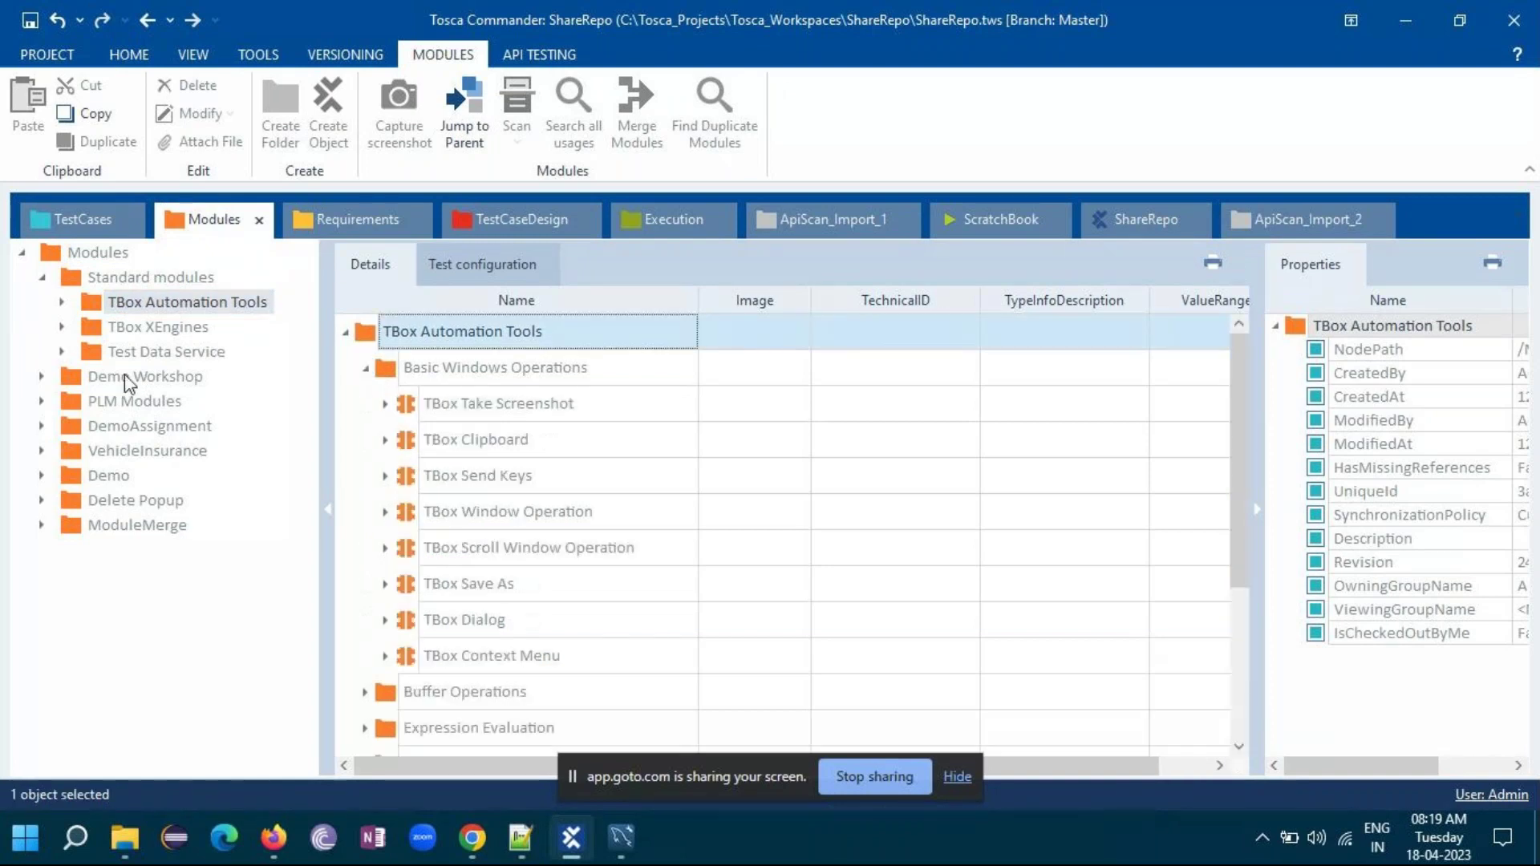
left_click(58, 303)
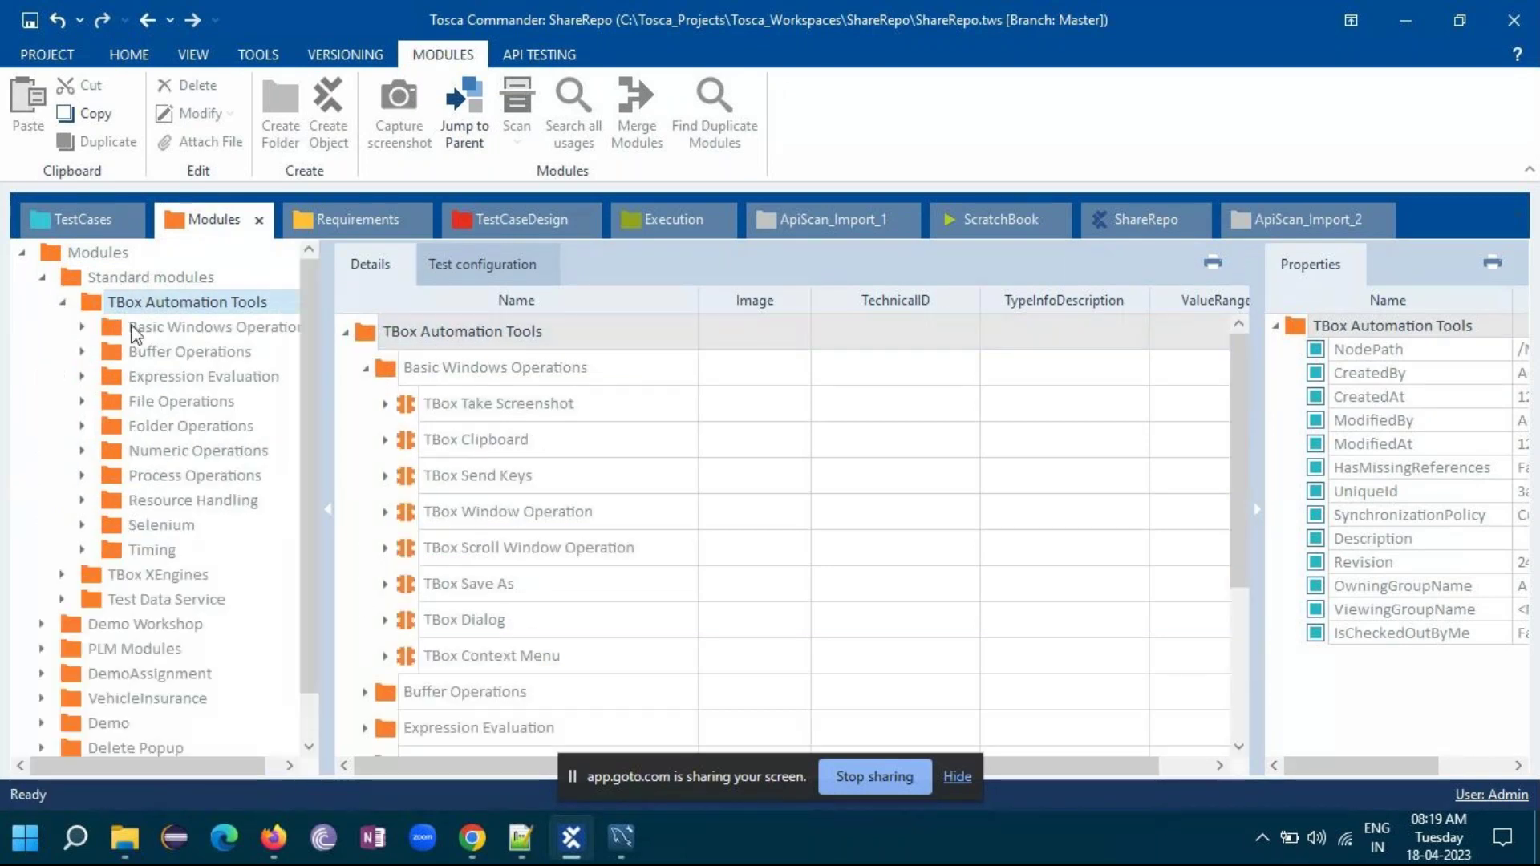
left_click(134, 330)
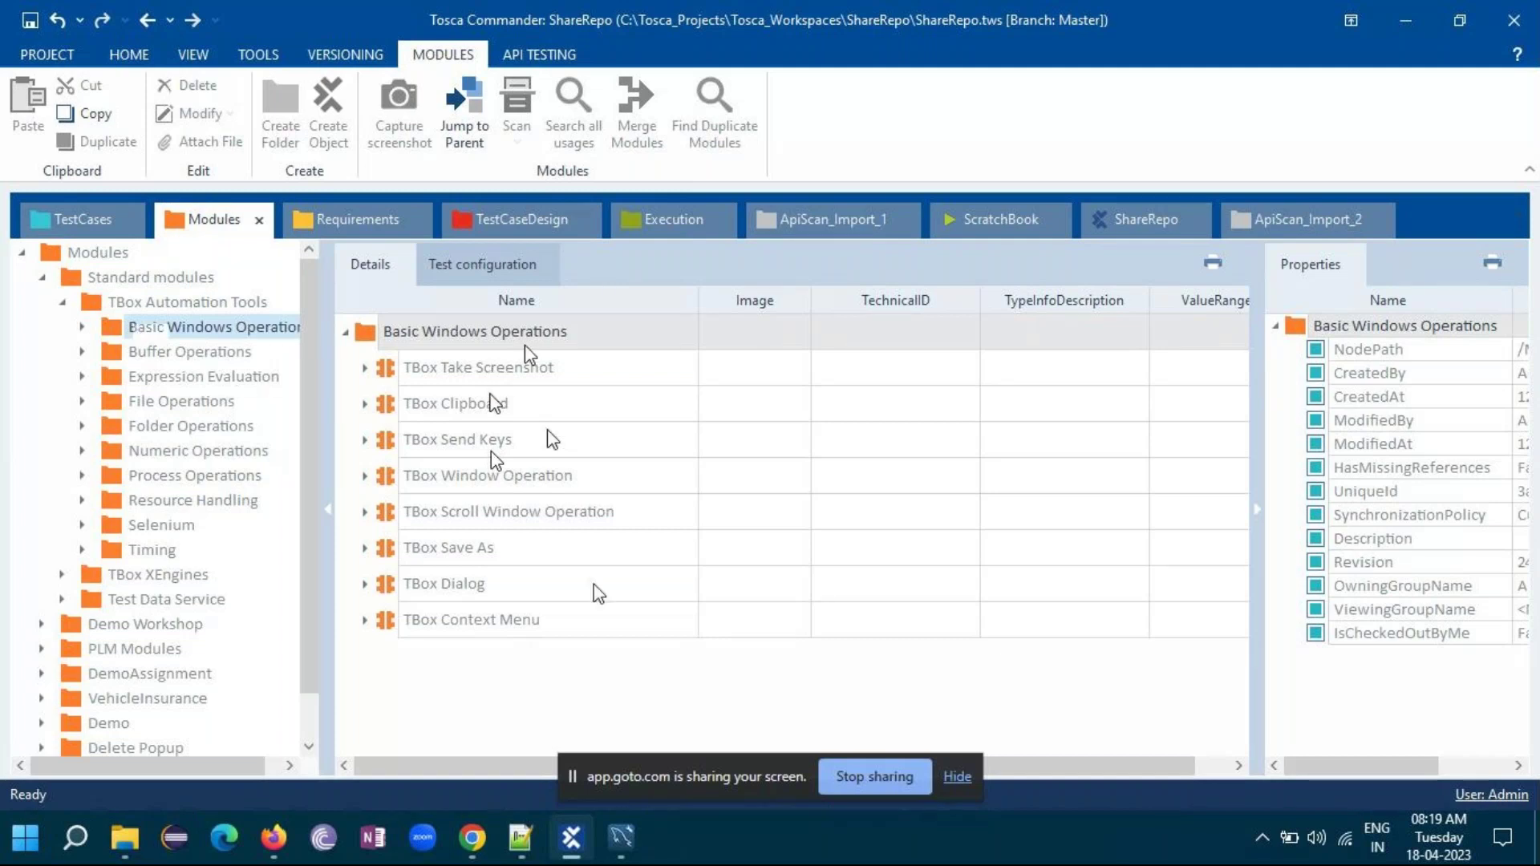
left_click(166, 353)
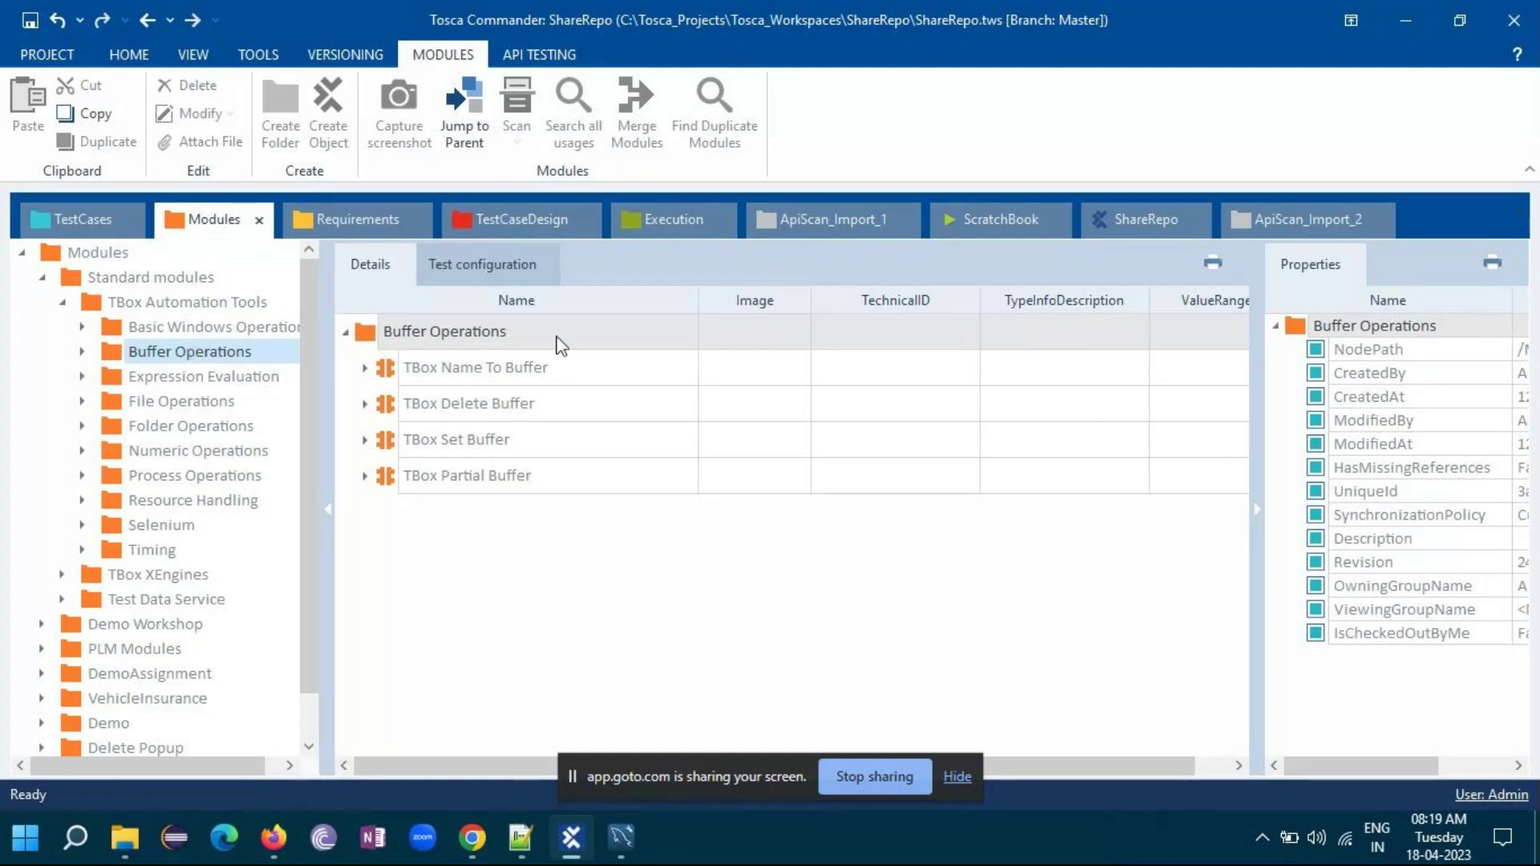
- Examine the modules in the Expression Evaluation, File Operations, Folder Operations and Timing folders, including the attribute of TBox Wait
left_click(169, 377)
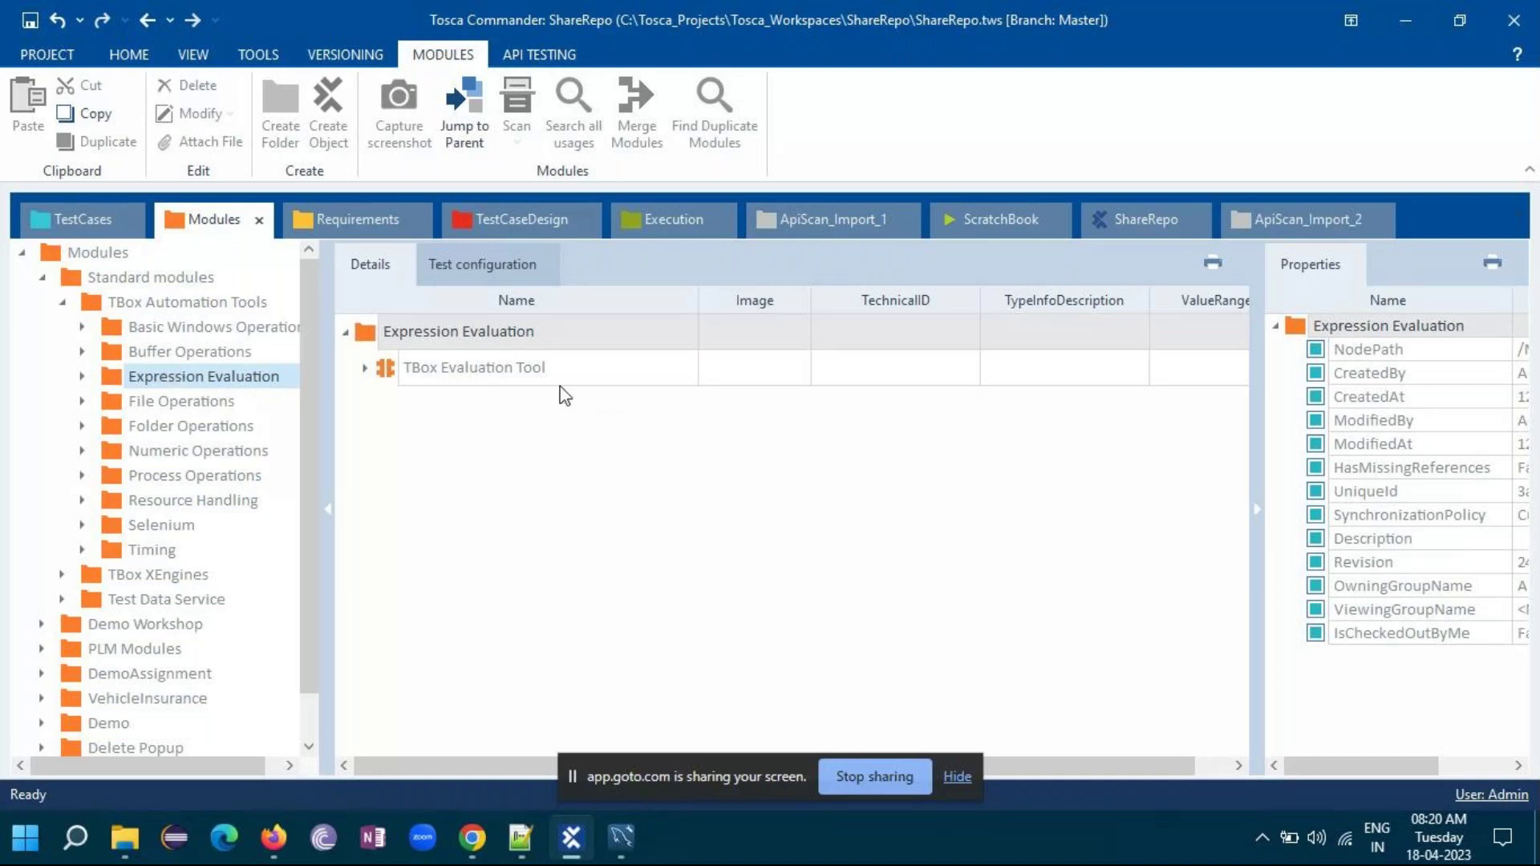
left_click(151, 401)
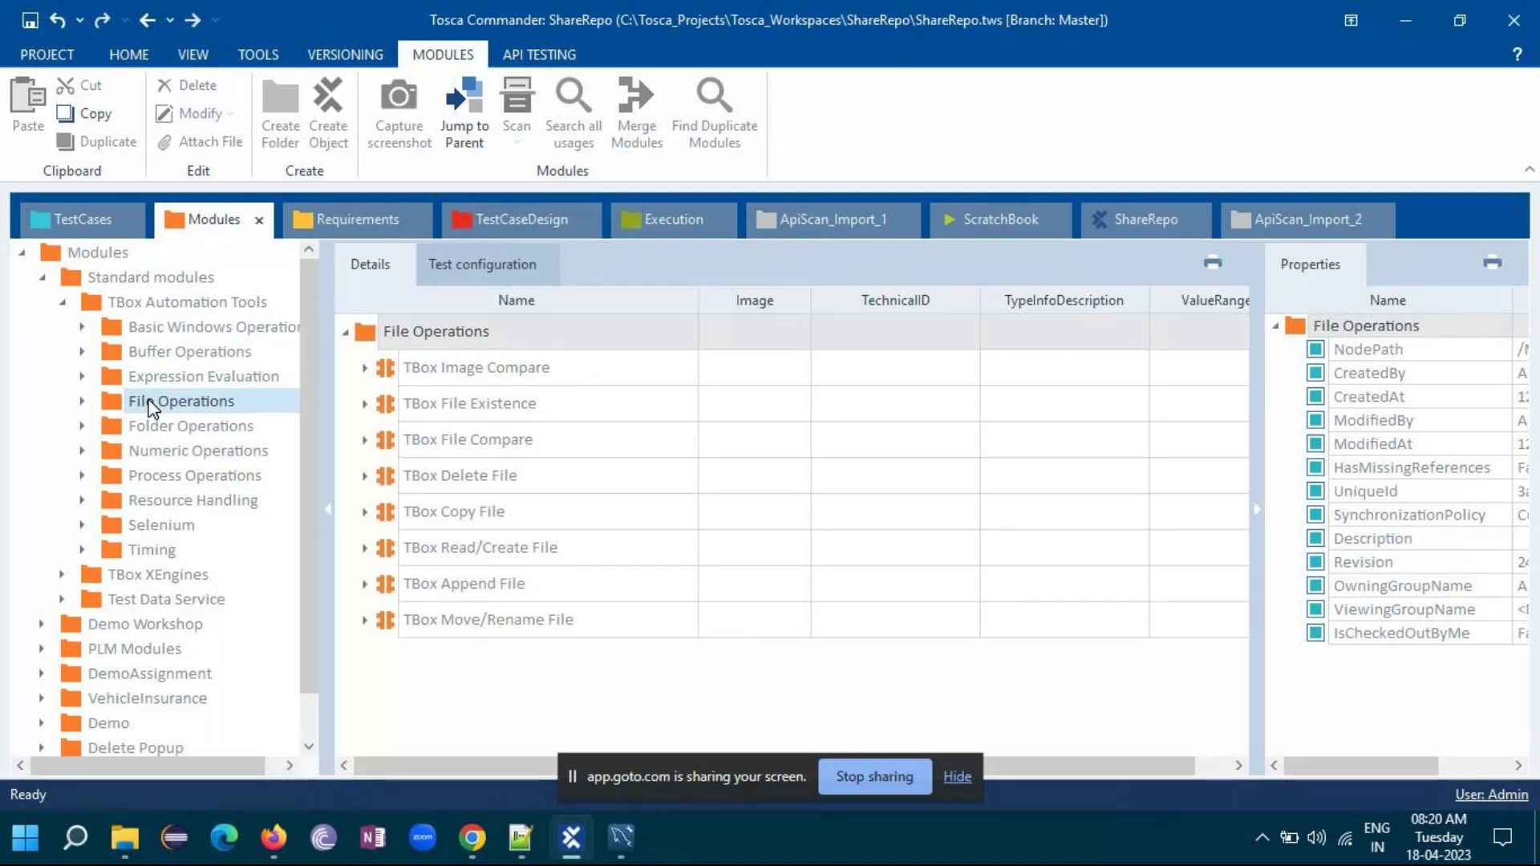
left_click(148, 425)
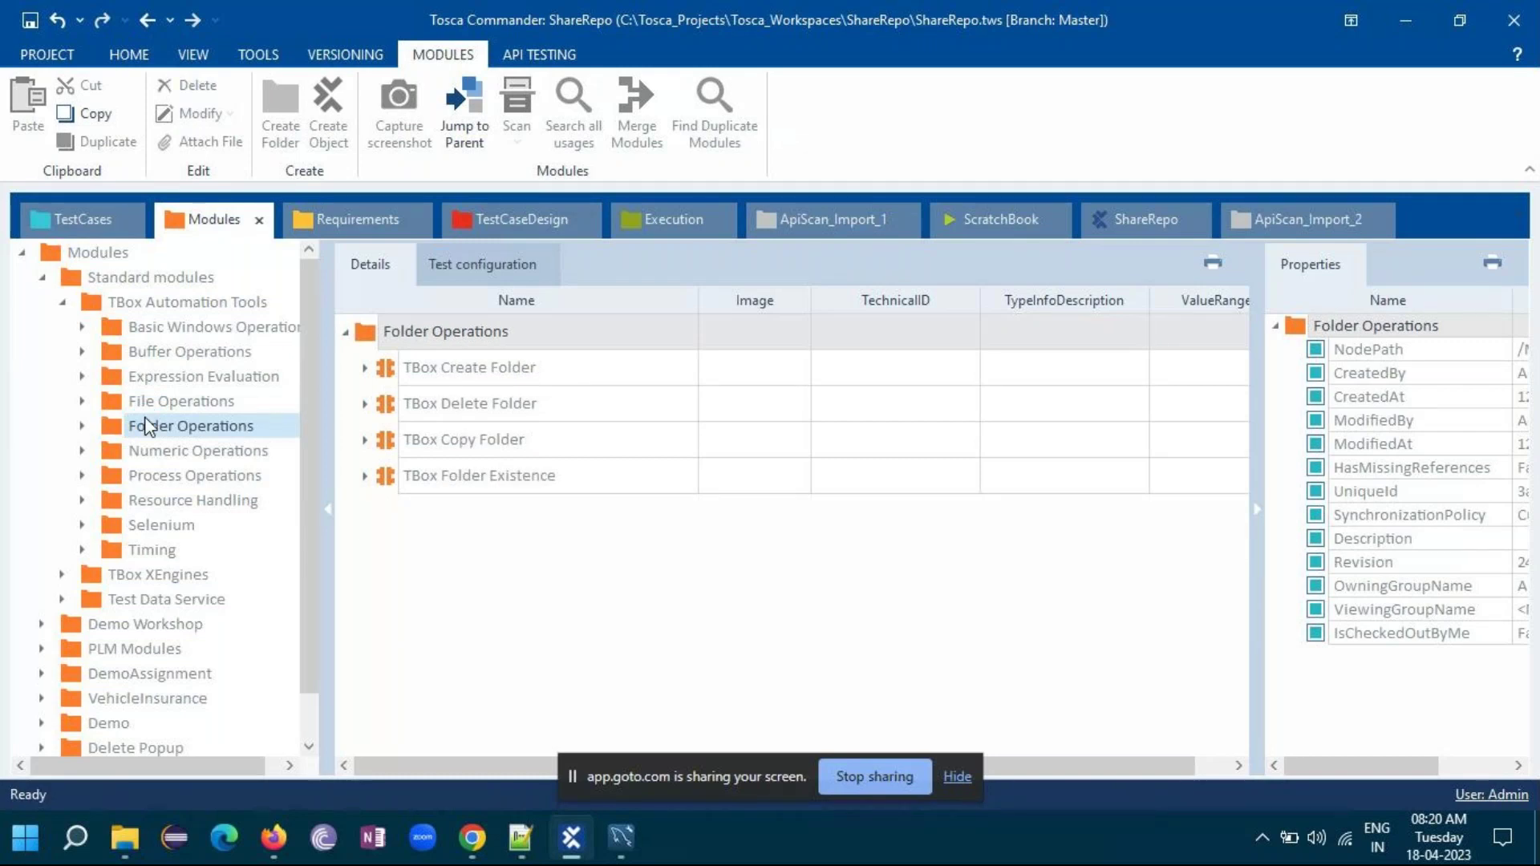
left_click(151, 552)
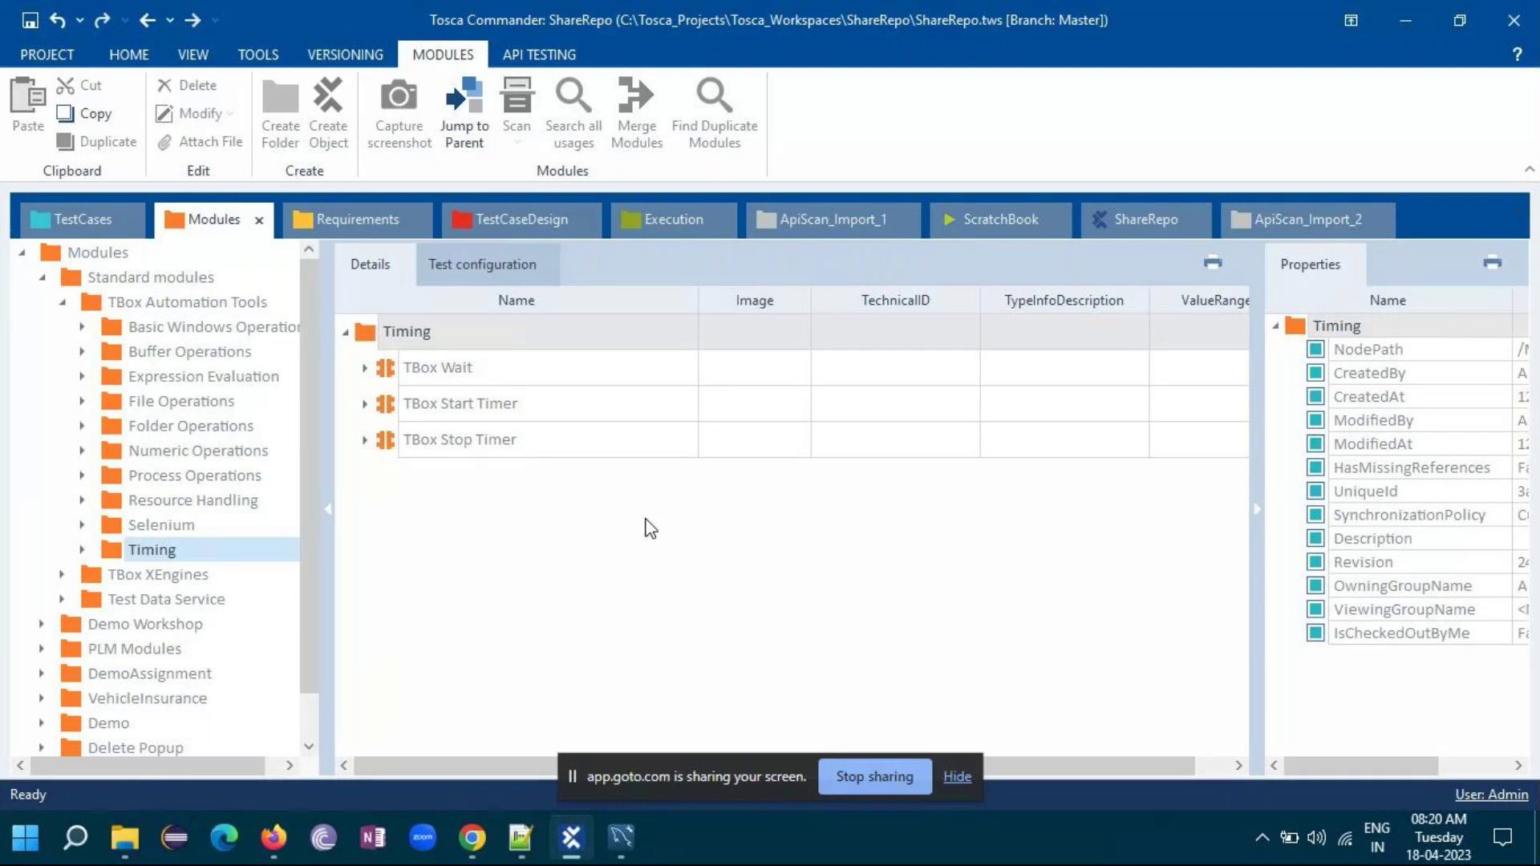
left_click(363, 369)
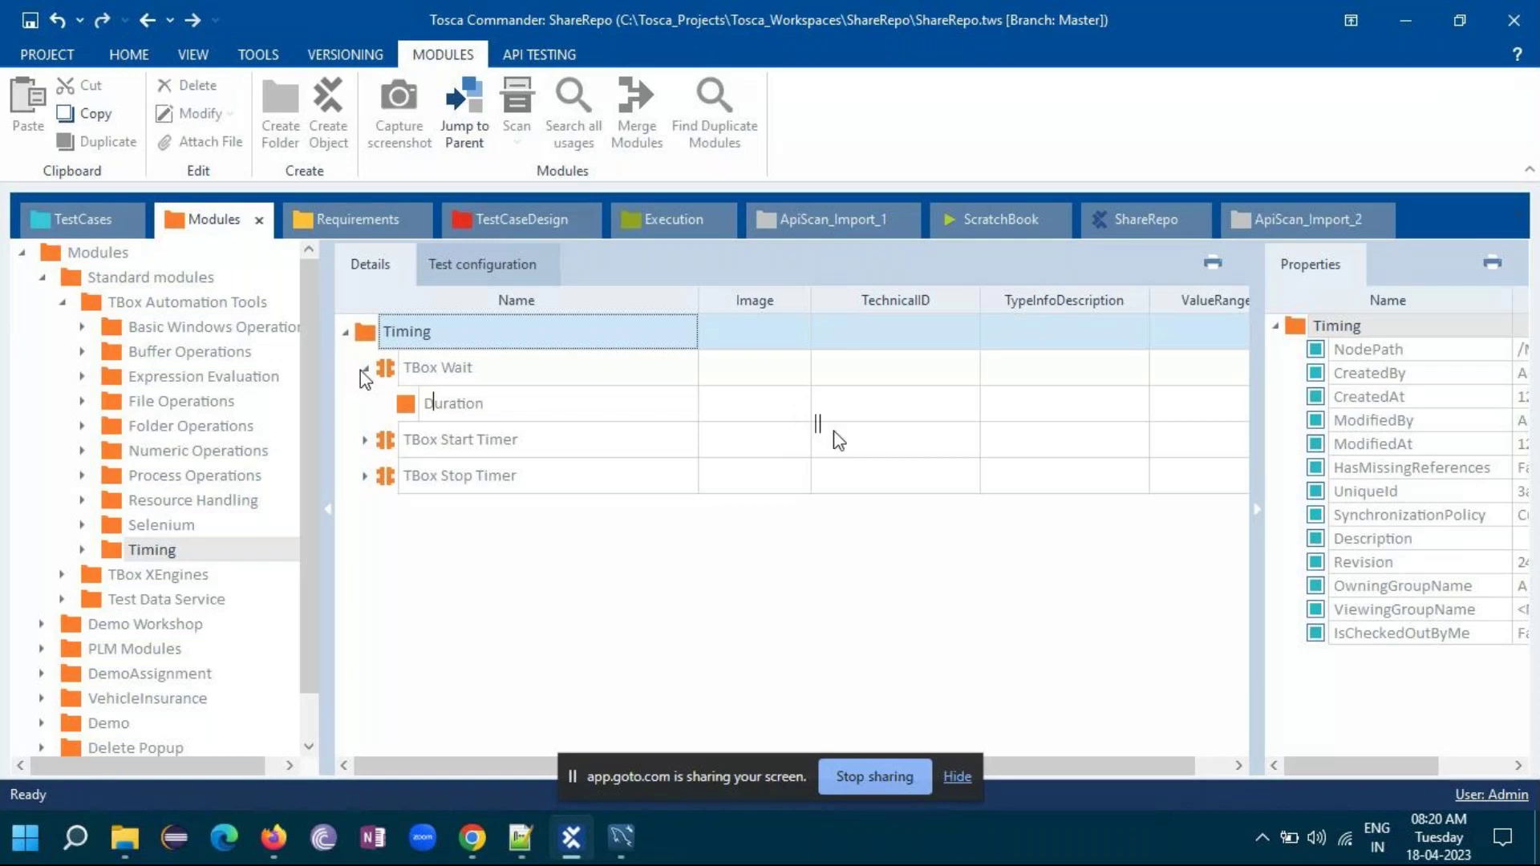
- Collapse TBox Automation Tools and review the TBox XEngines subfolders and the Test Data Service modules
left_click(61, 302)
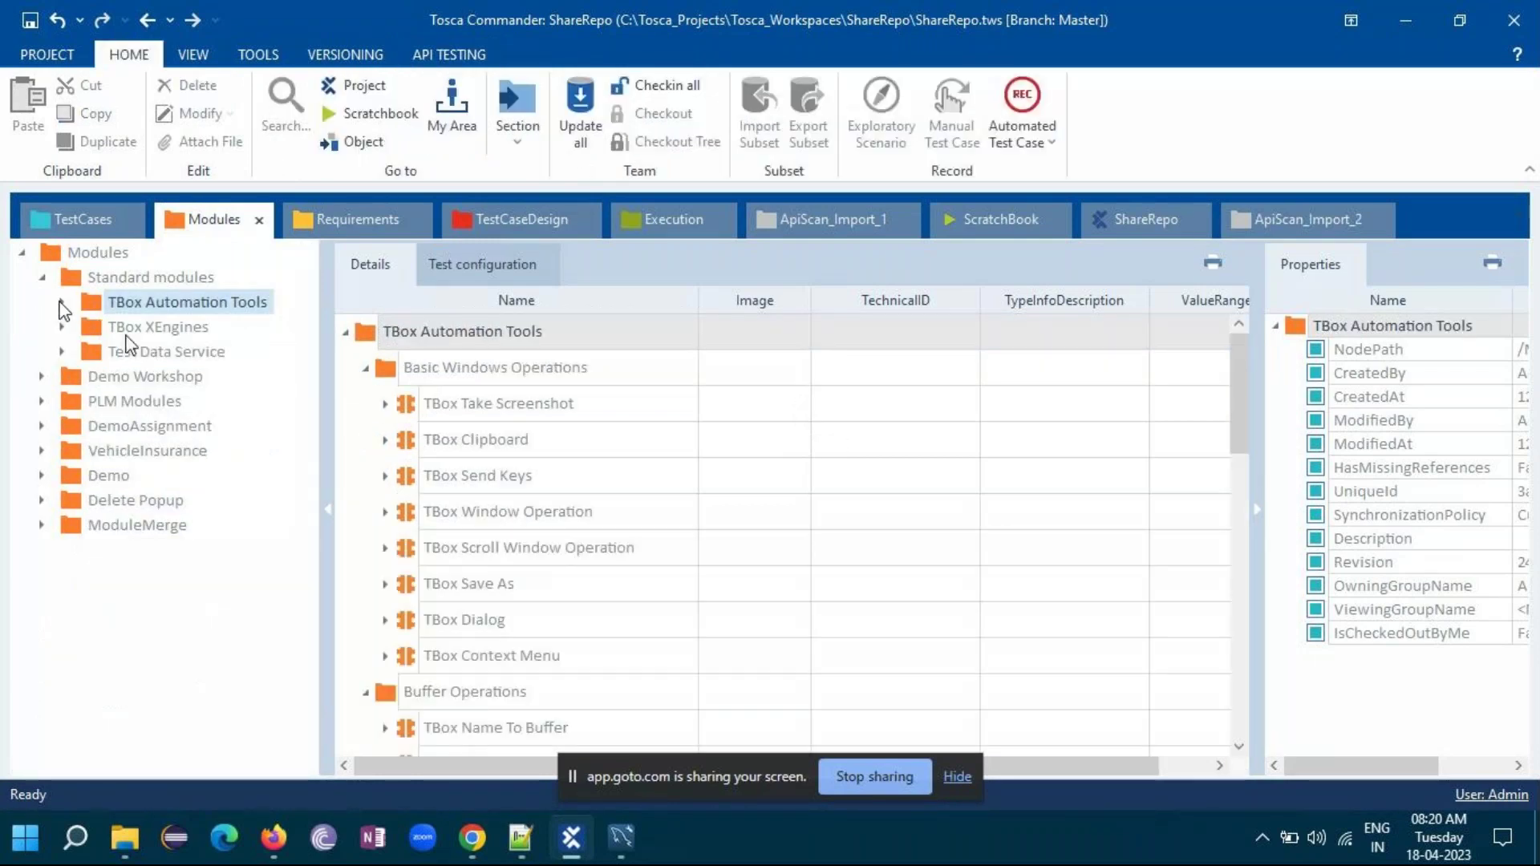
left_click(62, 327)
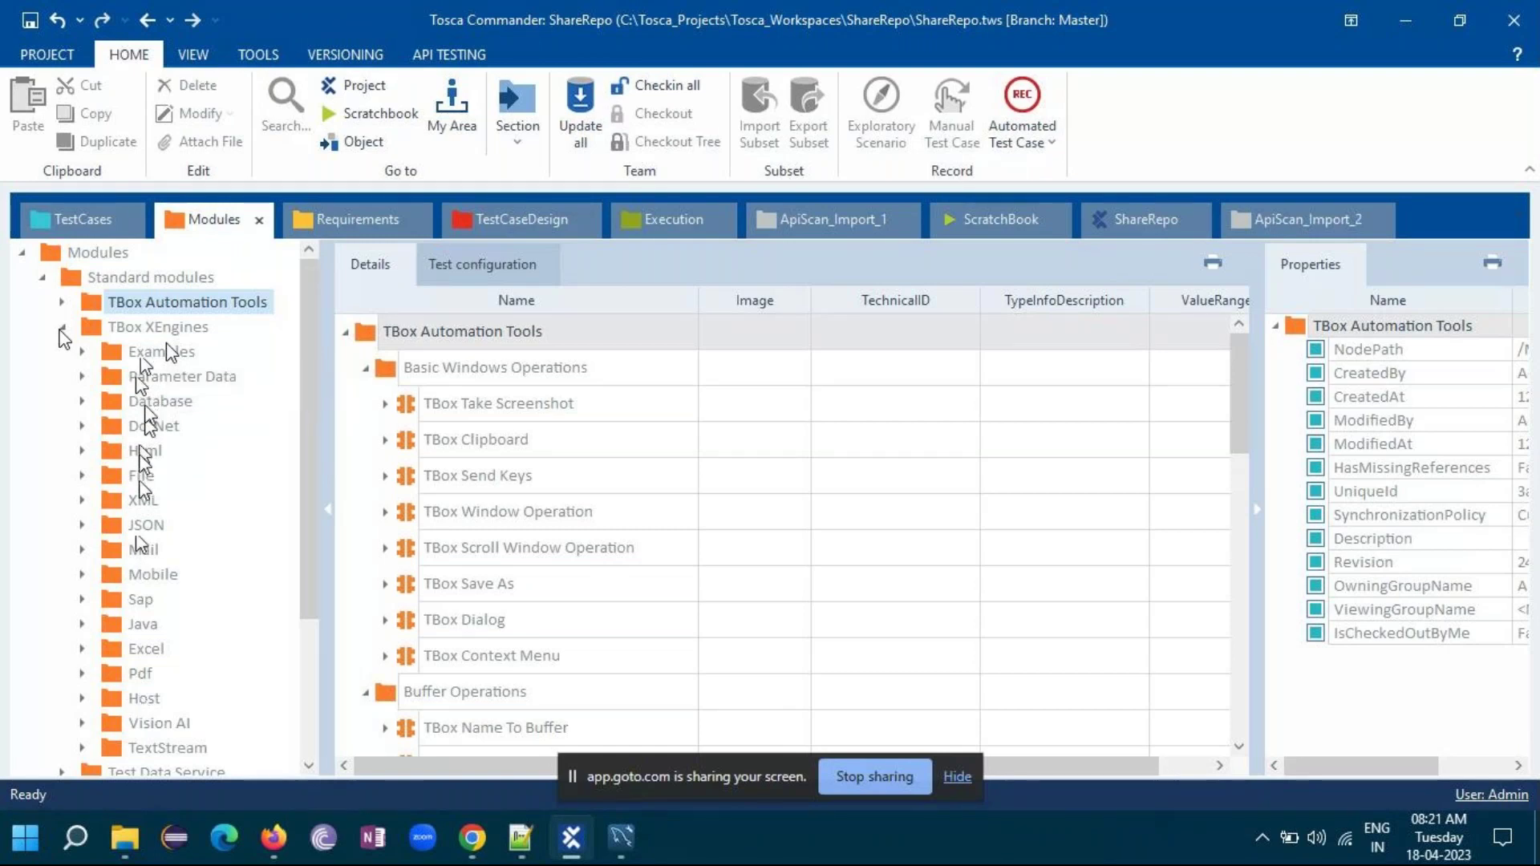
left_click(63, 328)
left_click(127, 352)
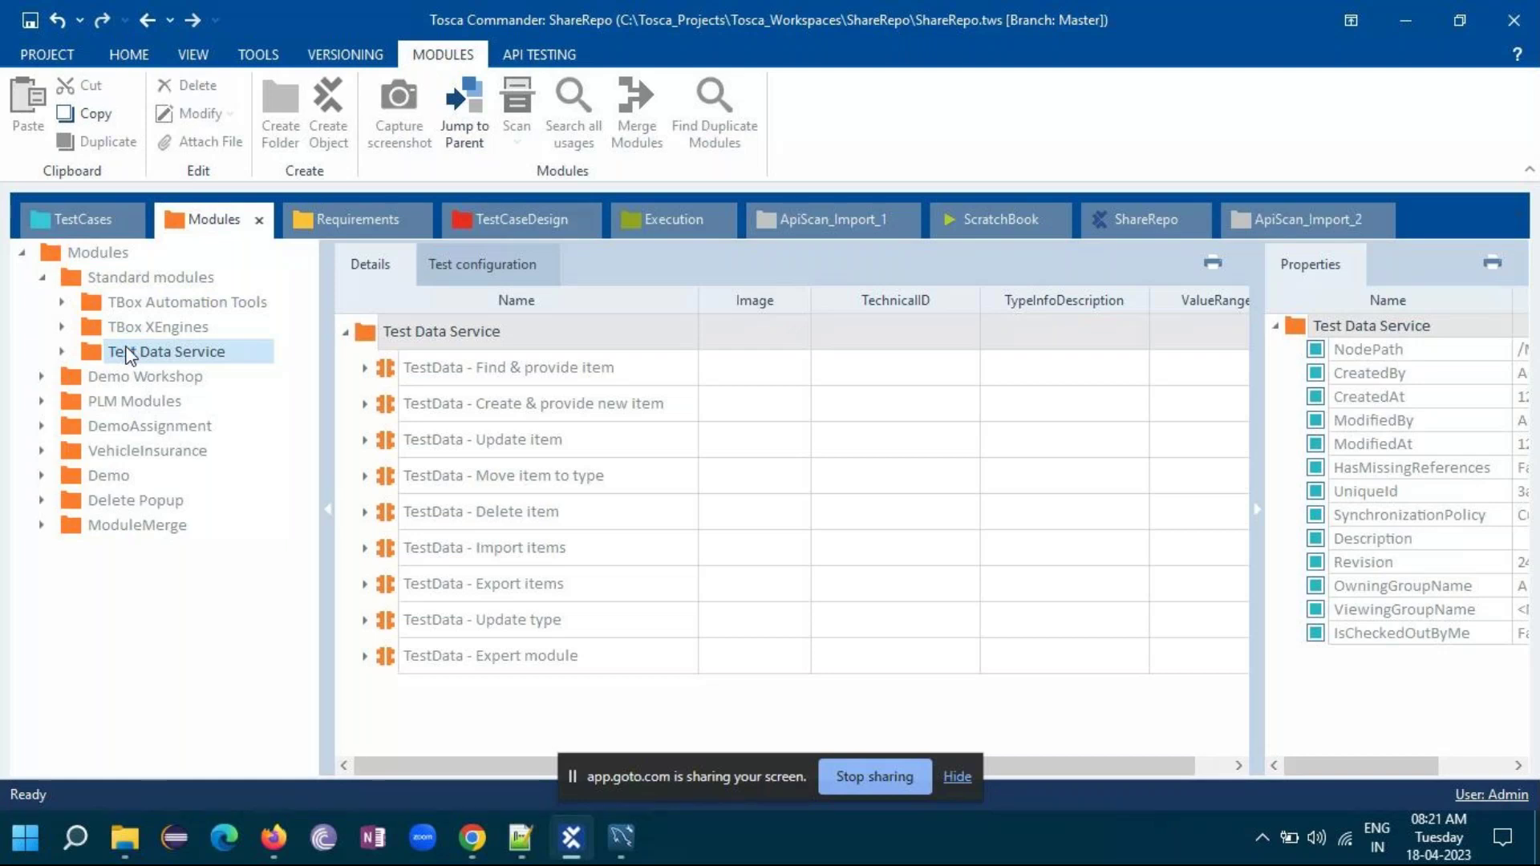
- Switch to Tricentis Tosca Server in Firefox and open the employee repository in Test Data Management
left_click(273, 838)
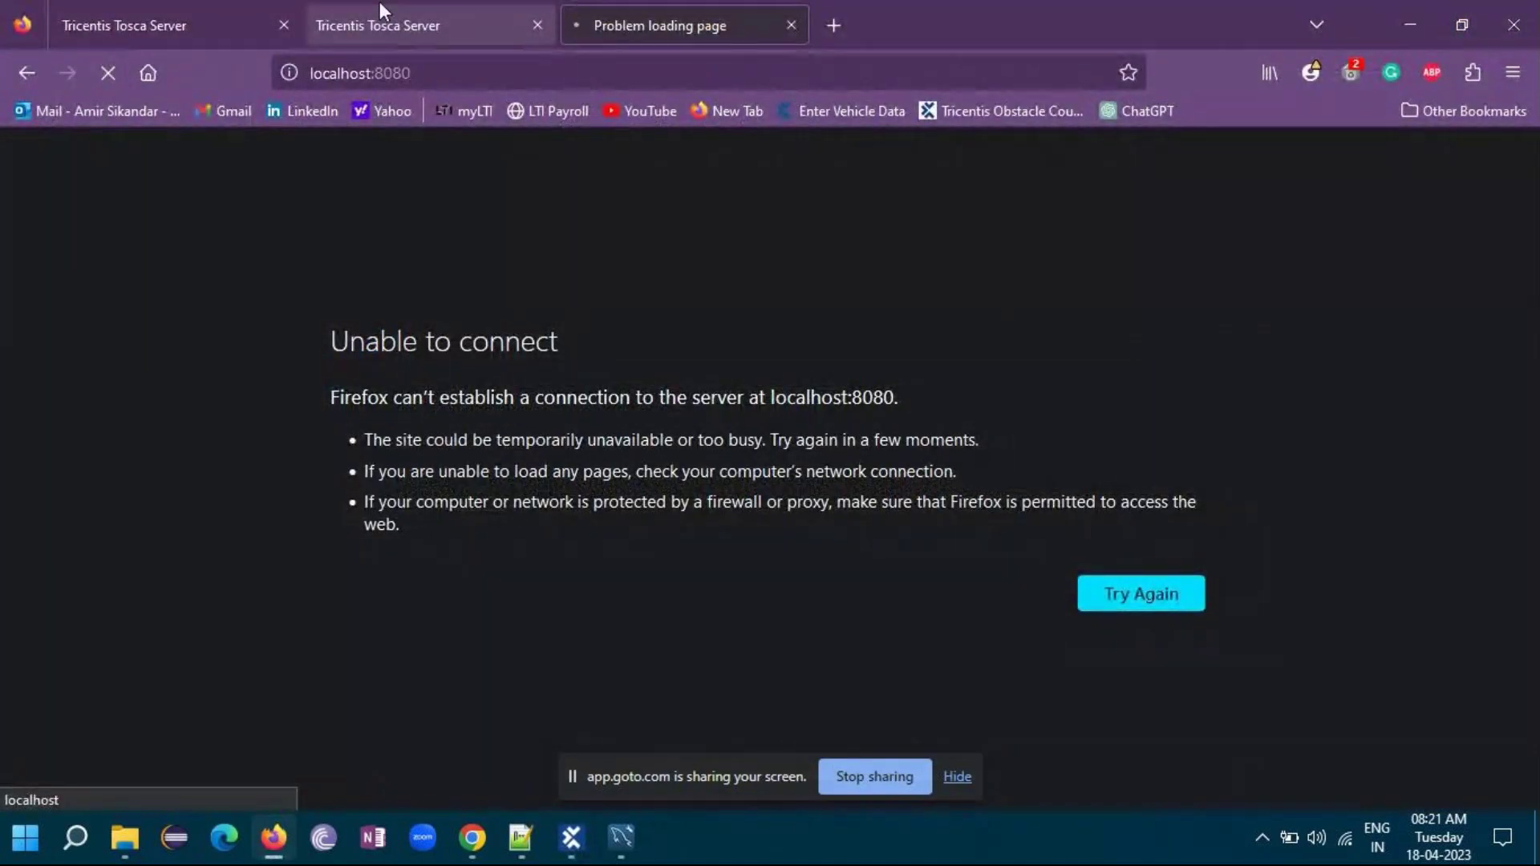
left_click(172, 9)
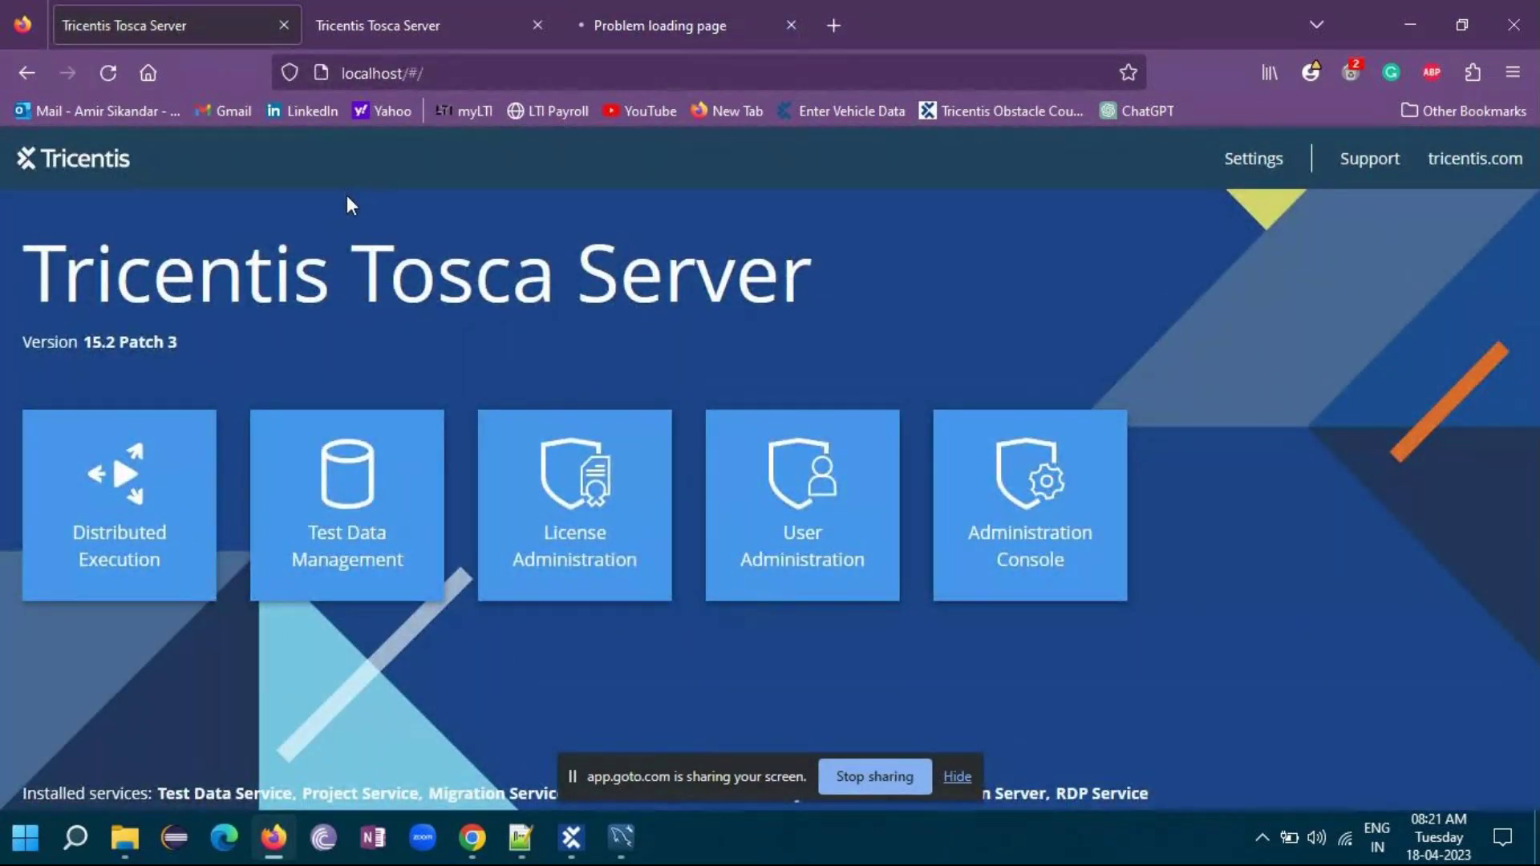
left_click(356, 517)
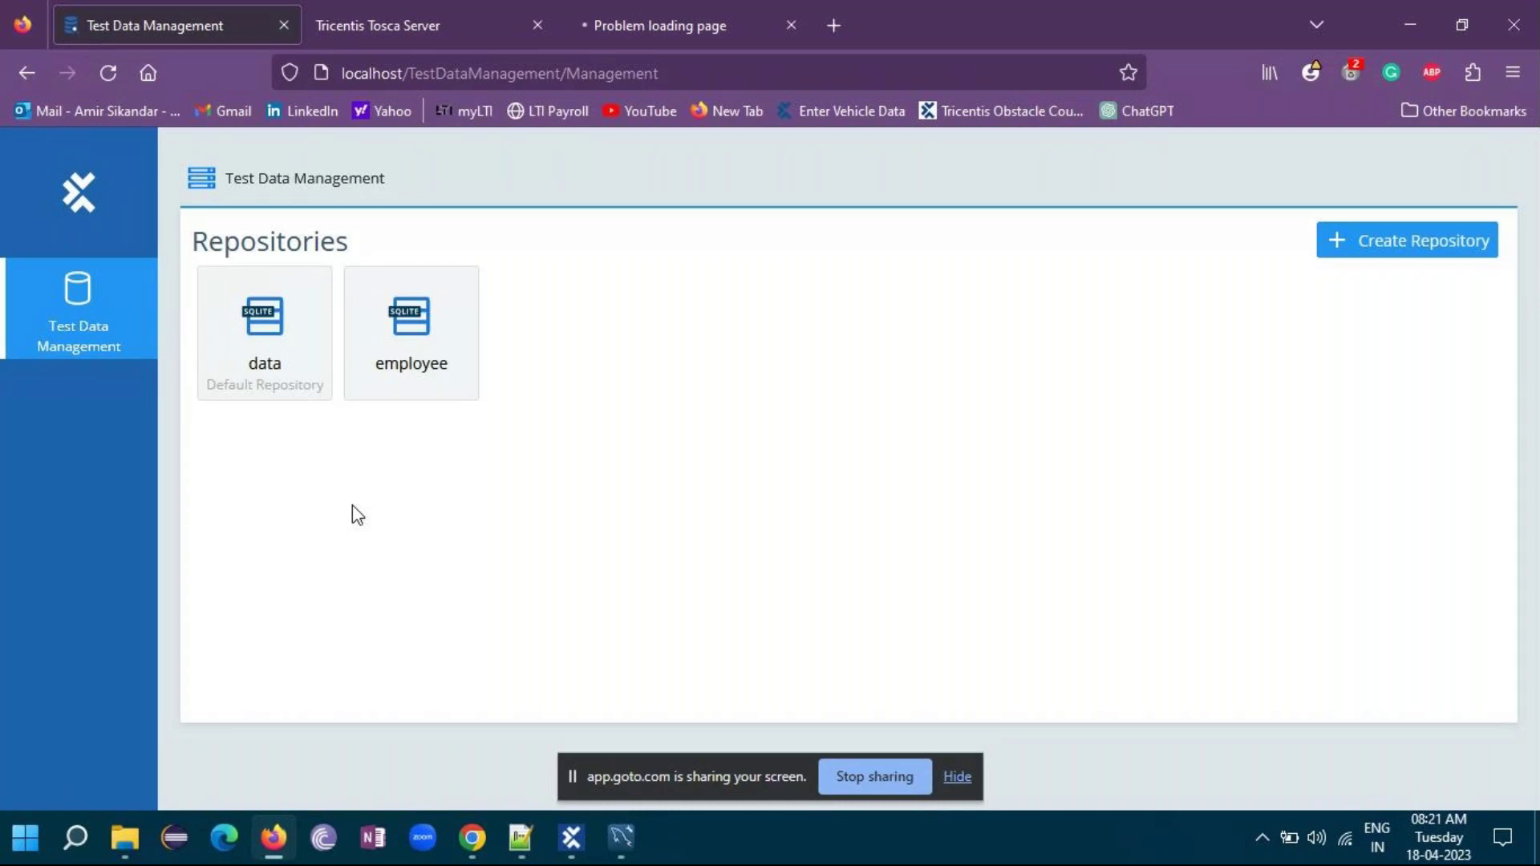
mouse_move(441, 330)
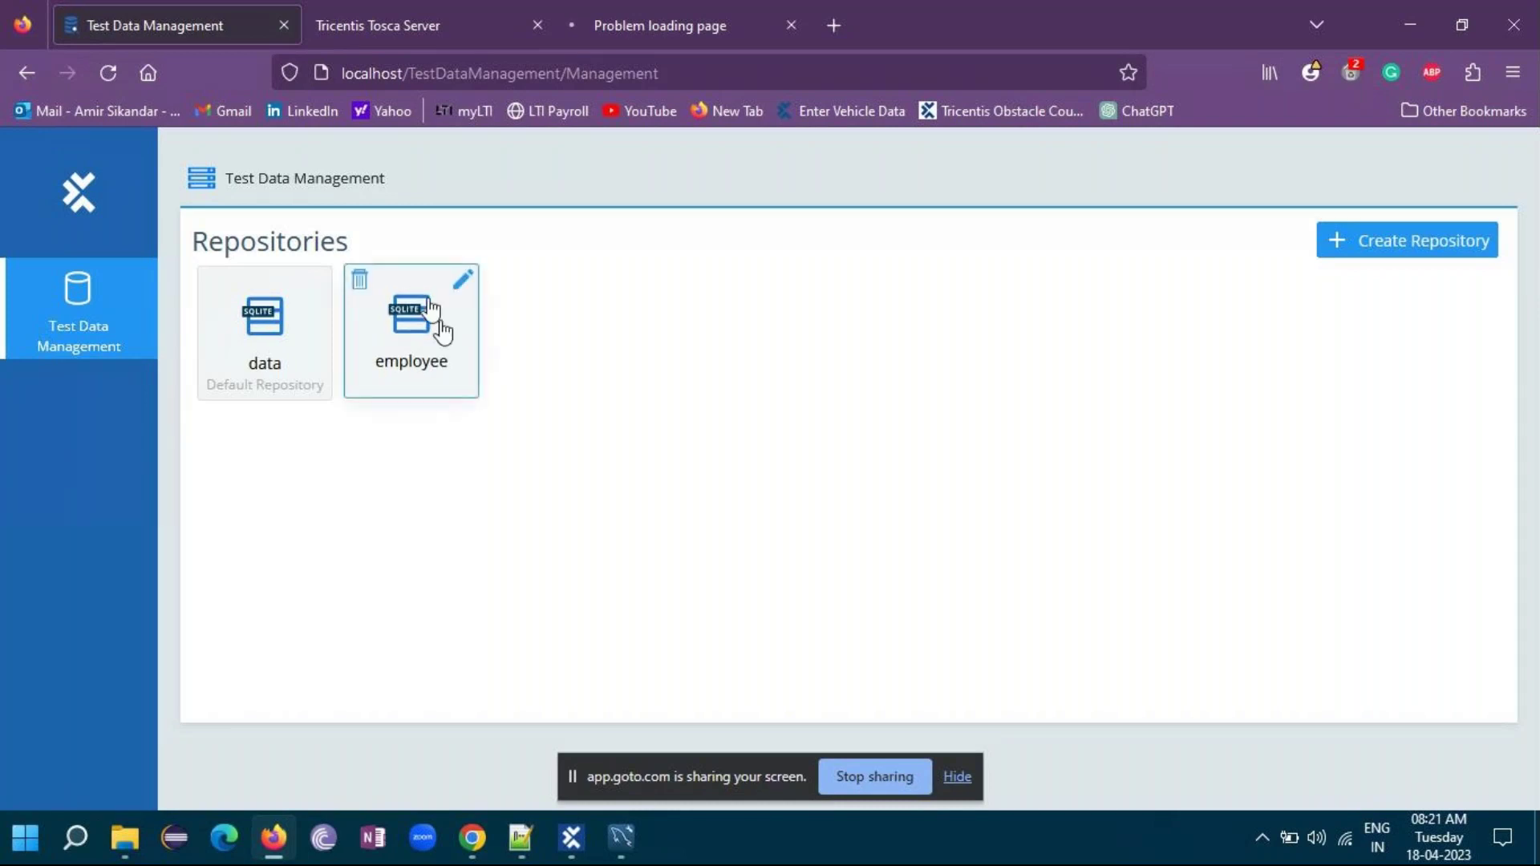
left_click(416, 318)
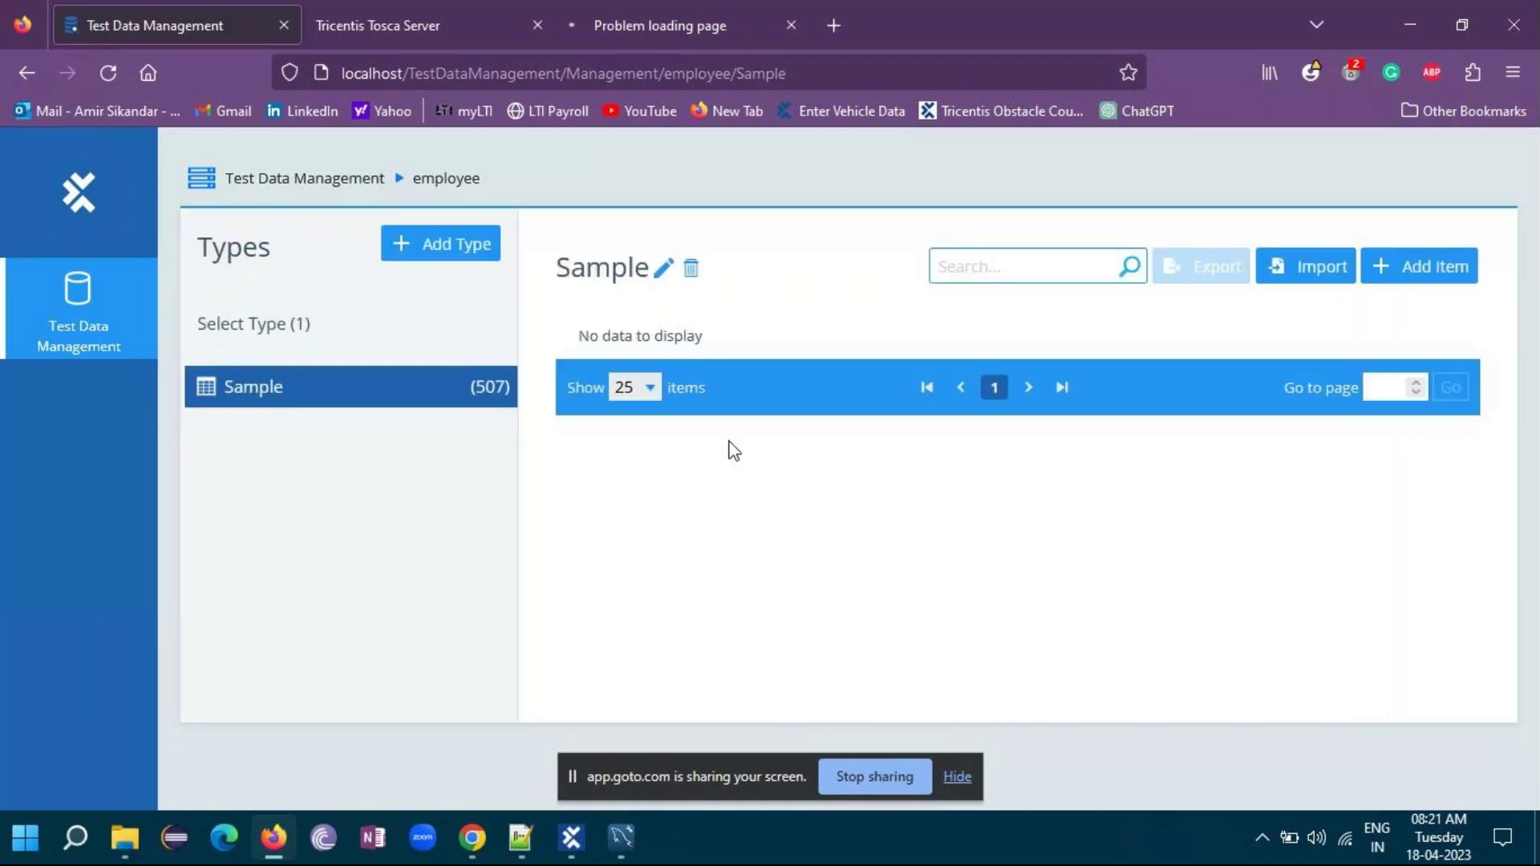
- Import the file Sample.xlsx from the Desktop into the existing Sample type
left_click(1313, 261)
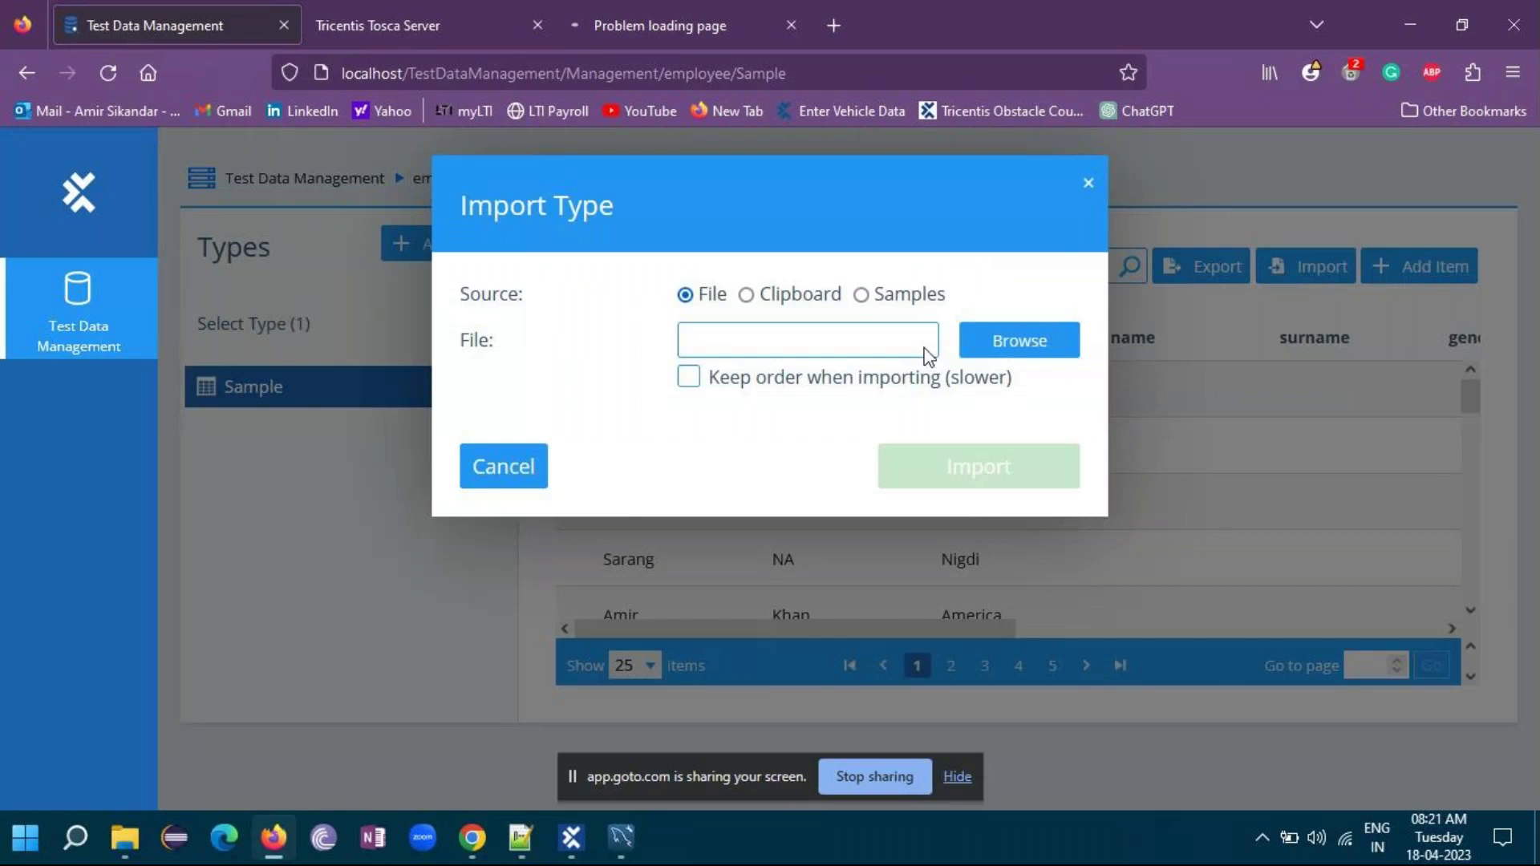
left_click(1020, 343)
left_click(1012, 346)
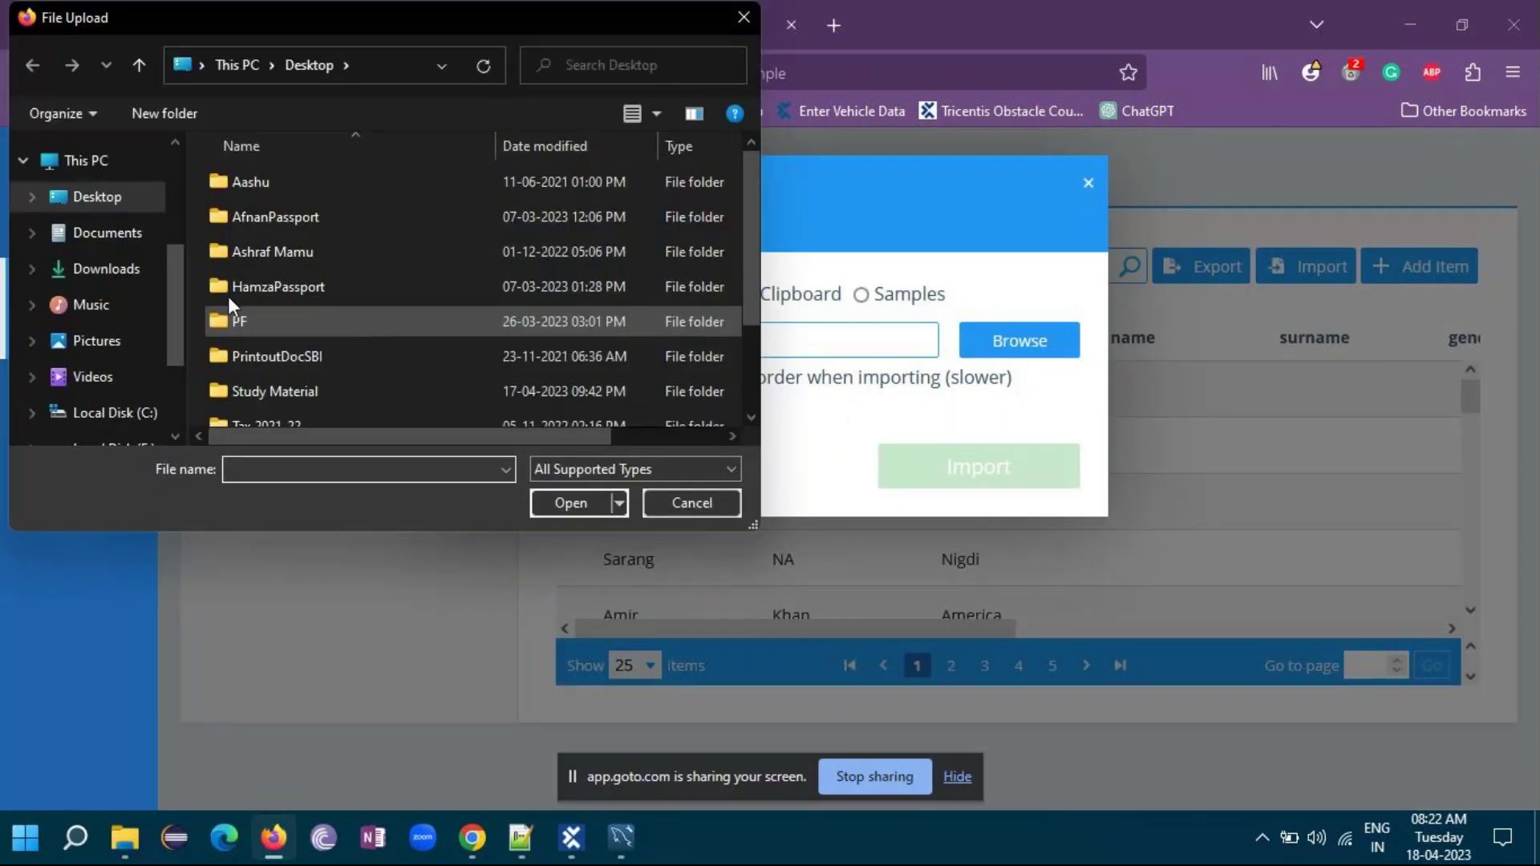
left_click(96, 196)
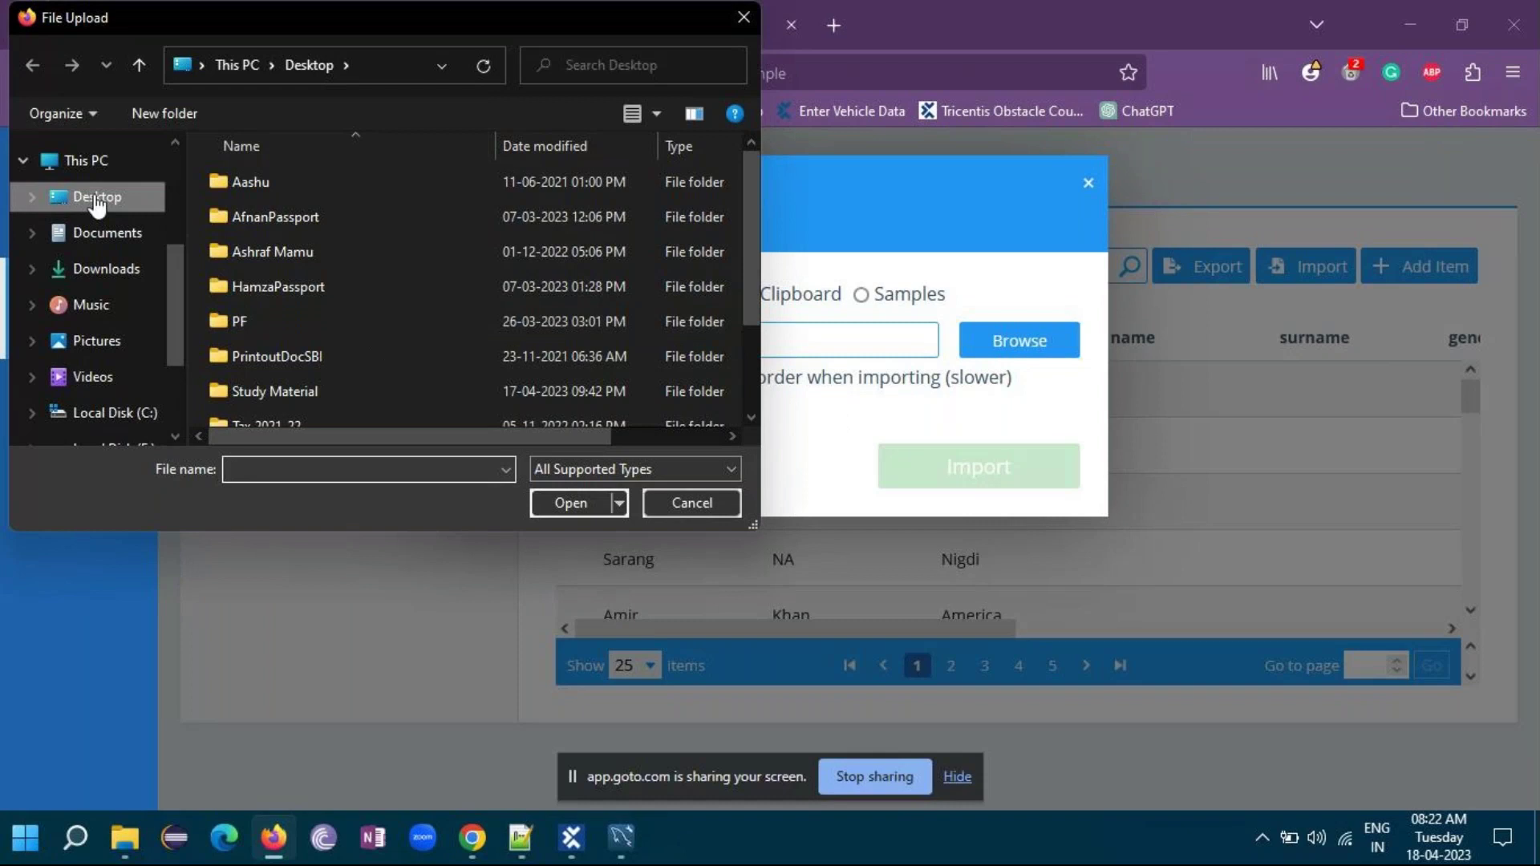
left_click(279, 470)
type("sam")
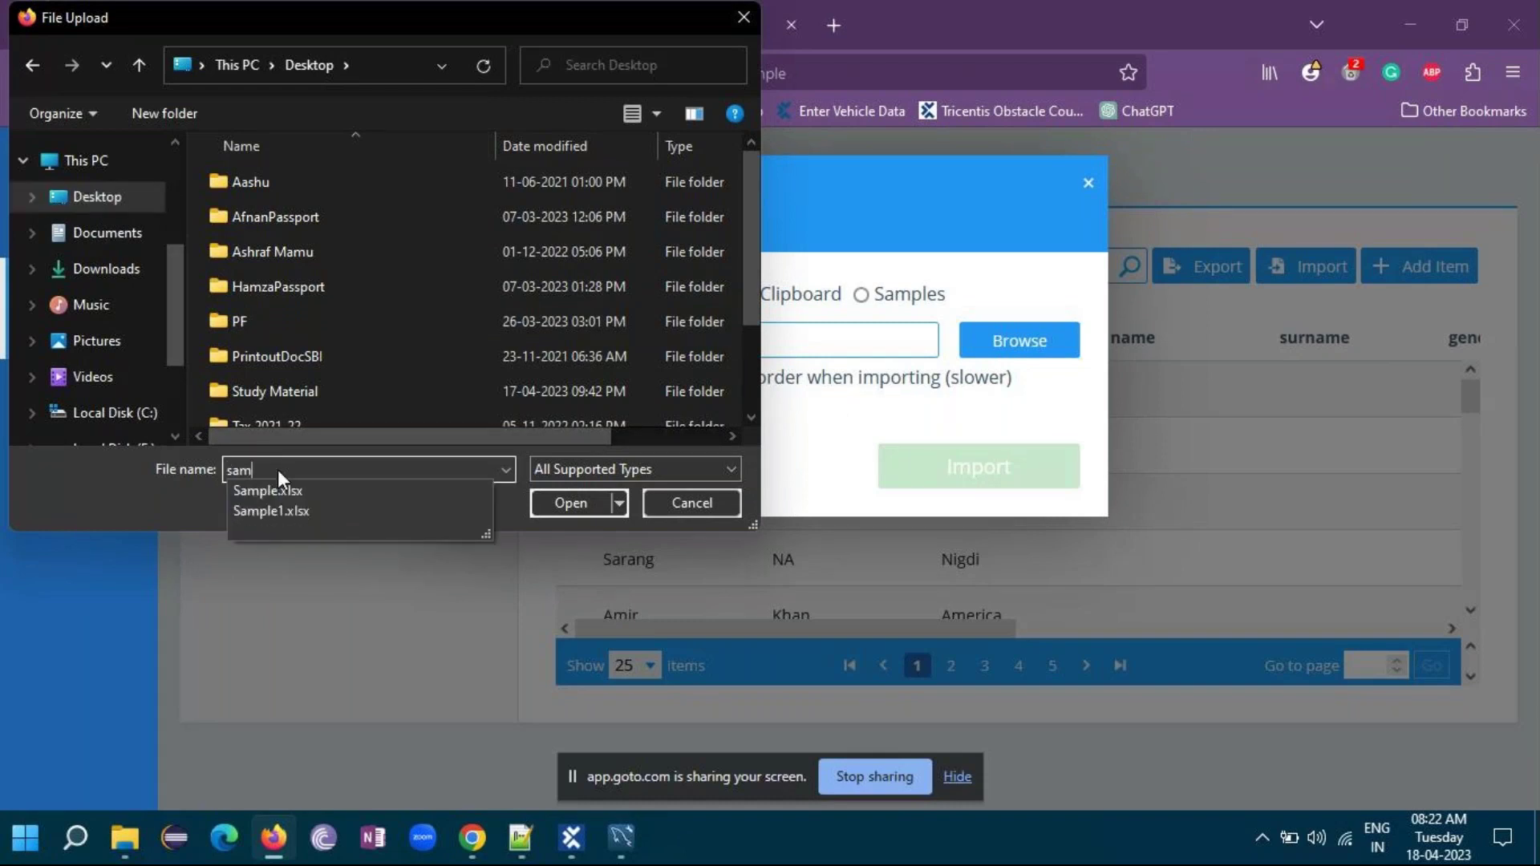
type("p")
left_click(311, 493)
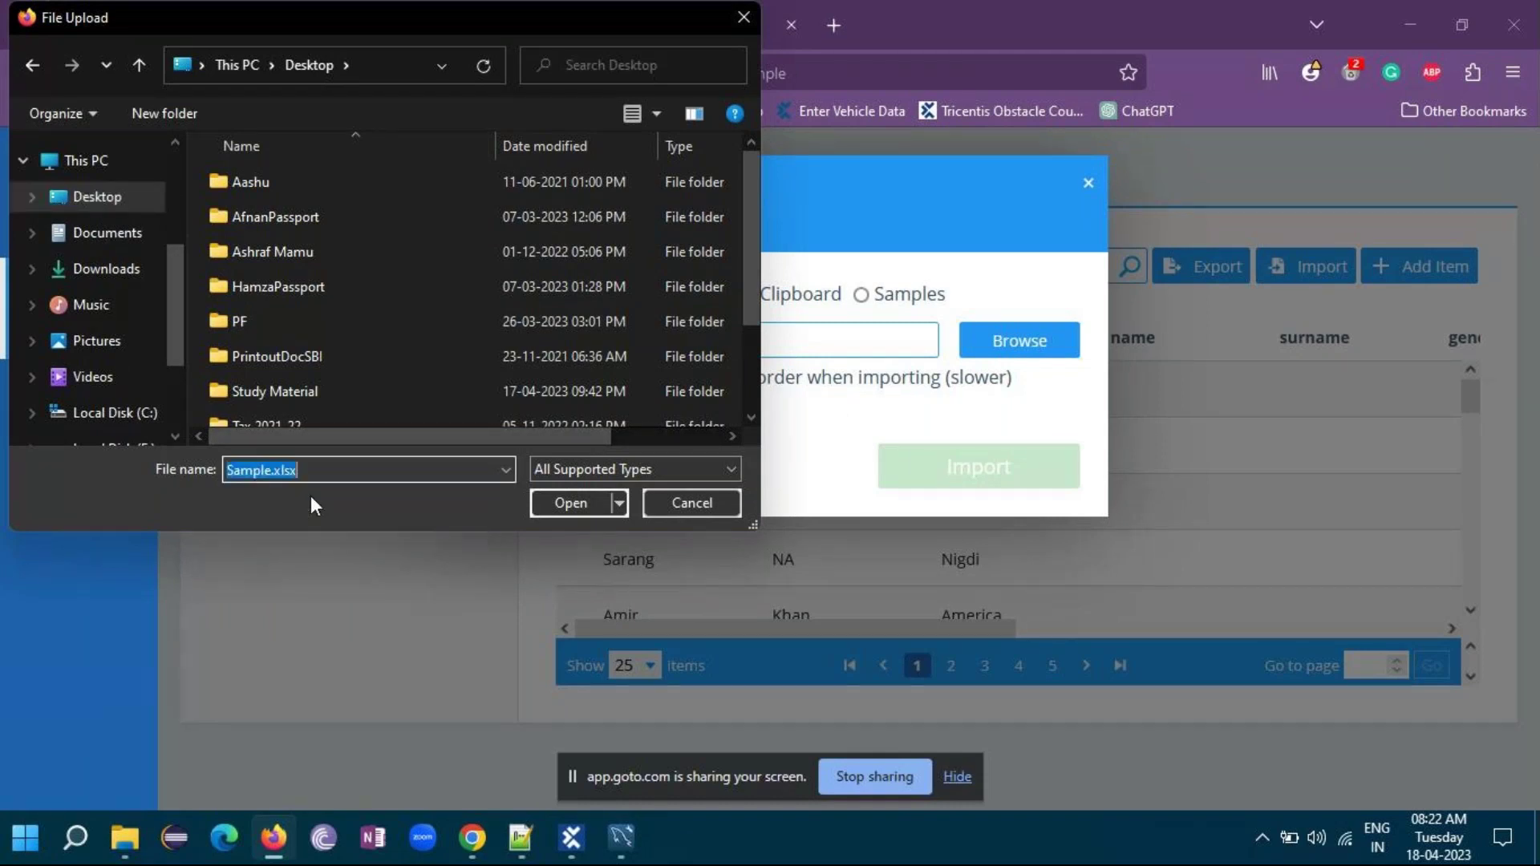
left_click(553, 498)
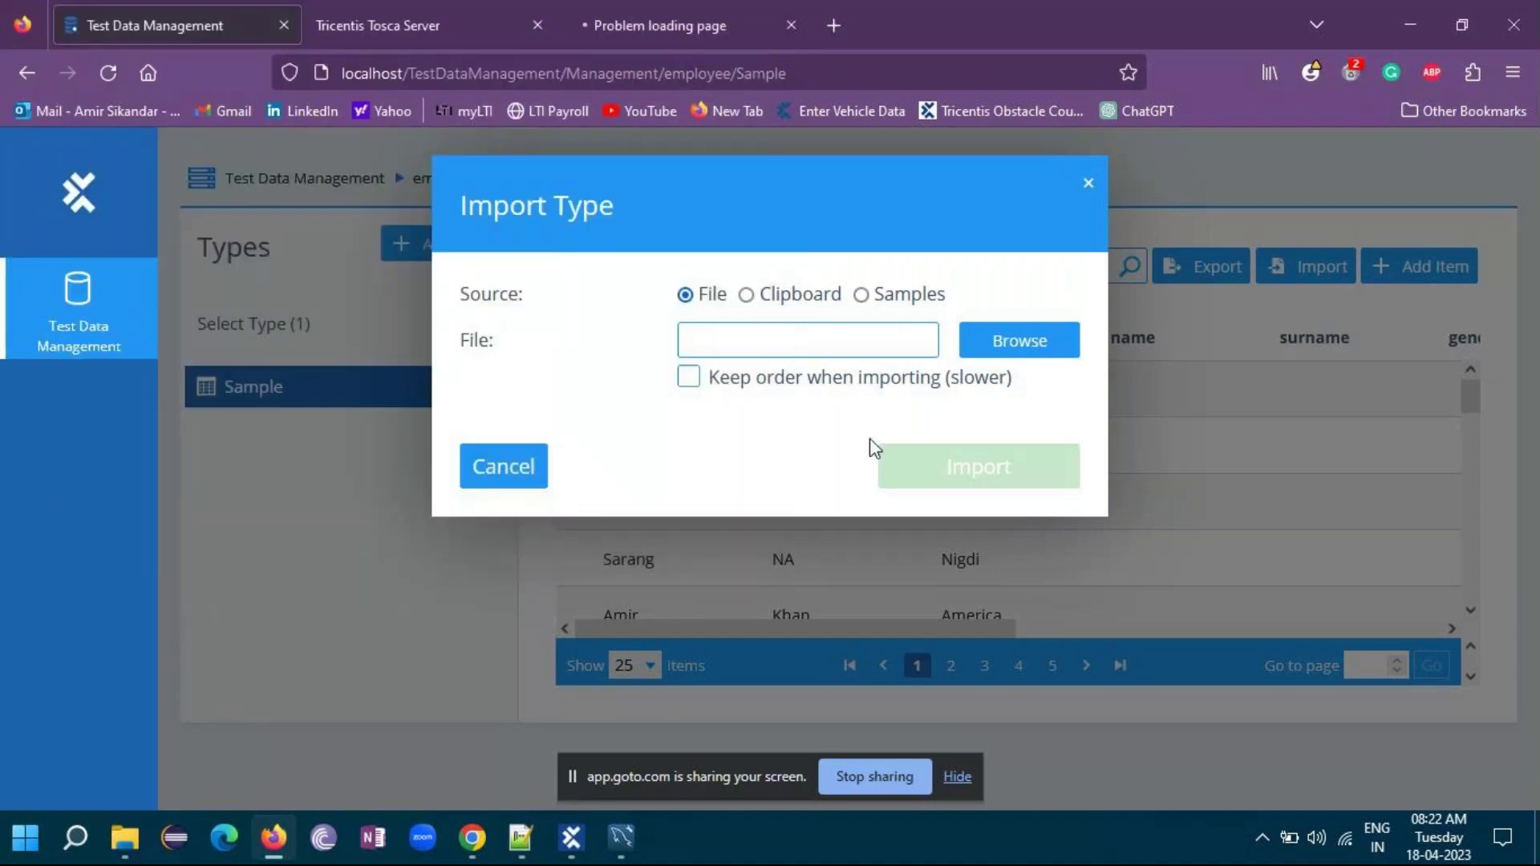
left_click(922, 462)
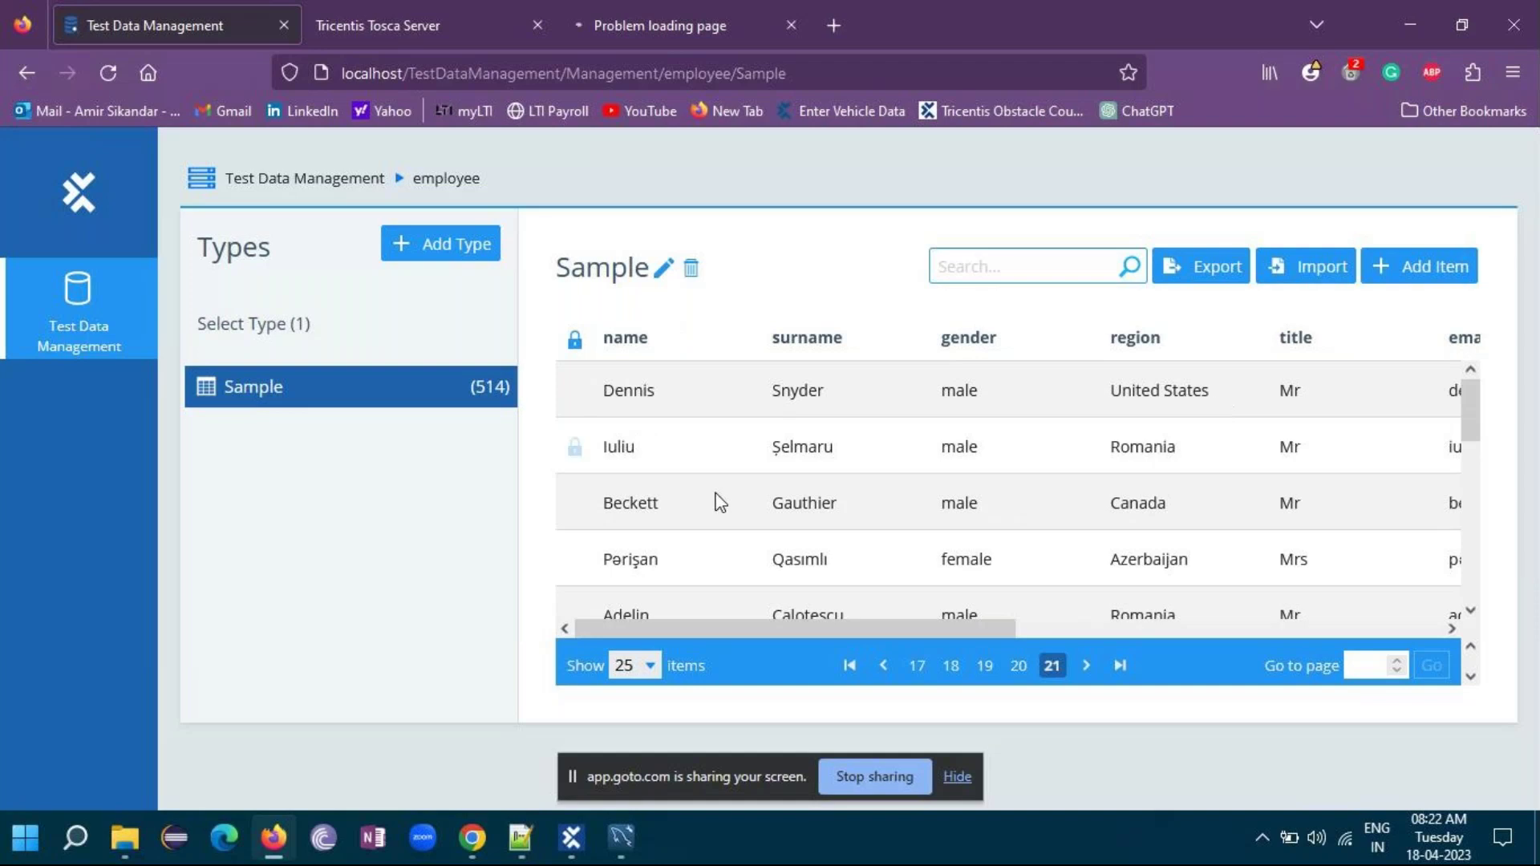
- Delete the Sample type from the employee repository and confirm the deletion
right_click(464, 388)
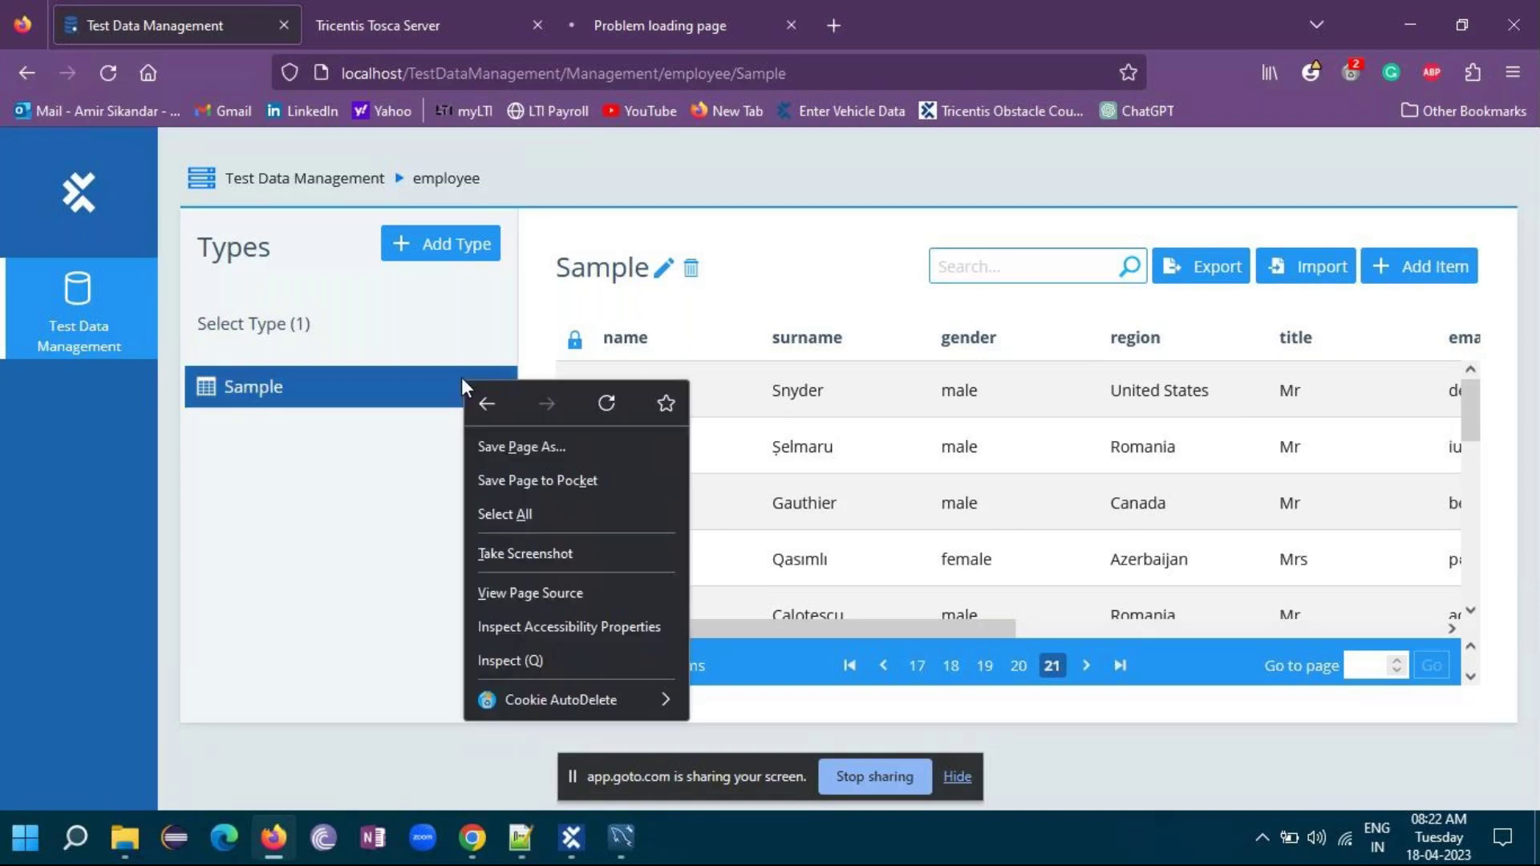
left_click(694, 271)
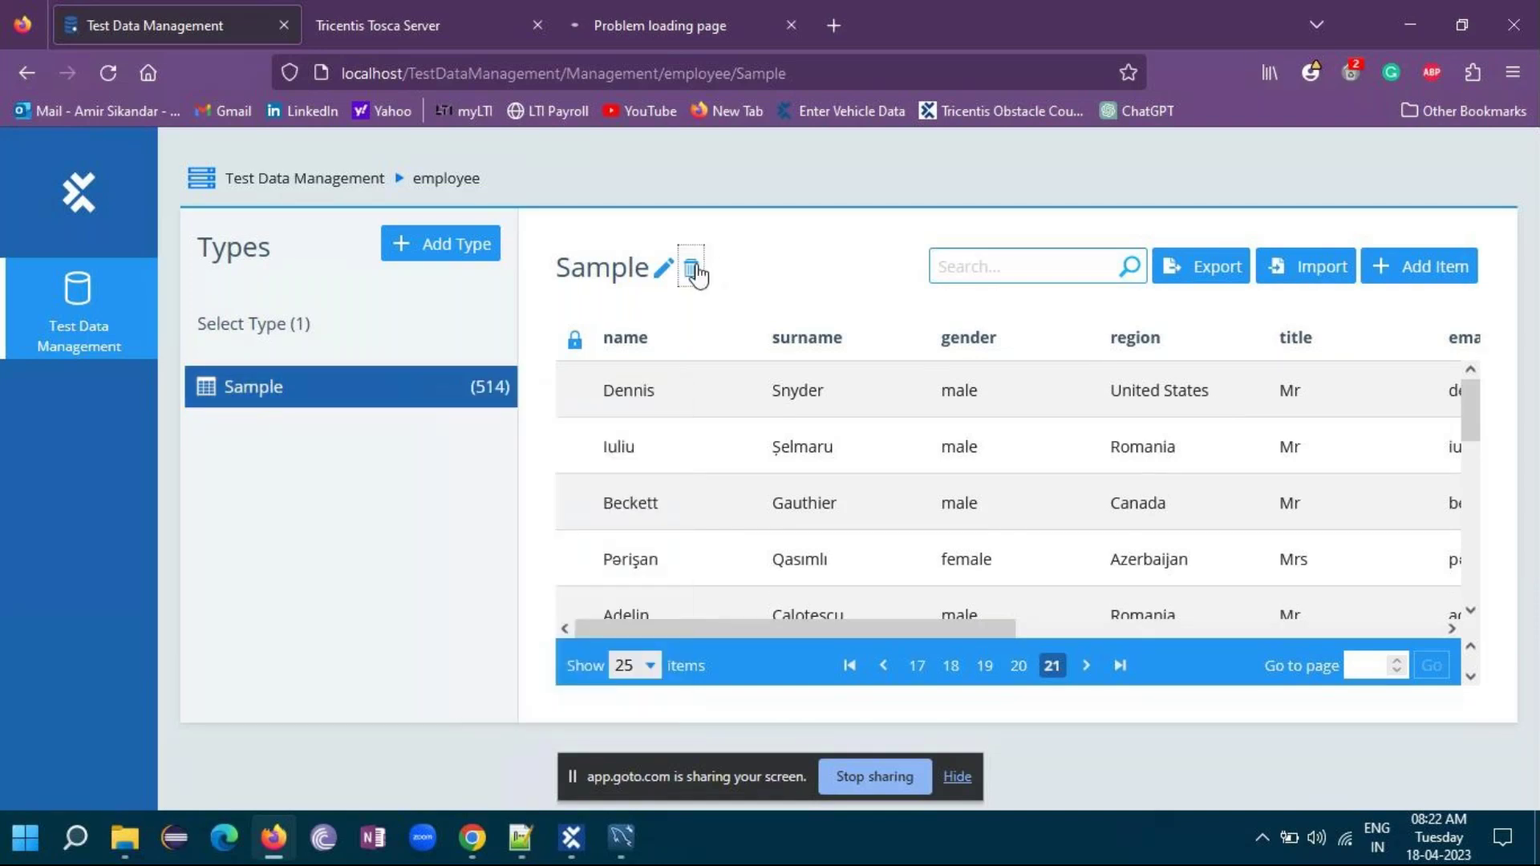
left_click(695, 271)
left_click(903, 454)
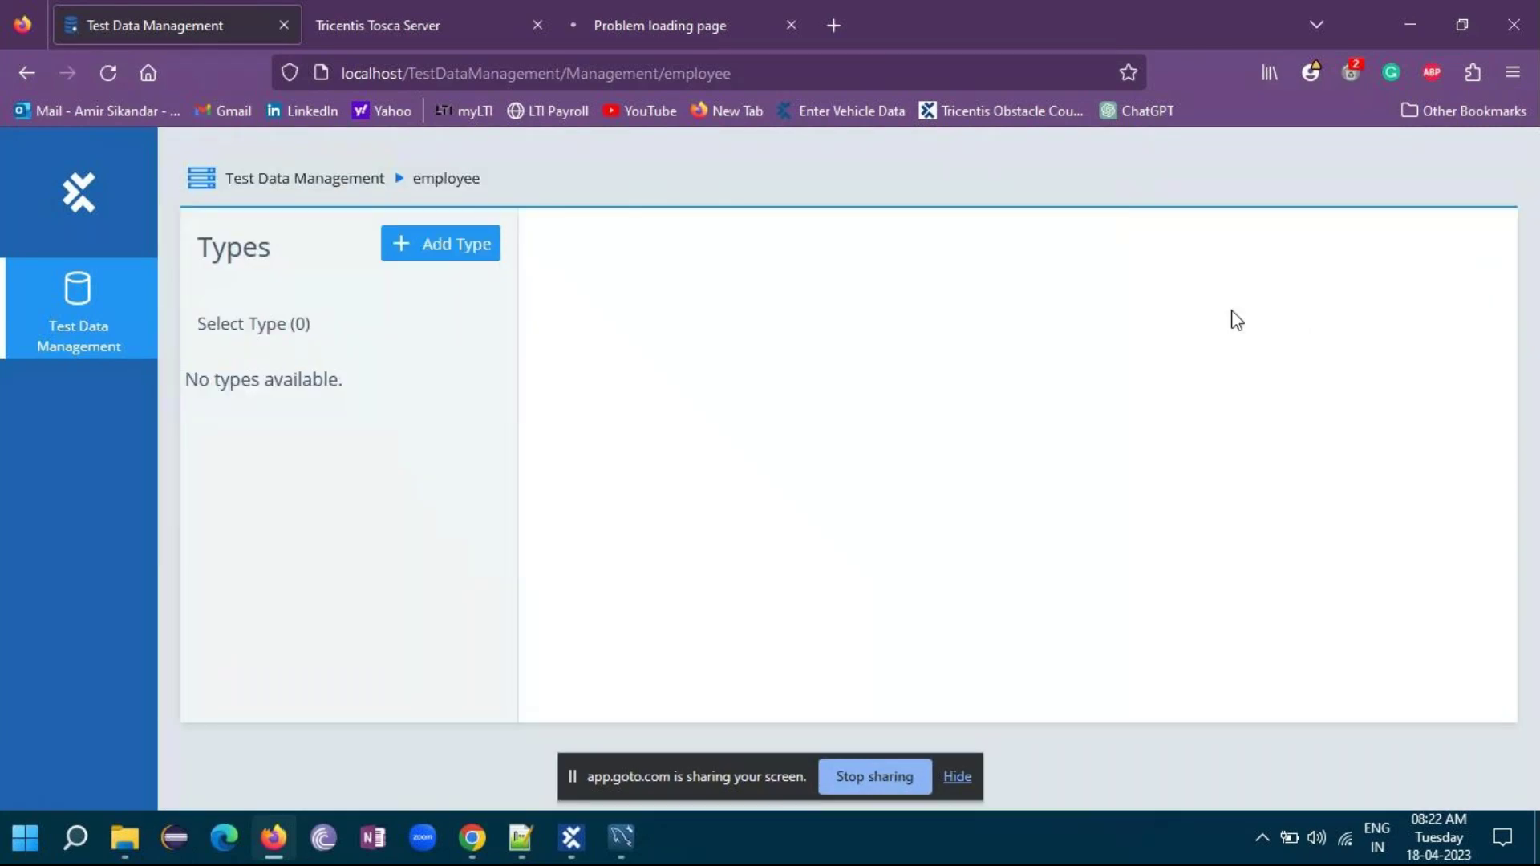
- Add a new type named Sample to the employee repository without importing data
left_click(456, 255)
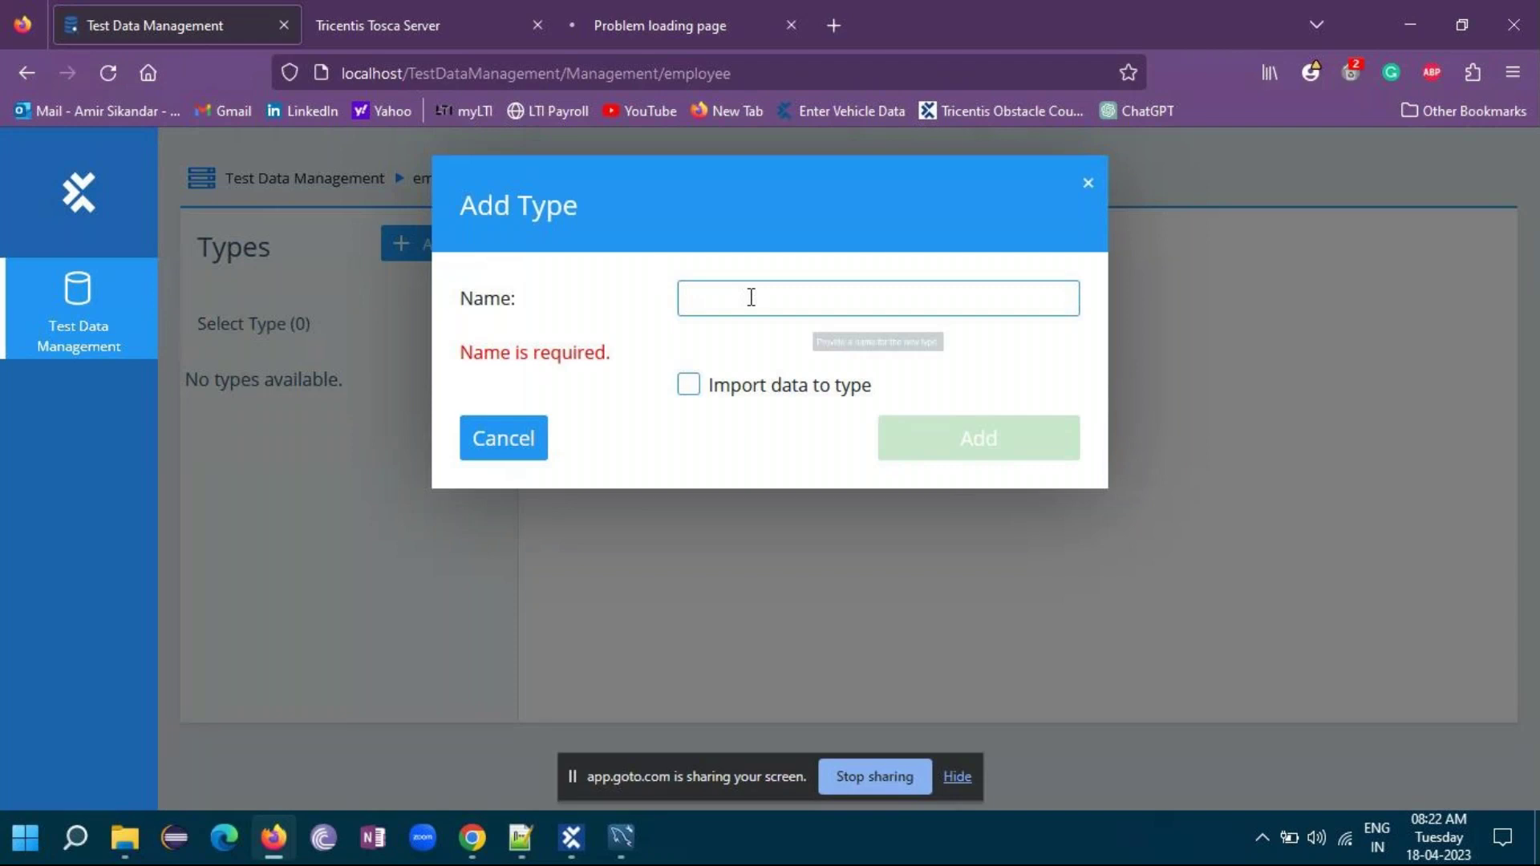
type("Sample")
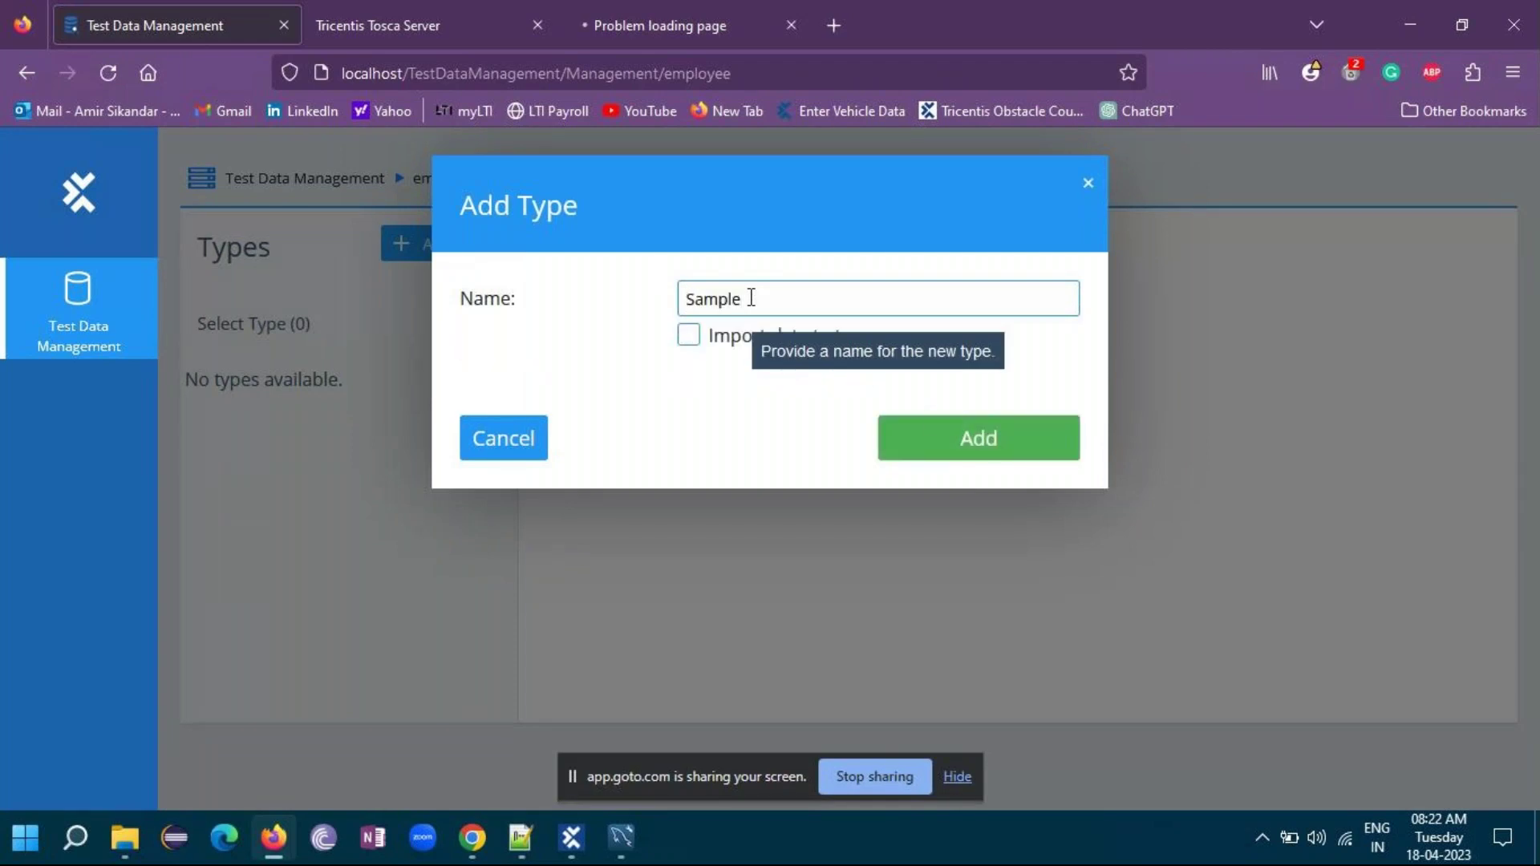
left_click(959, 443)
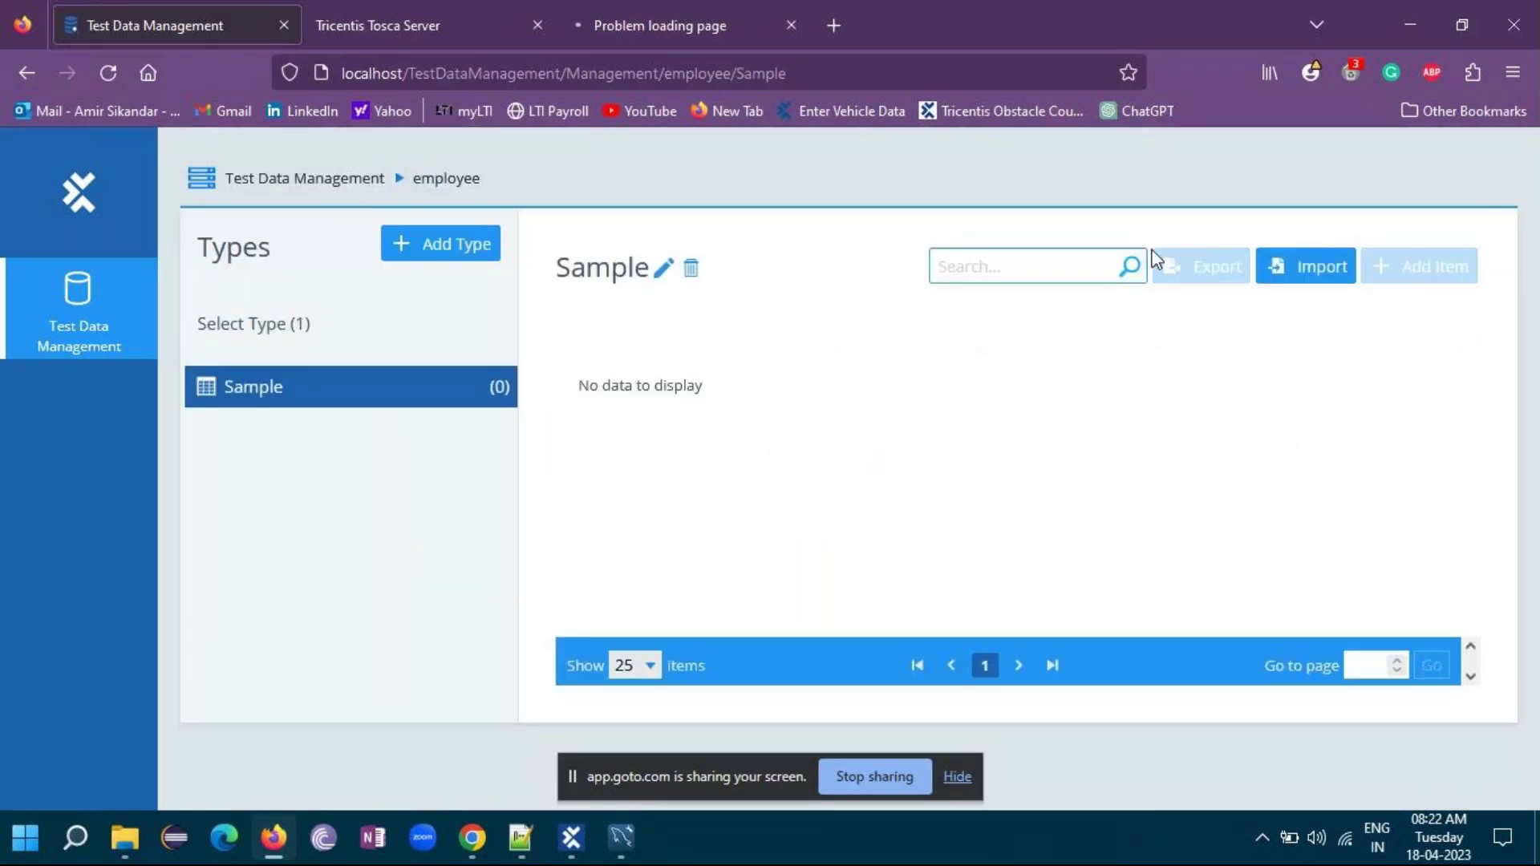
- Import the Desktop file Sample.xlsx into the new Sample type and look through its rows
left_click(1289, 267)
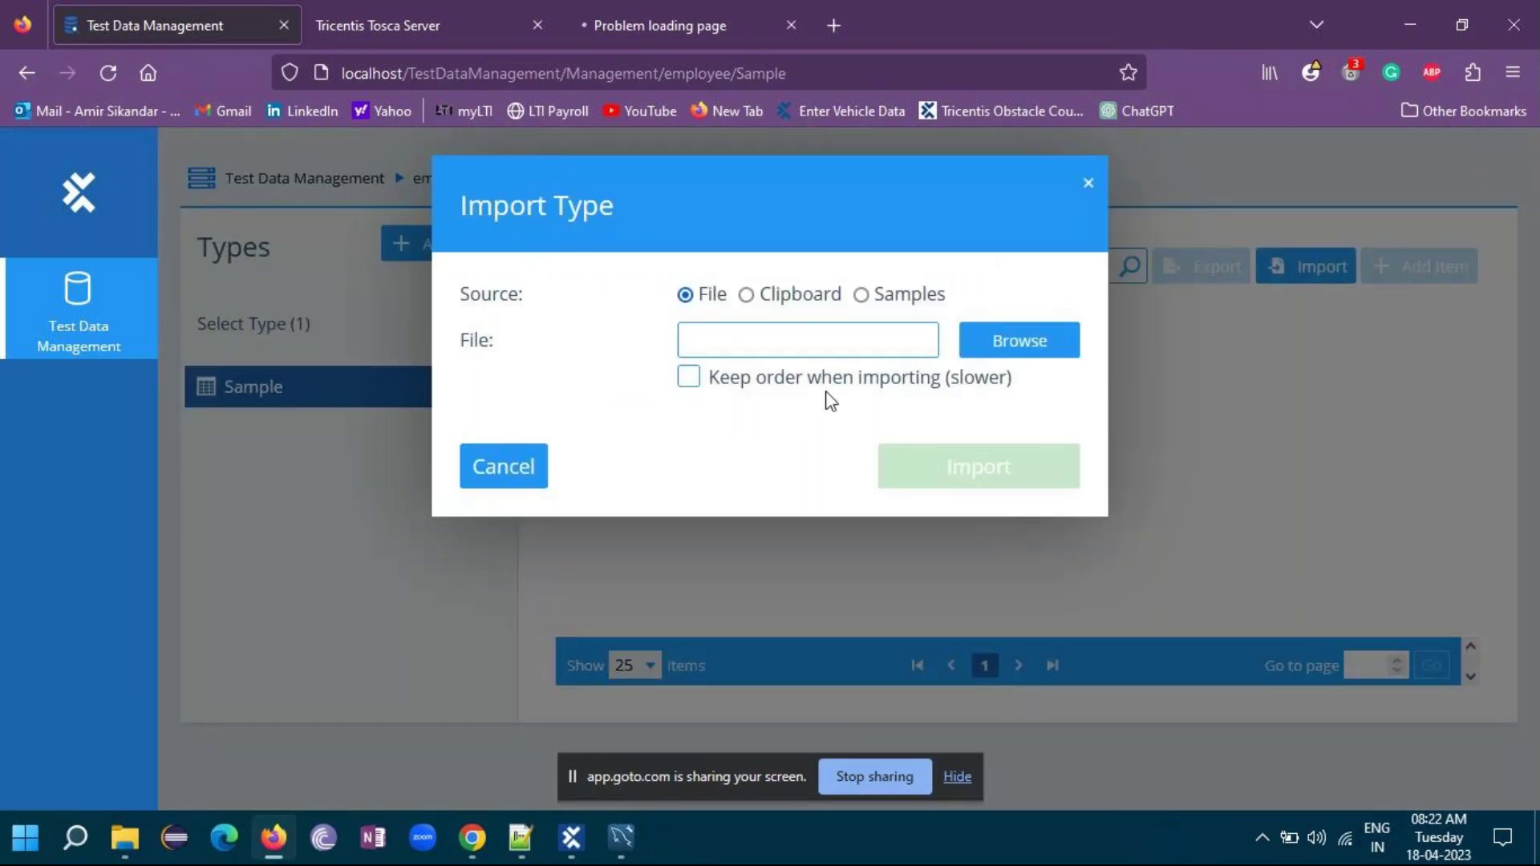
left_click(980, 350)
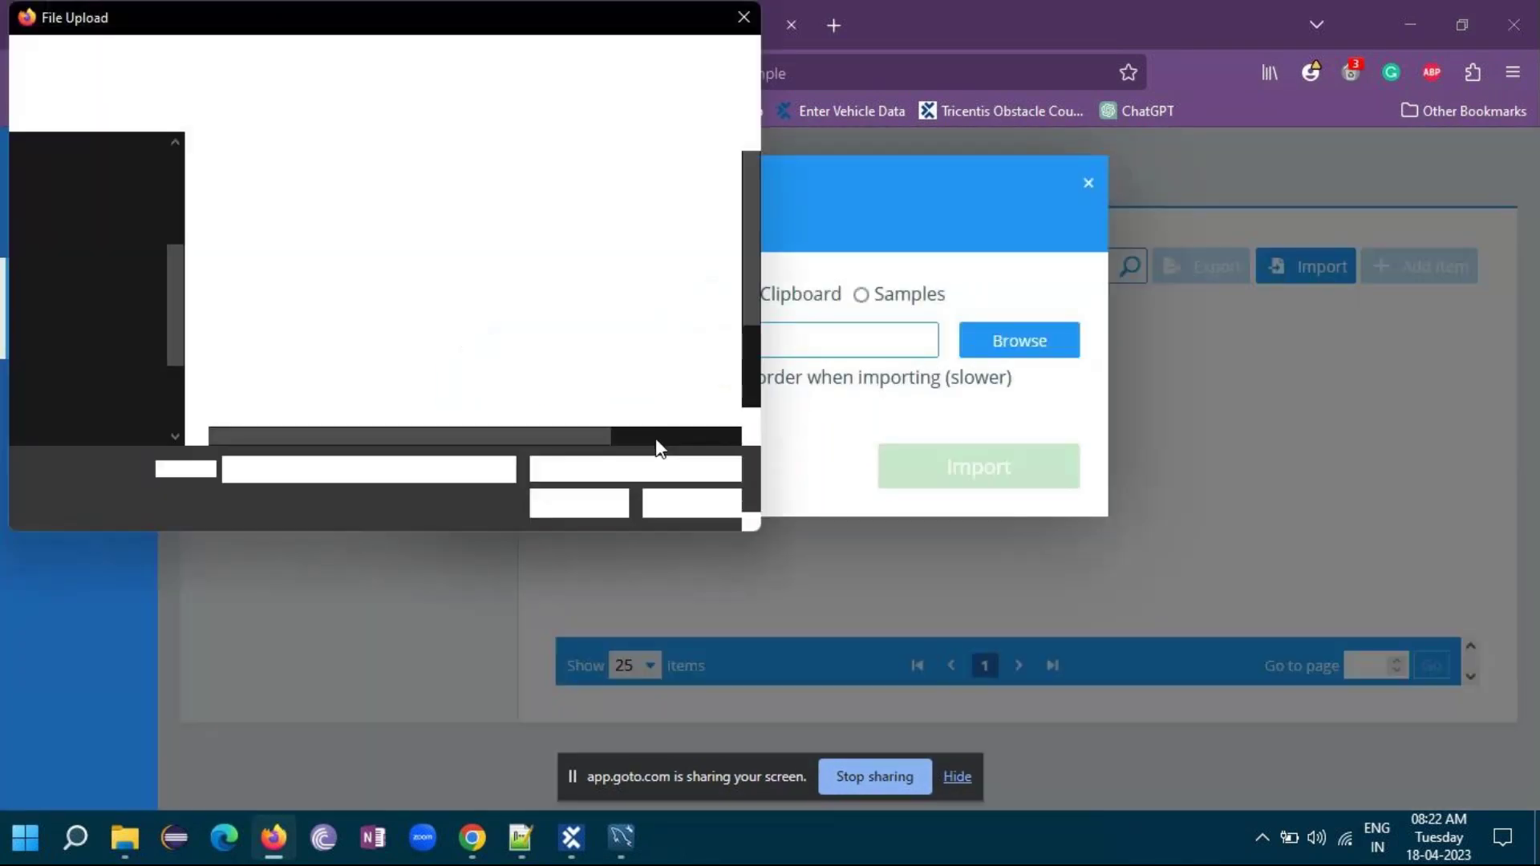
type("sample")
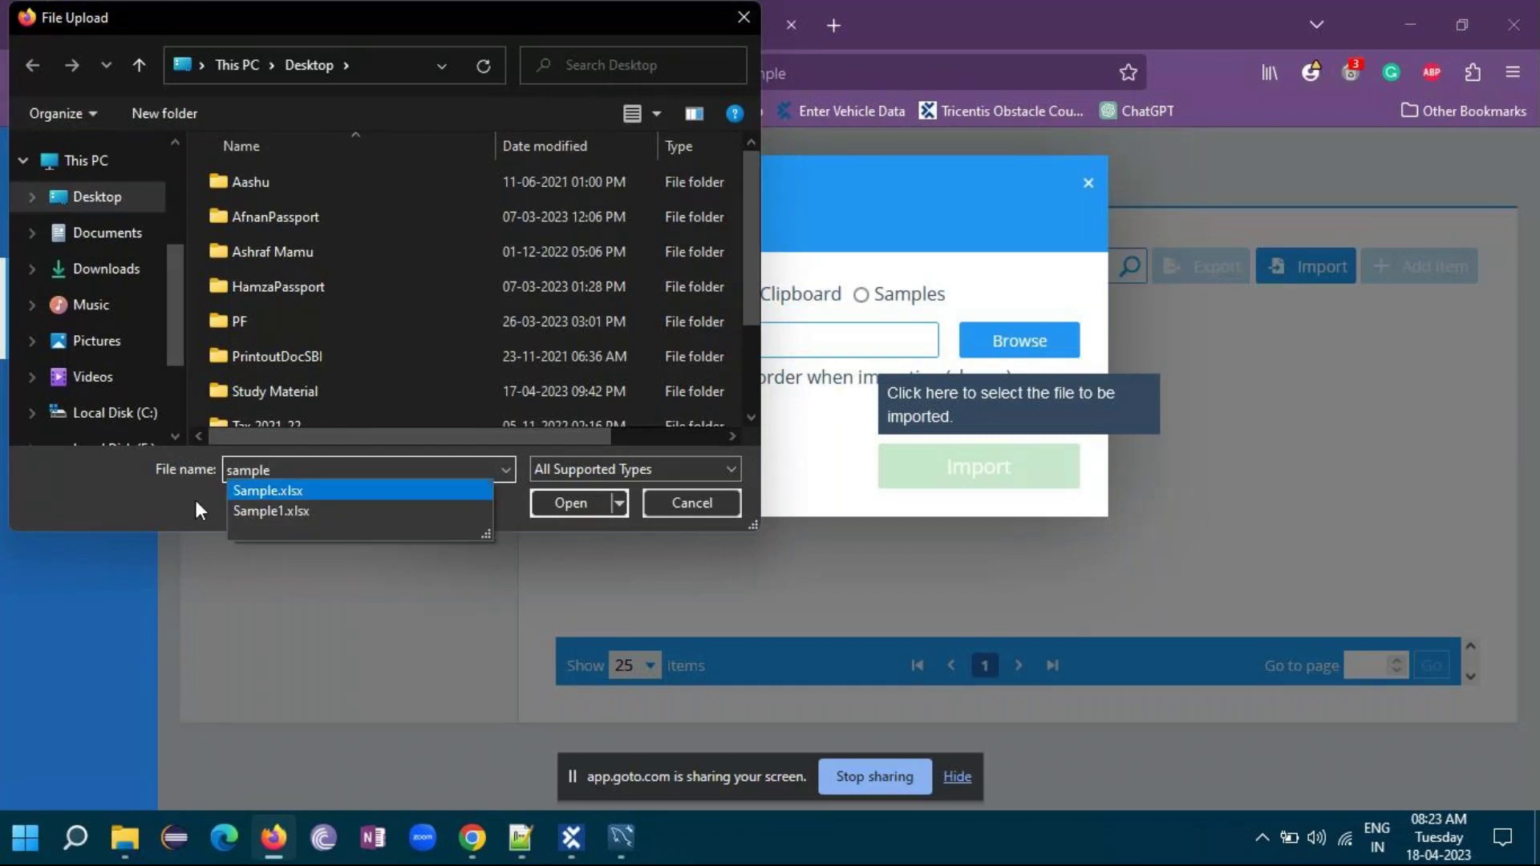
left_click(288, 493)
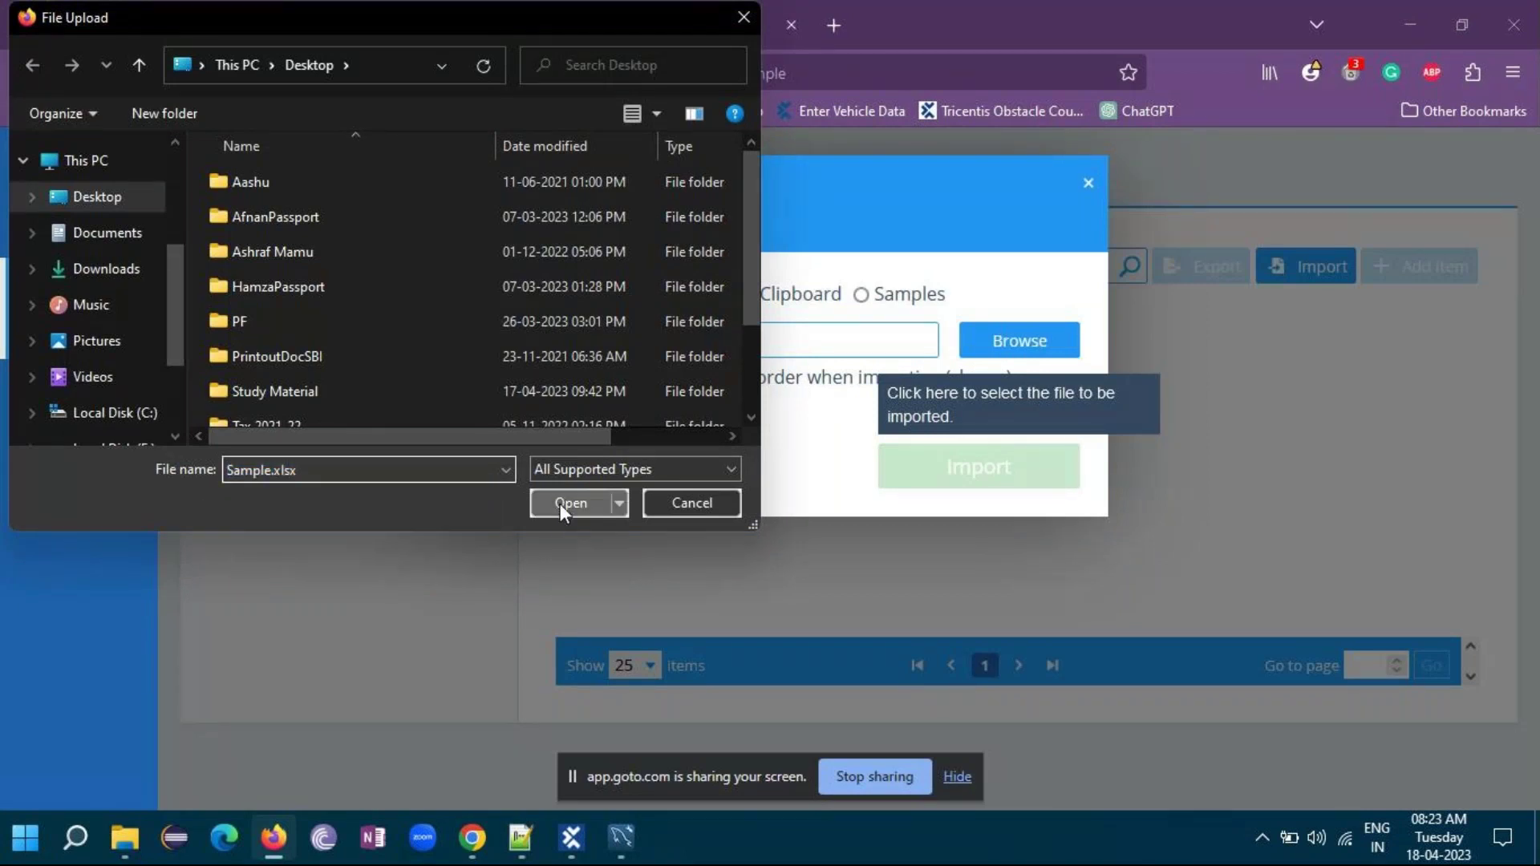
left_click(561, 503)
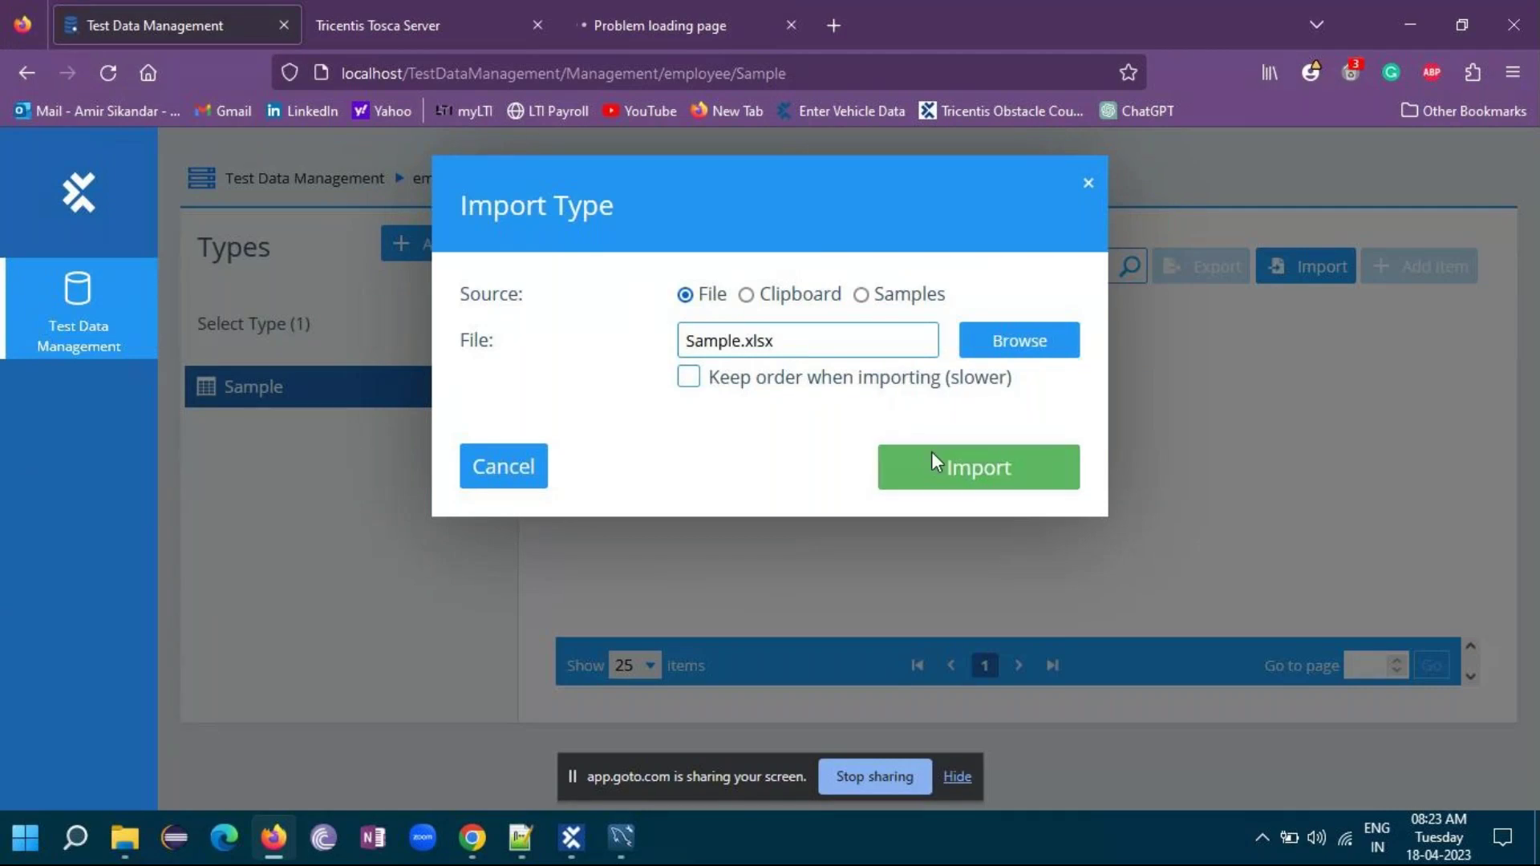
left_click(932, 454)
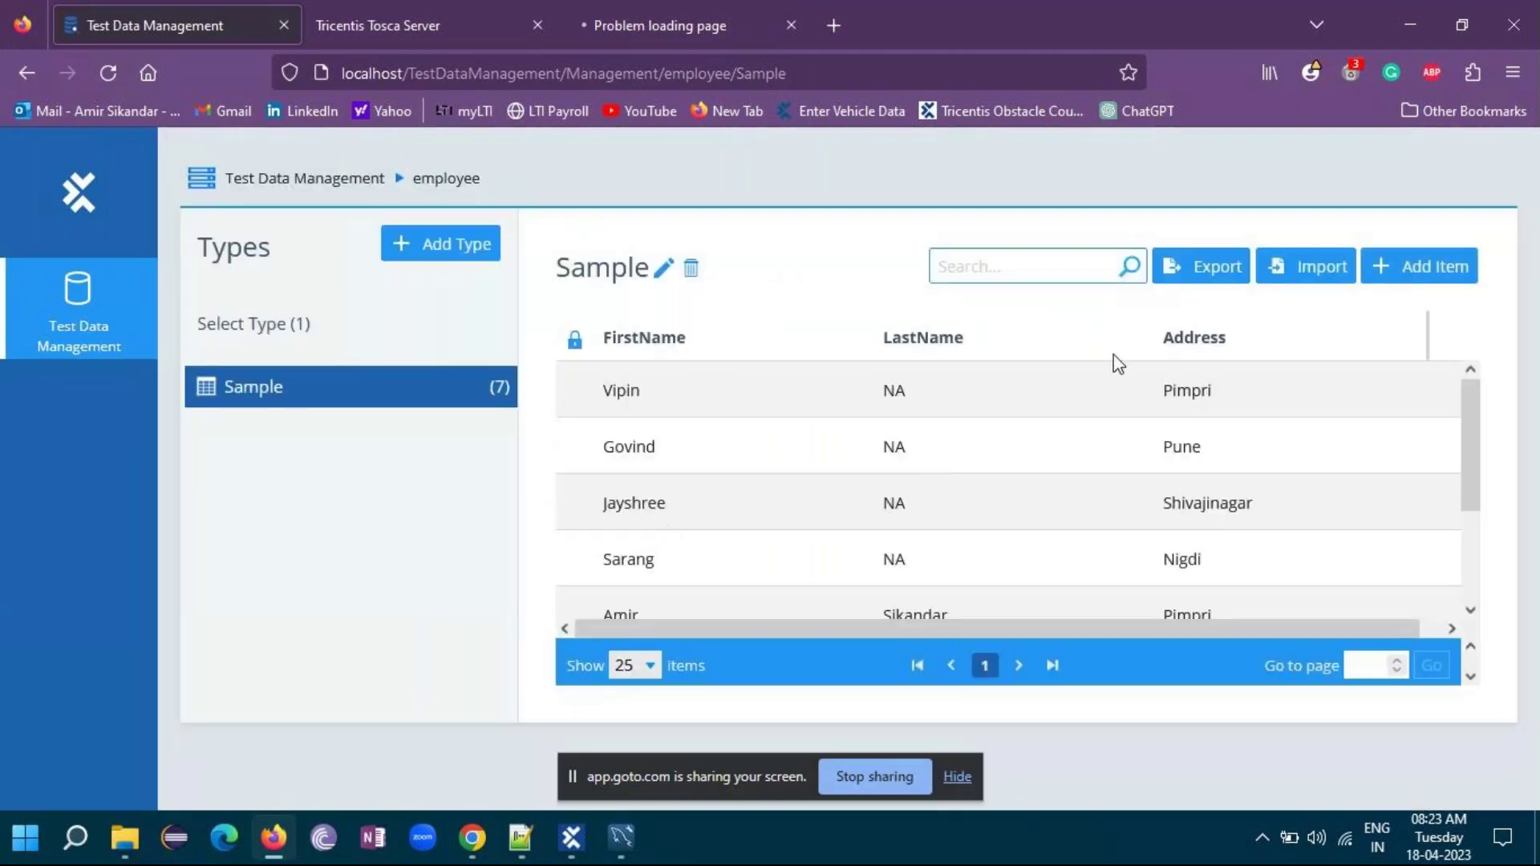
left_click_drag(1467, 447, 1466, 534)
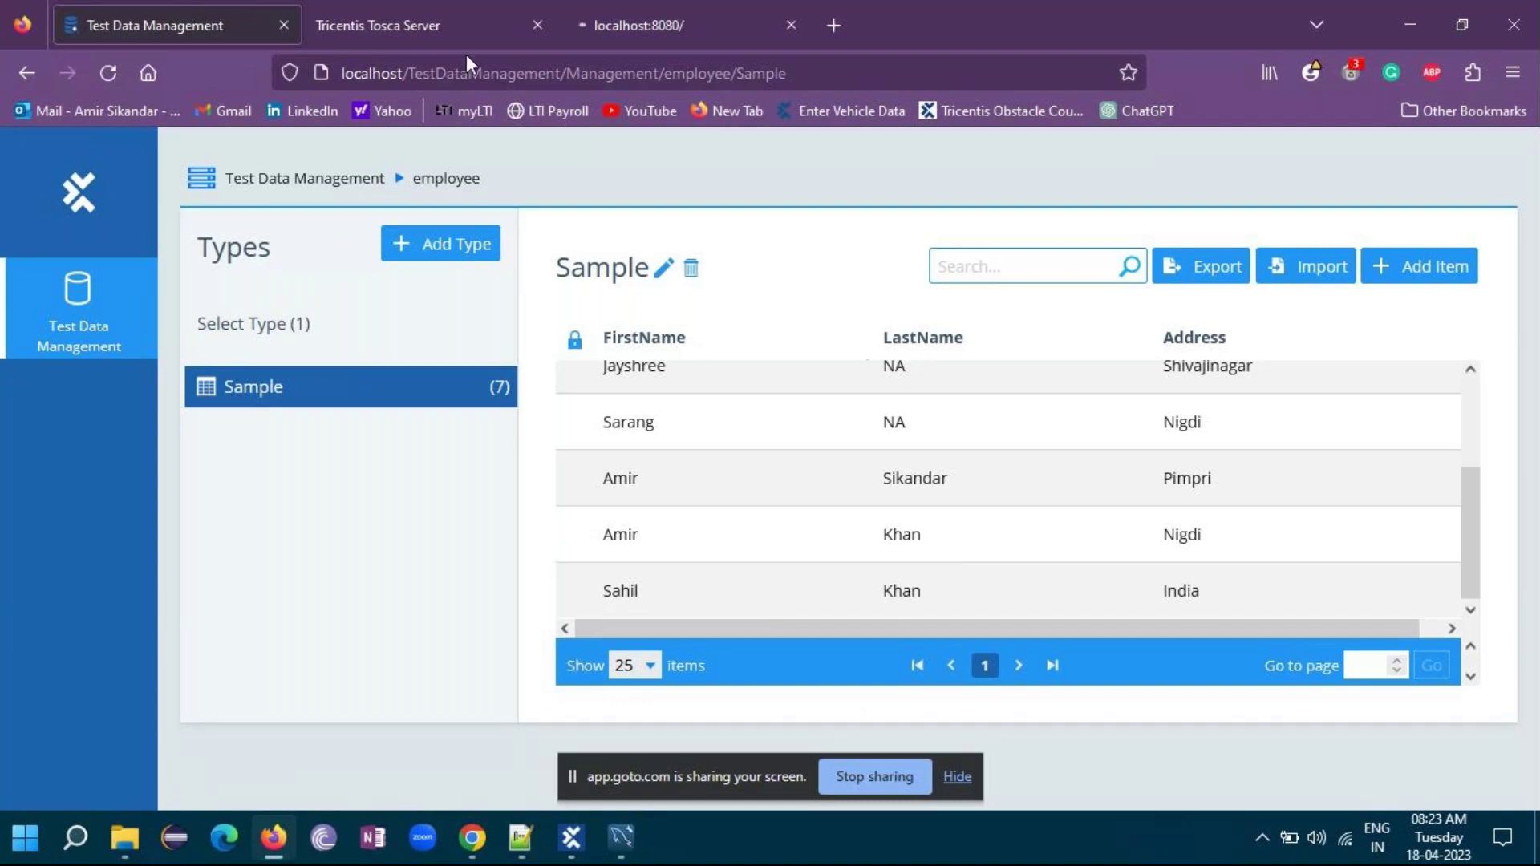
left_click(705, 3)
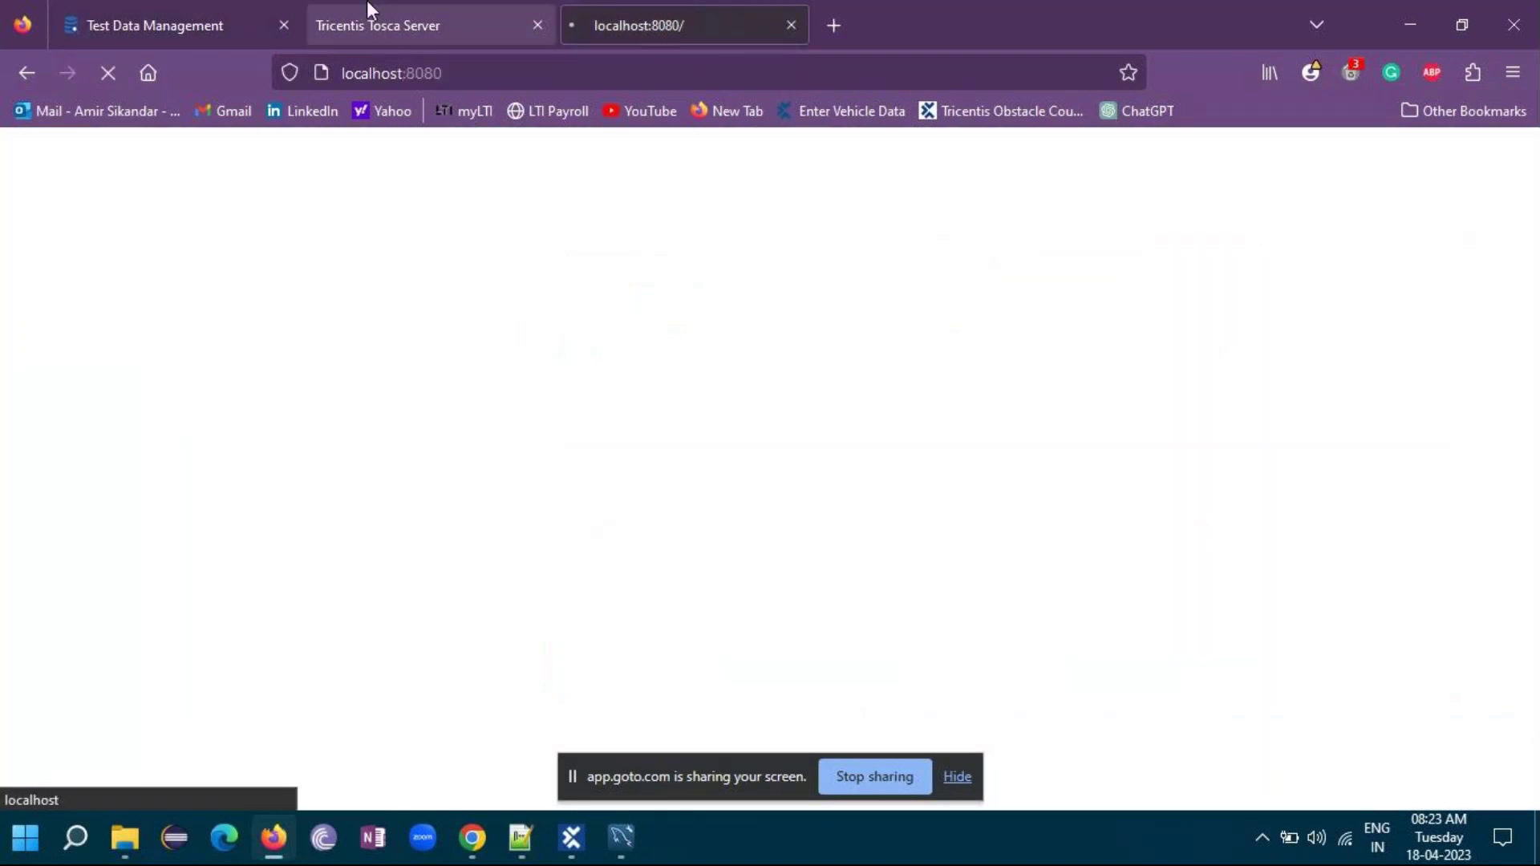
left_click(142, 10)
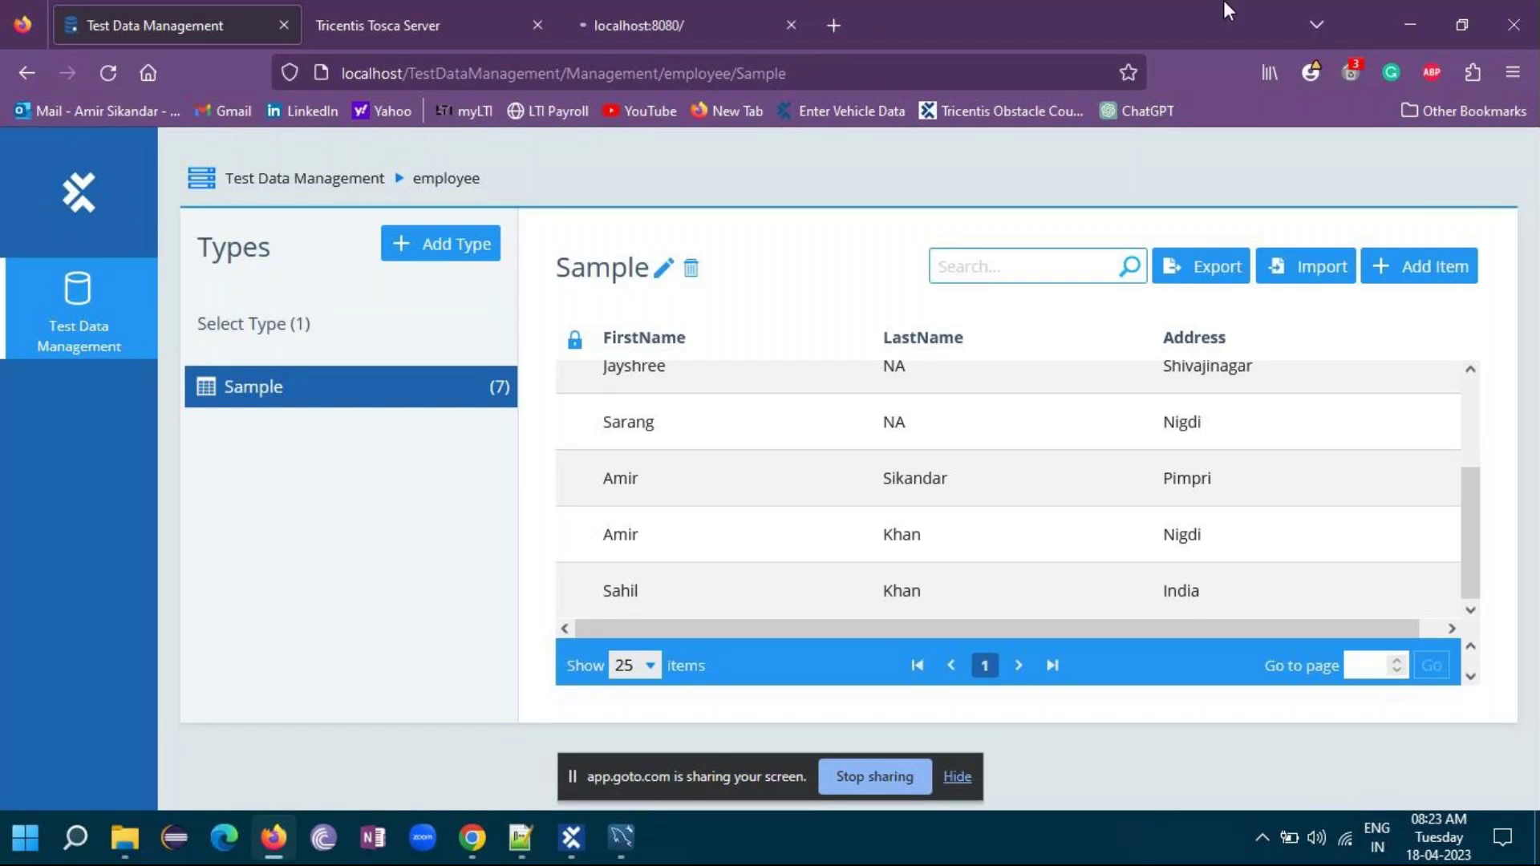
- Switch to Tosca Commander and view the MarchDemo requirement set under RequirementAnalysis, including its frequency, damage and weight values
left_click(1413, 22)
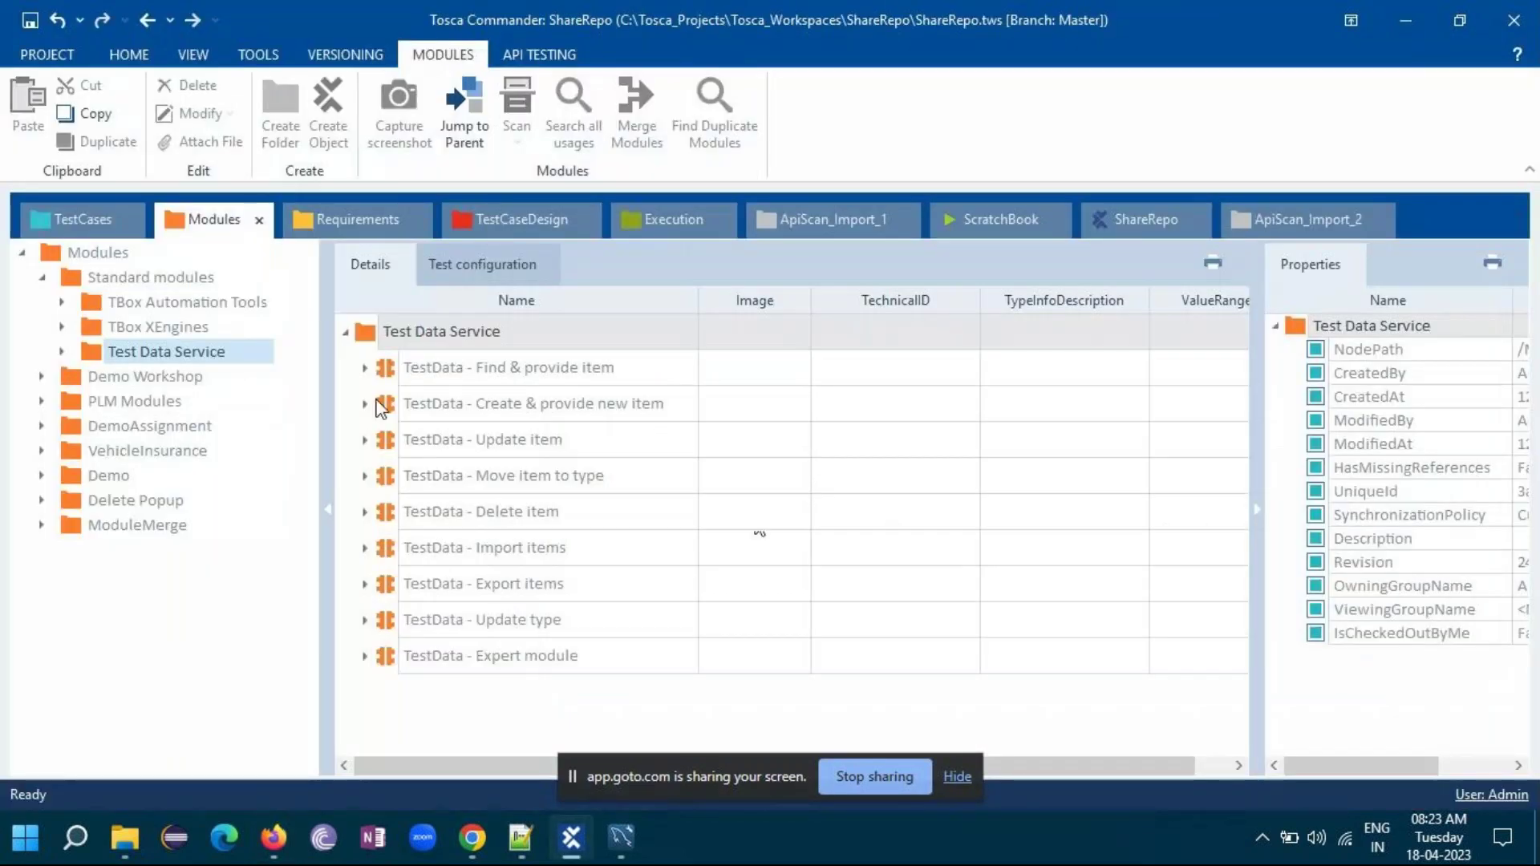
left_click(346, 220)
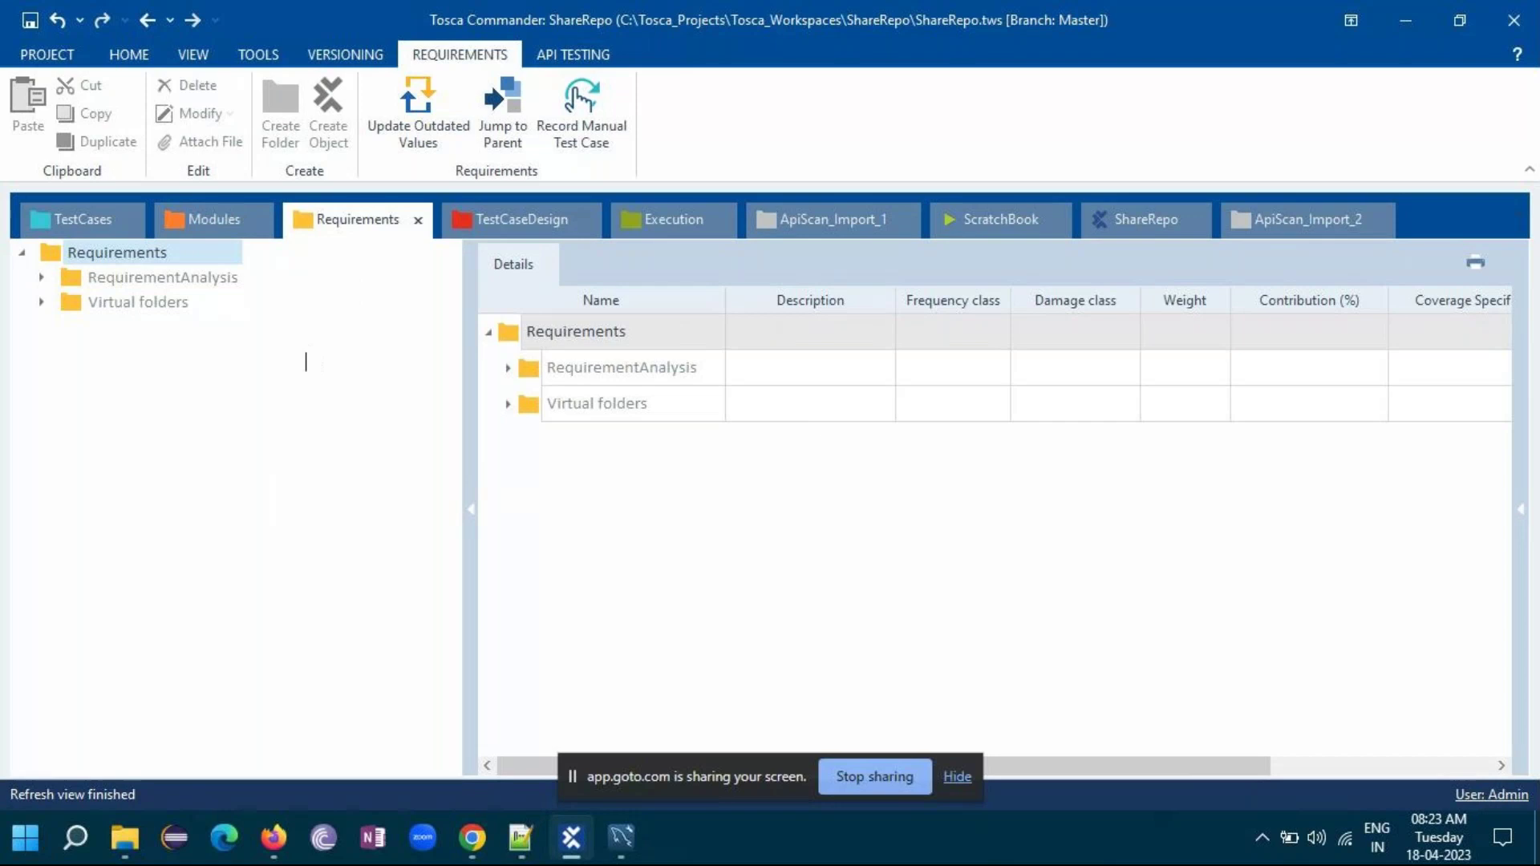
left_click(43, 277)
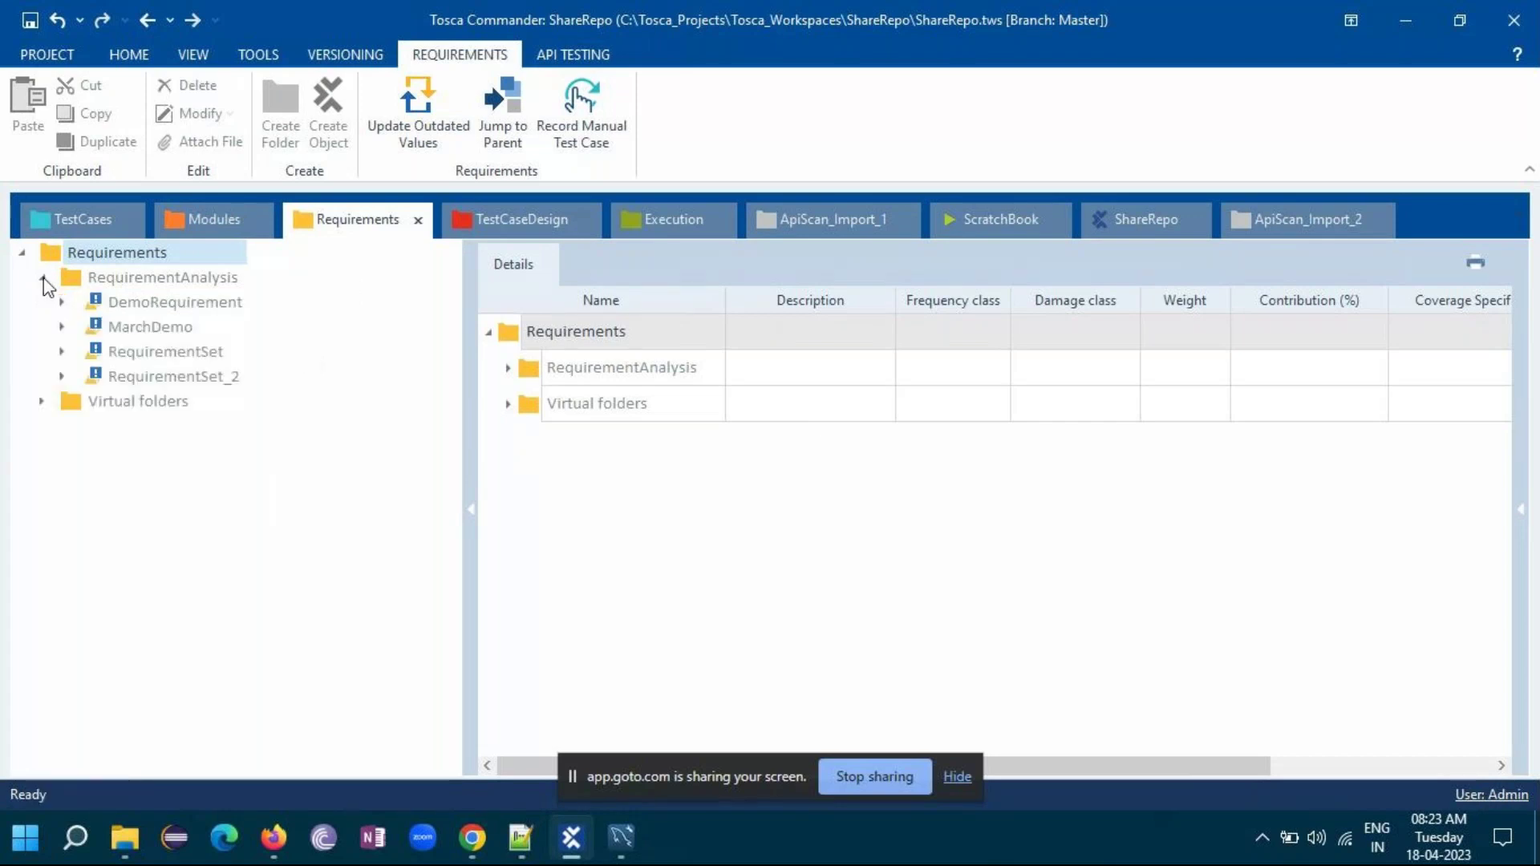
left_click(132, 330)
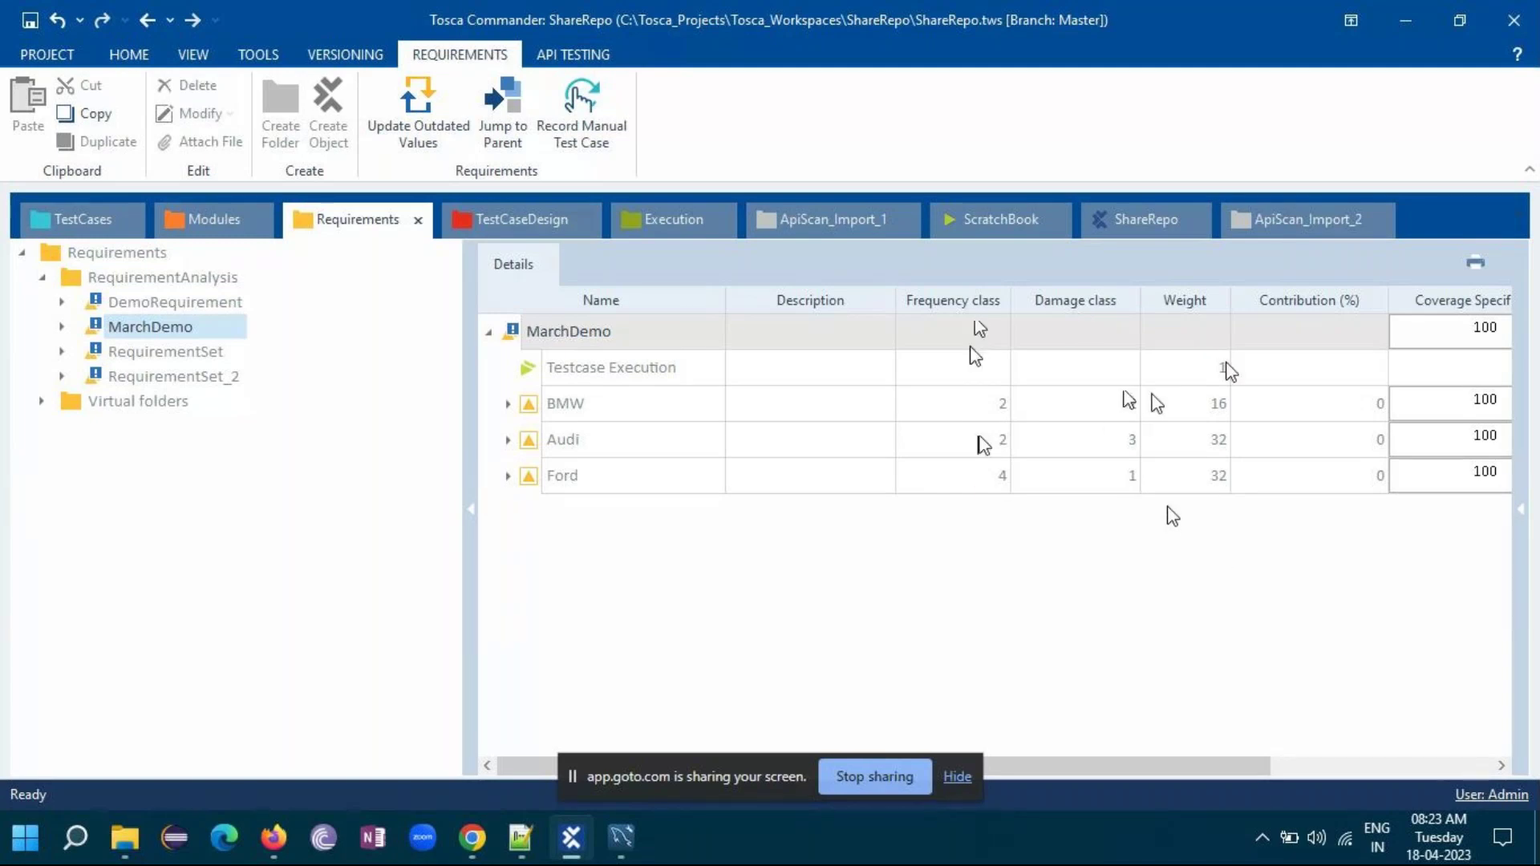
- Update the outdated values of the MarchDemo requirement set and review its contribution and coverage columns
left_click(393, 104)
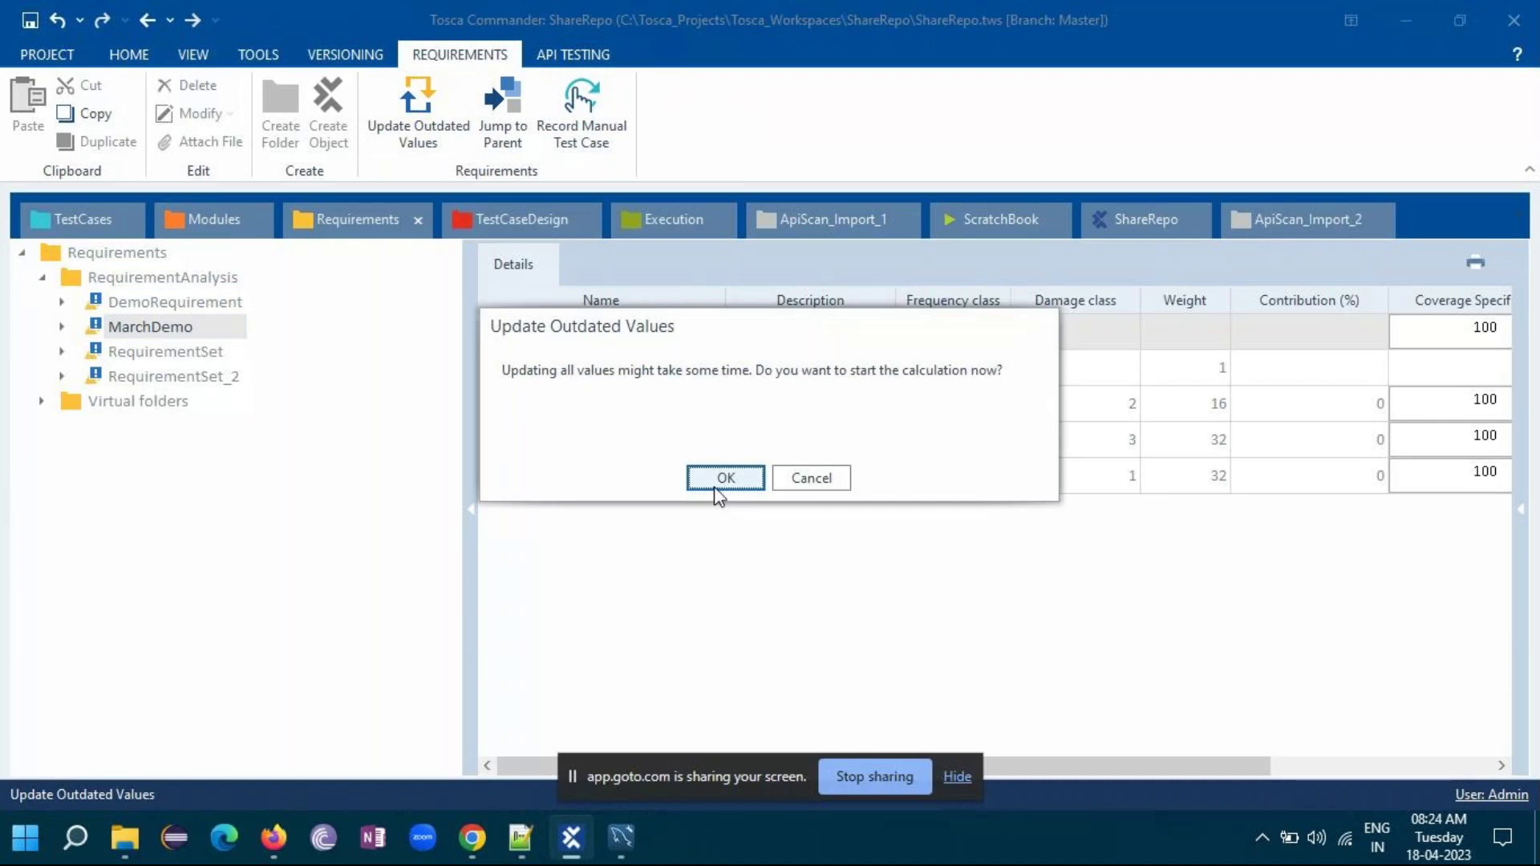
left_click(718, 486)
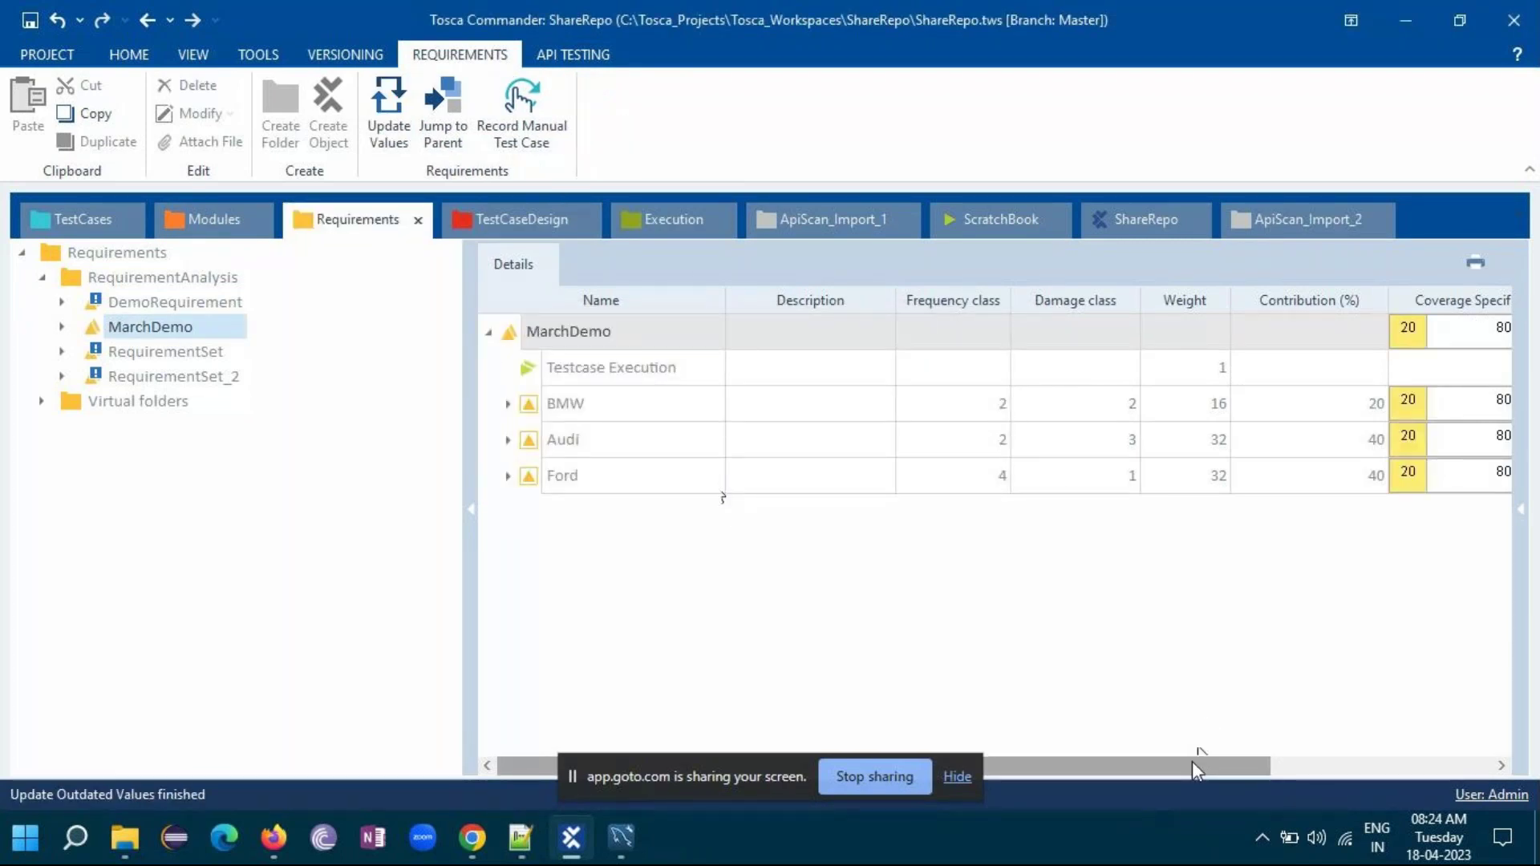
left_click_drag(1217, 762, 1103, 777)
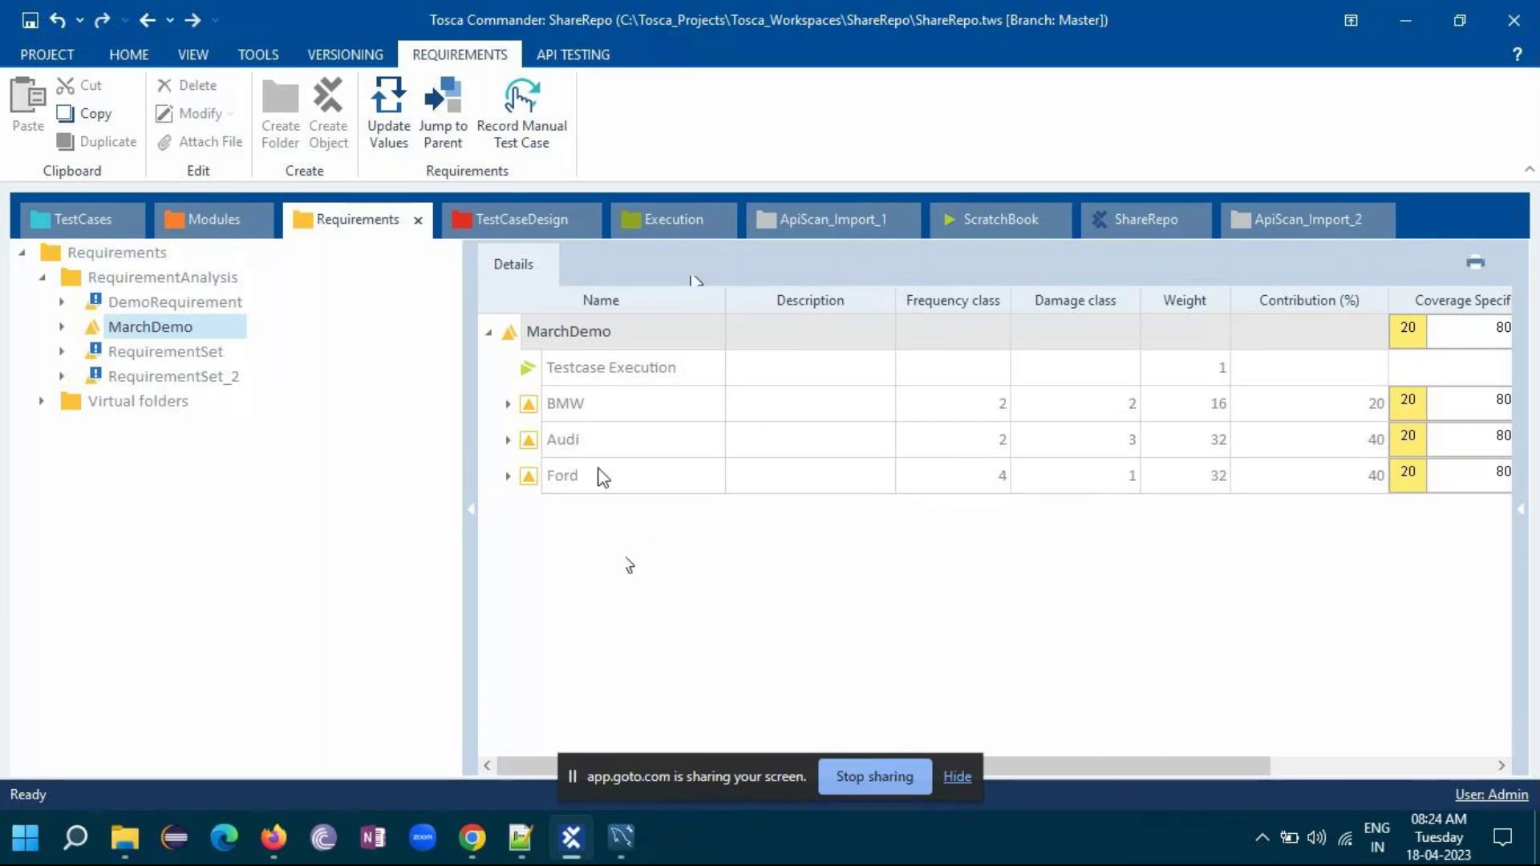
- Examine the Vehicle Insurance TestSheet in TestCaseDesign, including its attributes, the Audi instance's Make value and the Instances node
left_click(517, 219)
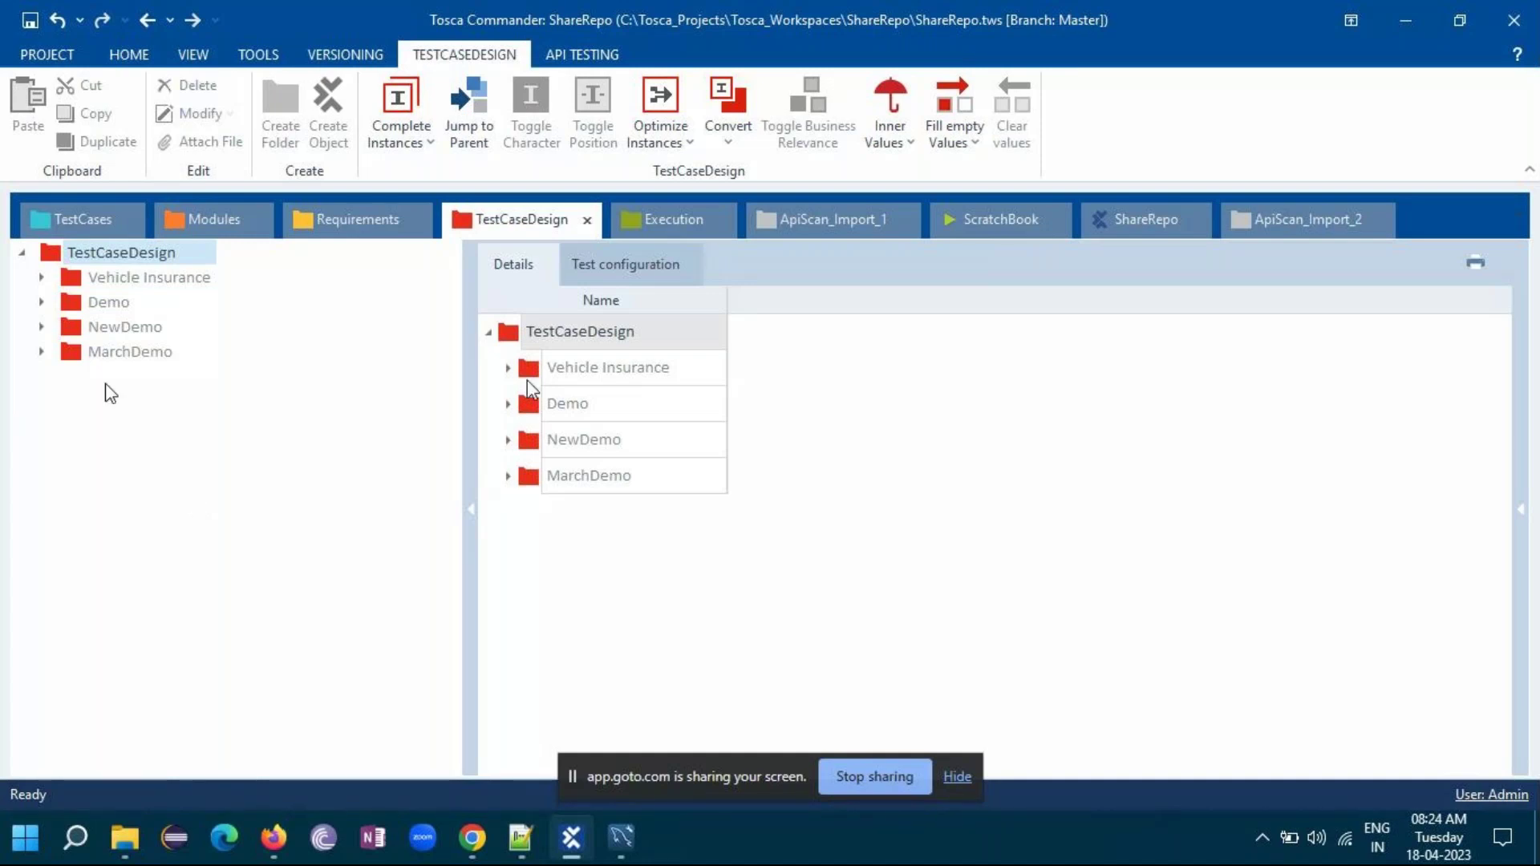
left_click(95, 281)
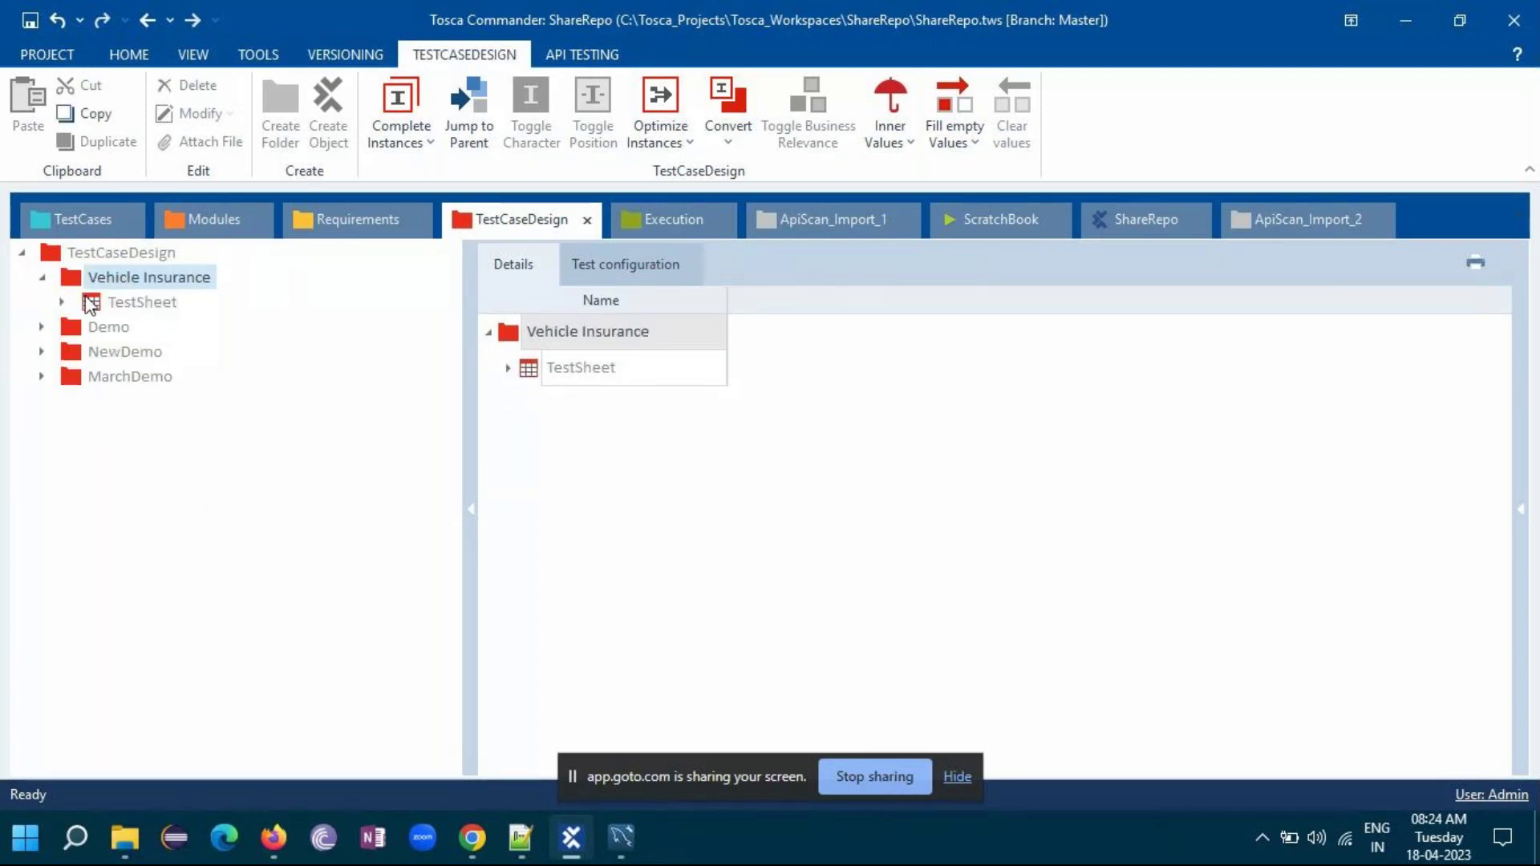
left_click(100, 304)
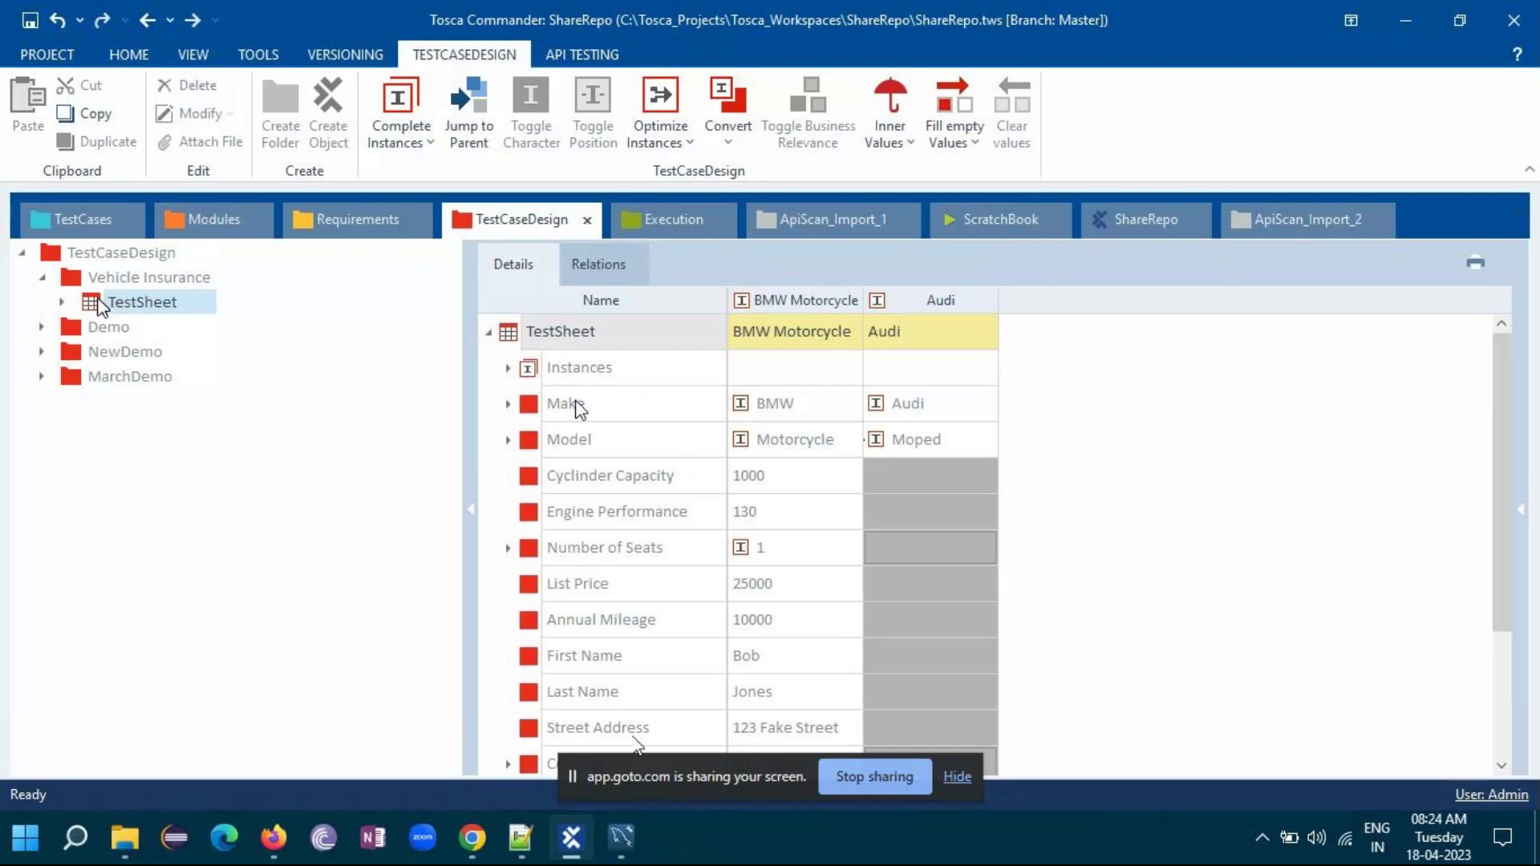
left_click(966, 401)
left_click(989, 406)
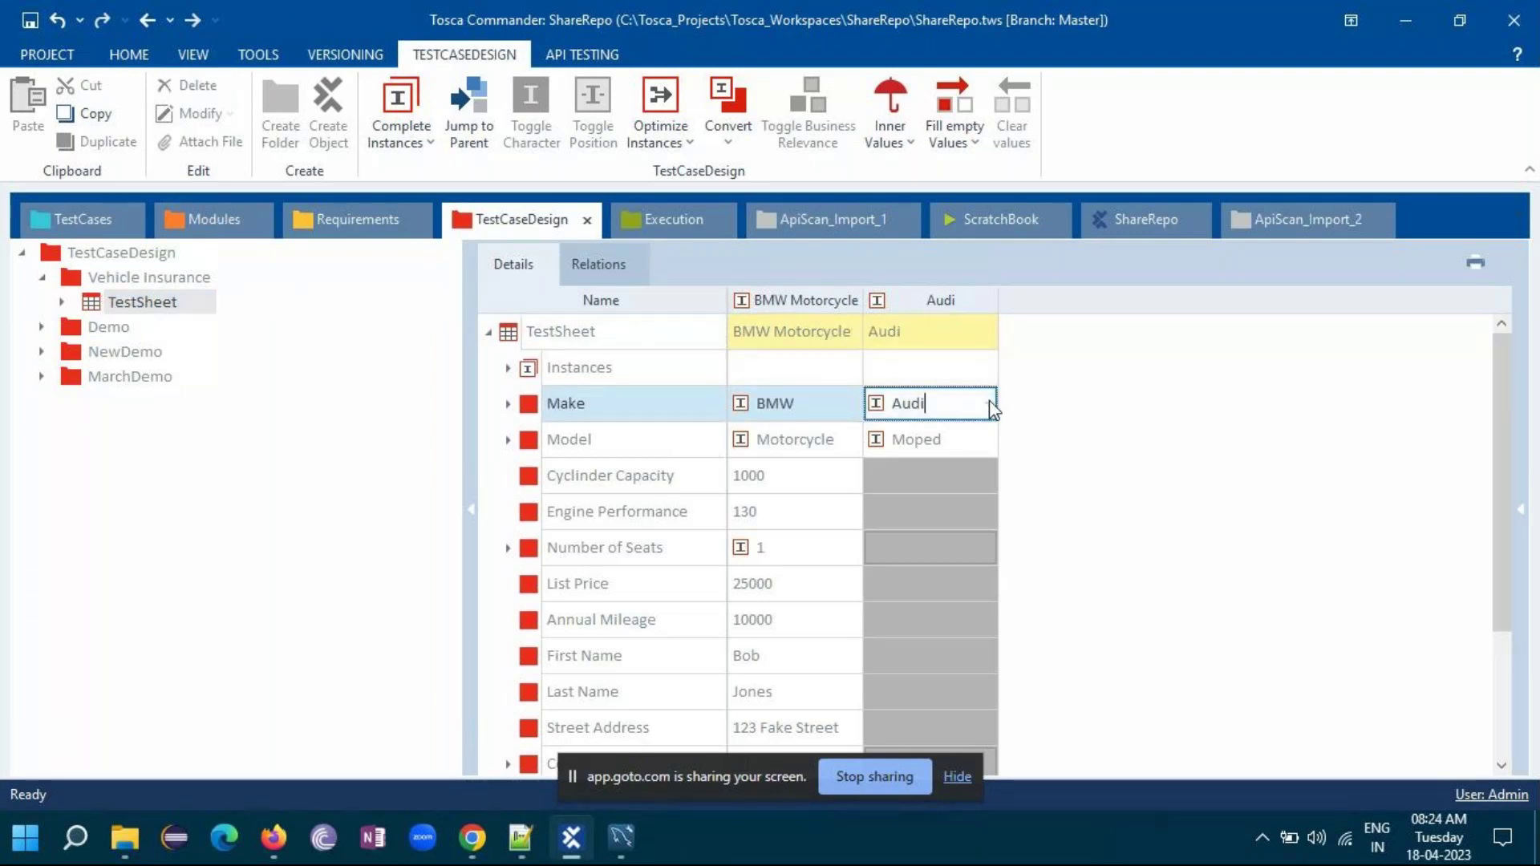
left_click(56, 303)
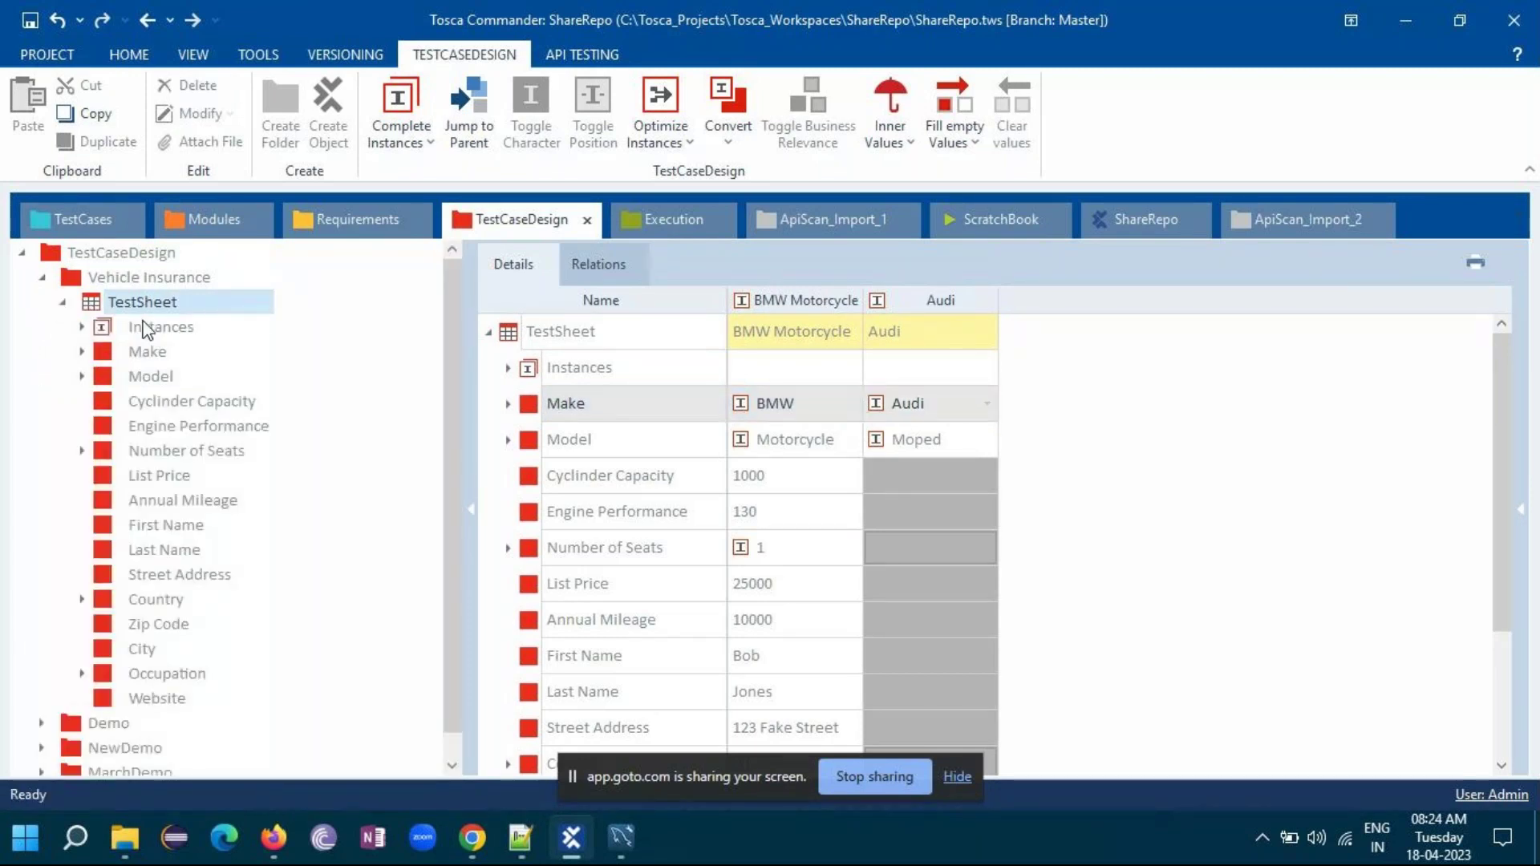
left_click(150, 327)
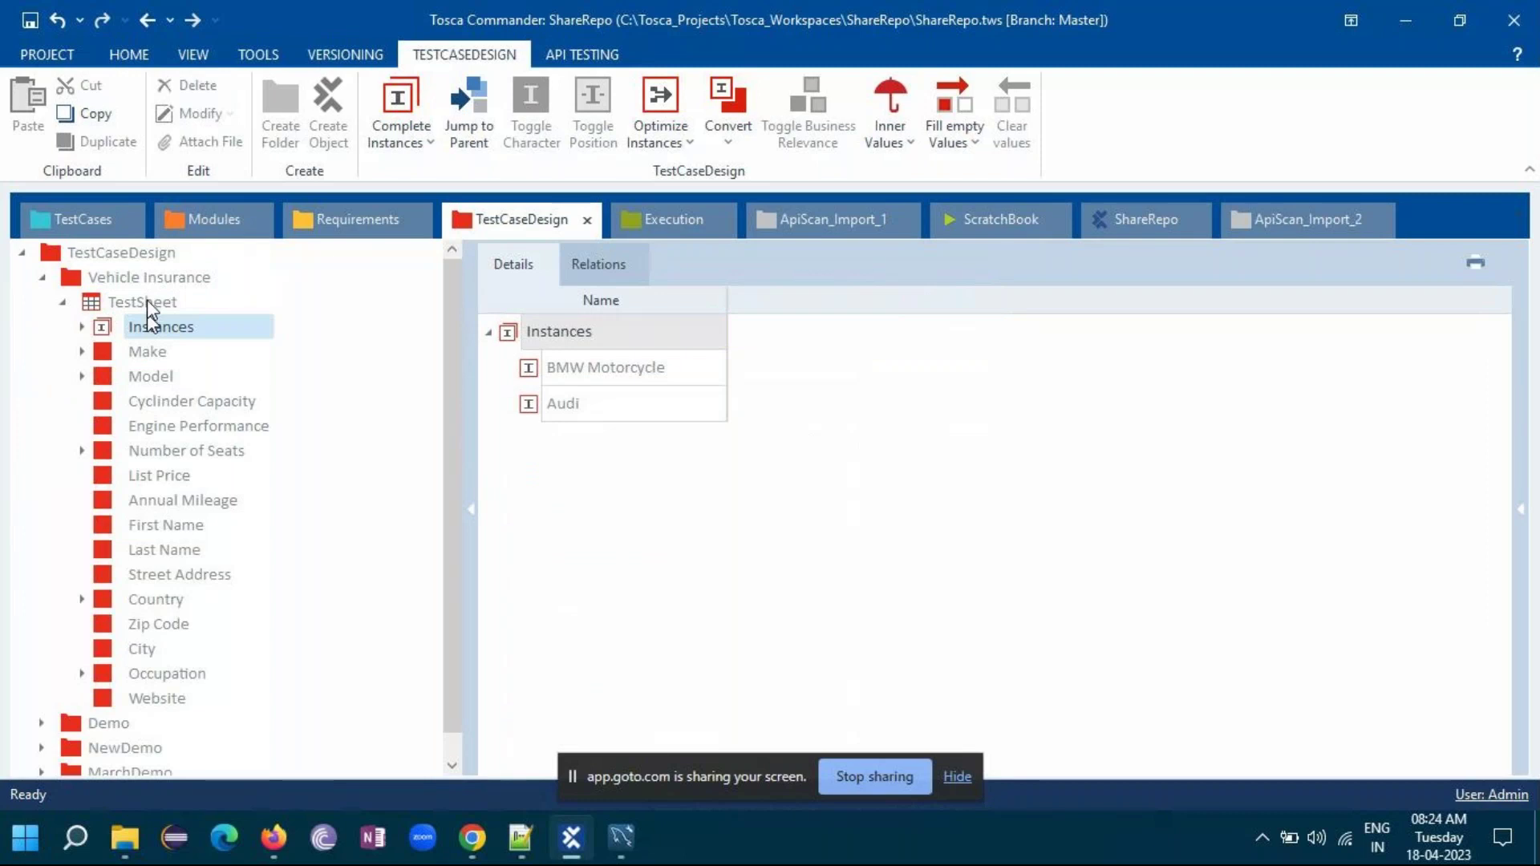
- Check out the Vehicle Insurance TestSheet and select Audi from the Make values for the Audi instance
left_click(146, 301)
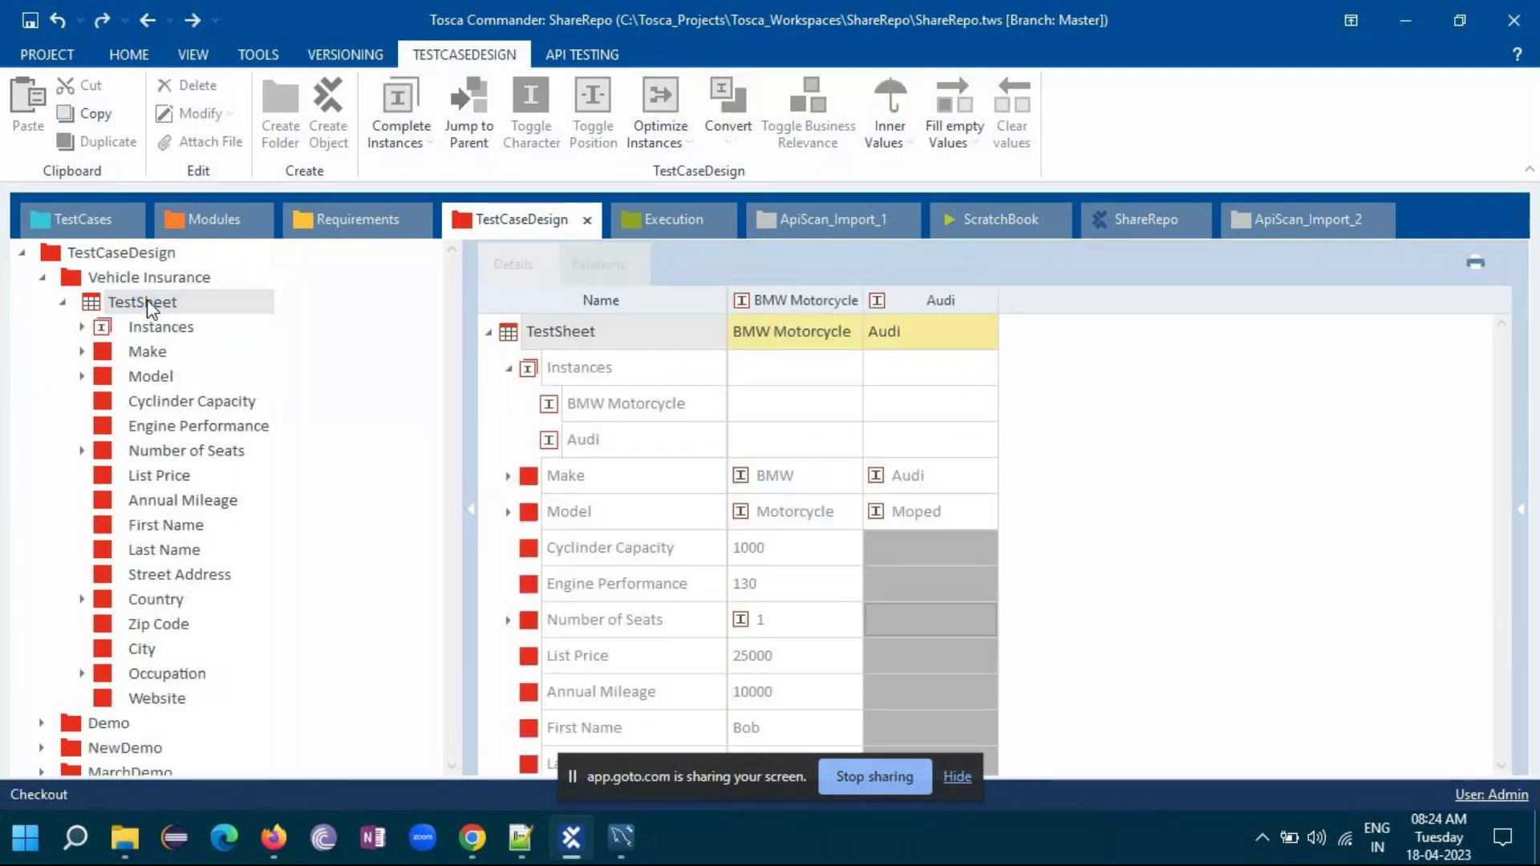
left_click(507, 370)
left_click(939, 411)
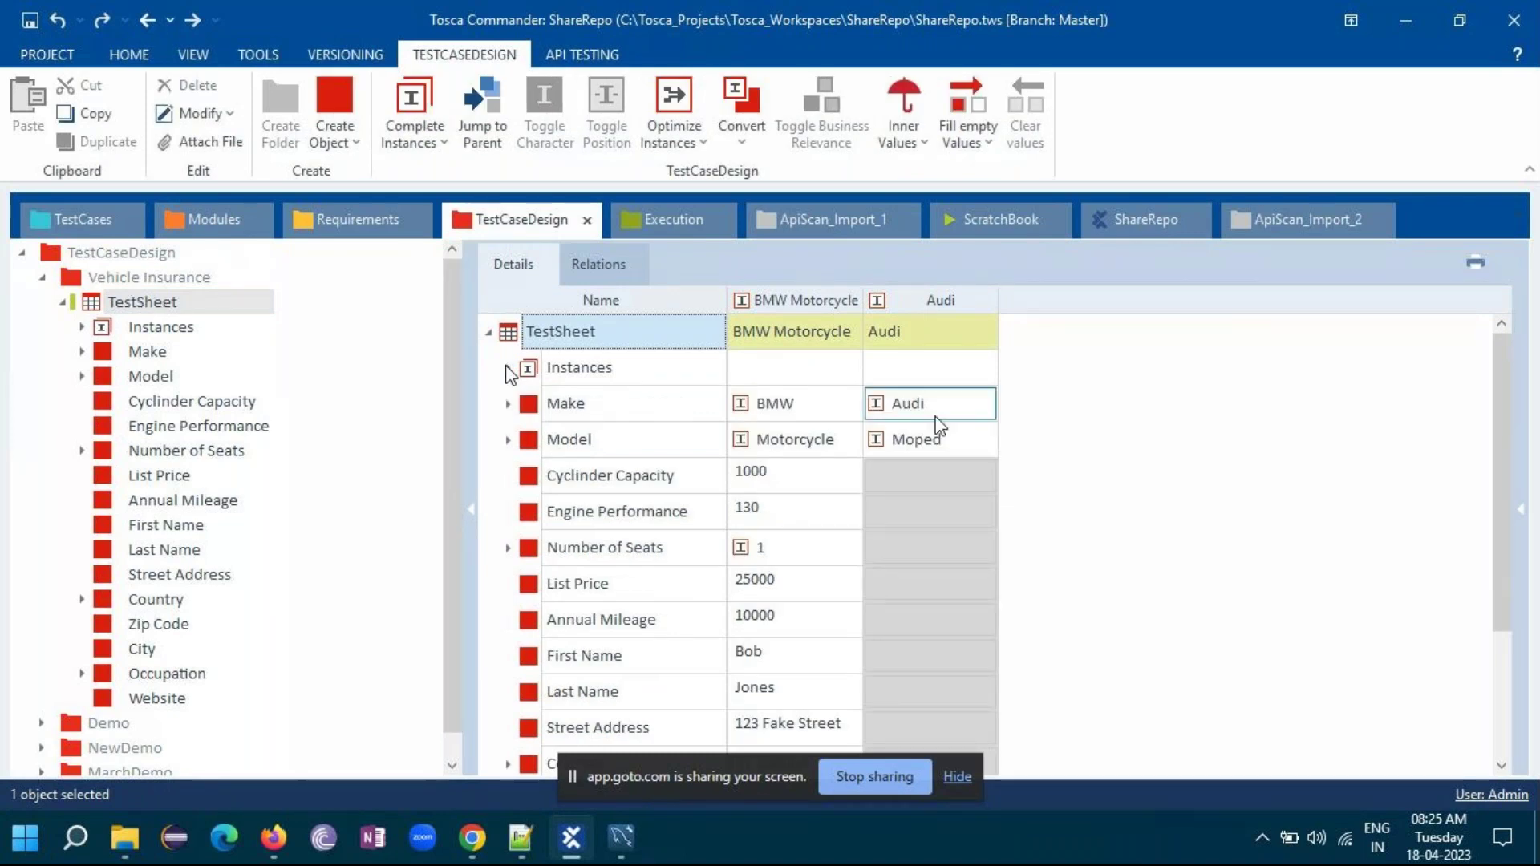
left_click(987, 401)
left_click(988, 403)
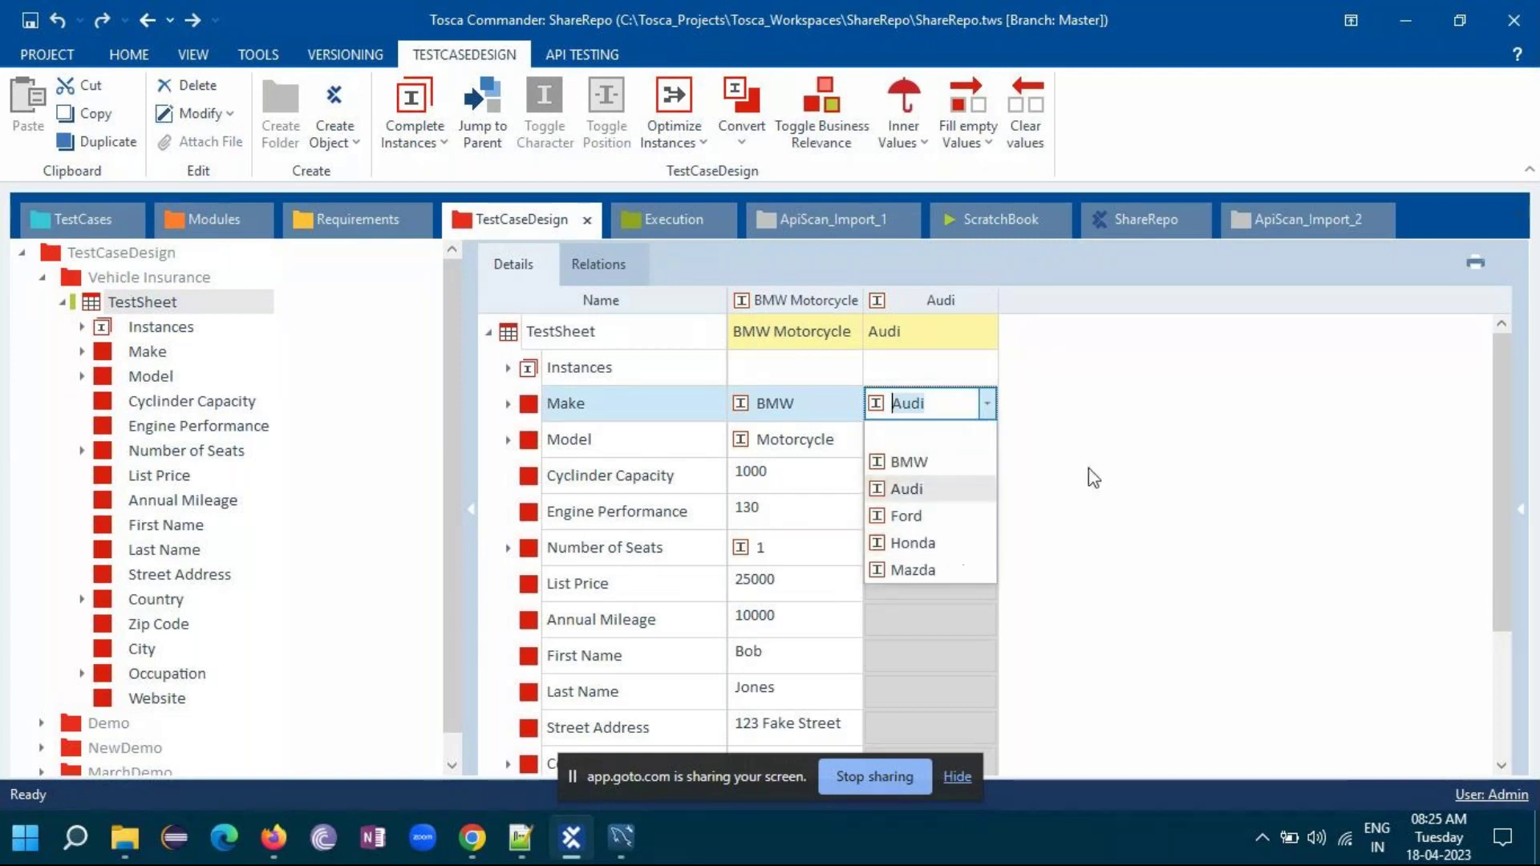
left_click(910, 488)
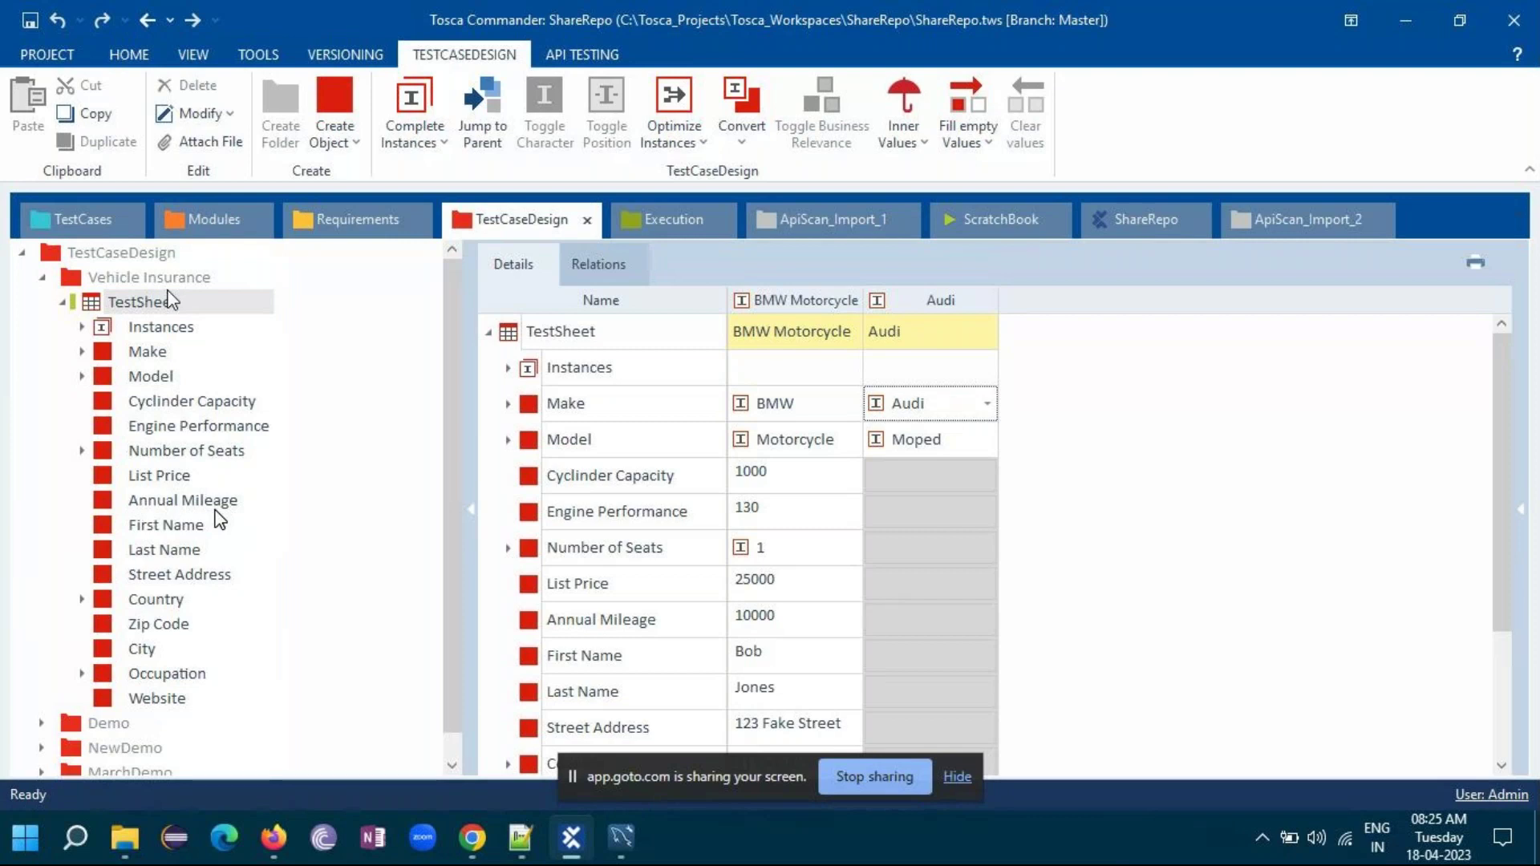
- Revisit the test cases section, and view the Testcase Execution list under ExecutionLists in the Execution section
left_click(80, 217)
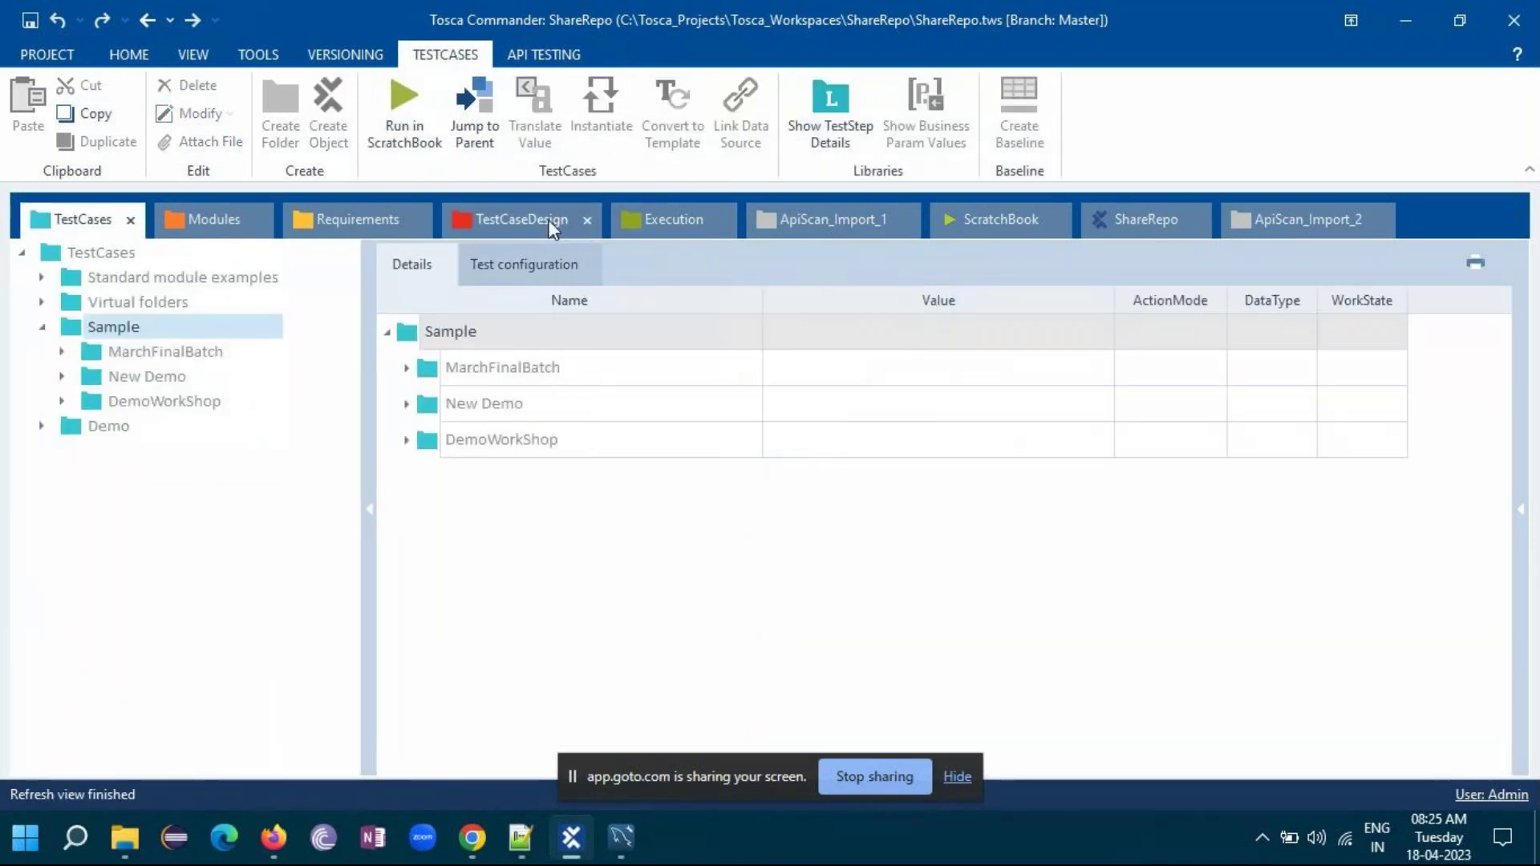
left_click(668, 222)
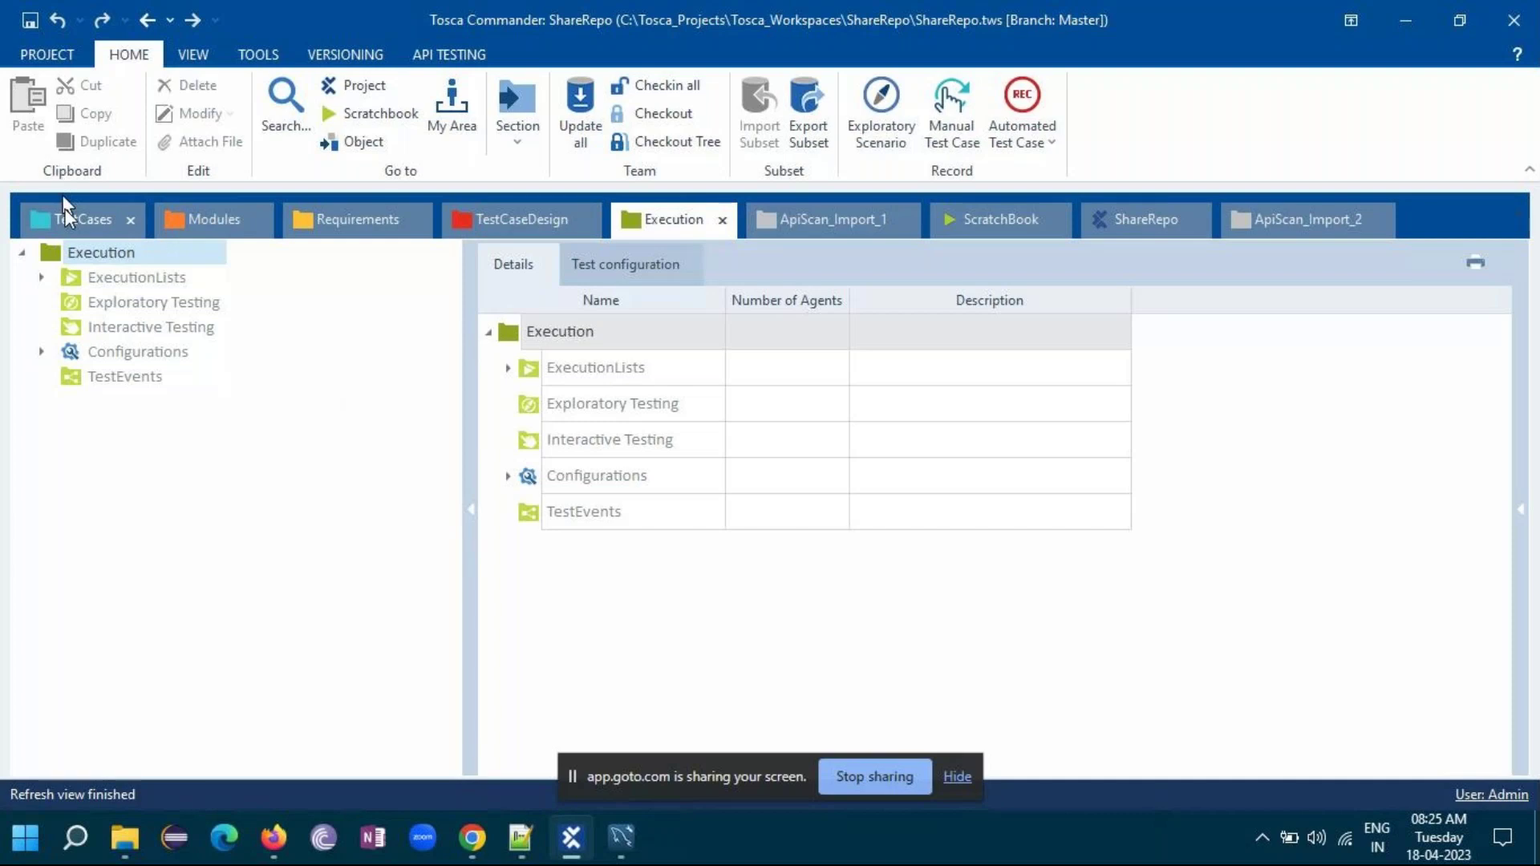
left_click(66, 228)
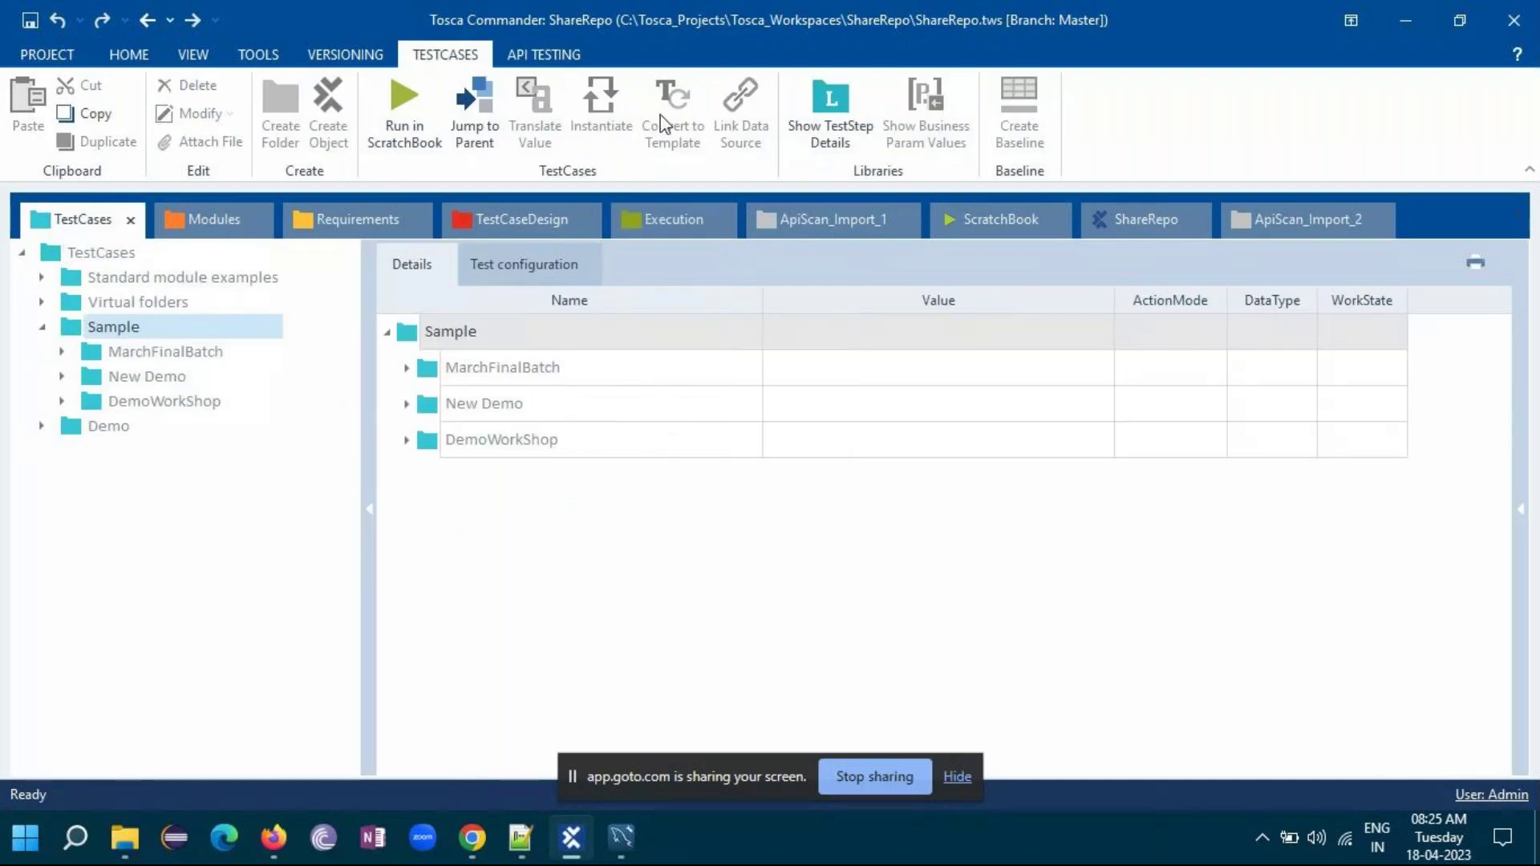
left_click(656, 211)
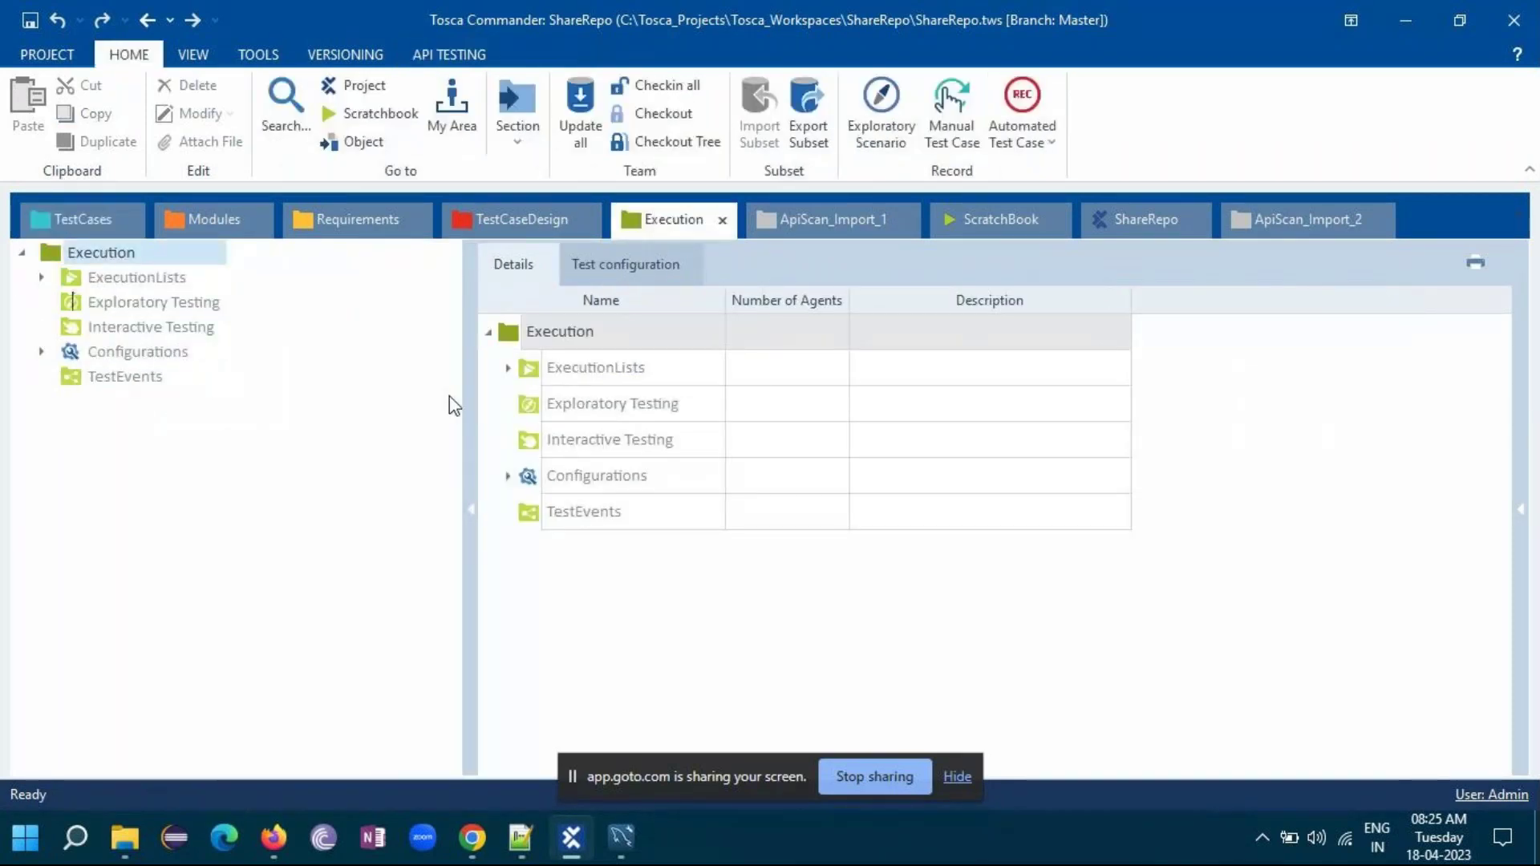
left_click(42, 277)
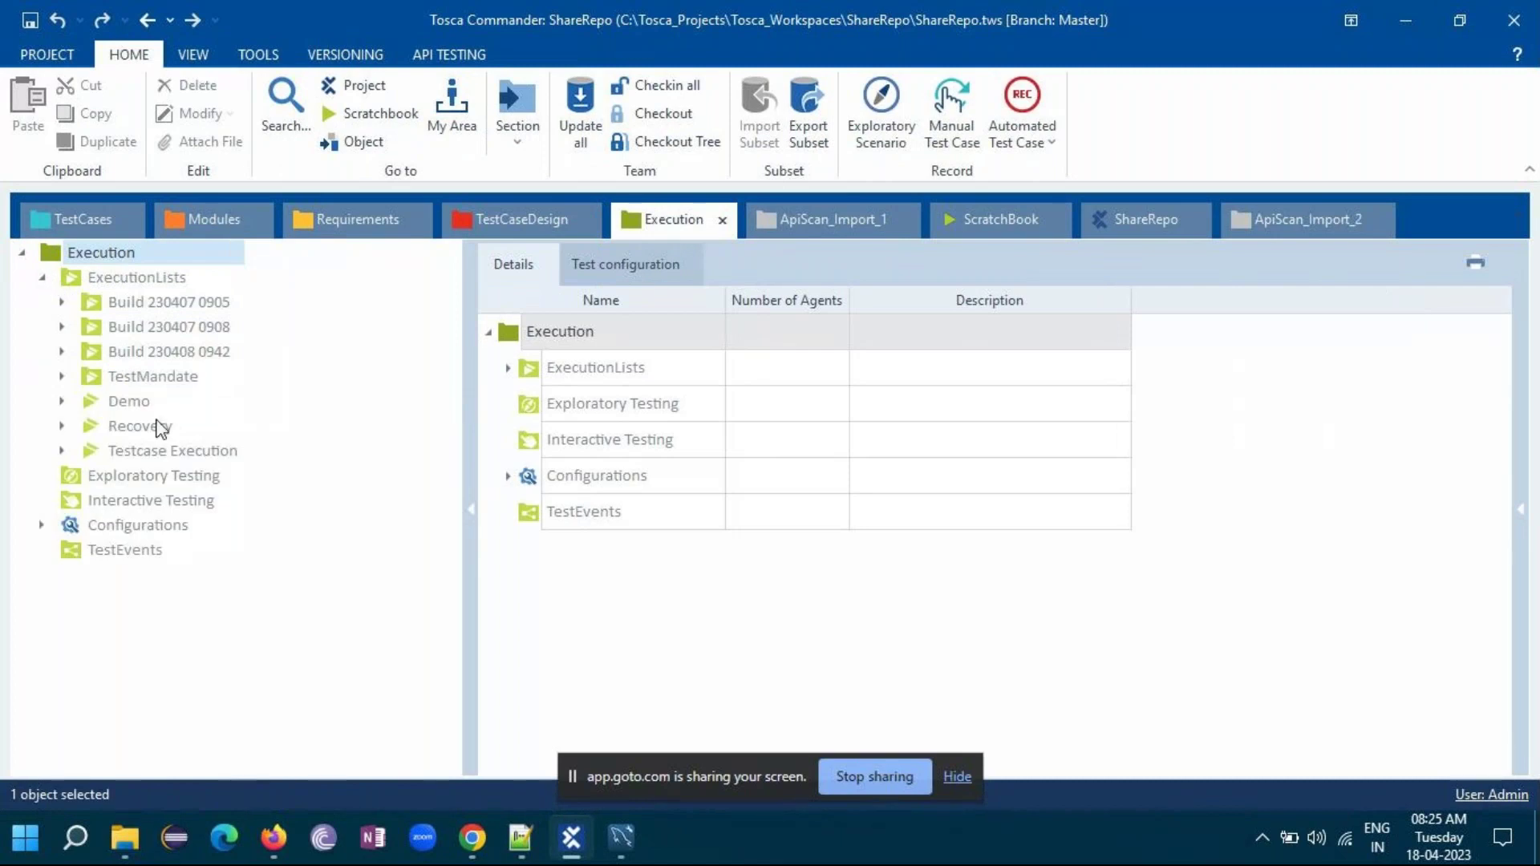
left_click(142, 451)
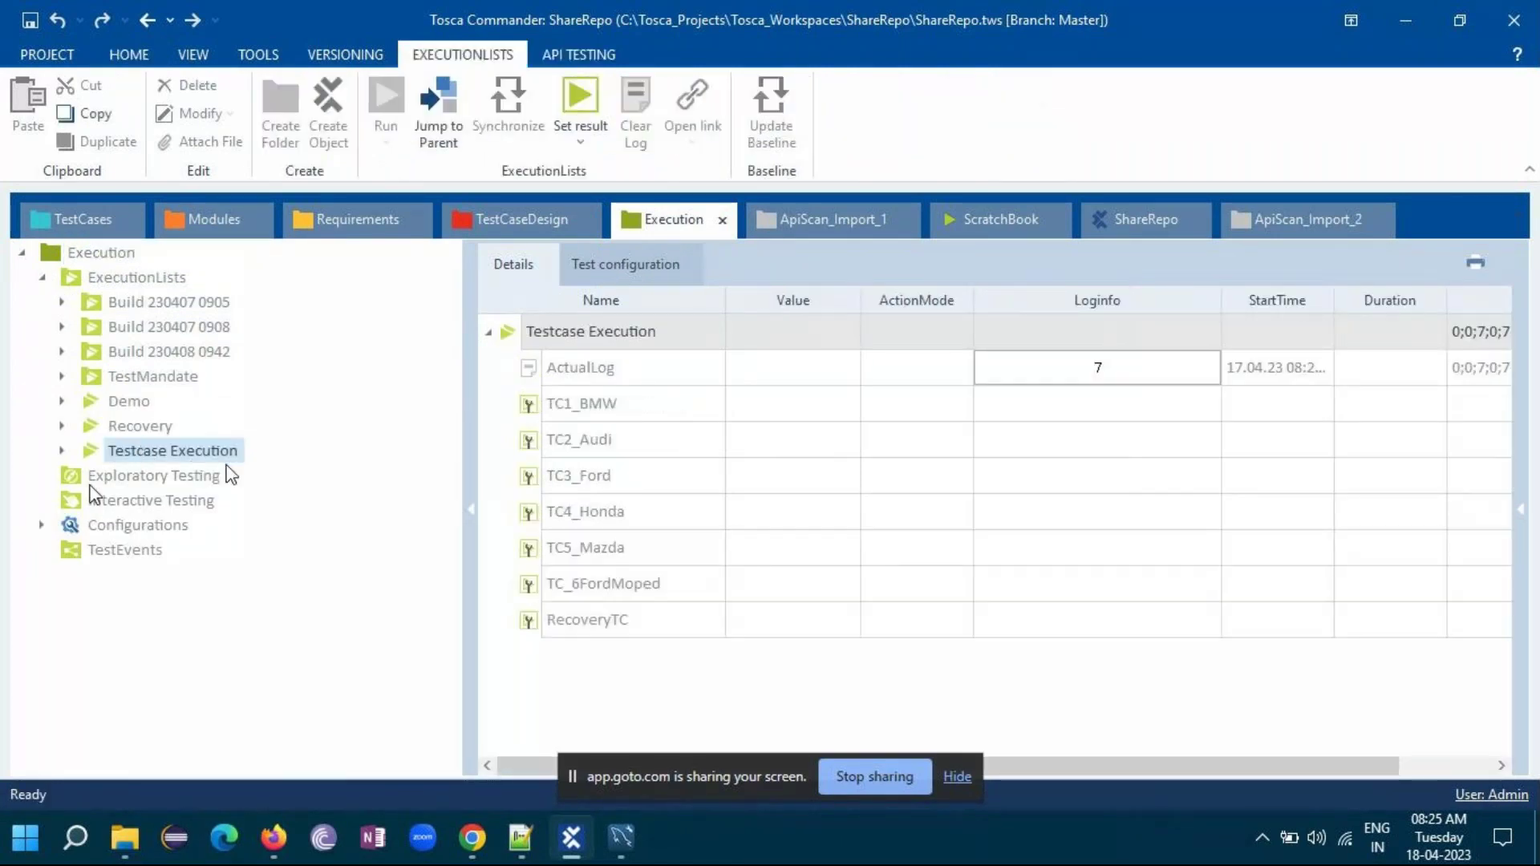
- Review the TestMandate execution folder, inspecting the test case results under each of the two testers' mandates
left_click(140, 379)
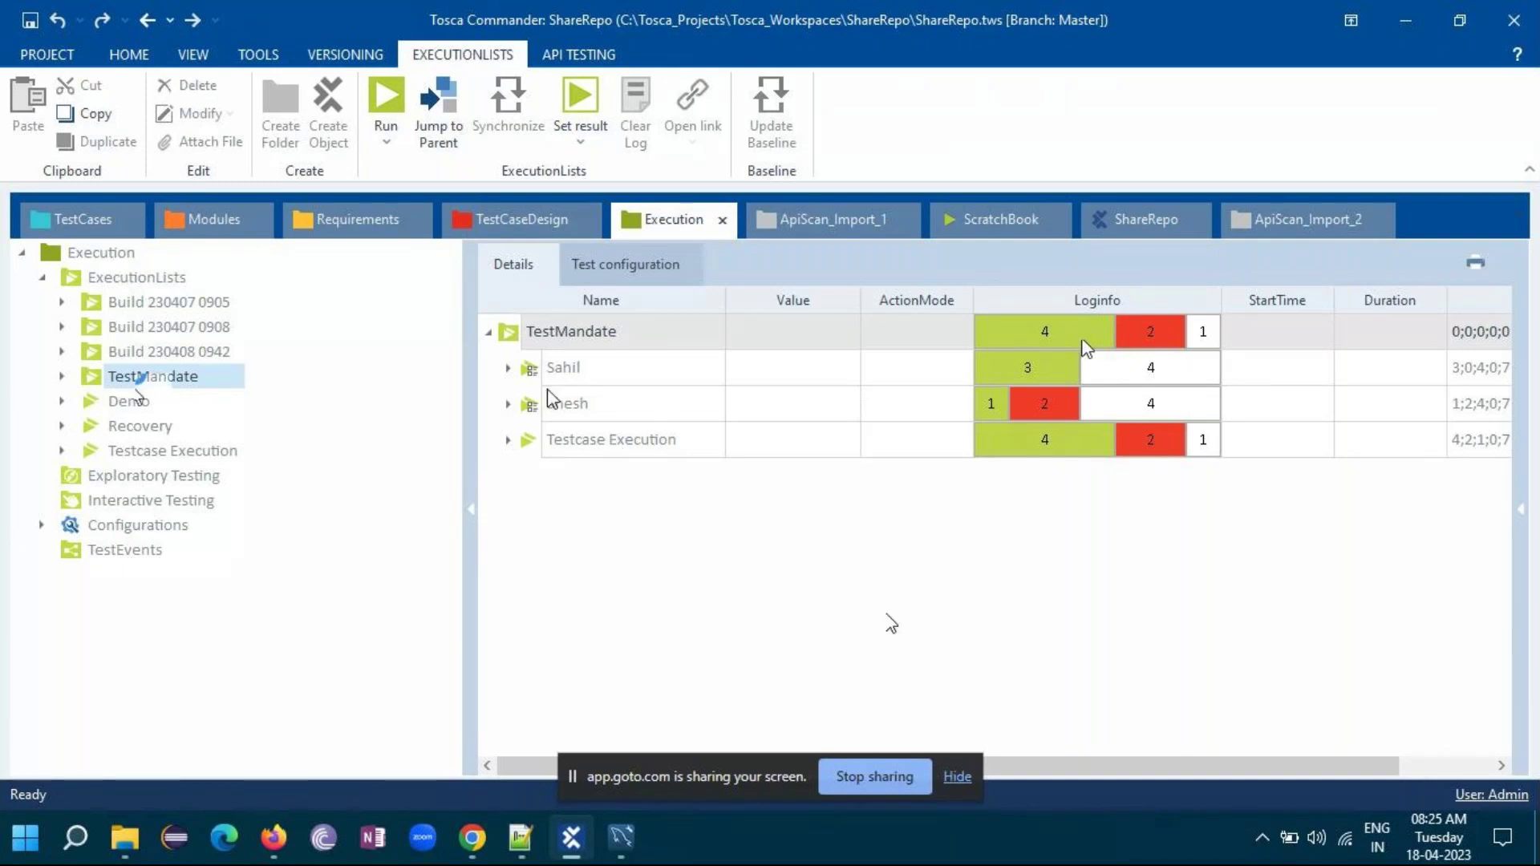
left_click(508, 367)
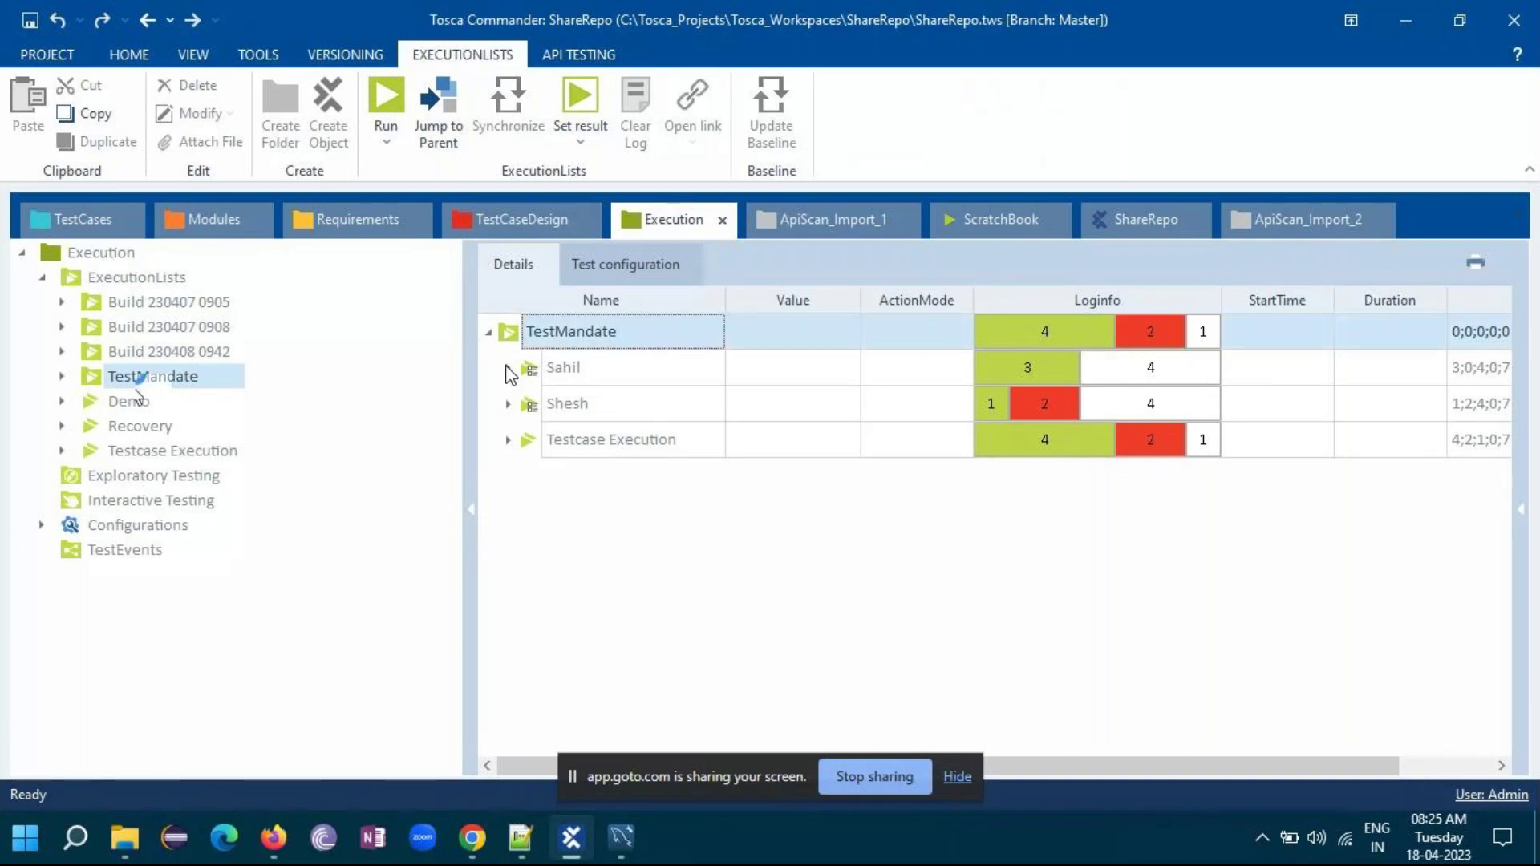
left_click(530, 440)
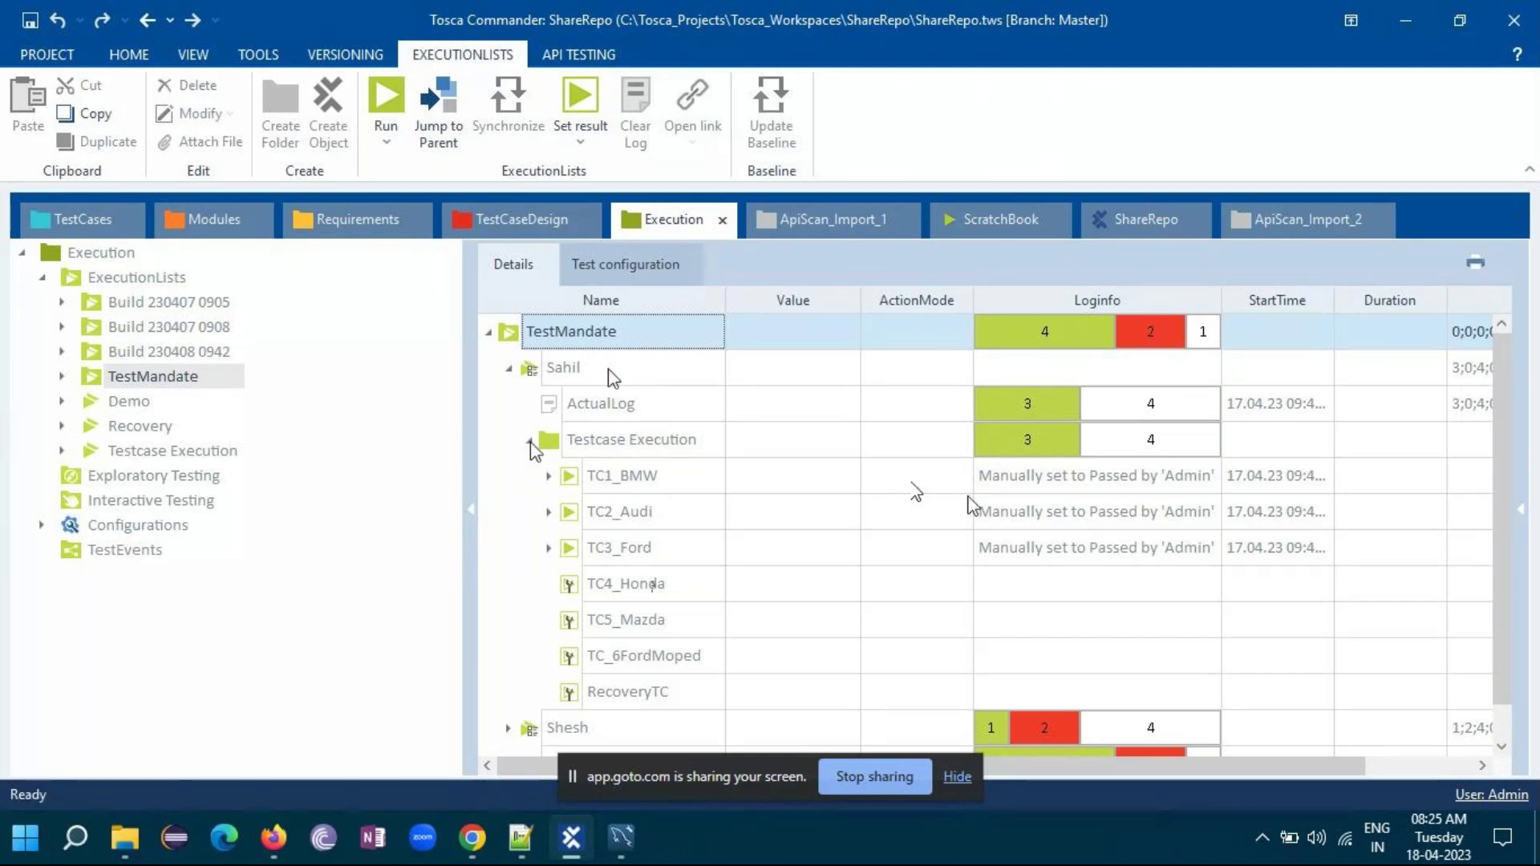
left_click(508, 369)
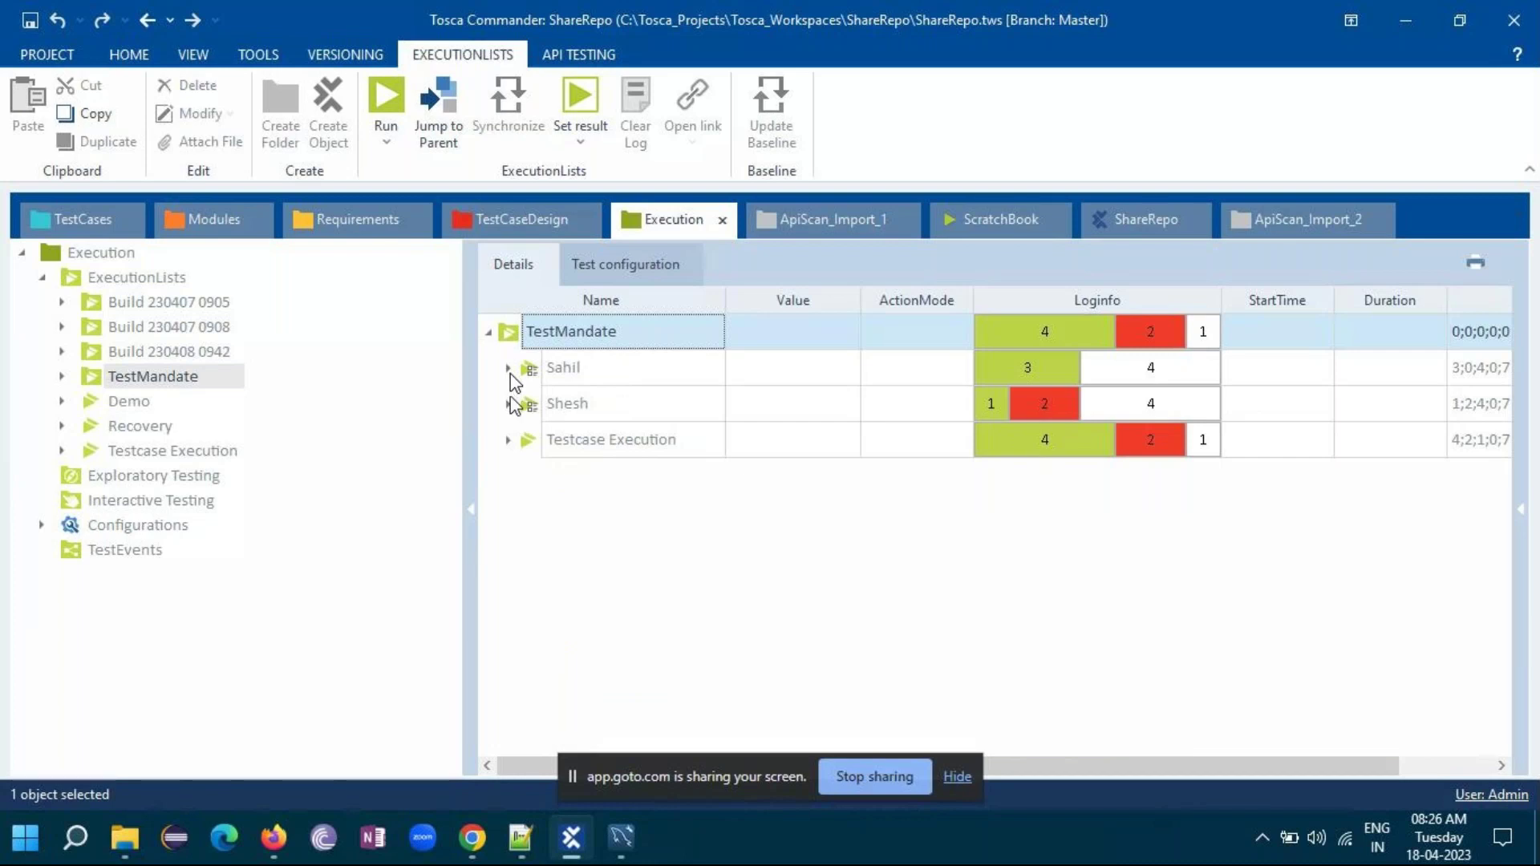
left_click(508, 404)
left_click(526, 473)
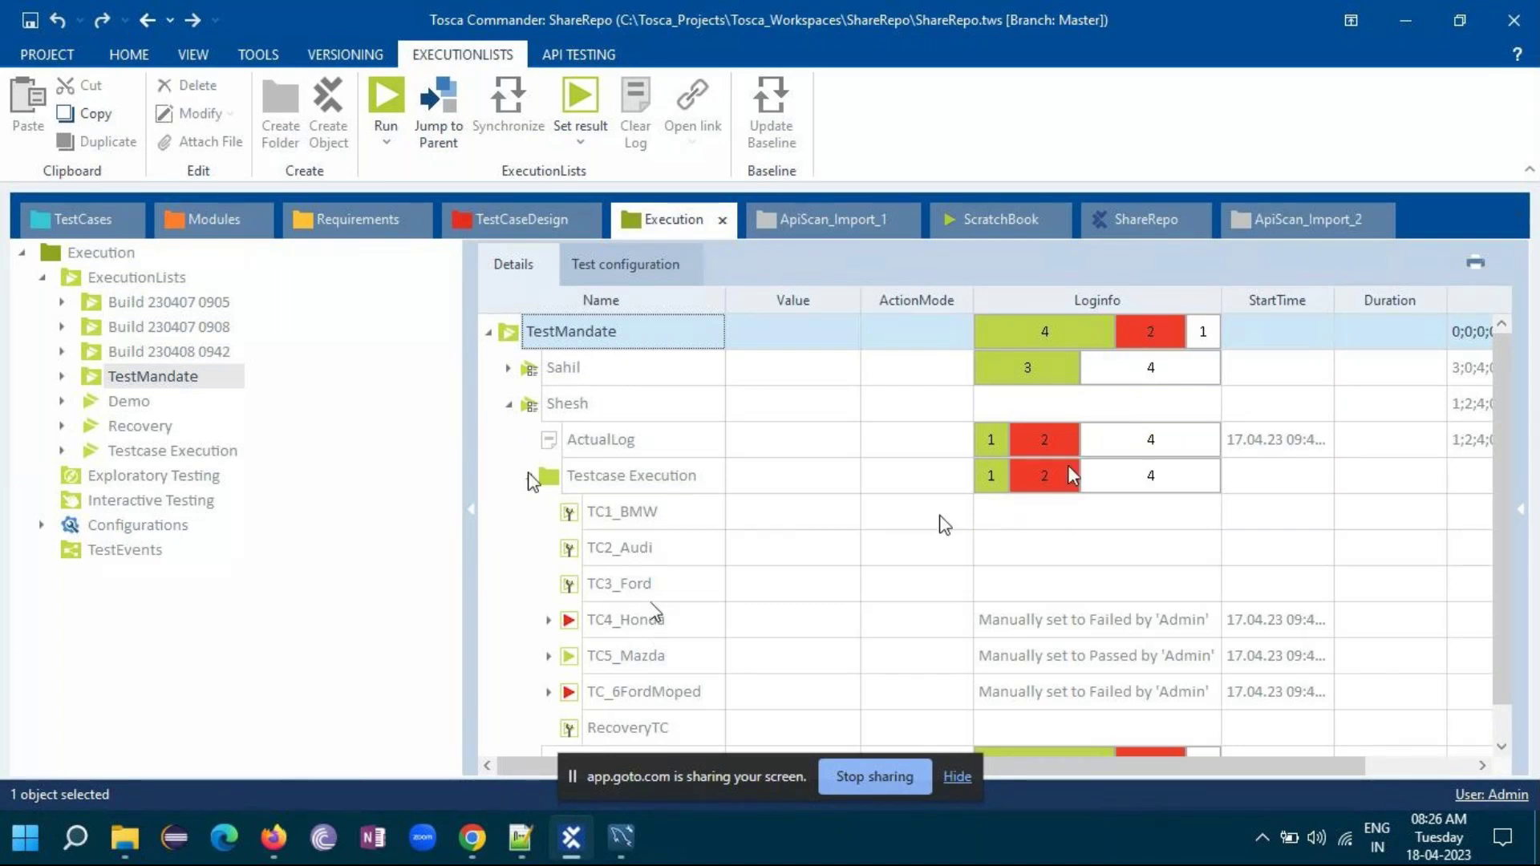
left_click(508, 404)
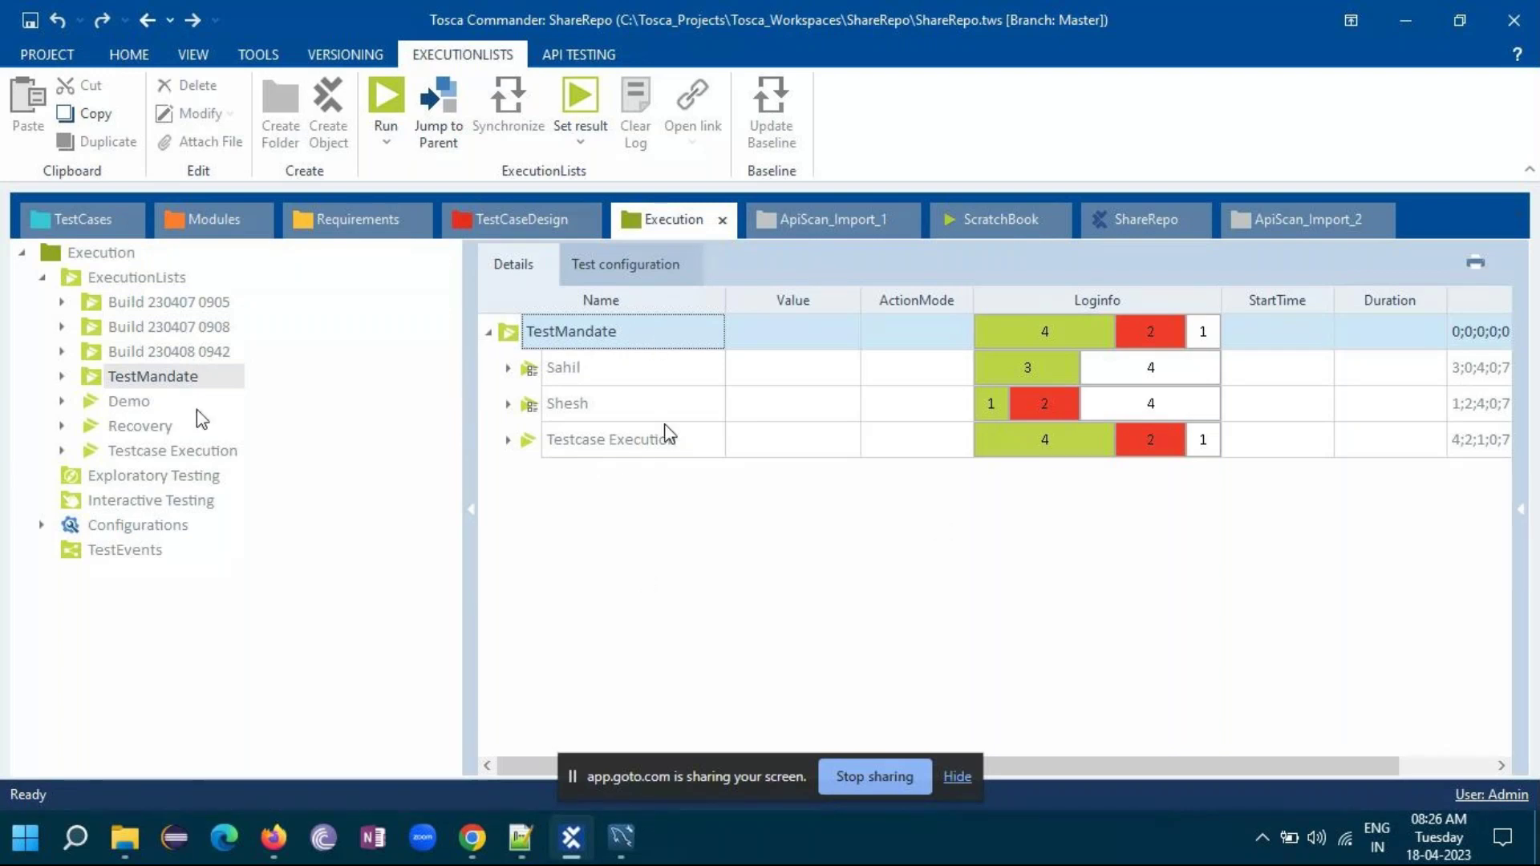
- Print the TestMandate report "ExecutionEntries with ActualLog" in Adobe PDF format as export in Downloads, replacing the existing file
right_click(155, 377)
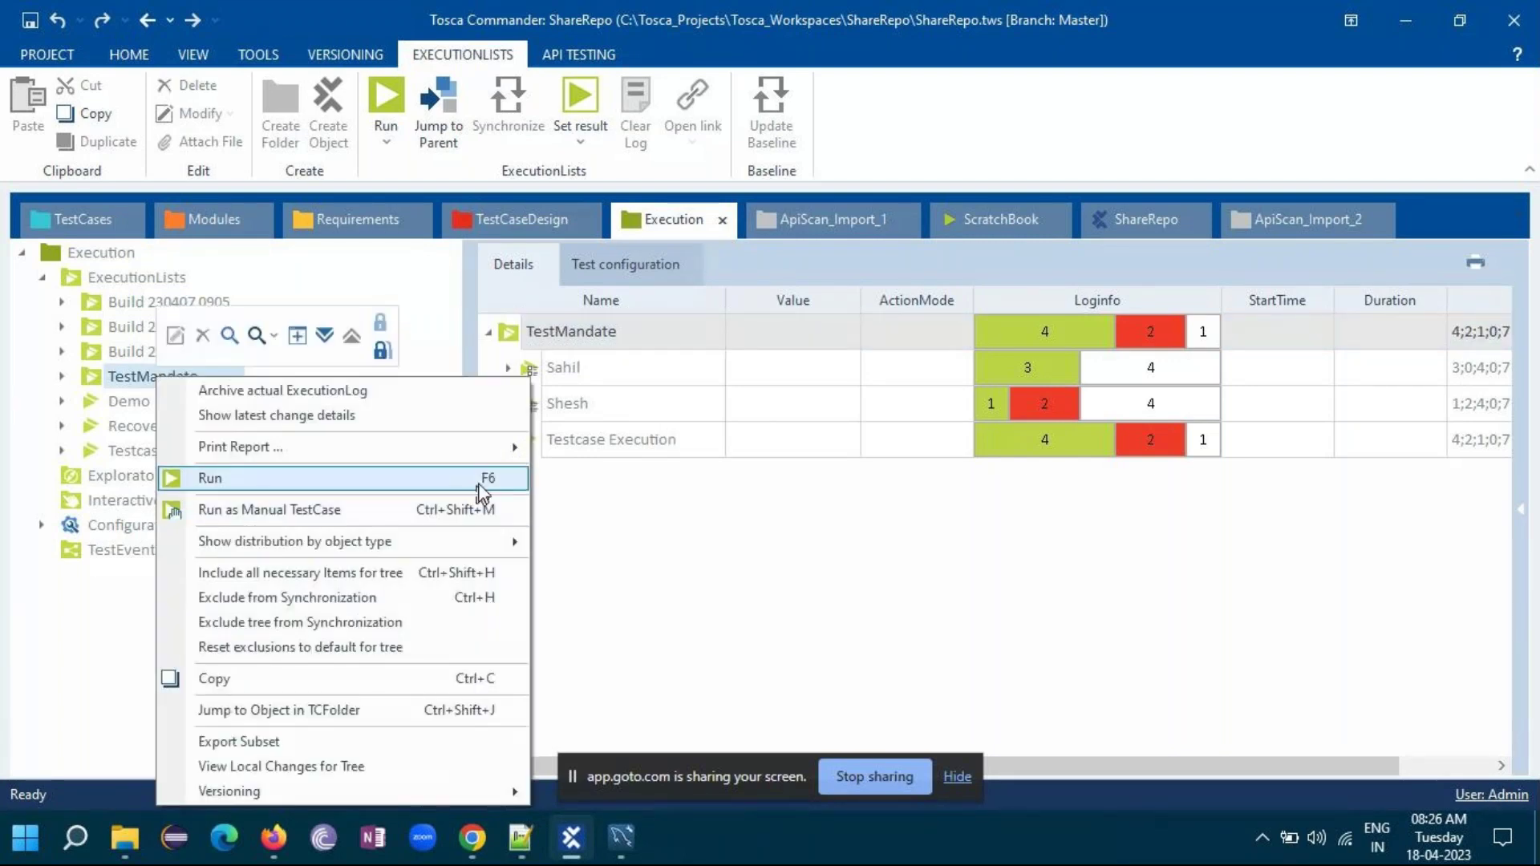
mouse_move(495, 456)
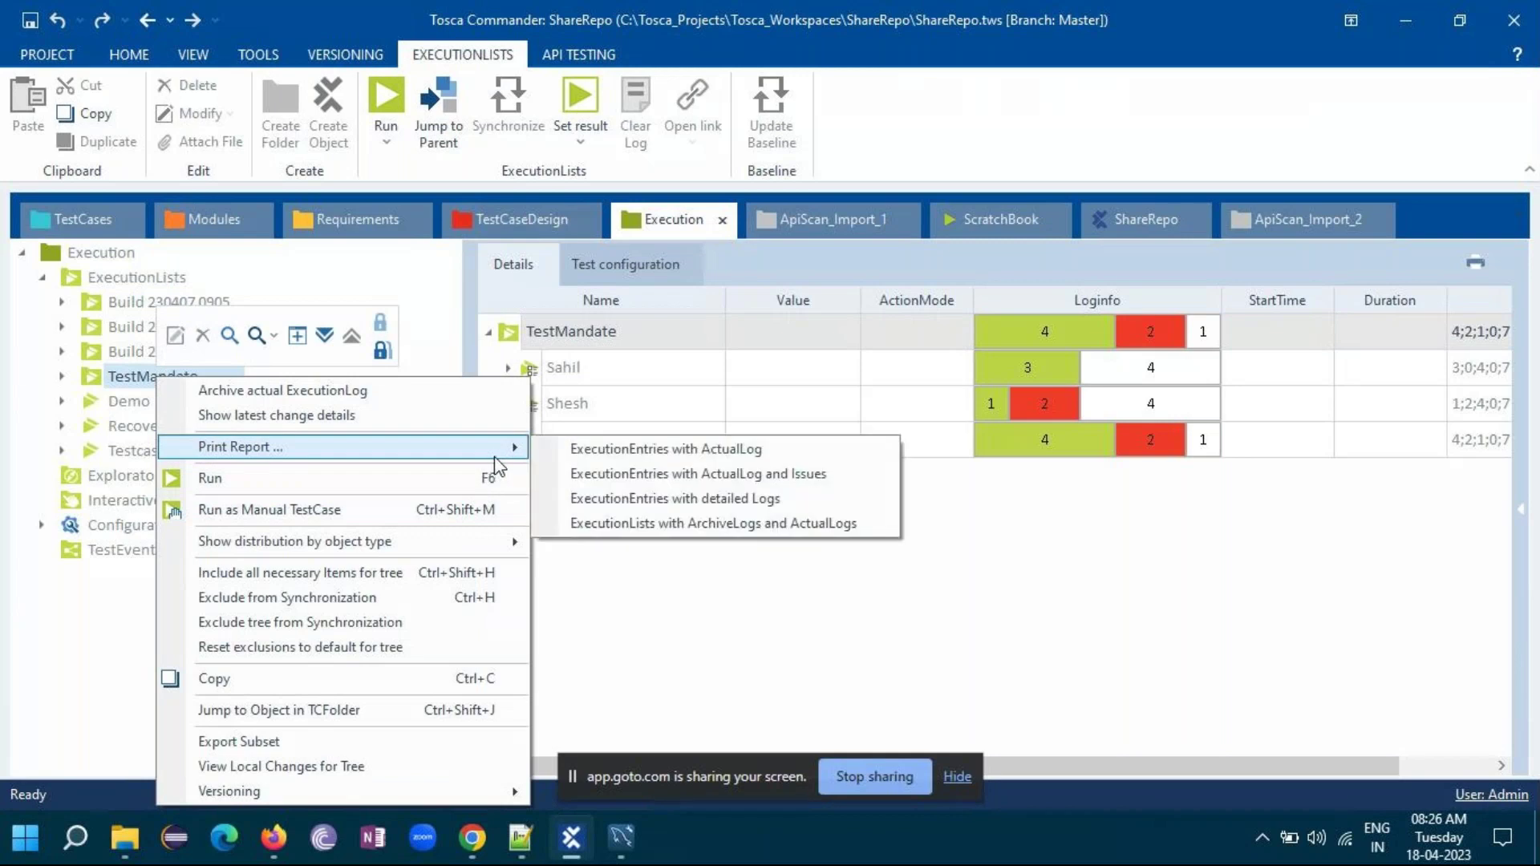
left_click(712, 449)
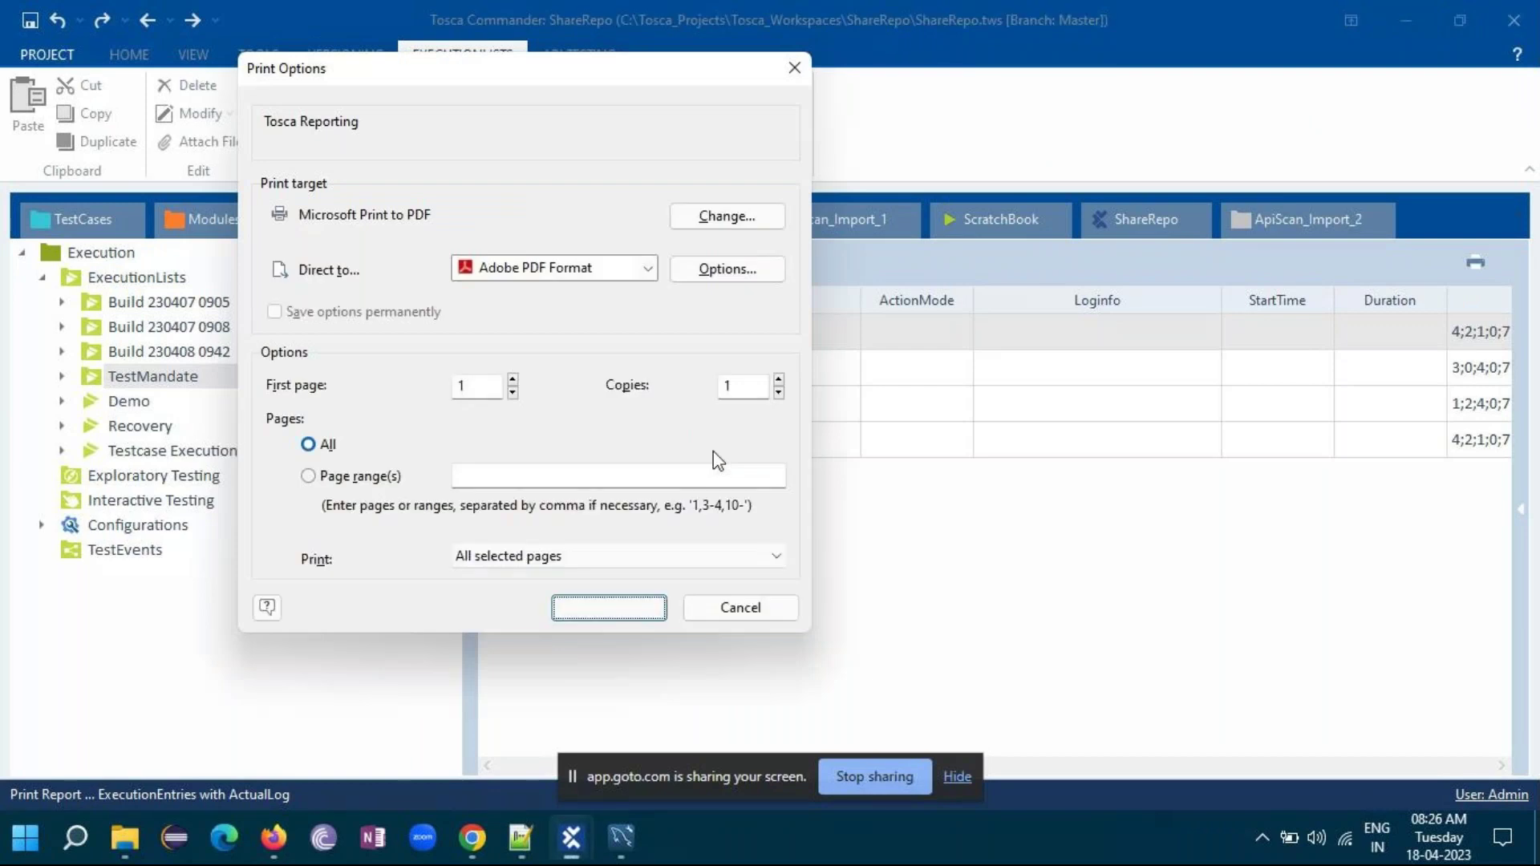
left_click(633, 612)
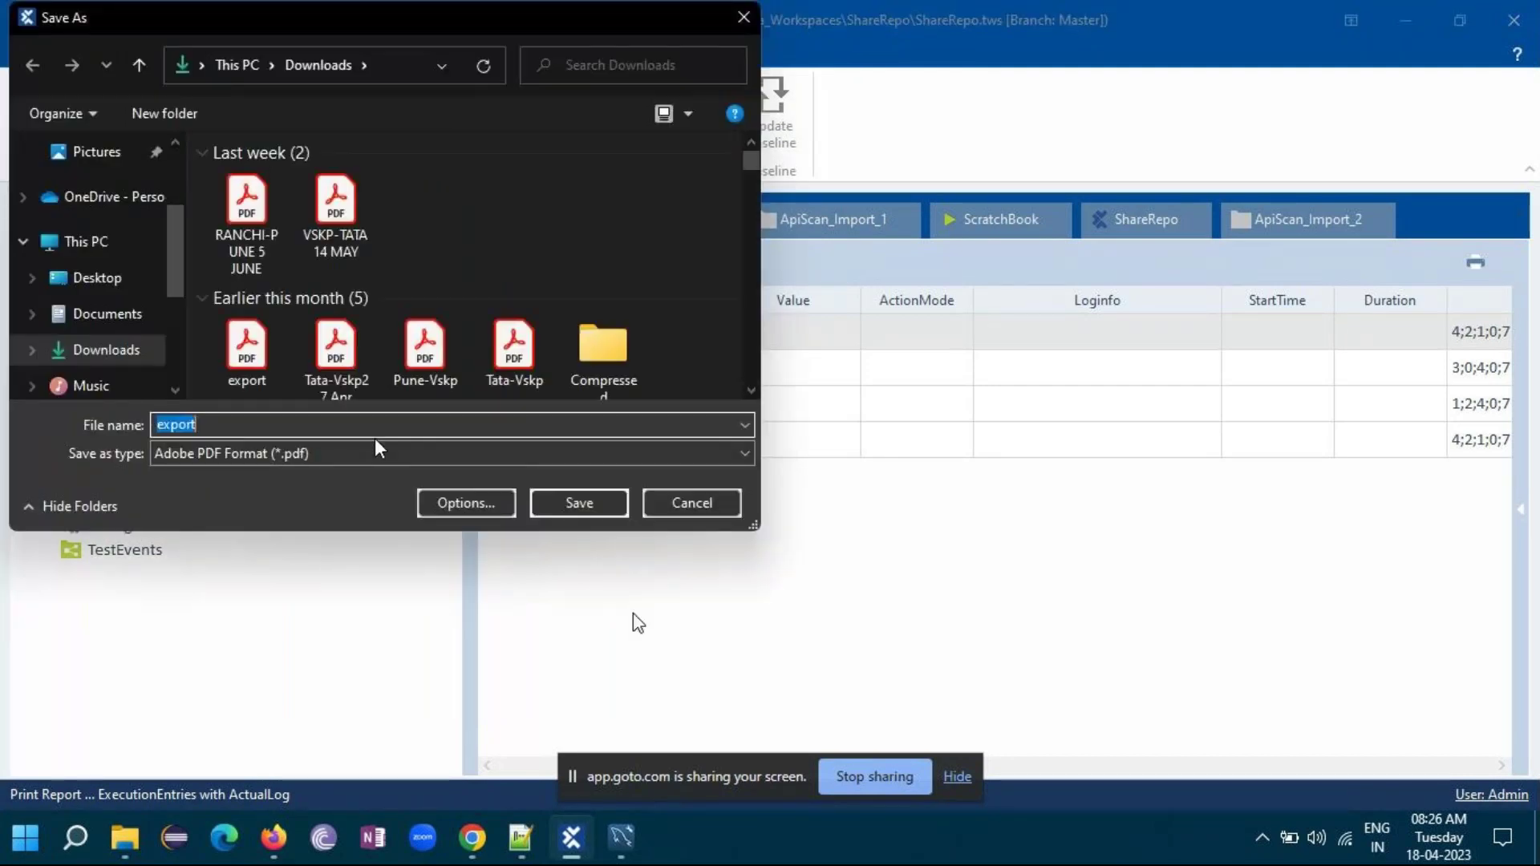
left_click(546, 506)
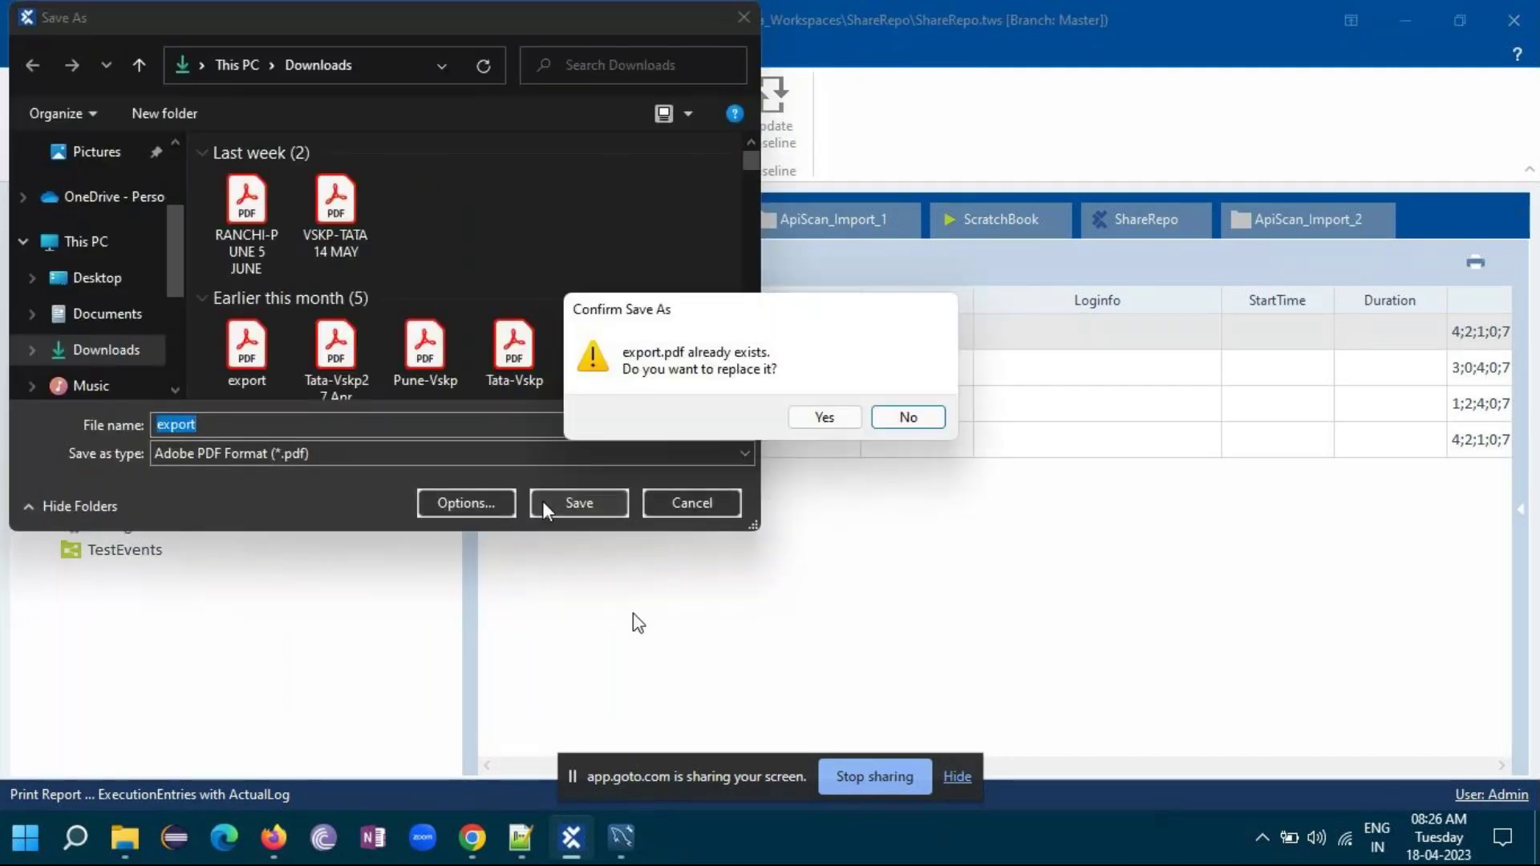
left_click(823, 418)
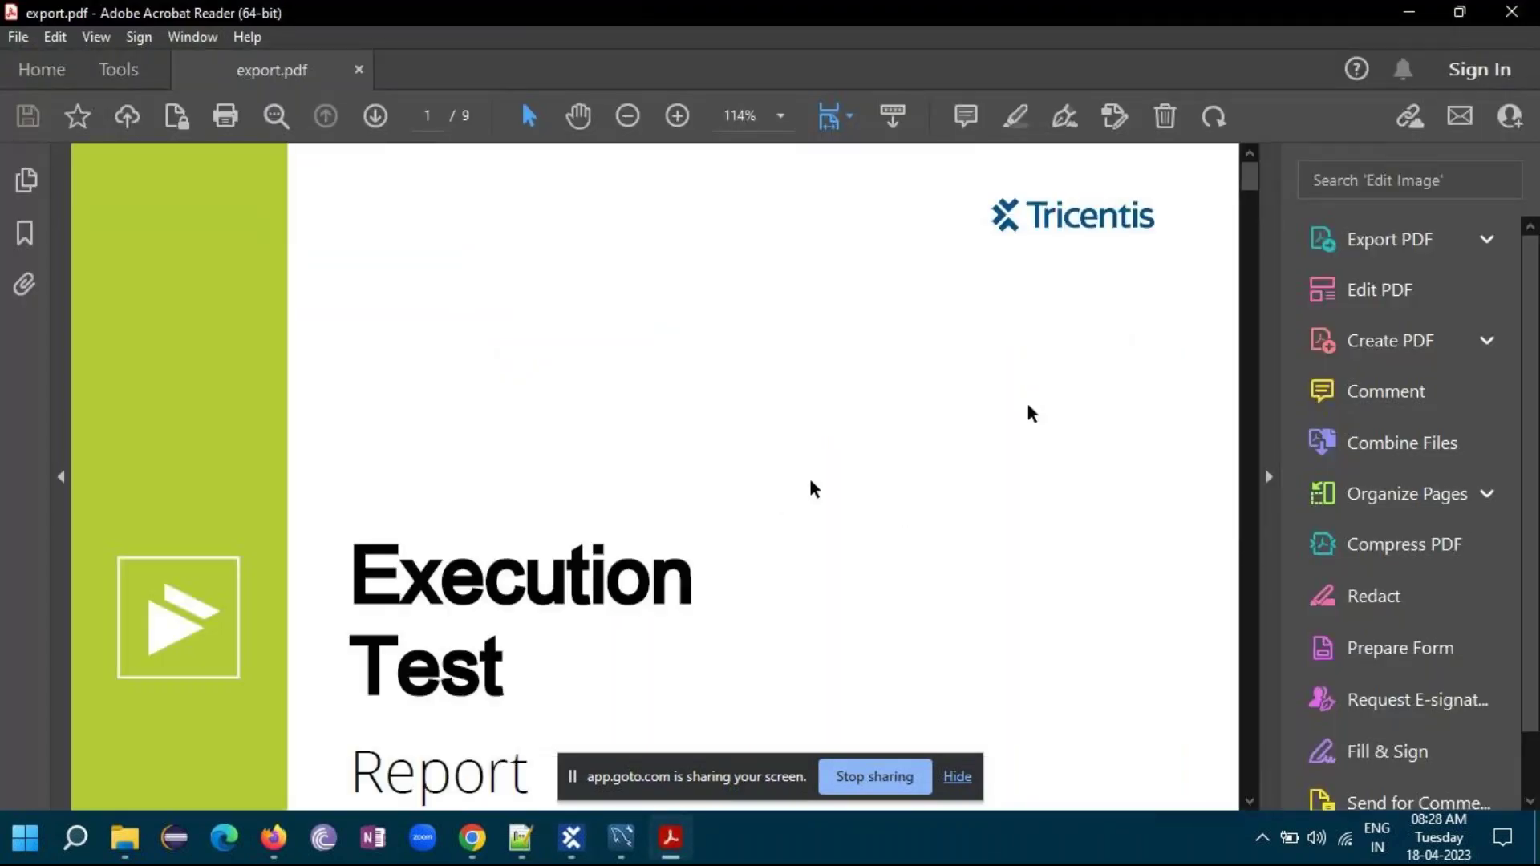
- Review the exported report's Execution Summary table, SumUp Chart and the per-list summary of passed, failed and no-result test cases
scroll(1001, 457, "down", 3)
scroll(1004, 495, "down", 5)
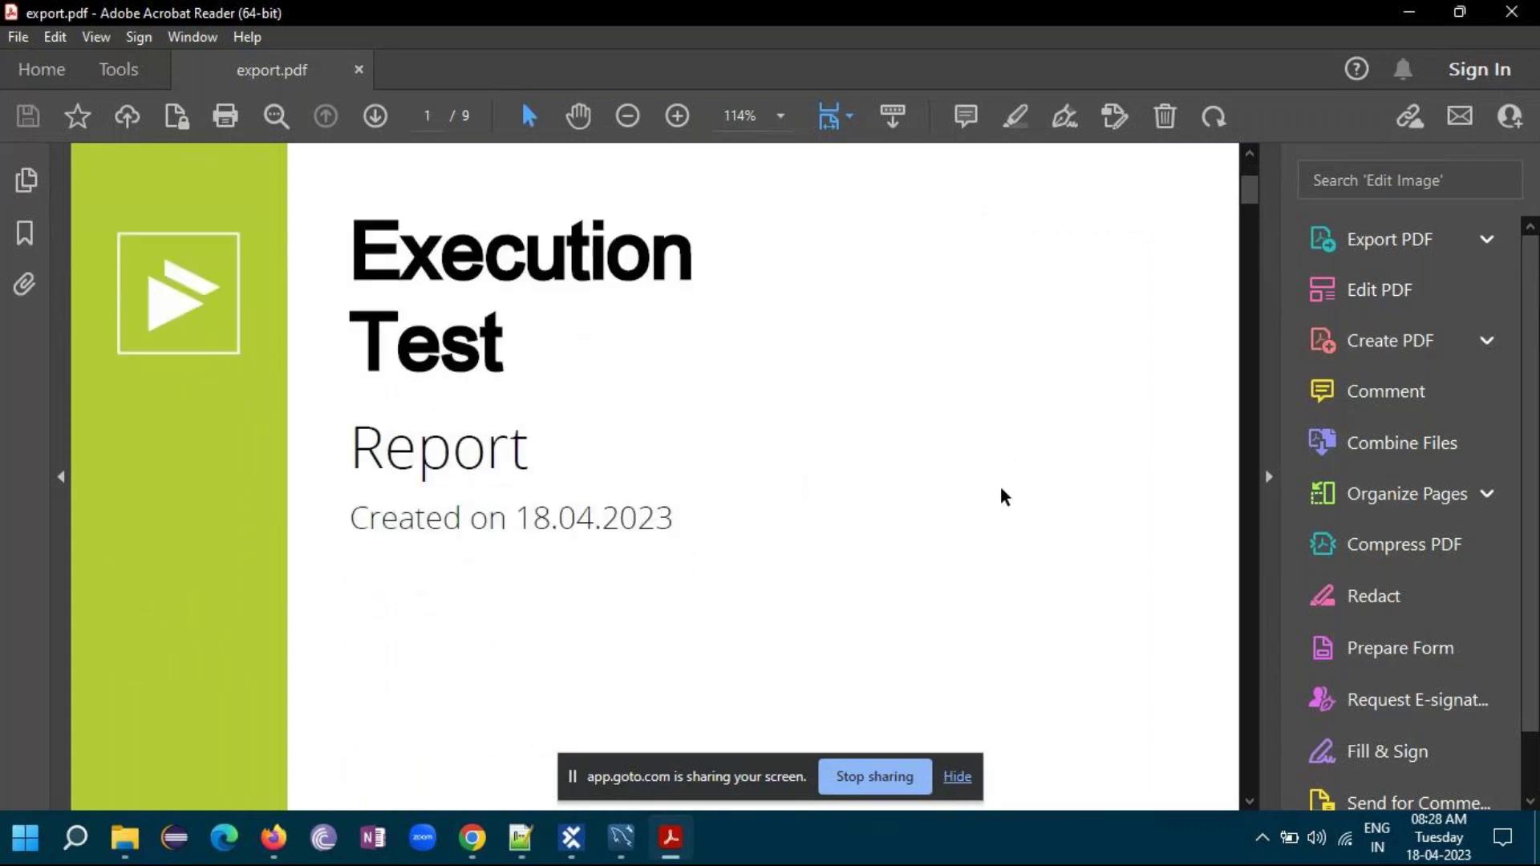
scroll(1004, 496, "down", 10)
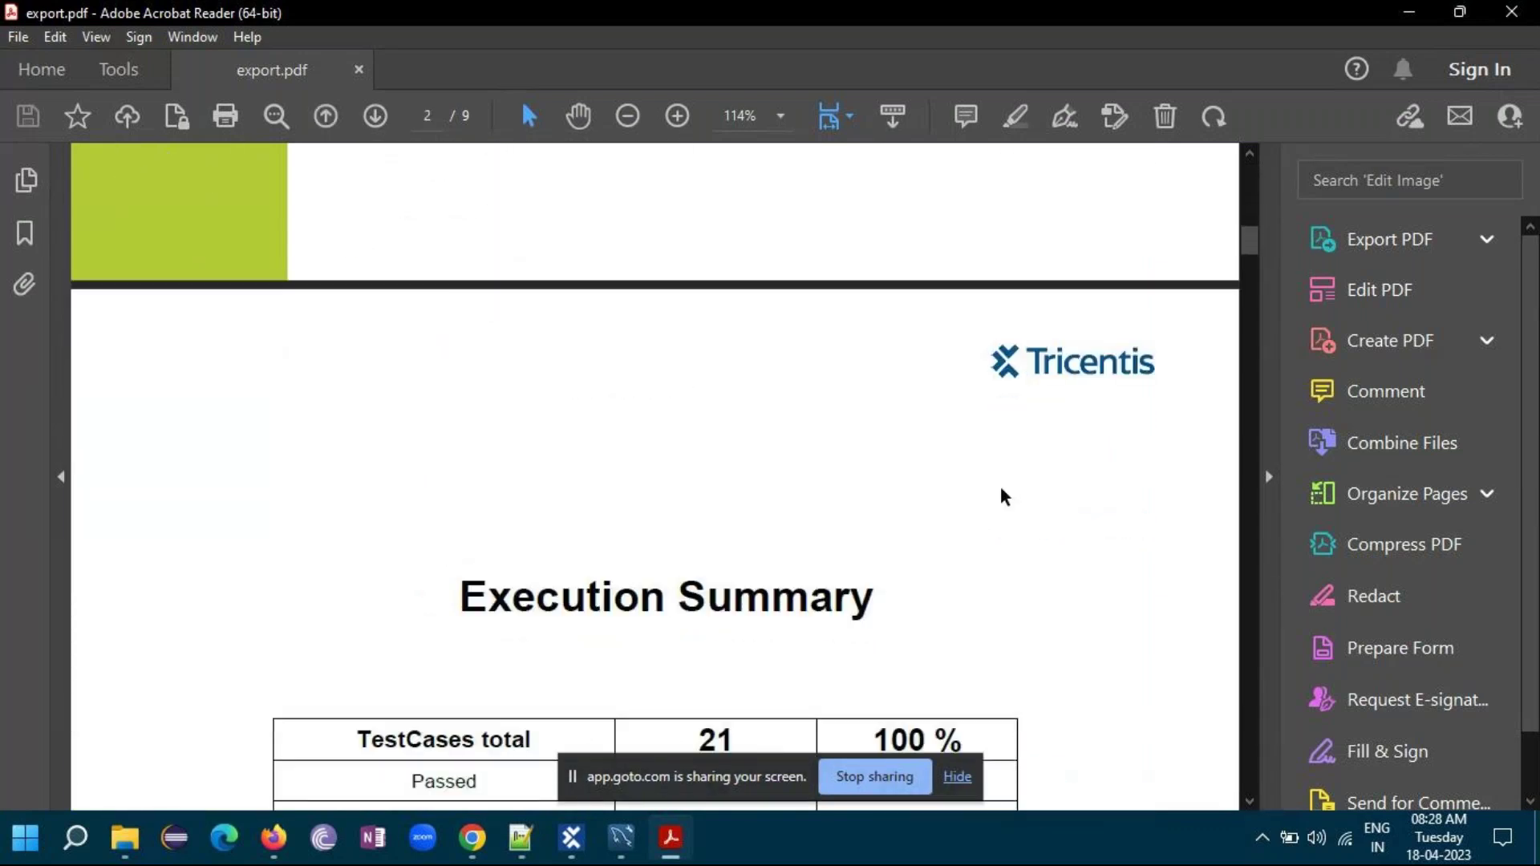
scroll(1004, 495, "down", 4)
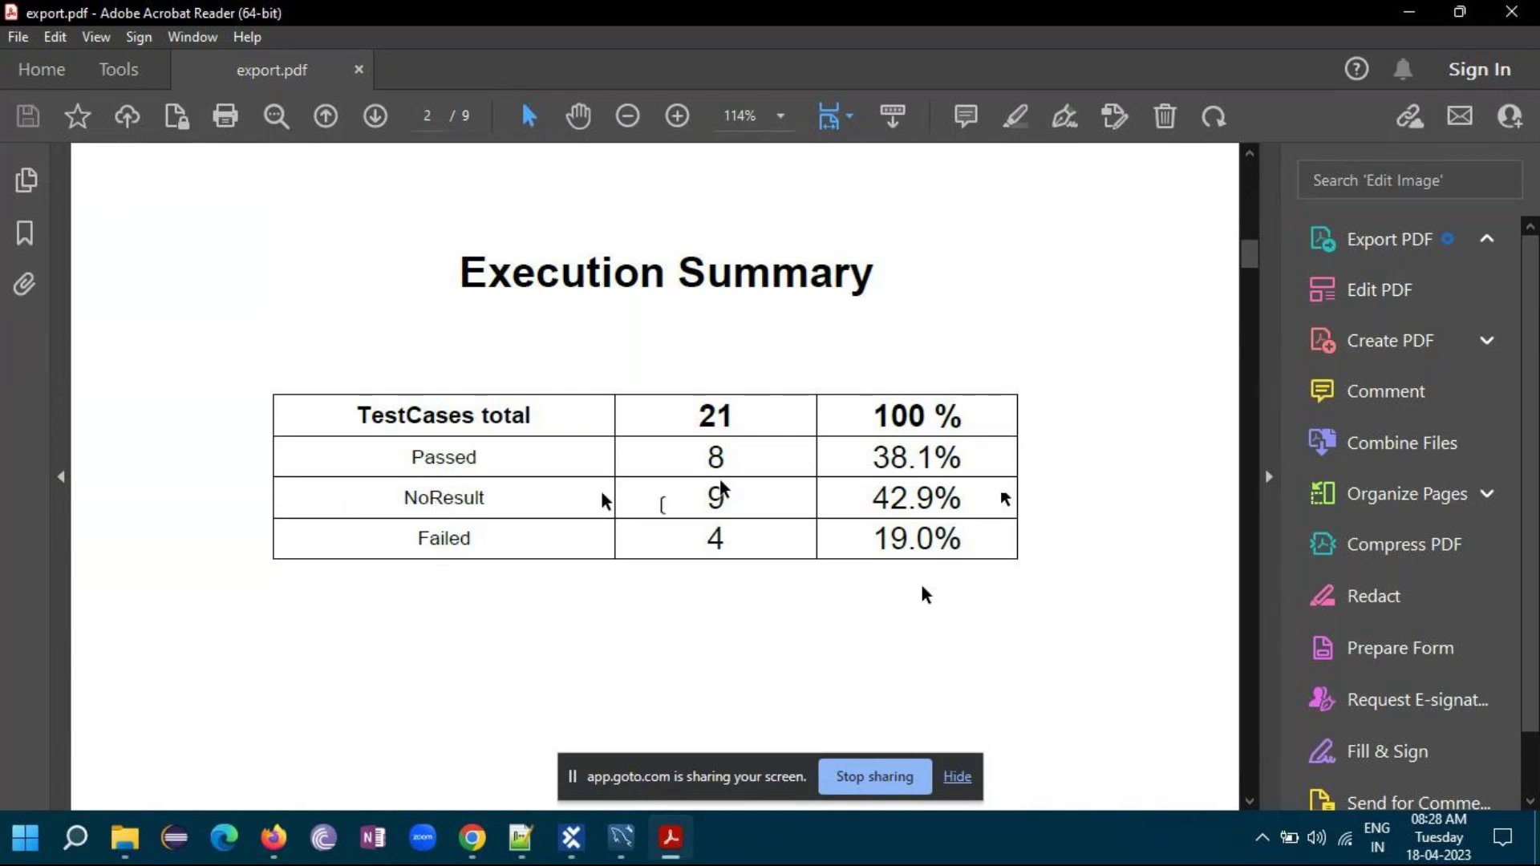
double_click(721, 497)
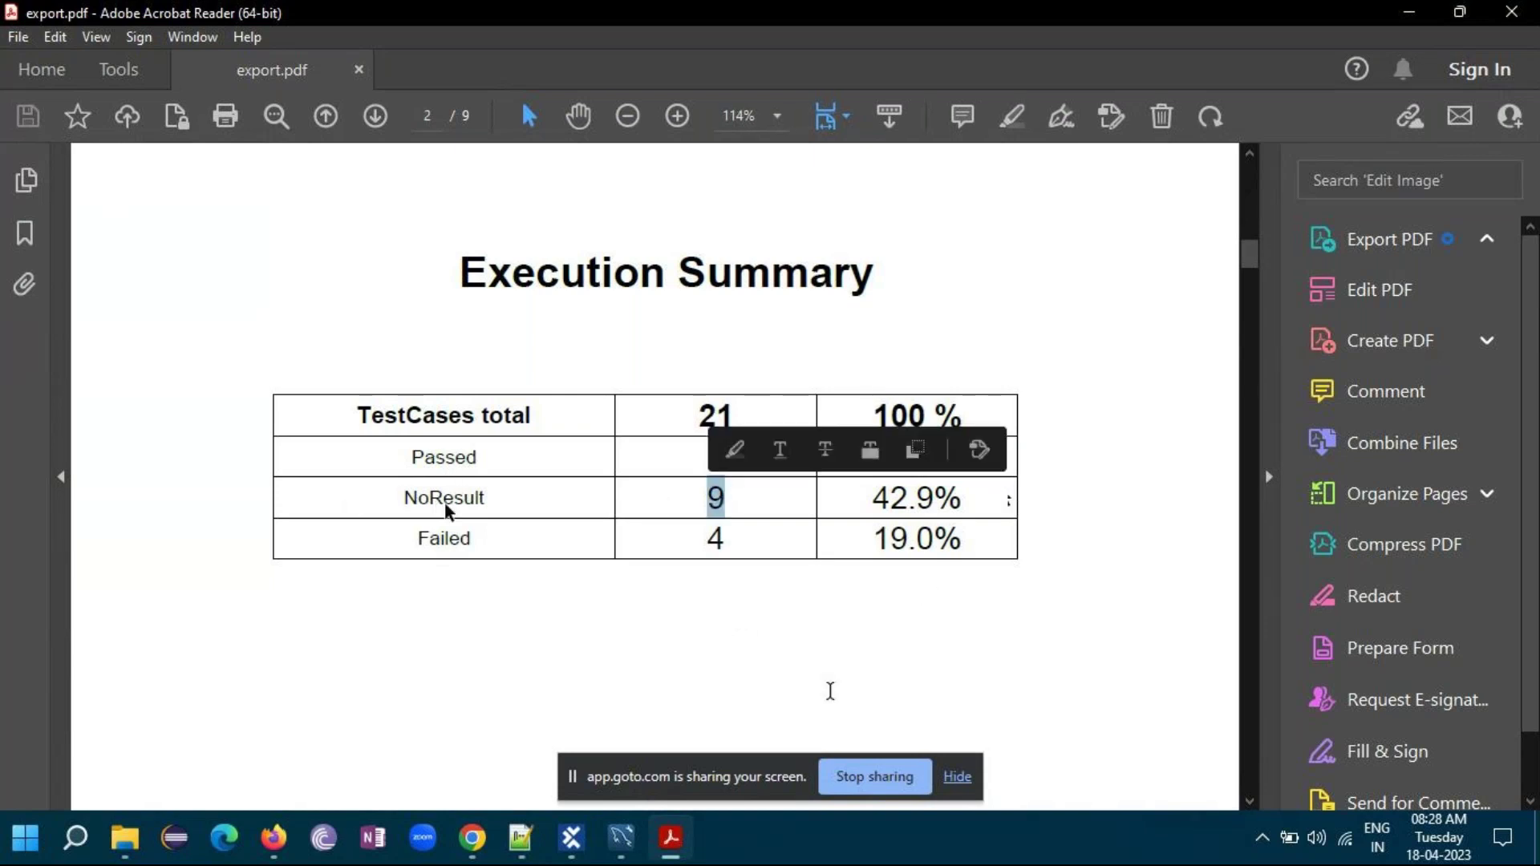
left_click(927, 594)
scroll(663, 519, "down", 2)
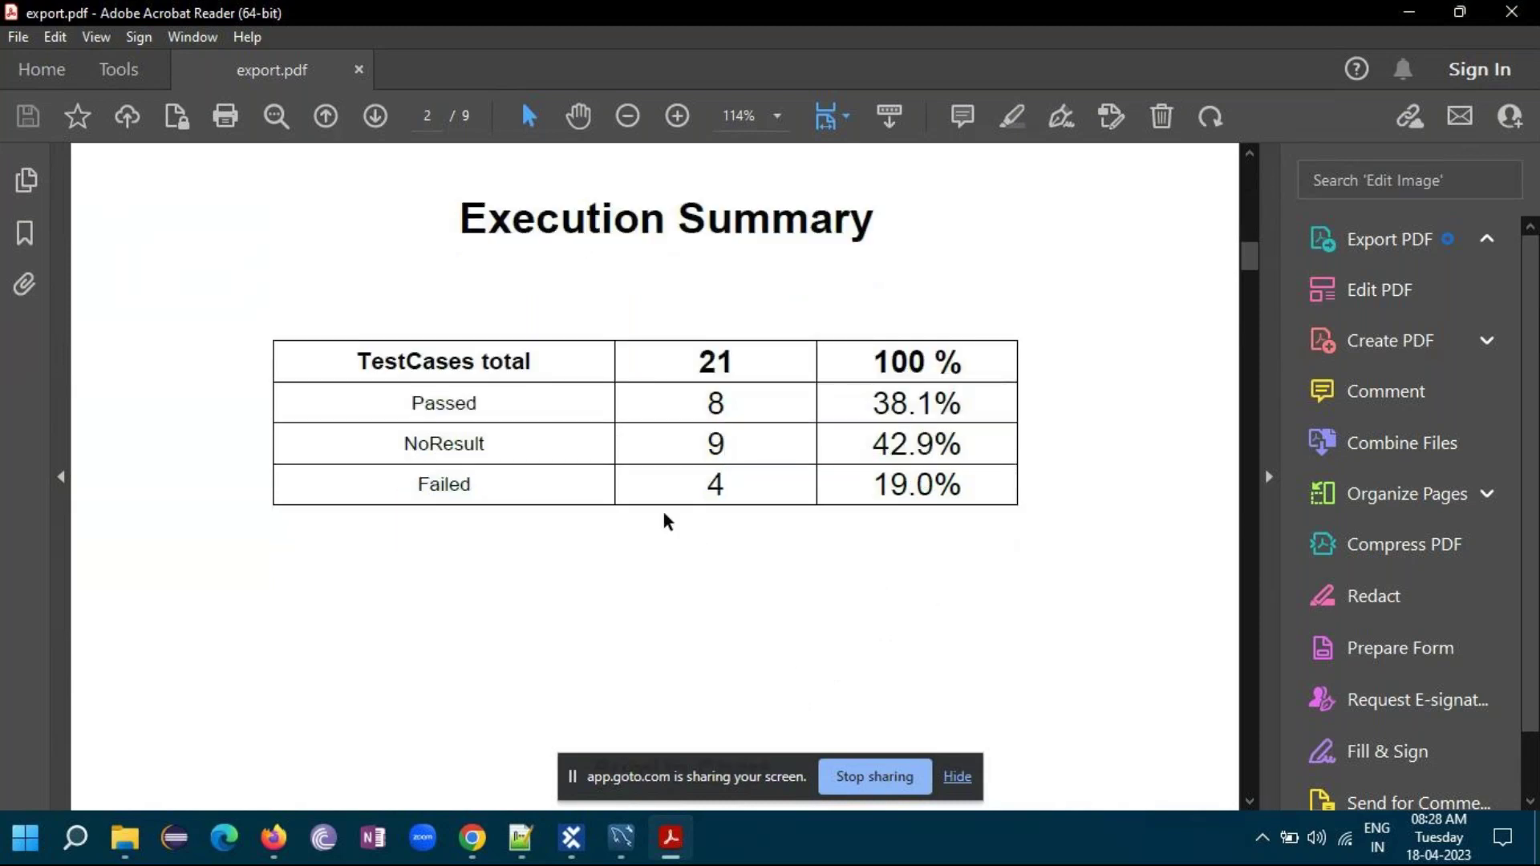
scroll(834, 547, "down", 6)
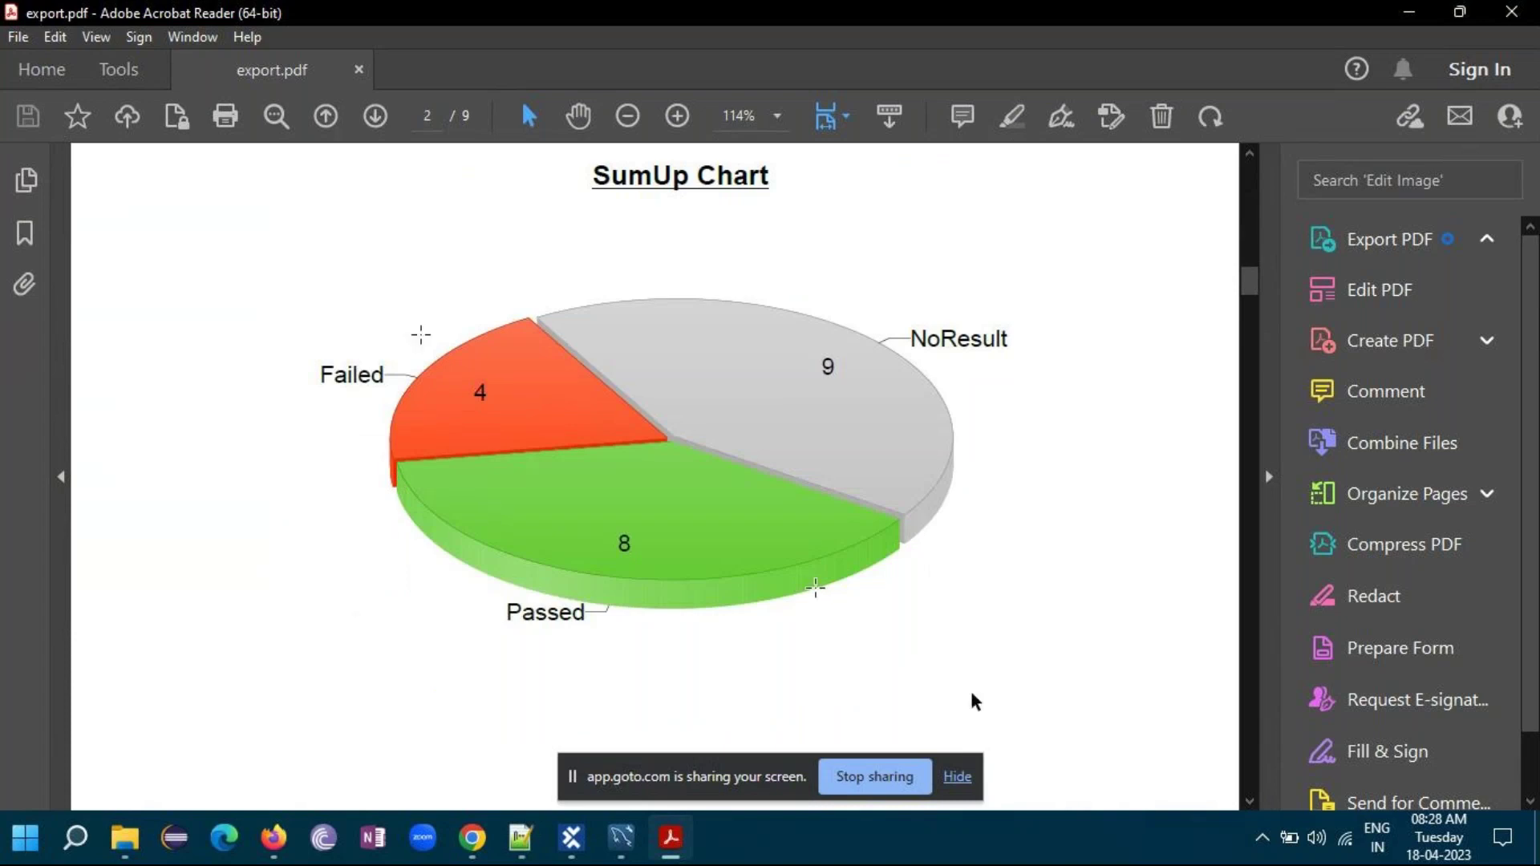
scroll(974, 701, "down", 6)
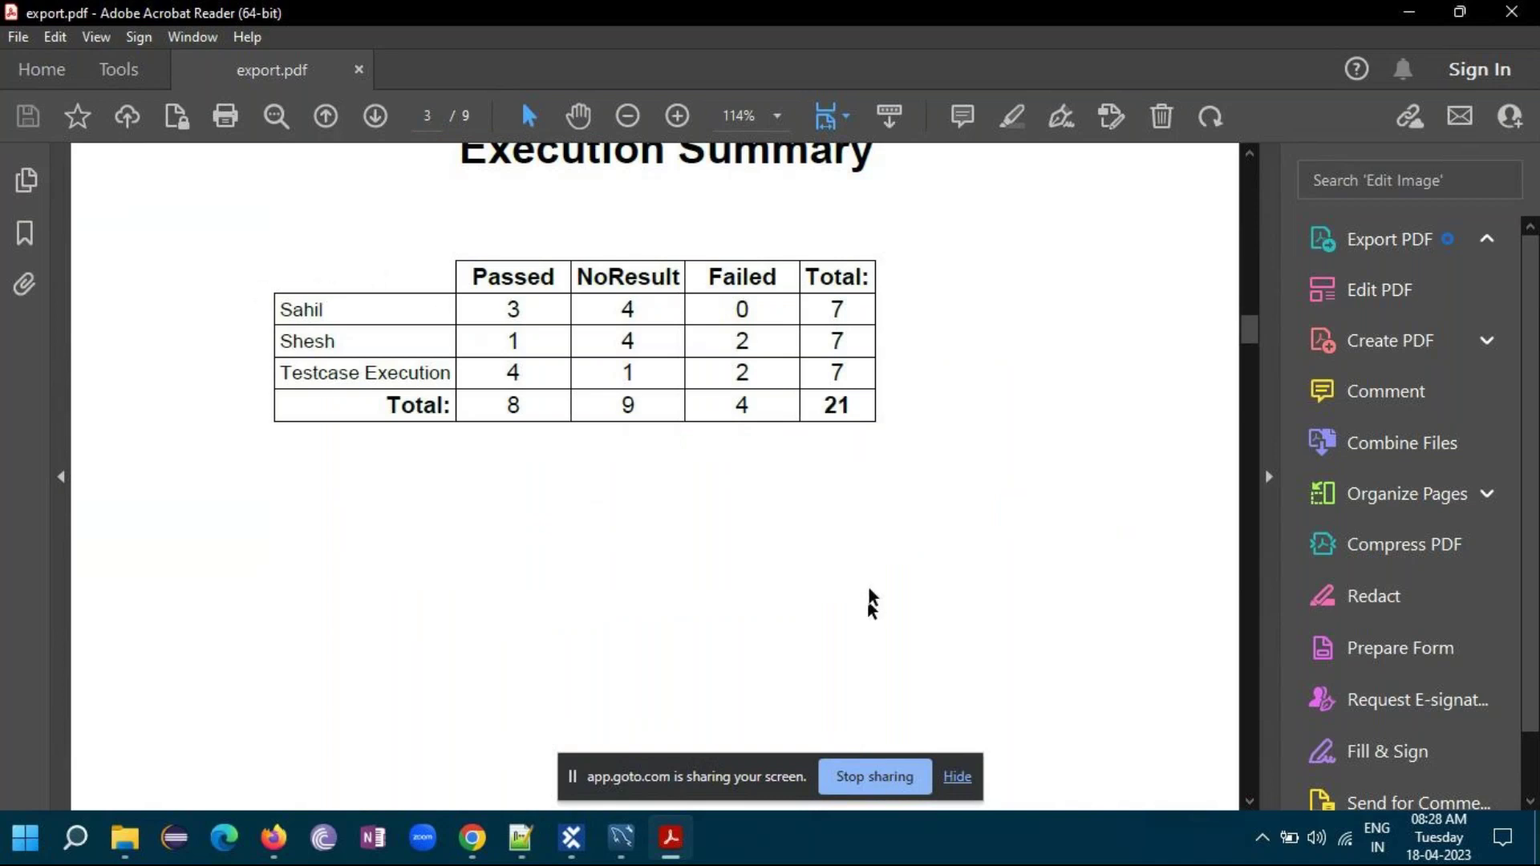
left_click_drag(265, 295, 482, 373)
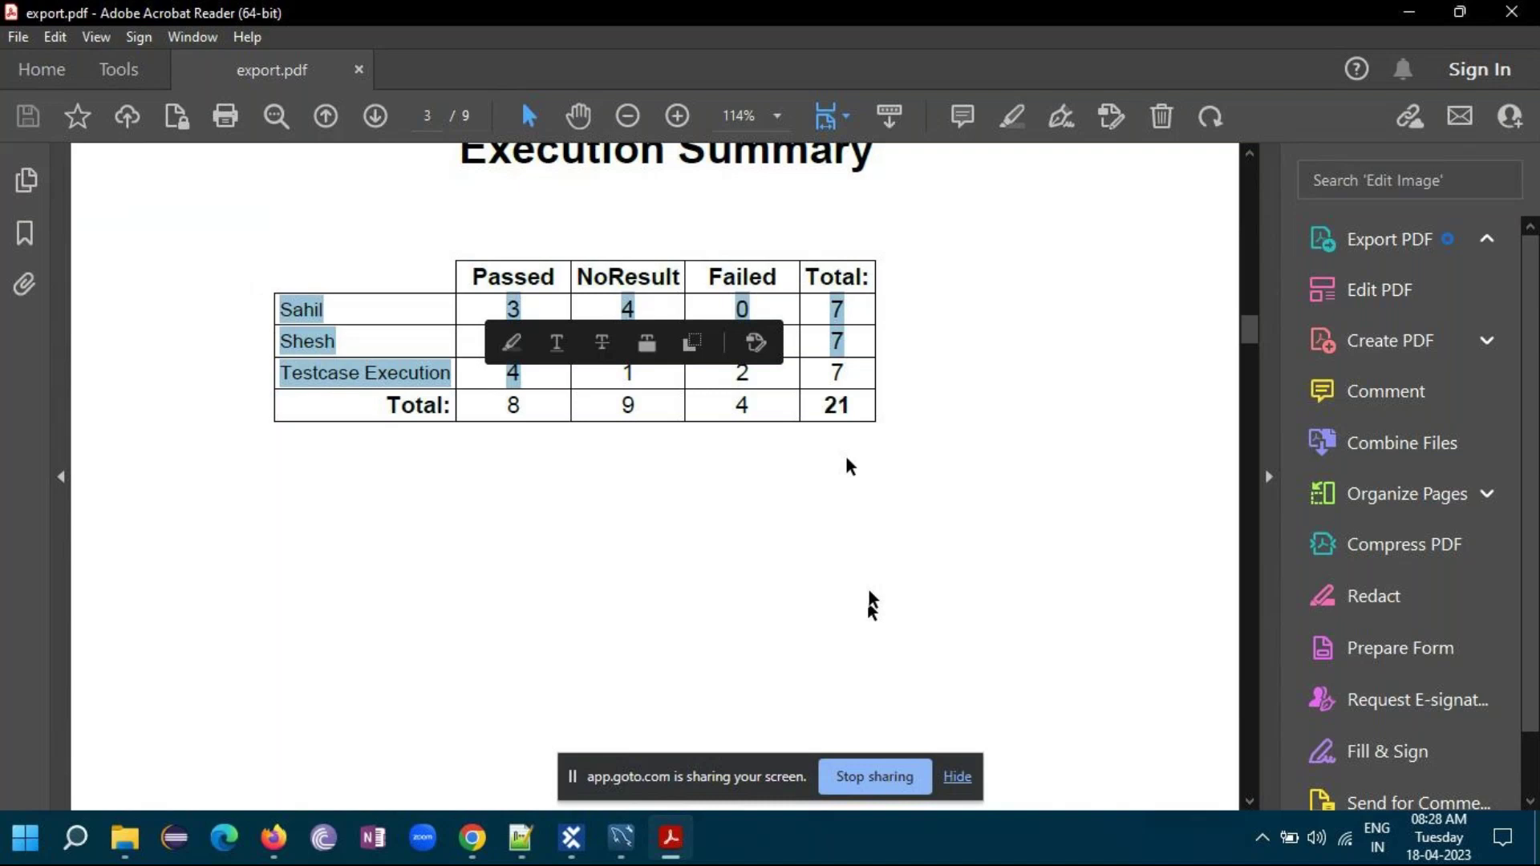
left_click(885, 539)
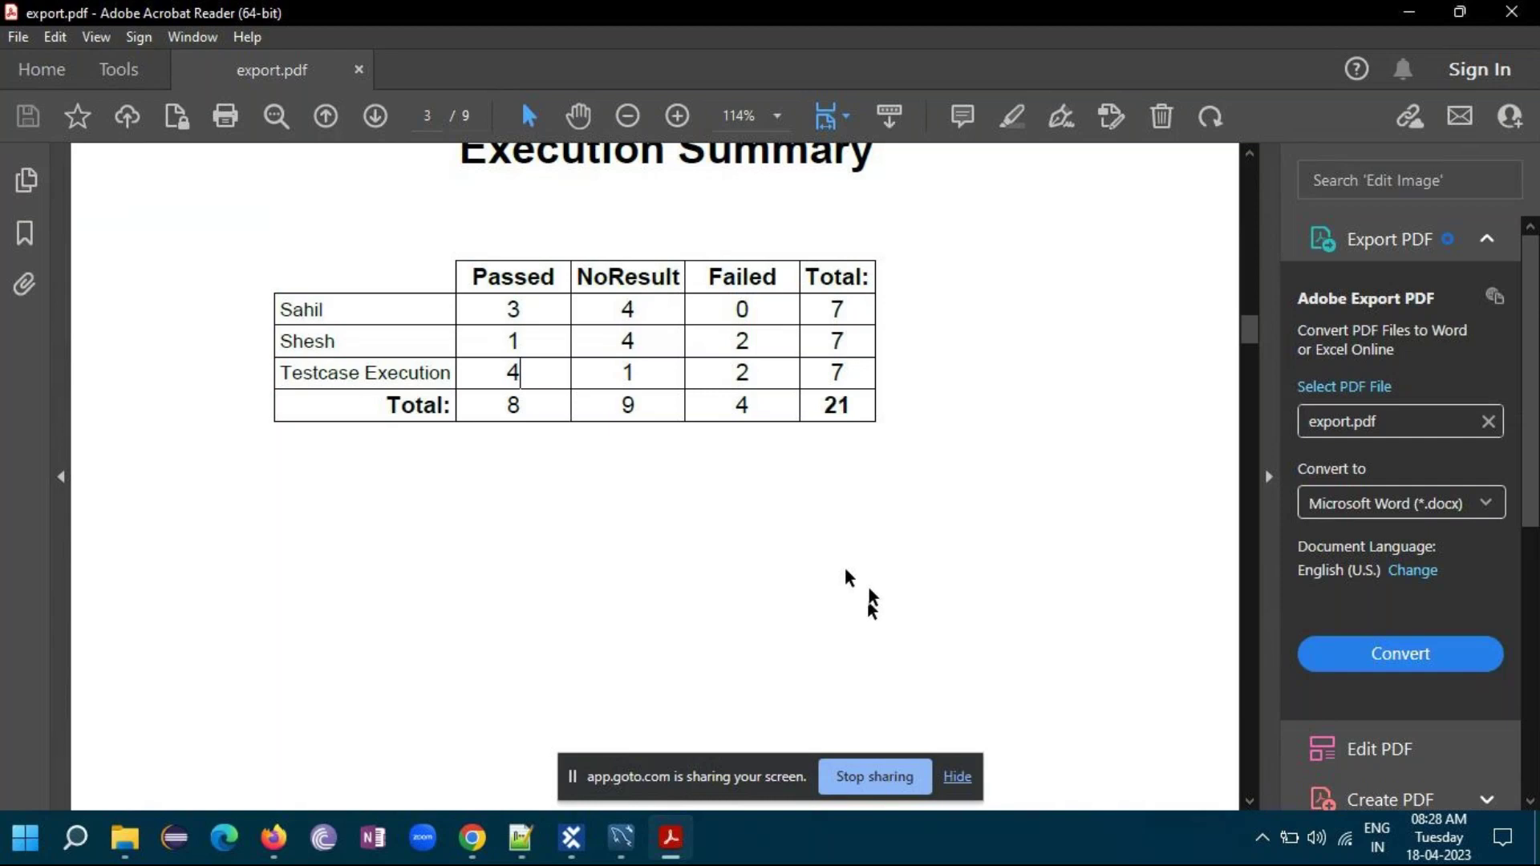
- Examine the report's execution details for Testcase Execution, including its pie chart, totals and the individual test case log entries
scroll(848, 577, "down", 5)
scroll(848, 577, "down", 10)
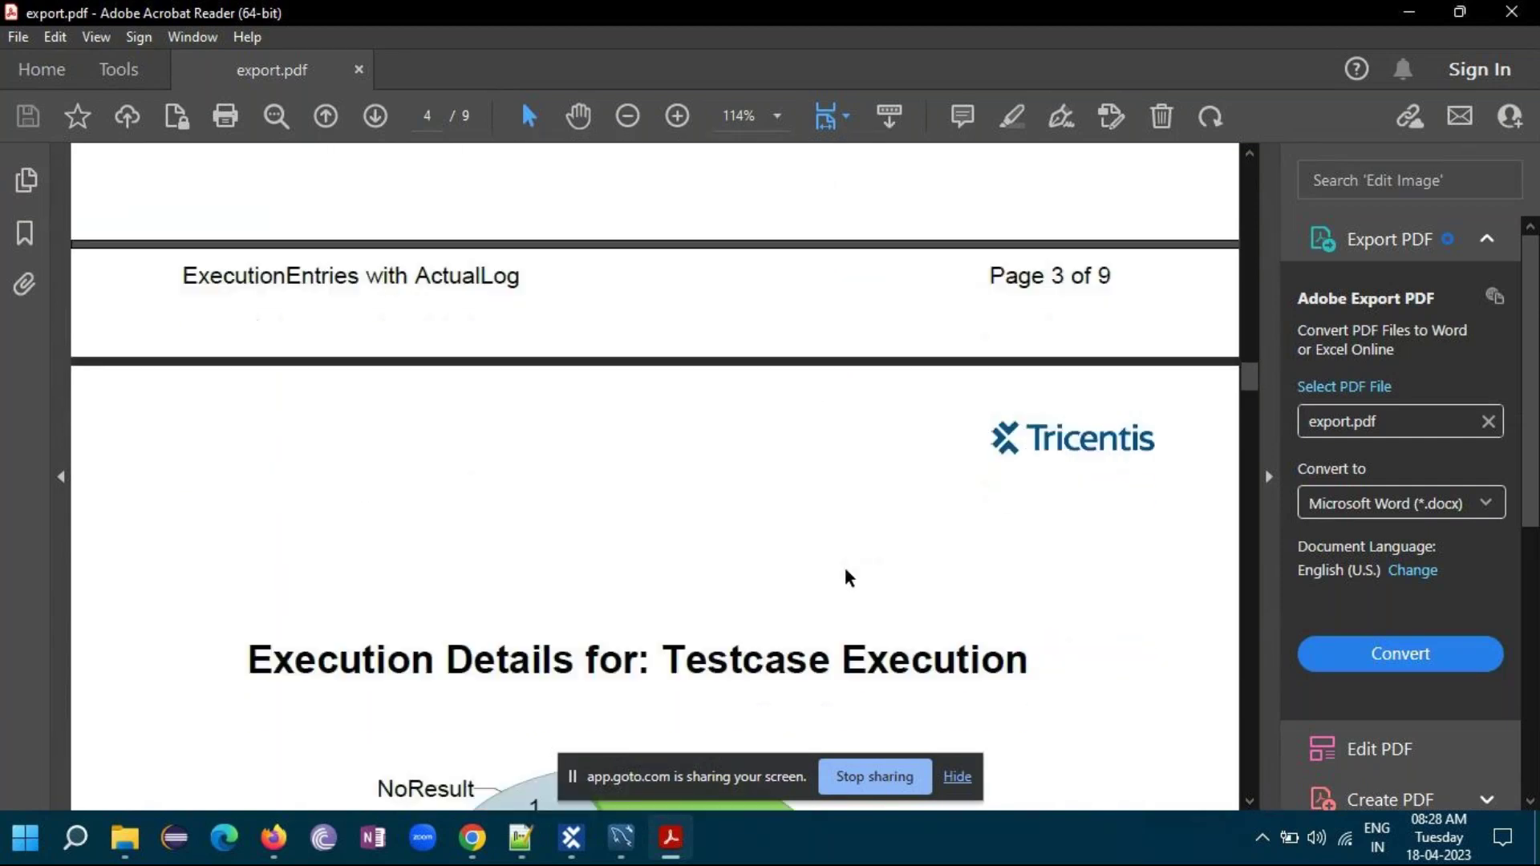
scroll(845, 576, "down", 6)
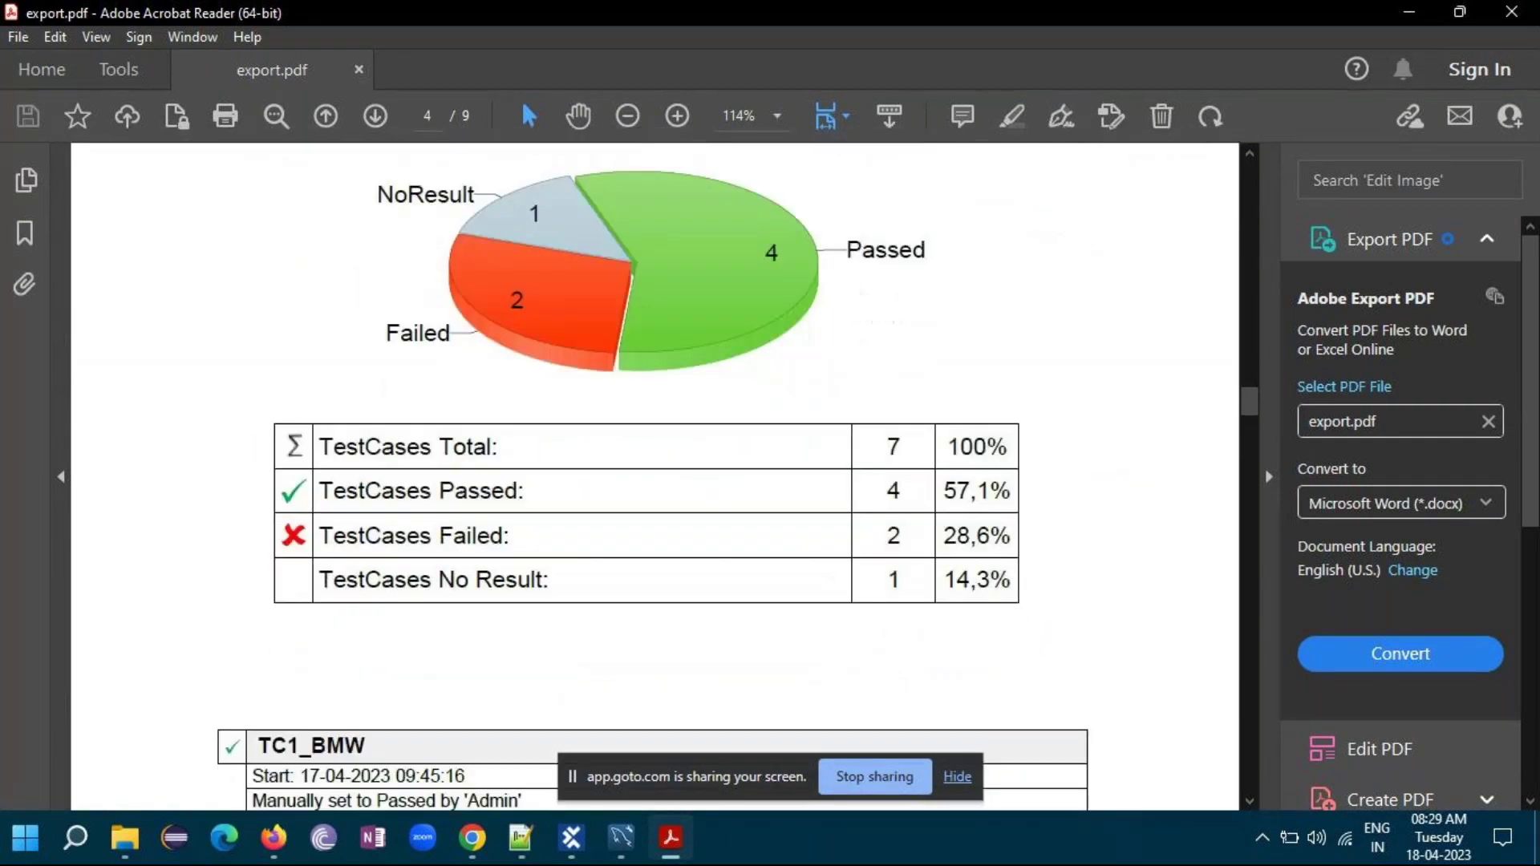
scroll(845, 569, "down", 3)
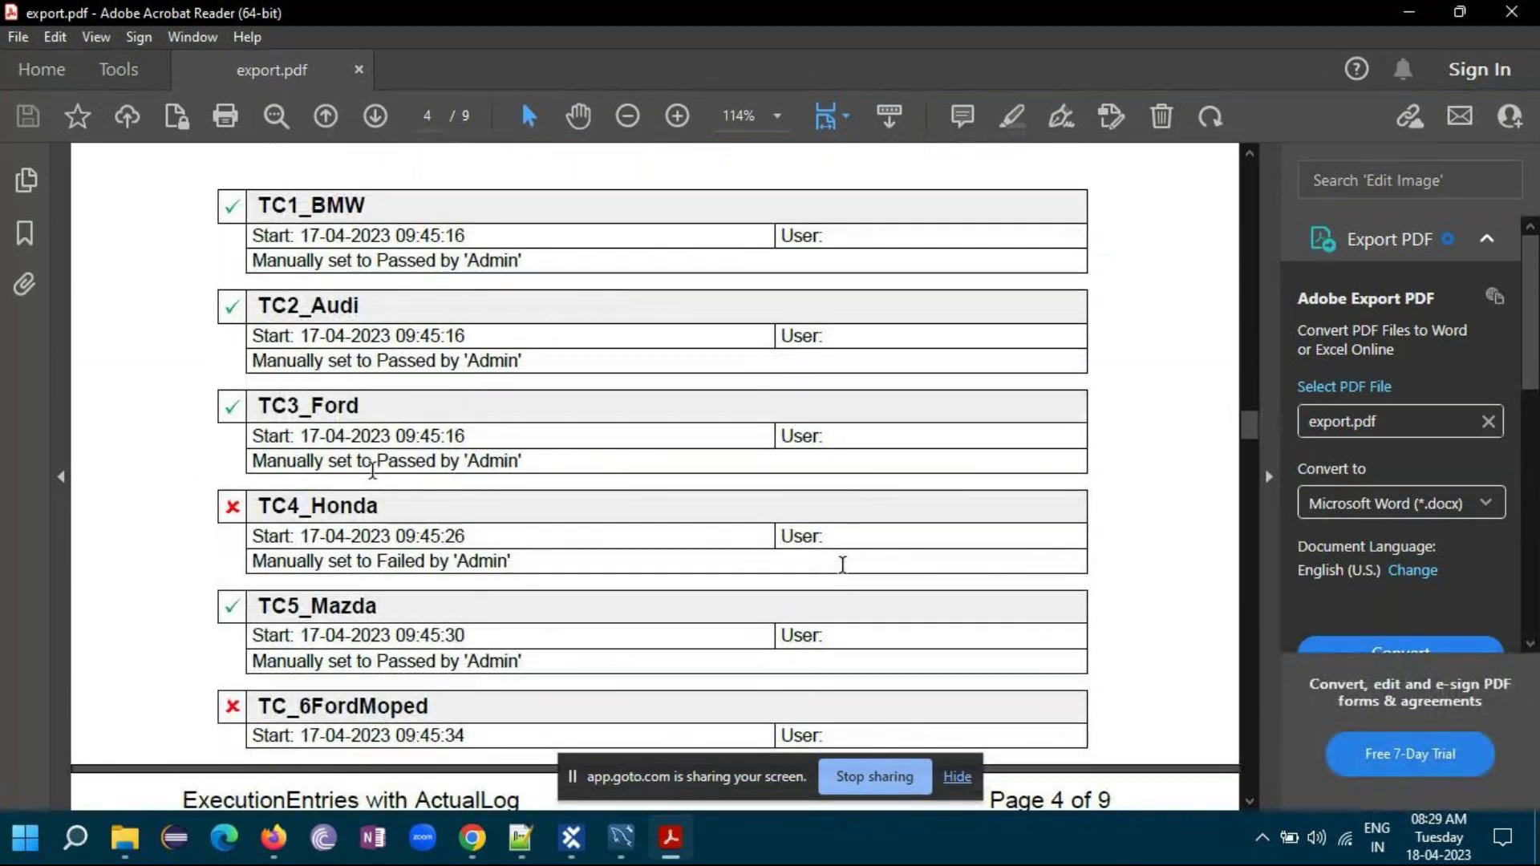
scroll(842, 564, "down", 6)
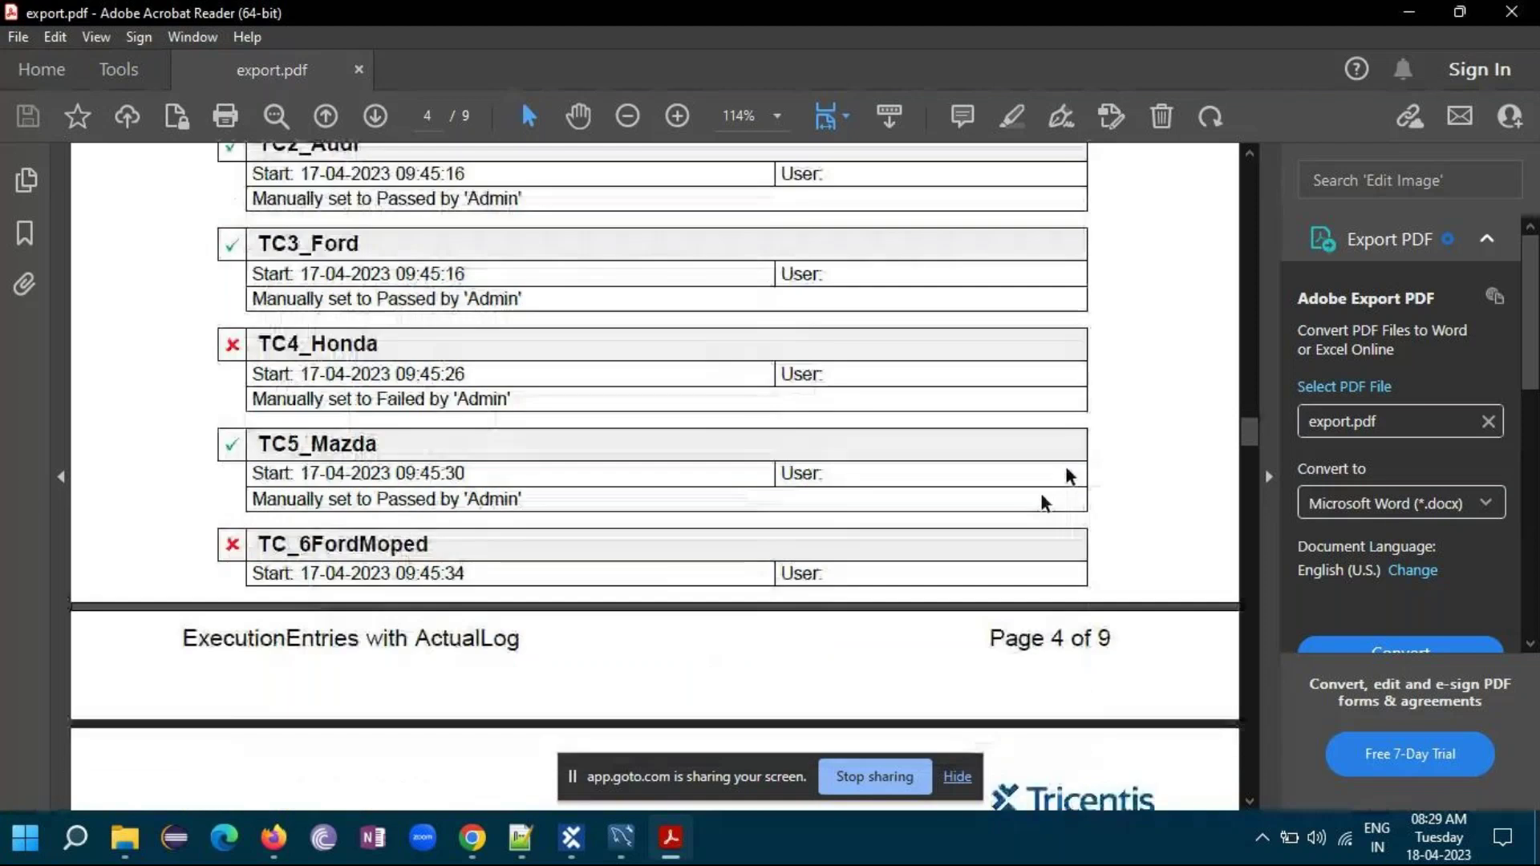
scroll(425, 320, "down", 4)
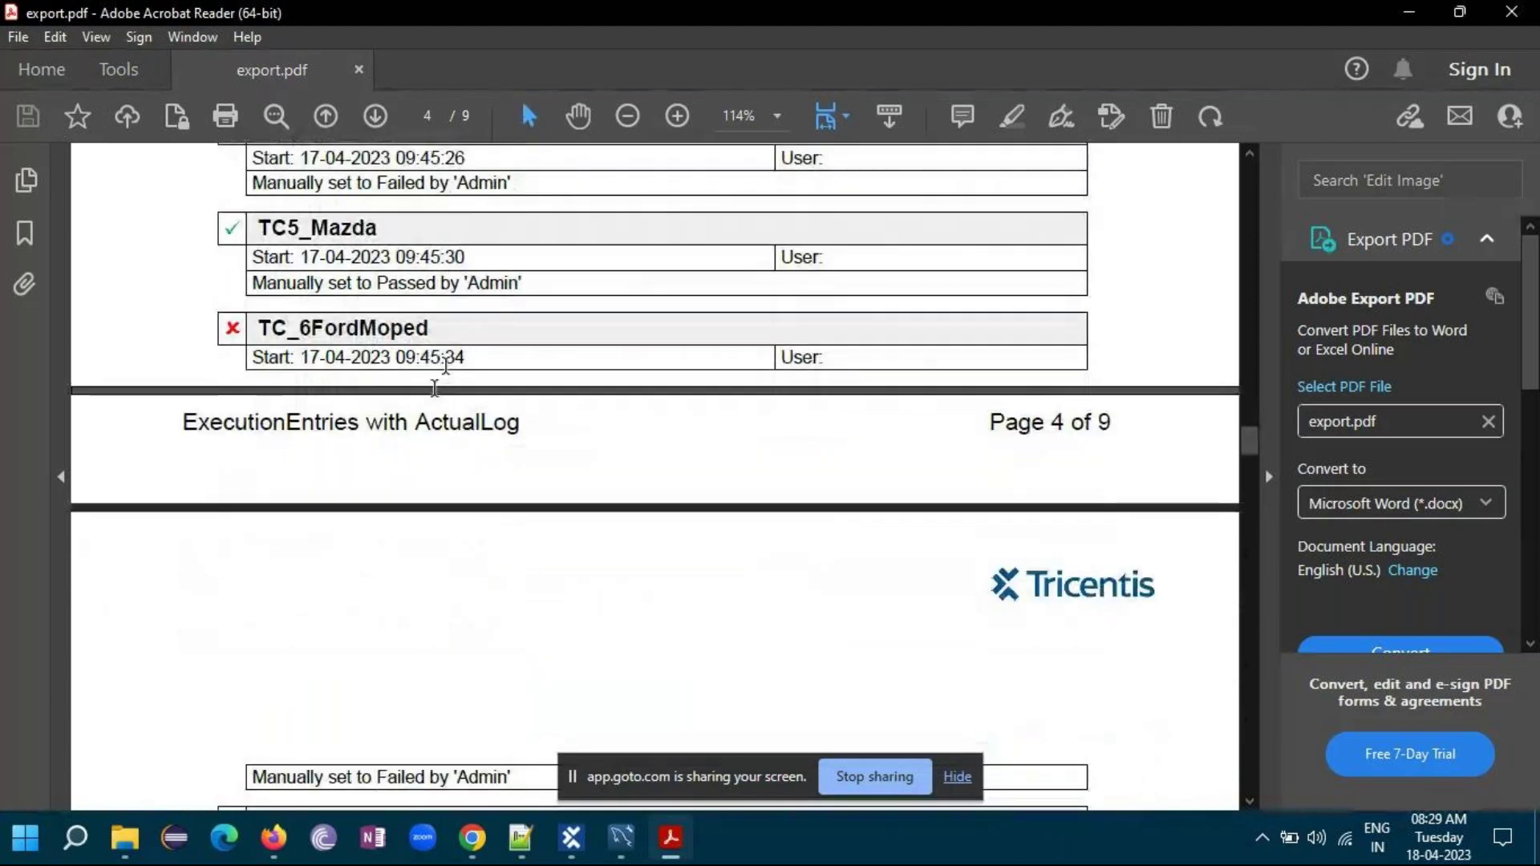
scroll(455, 386, "down", 10)
scroll(456, 386, "down", 12)
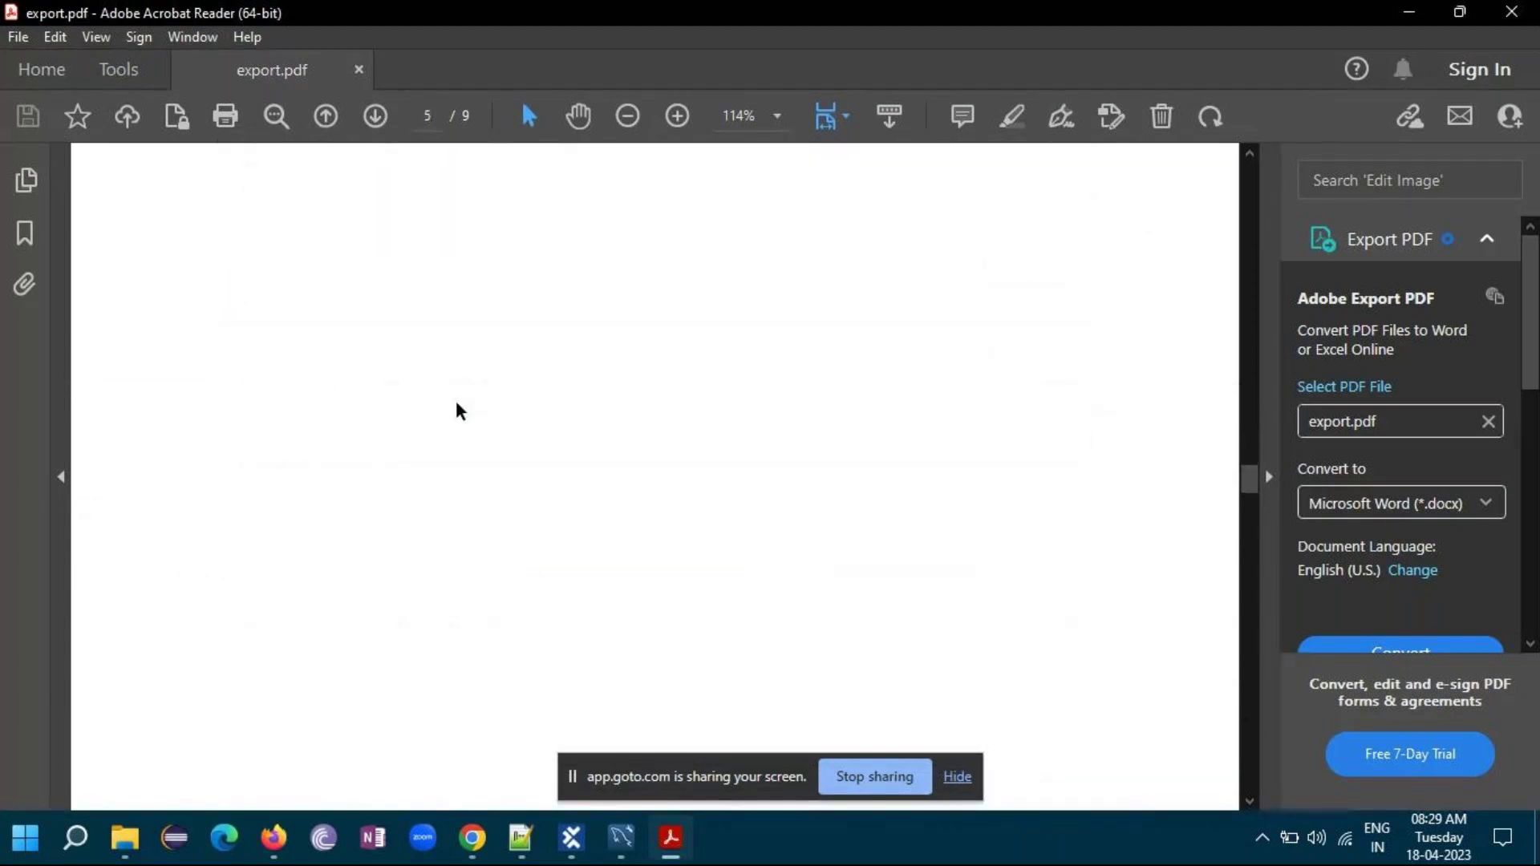
- Review the report's execution details for the first tester's mandate, and close the PDF to return to Tosca Commander
scroll(461, 414, "down", 20)
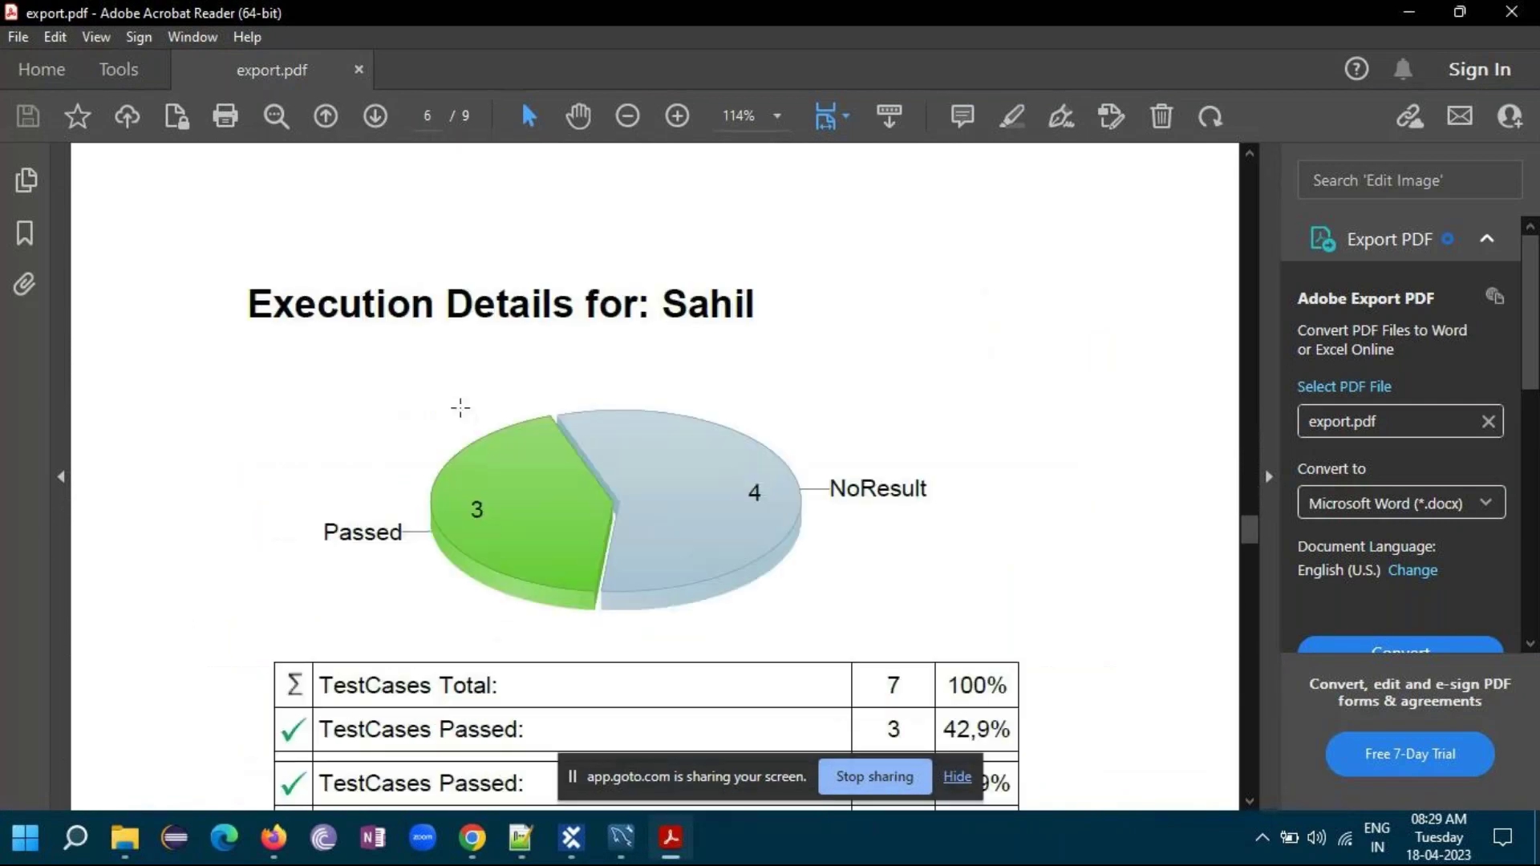
scroll(460, 407, "down", 5)
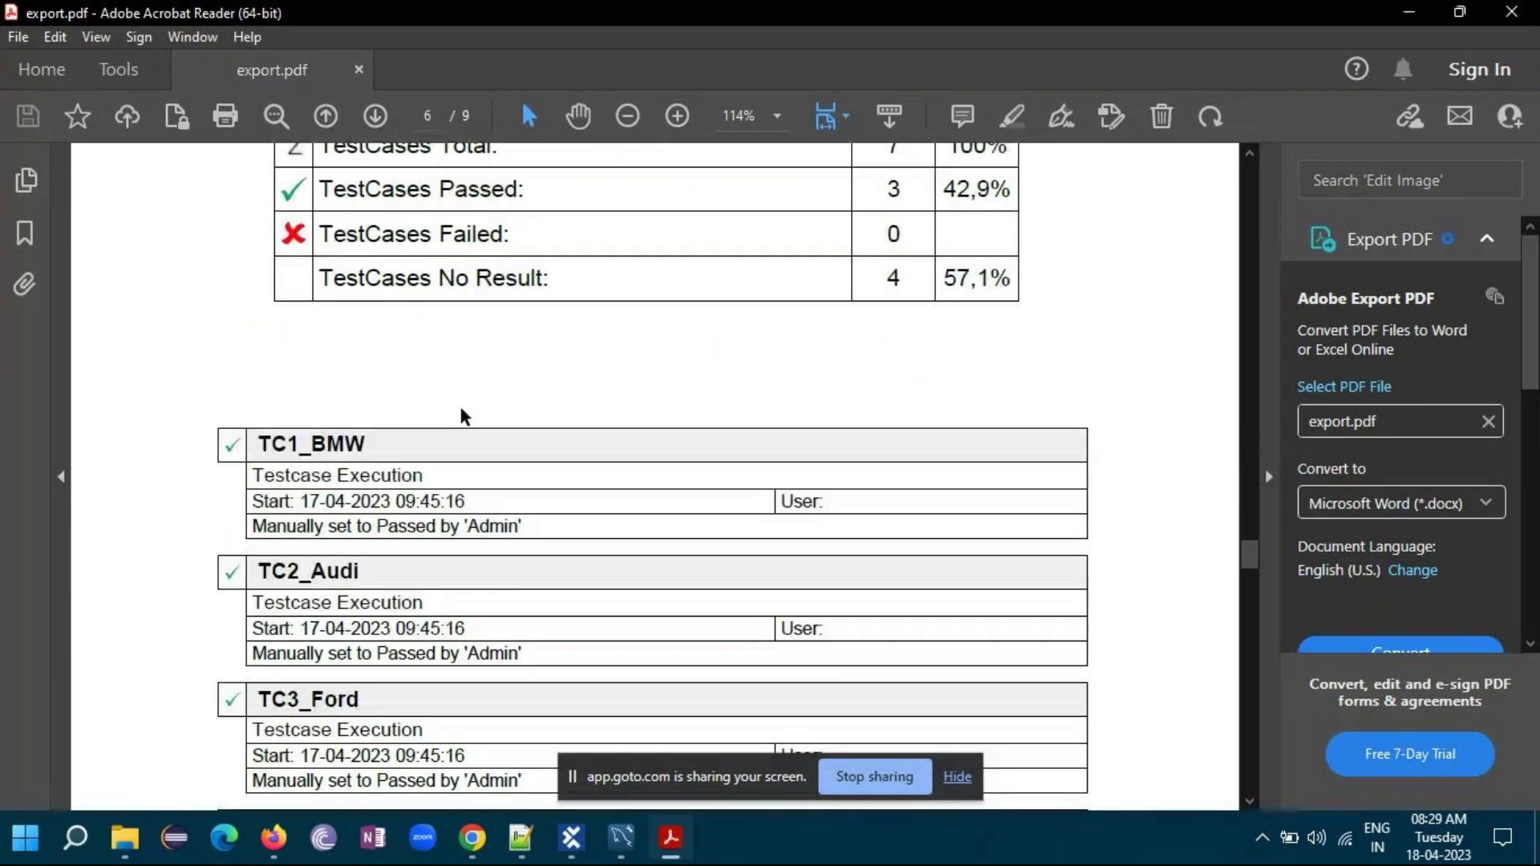
scroll(462, 410, "down", 5)
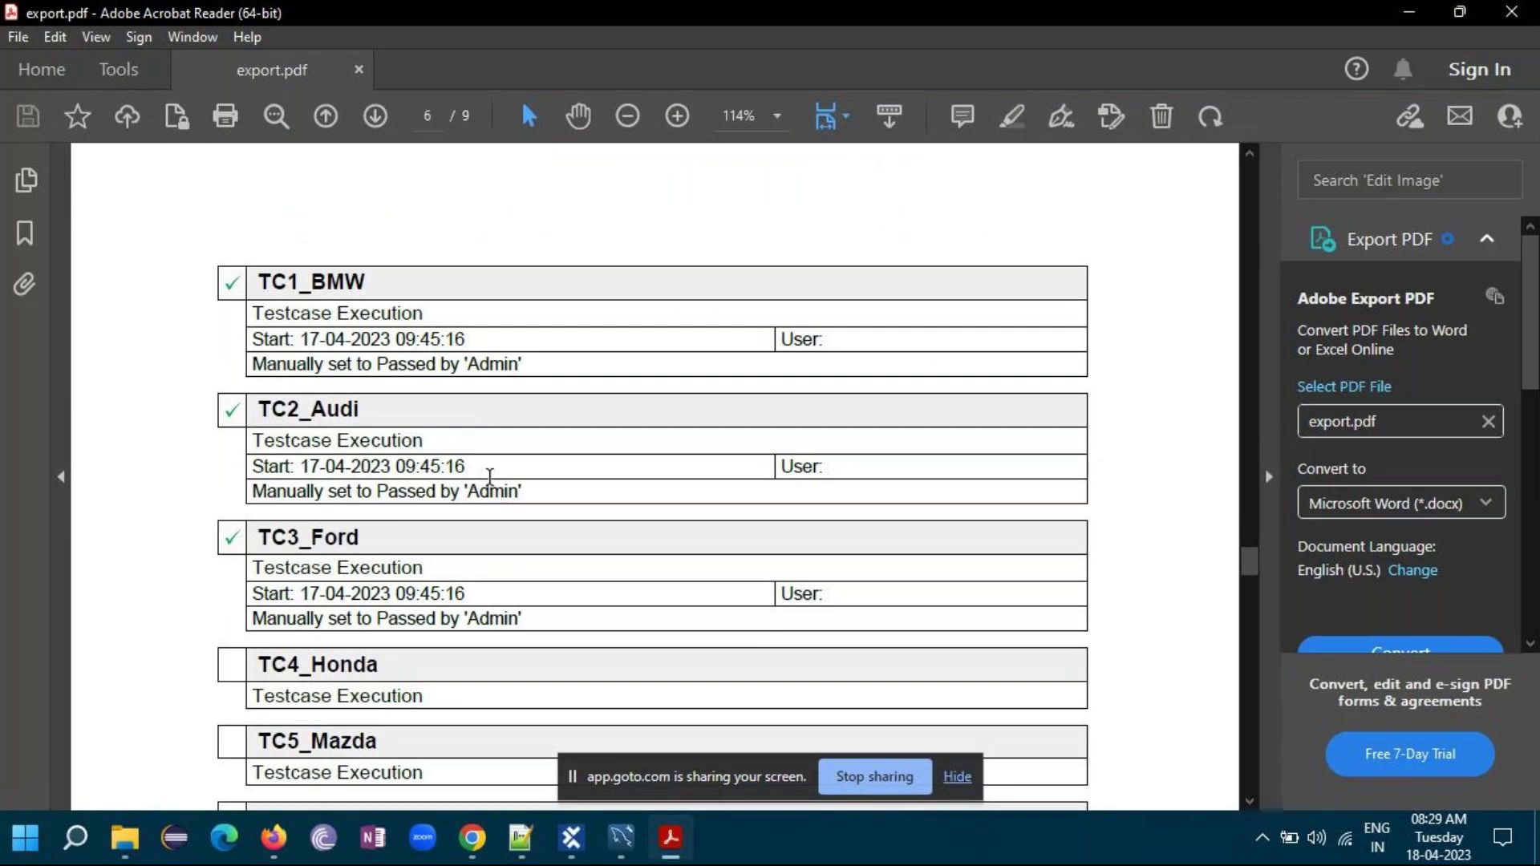
scroll(1038, 468, "down", 15)
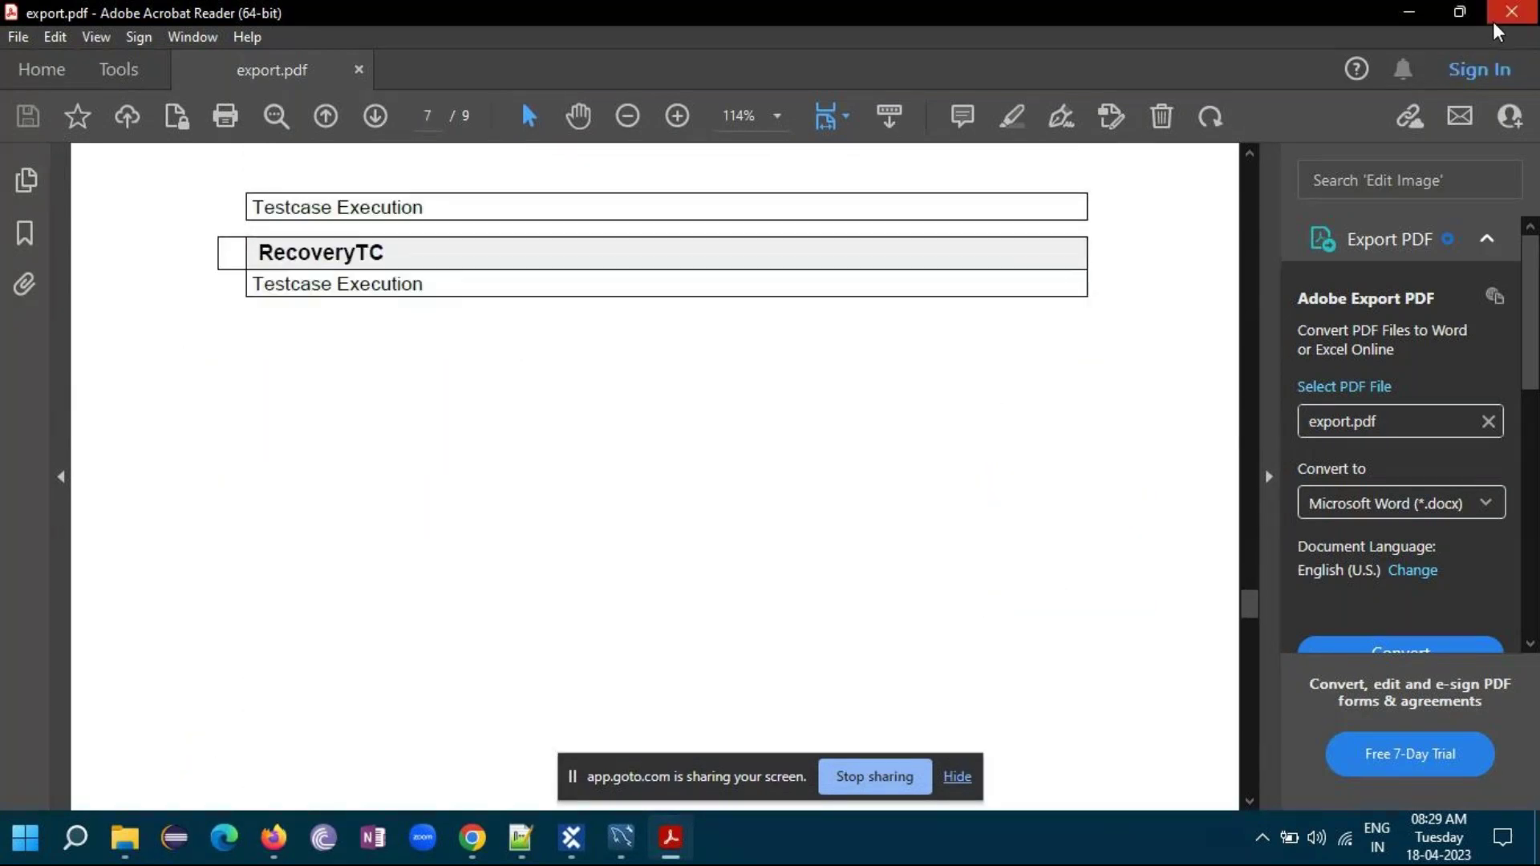
left_click(1510, 12)
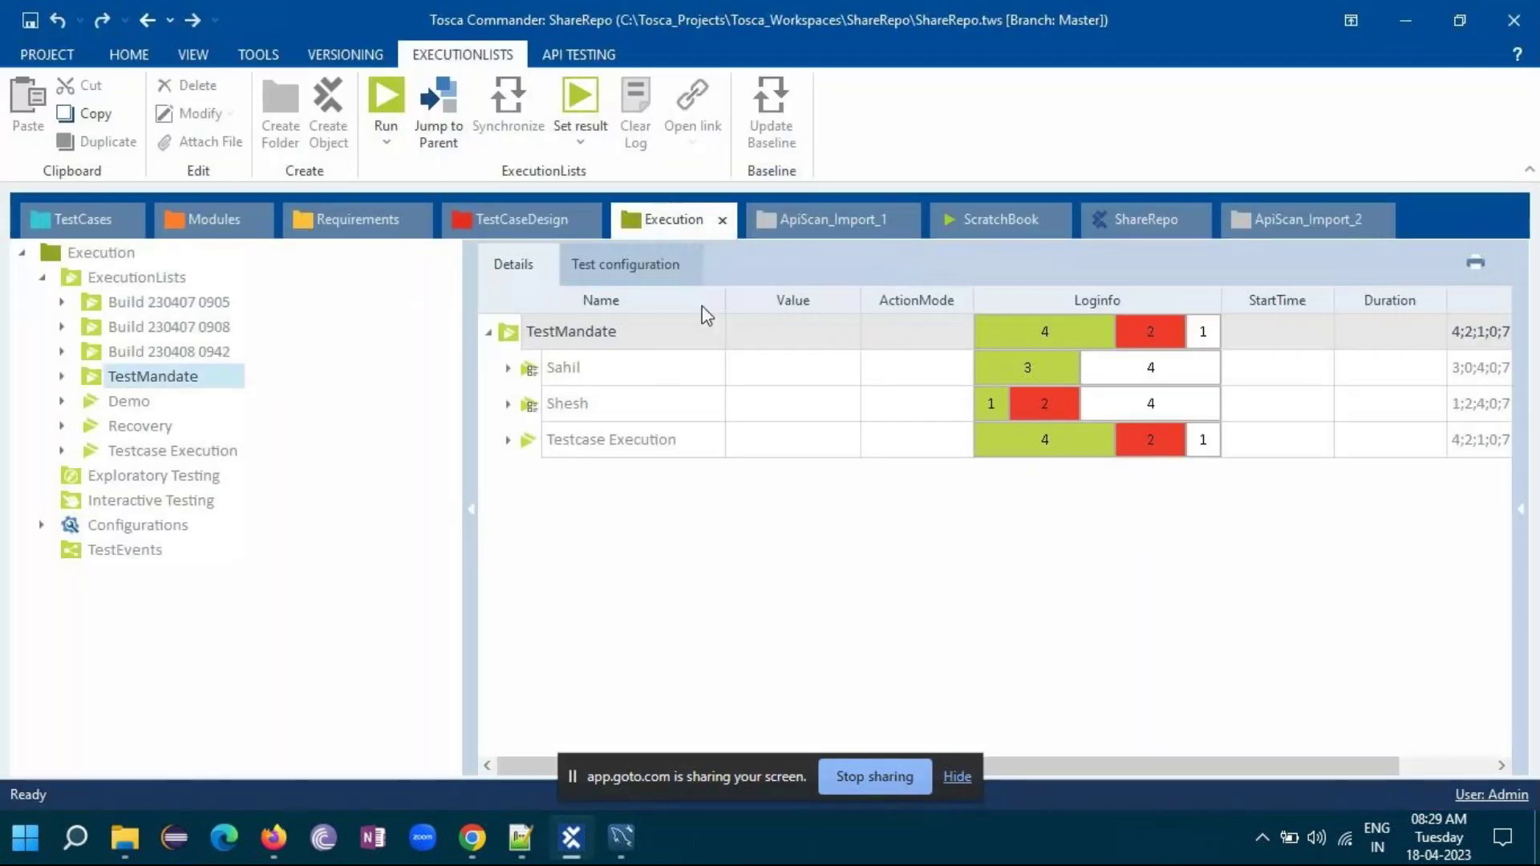
- View the empty ScratchBook, compare it with the TestMandate results in the Execution section, and return to the ScratchBook
left_click(1001, 220)
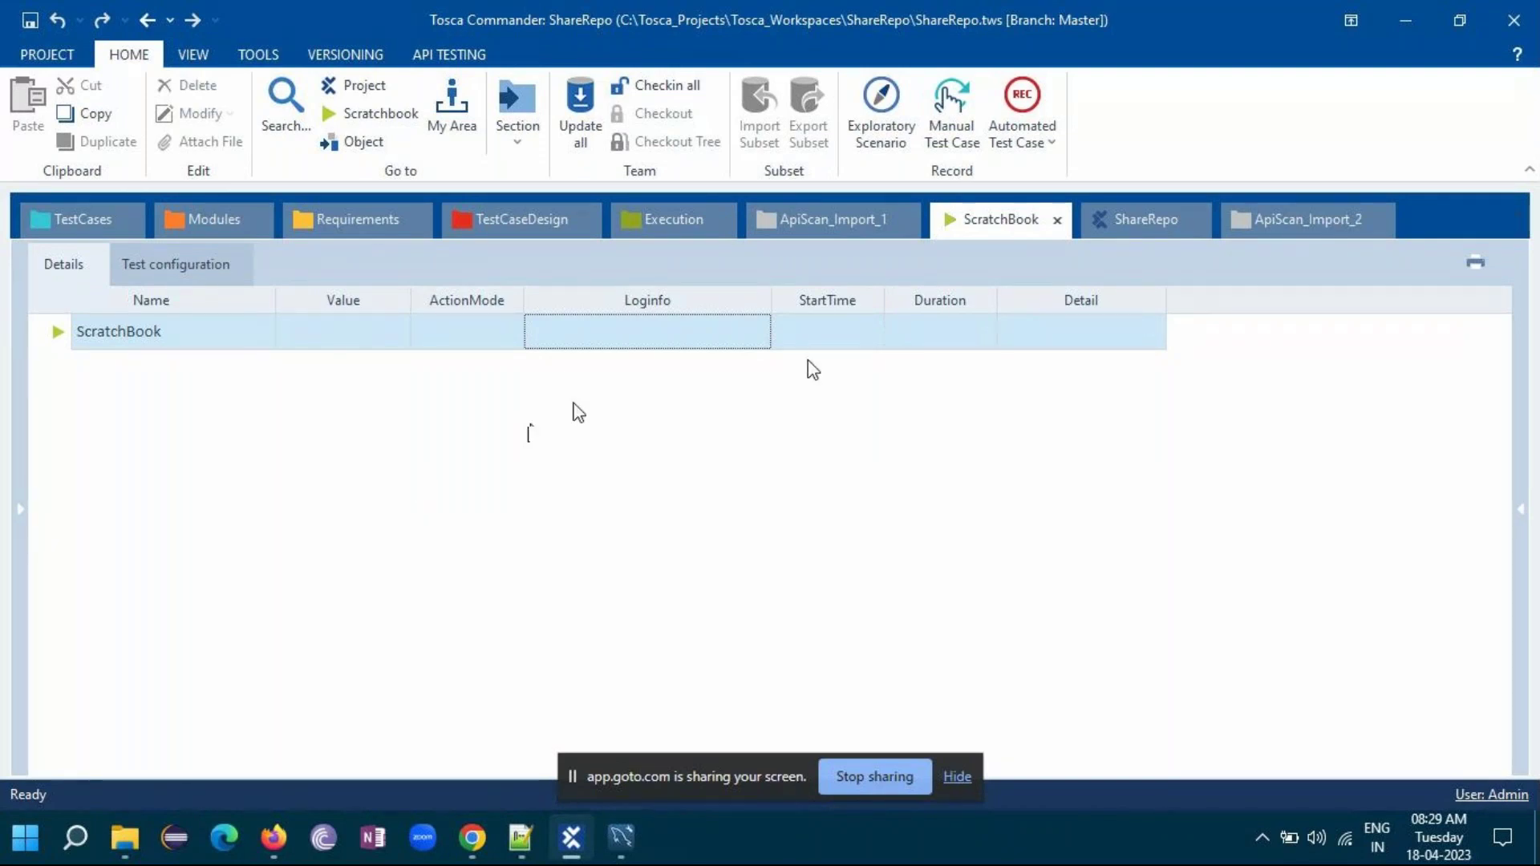
left_click(659, 220)
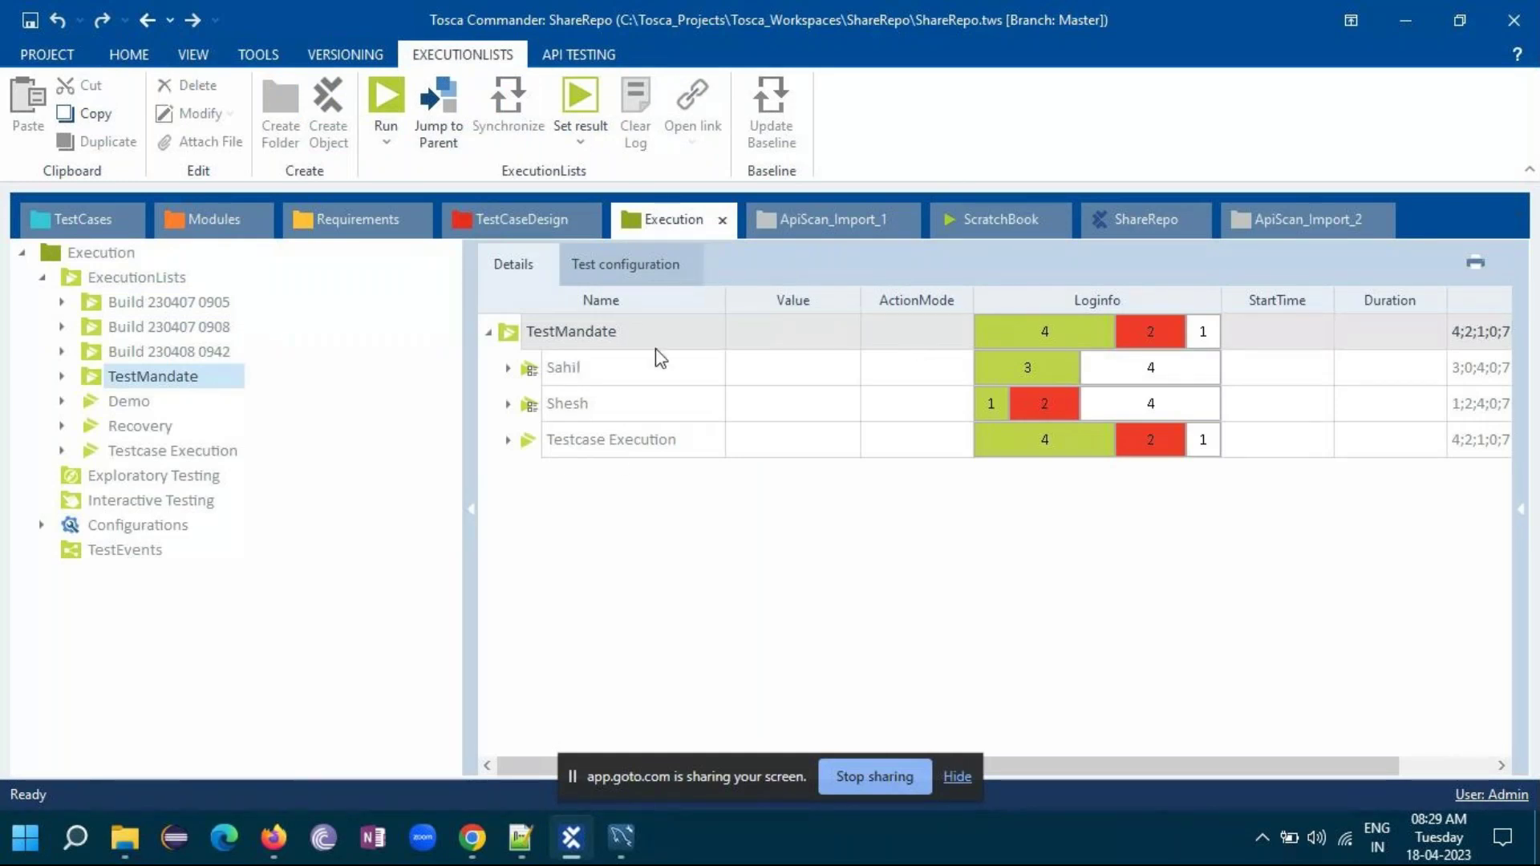
left_click(1015, 215)
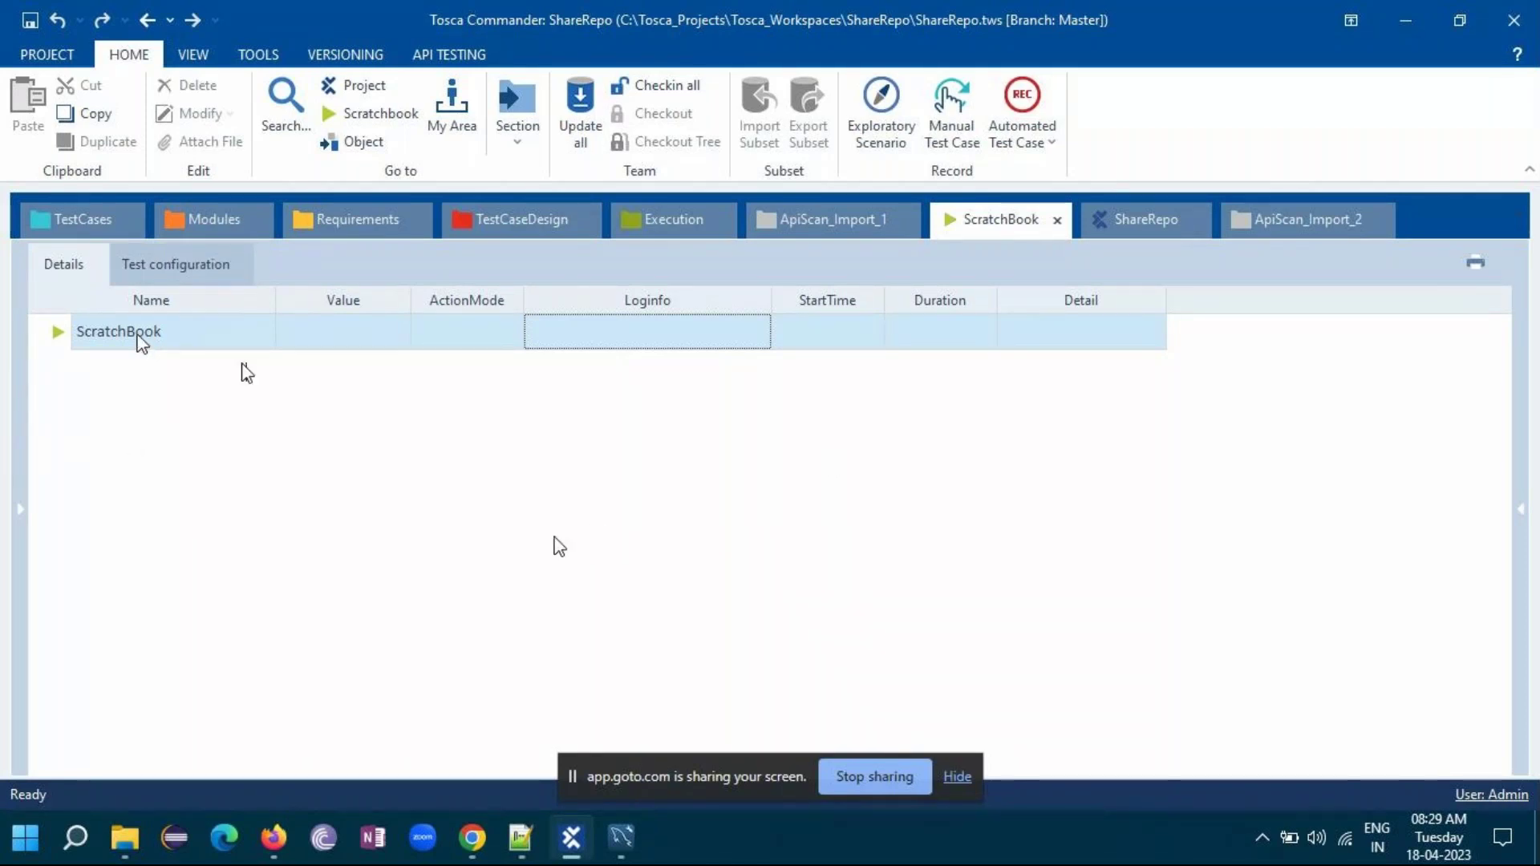
- Run the TestCases folder of ApiScan_Import_1 in the ScratchBook
left_click(787, 218)
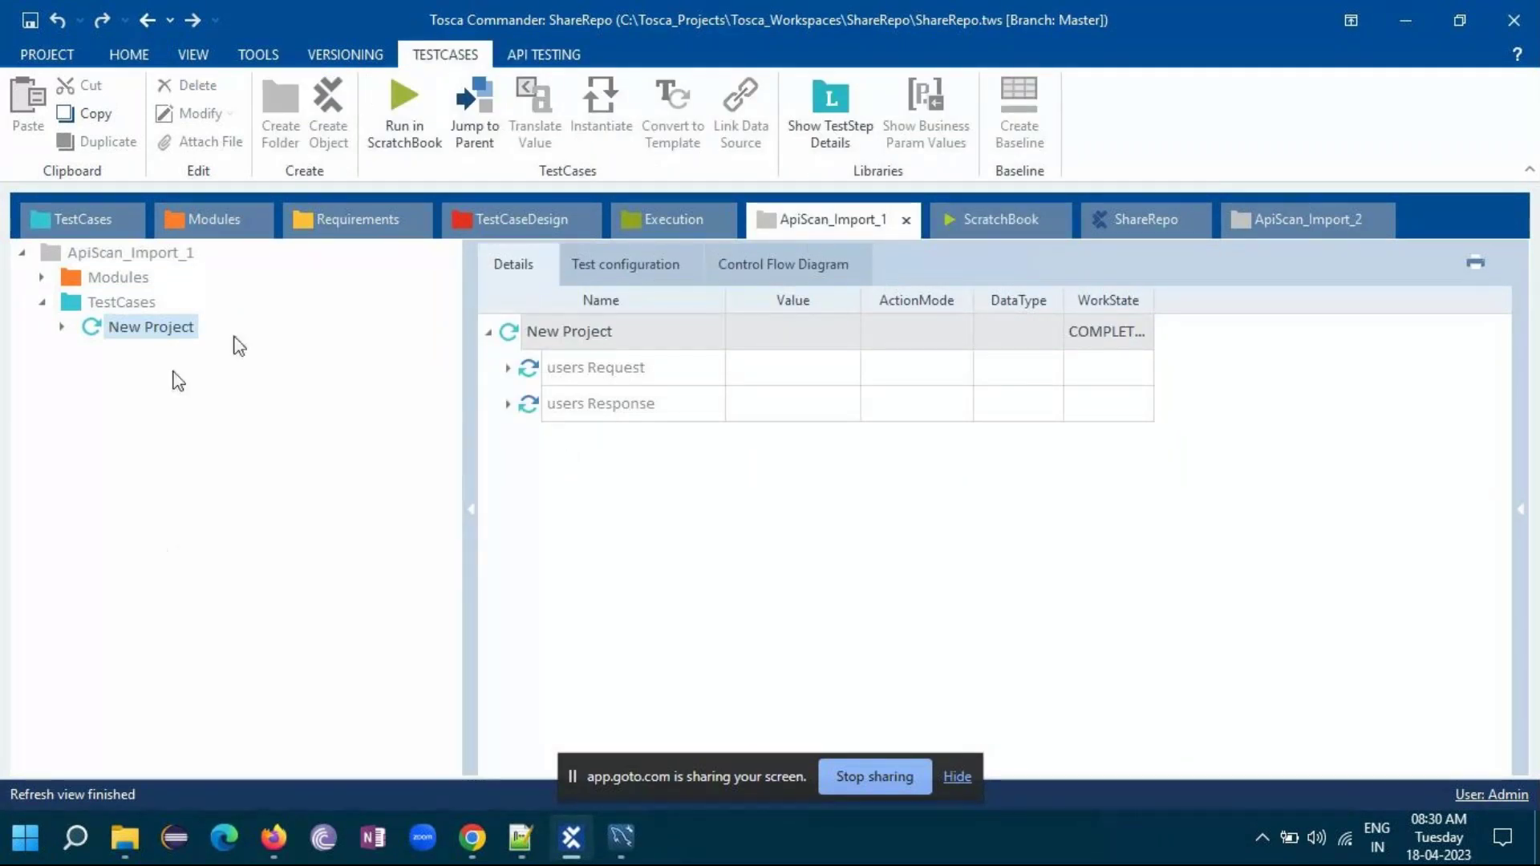
left_click(104, 297)
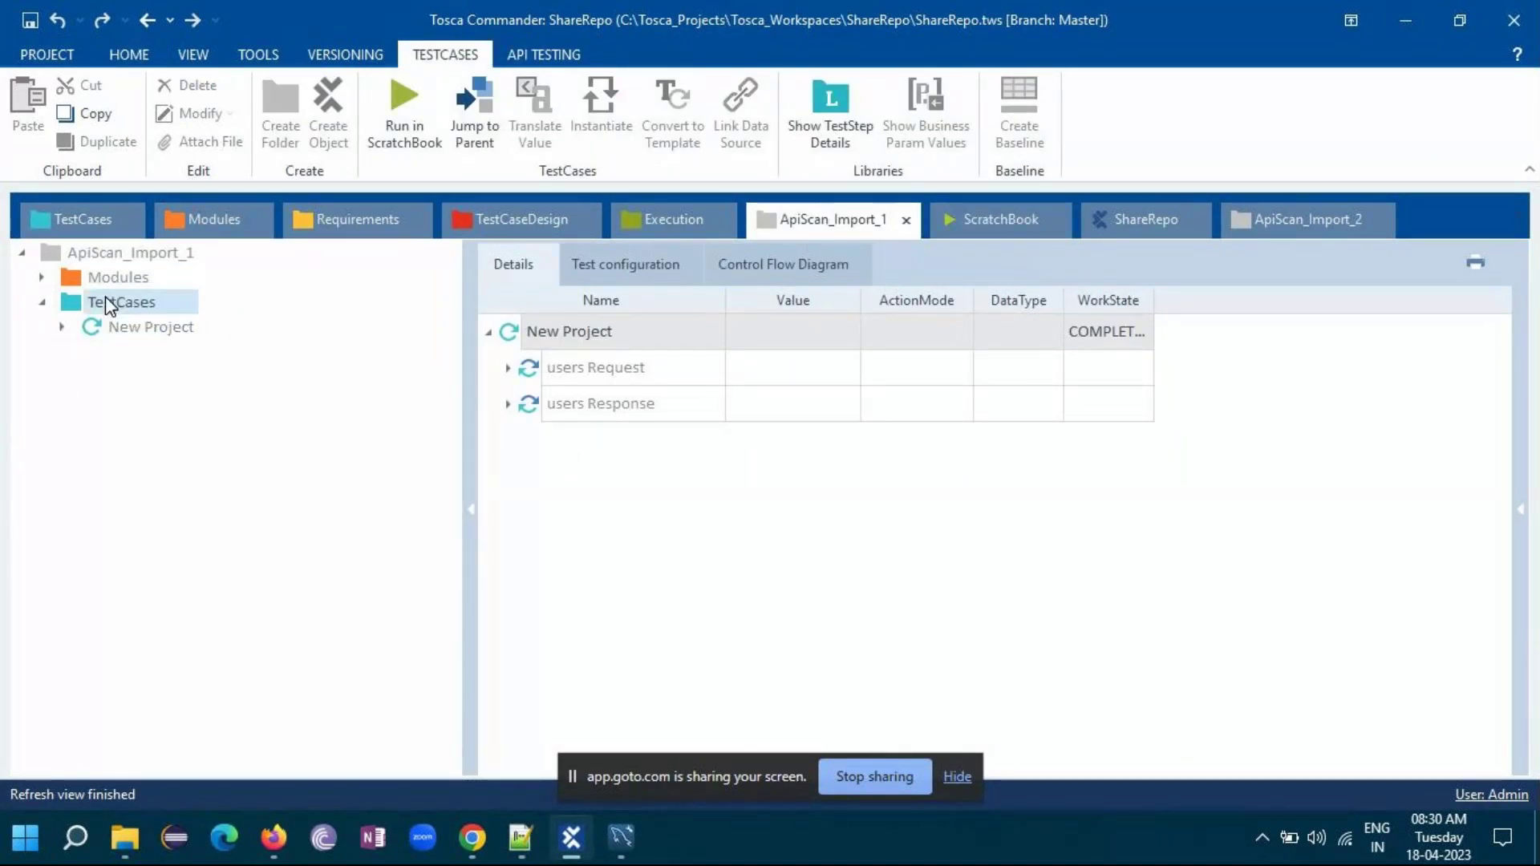
right_click(105, 297)
left_click(210, 376)
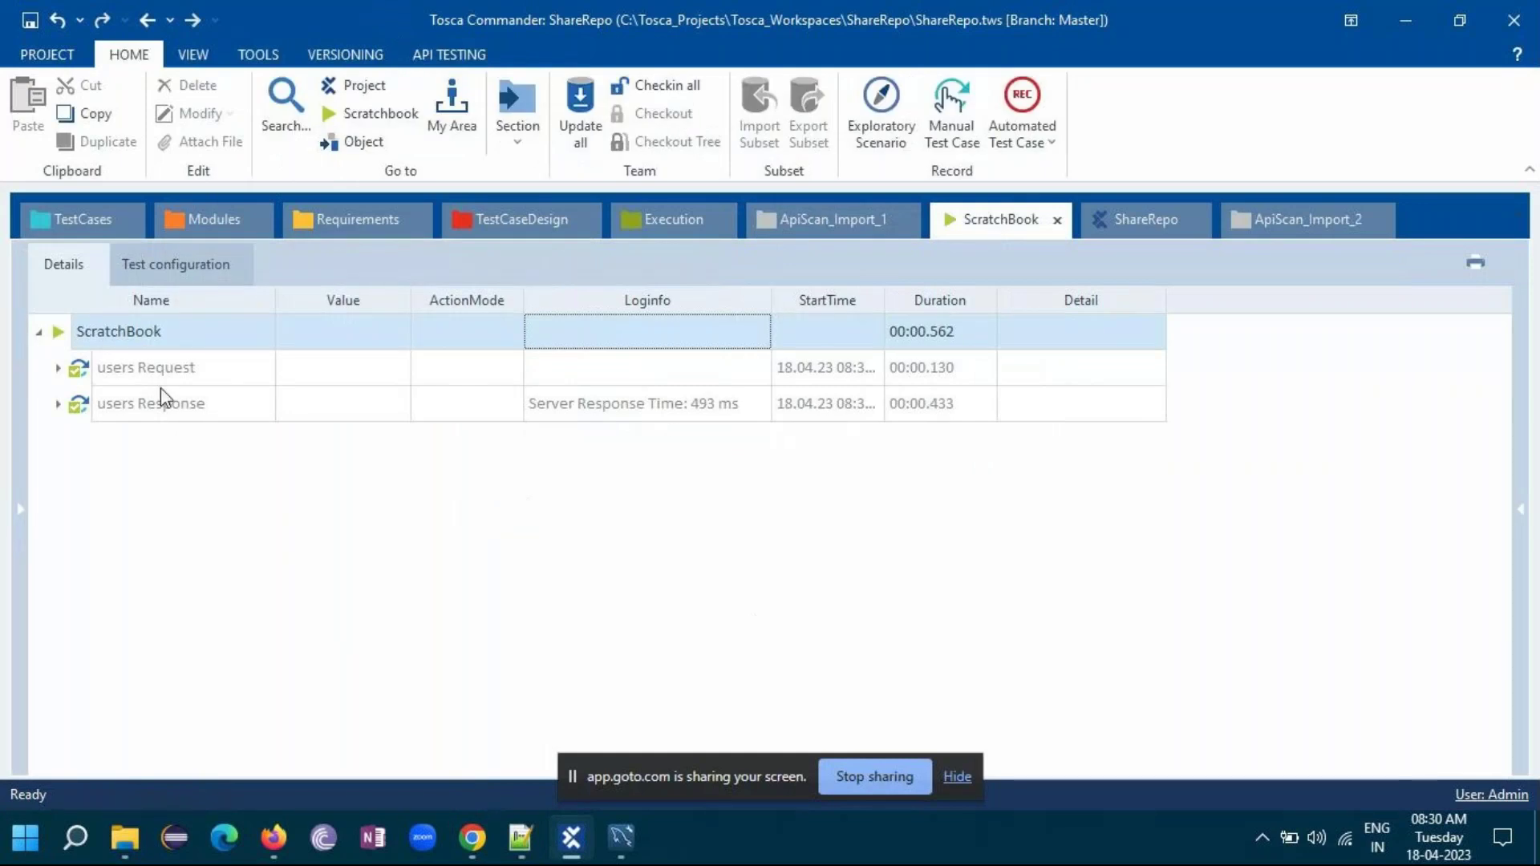
- Expand the users Request and users Response results in the ScratchBook, and view the full StatusCode verification log
left_click(58, 368)
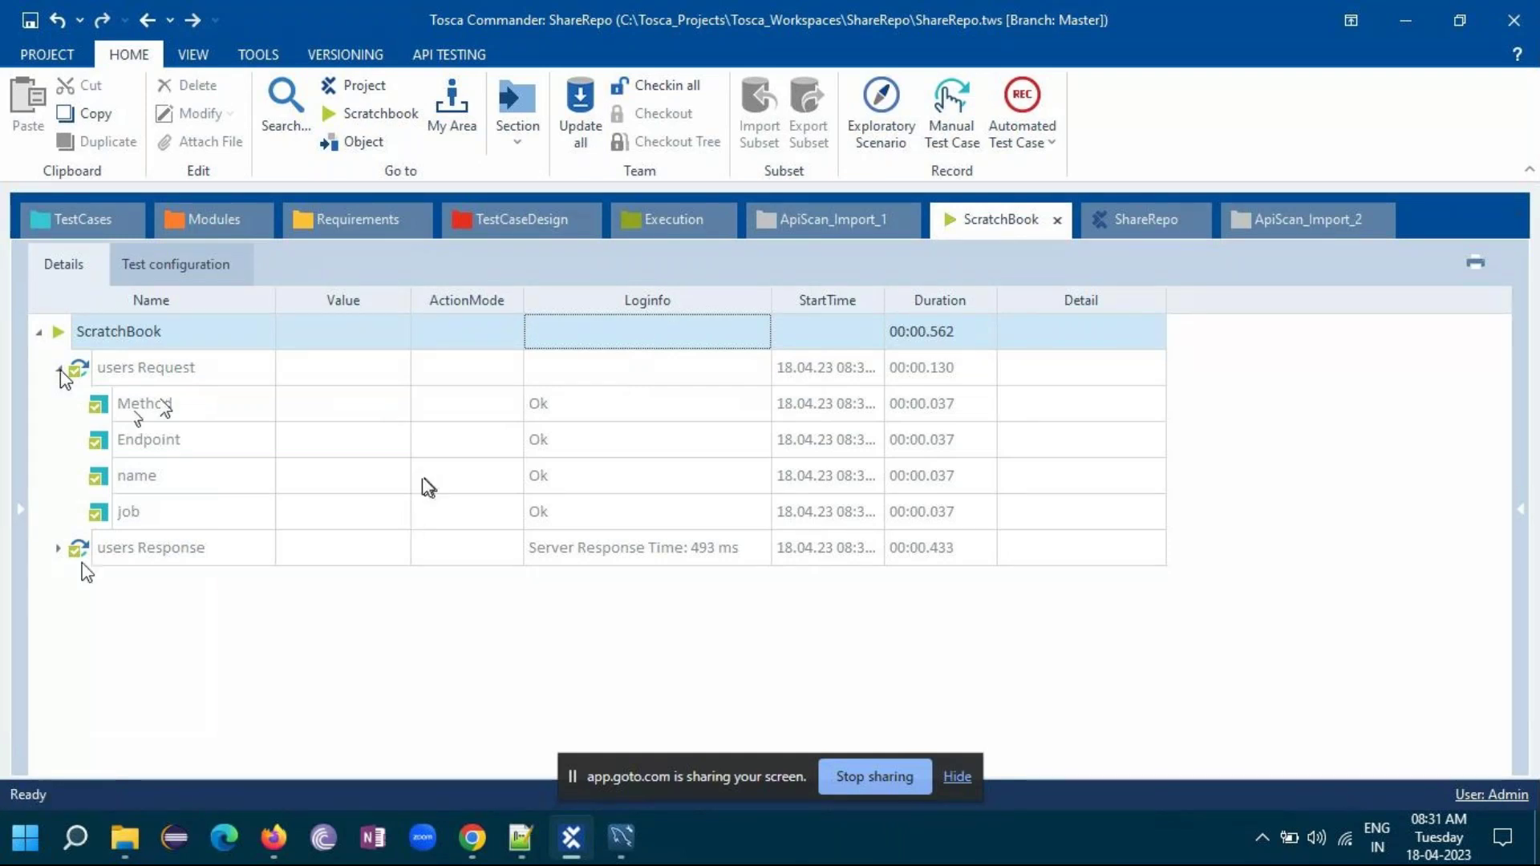
left_click(58, 549)
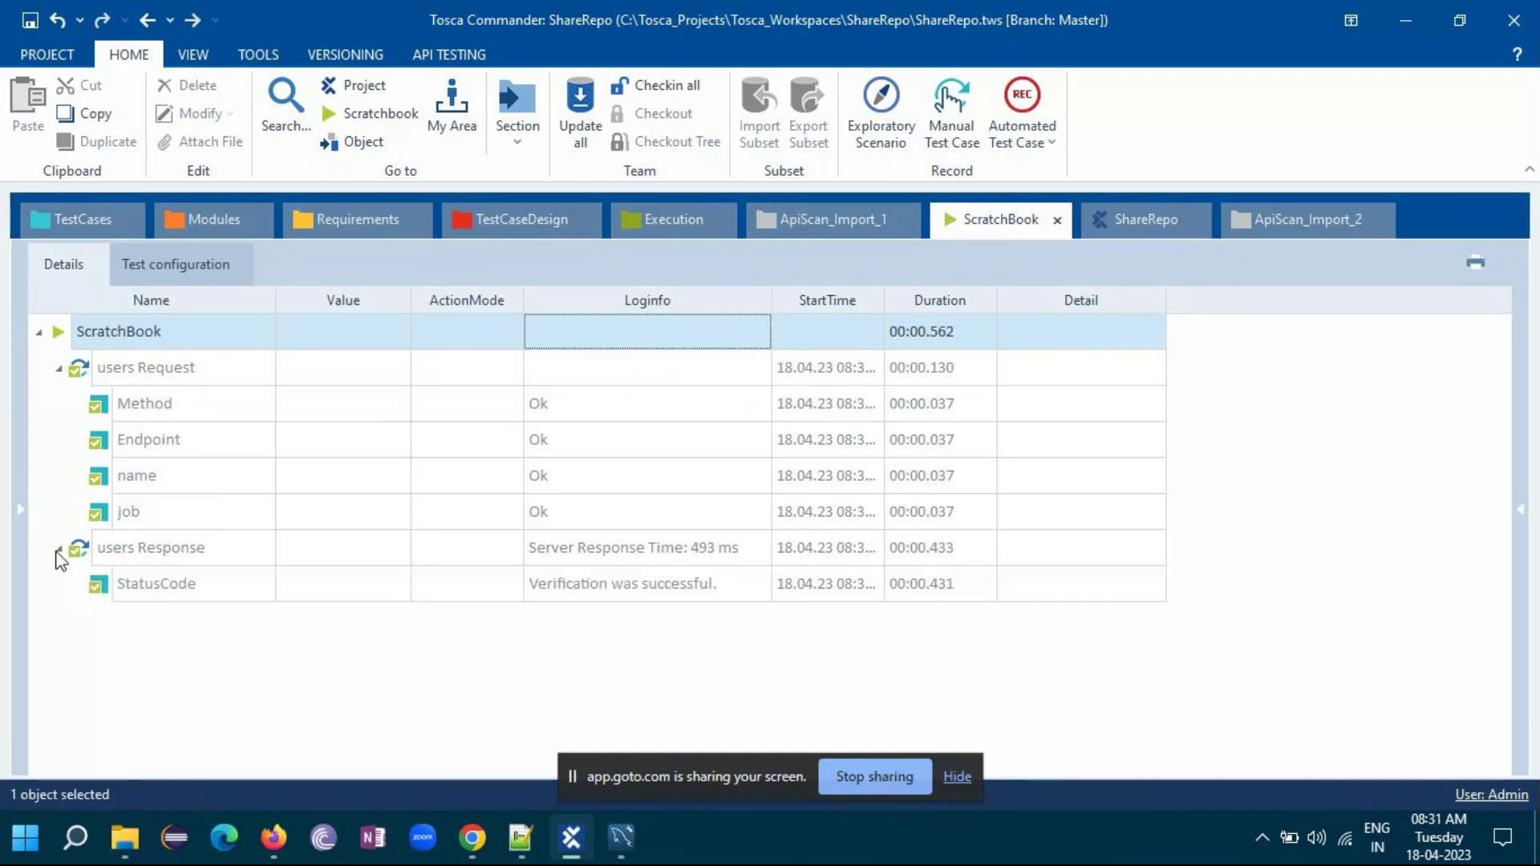
left_click(727, 581)
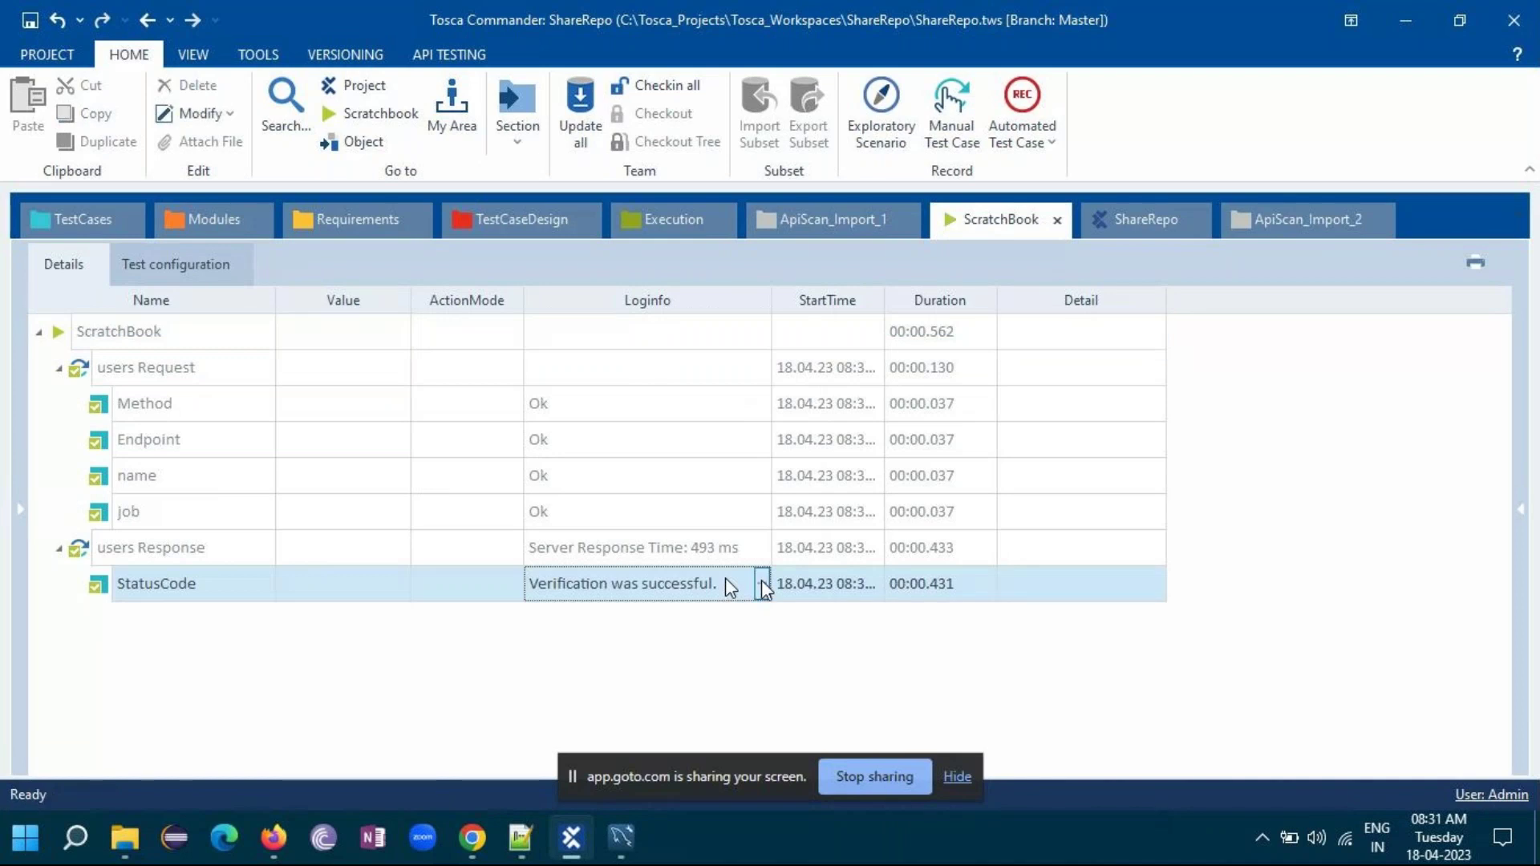
left_click(762, 582)
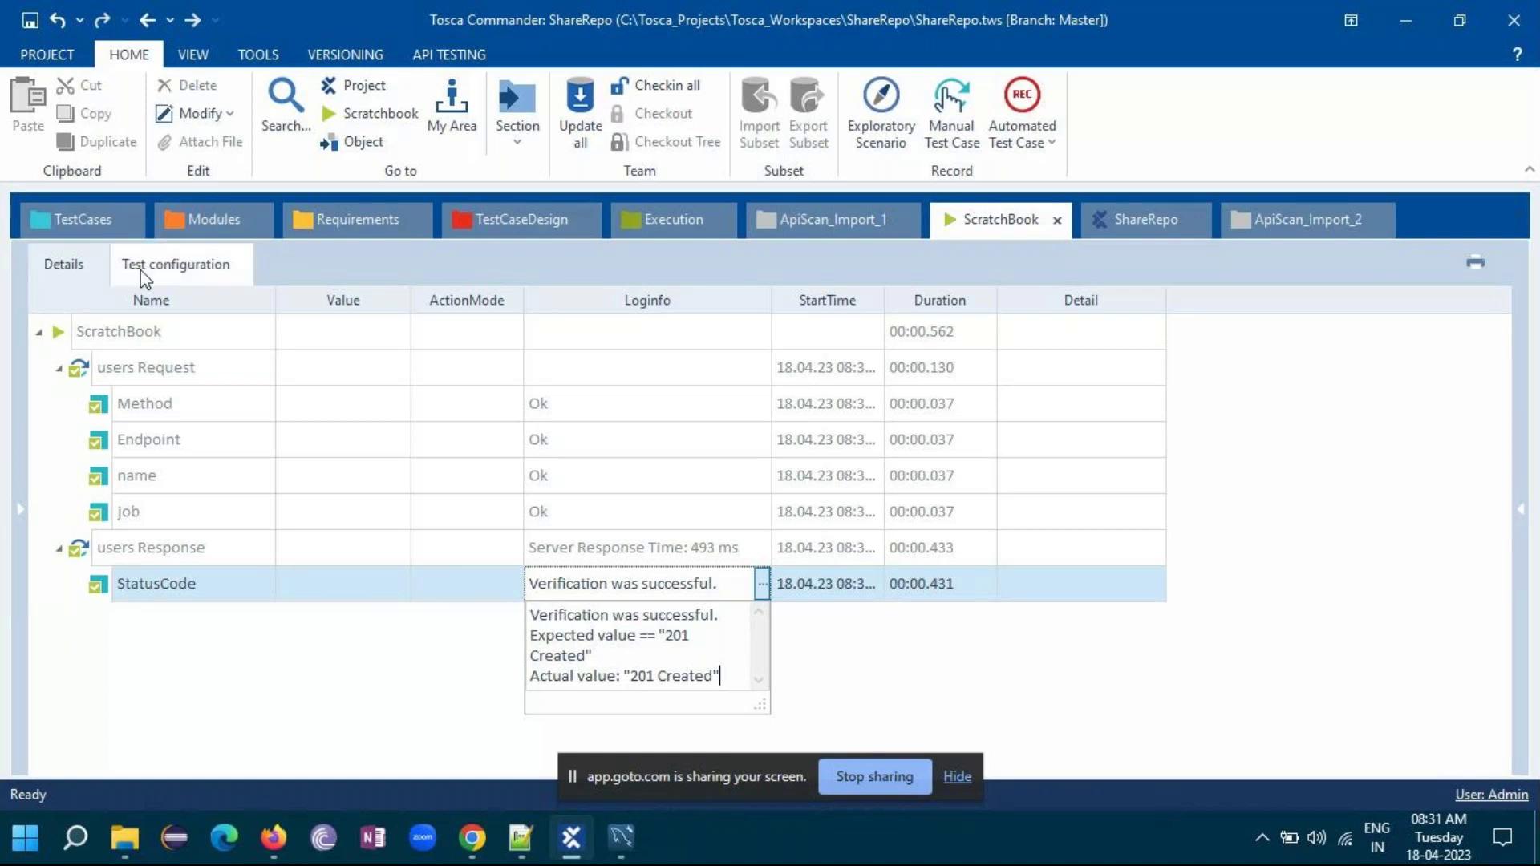
- Inspect the users Request and users Response test steps of New Project in ApiScan_Import_1
left_click(790, 213)
left_click(61, 327)
left_click(152, 353)
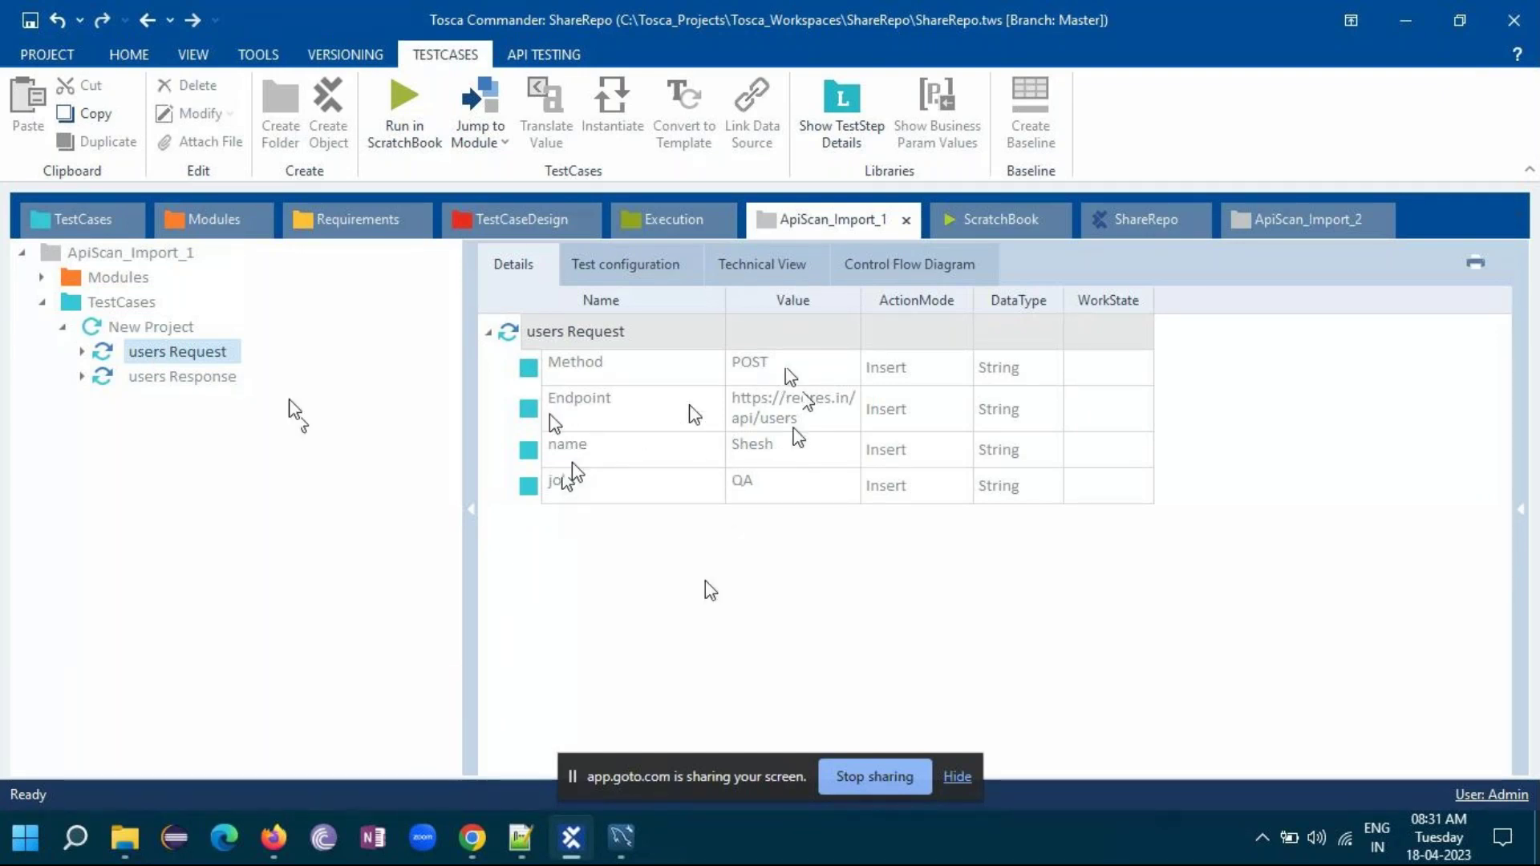
left_click(178, 377)
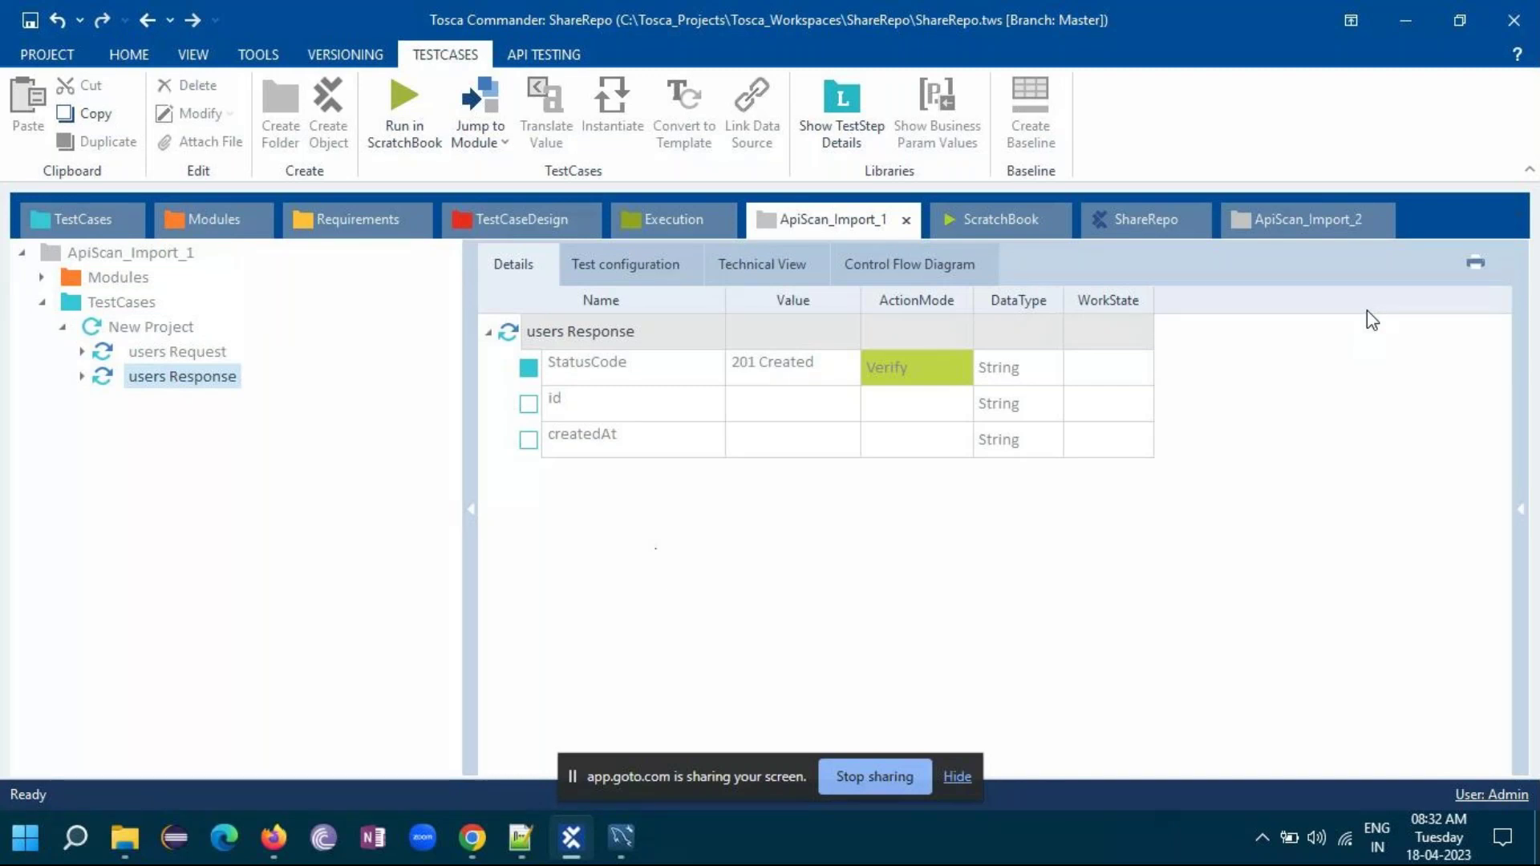
- Expand New Project under TestCases in ApiScan_Import_2 and select its users Request test step
left_click(1278, 219)
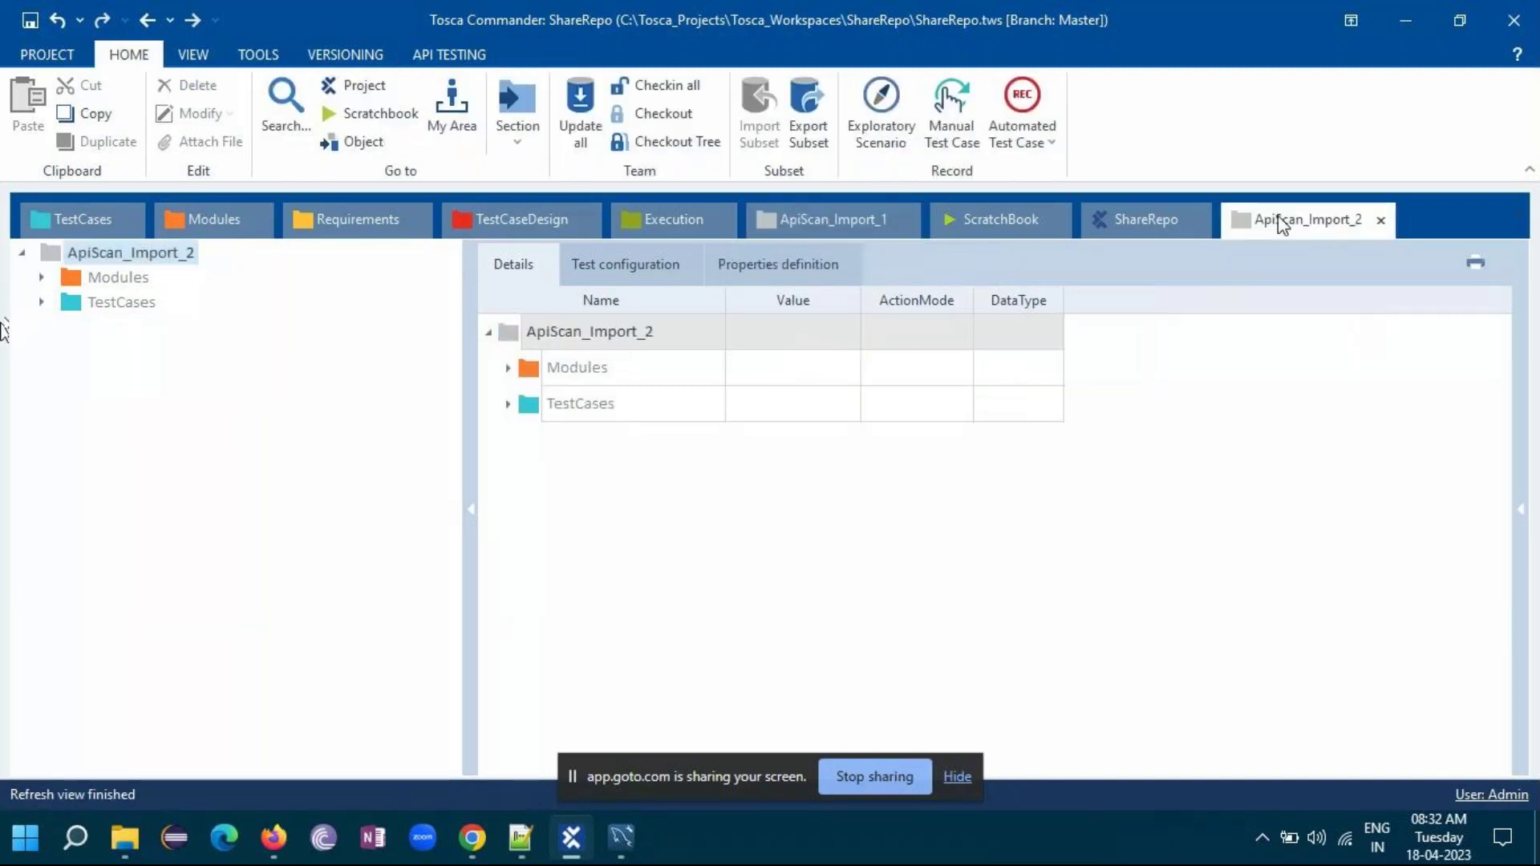
left_click(41, 303)
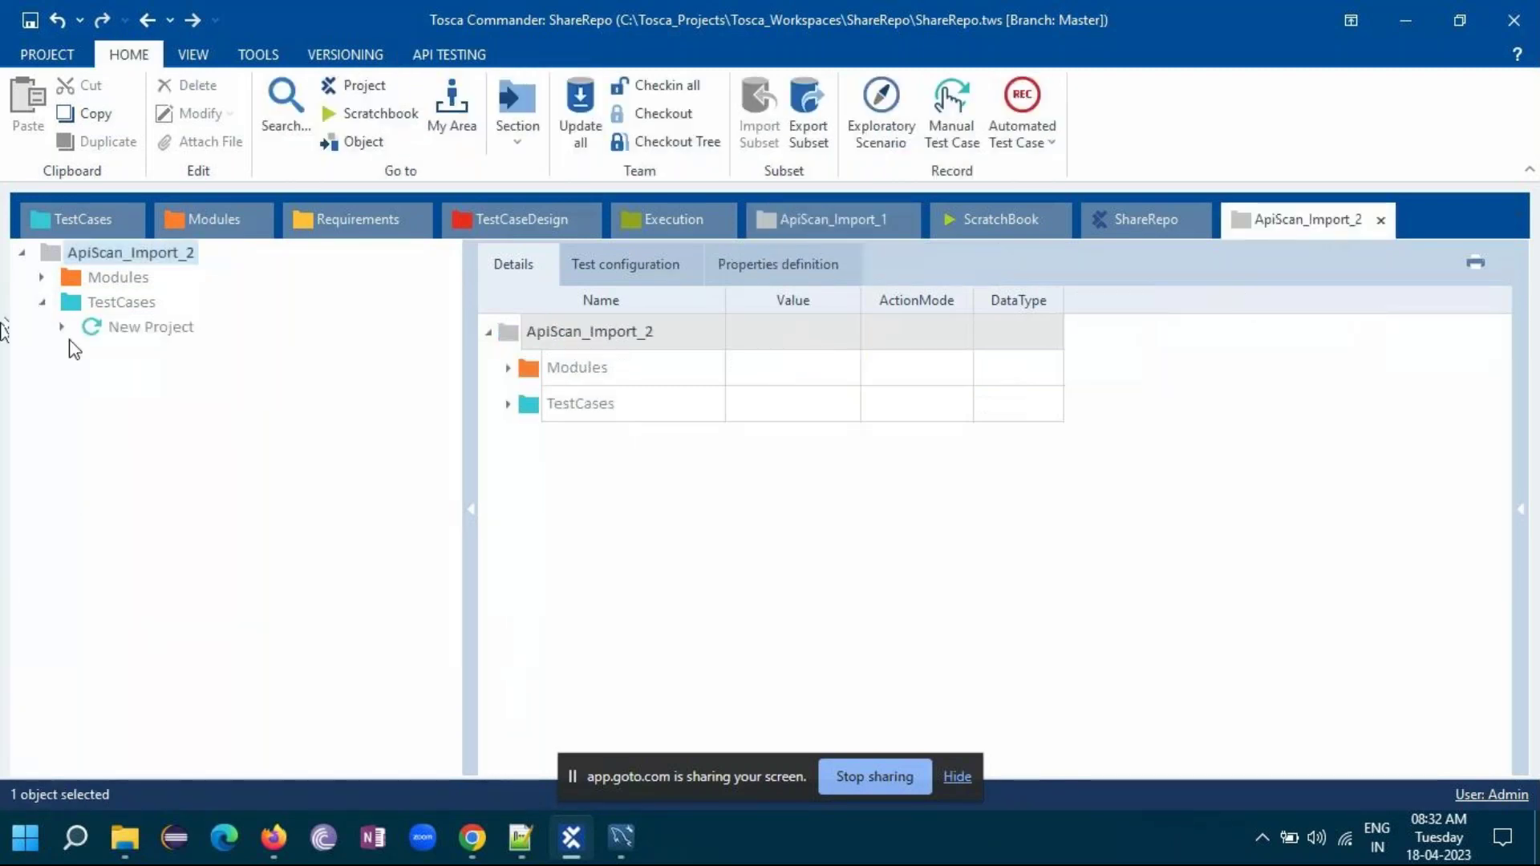
left_click(61, 326)
left_click(146, 356)
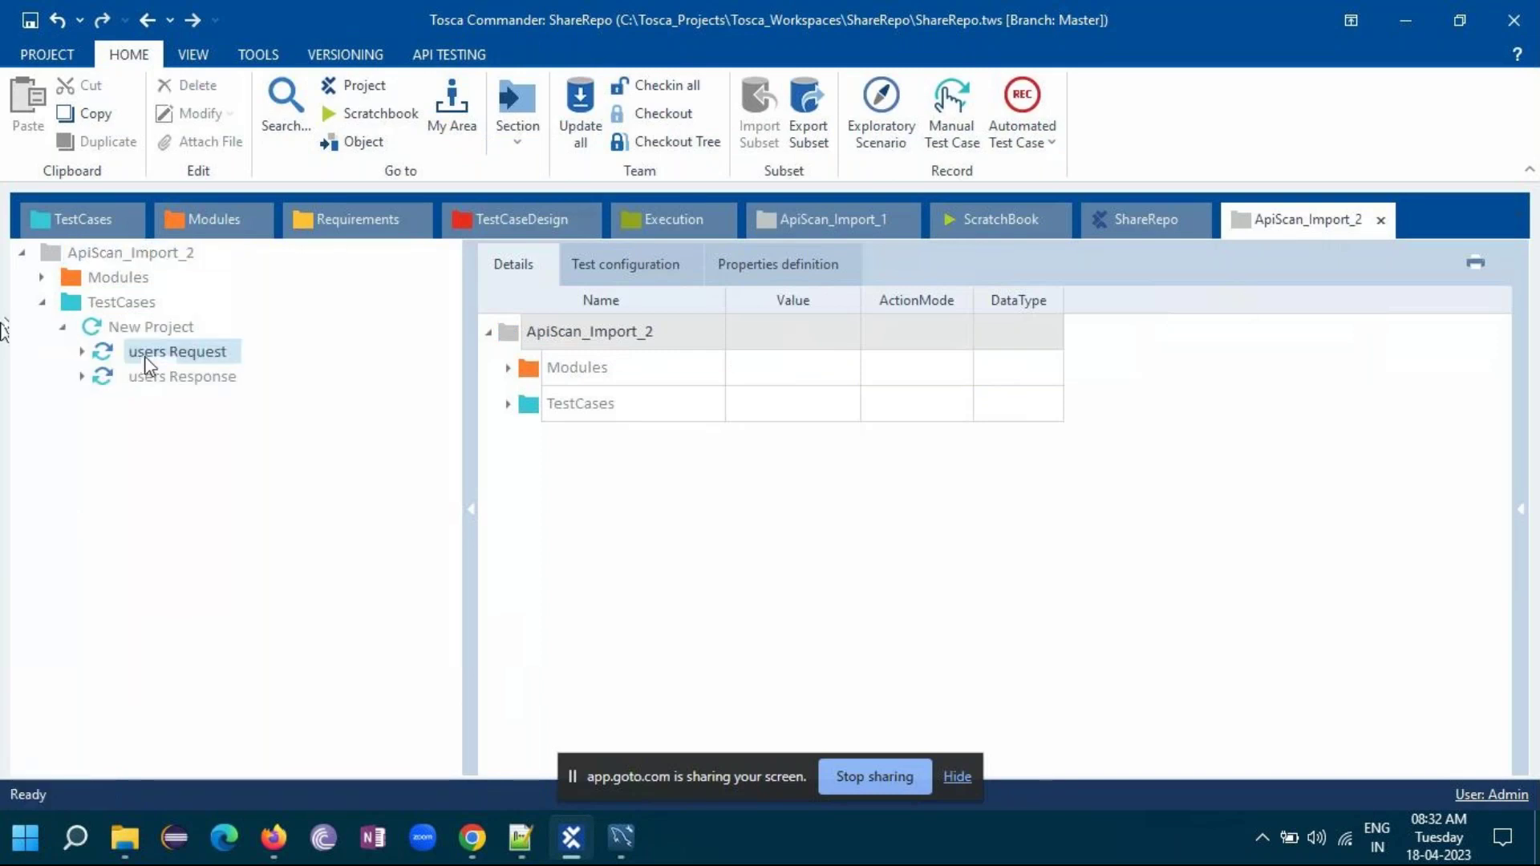
- Review the details of the users Response and users Request test steps in ApiScan_Import_2
left_click(148, 377)
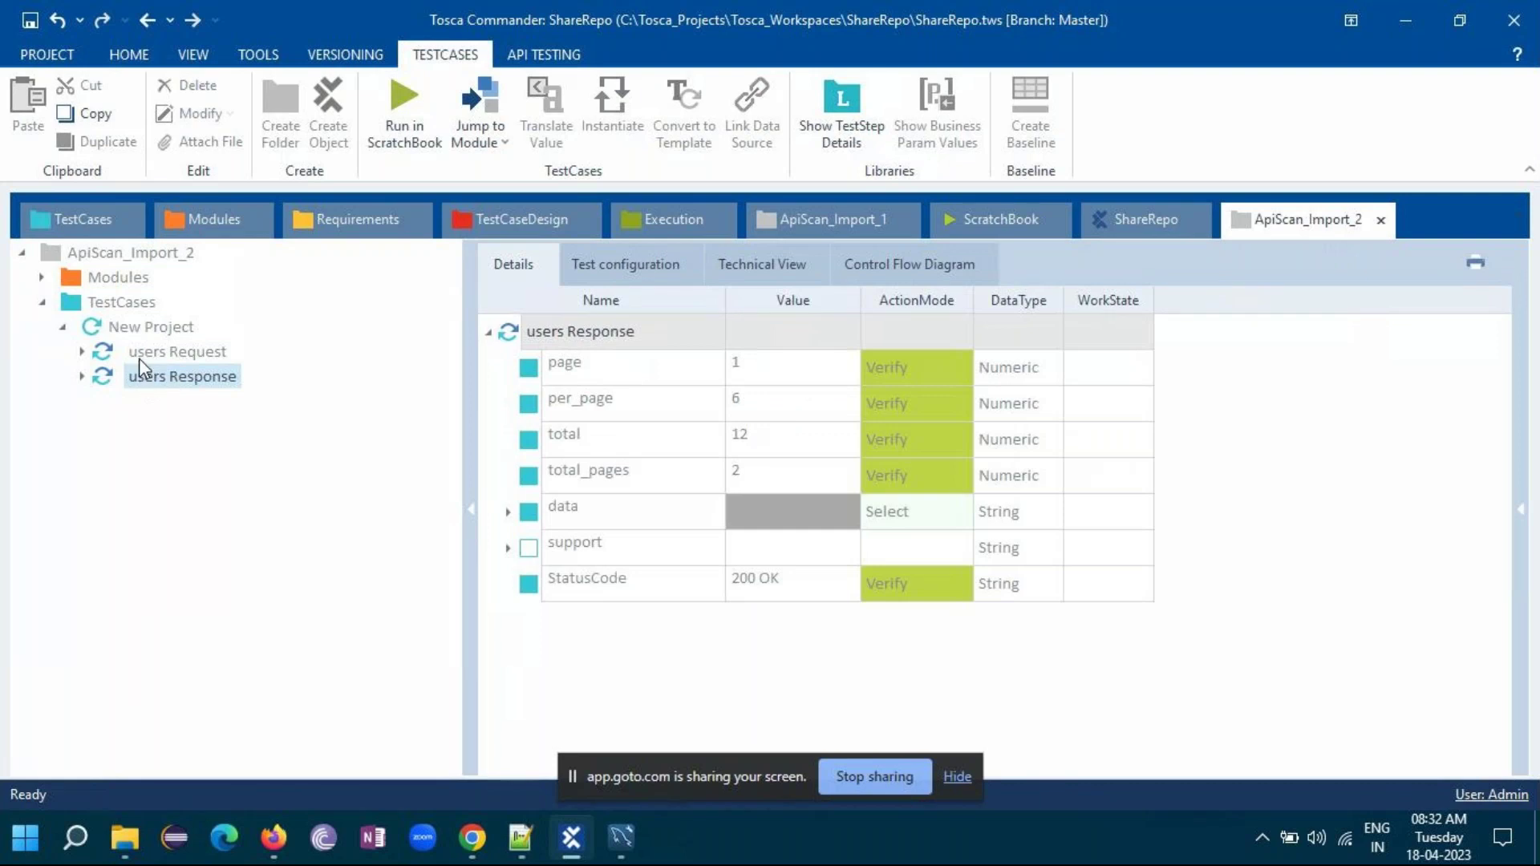
left_click(140, 356)
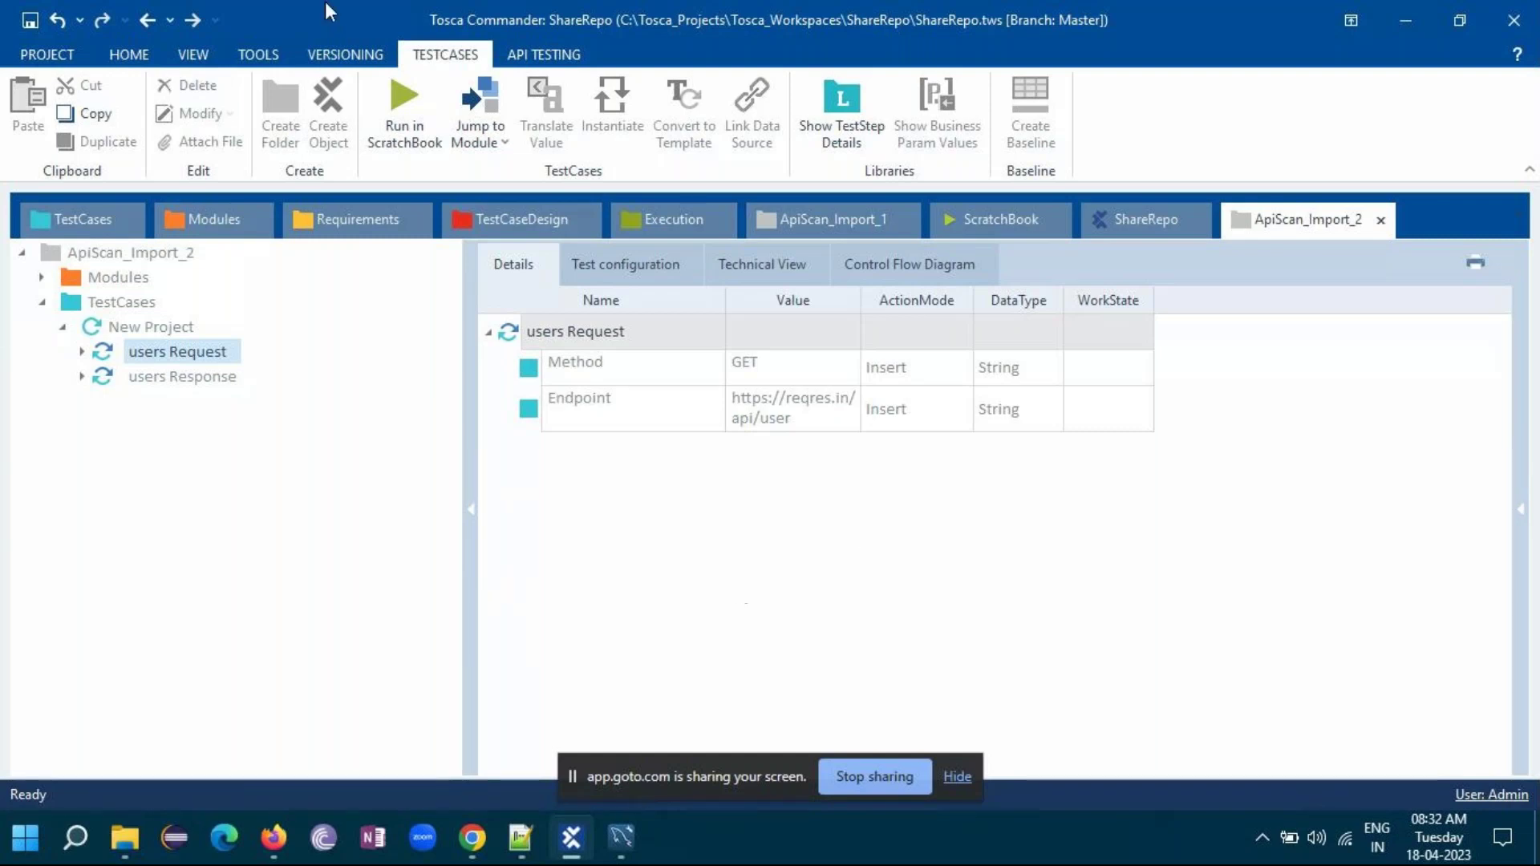
- Open the Vehicle Insurance test case under Sample > MarchFinalBatch and collapse its OpenUrl and Enter Vehicle Data test steps
left_click(104, 214)
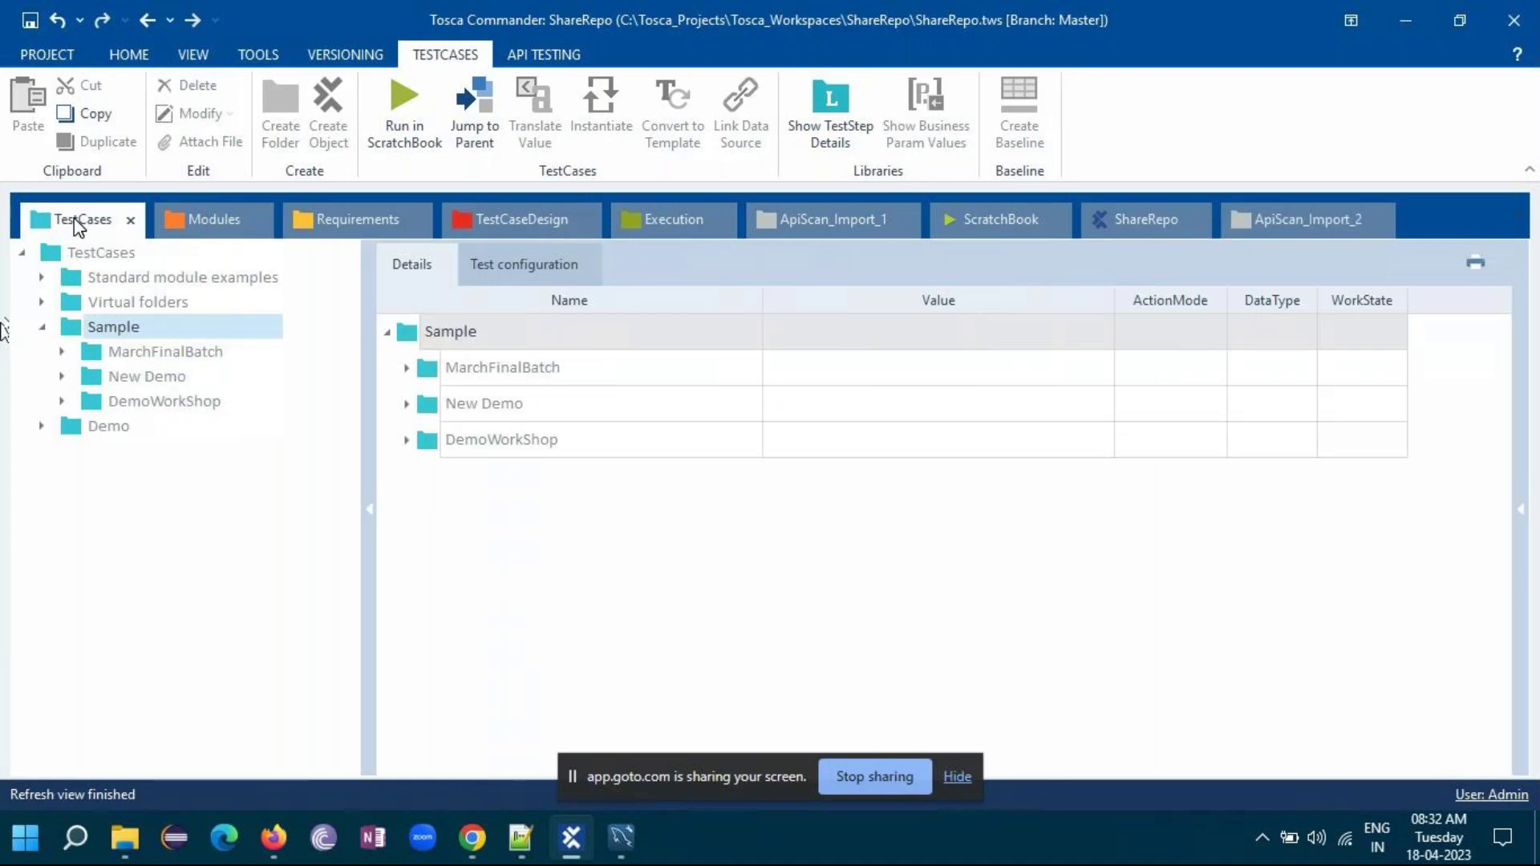
left_click(61, 351)
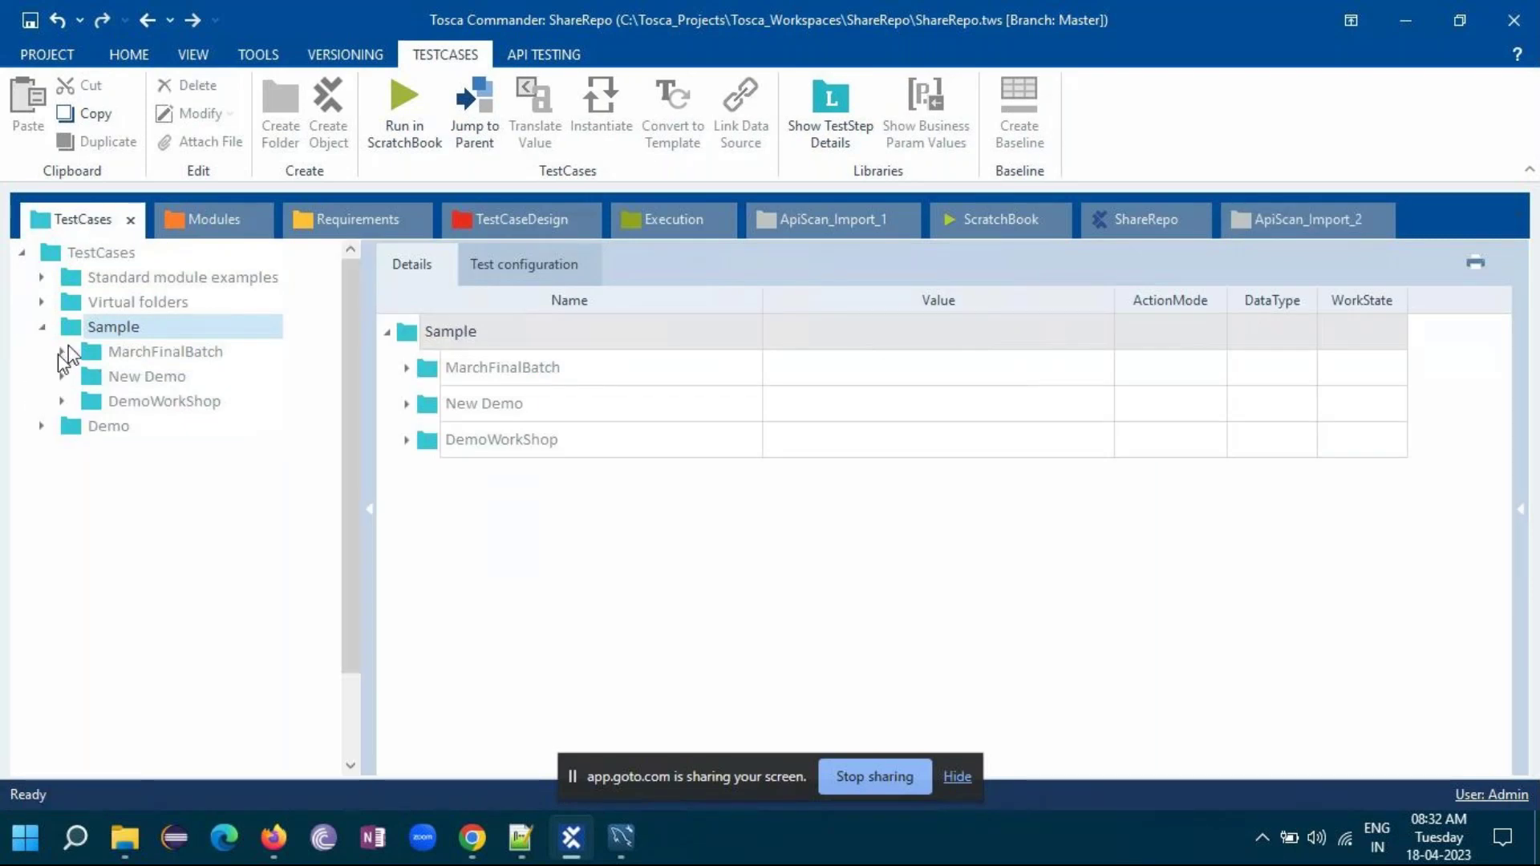
left_click(178, 431)
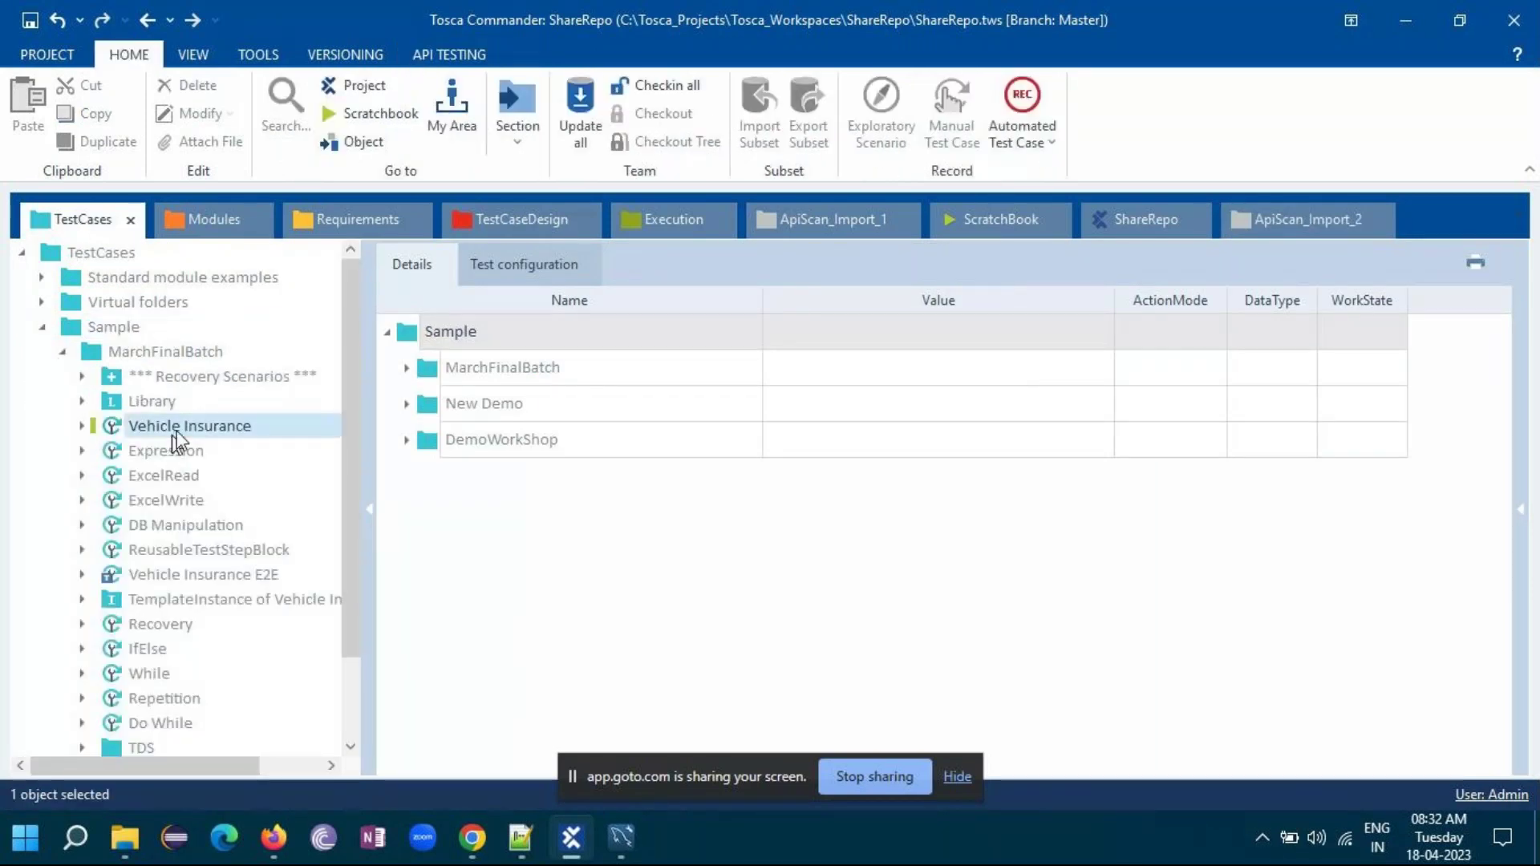
right_click(180, 434)
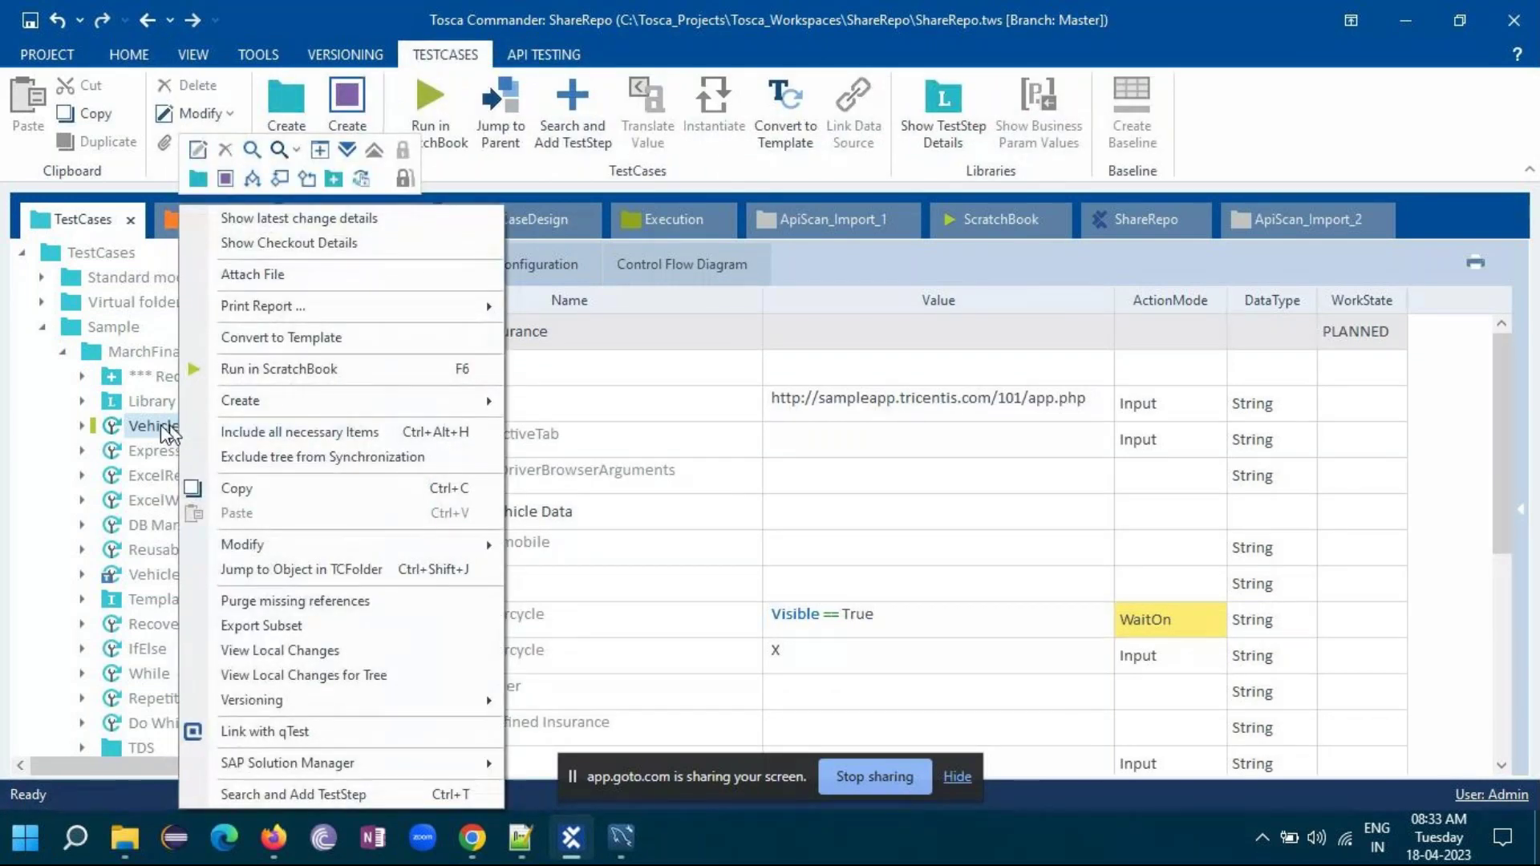
key("Escape")
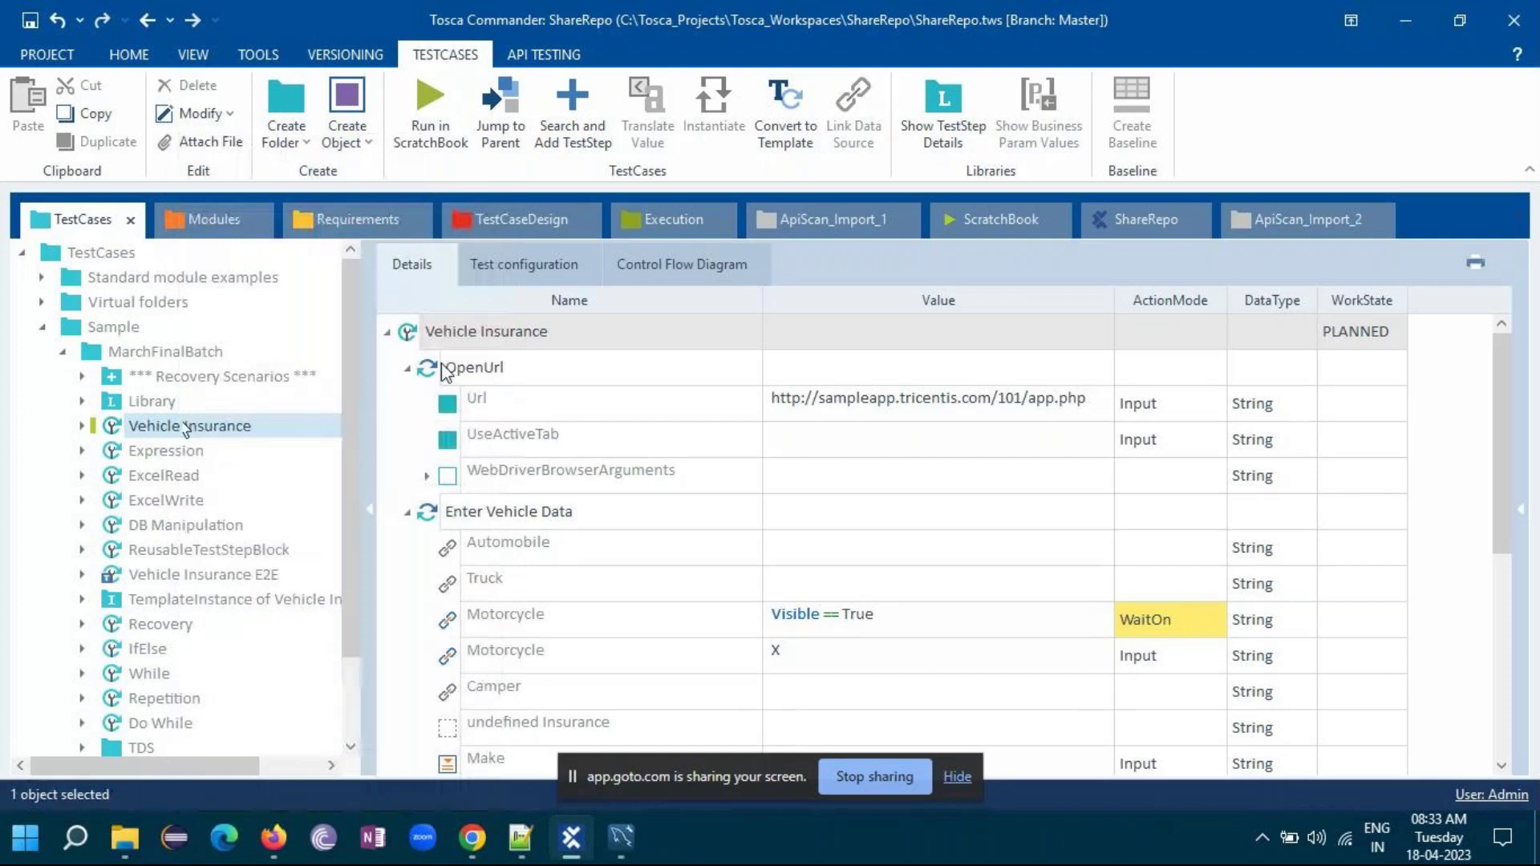
left_click(407, 369)
left_click(408, 403)
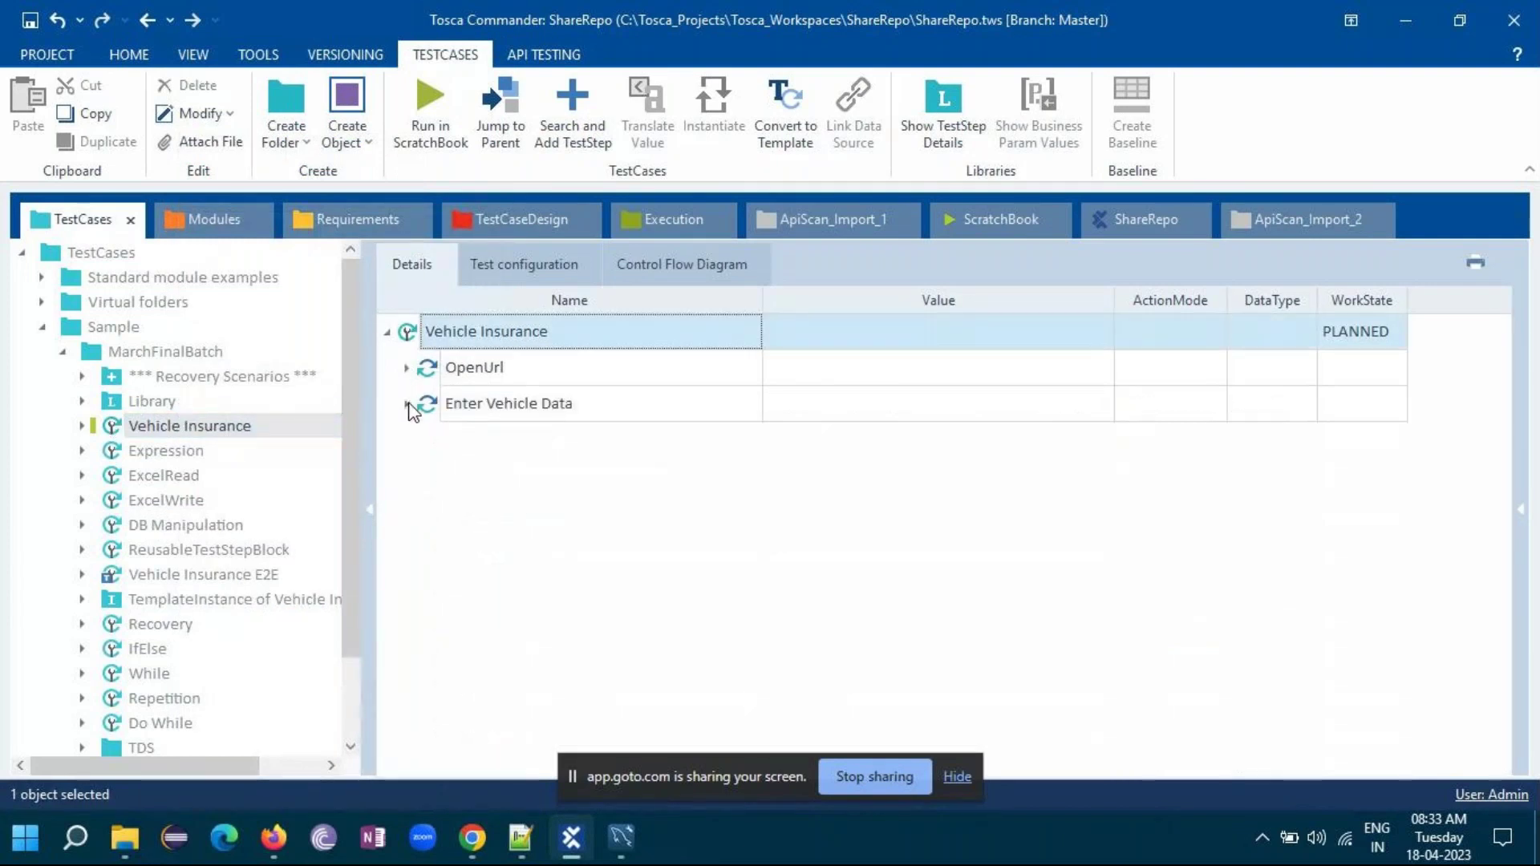
- Jump from the OpenUrl test step of Vehicle Insurance to its source module
left_click(486, 369)
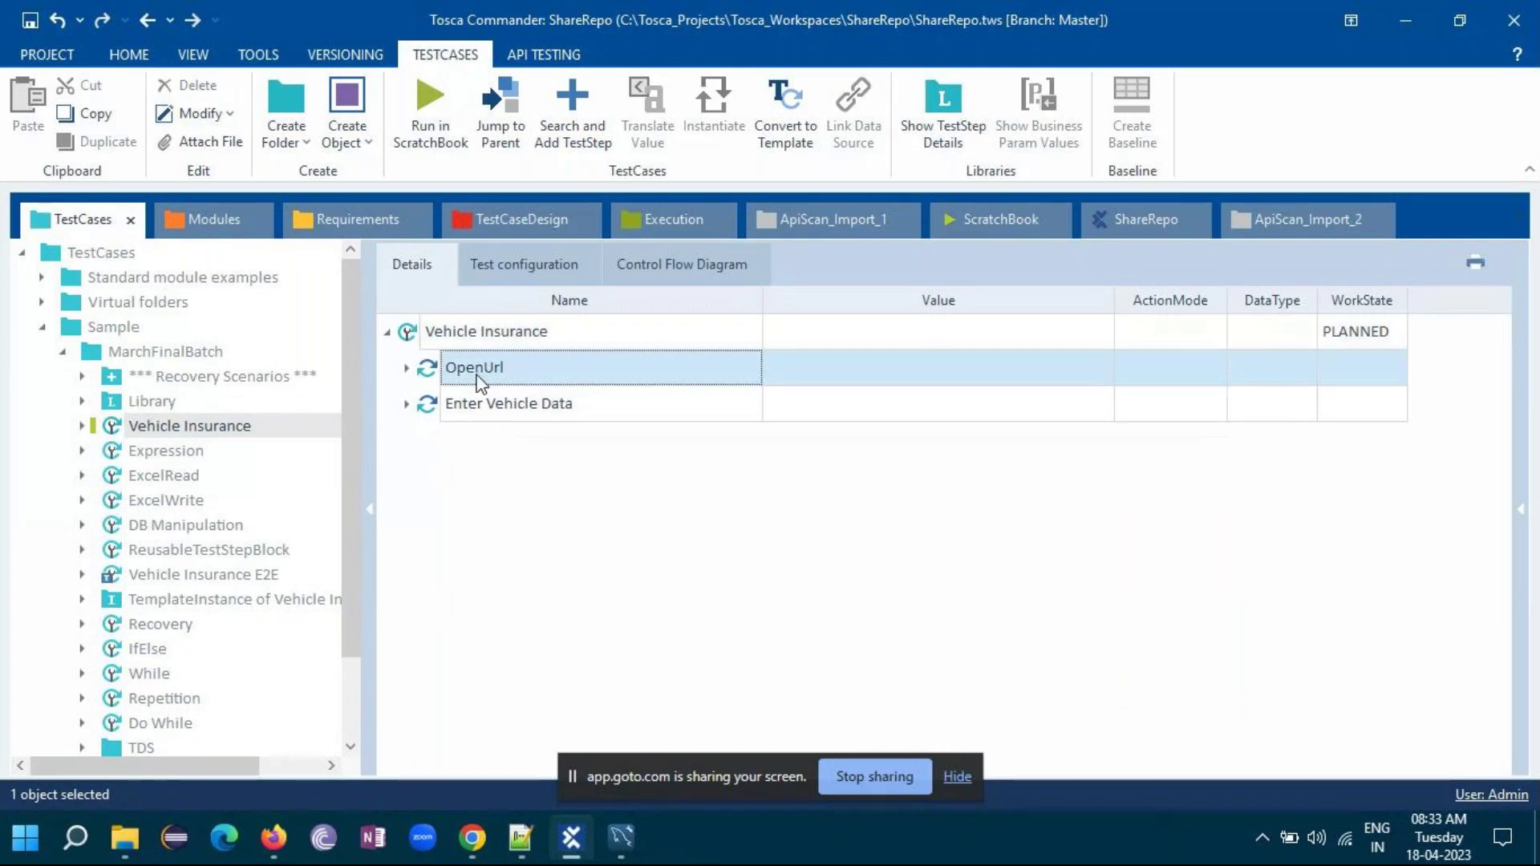
right_click(488, 367)
left_click(535, 372)
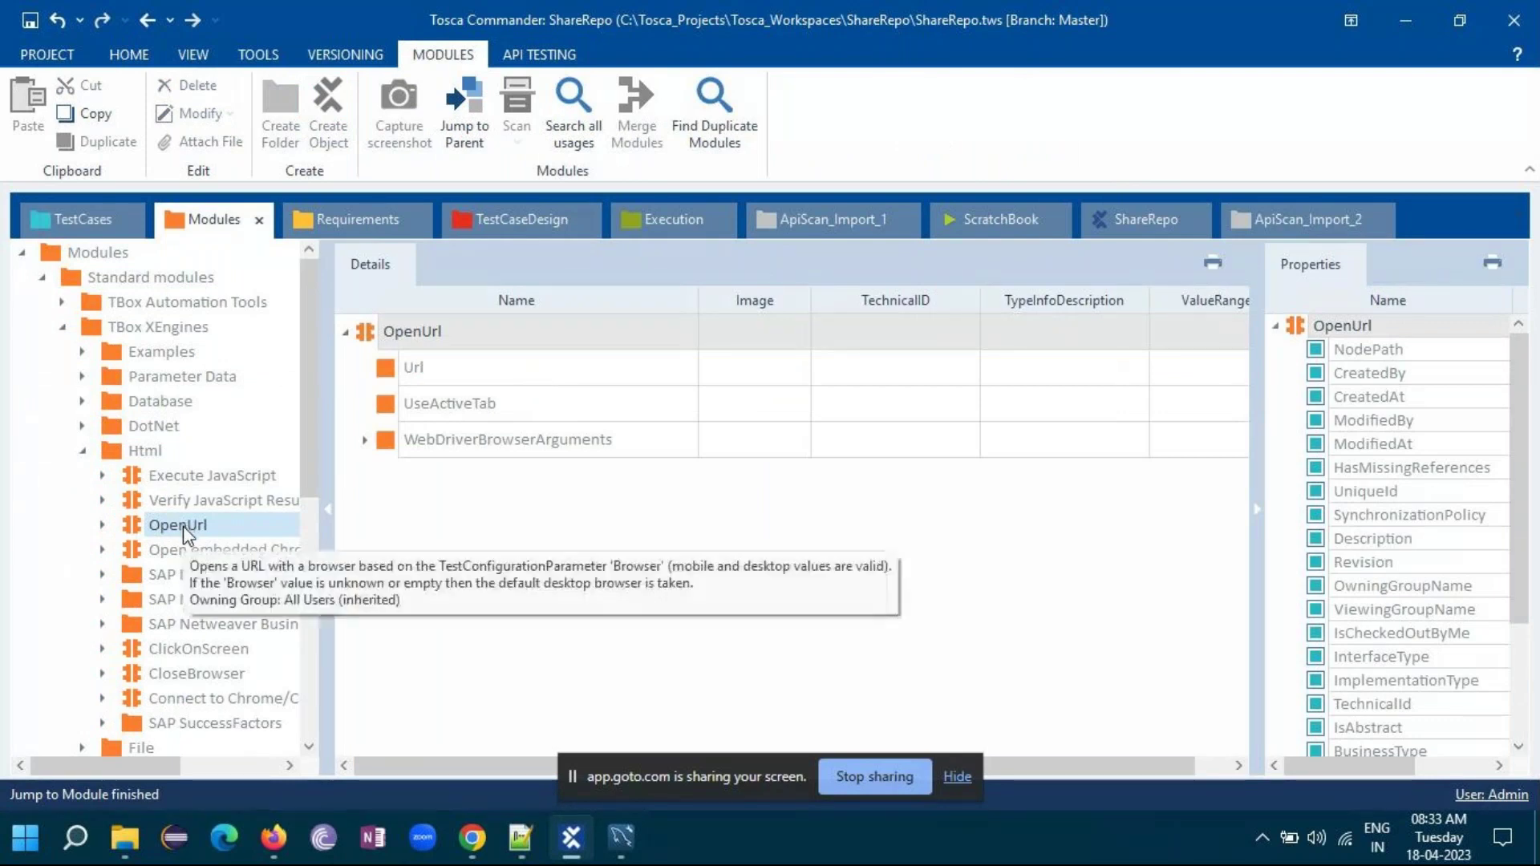
- Return to the test cases and run the Vehicle Insurance test case in the ScratchBook
left_click(81, 216)
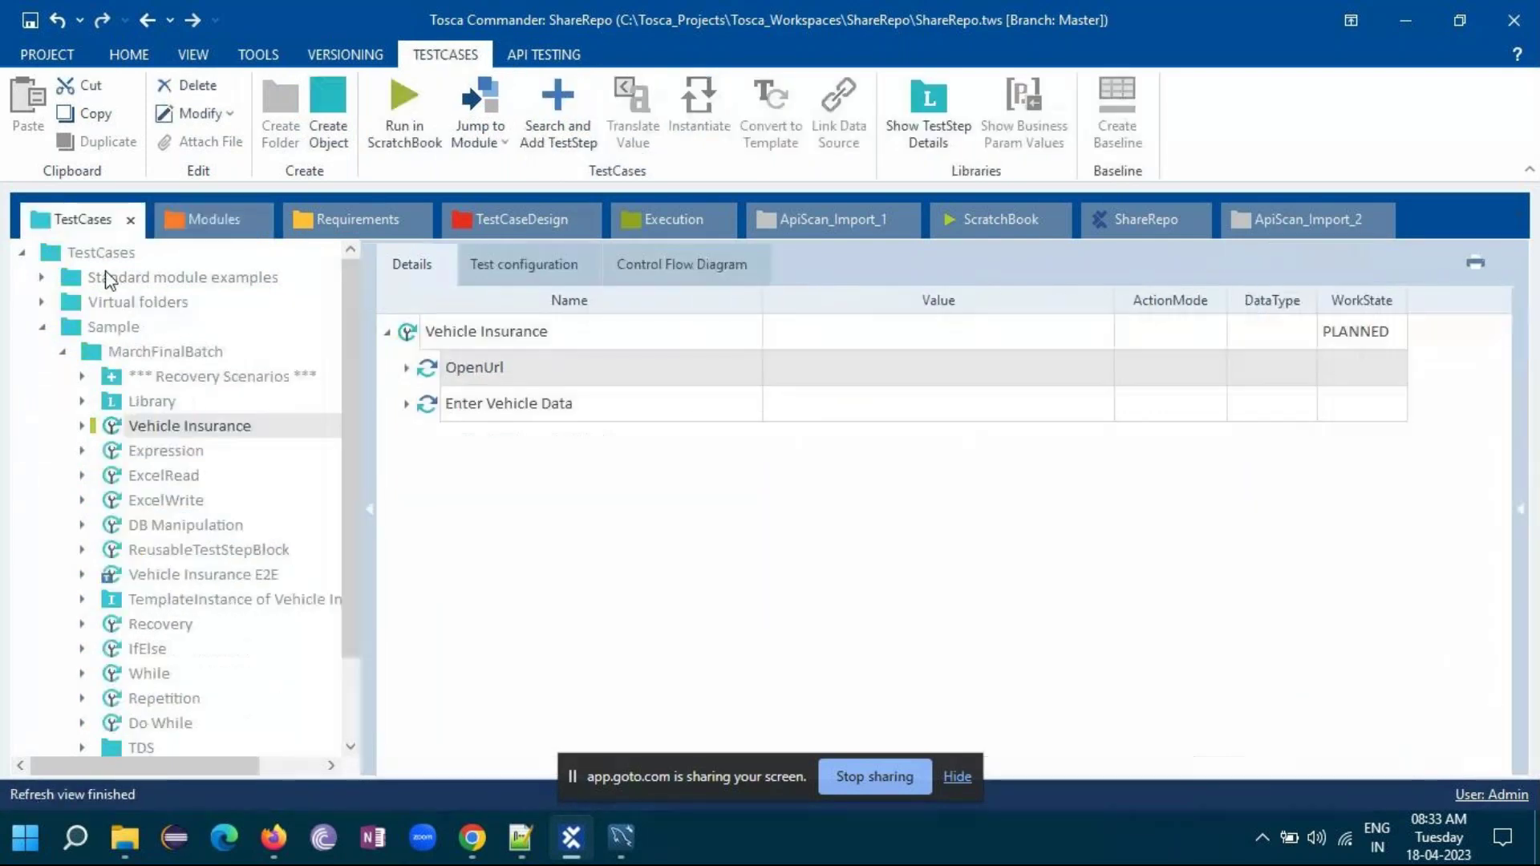
right_click(455, 331)
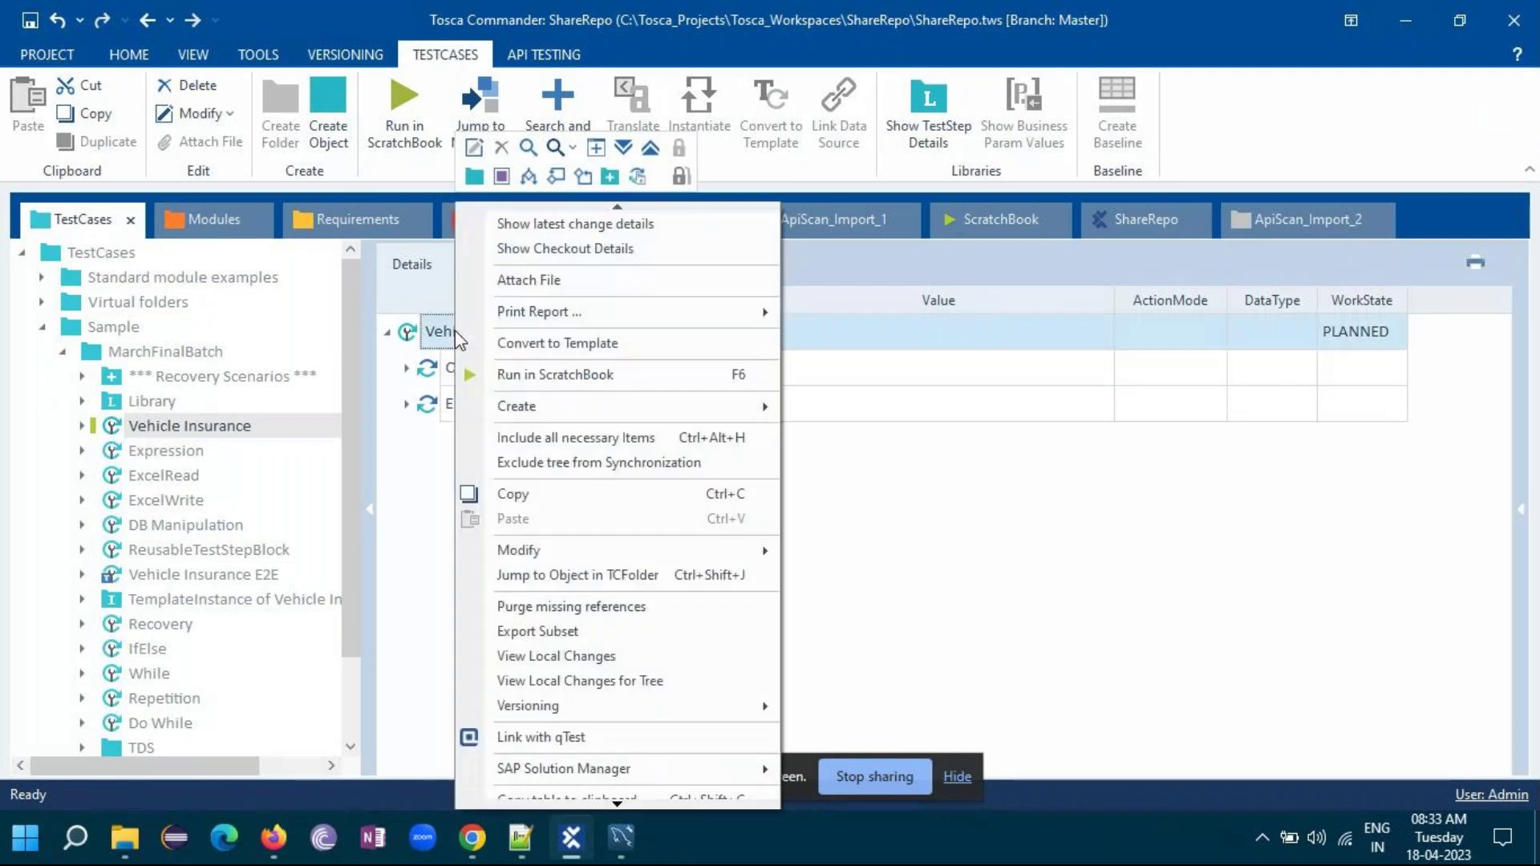
left_click(550, 371)
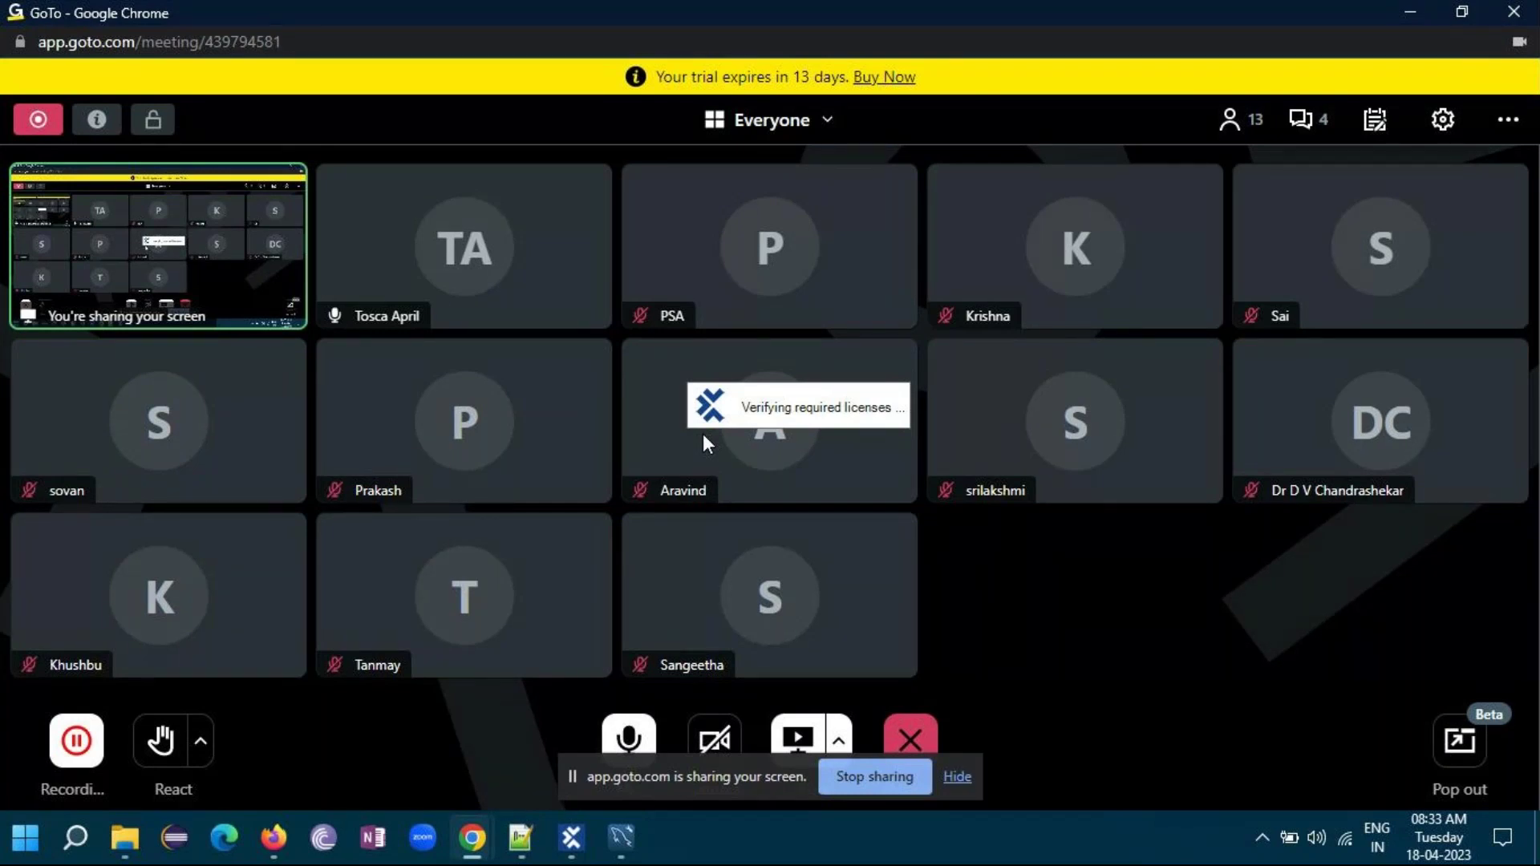
- Check the messages in the GoTo meeting chat and close the chat again
left_click(1301, 122)
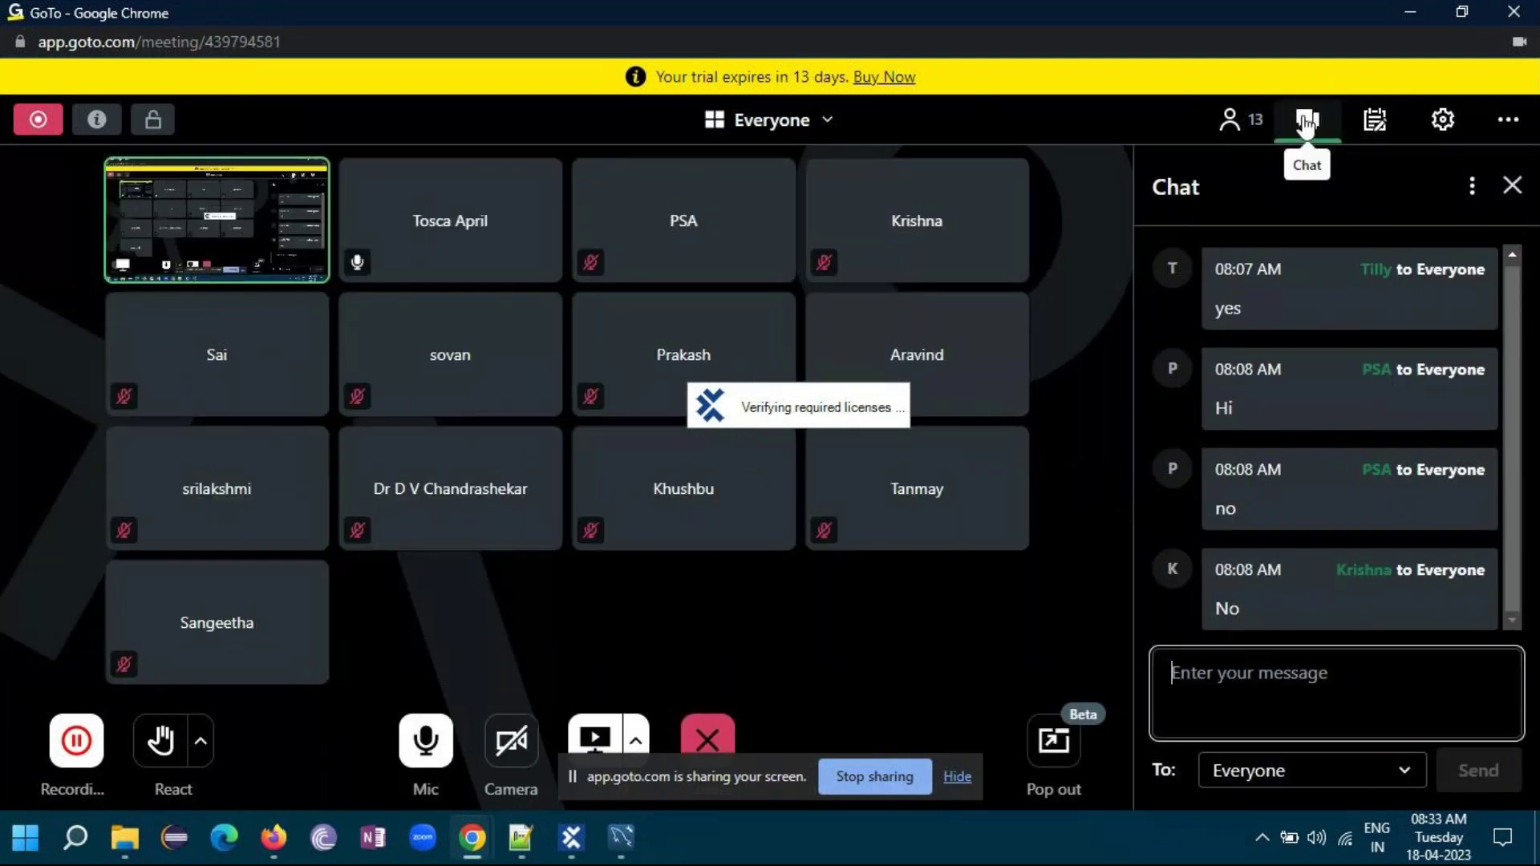
left_click(1304, 122)
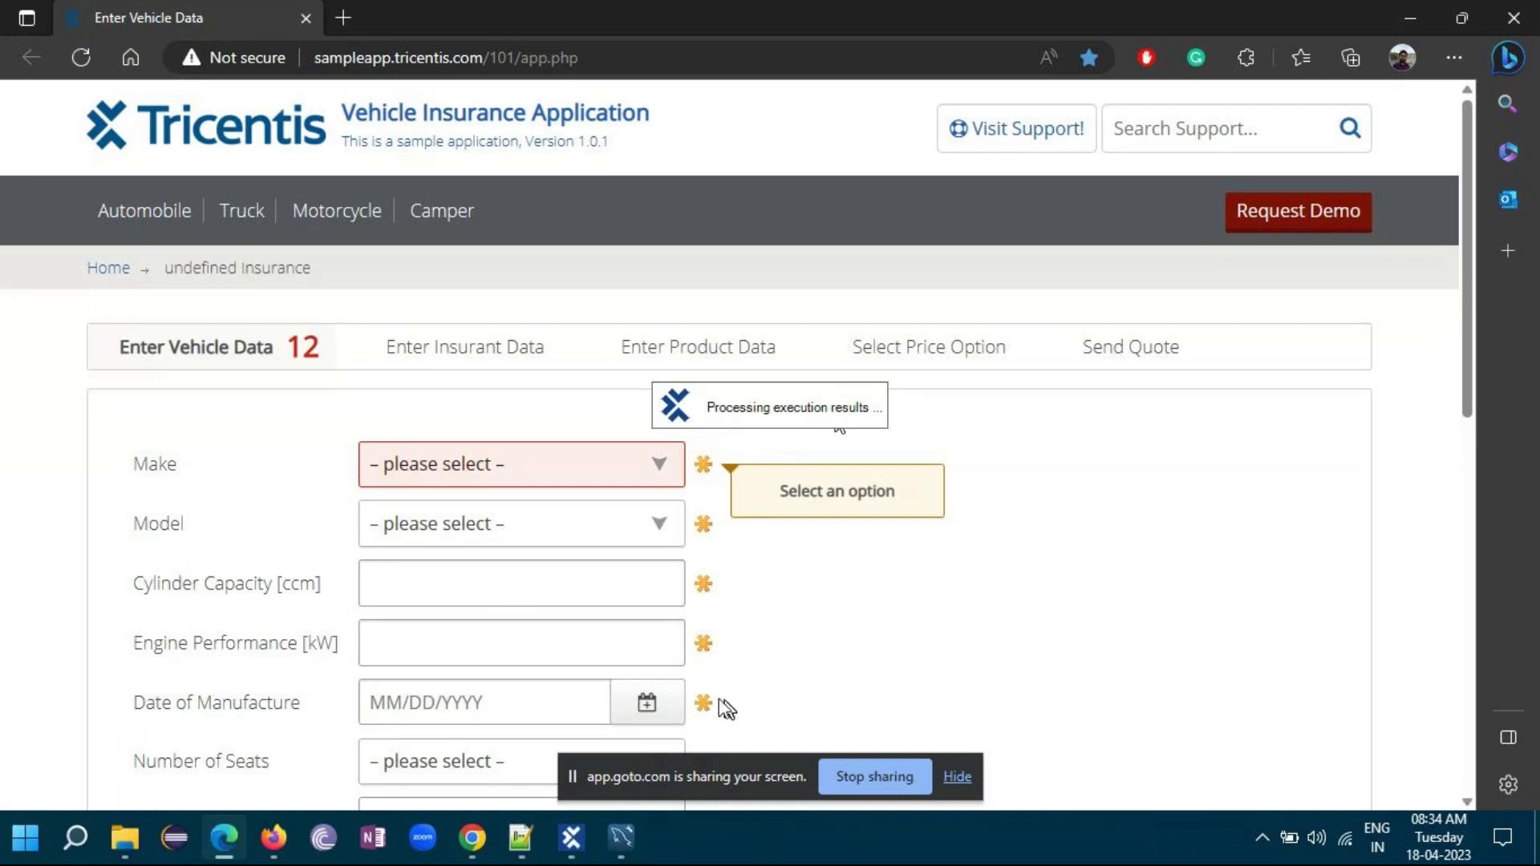
- Switch back to Tosca Commander and view the full log message of the Enter Vehicle Data result
left_click(573, 839)
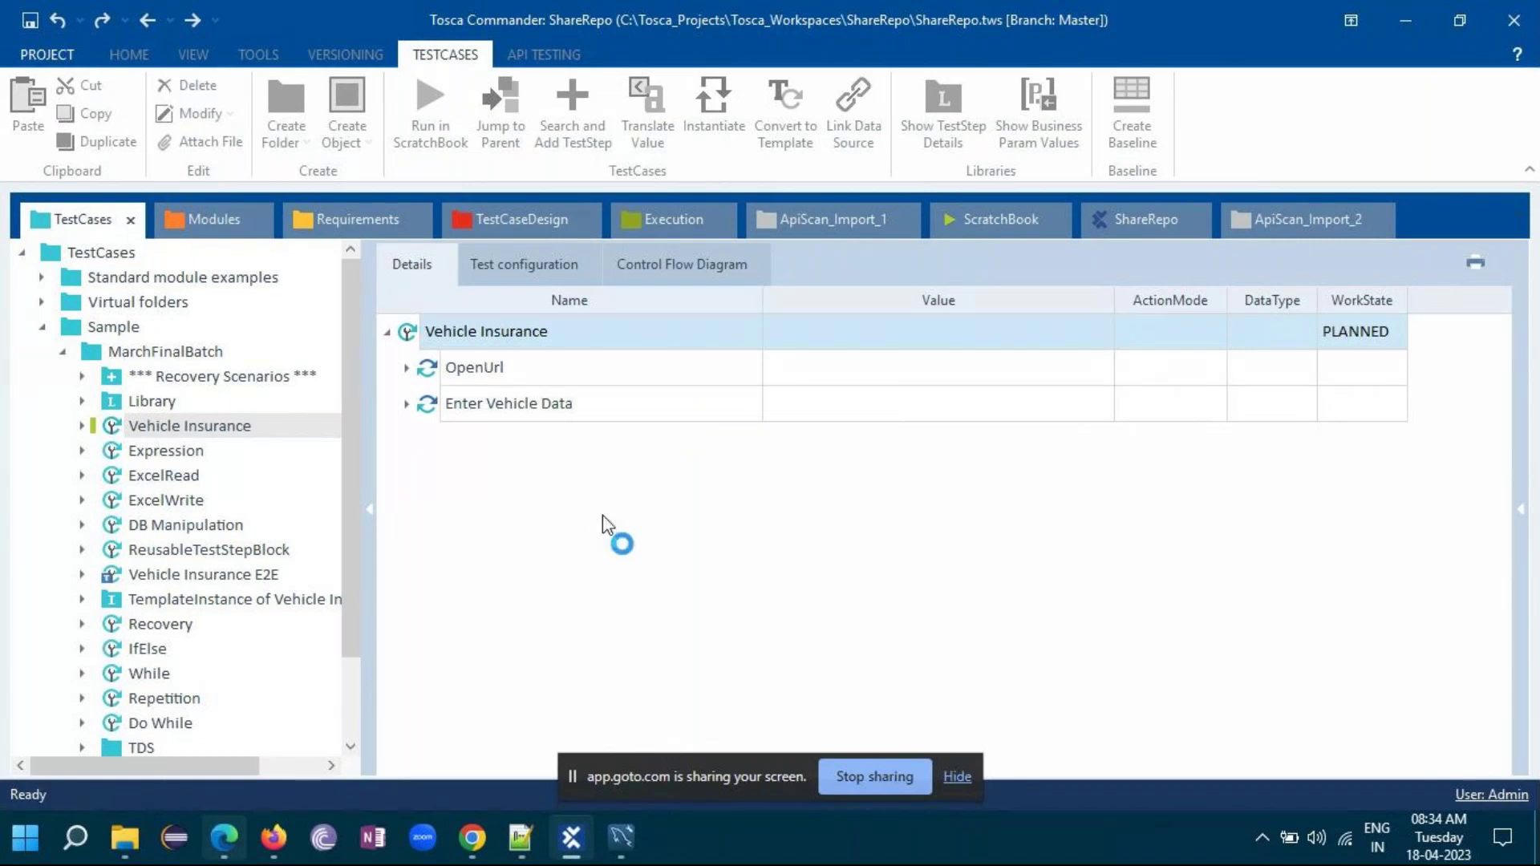
left_click(716, 405)
left_click(762, 403)
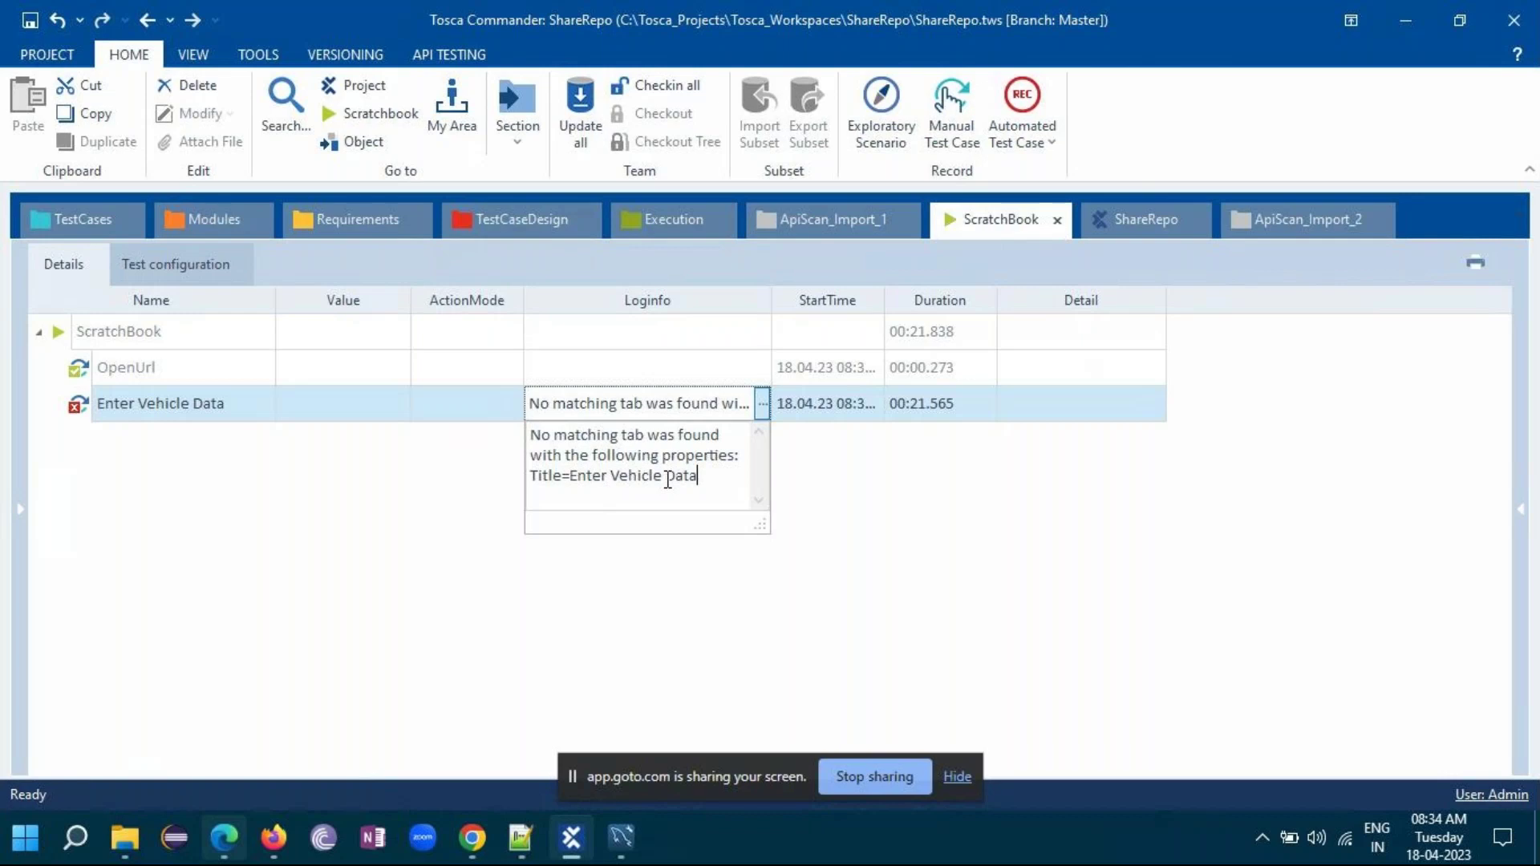
- Rerun the Vehicle Insurance test steps from the ScratchBook
left_click(224, 837)
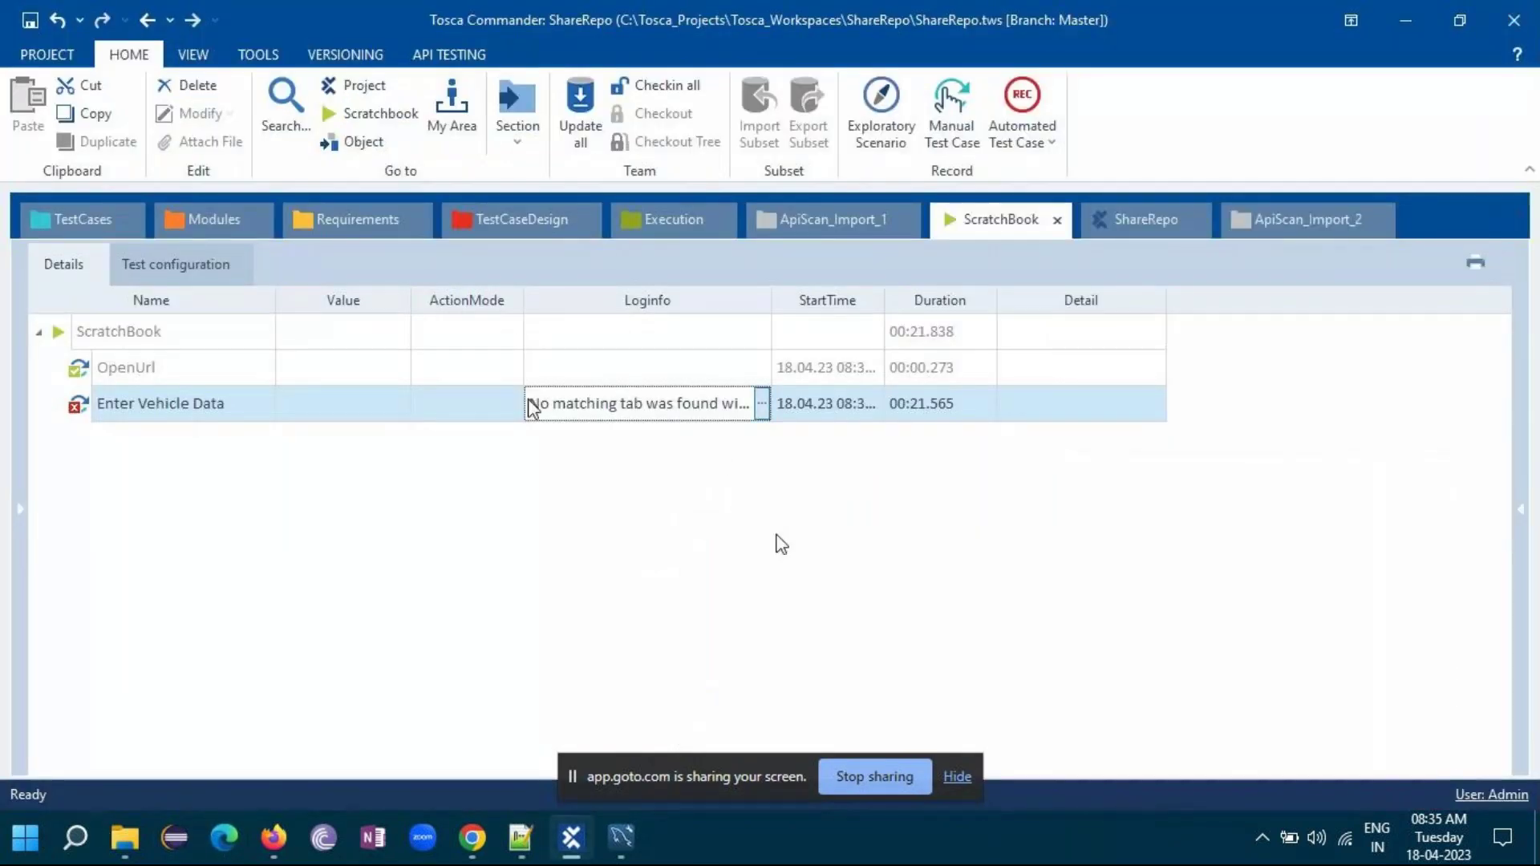
right_click(155, 336)
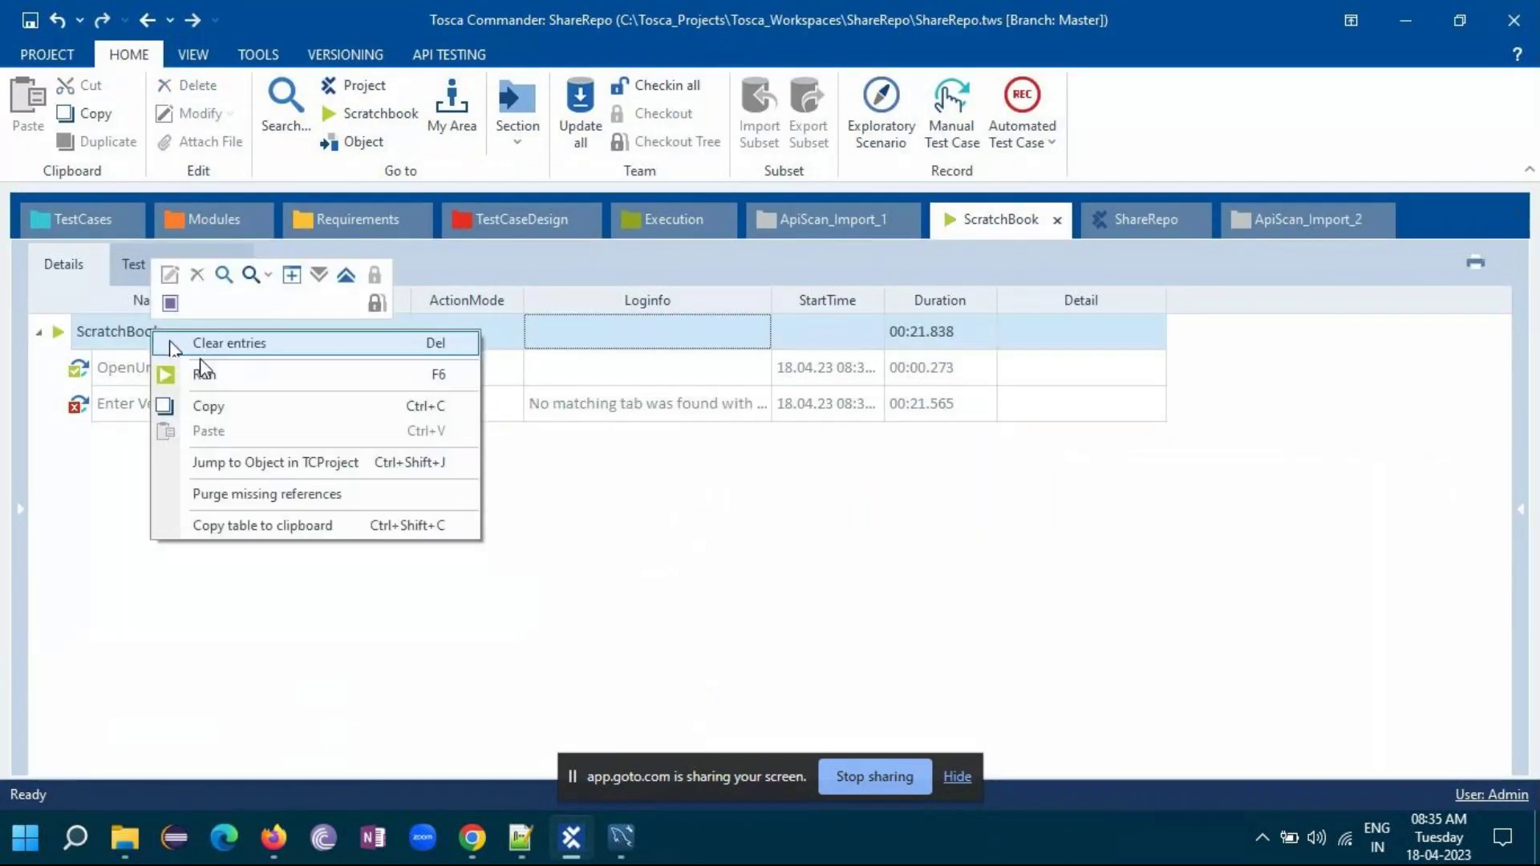
left_click(207, 375)
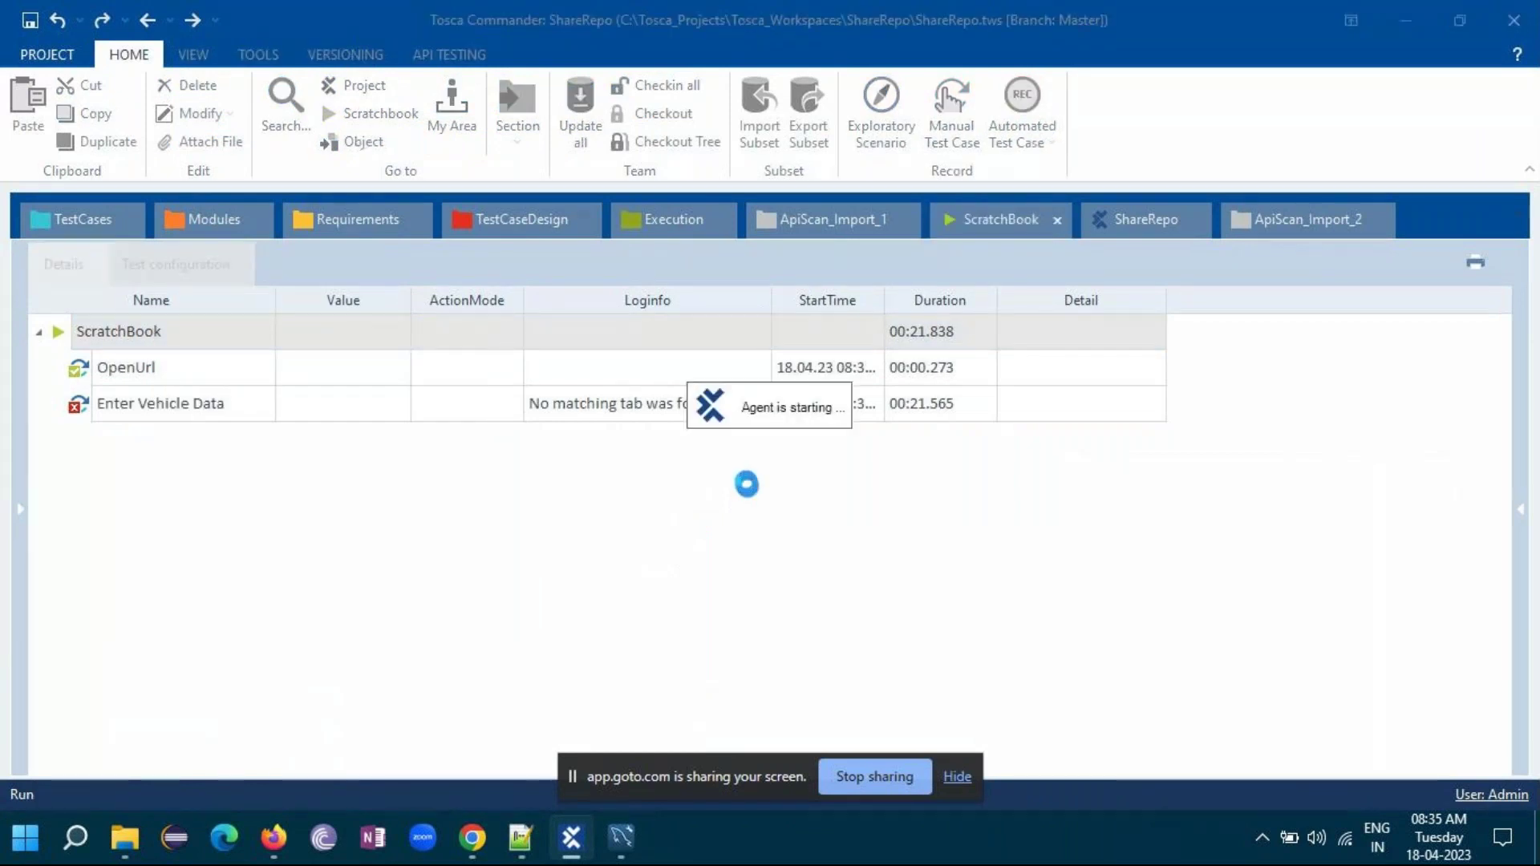
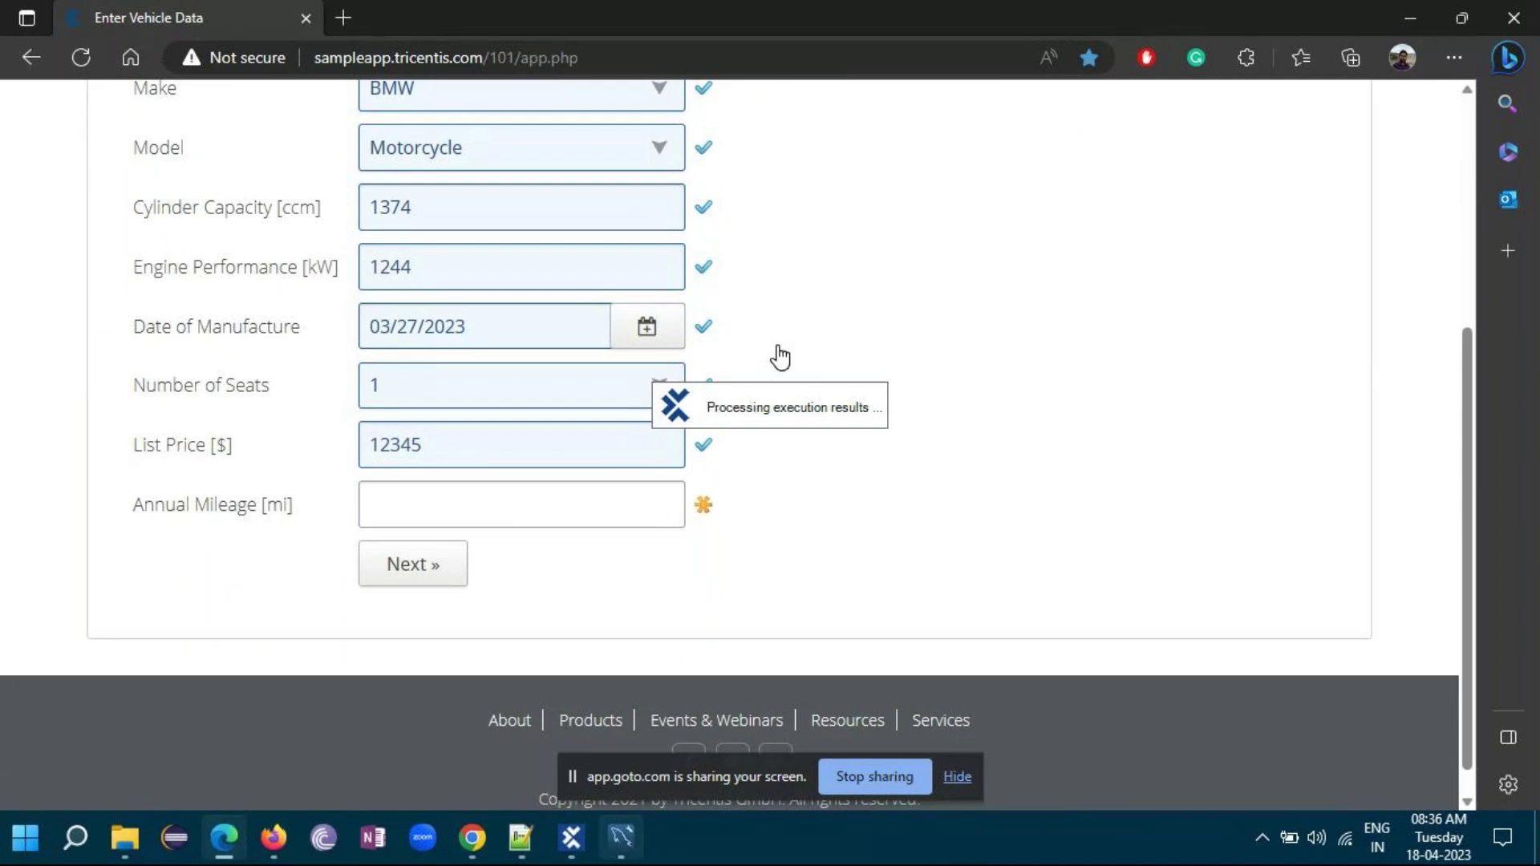
- Switch back to Tosca Commander and expand the Enter Vehicle Data result in the ScratchBook to review each field
mouse_move(603, 850)
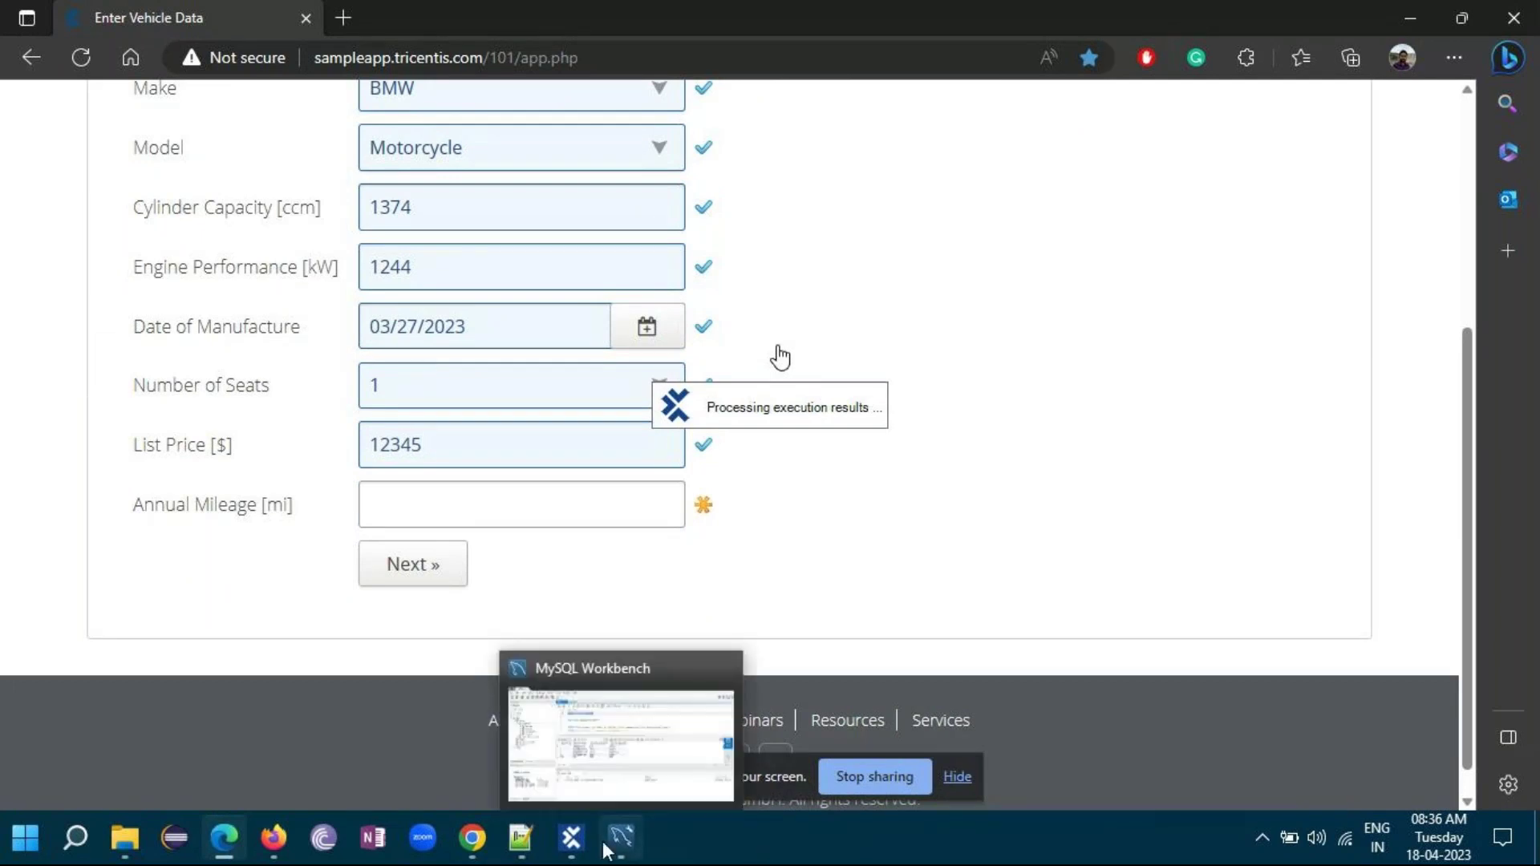
left_click(571, 838)
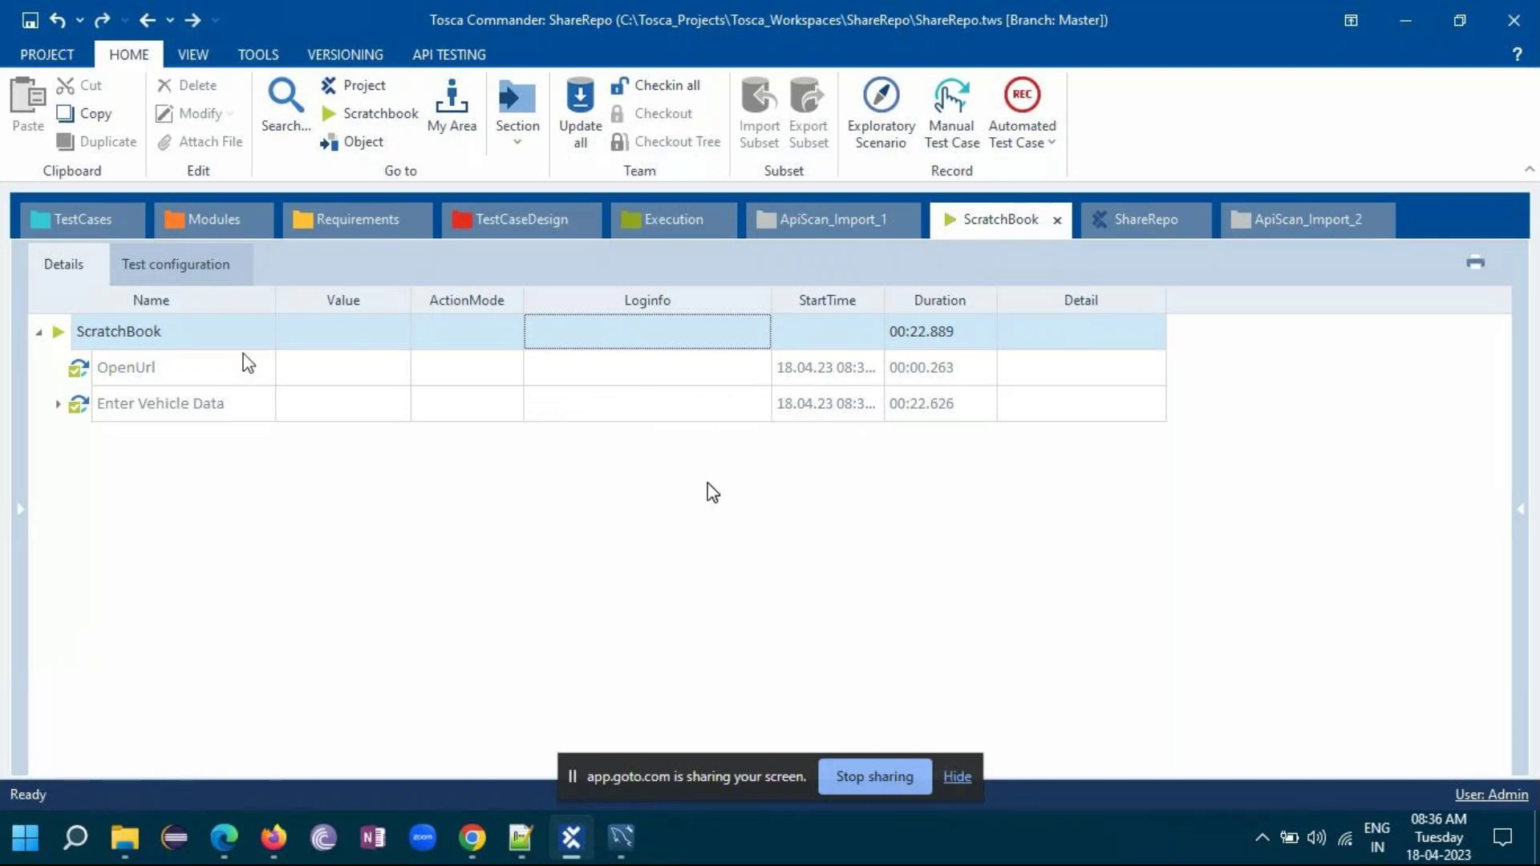
left_click(58, 404)
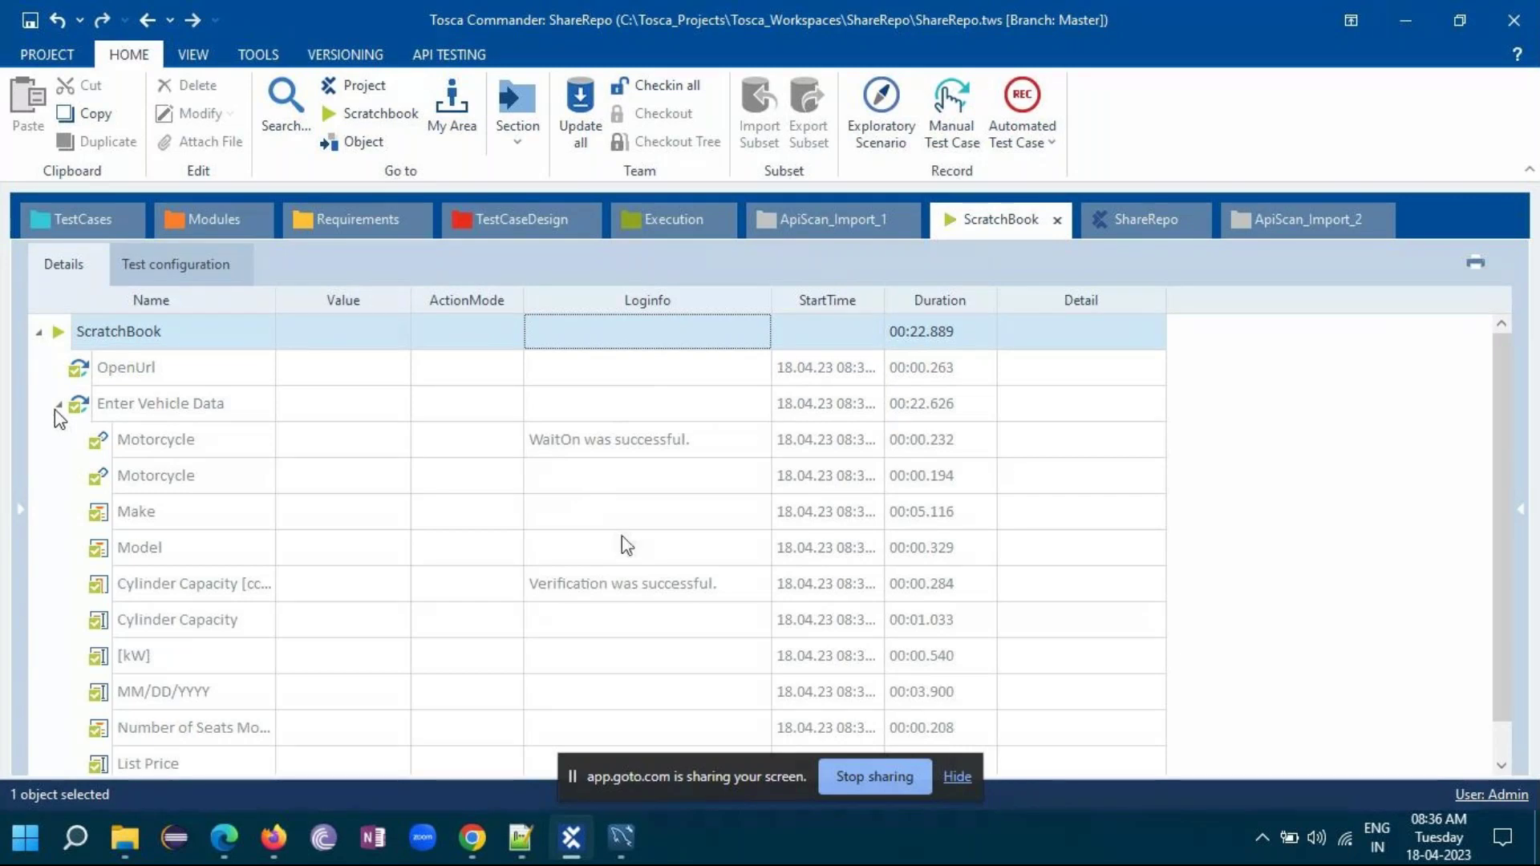
scroll(311, 591, "down", 1)
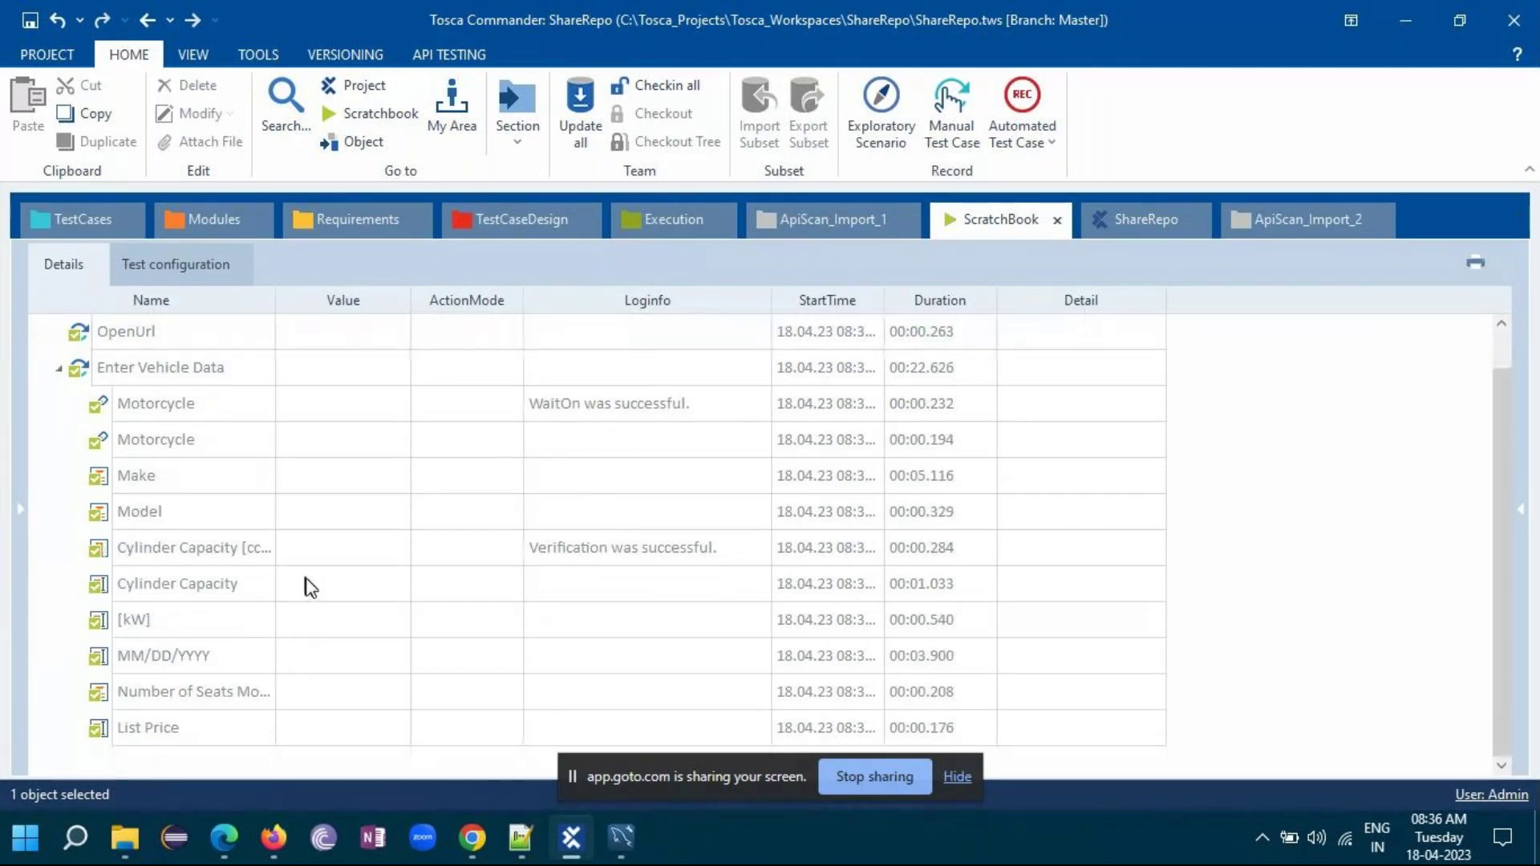
- Read the full verification log of the Cylinder Capacity [ccm] result and close it
left_click(732, 557)
left_click(763, 547)
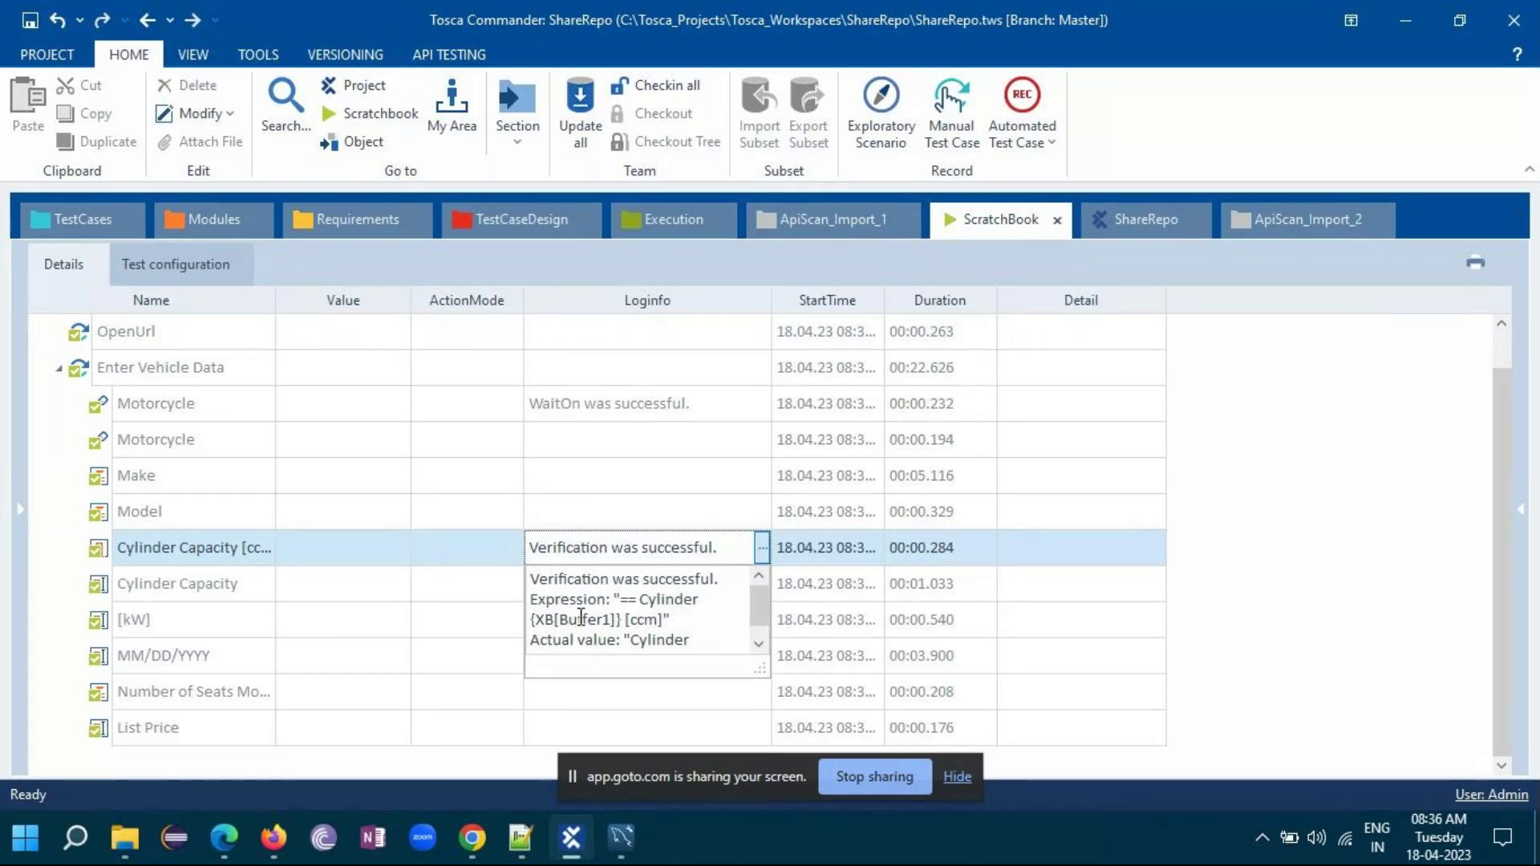
scroll(733, 646, "down", 1)
left_click(652, 637)
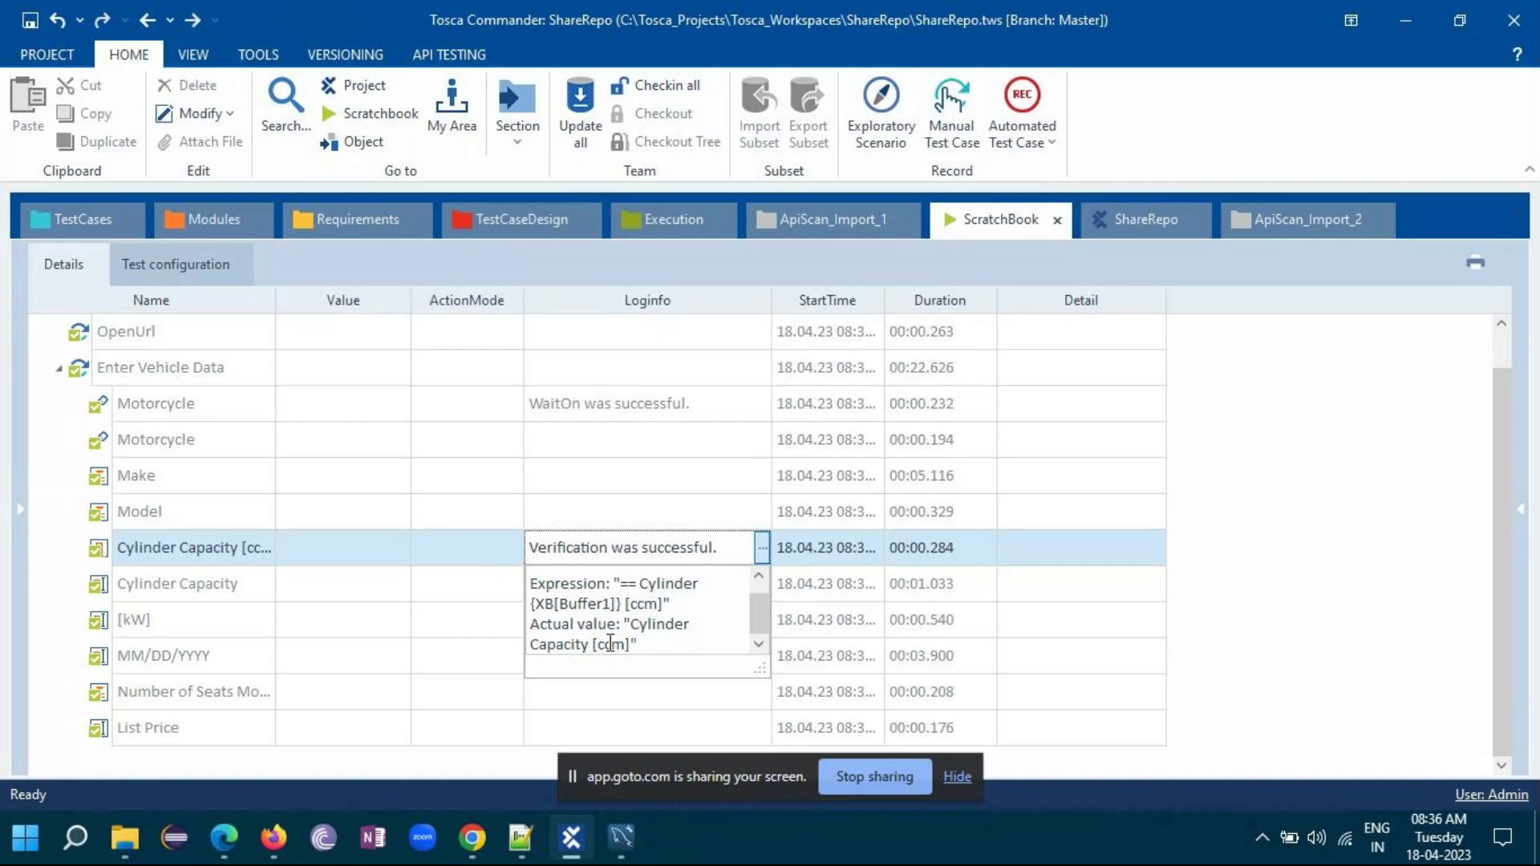
left_click(1307, 502)
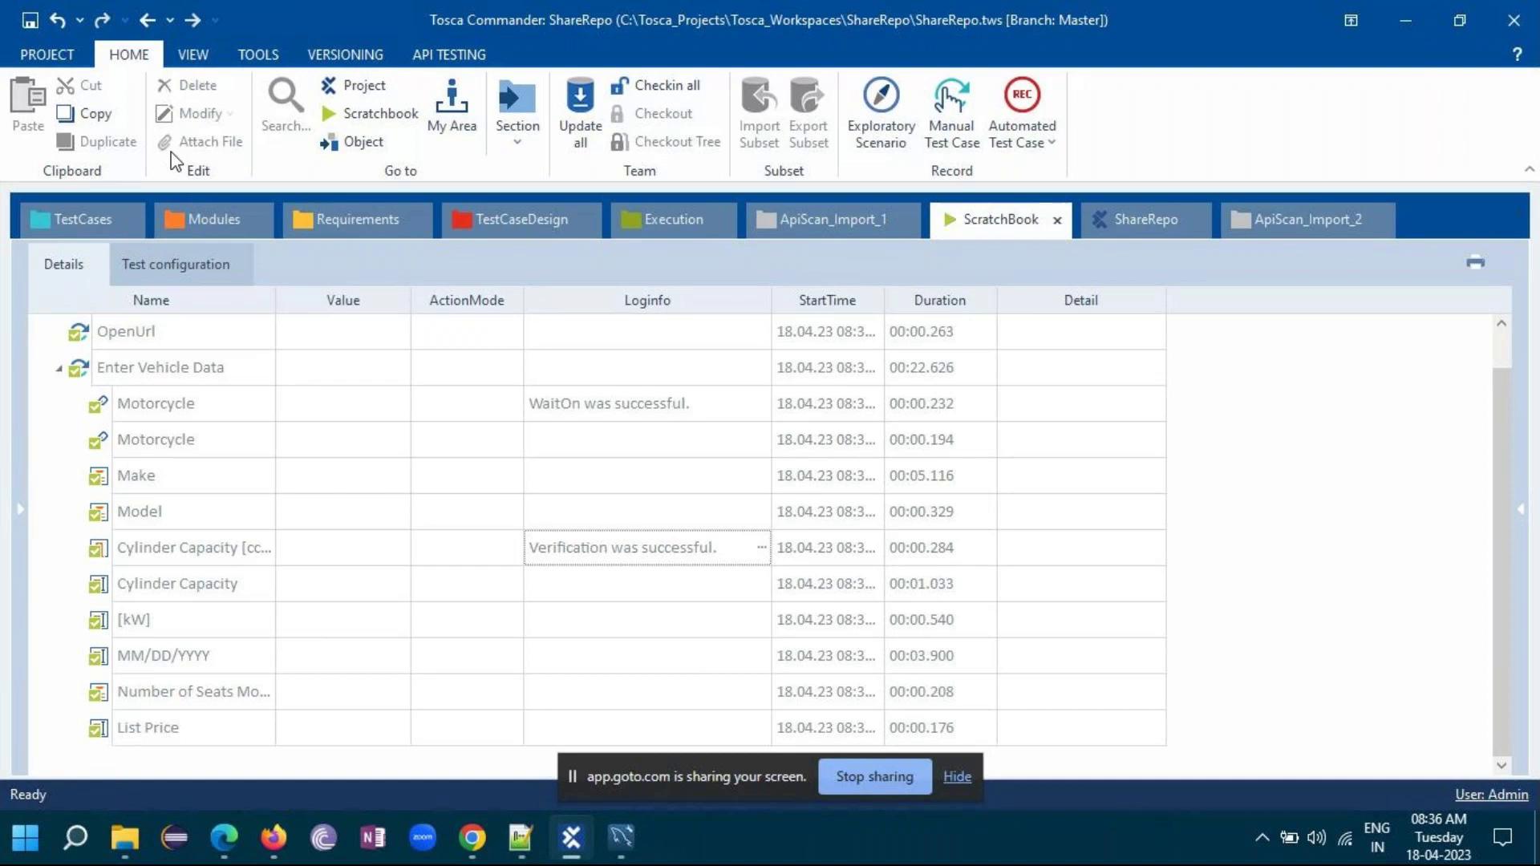
- Open the Expression test case in MarchFinalBatch and expand its TBox Evaluation Tool step to examine the expressions
left_click(71, 219)
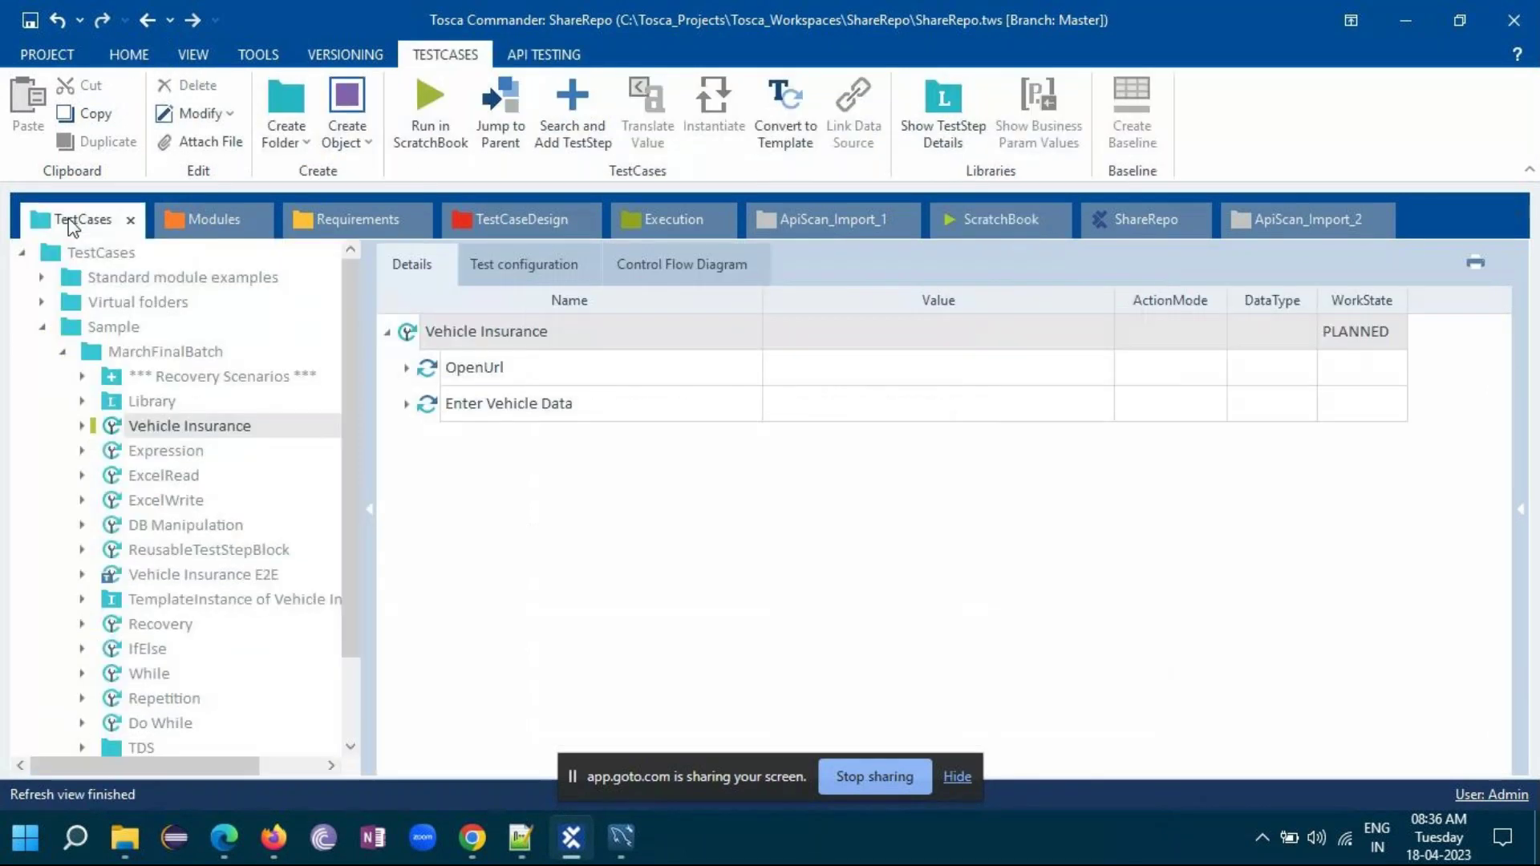
left_click(83, 427)
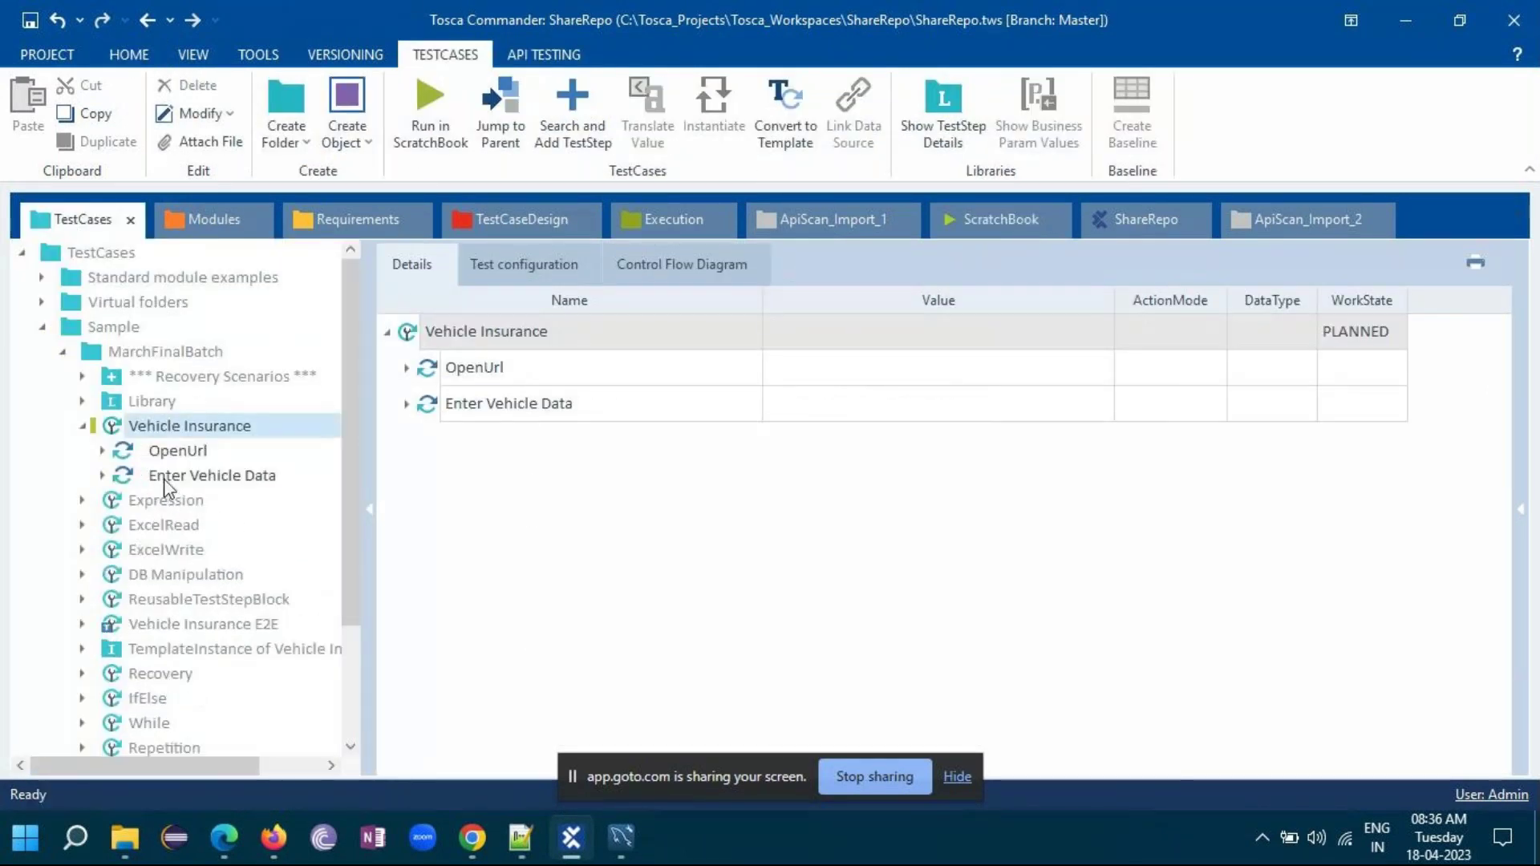
left_click(87, 427)
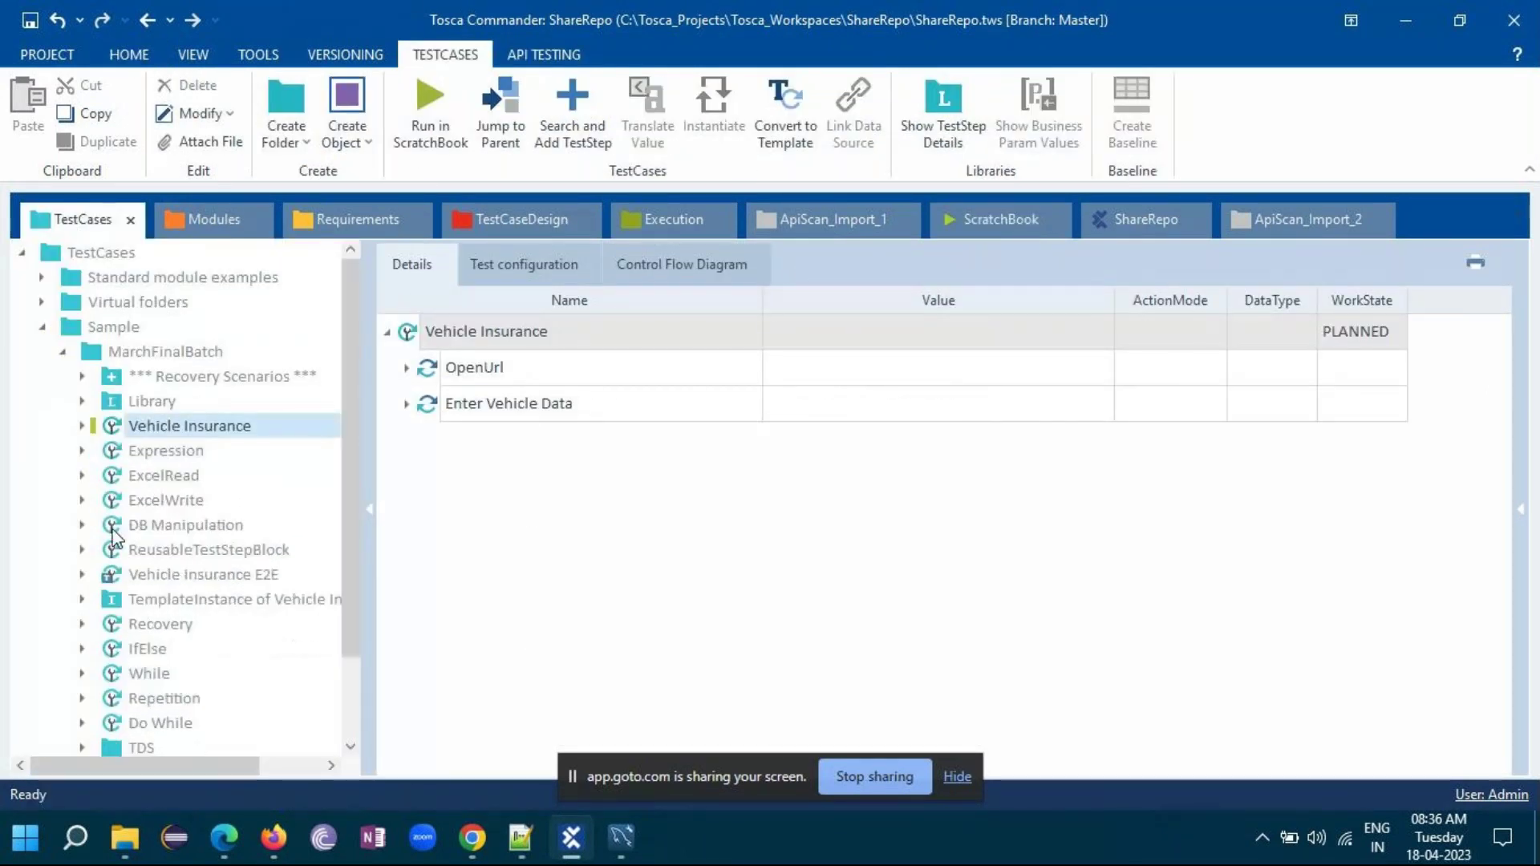
left_click(163, 454)
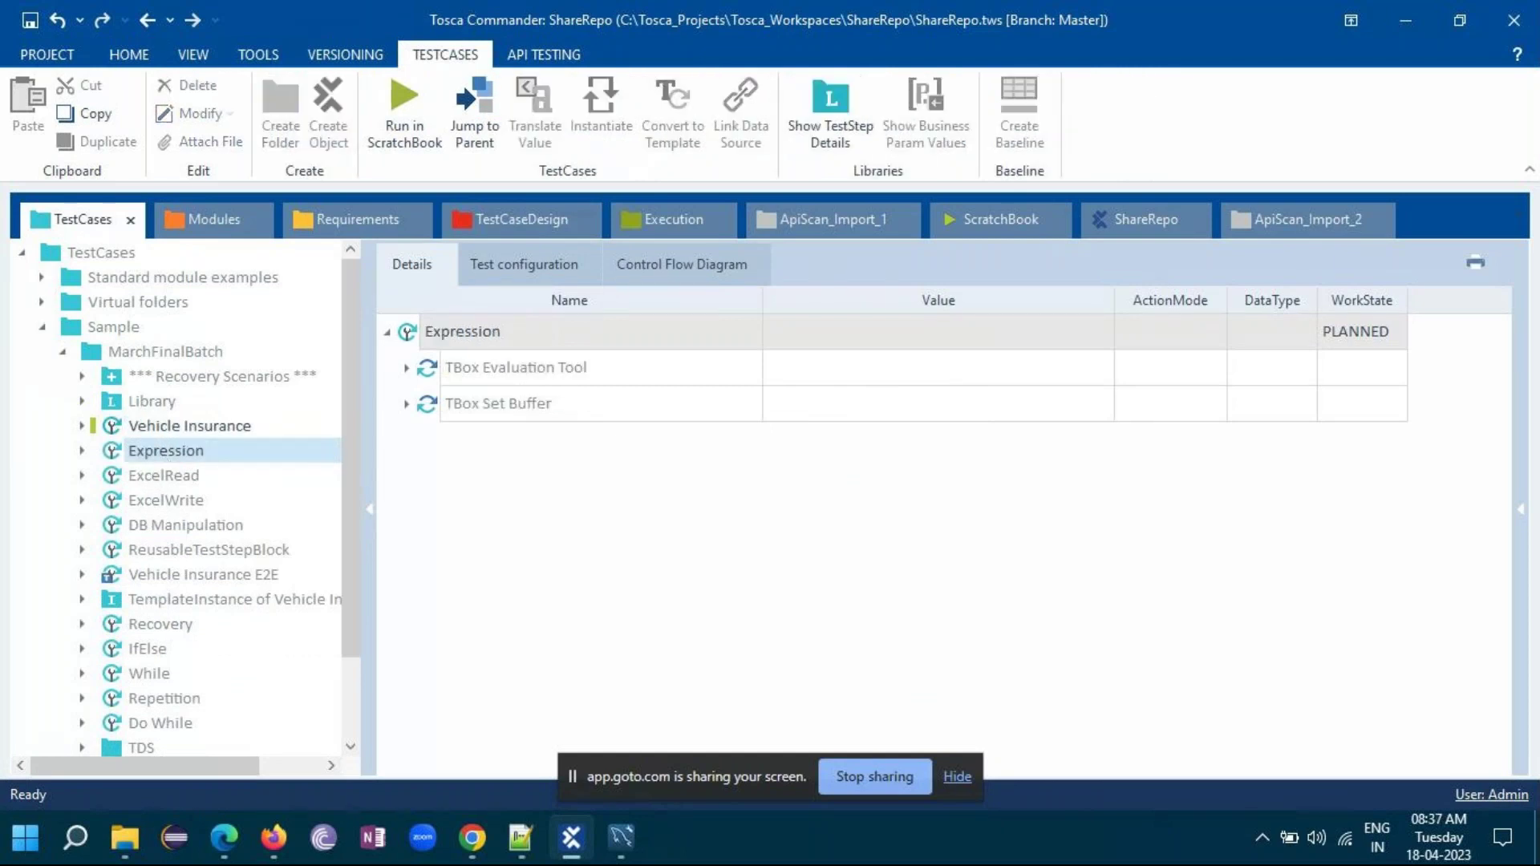
left_click(406, 369)
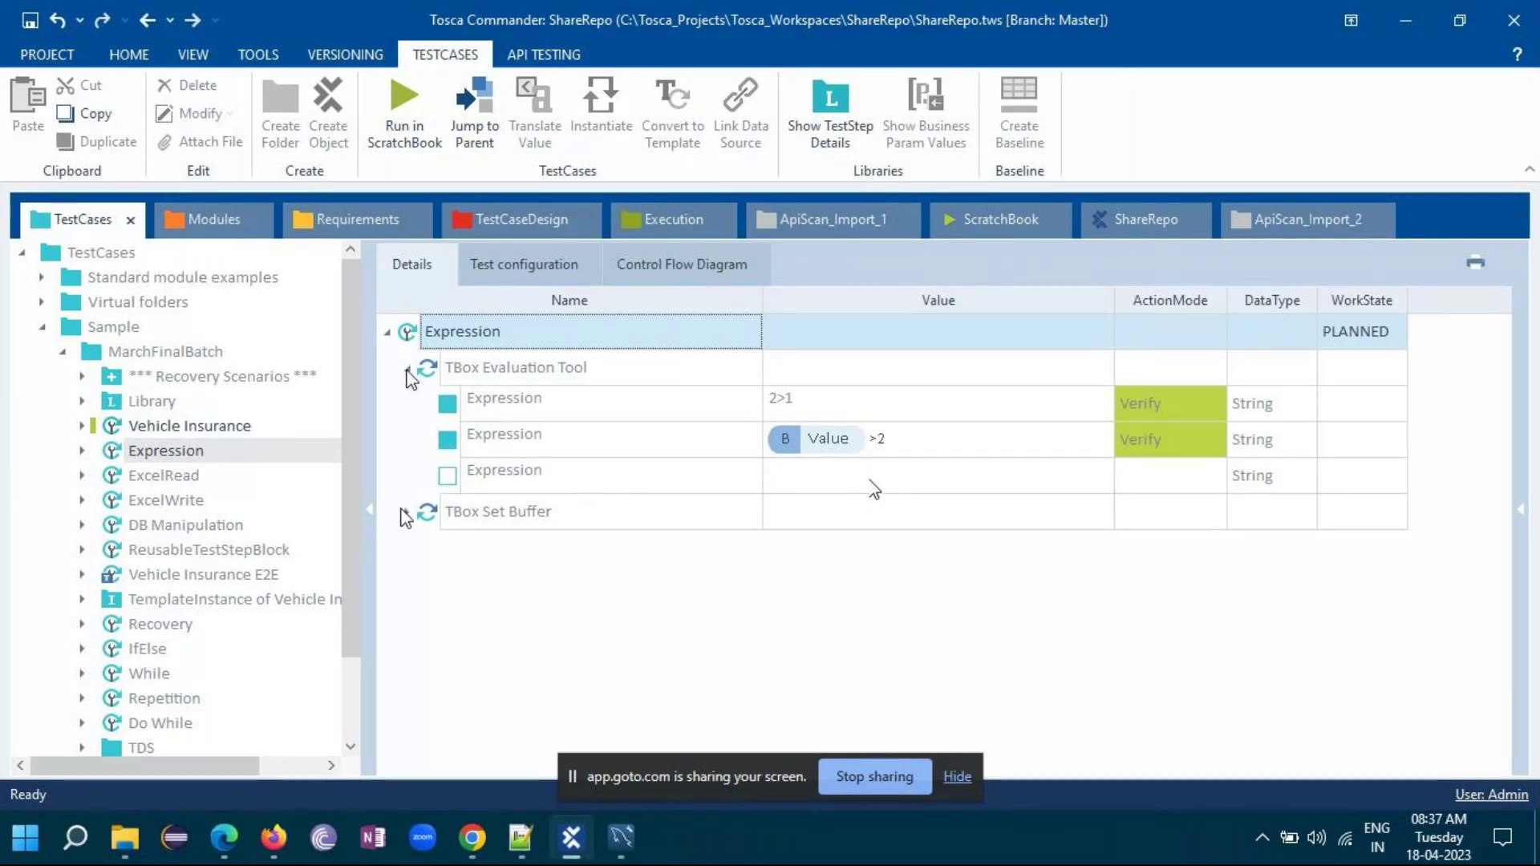
- Open the ExcelRead test case and expand TBox Excel Range Manipulation down to the $1 row's cells in the Data Table
left_click(160, 476)
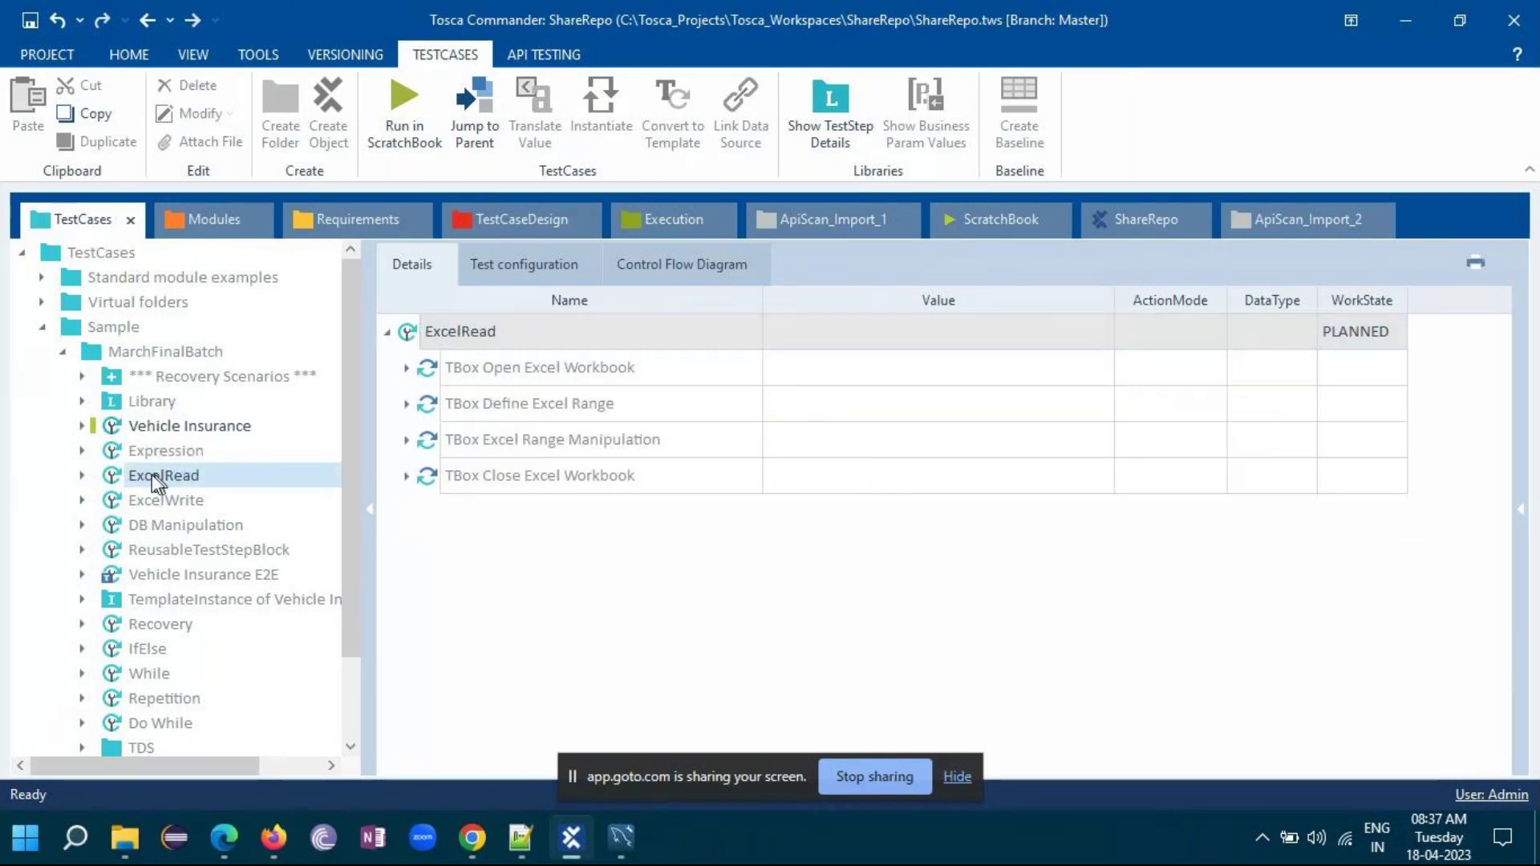
right_click(466, 333)
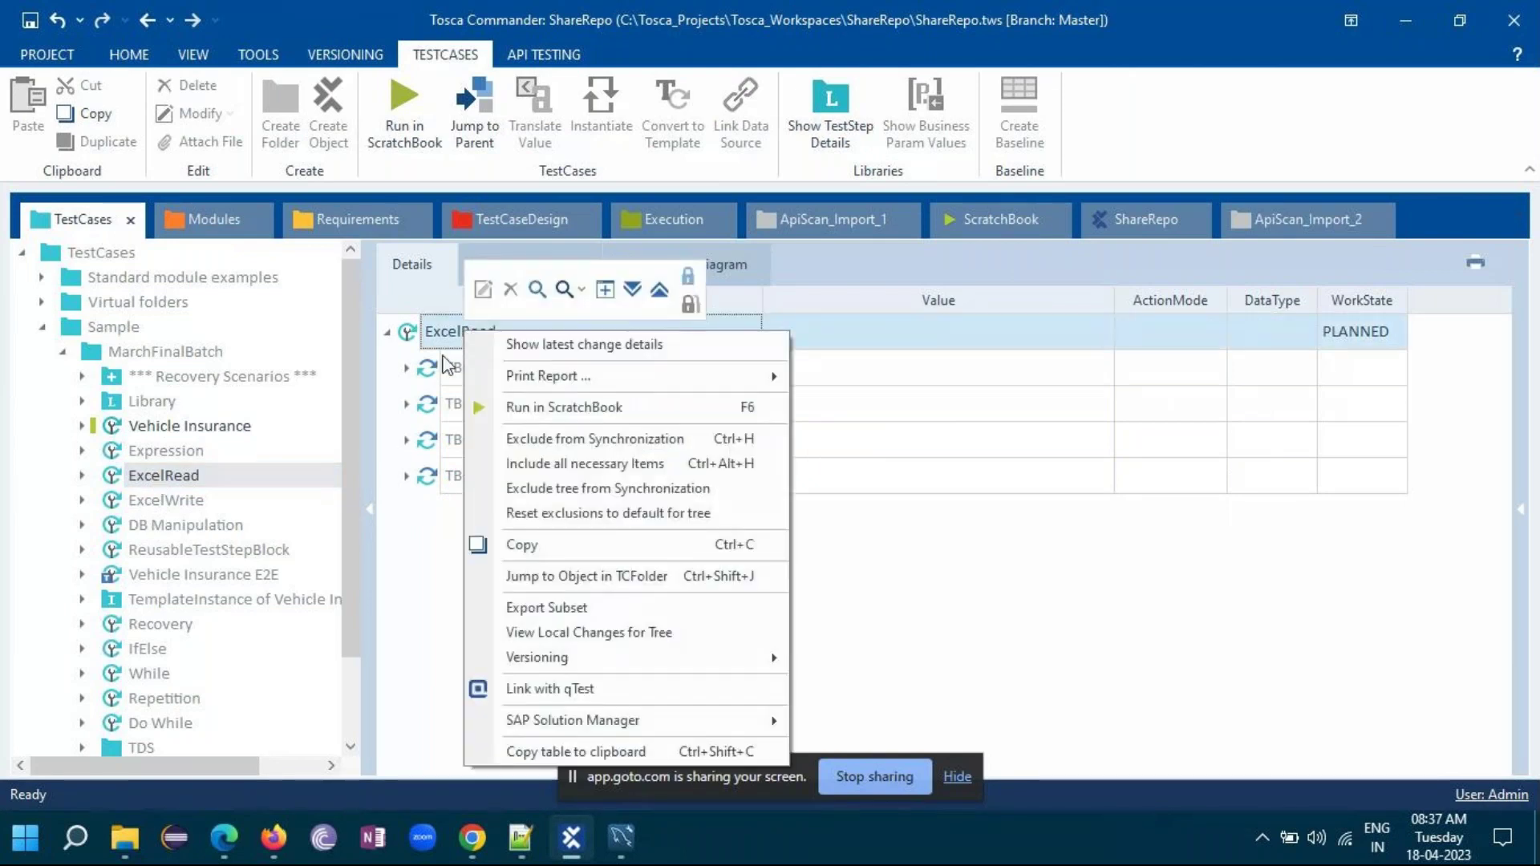
left_click(413, 518)
left_click(407, 440)
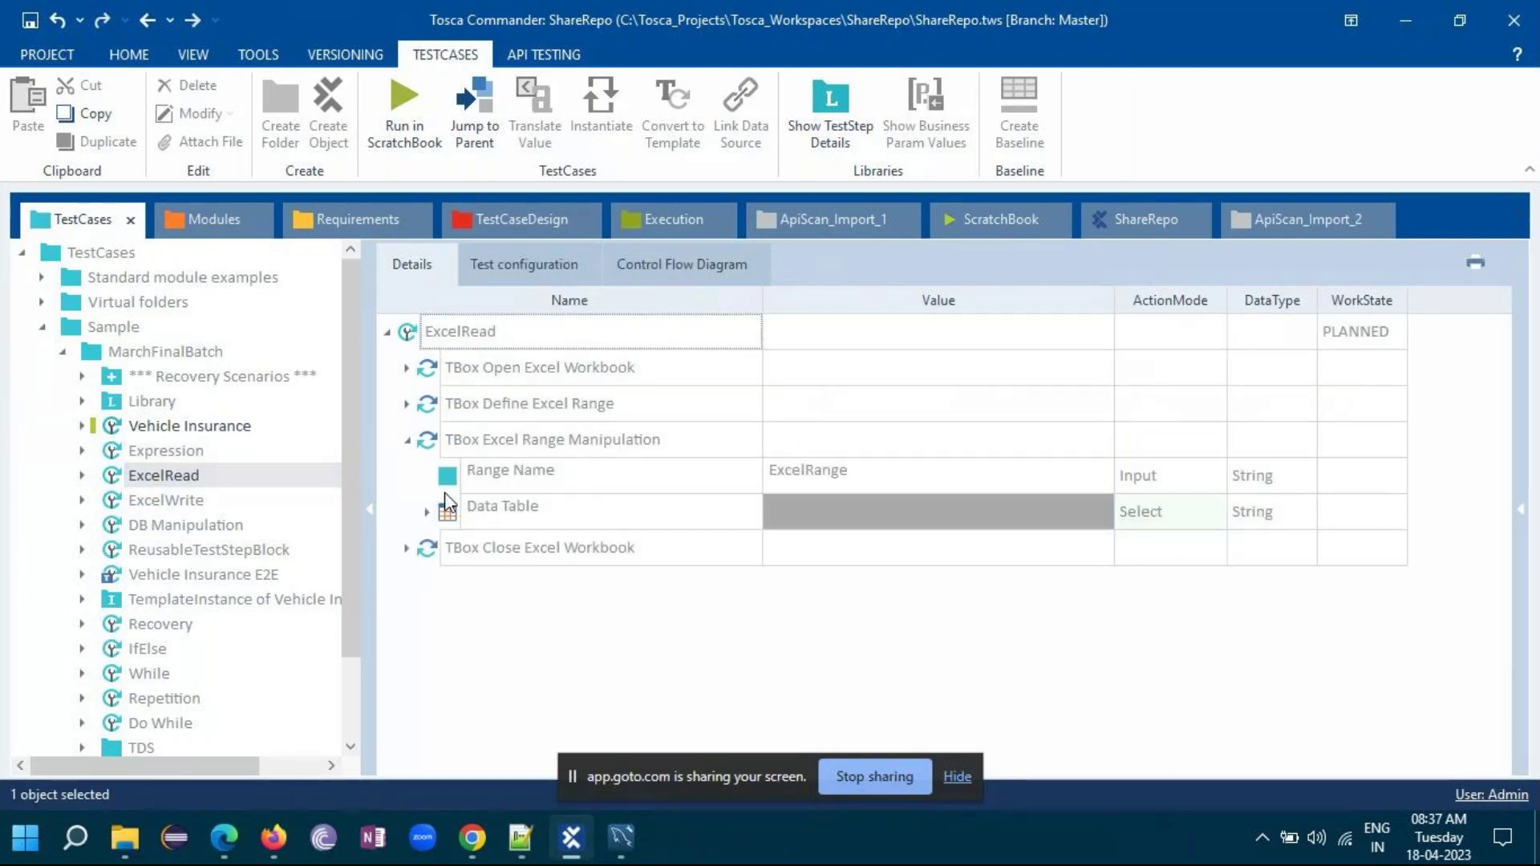
left_click(428, 513)
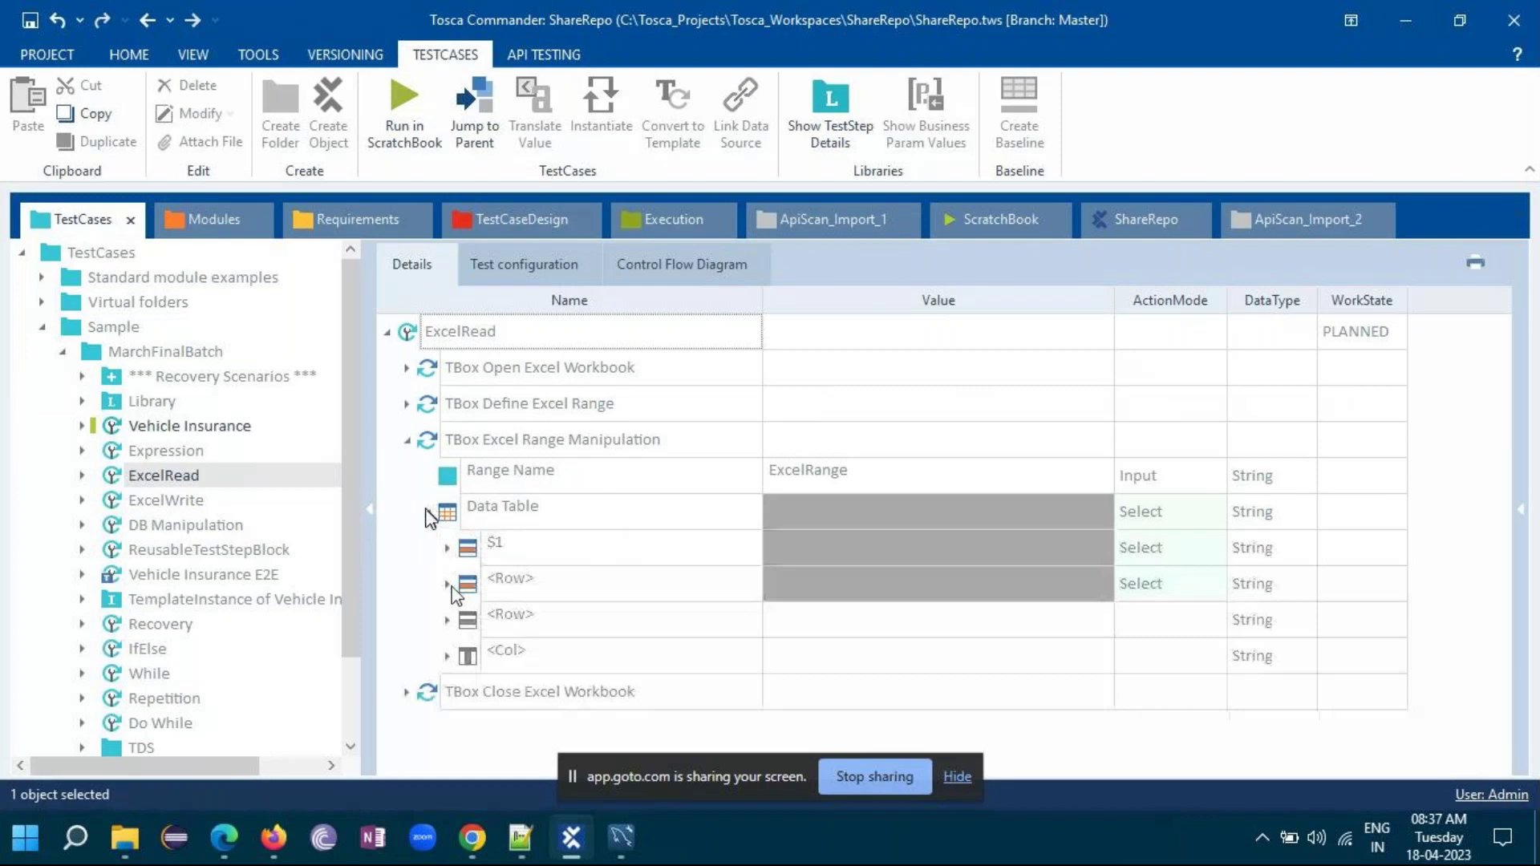
left_click(447, 548)
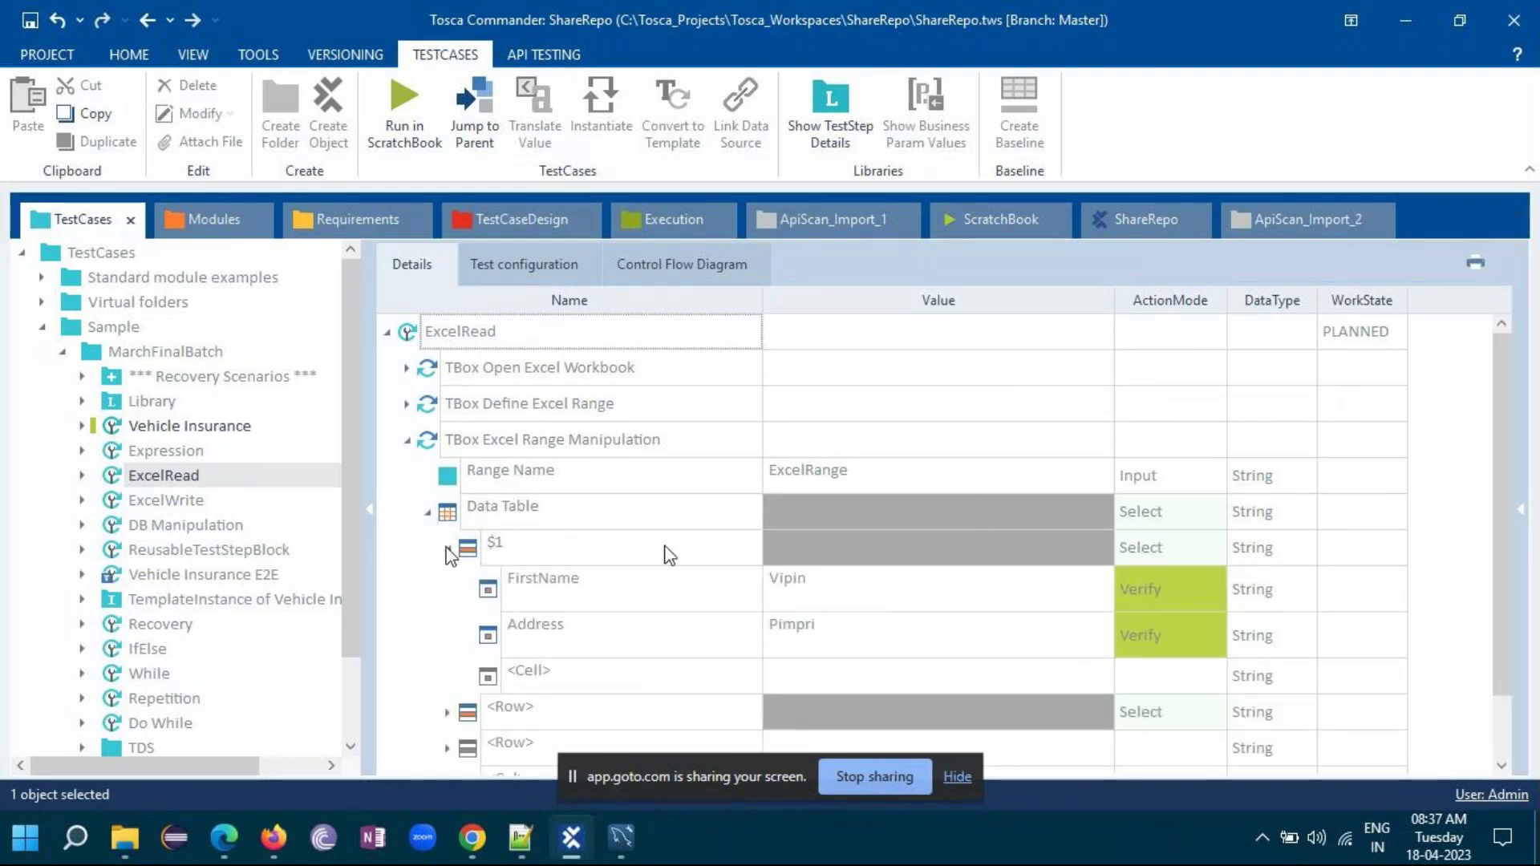
- Expand the TBox Open Excel Workbook step of ExcelRead and review its workbook settings and the rest of the test steps
left_click(407, 367)
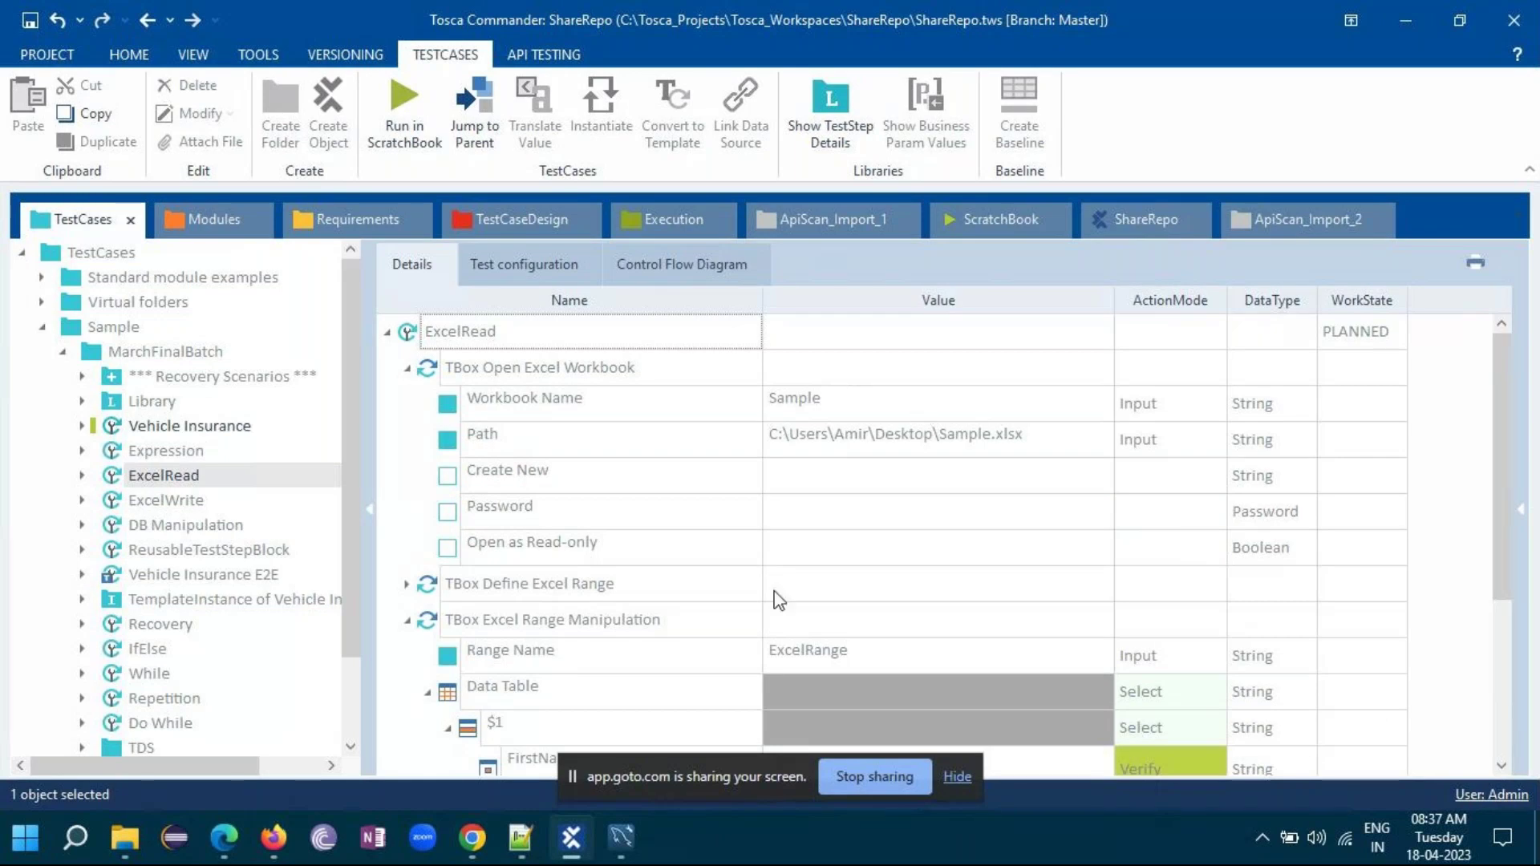
scroll(596, 503, "down", 3)
scroll(596, 507, "up", 5)
- Run the ExcelRead test case in the ScratchBook and close the Enter Vehicle Data browser window
right_click(481, 330)
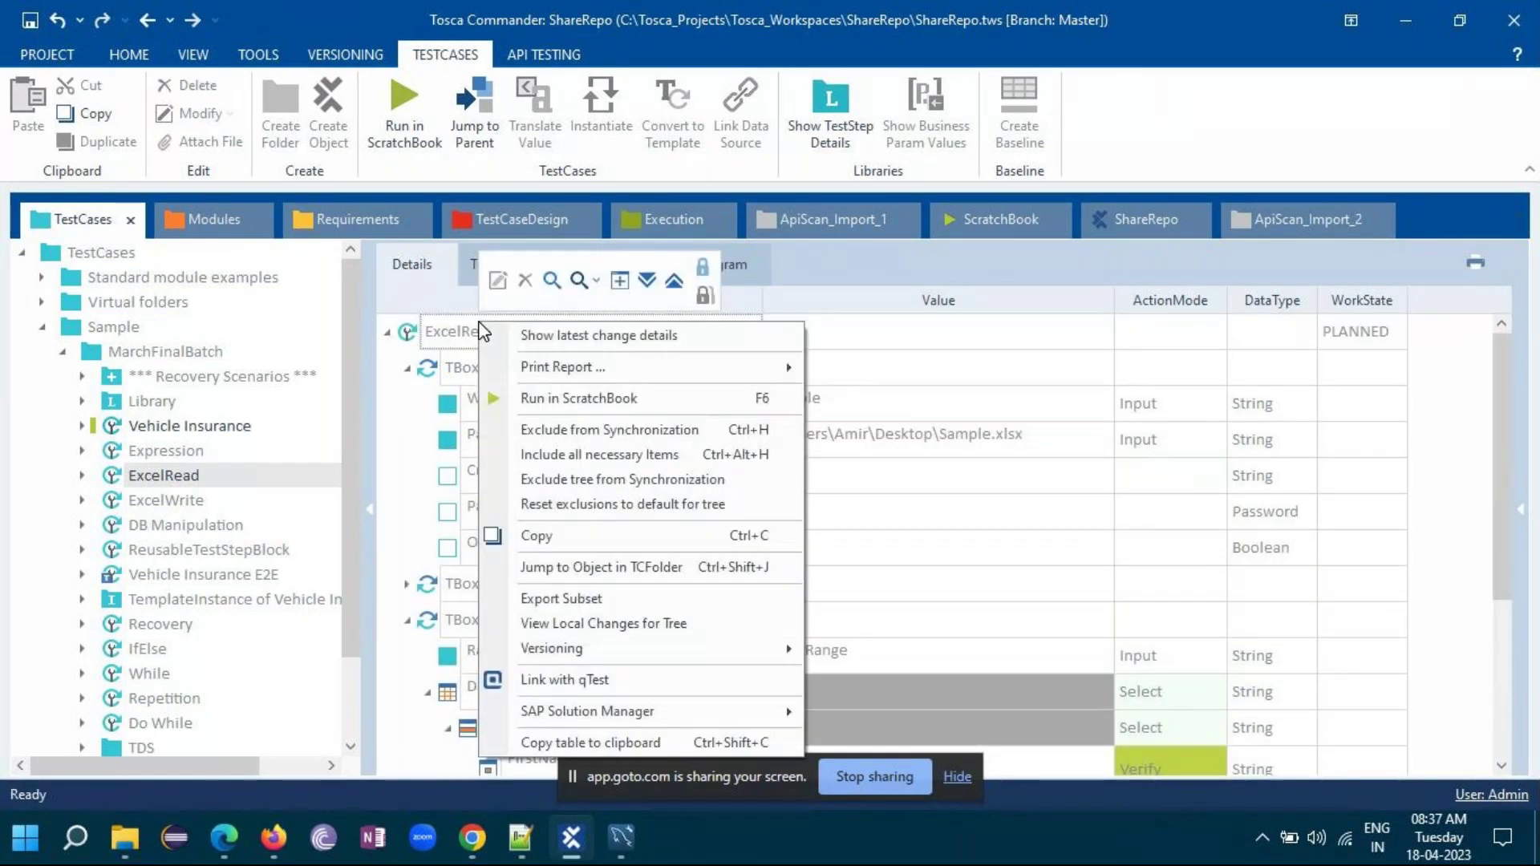
left_click(529, 398)
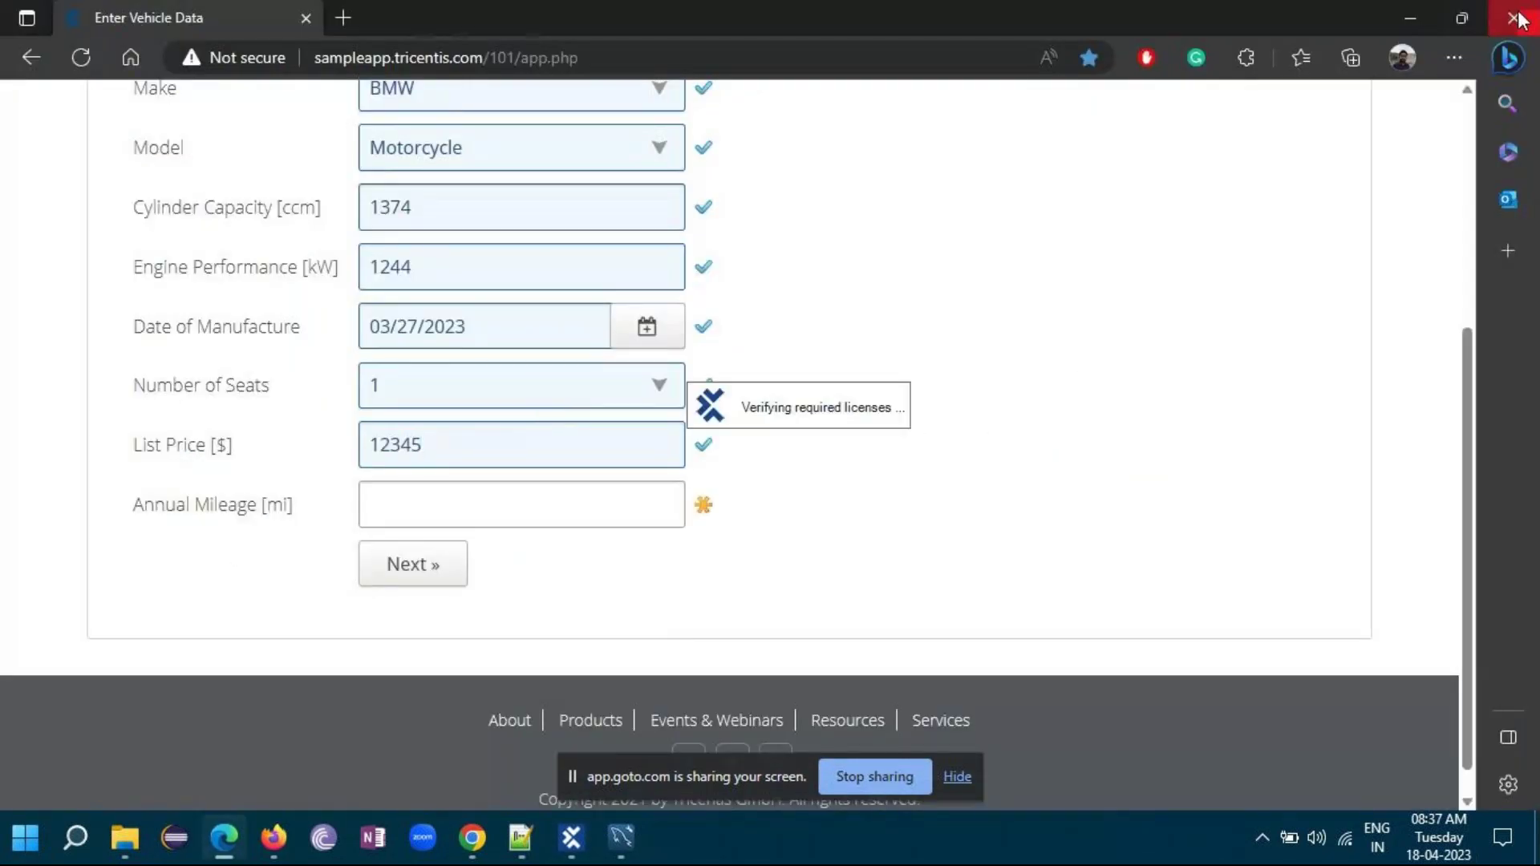
left_click(1516, 18)
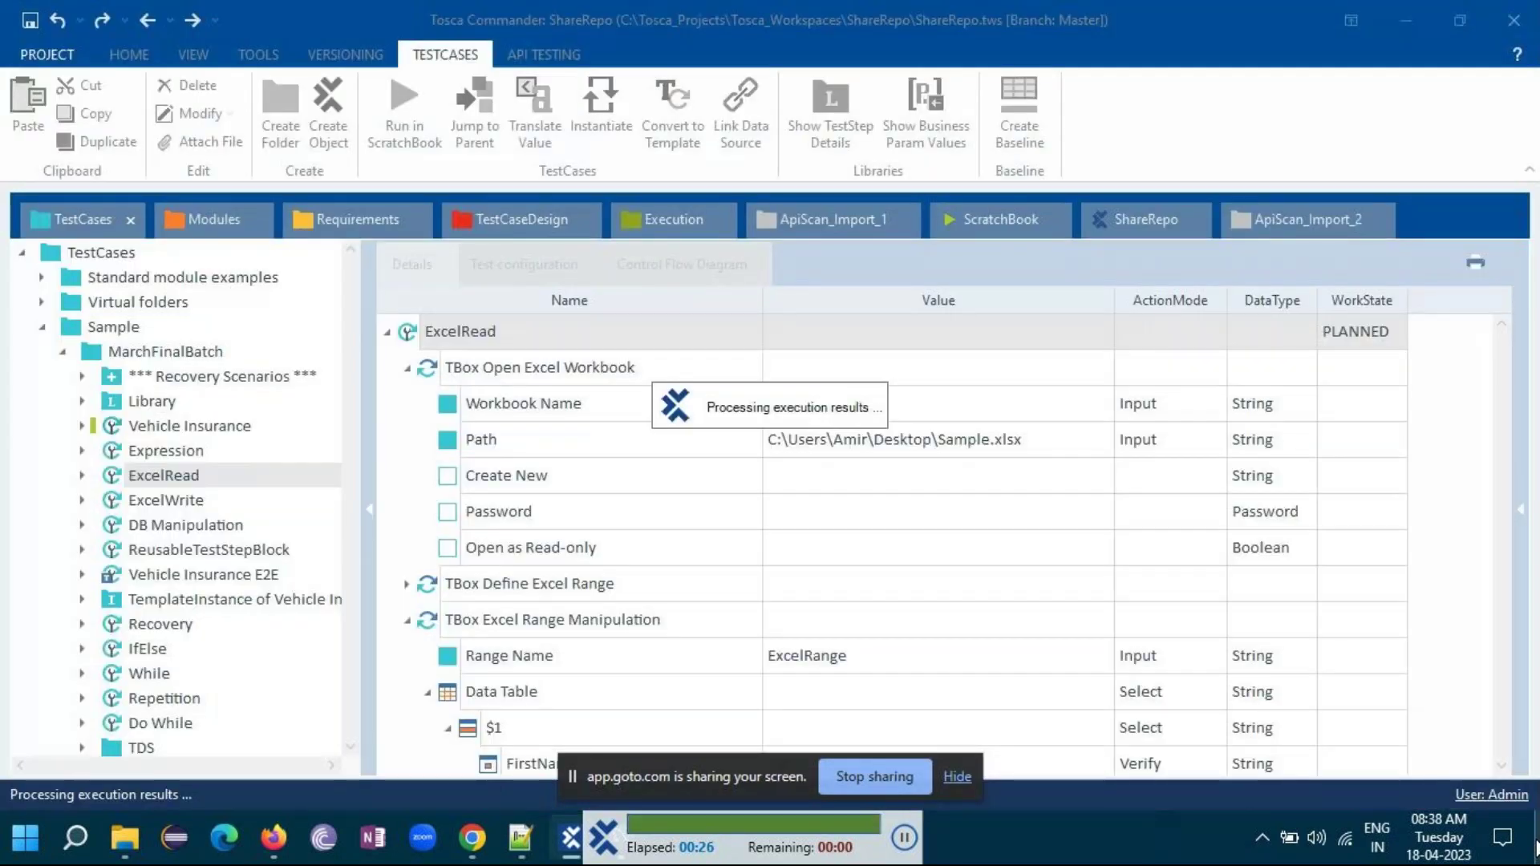
- Show the Windows desktop and select the Sample Excel workbook that the ExcelRead test case uses
left_click(1536, 848)
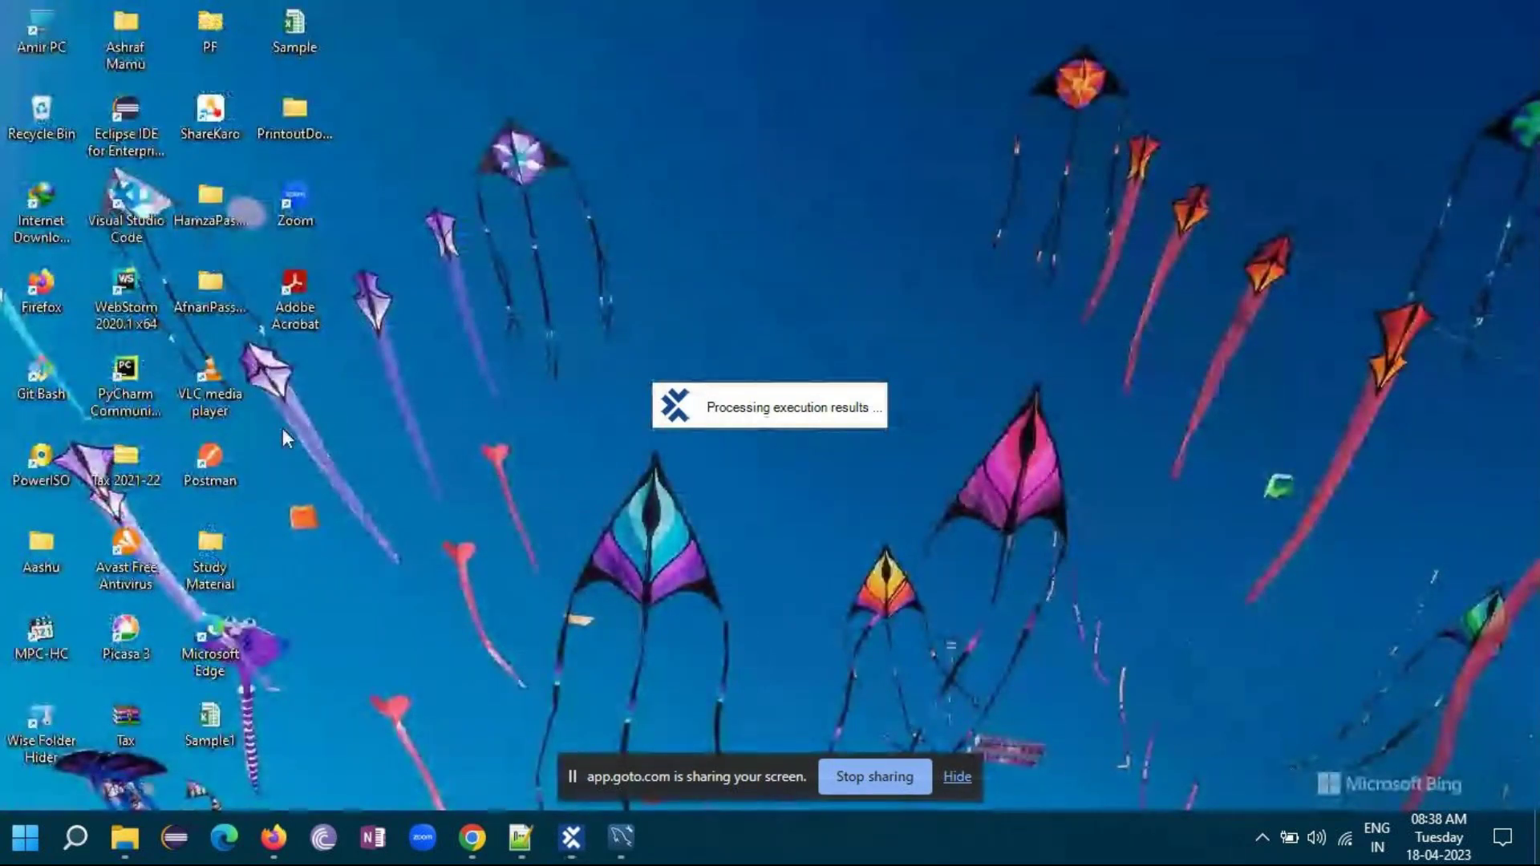
left_click(294, 36)
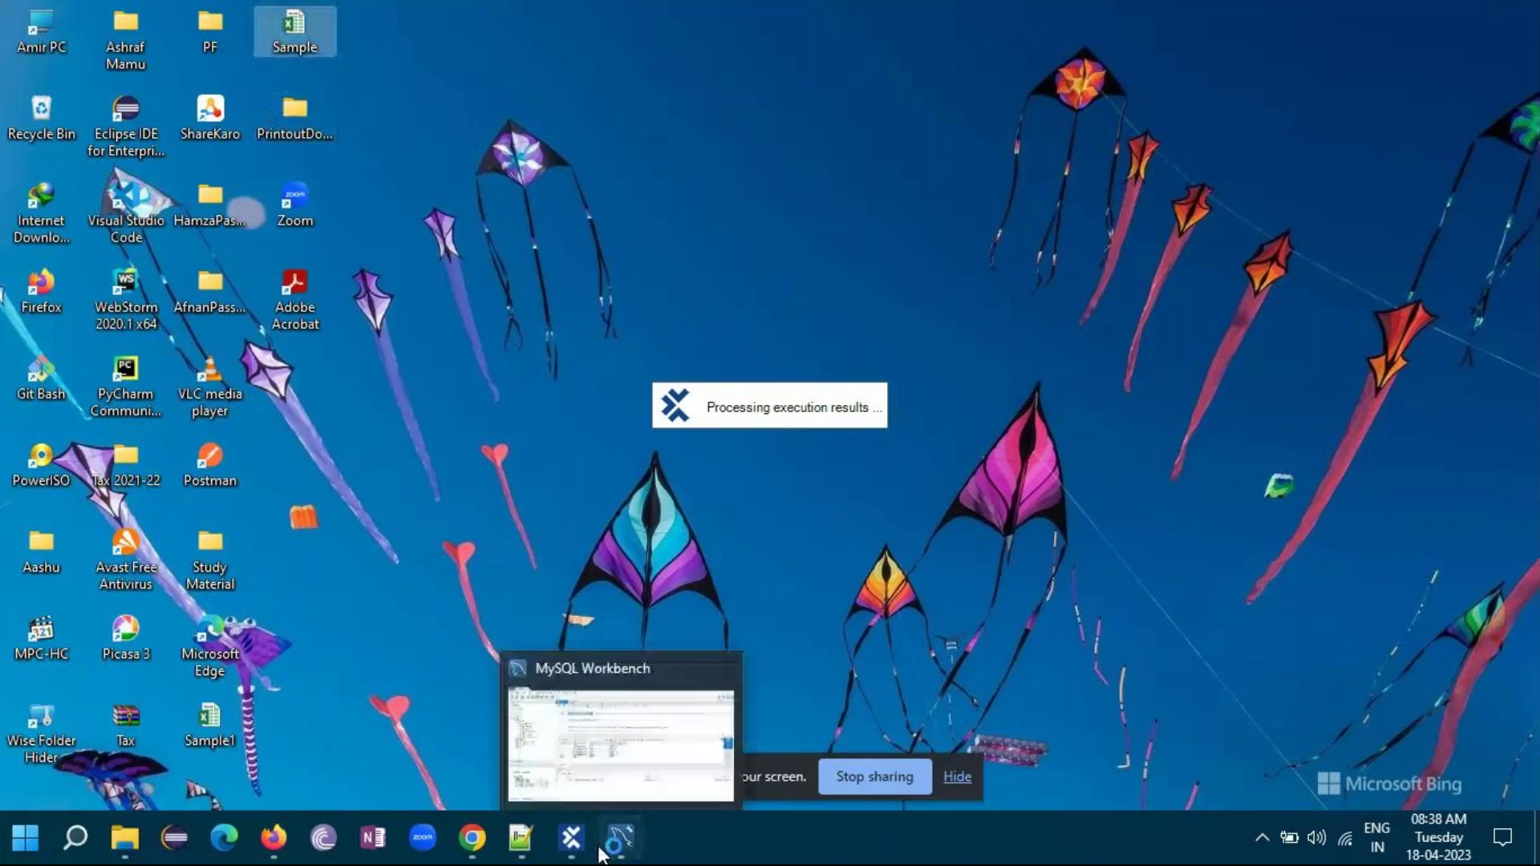
- Switch to Tosca Commander, expand the Excel range manipulation results down to row $1, and move the Sample workbook aside
left_click(573, 839)
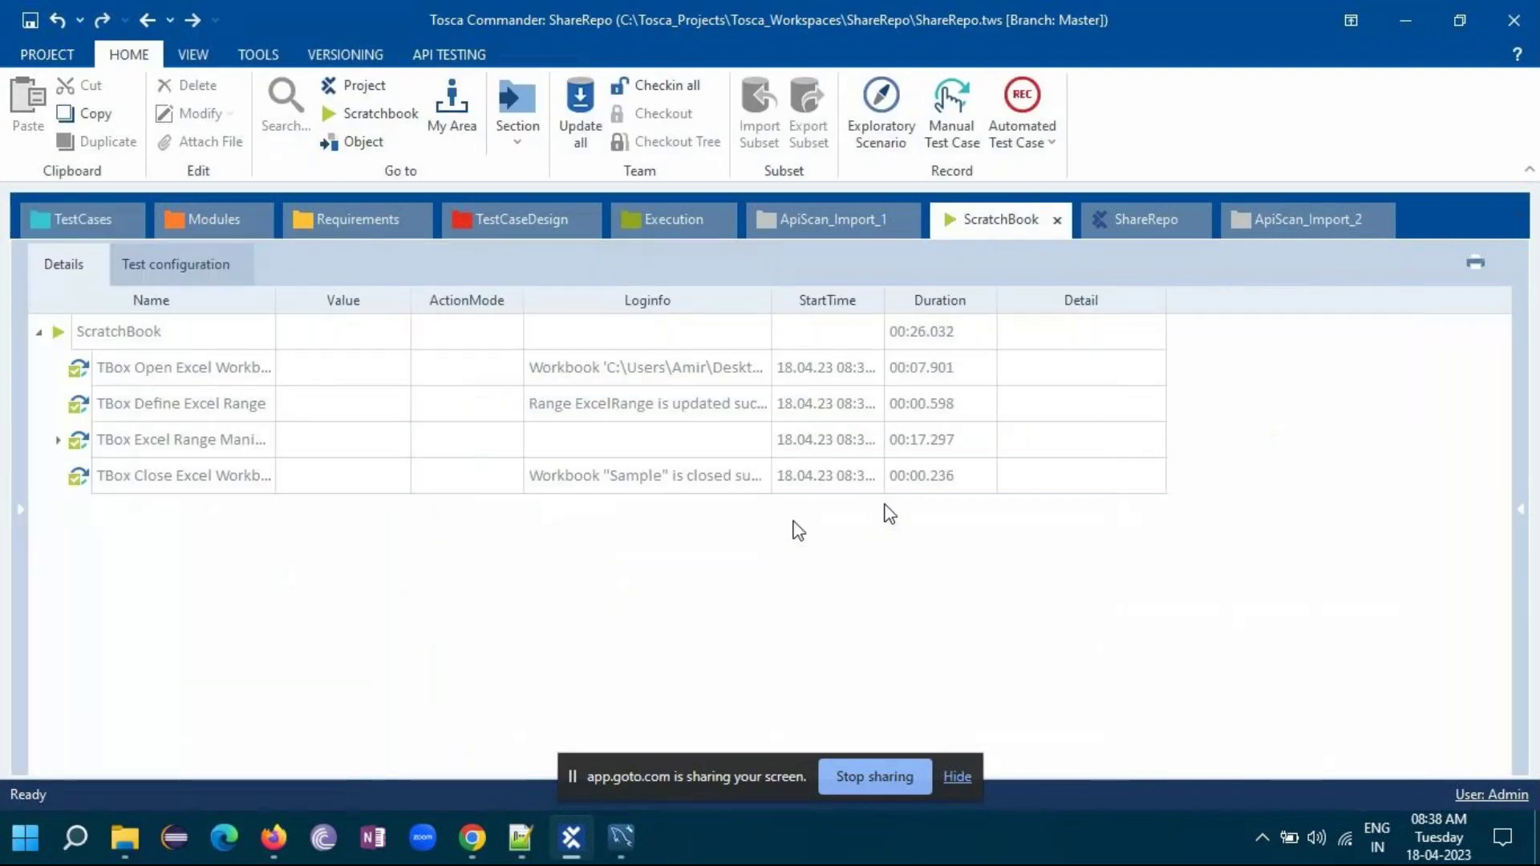
left_click(59, 440)
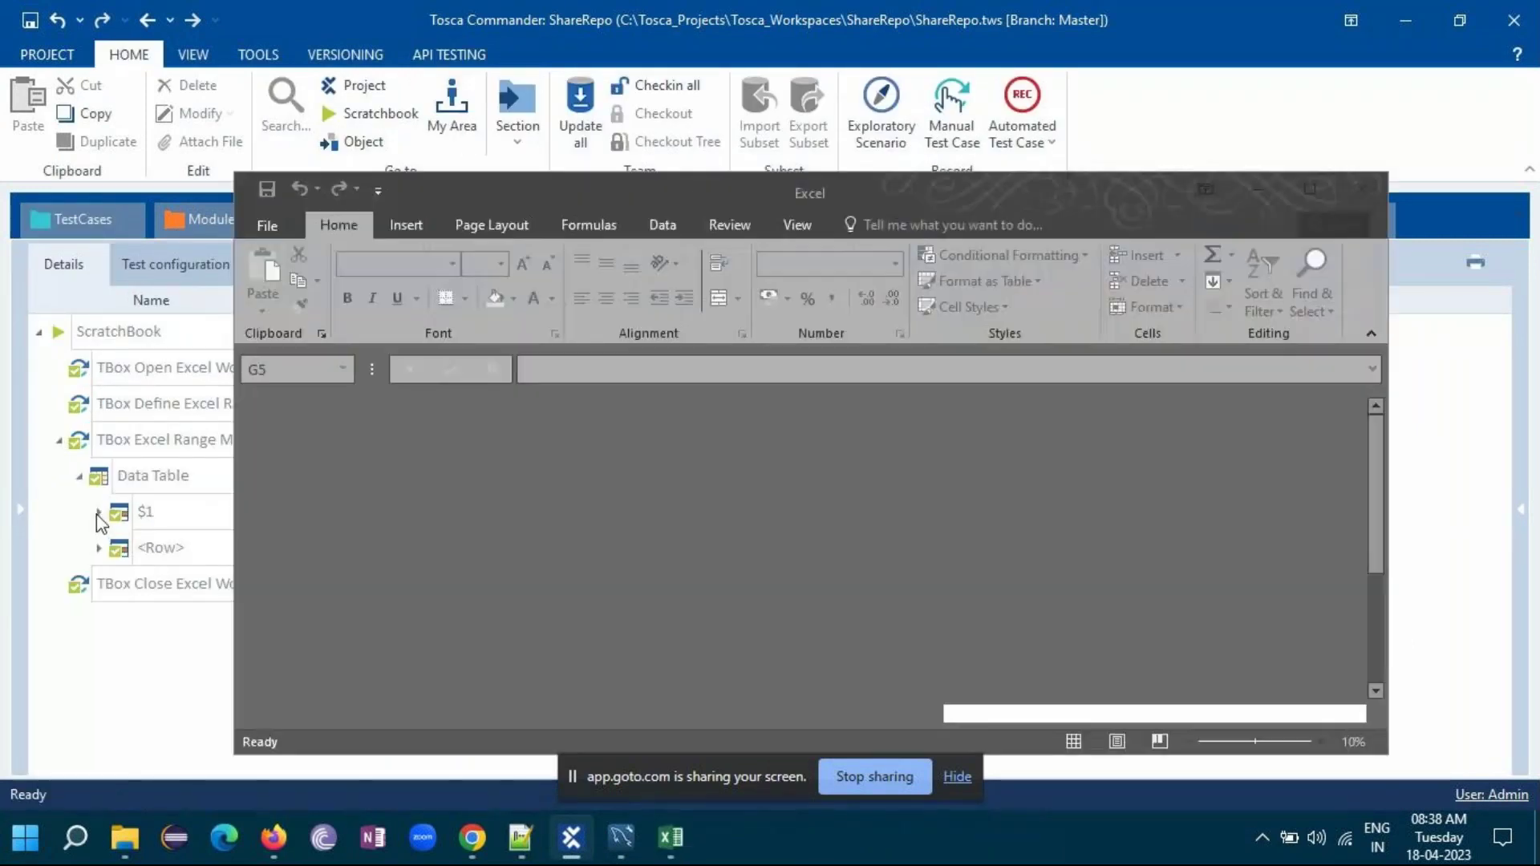
left_click(98, 513)
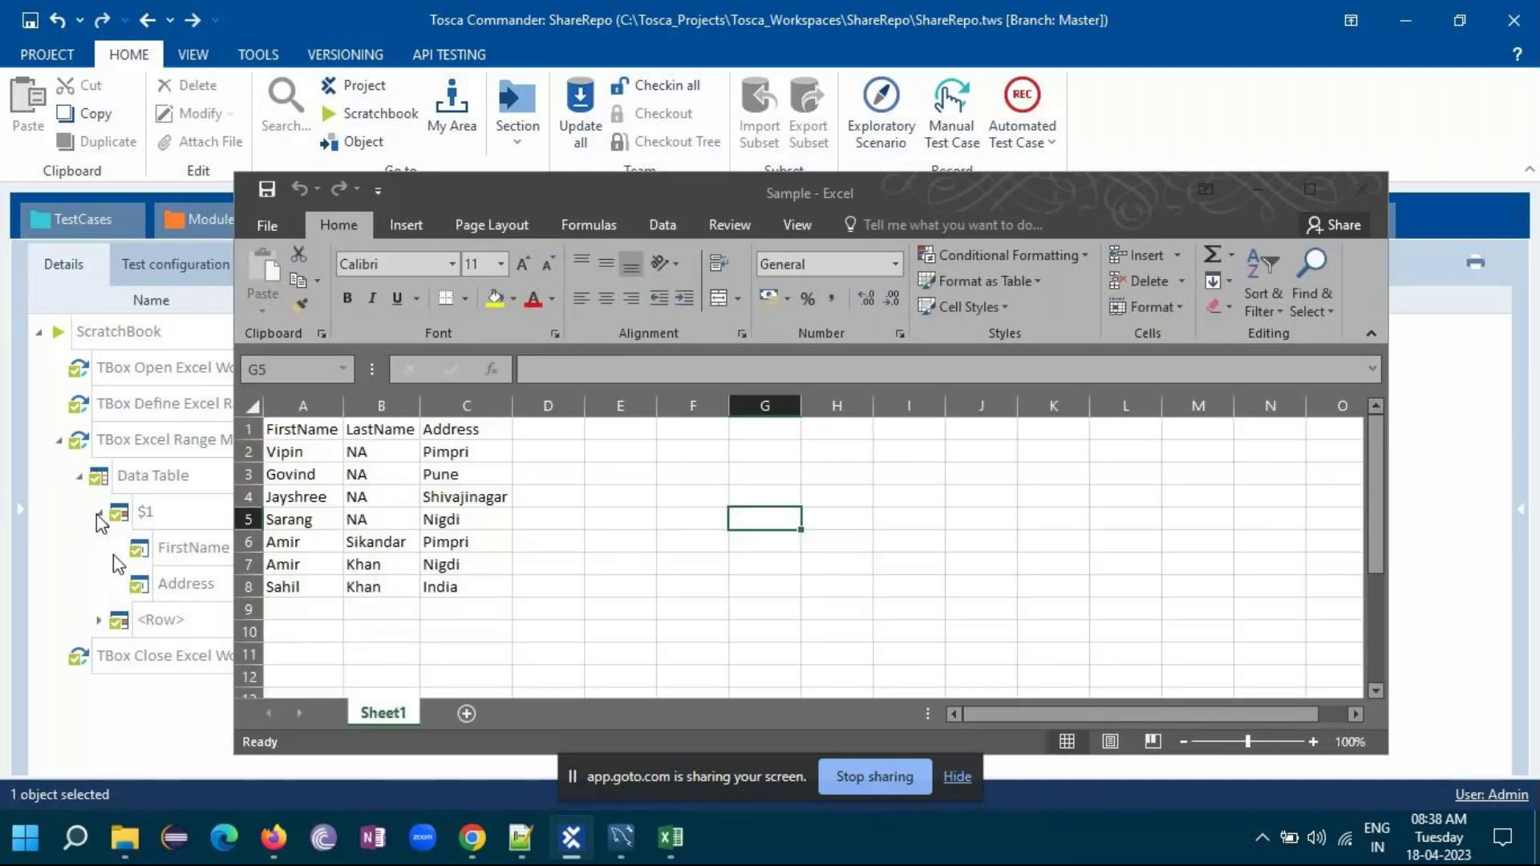
left_click_drag(859, 190, 1427, 176)
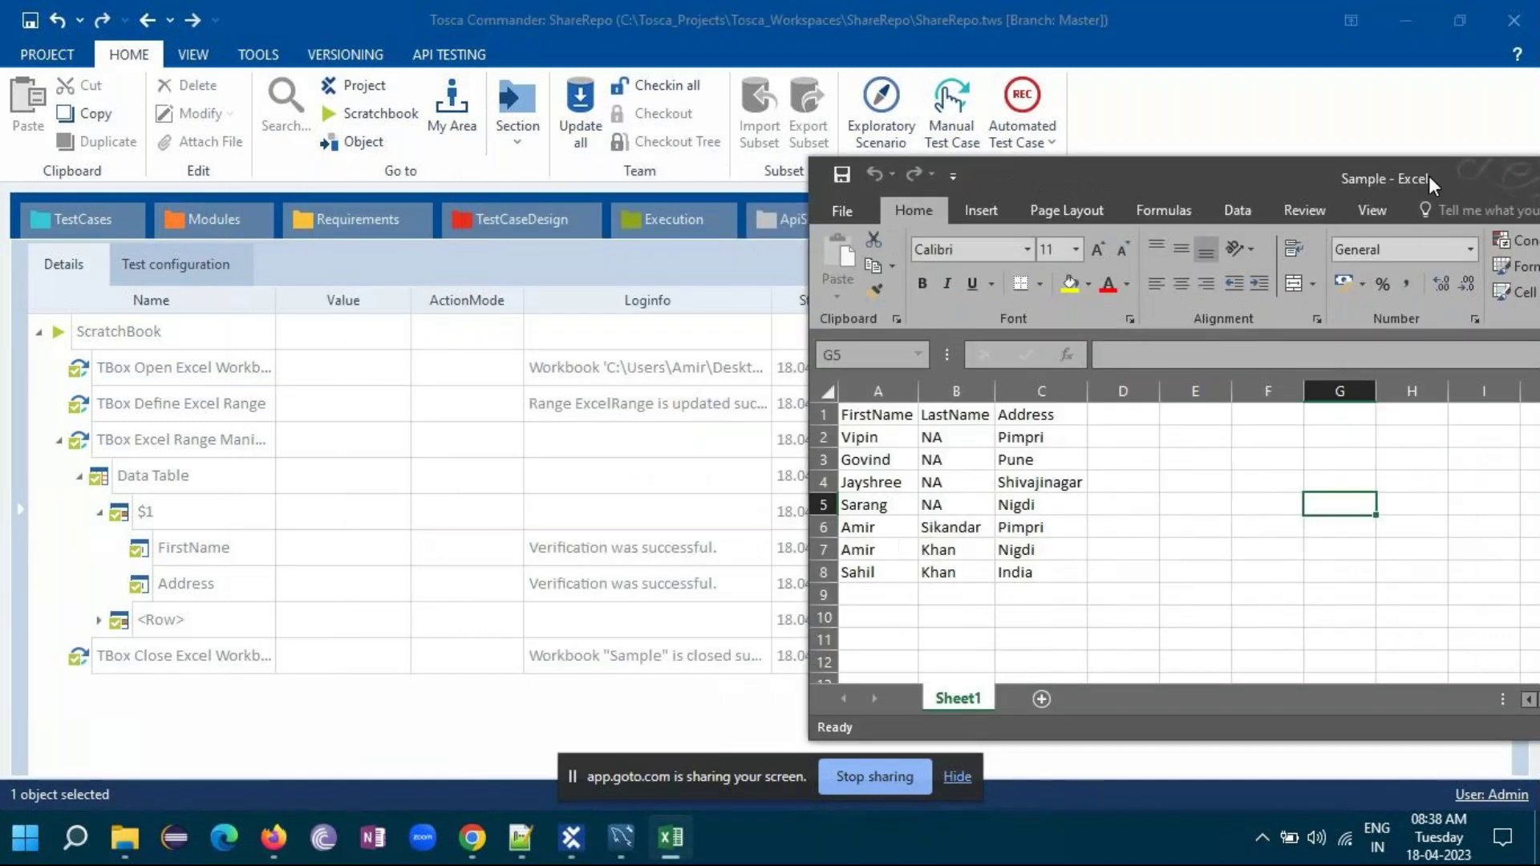
- Compare the $1 row verifications in the ExcelRead test case with the header and first data row of the Sample workbook
left_click(31, 210)
scroll(730, 550, "down", 3)
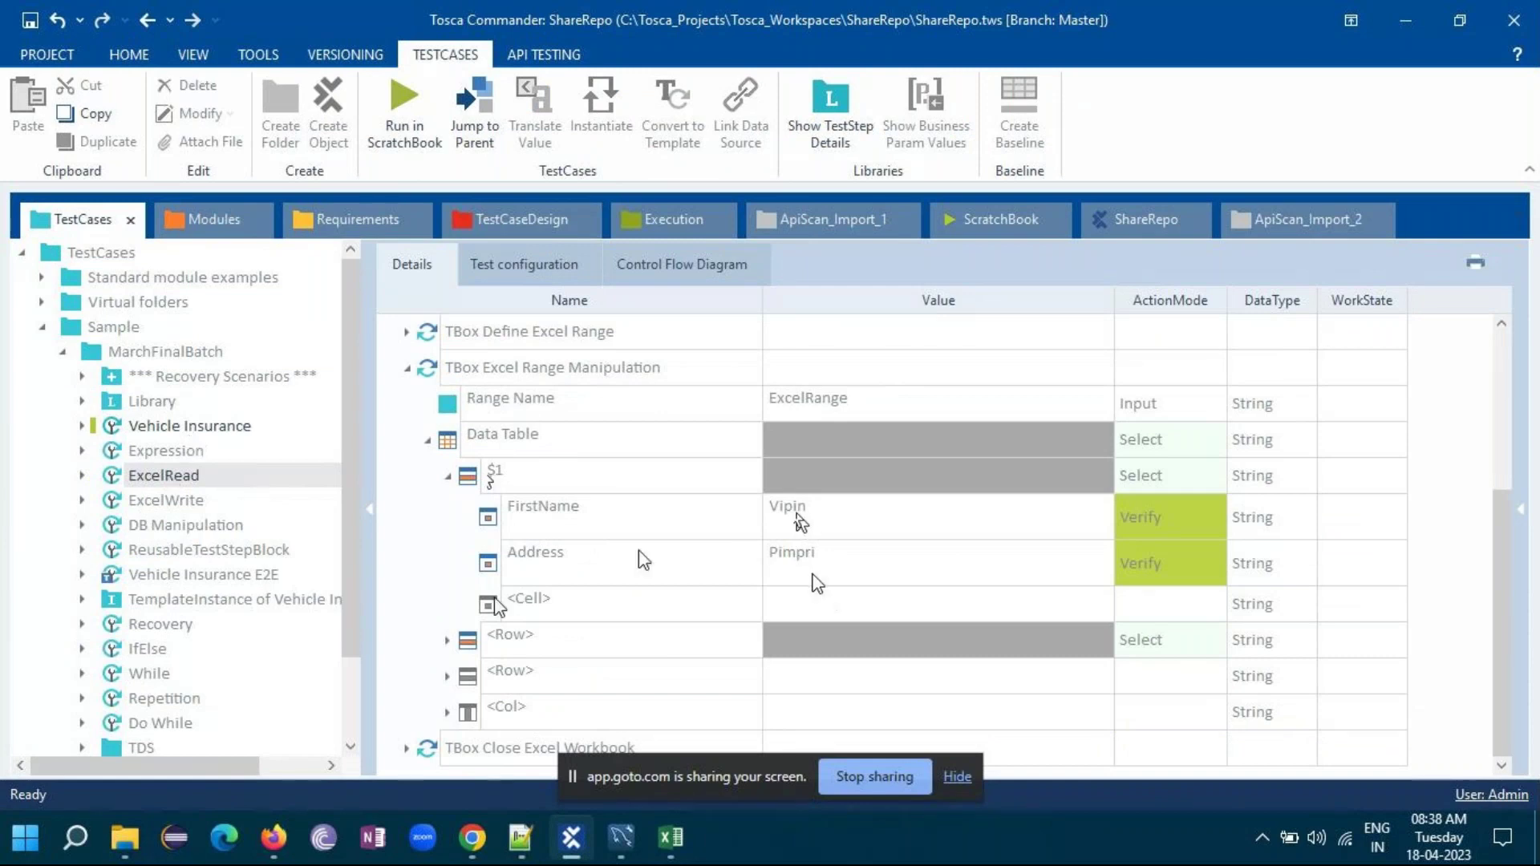
left_click(858, 699)
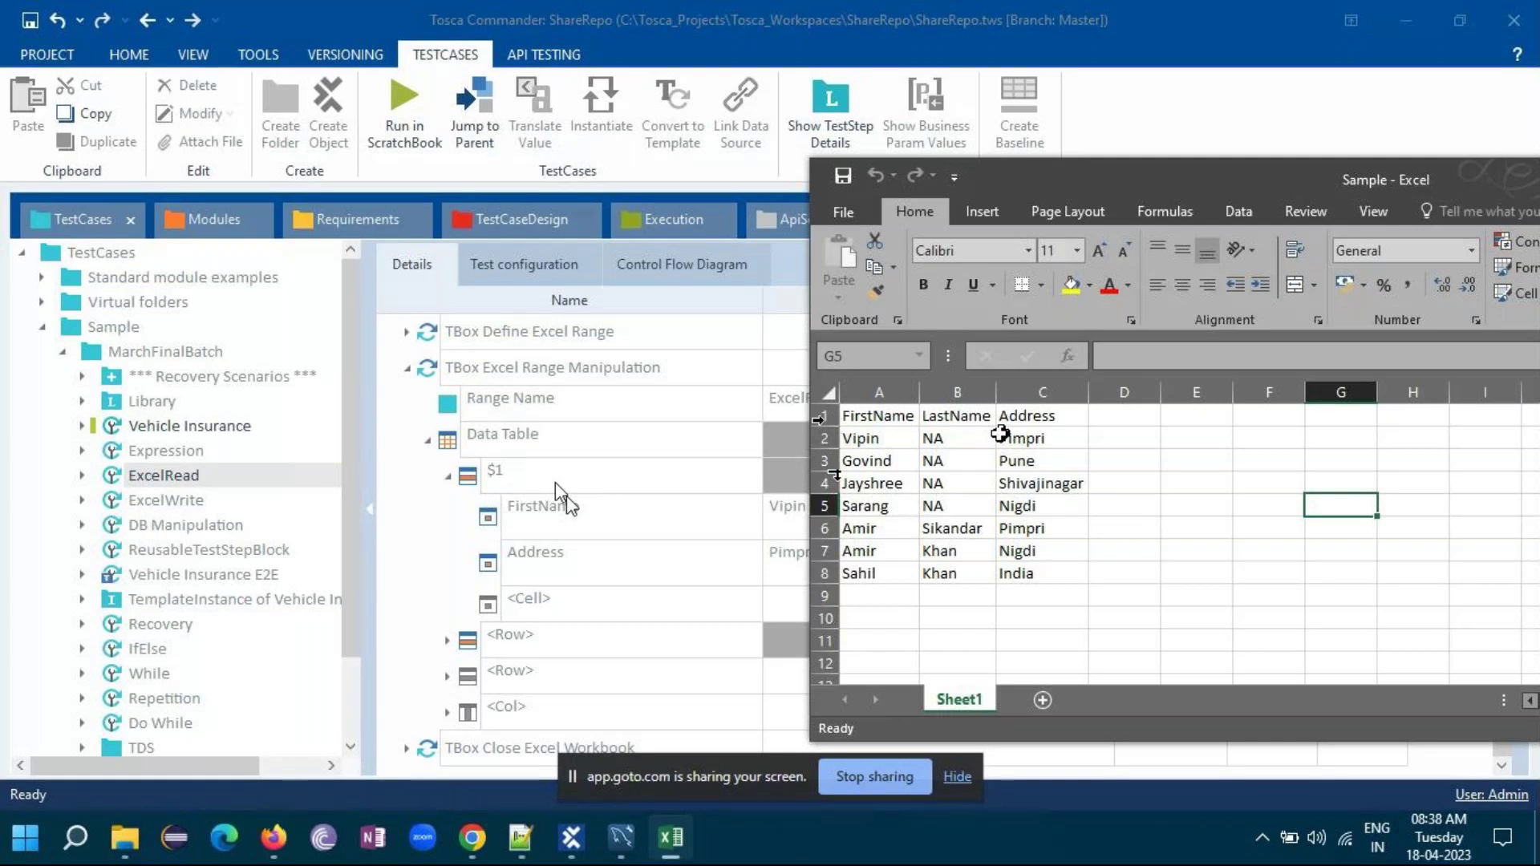
left_click(820, 415)
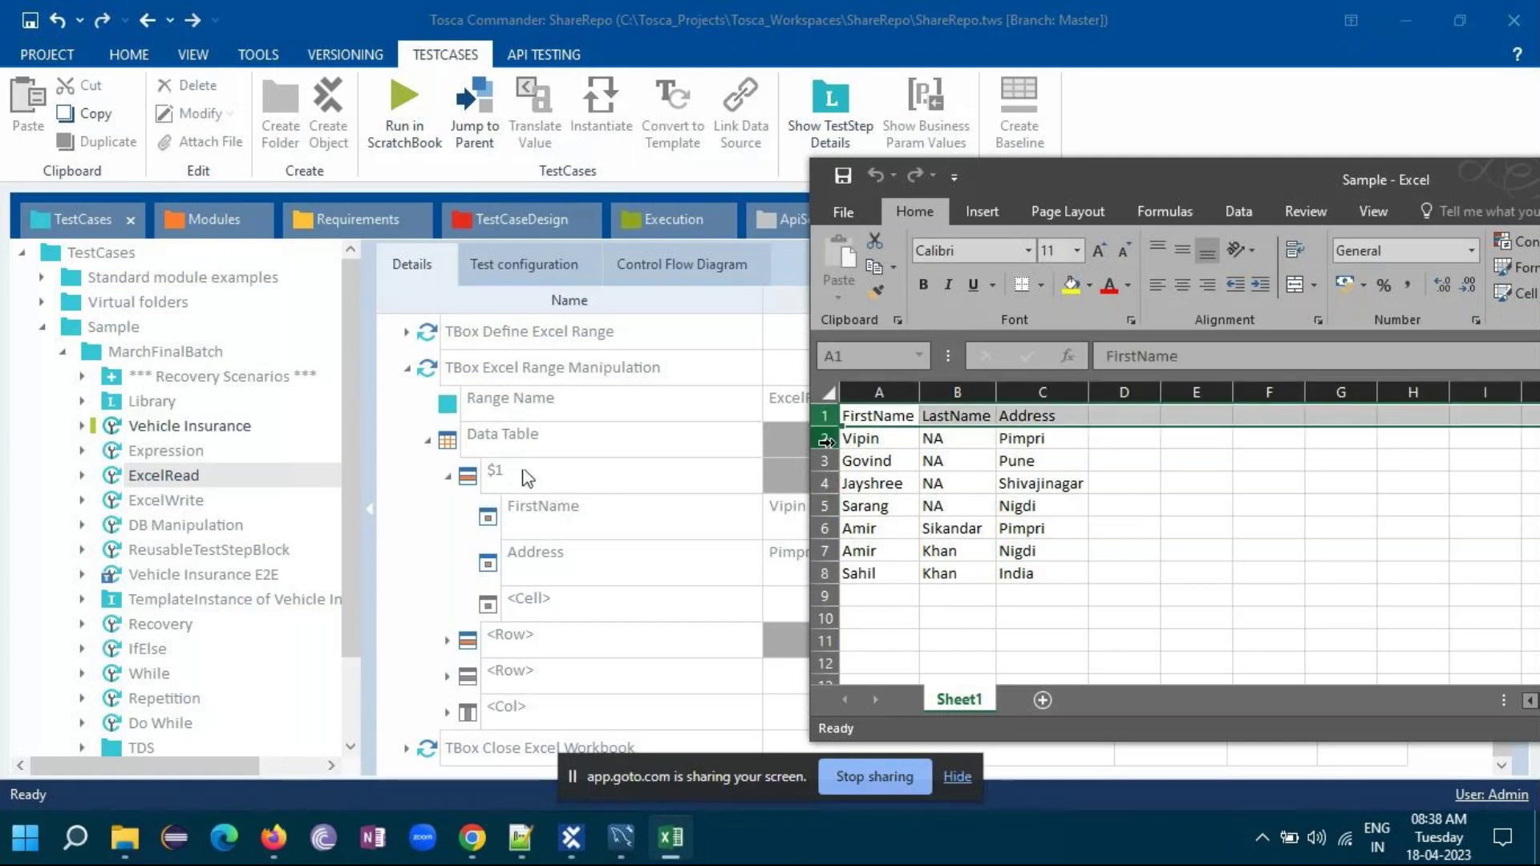
left_click(821, 438)
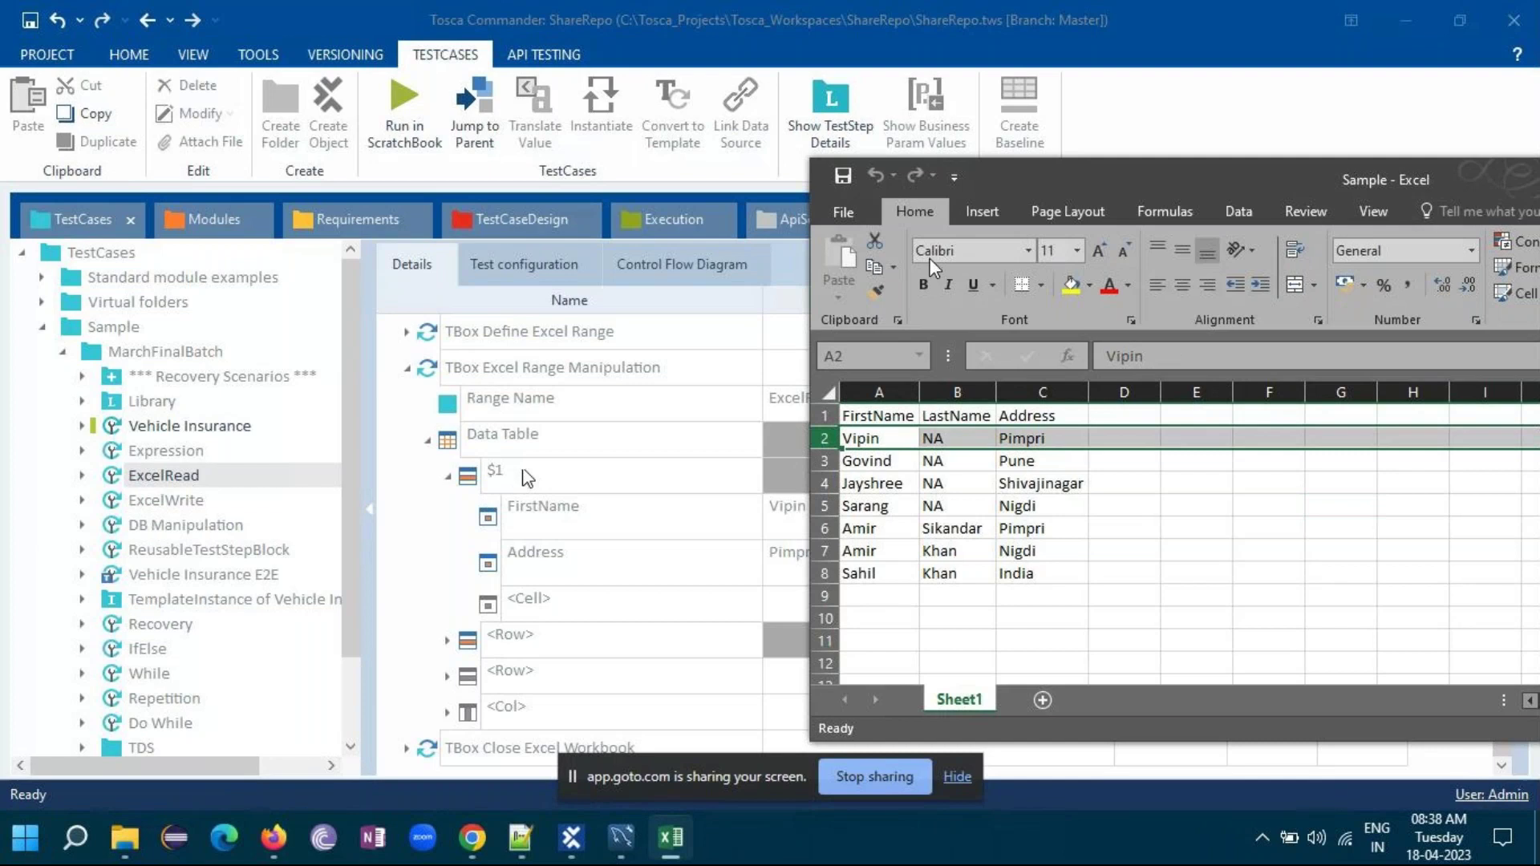
left_click_drag(1012, 181, 1281, 165)
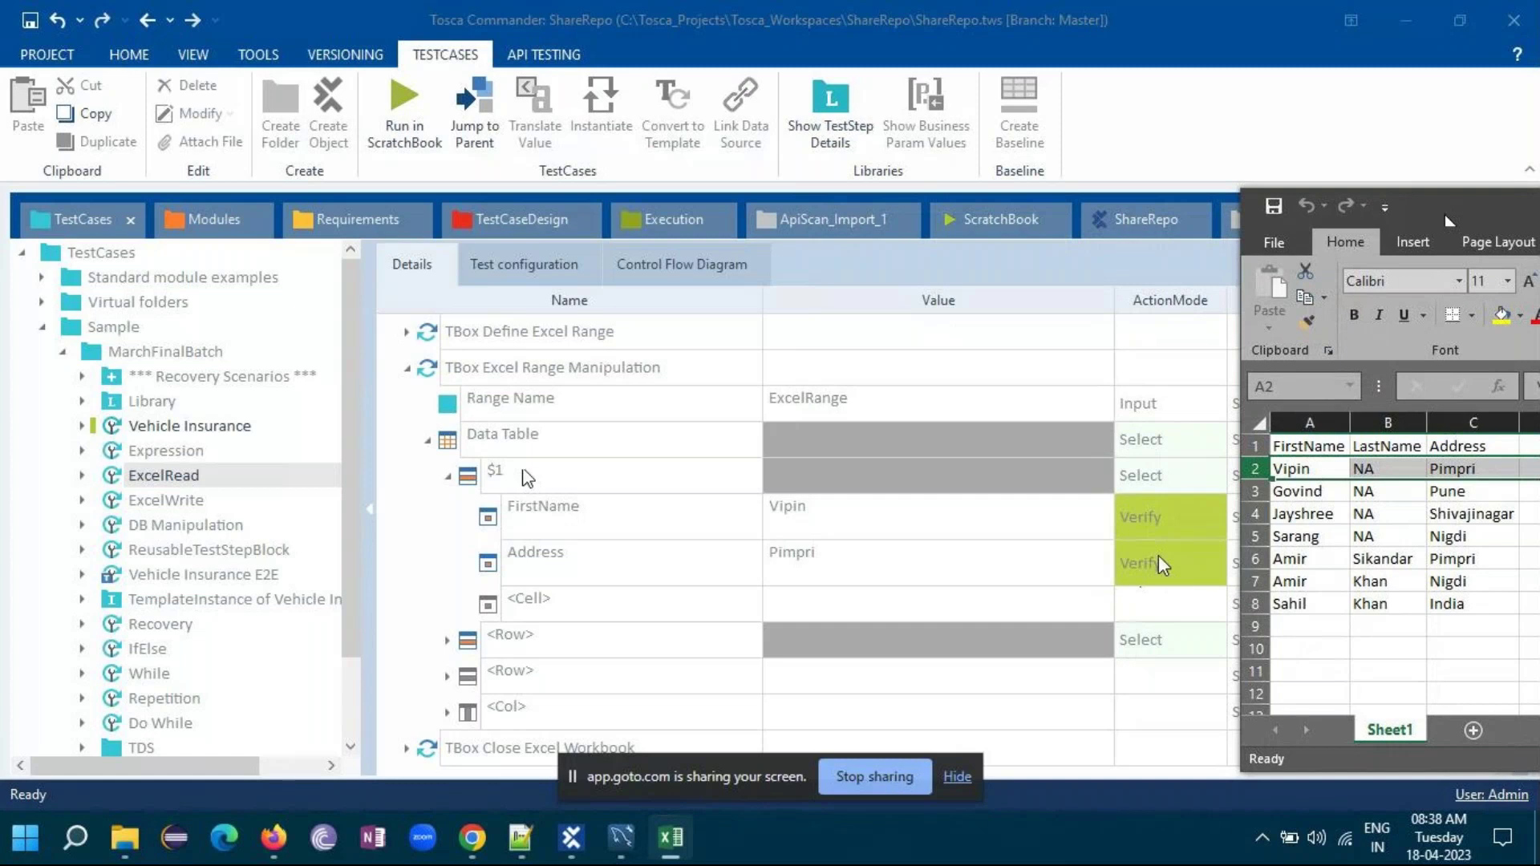
- Expand the constraint-based <Row> in ExcelRead and compare its FirstName, LastName and Address values with sheet row 7
left_click(447, 639)
scroll(917, 479, "down", 2)
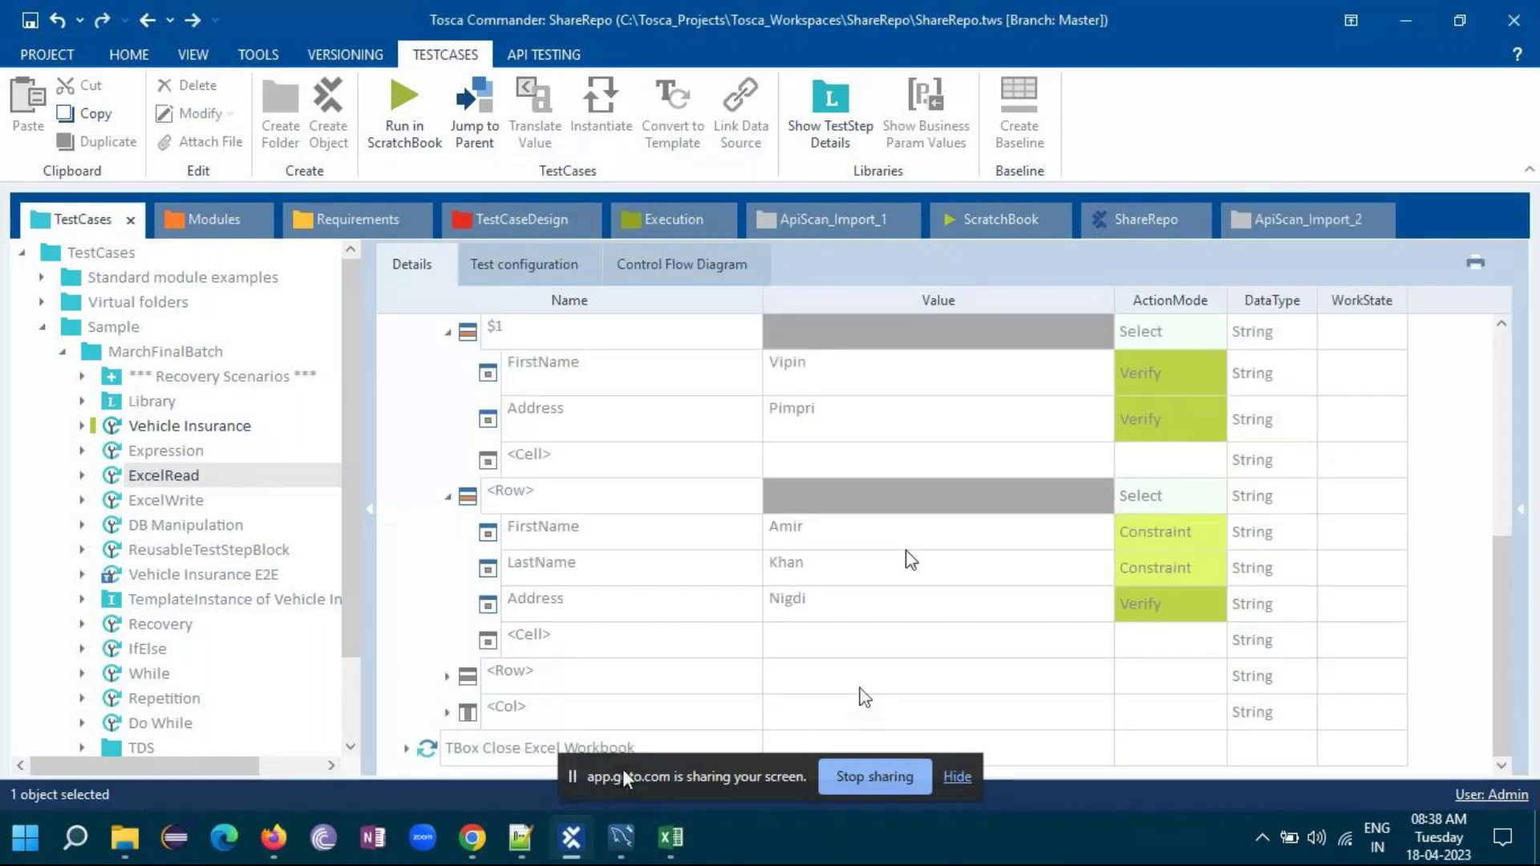
left_click(670, 837)
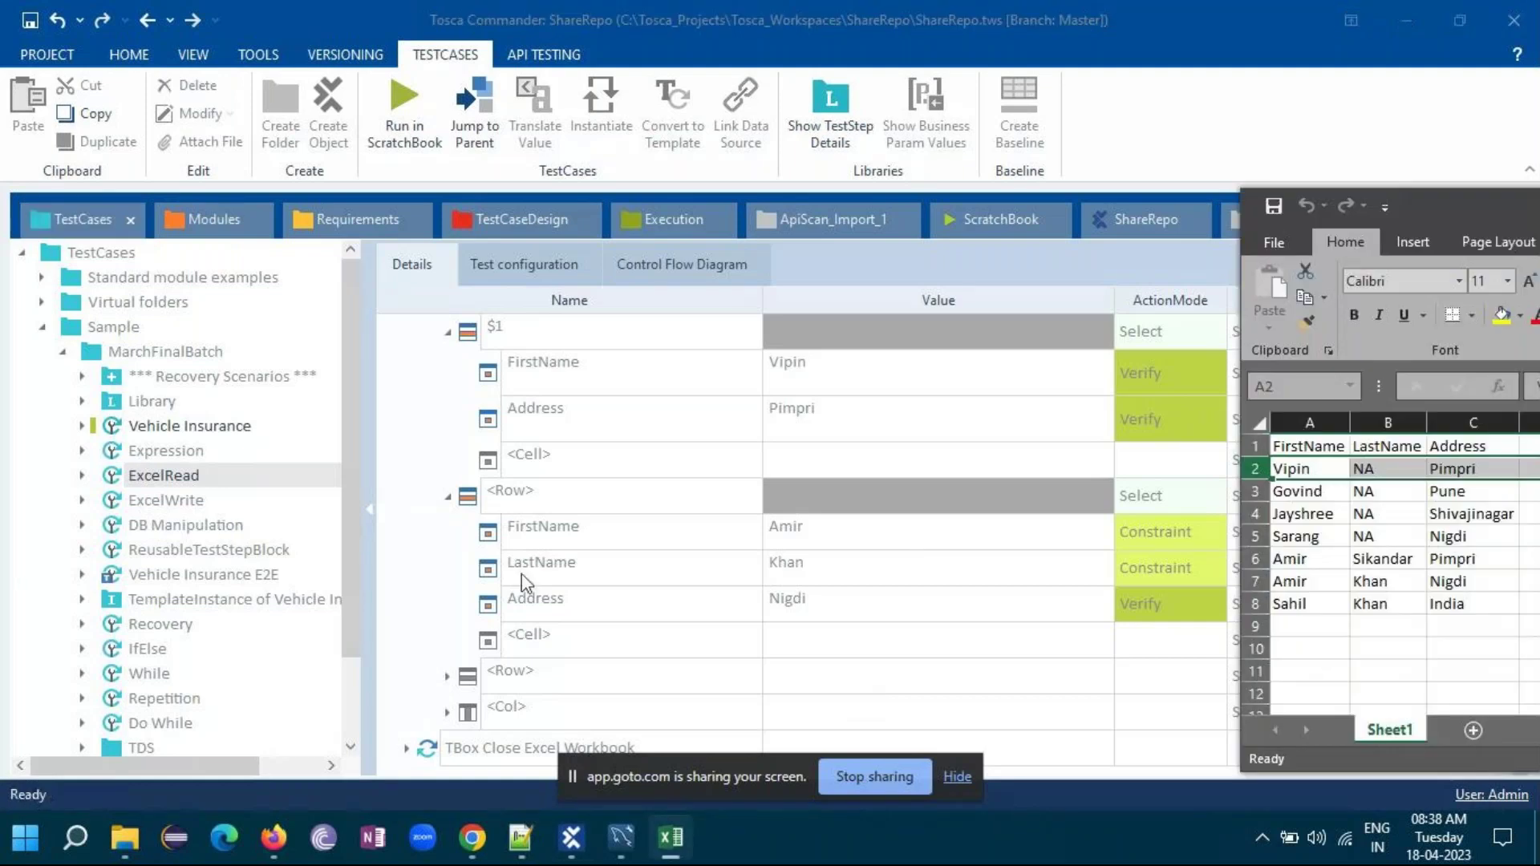
left_click(1256, 582)
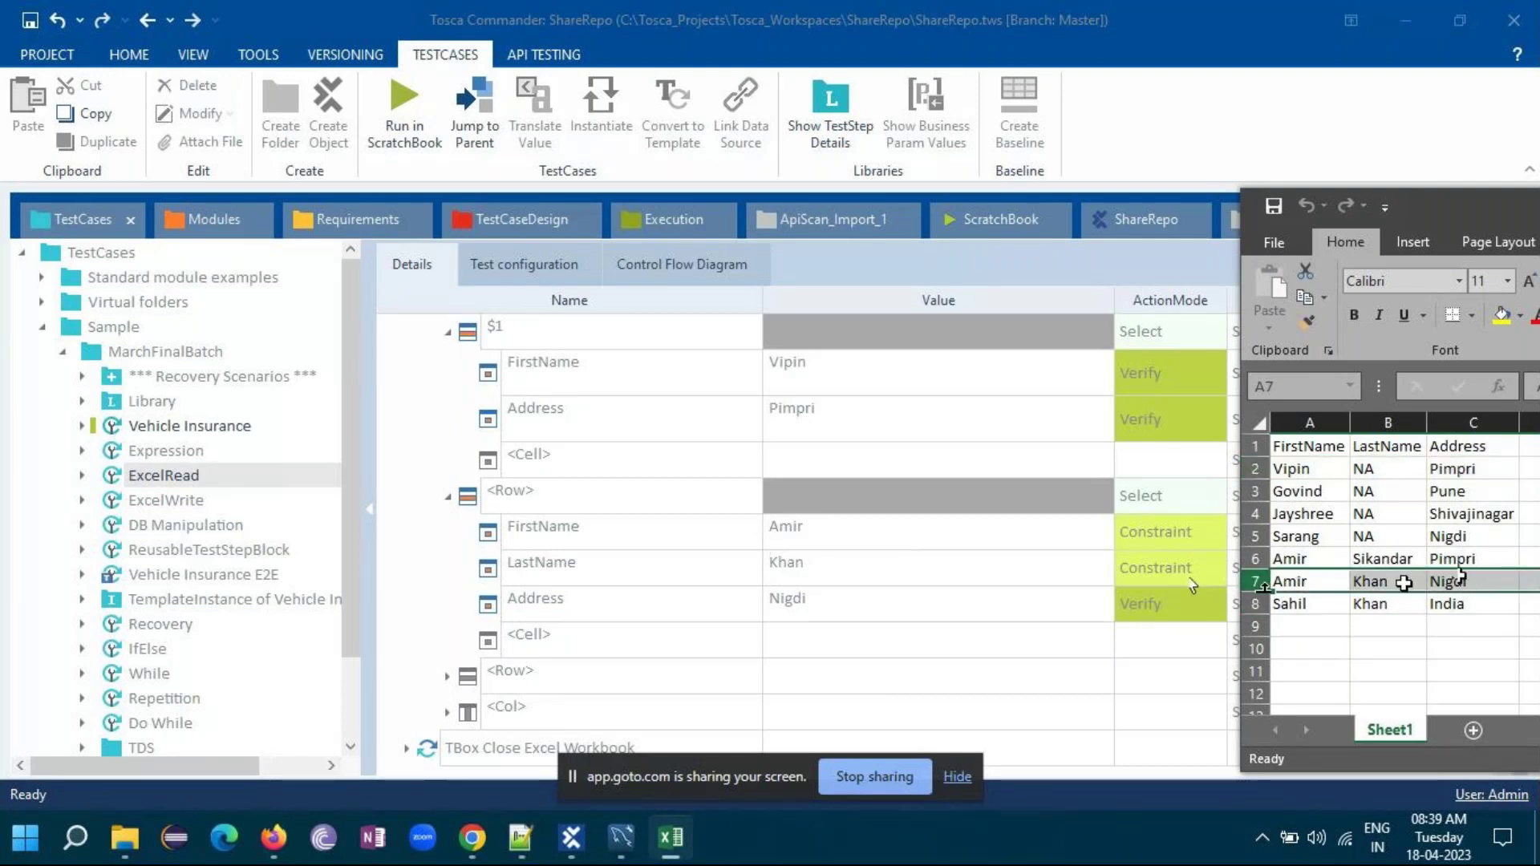
- Open the ExcelWrite test case and expand TBox Excel Range Manipulation down to the input values of row $7
left_click(173, 499)
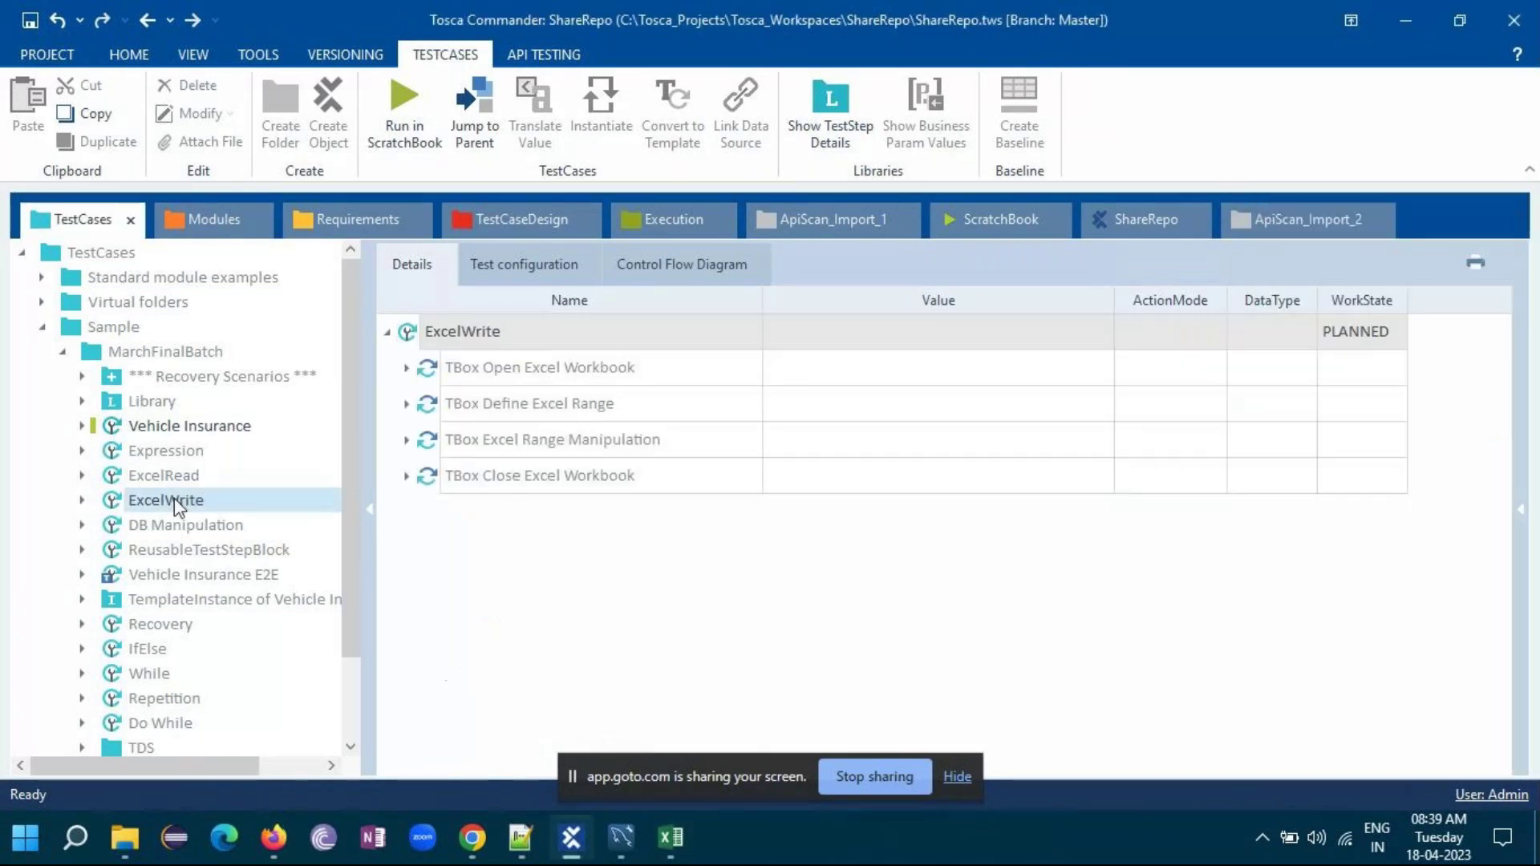
left_click(411, 451)
left_click(406, 440)
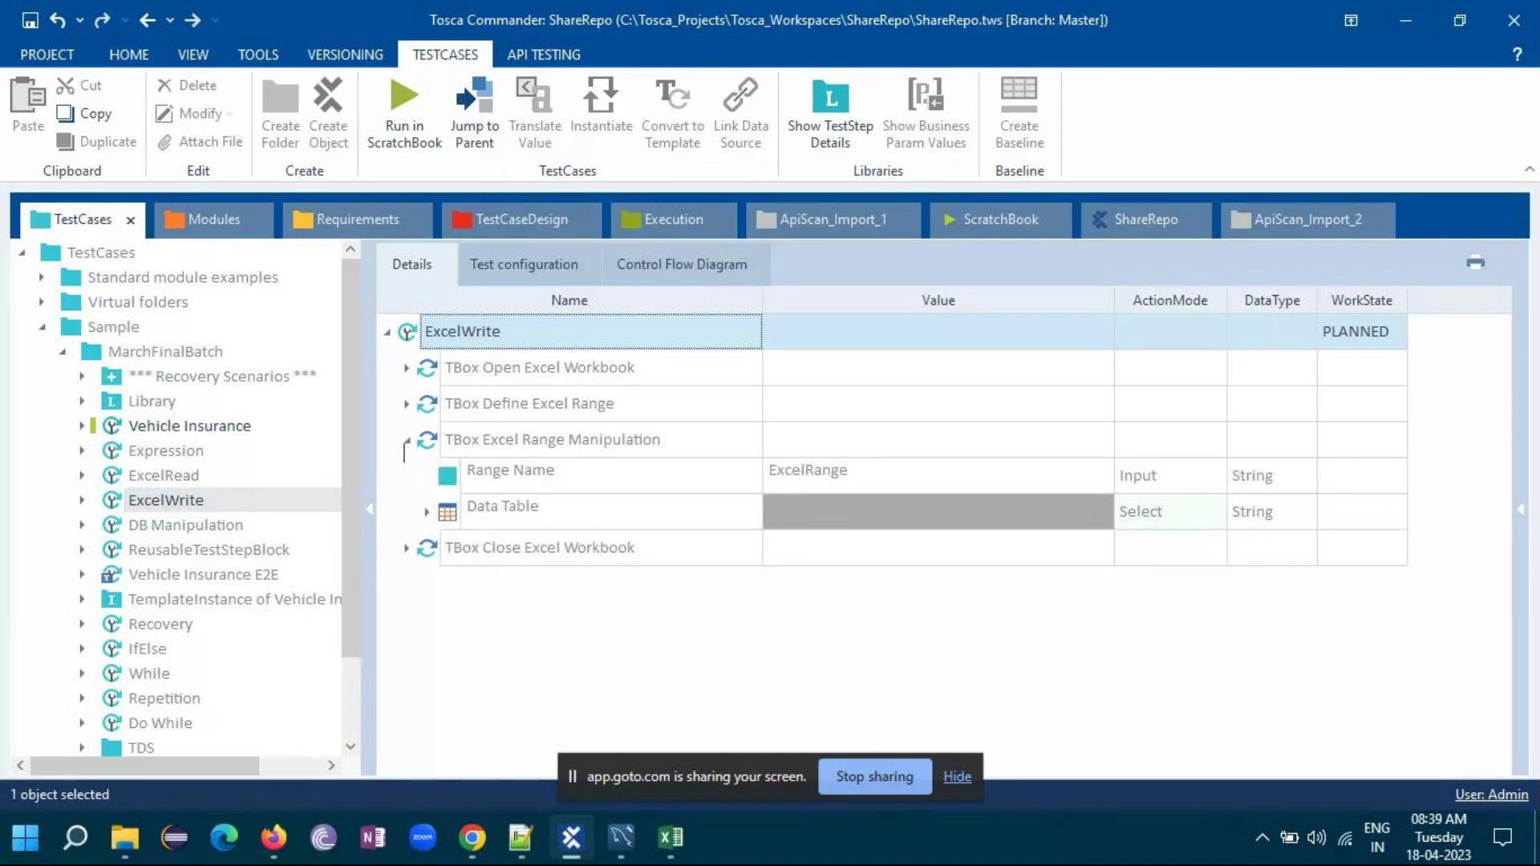
left_click(426, 512)
left_click(446, 548)
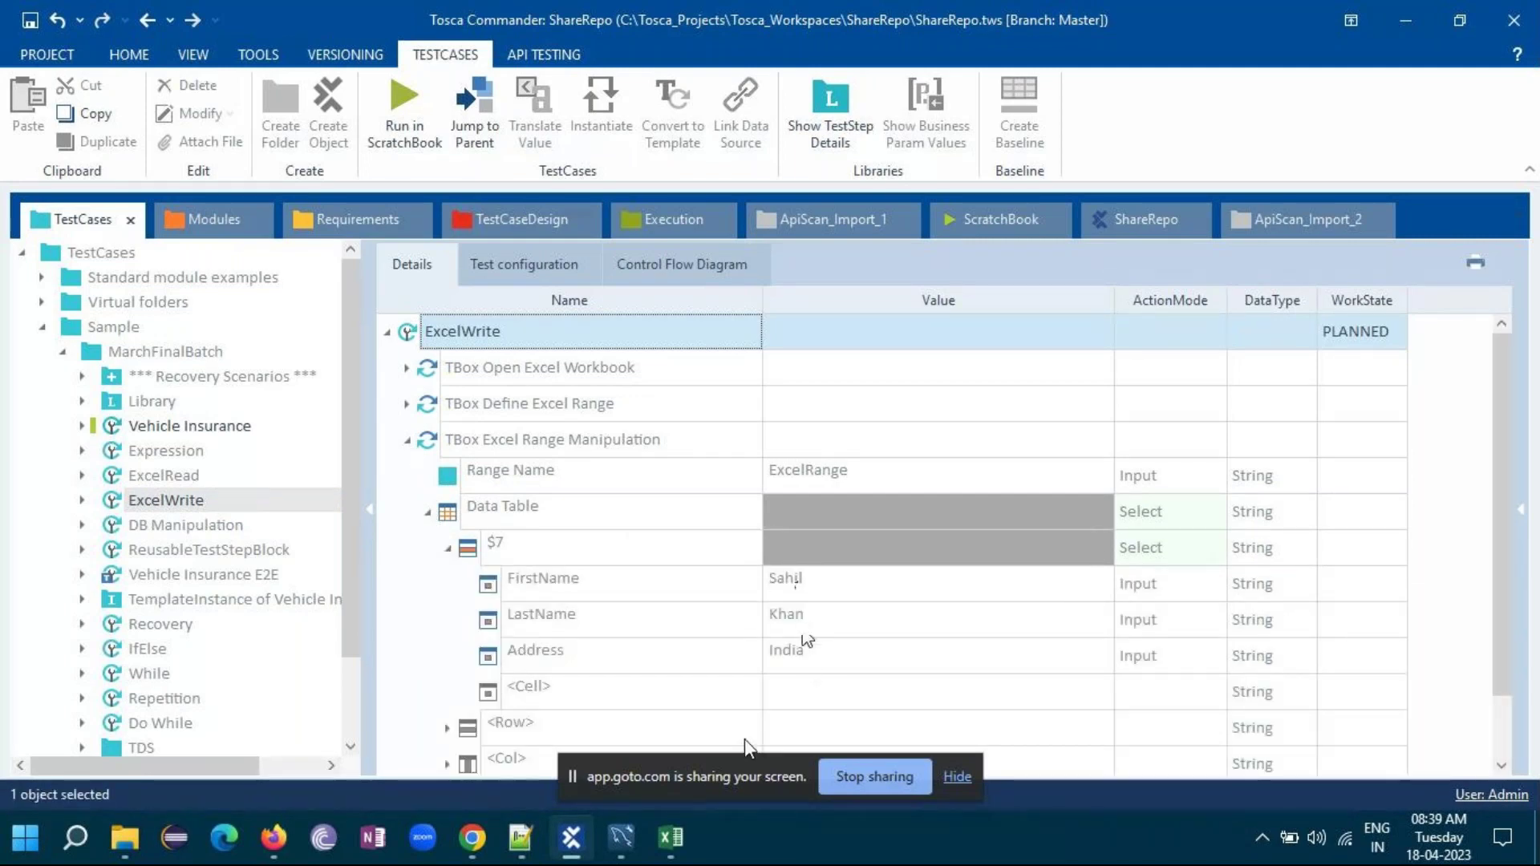
- Delete row 8 from Sheet1 of the Sample workbook and close the workbook
left_click(670, 837)
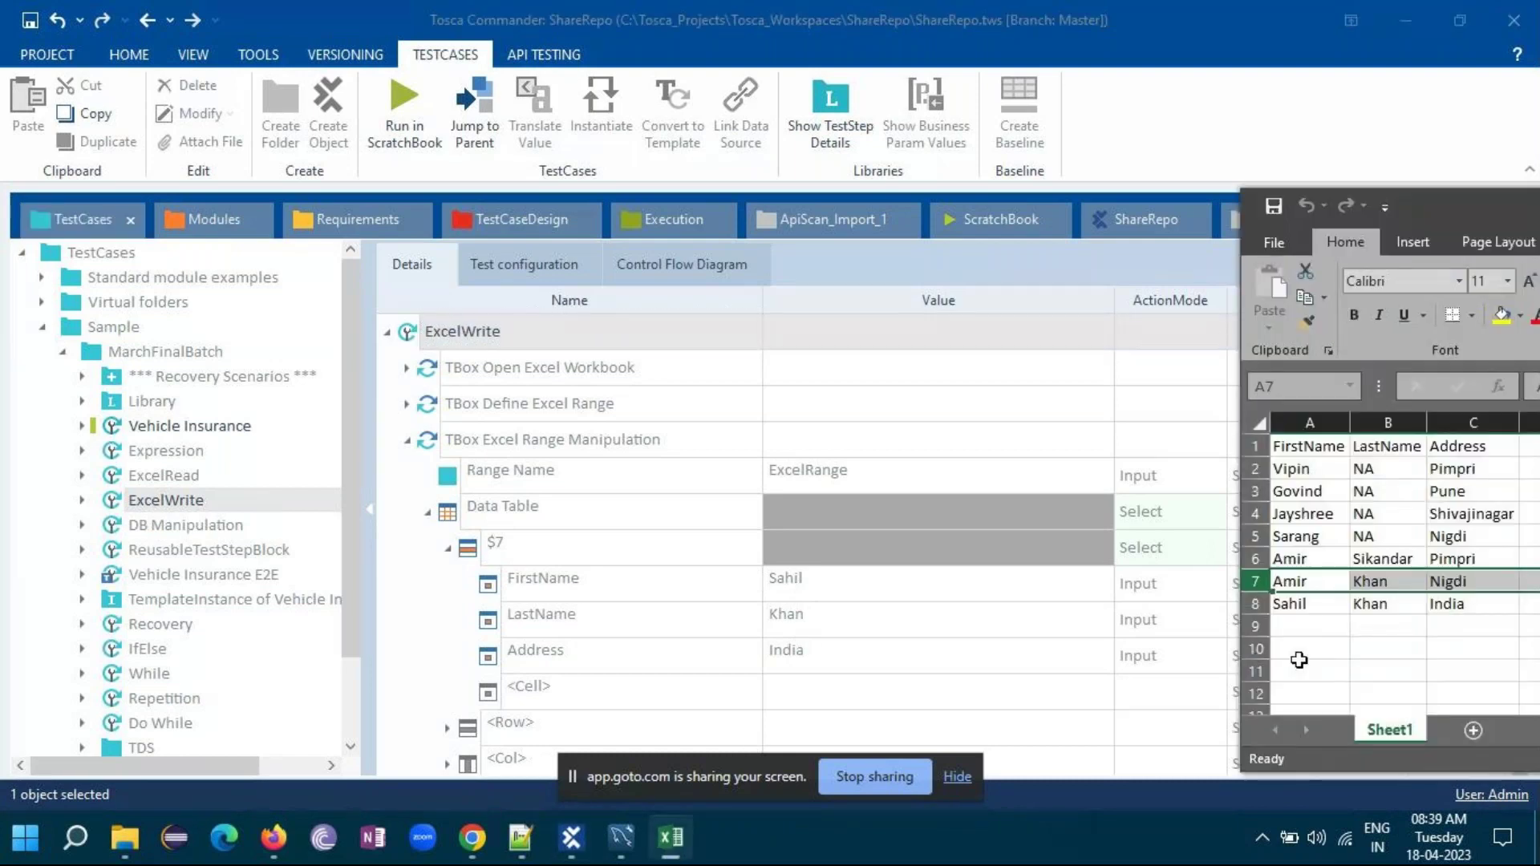
left_click(1255, 604)
right_click(1255, 604)
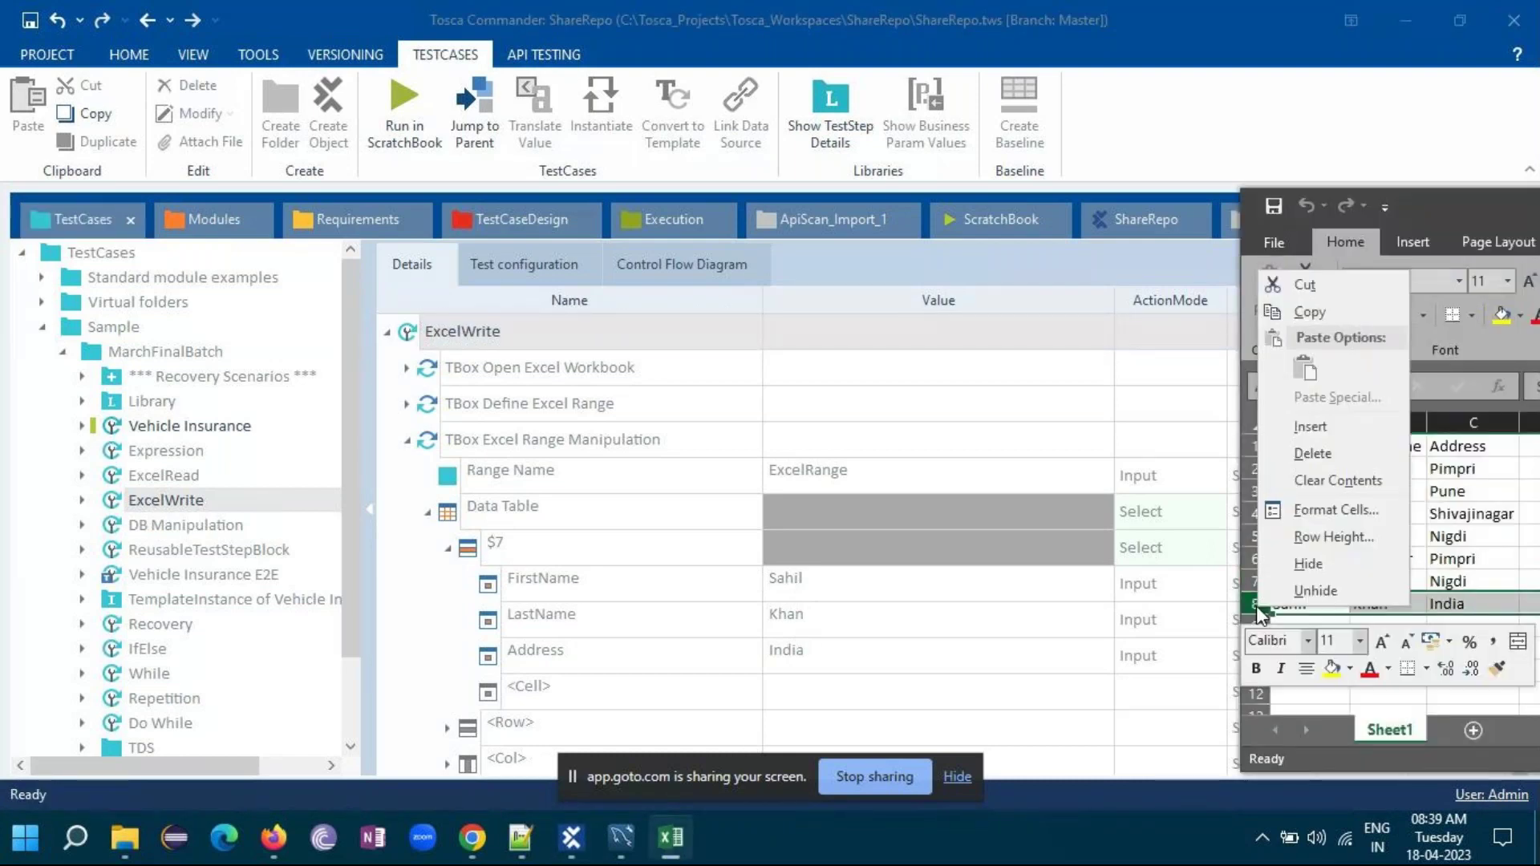
left_click(1320, 453)
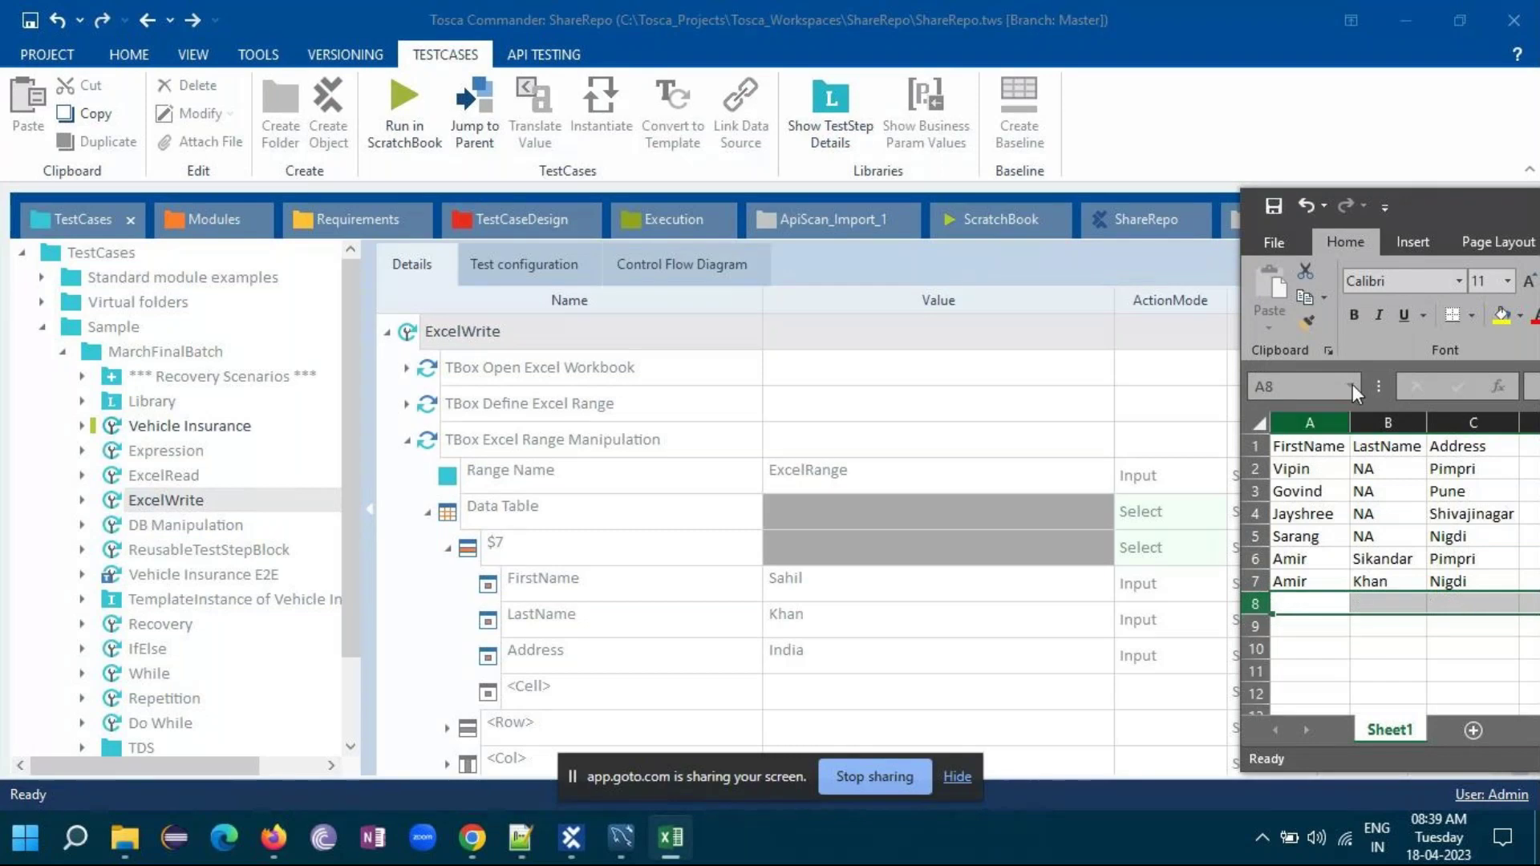
left_click_drag(1441, 206, 1320, 223)
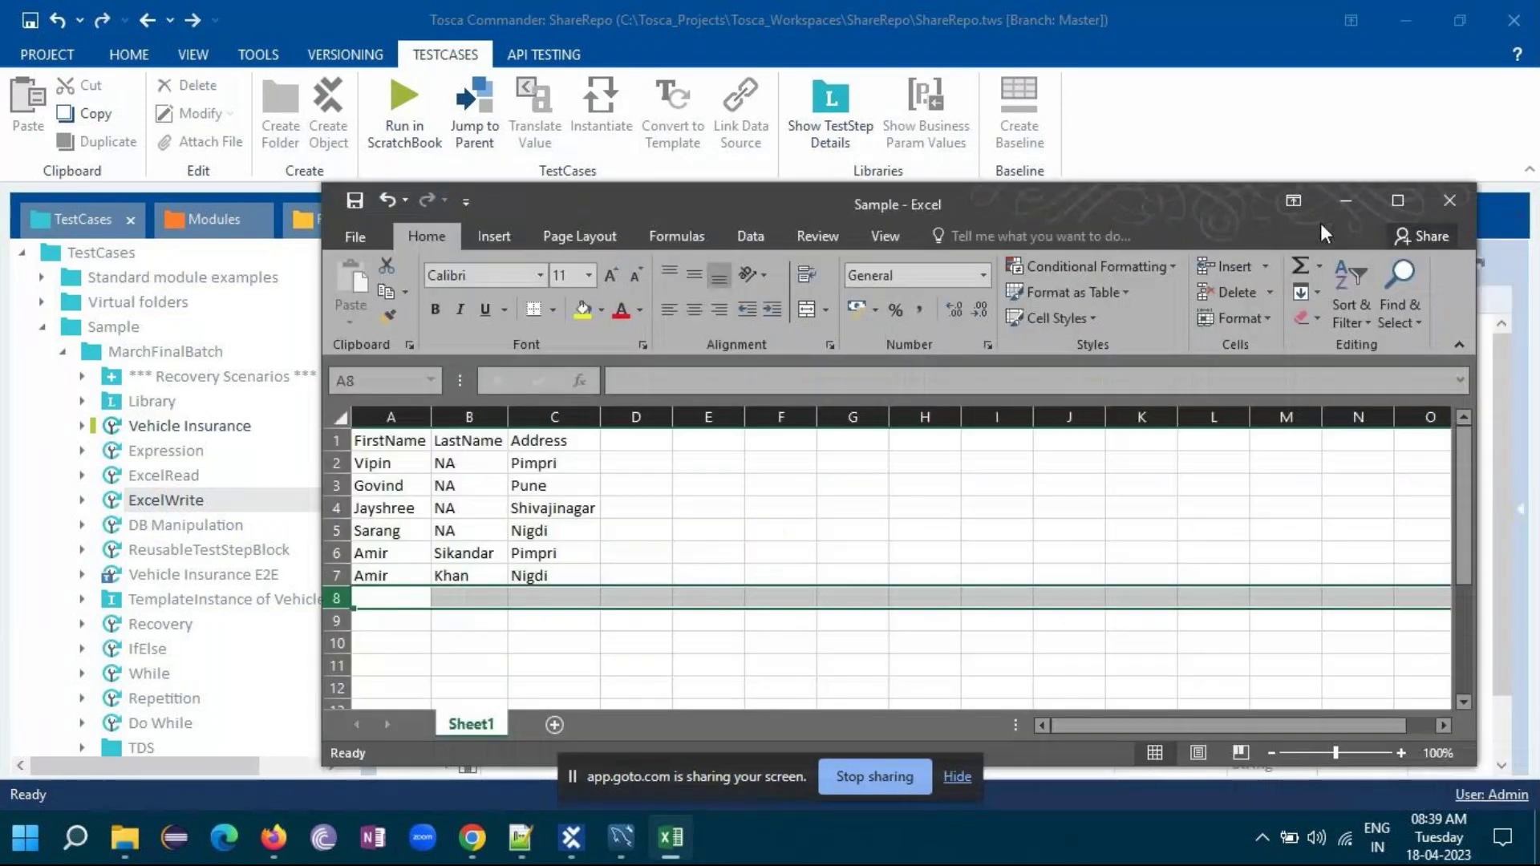
left_click(1467, 200)
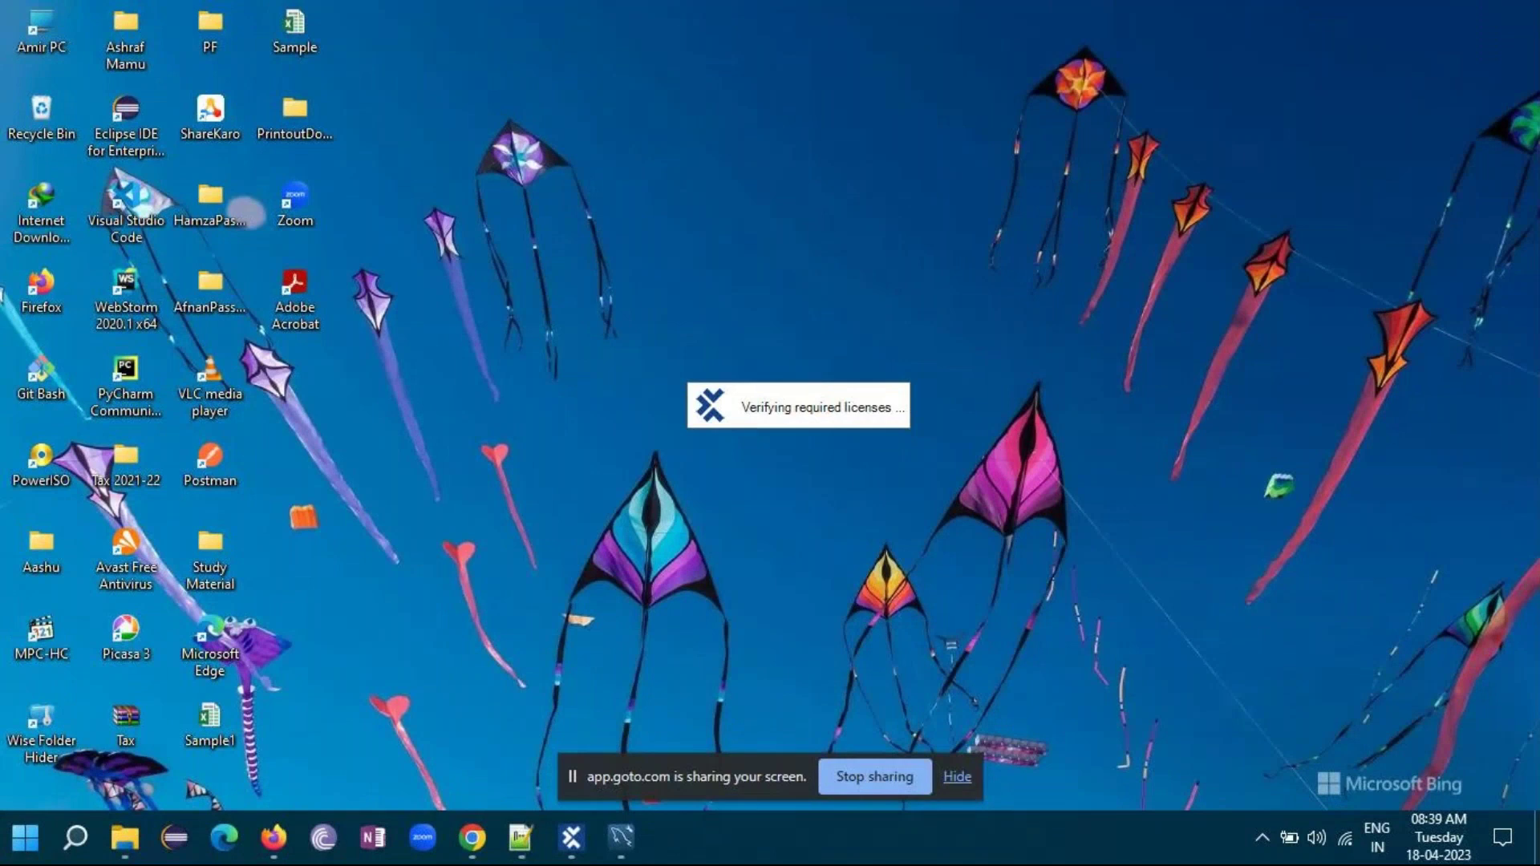
- Switch to the GoTo meeting window and toggle the microphone off and back on
mouse_move(481, 838)
left_click(502, 743)
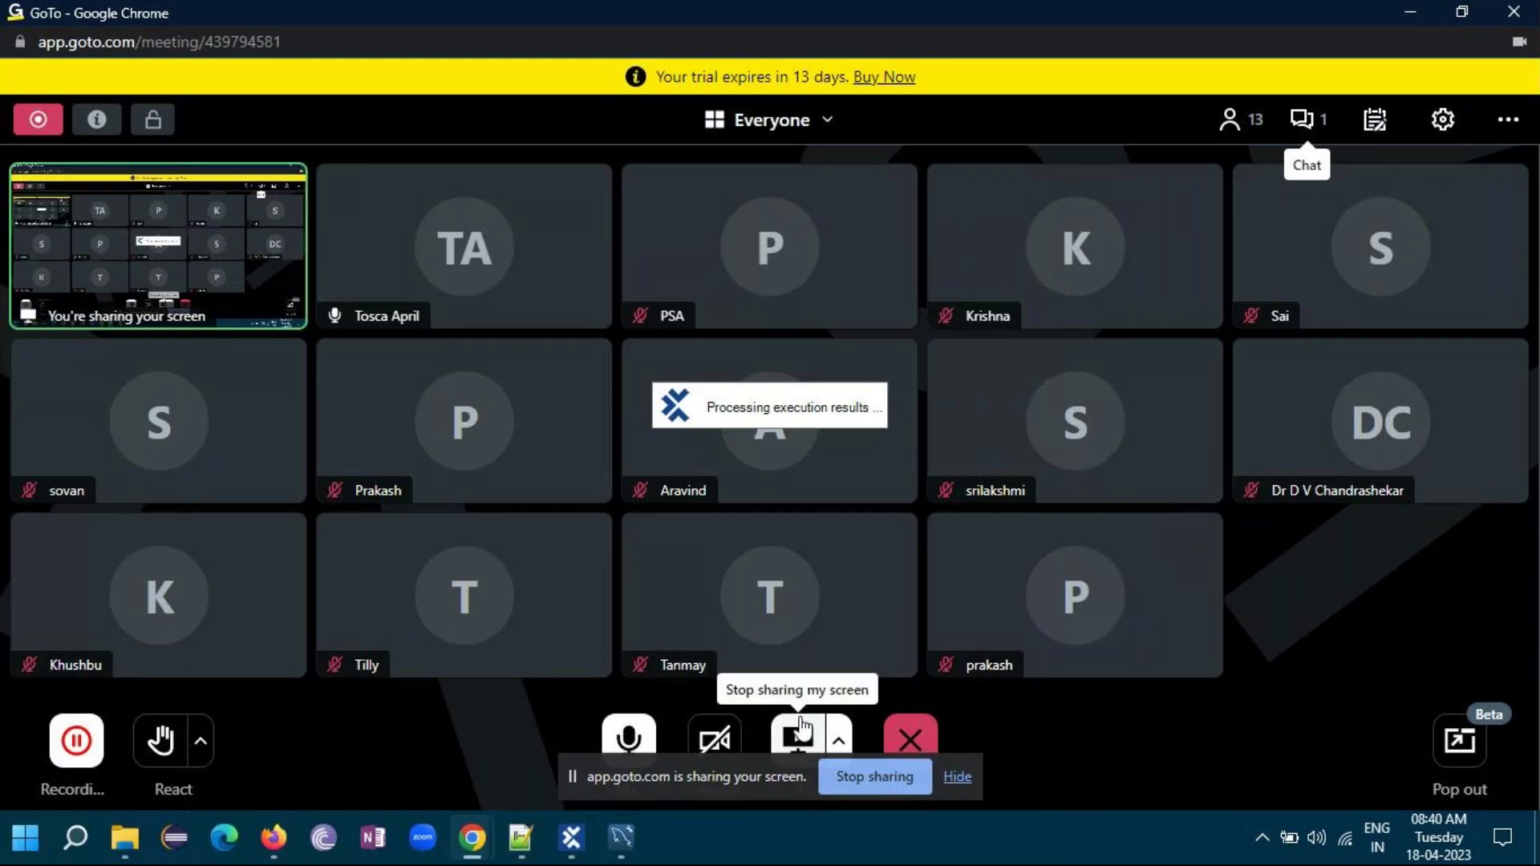
left_click(640, 736)
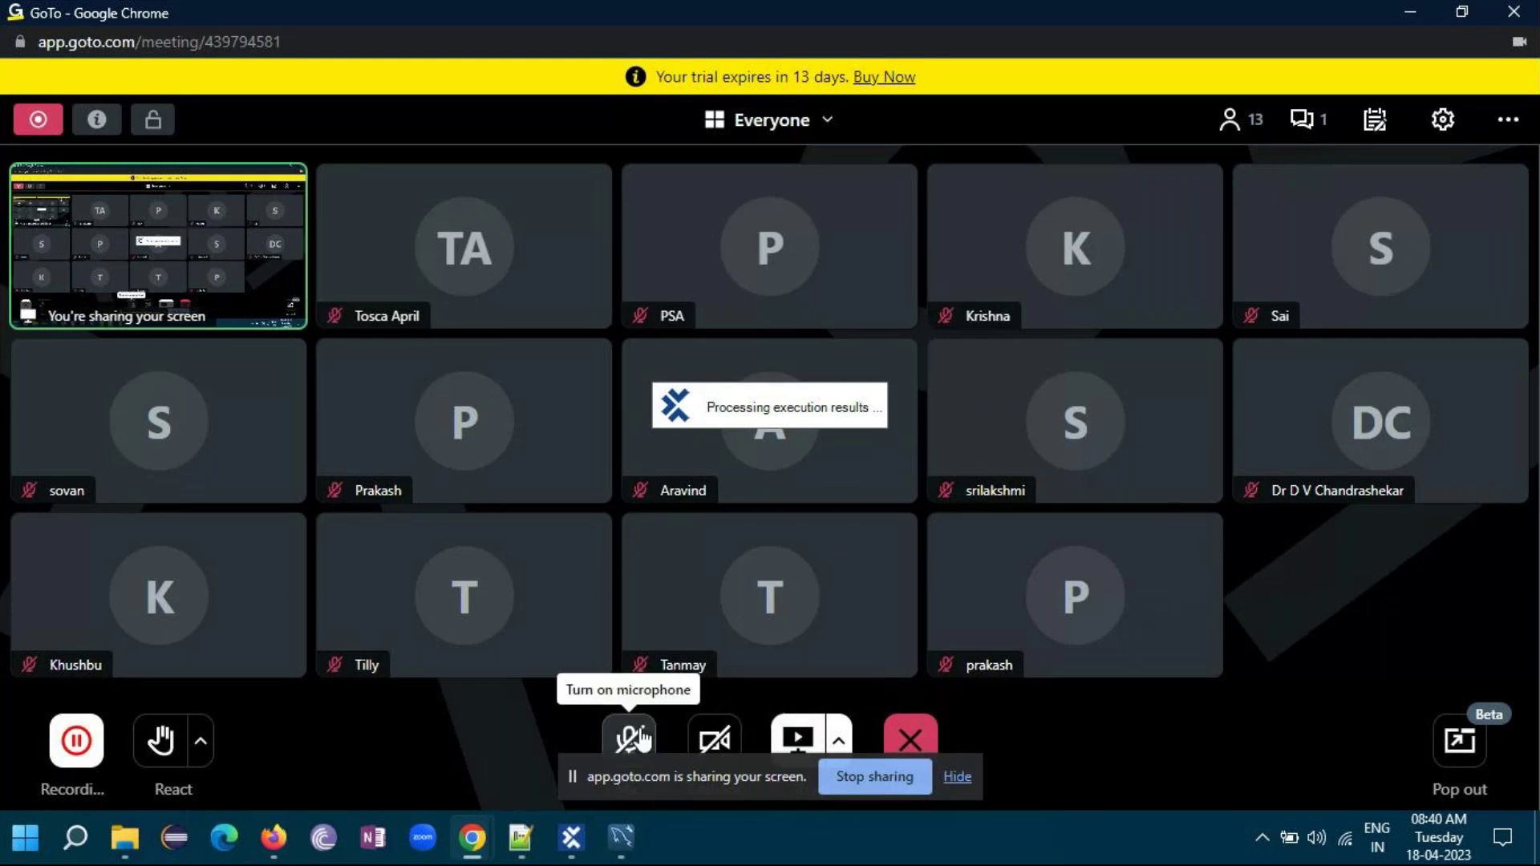
left_click(641, 736)
left_click(640, 736)
left_click(639, 736)
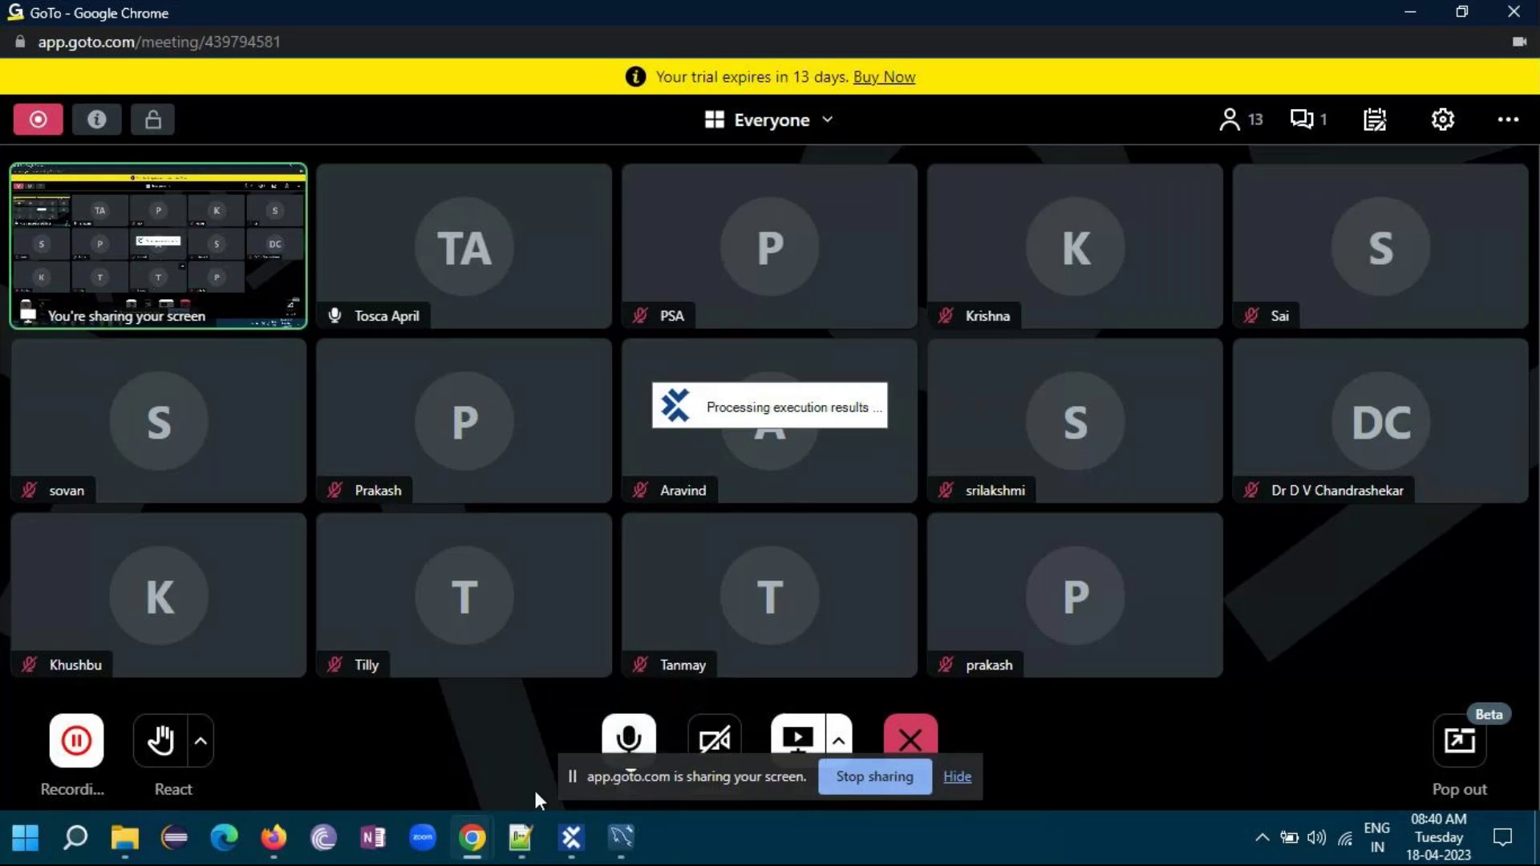
mouse_move(520, 838)
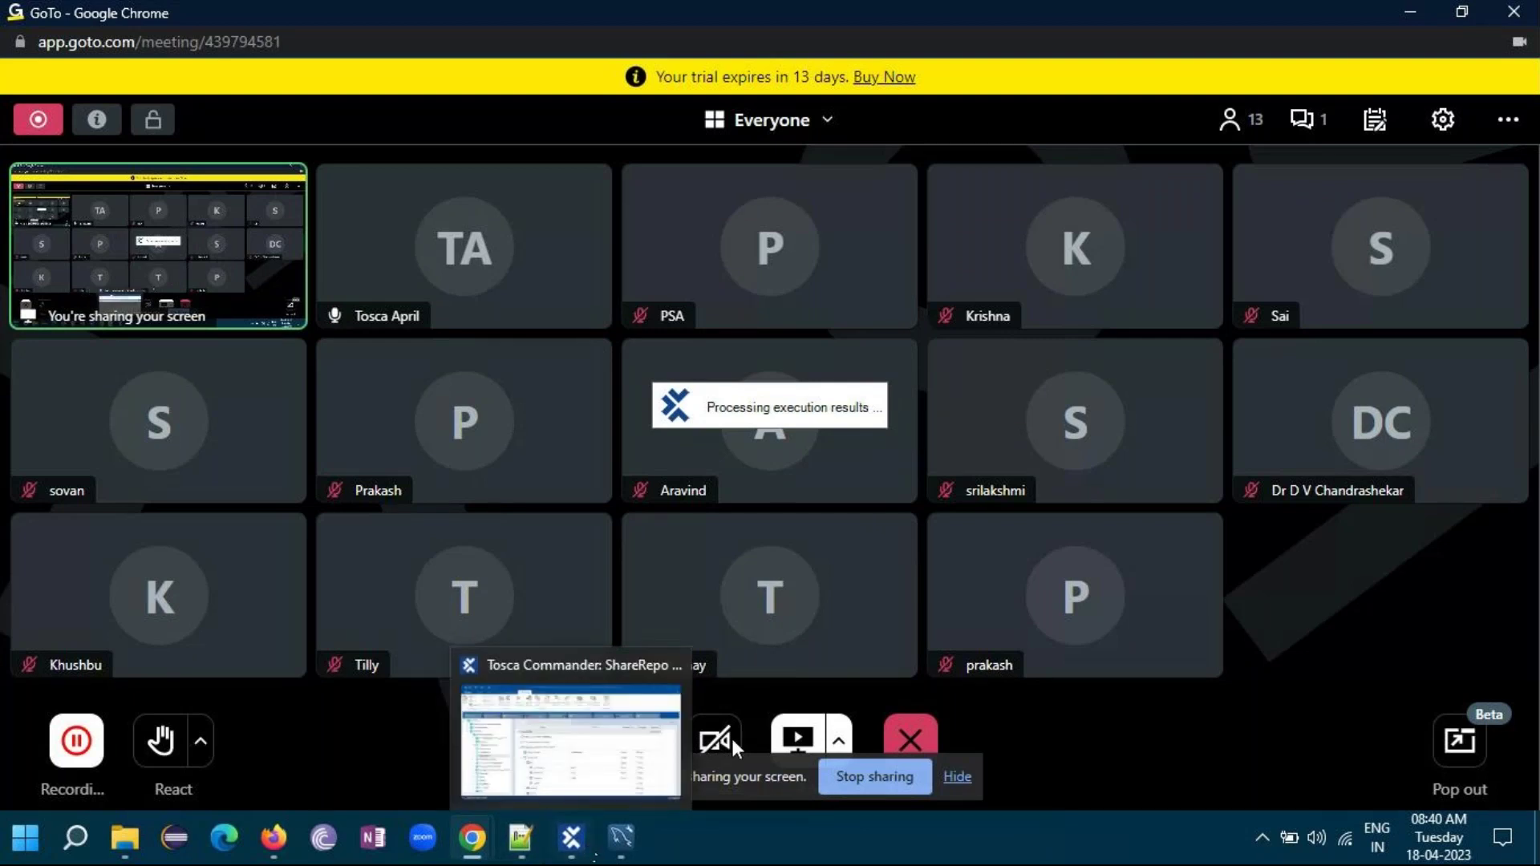
left_click(628, 739)
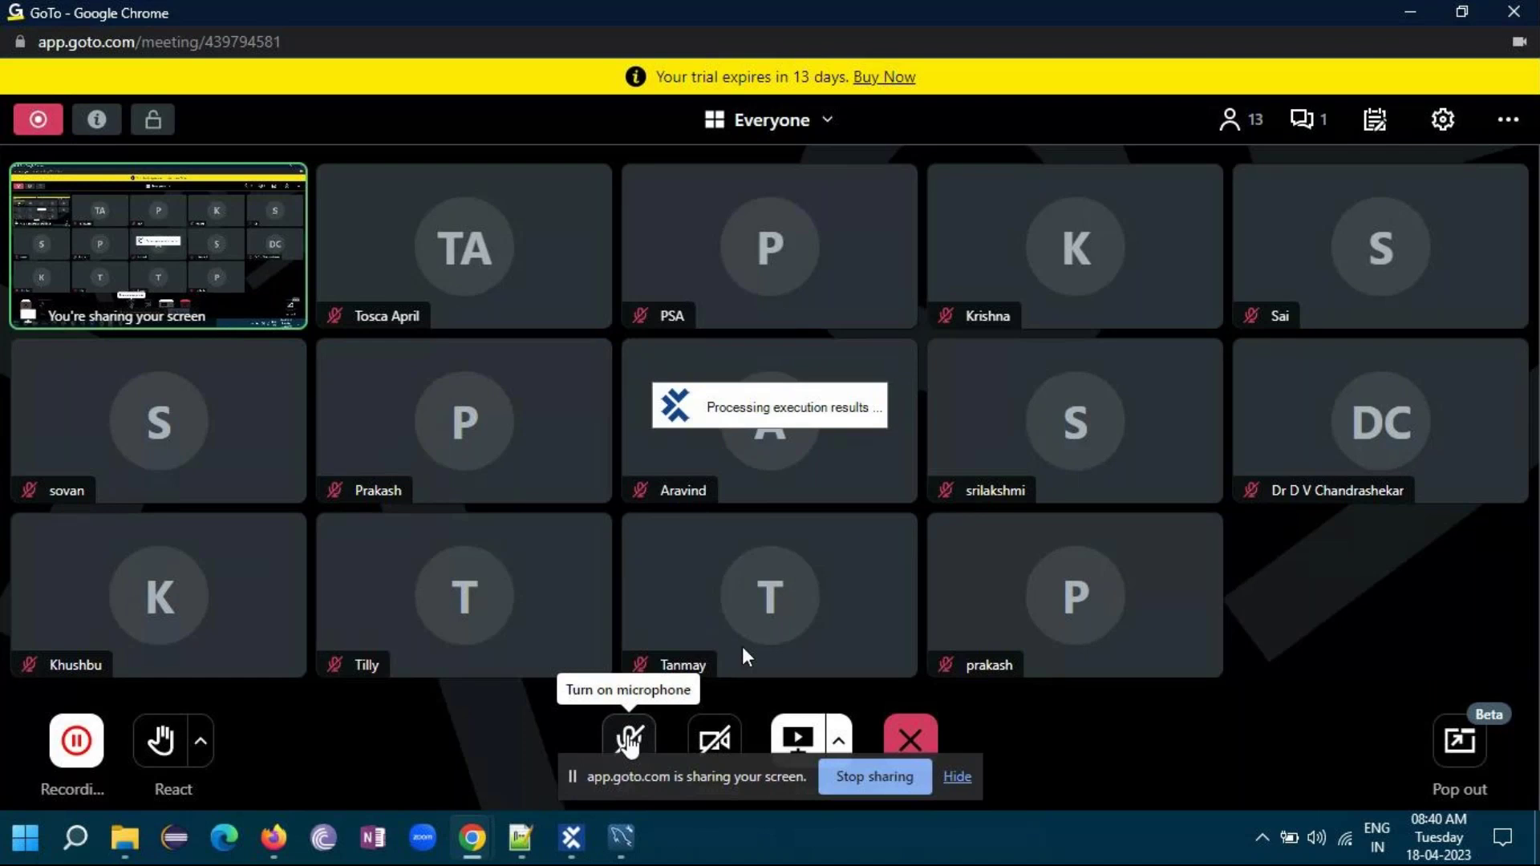
left_click(628, 739)
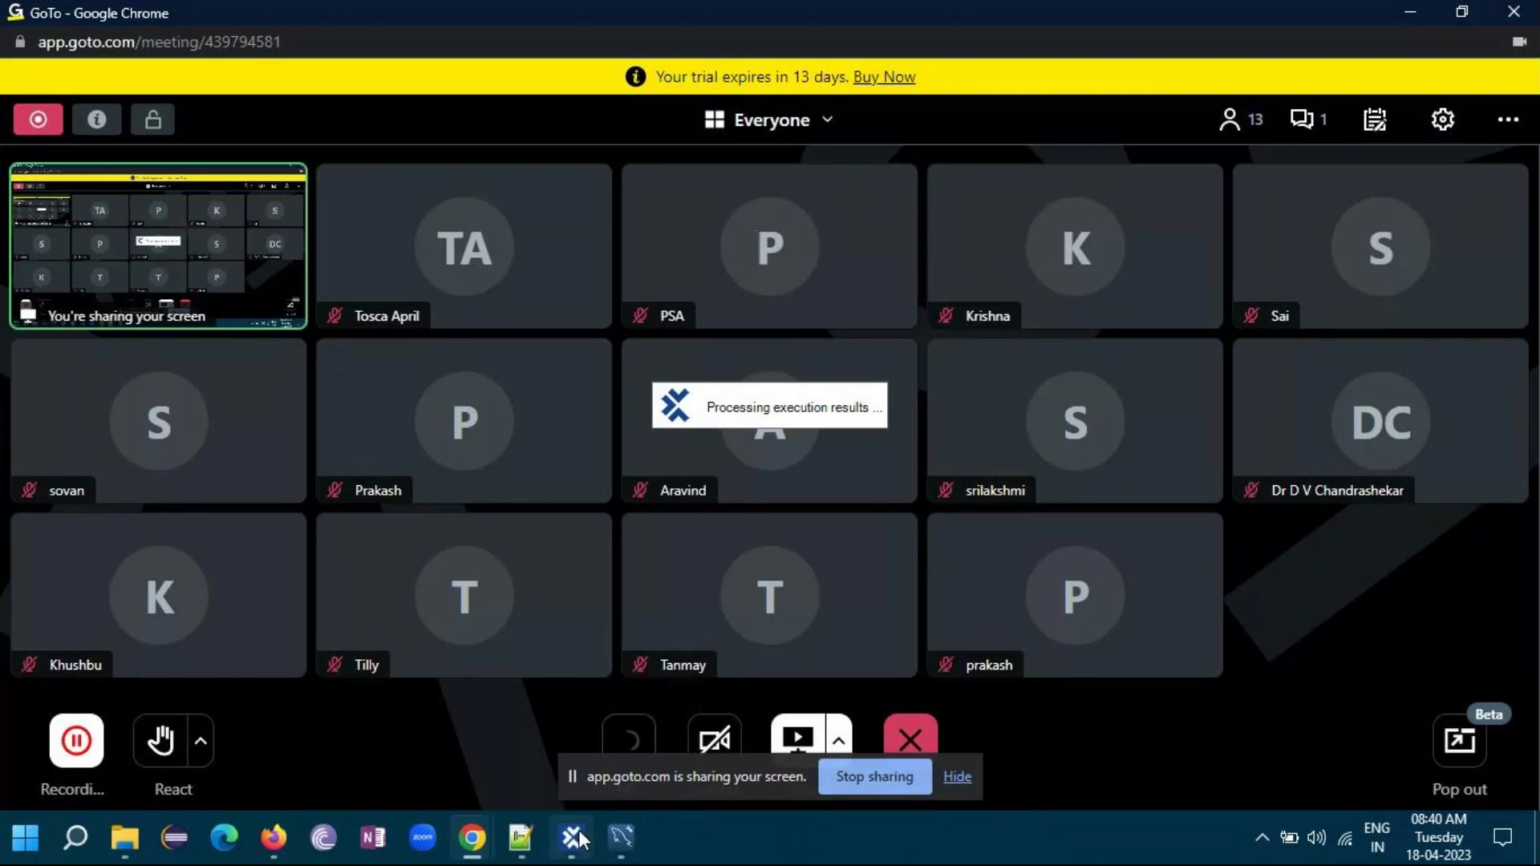
- Switch to Tosca Commander to review the ScratchBook run results, and open the Sample workbook from the desktop
left_click(580, 855)
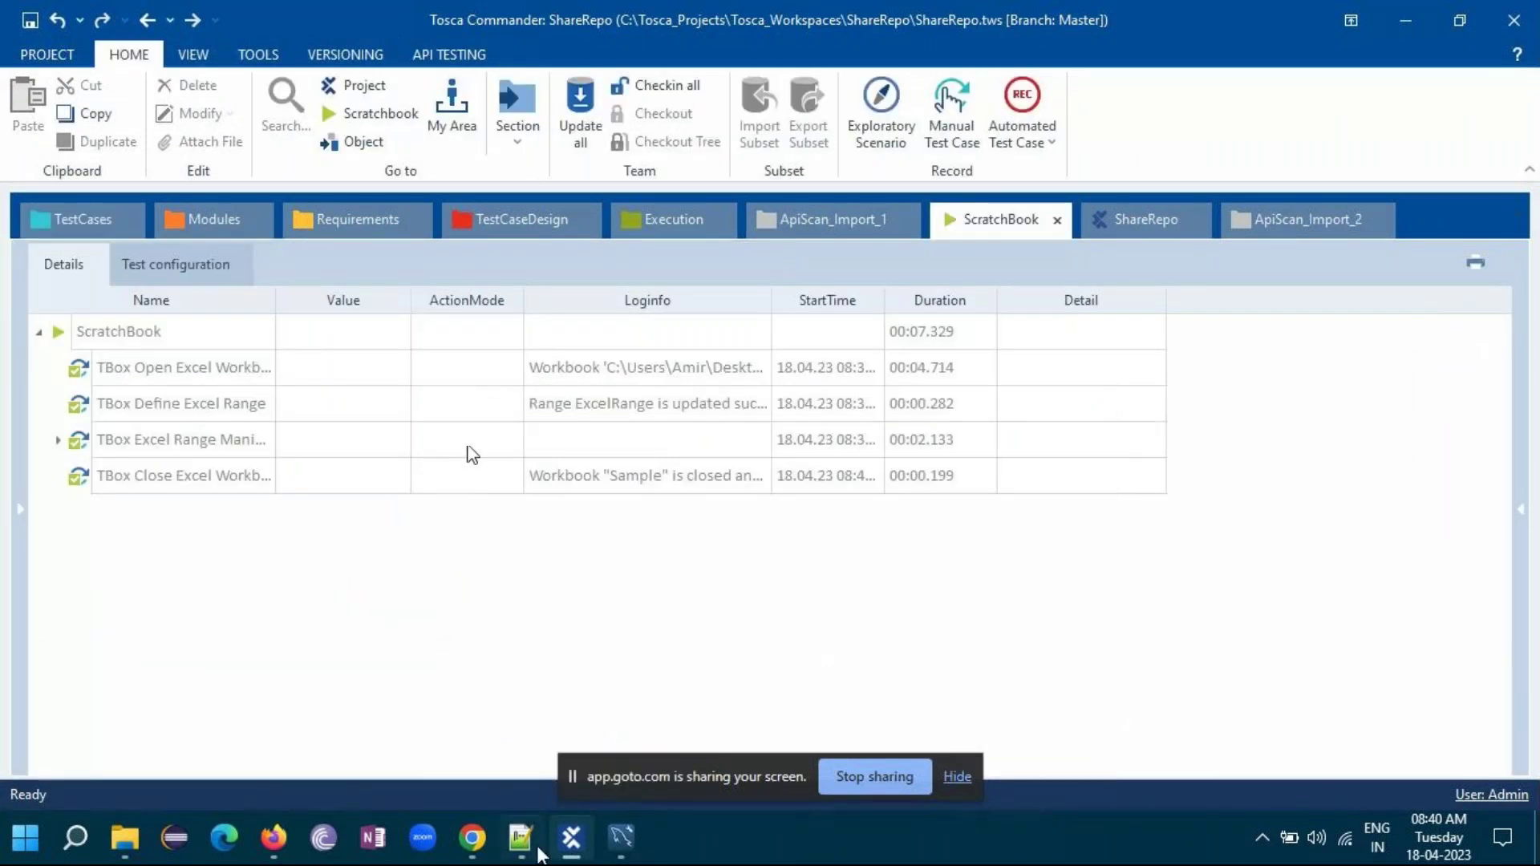
mouse_move(571, 844)
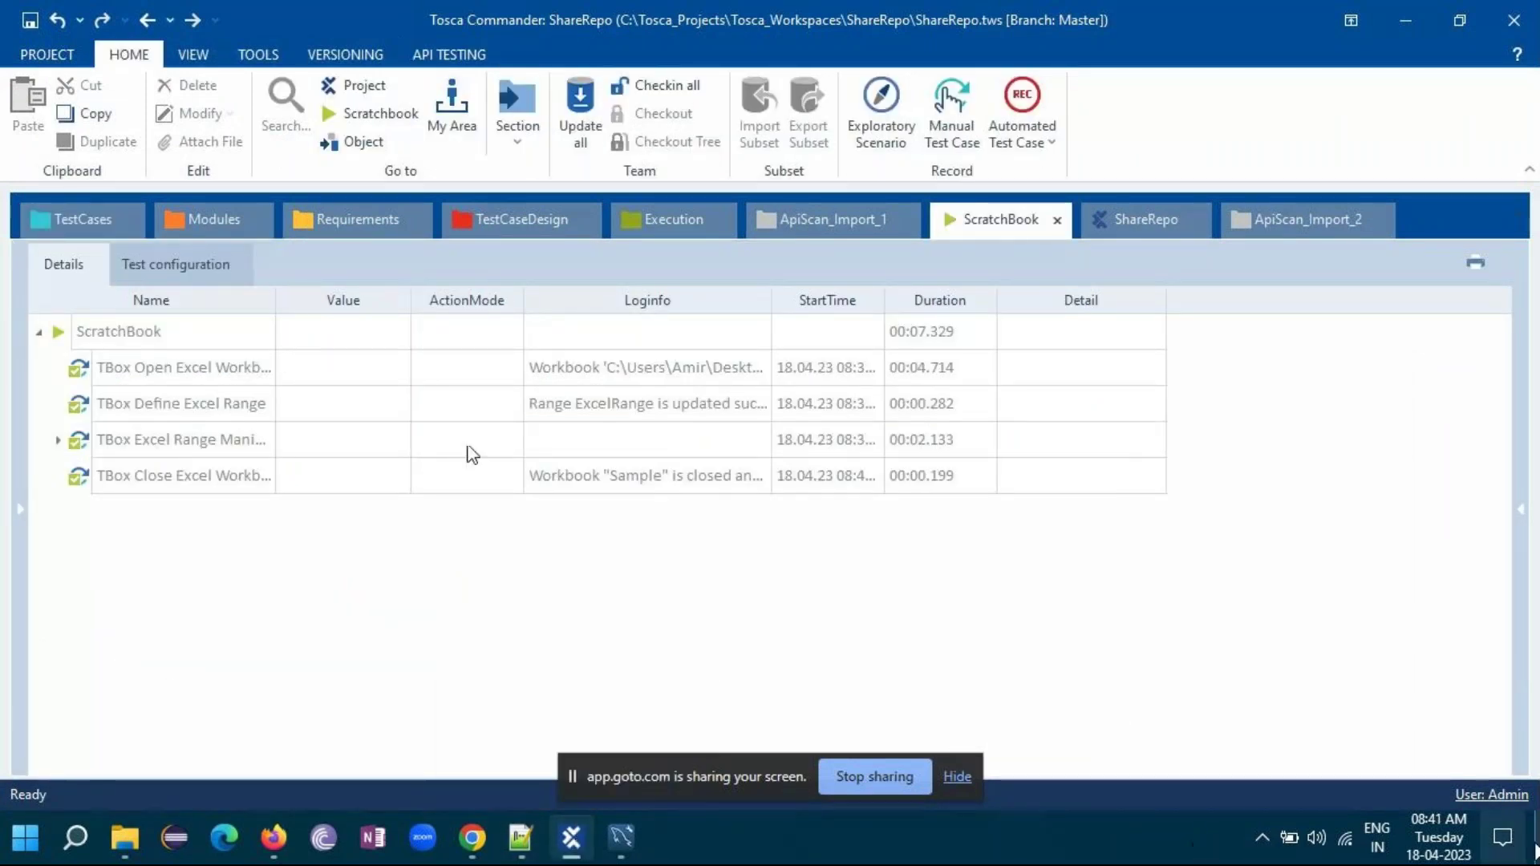
key("super+d")
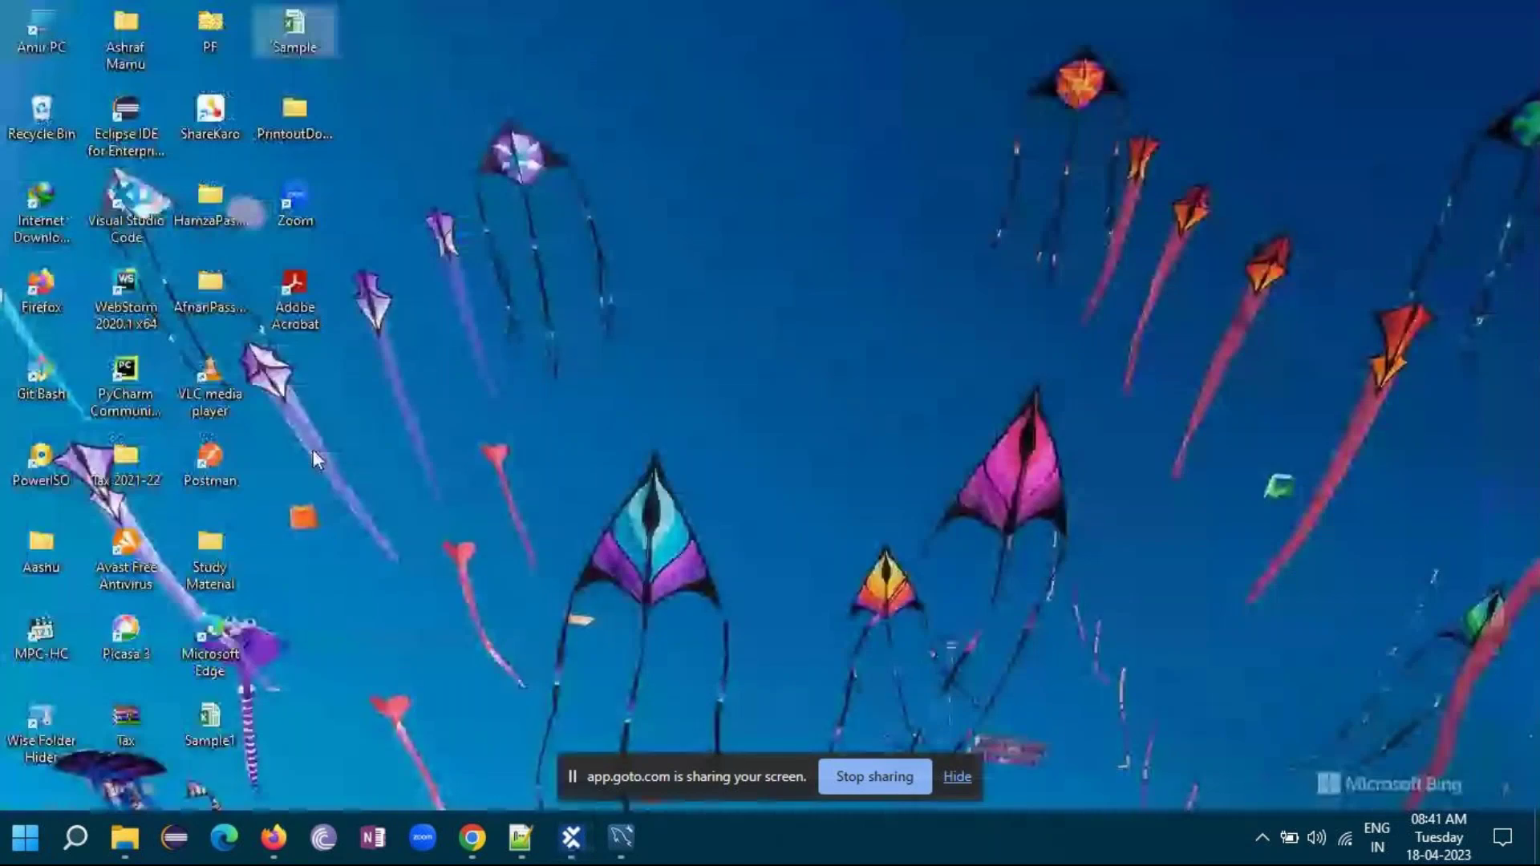
left_click(295, 16)
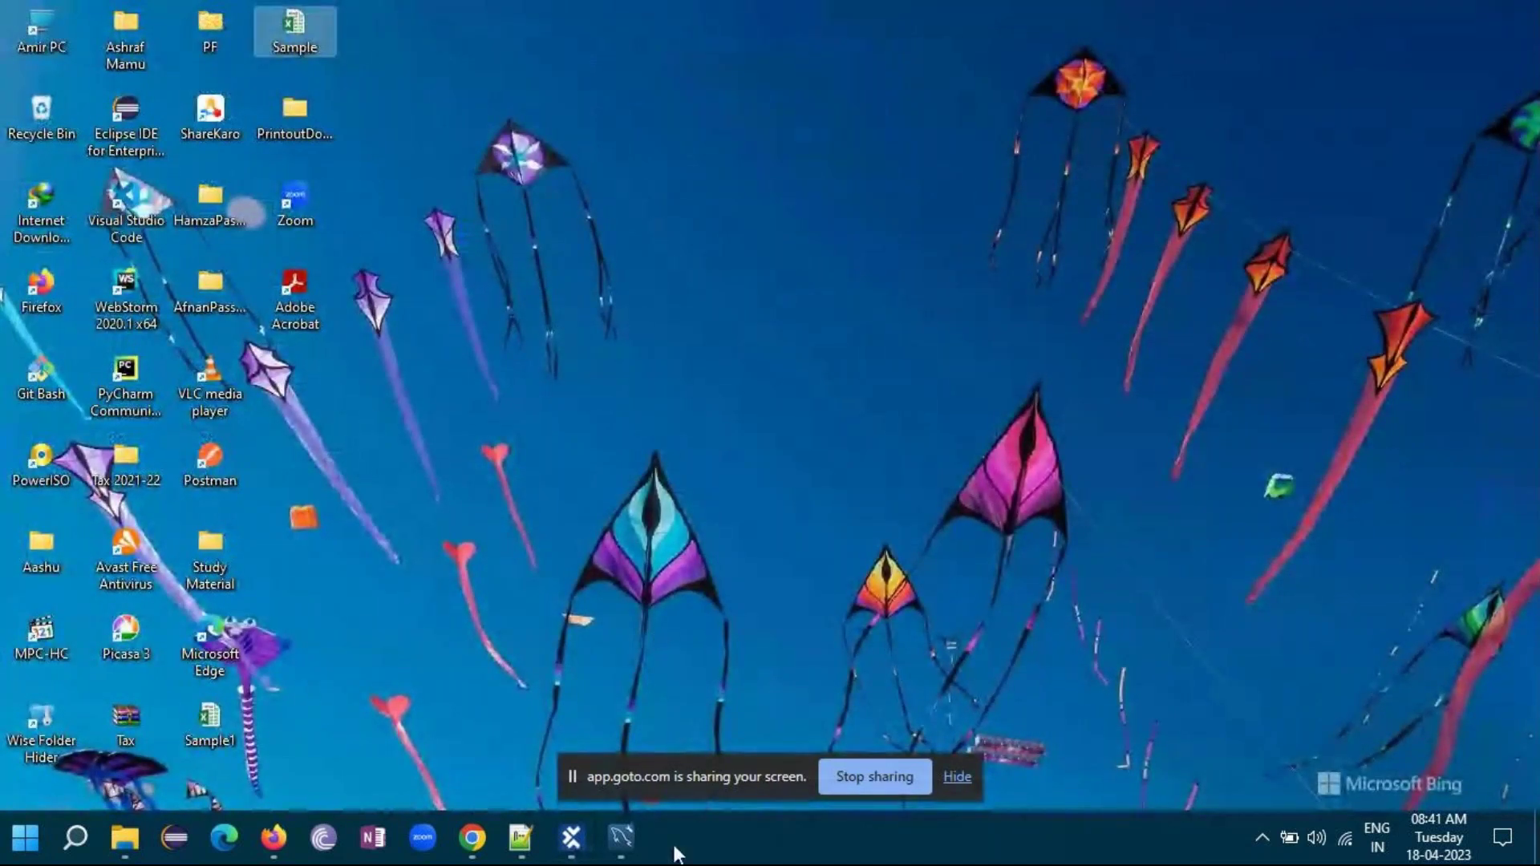
- Return to the GoTo meeting while the Sample workbook loads, check the workbook's row 8, and close it
mouse_move(573, 840)
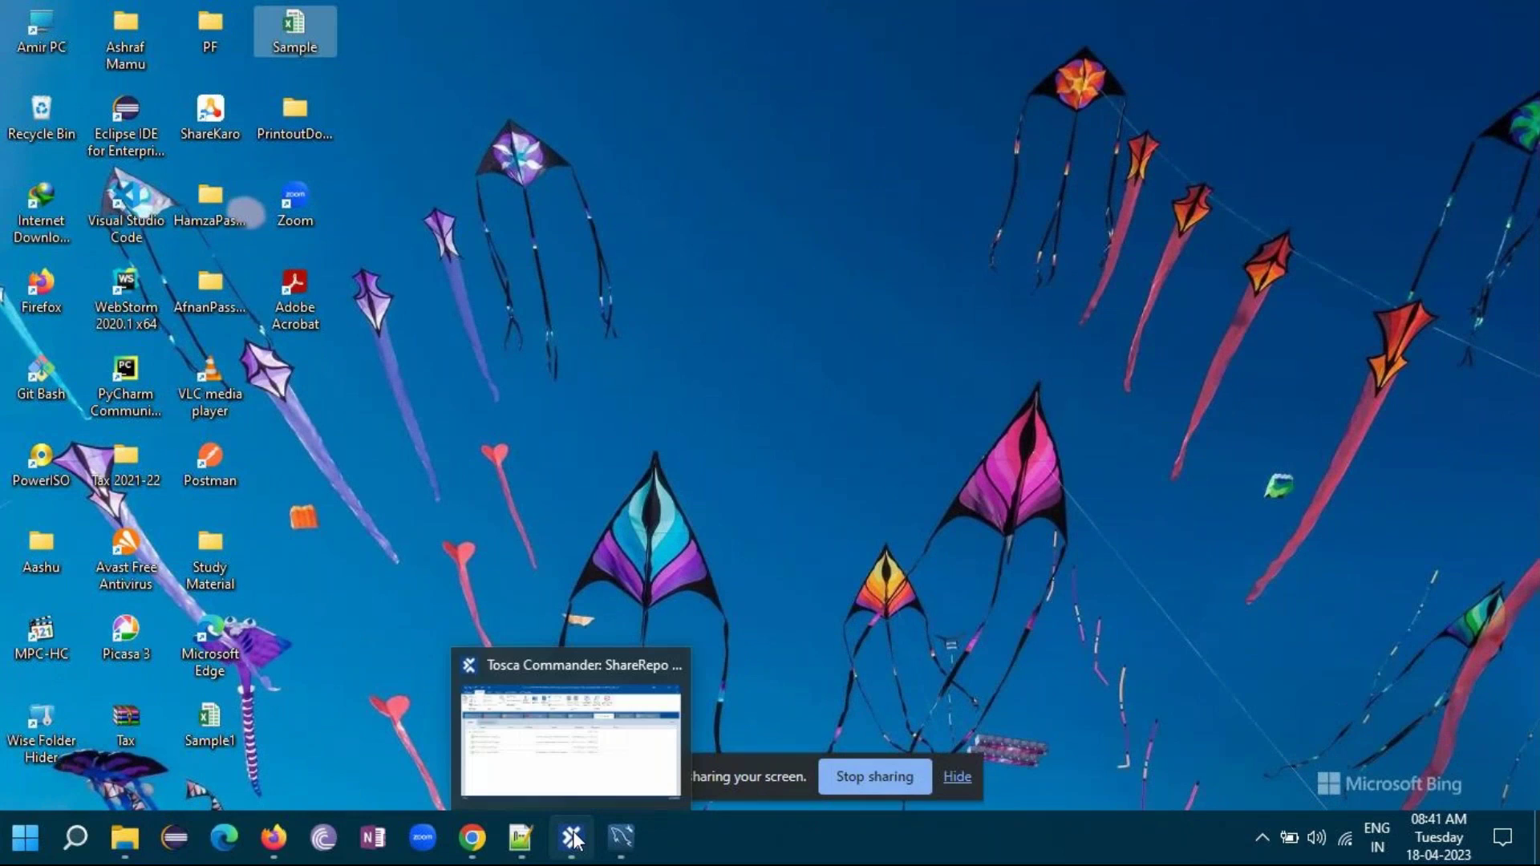
left_click(572, 839)
mouse_move(473, 837)
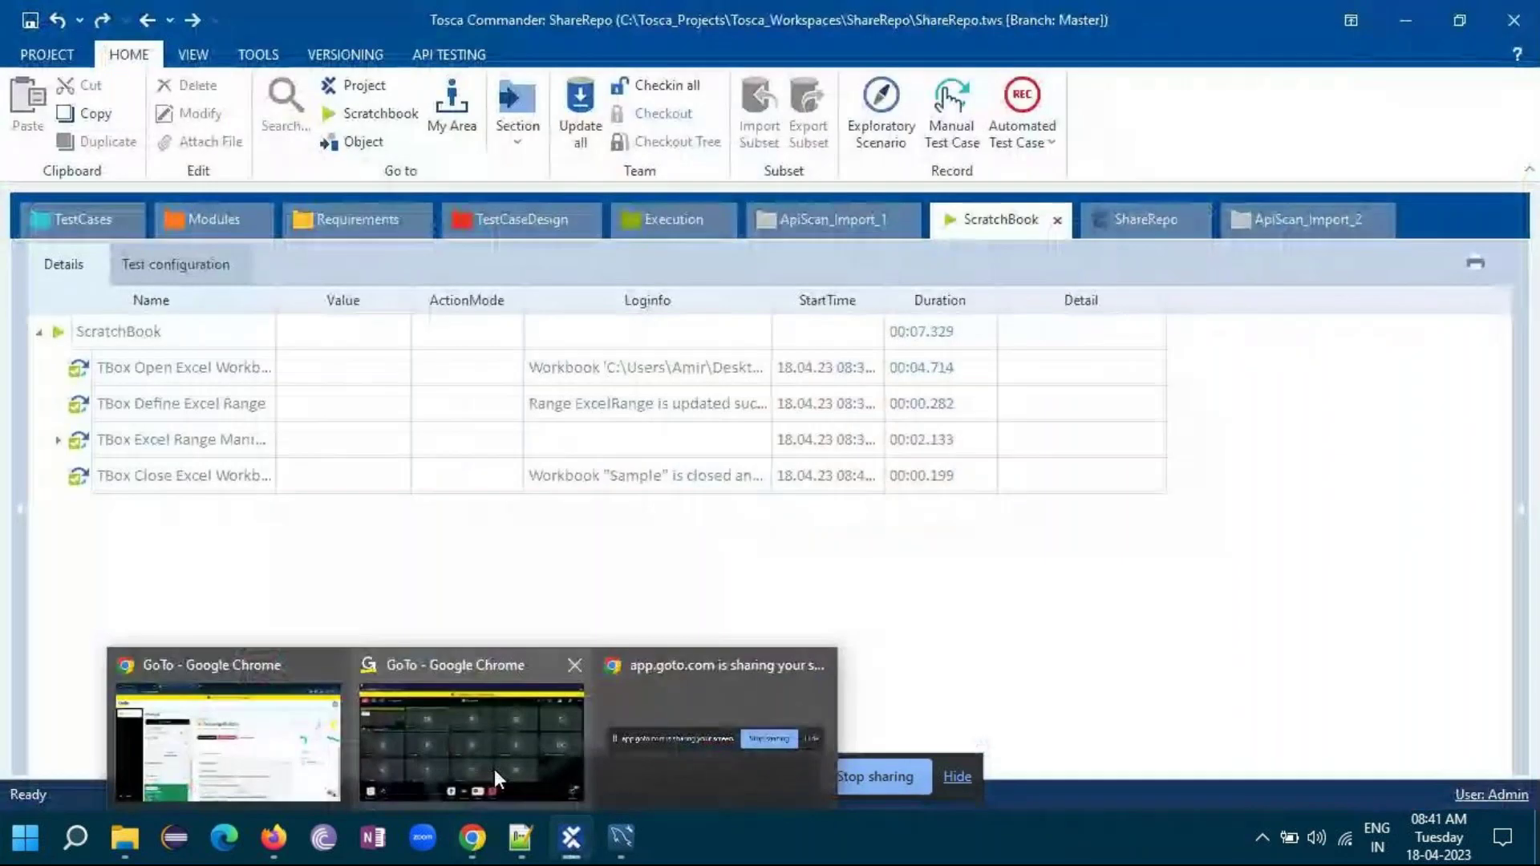
left_click(517, 746)
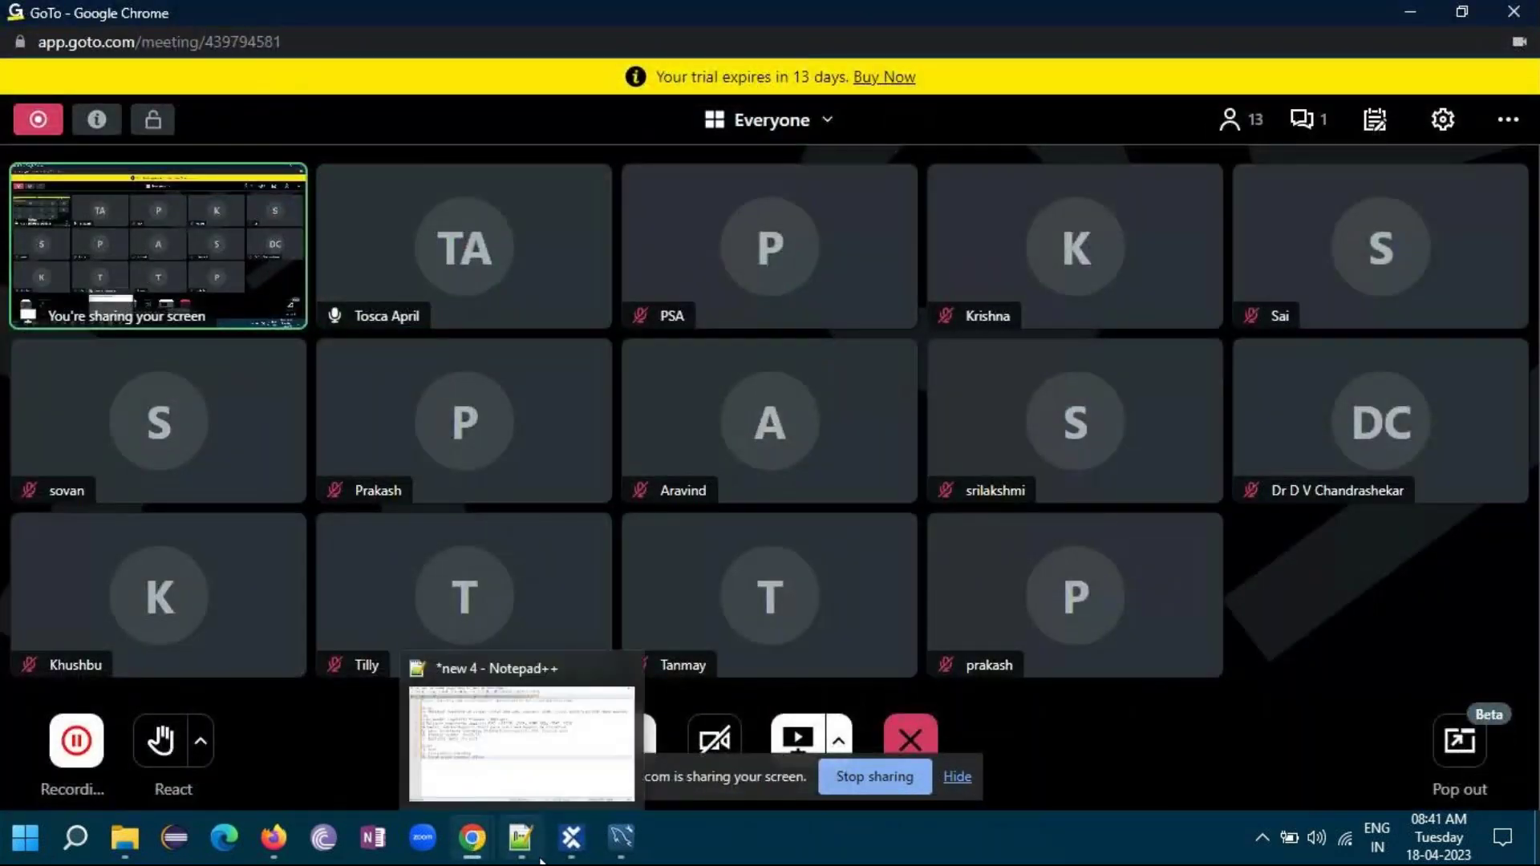
mouse_move(639, 826)
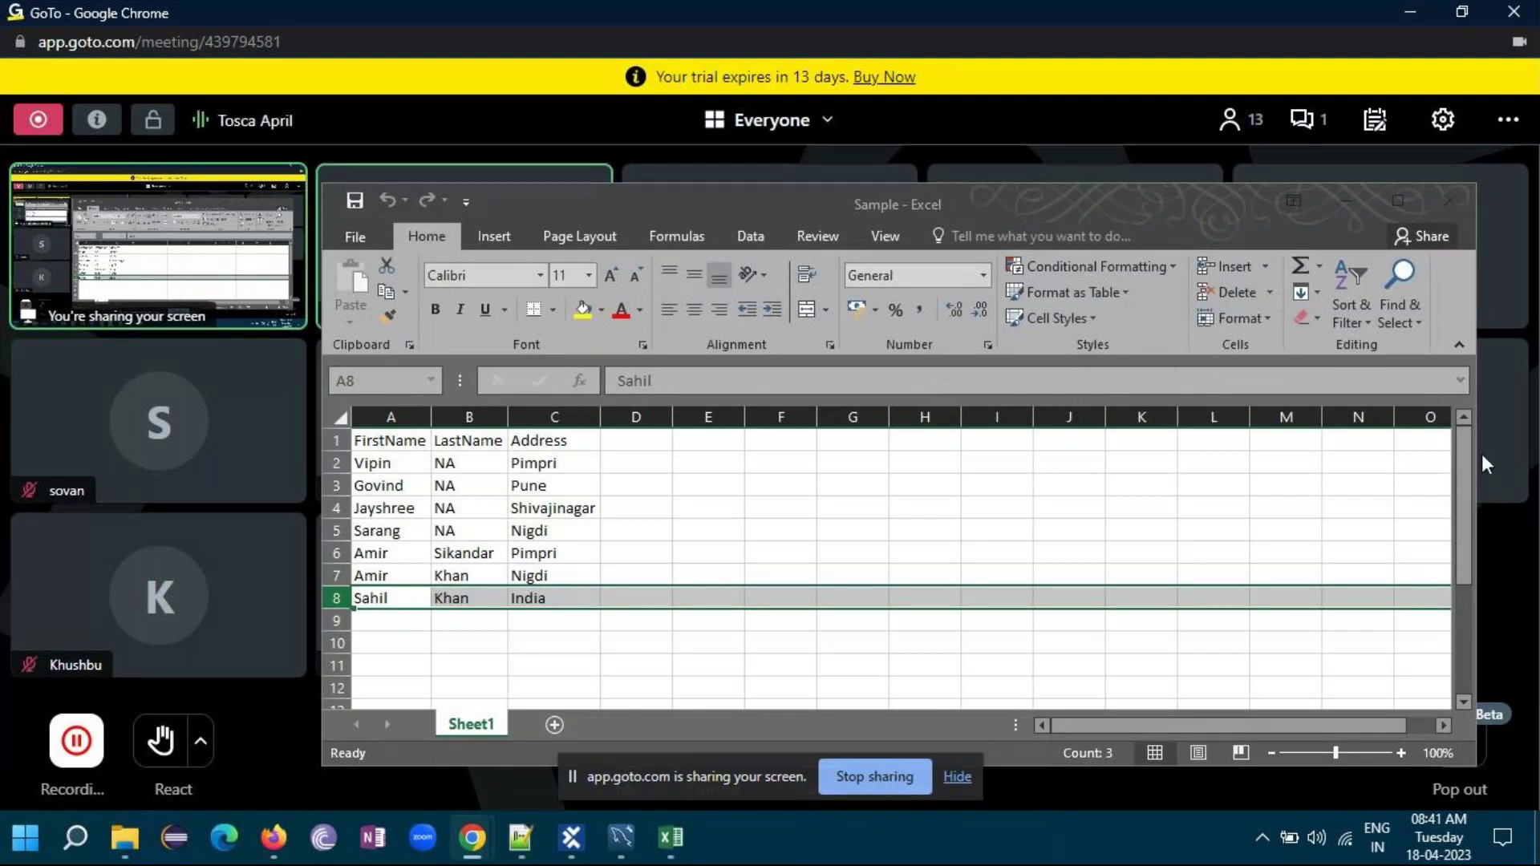
left_click(1447, 200)
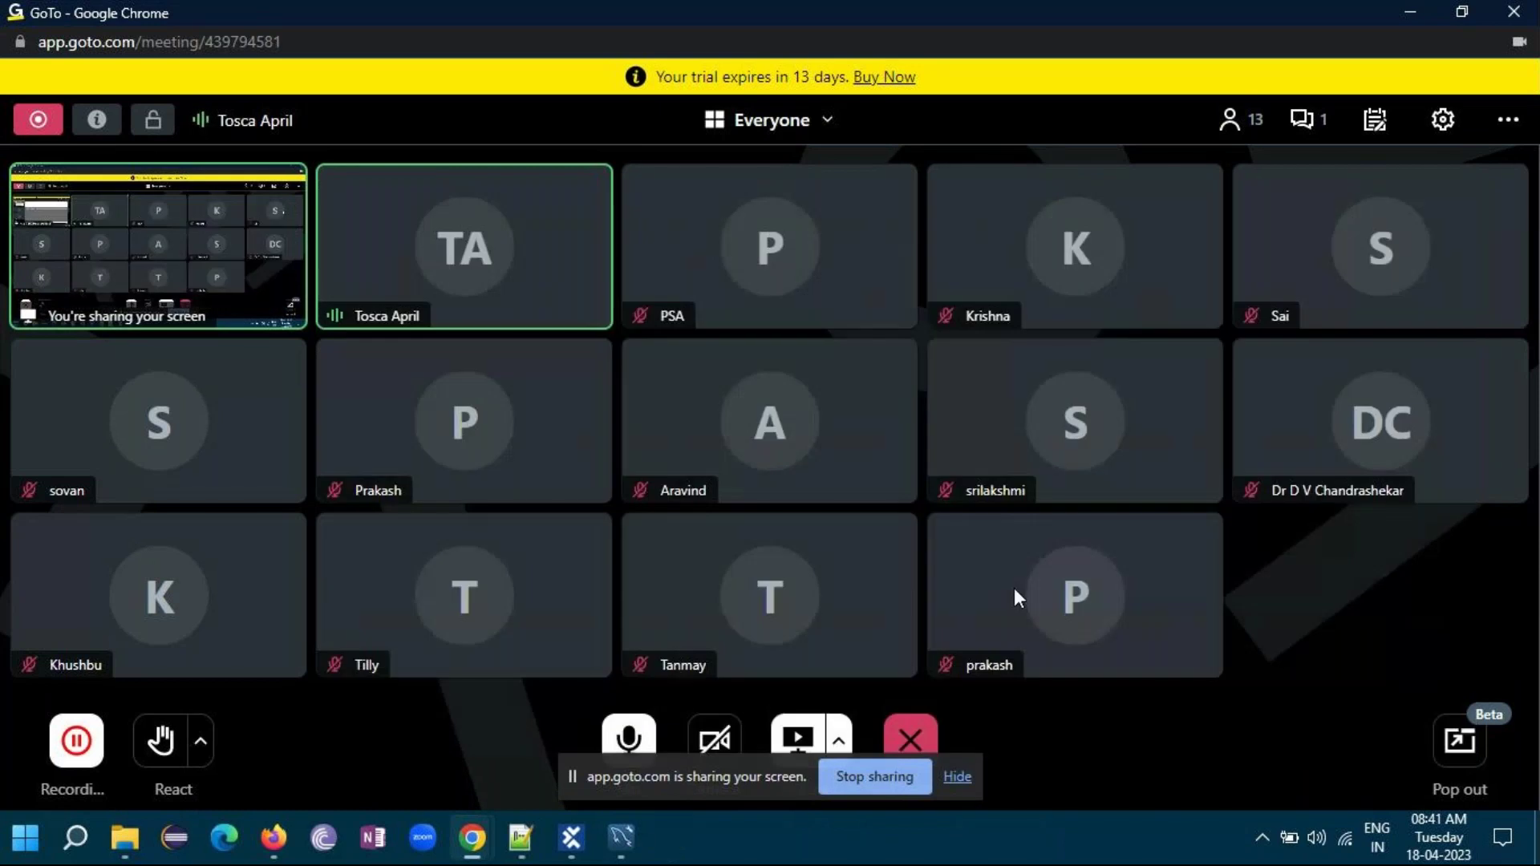
- Switch to Tosca Commander, open the DB Manipulation test case, and expand its TBox DB Expert module down to Result Table row #2
left_click(578, 850)
left_click(72, 215)
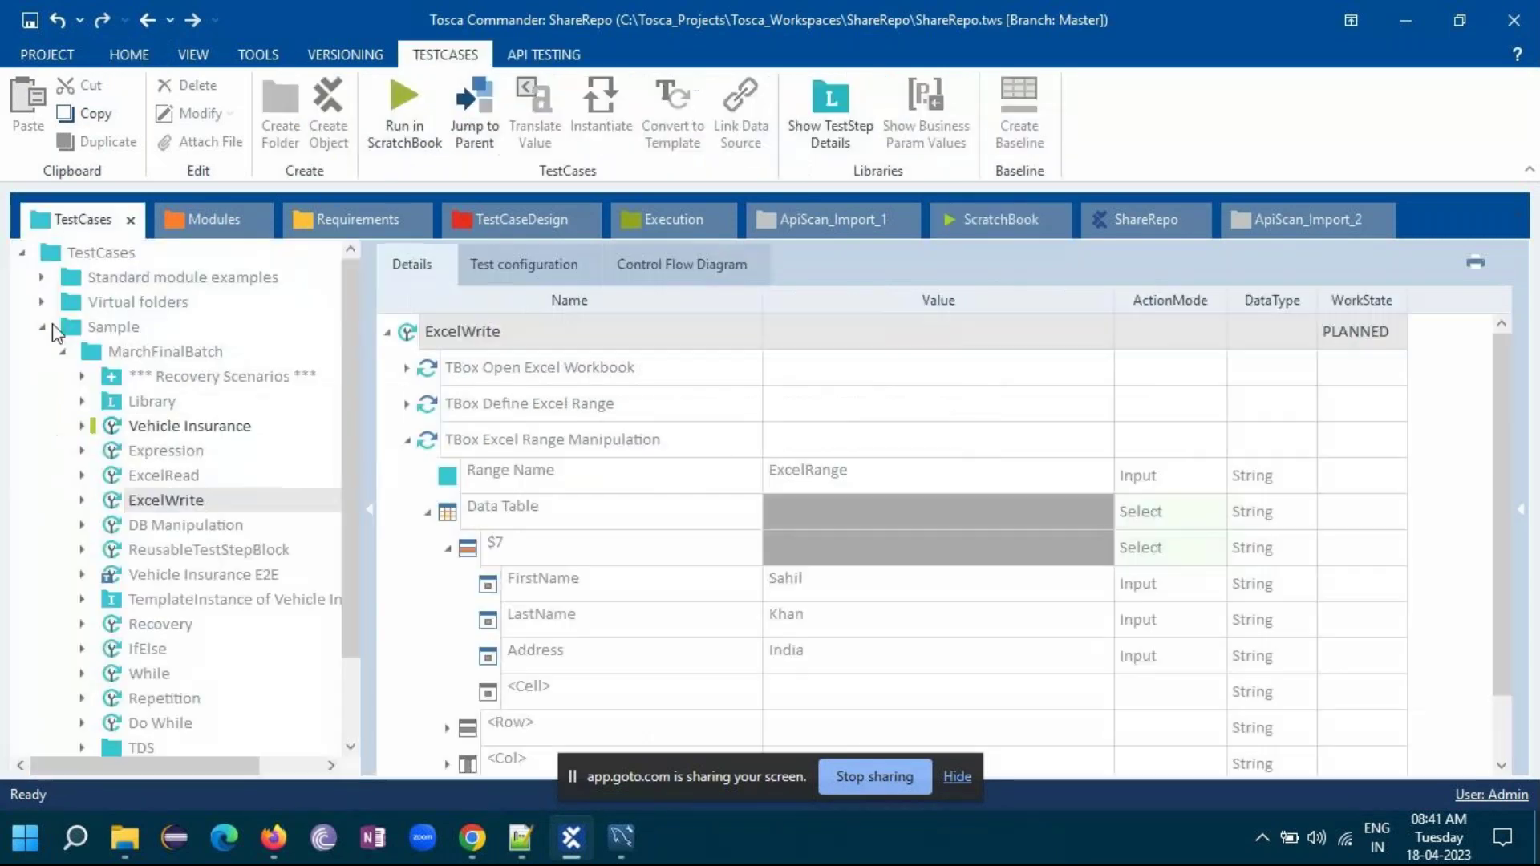
scroll(247, 406, "down", 2)
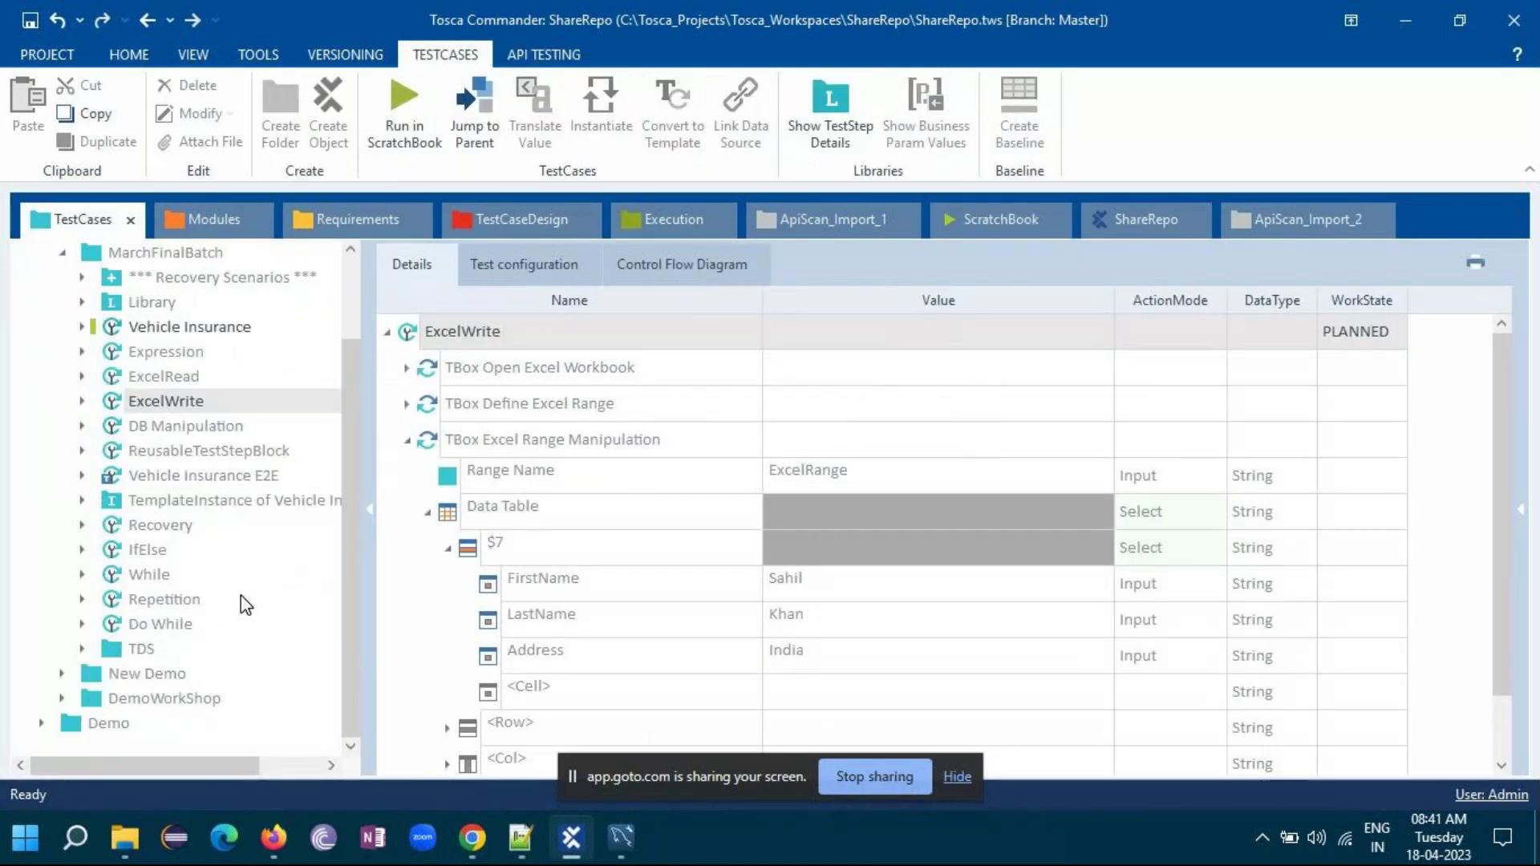
left_click(164, 427)
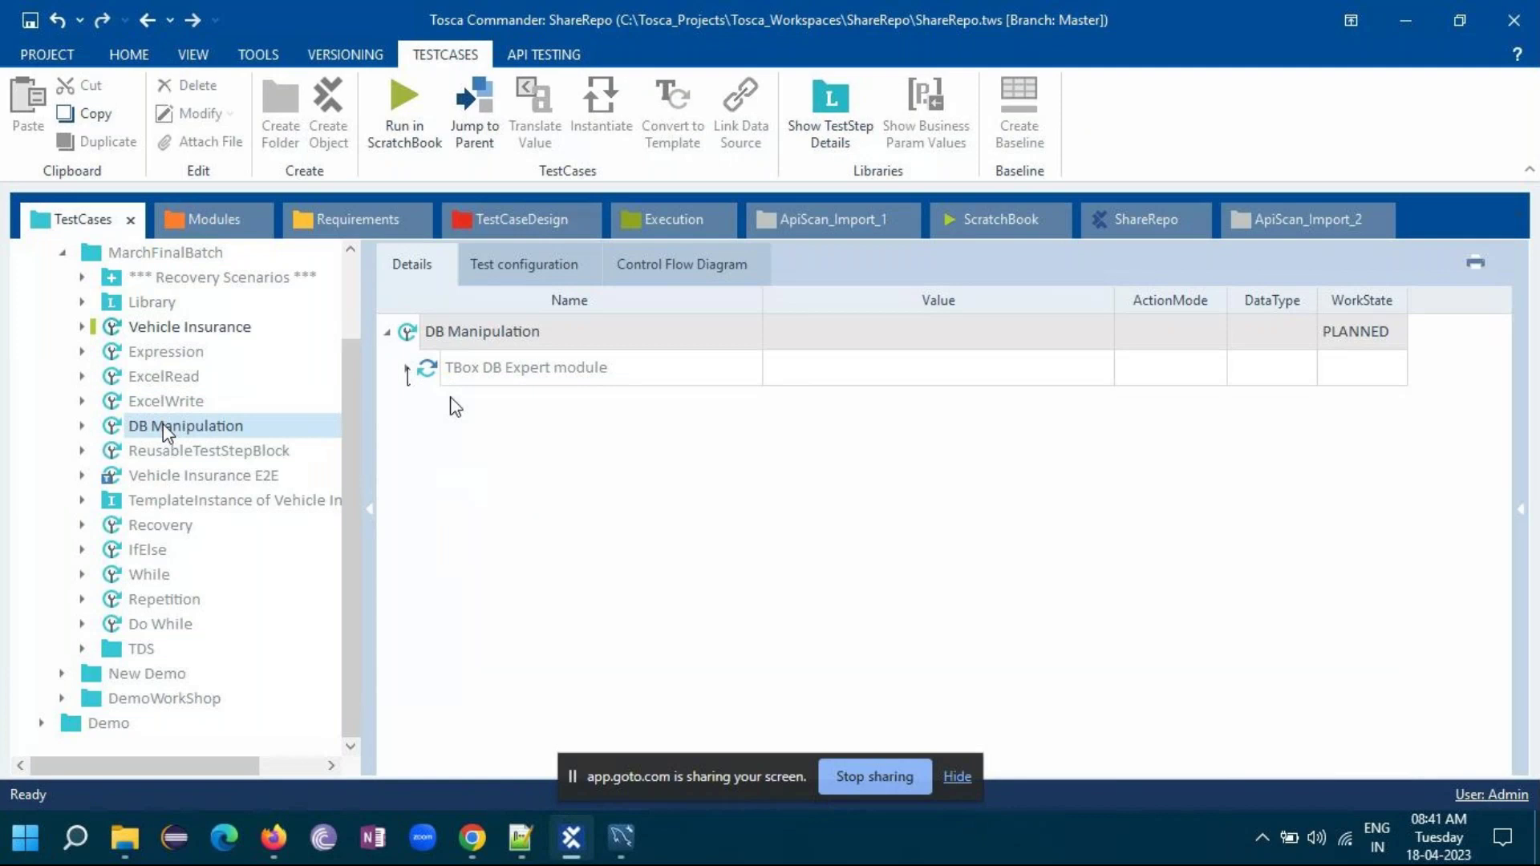
left_click(407, 370)
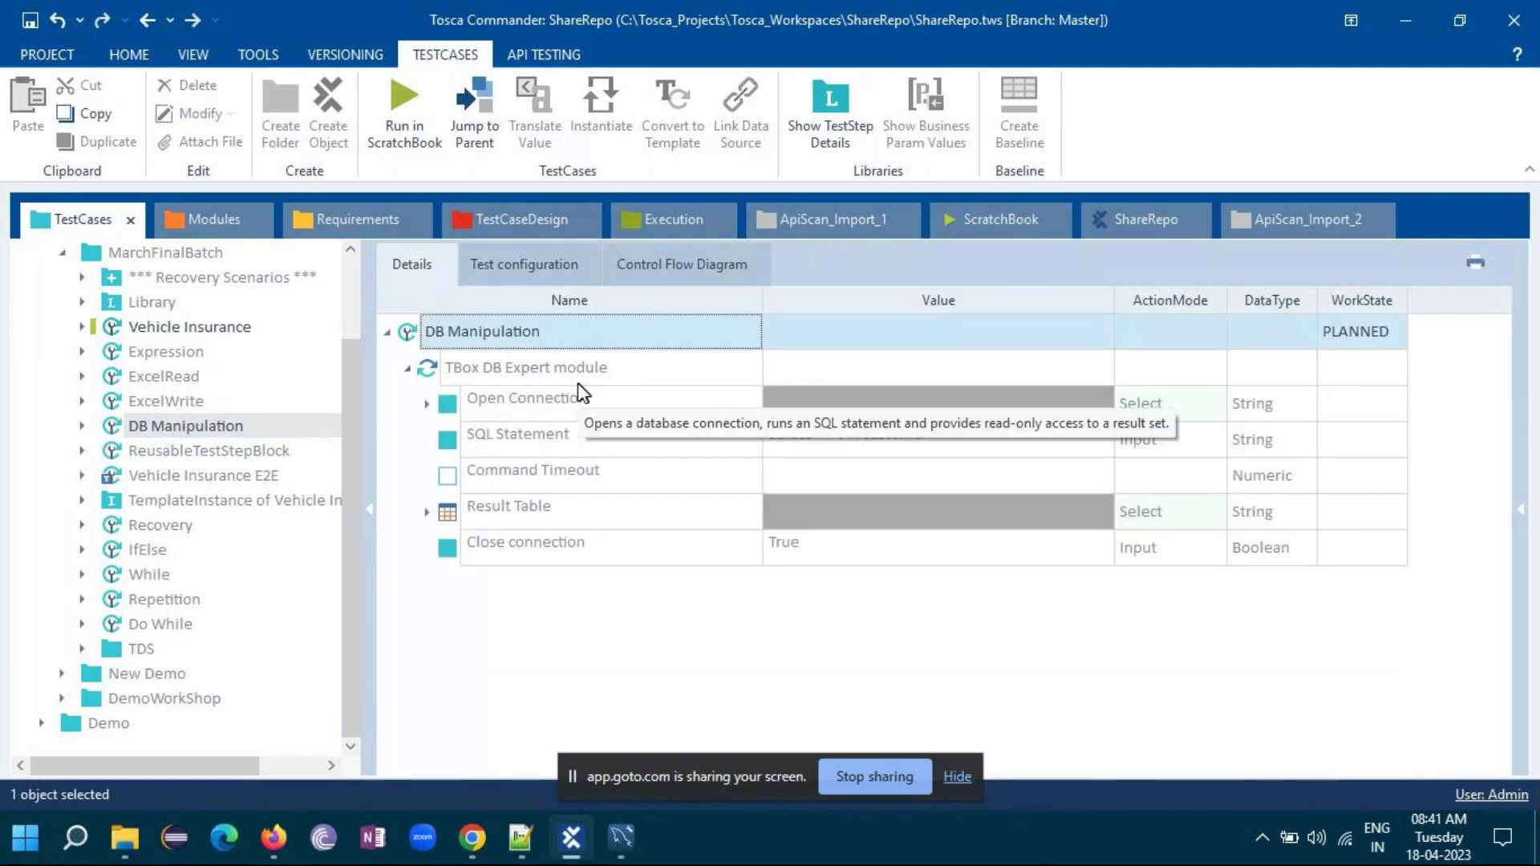
left_click(427, 512)
left_click(446, 548)
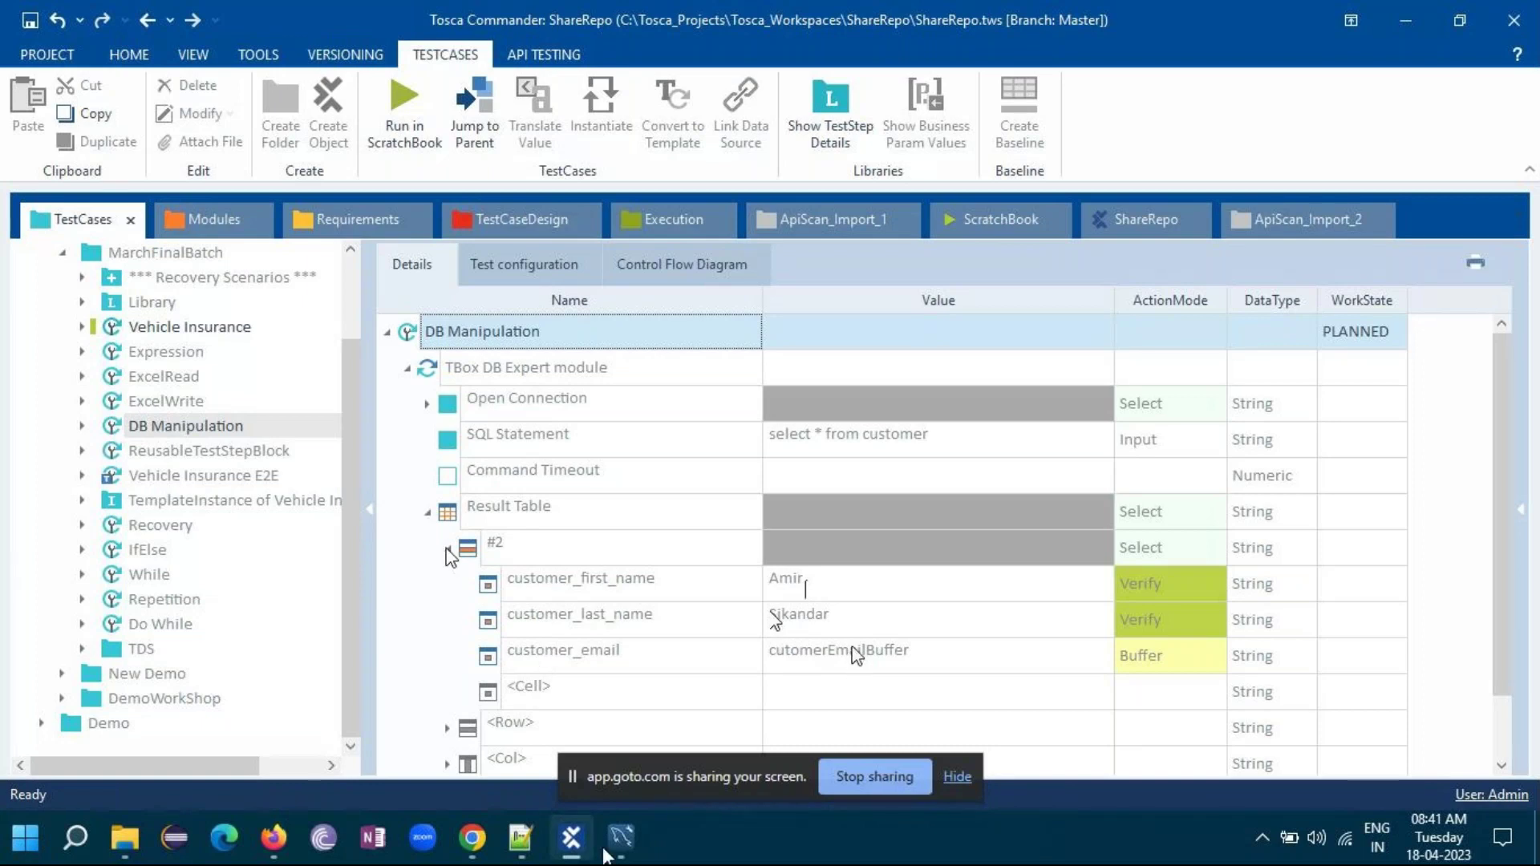
- Compare the test case's row #2 checks with the customer table in MySQL Workbench, then return to Tosca Commander
left_click(622, 839)
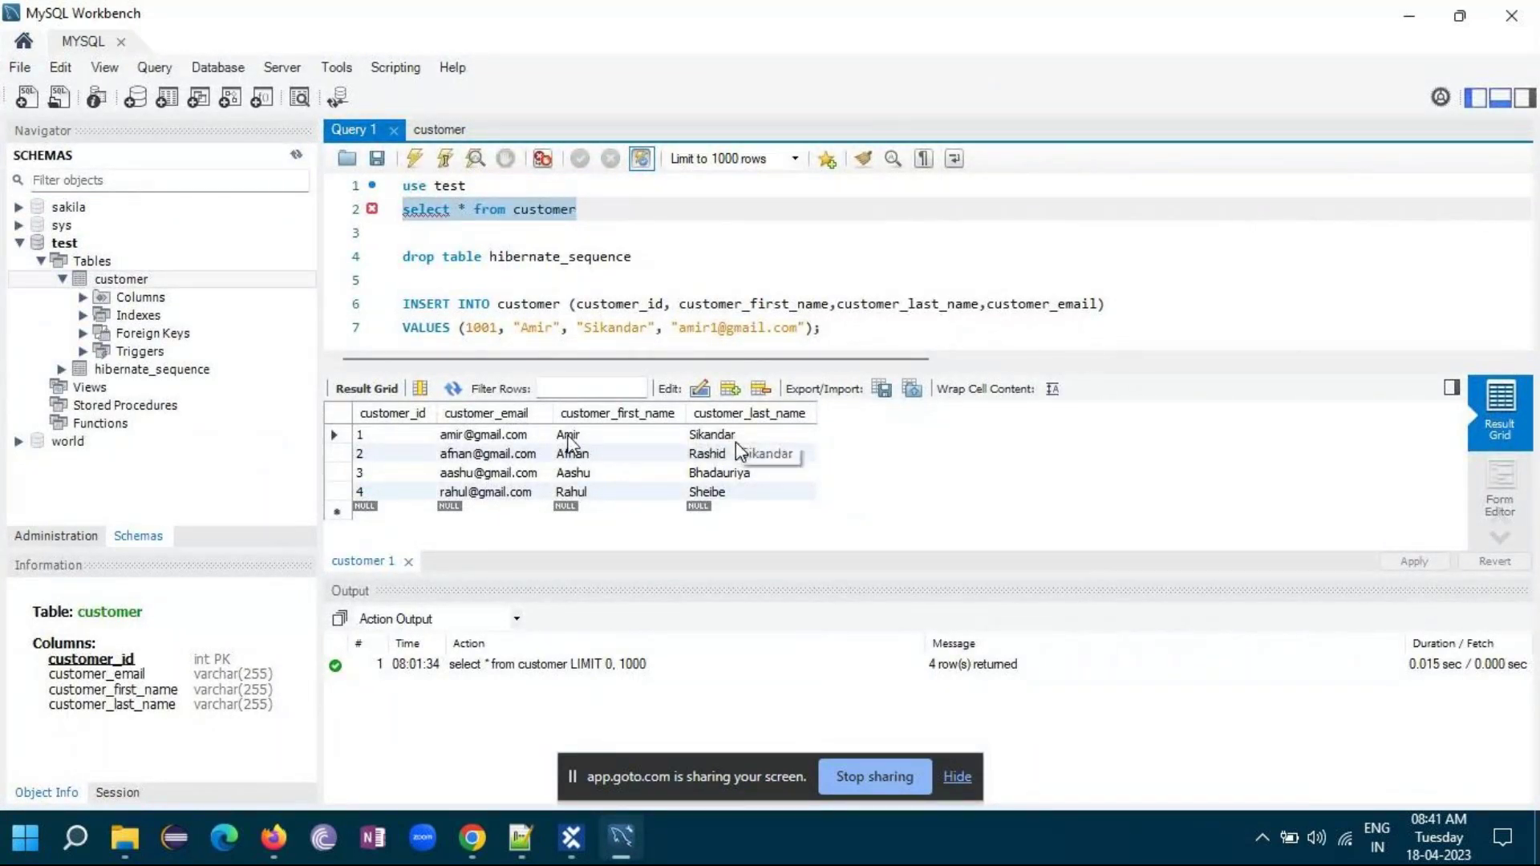
left_click(624, 835)
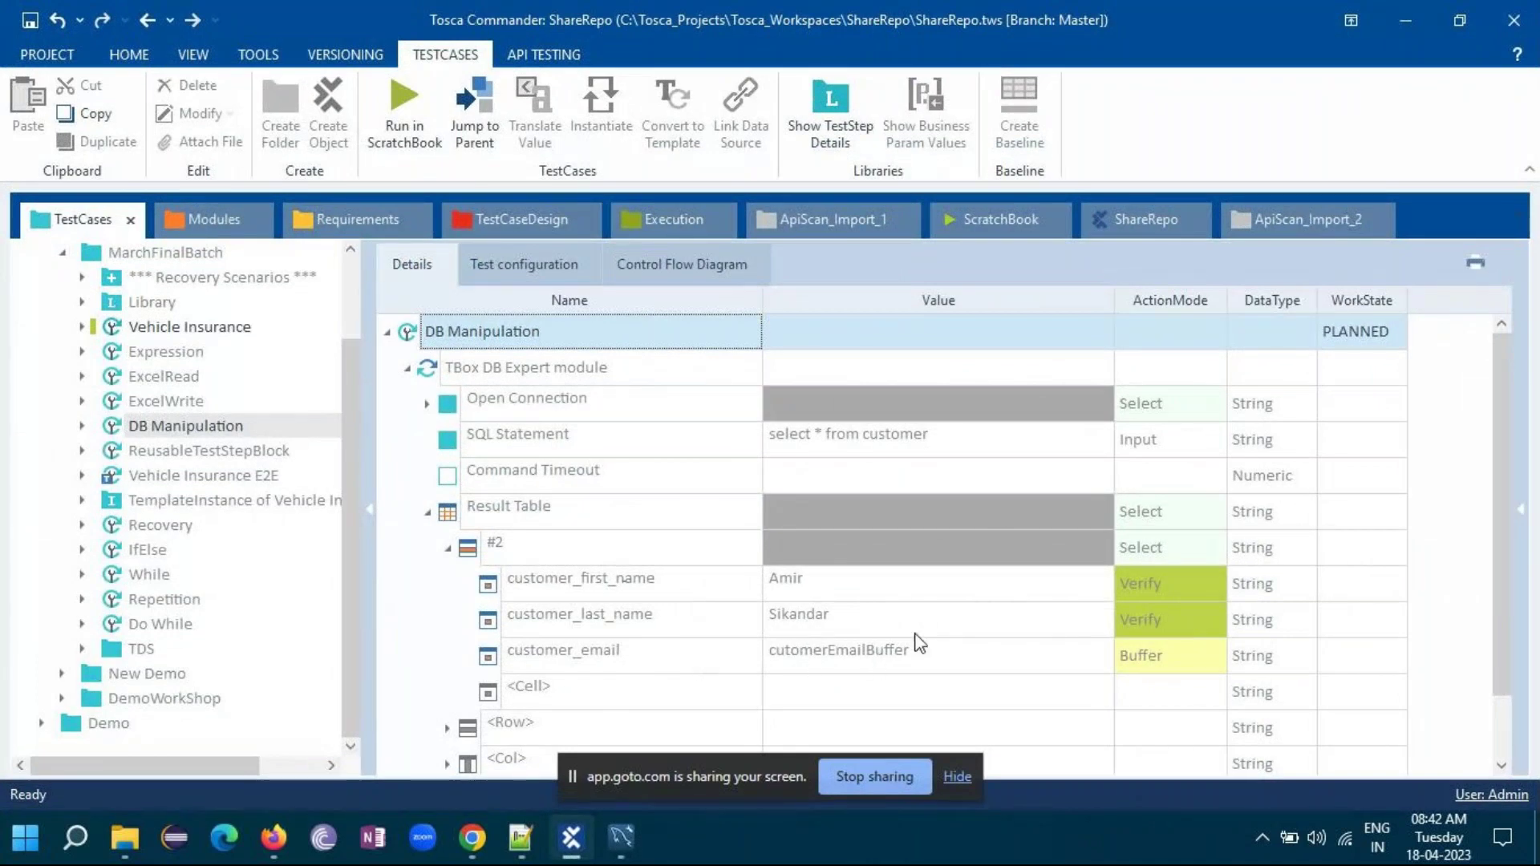
left_click(622, 837)
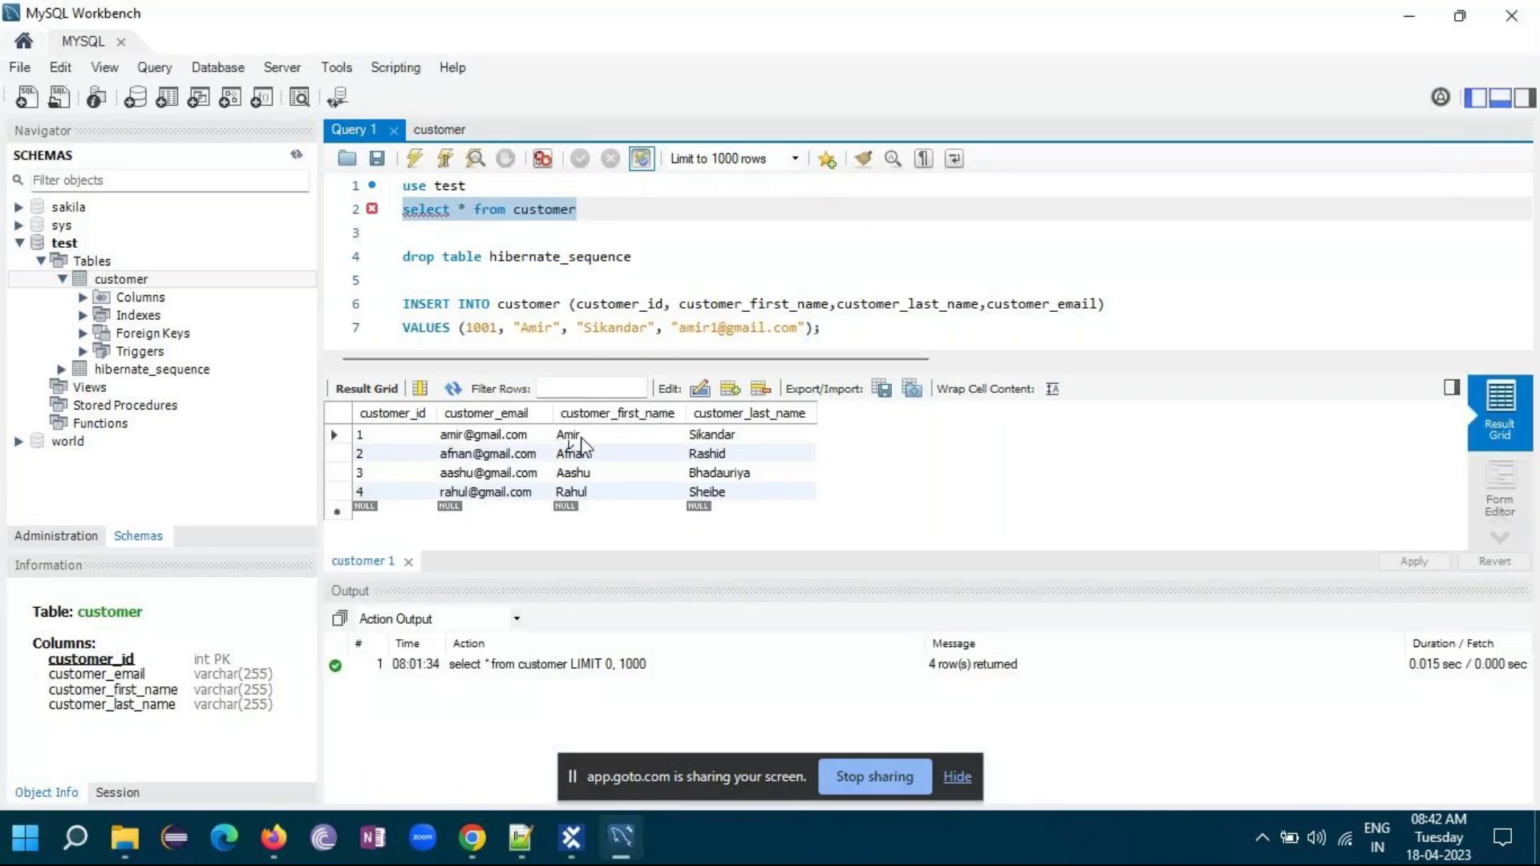
left_click(606, 830)
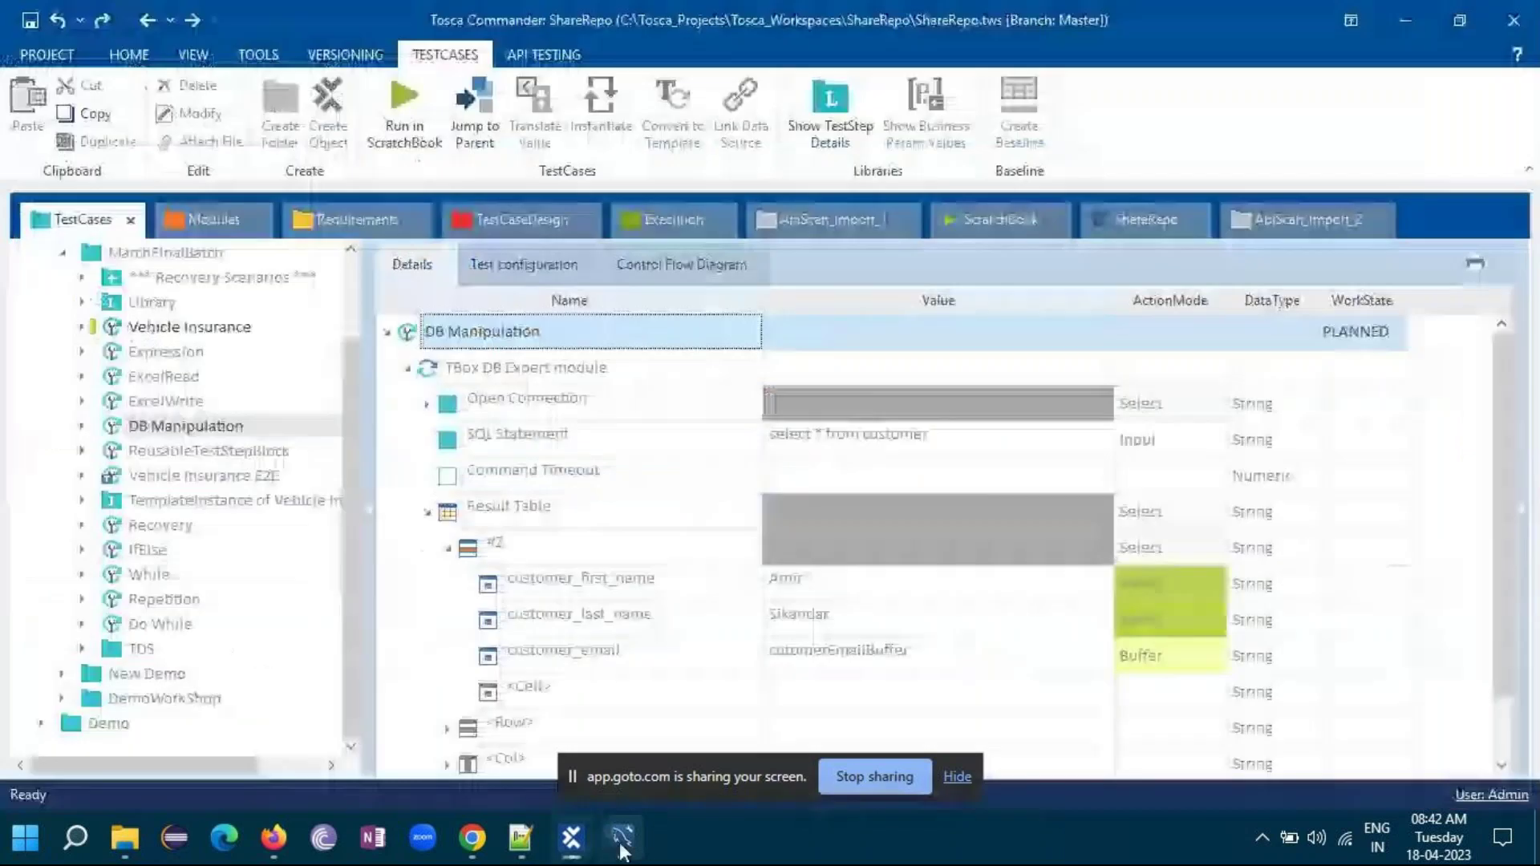
- Run the DB Manipulation test case in ScratchBook and view the customer table in MySQL Workbench during the run
right_click(517, 337)
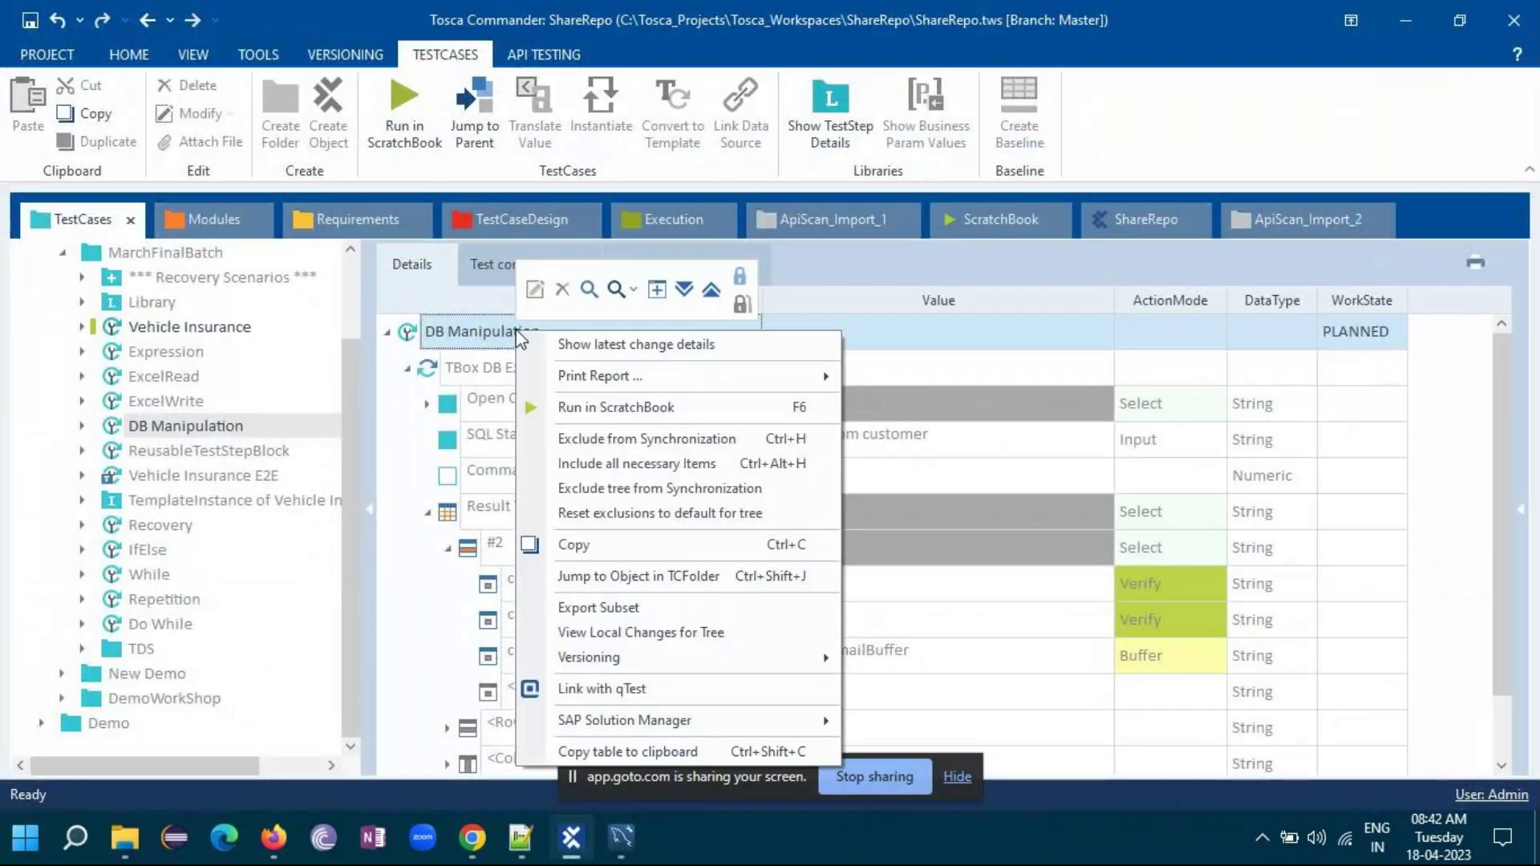
left_click(597, 409)
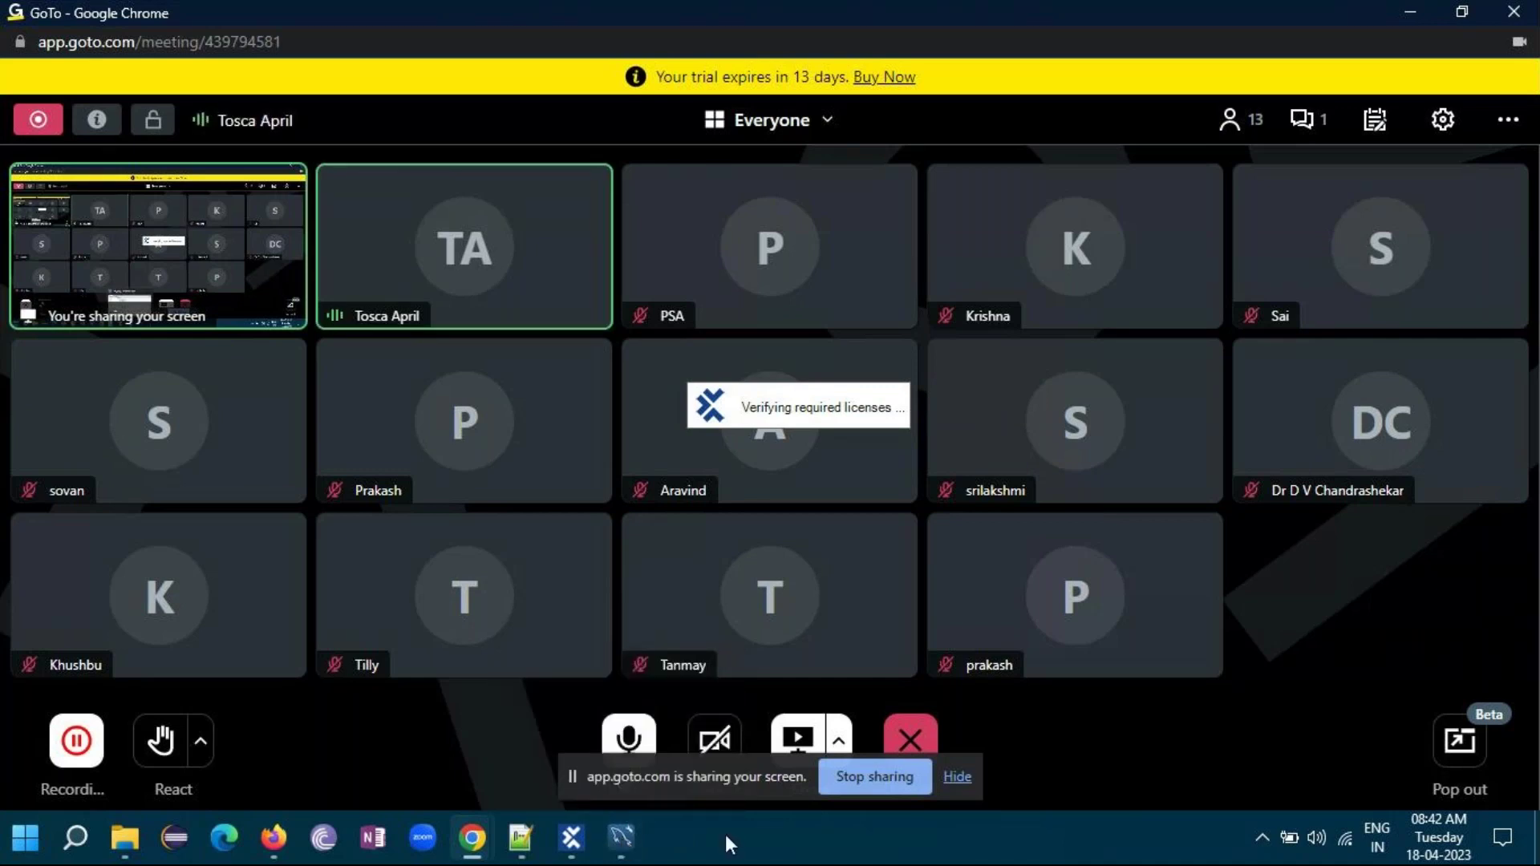
left_click(621, 838)
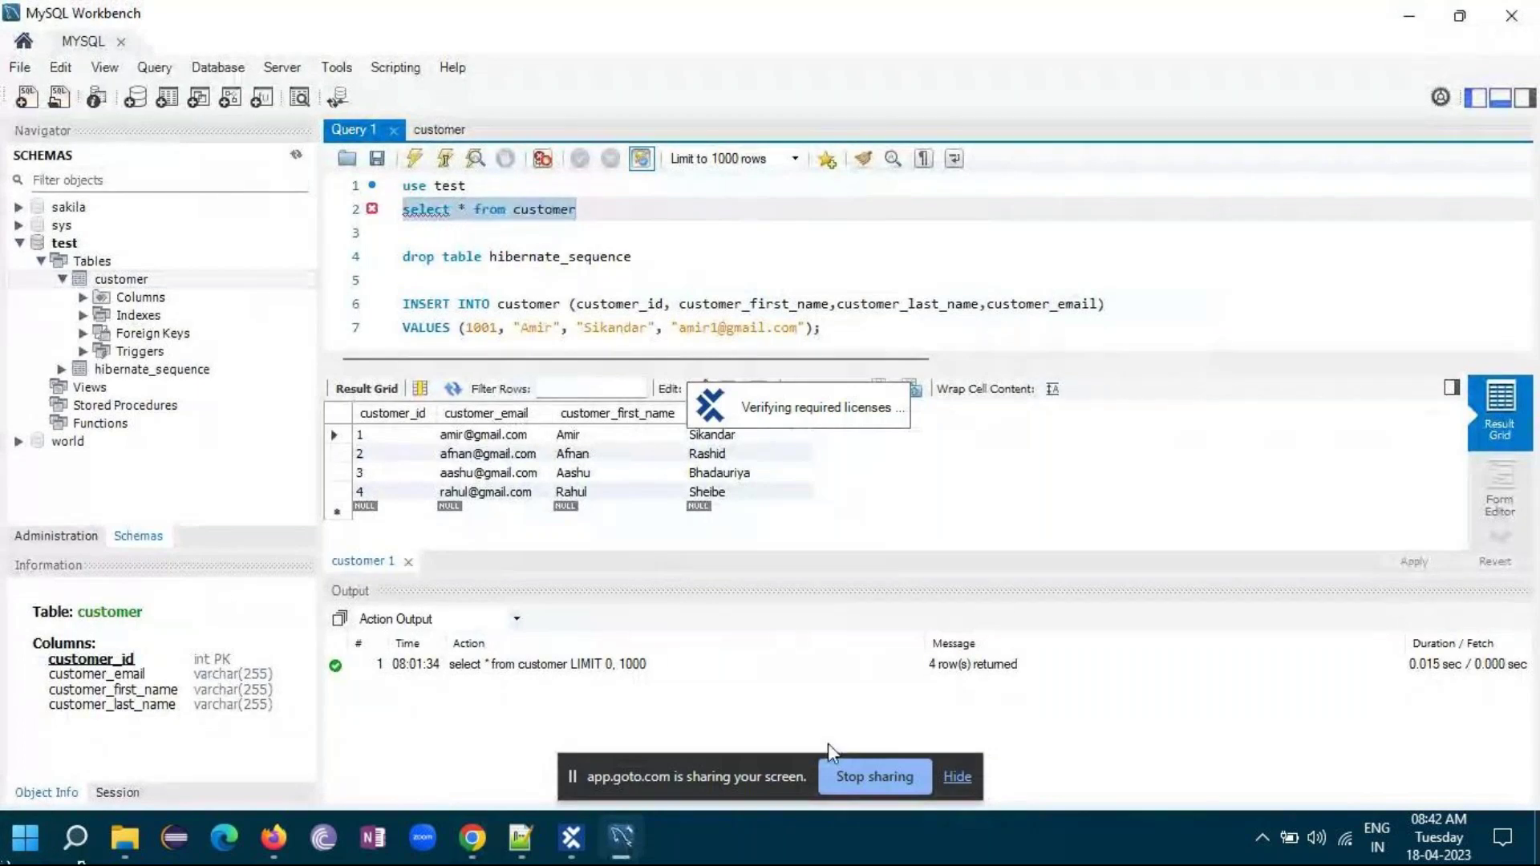
mouse_move(621, 846)
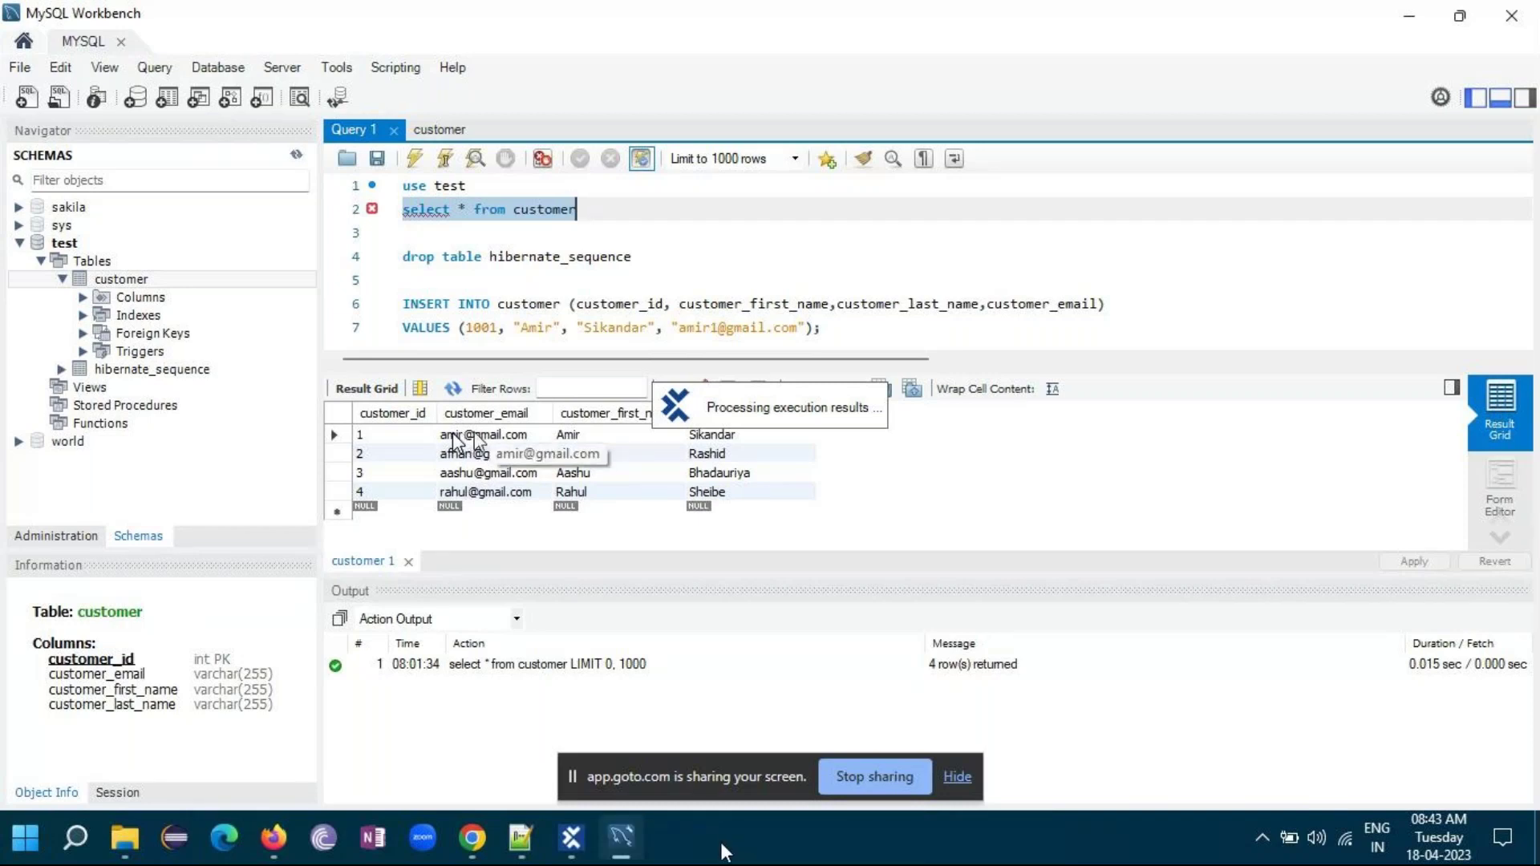
left_click(624, 846)
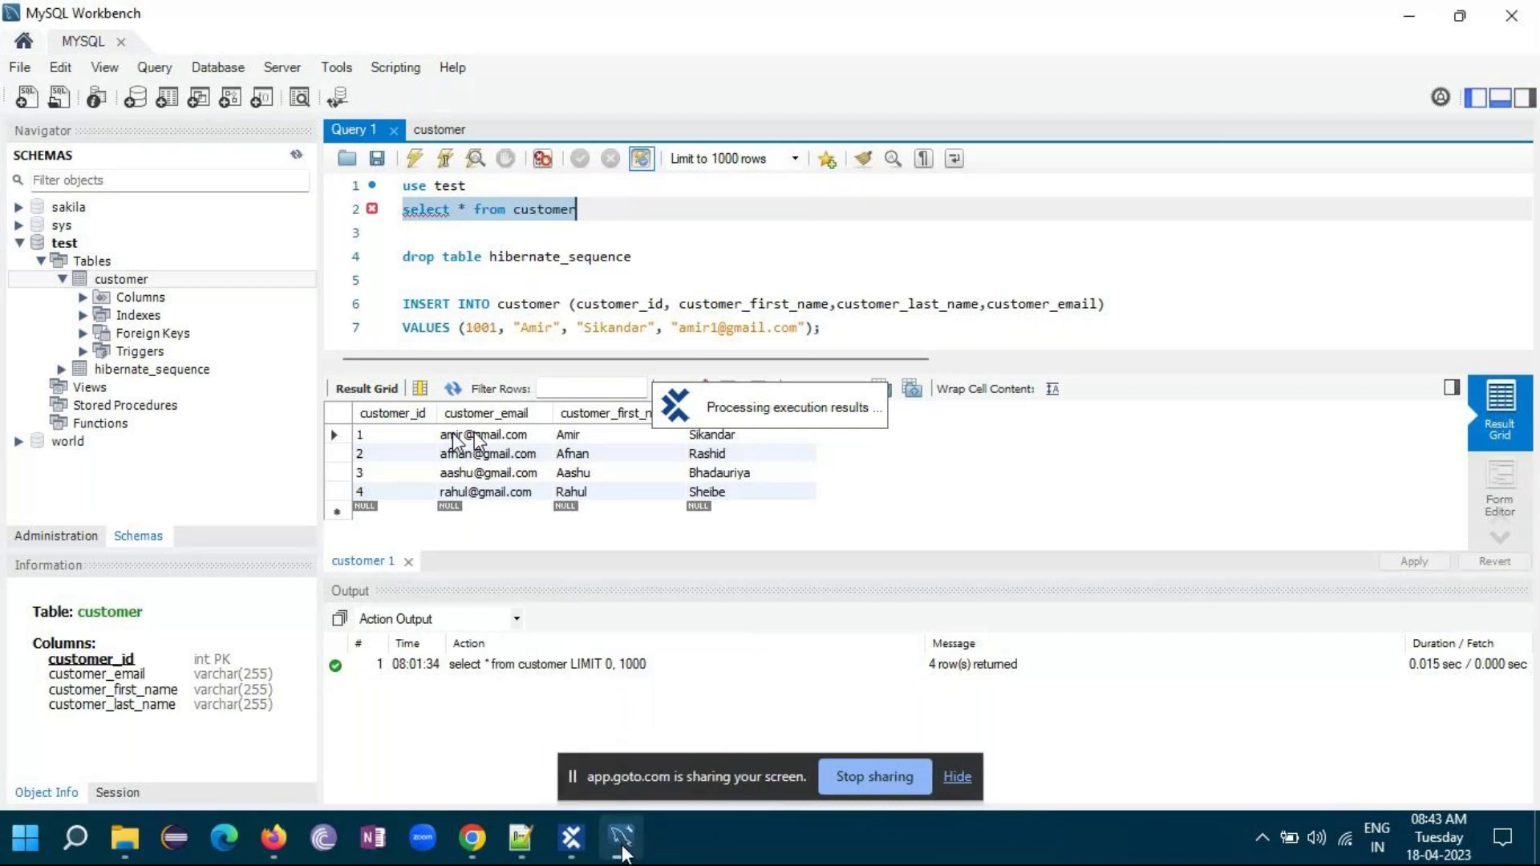
- Expand the TBox DB Expert module's result in Tosca's ScratchBook and locate cutomerEmailBuffer in the Buffer Viewer
left_click(572, 841)
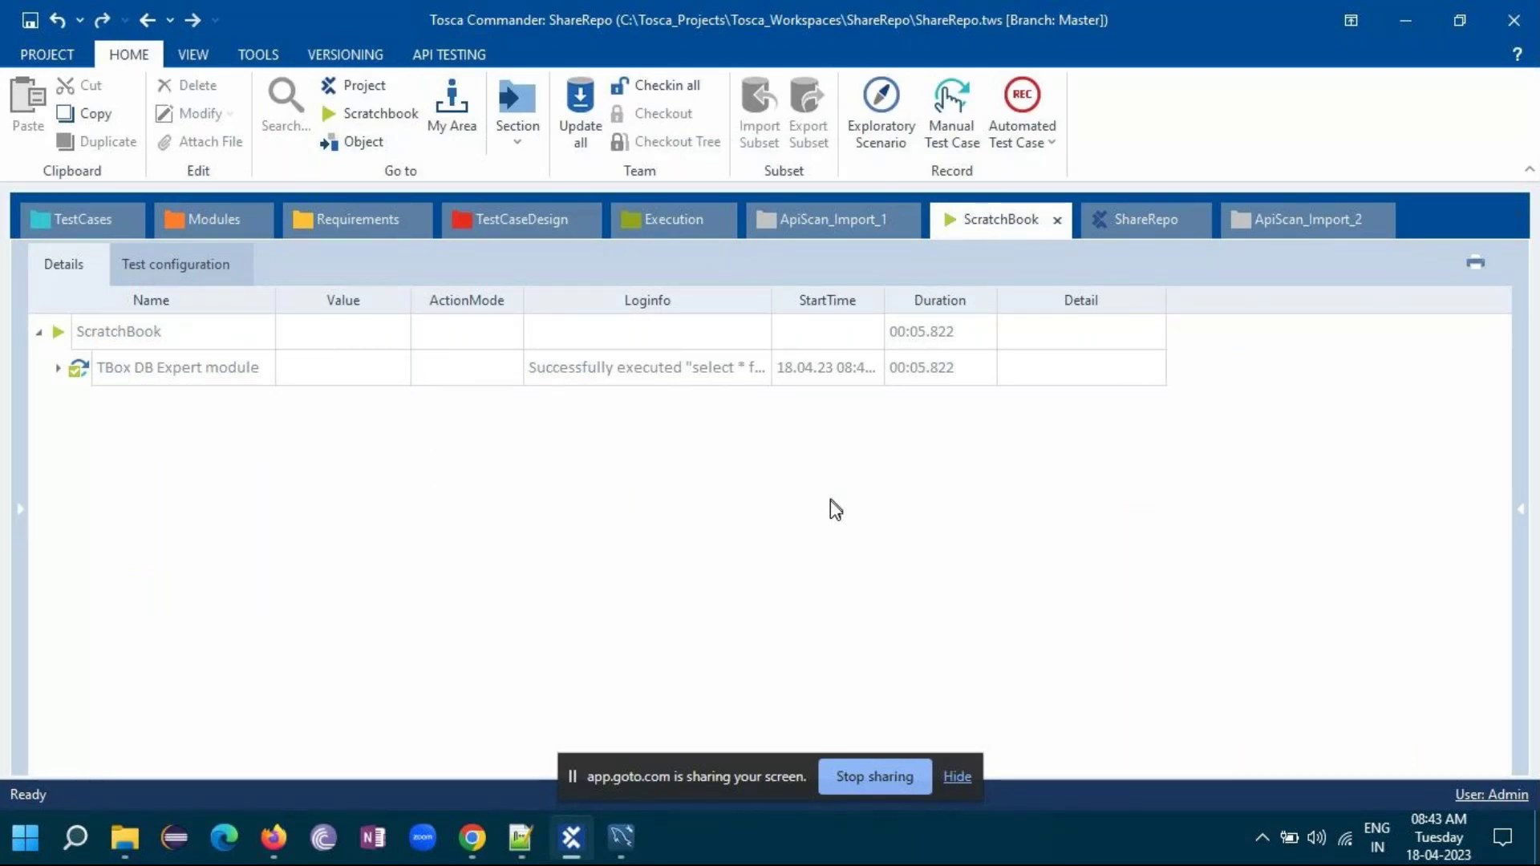
left_click(58, 368)
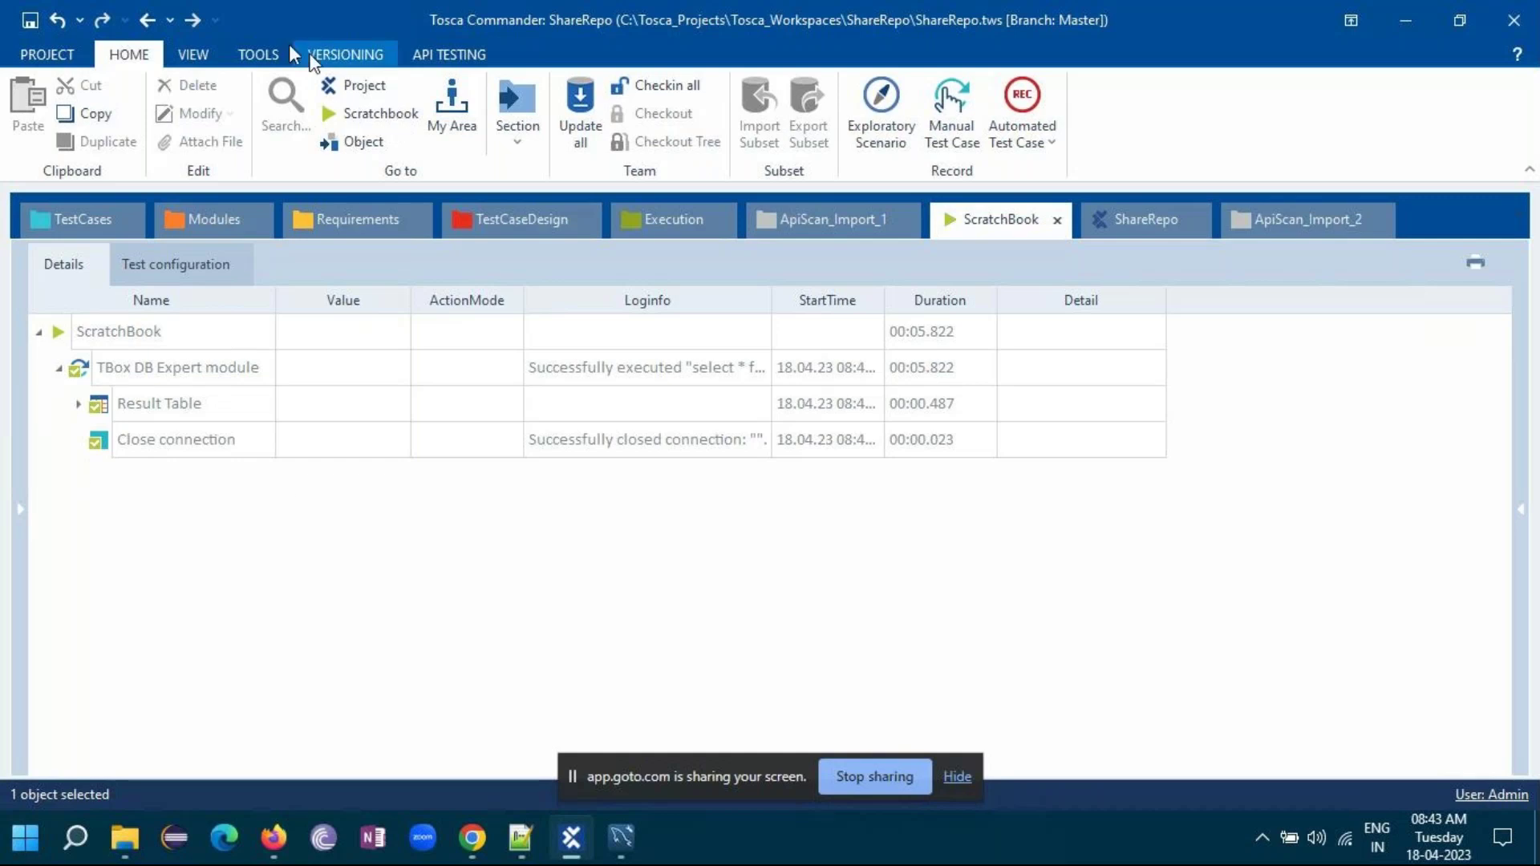
left_click(253, 56)
left_click(110, 110)
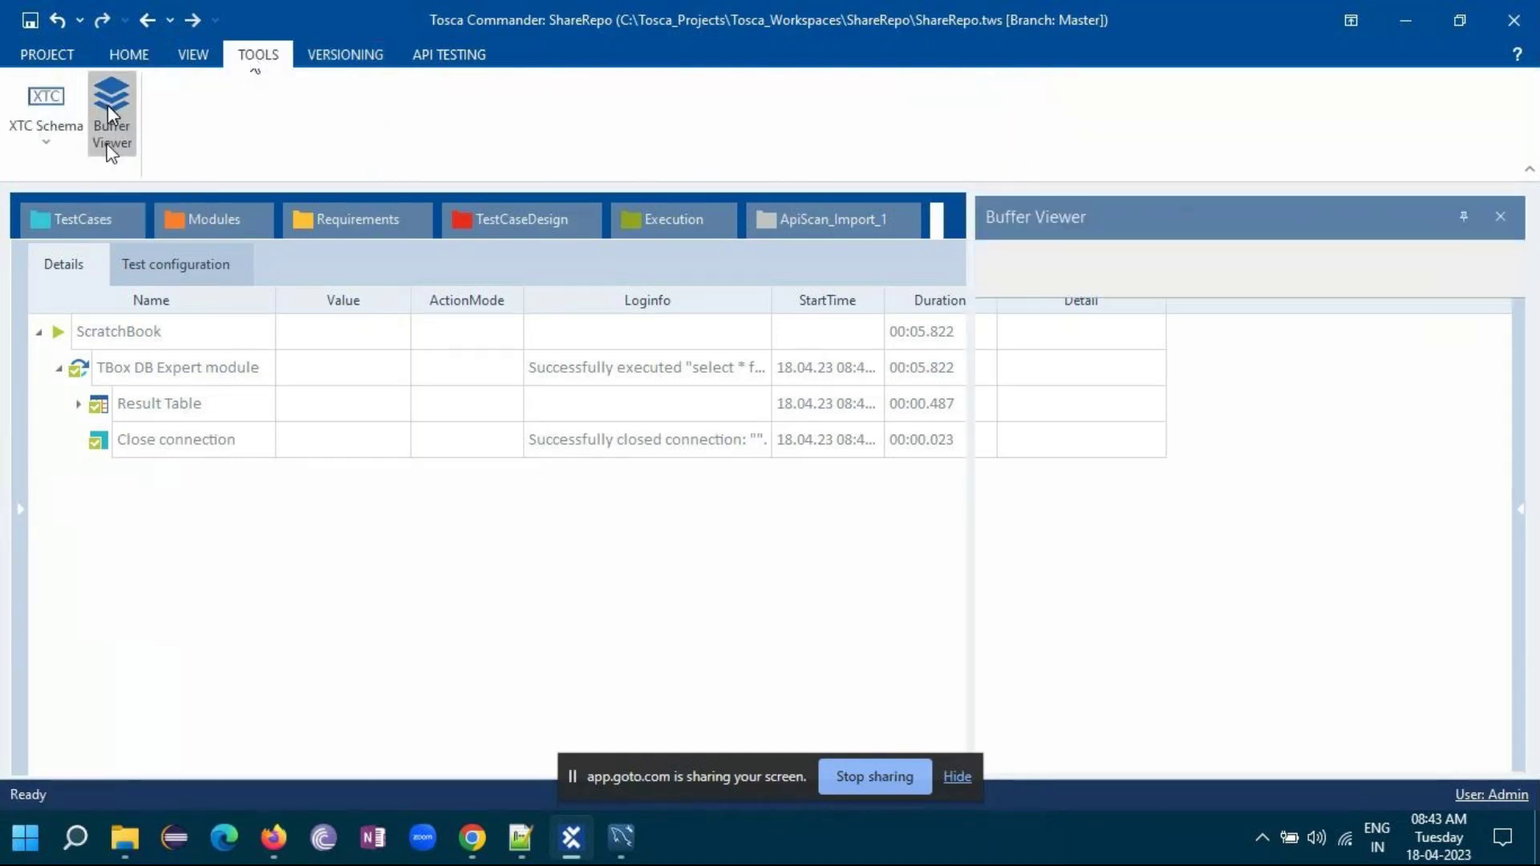
scroll(1459, 590, "down", 3)
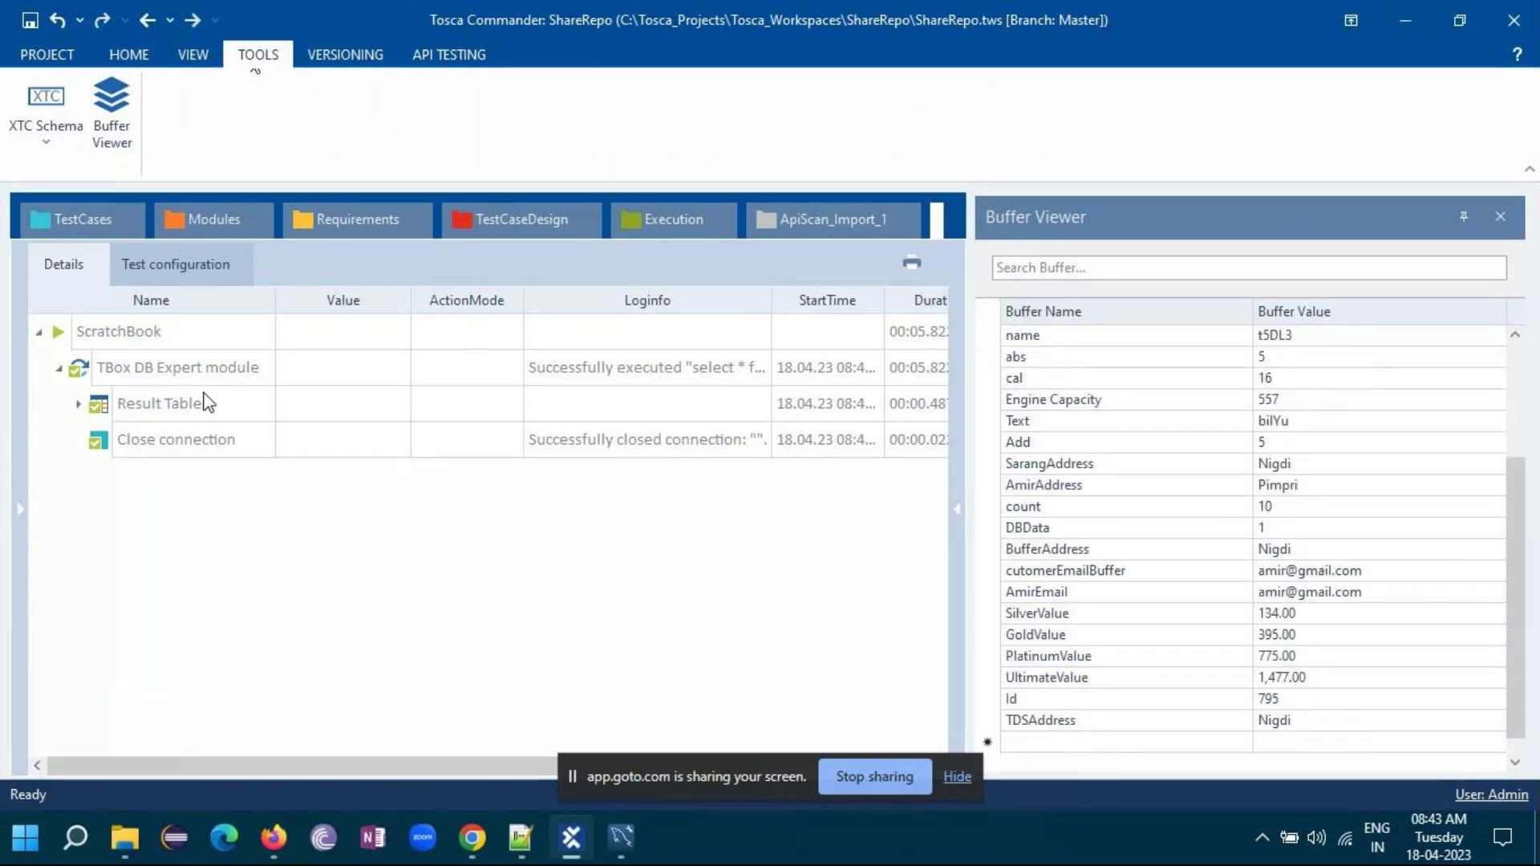
left_click(1048, 571)
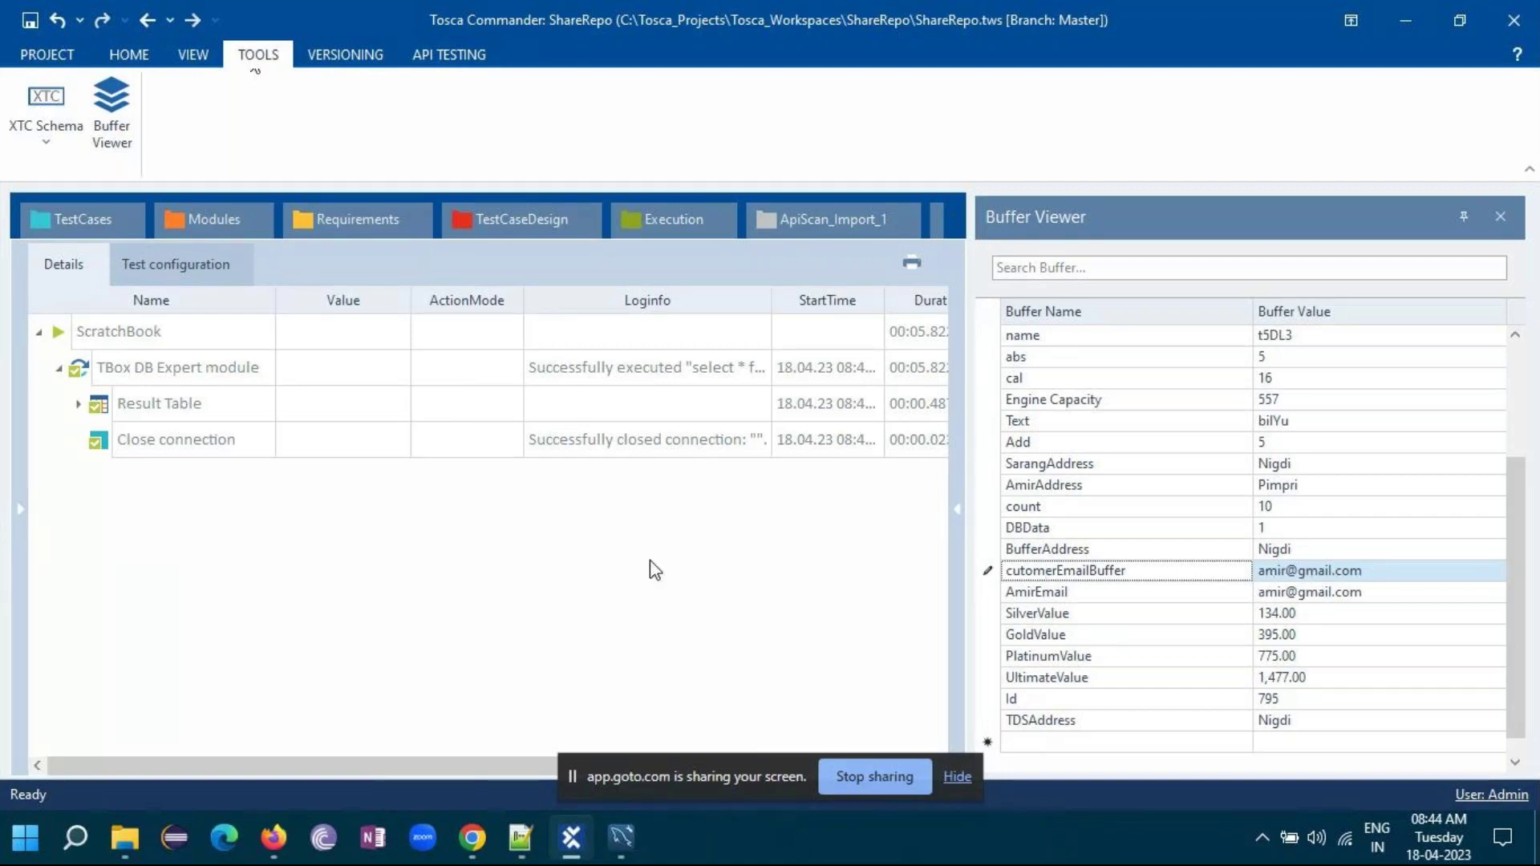
- Check the buffer name against the DB Manipulation test case, close the Buffer Viewer, and revisit the ScratchBook result before returning to TestCases
left_click(70, 229)
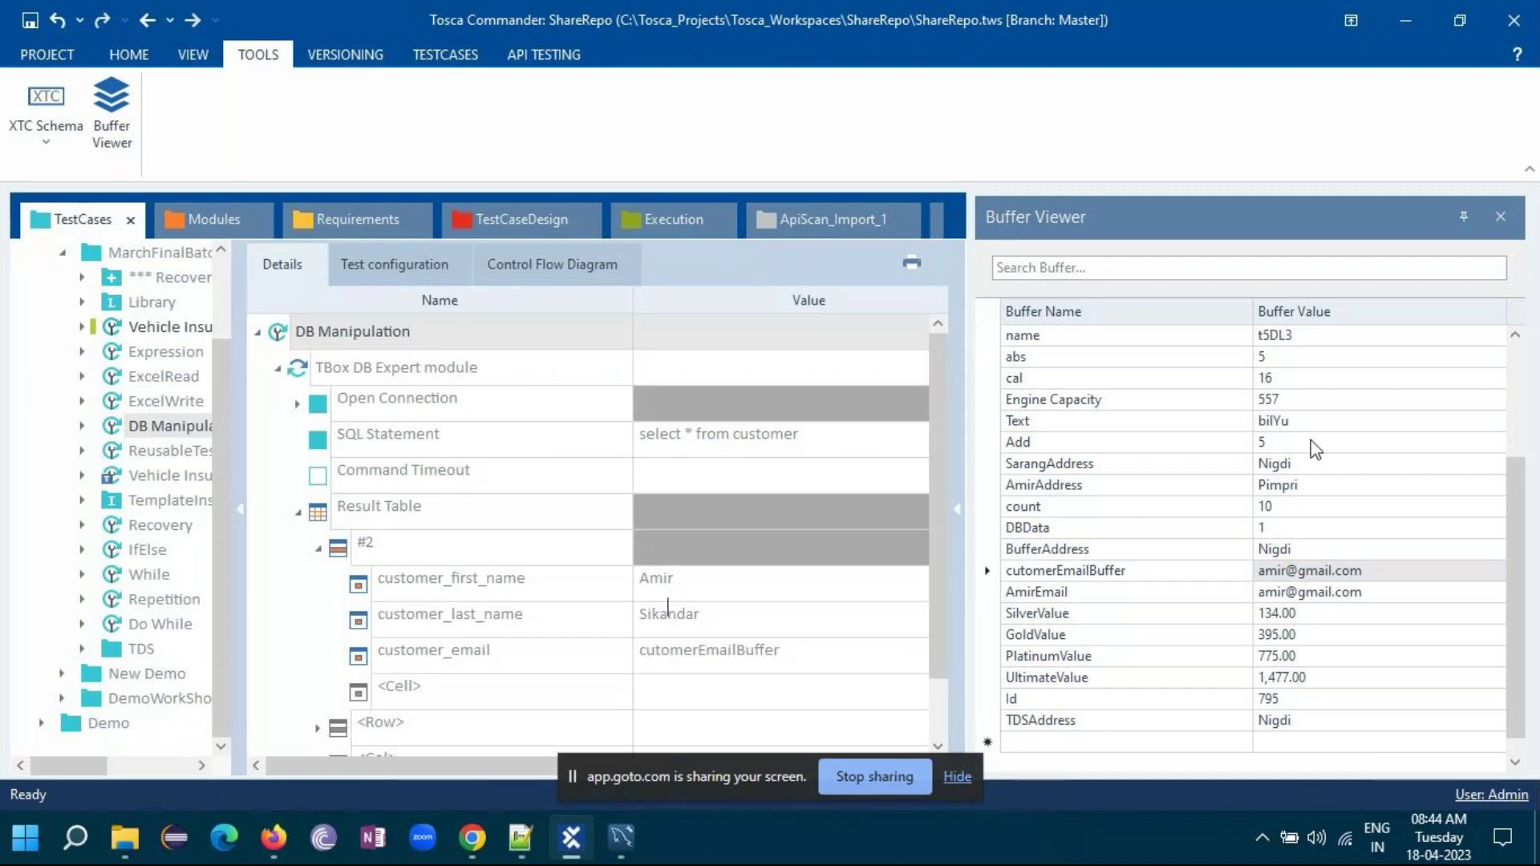
left_click(1500, 217)
left_click(994, 218)
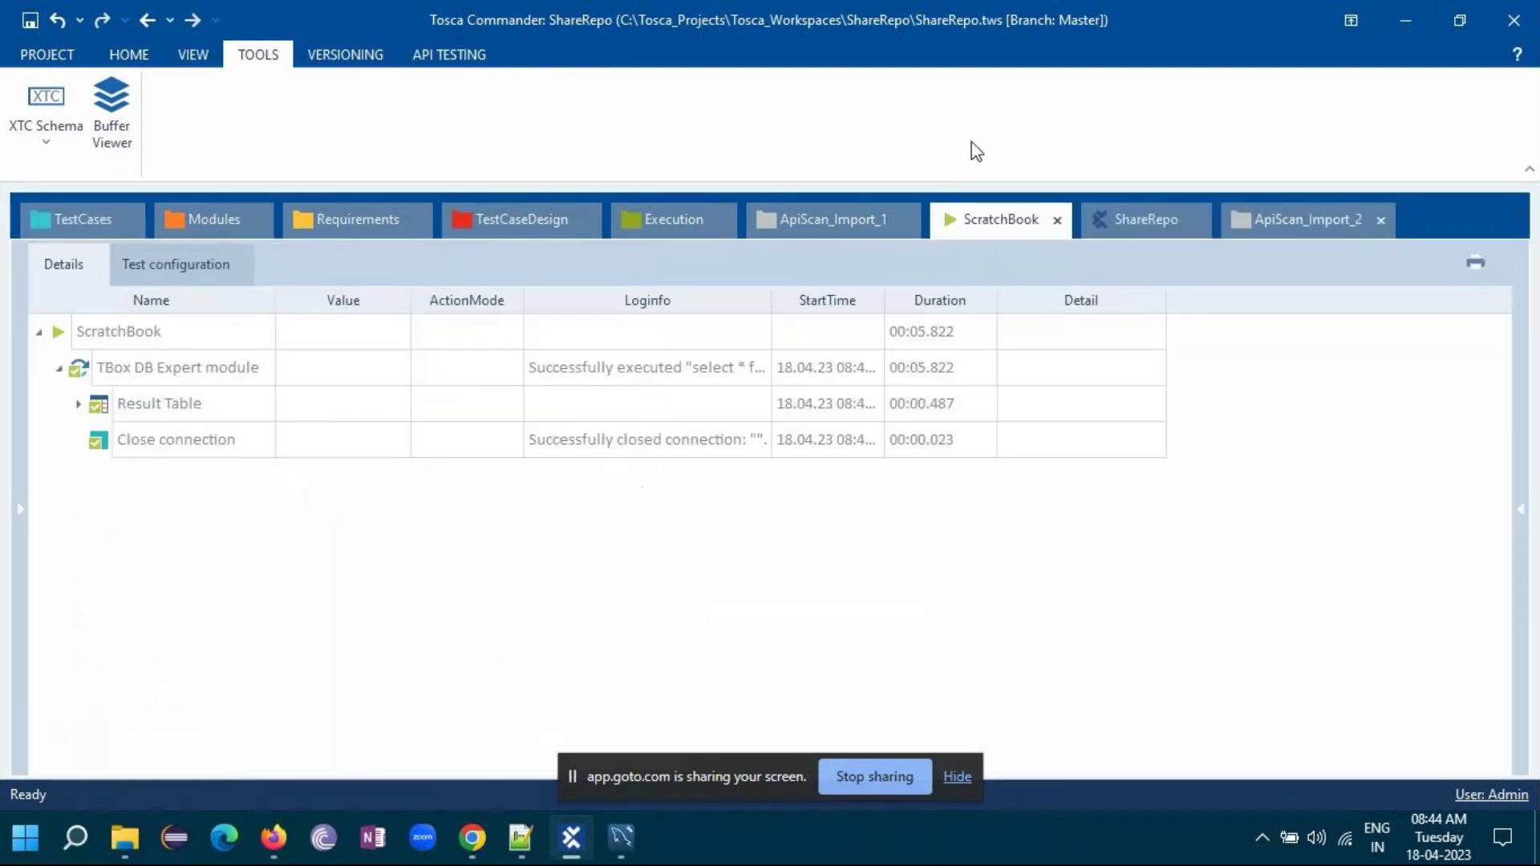
left_click(77, 219)
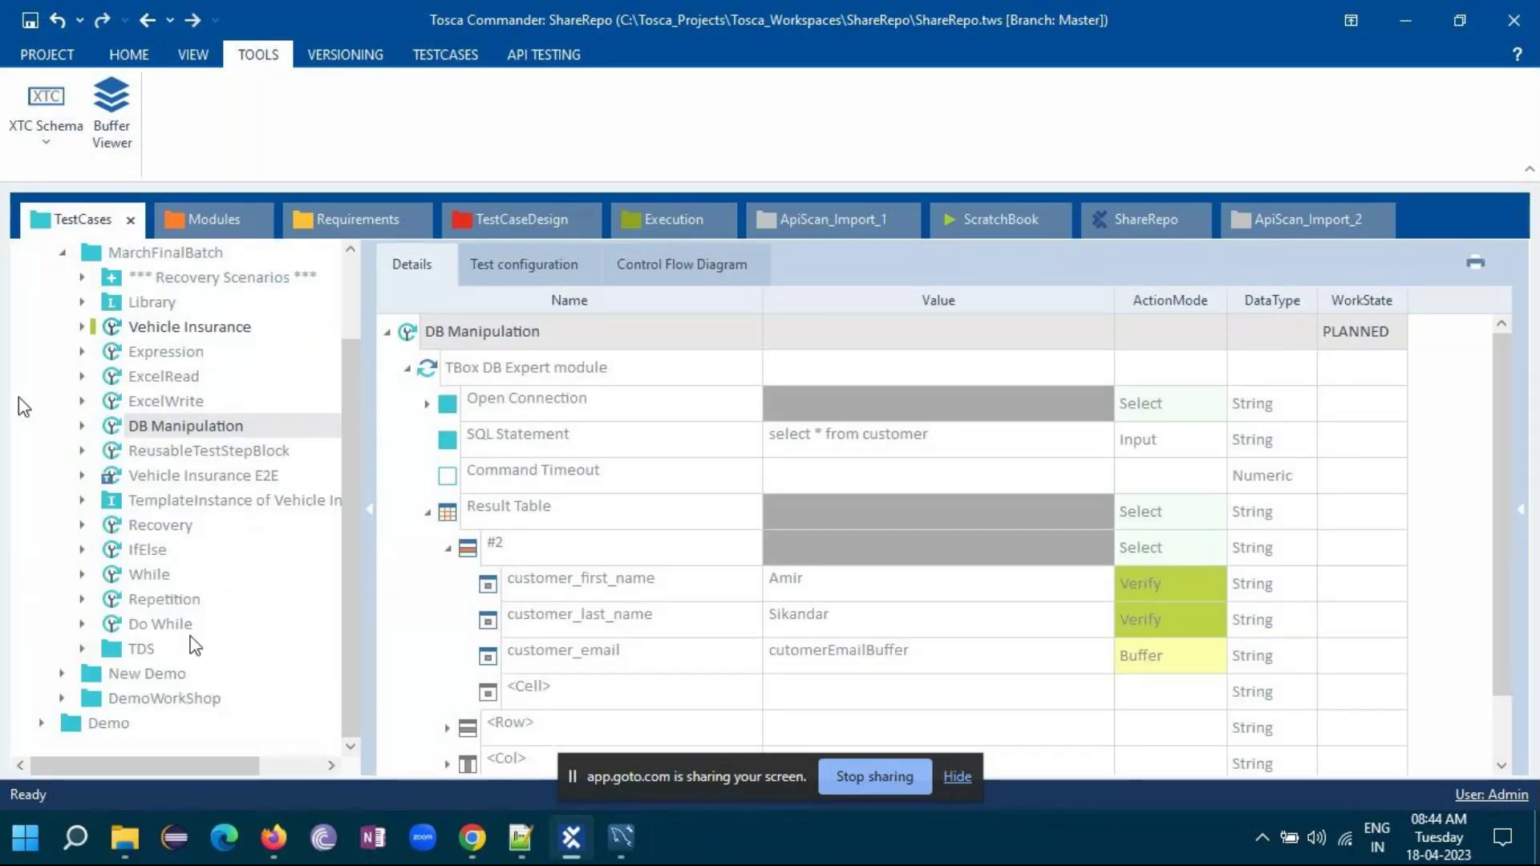
- Look through the Vehicle Insurance E2E, ReusableTestStepBlock and Recovery test cases, expanding Login_Reference in the reusable block
left_click(174, 478)
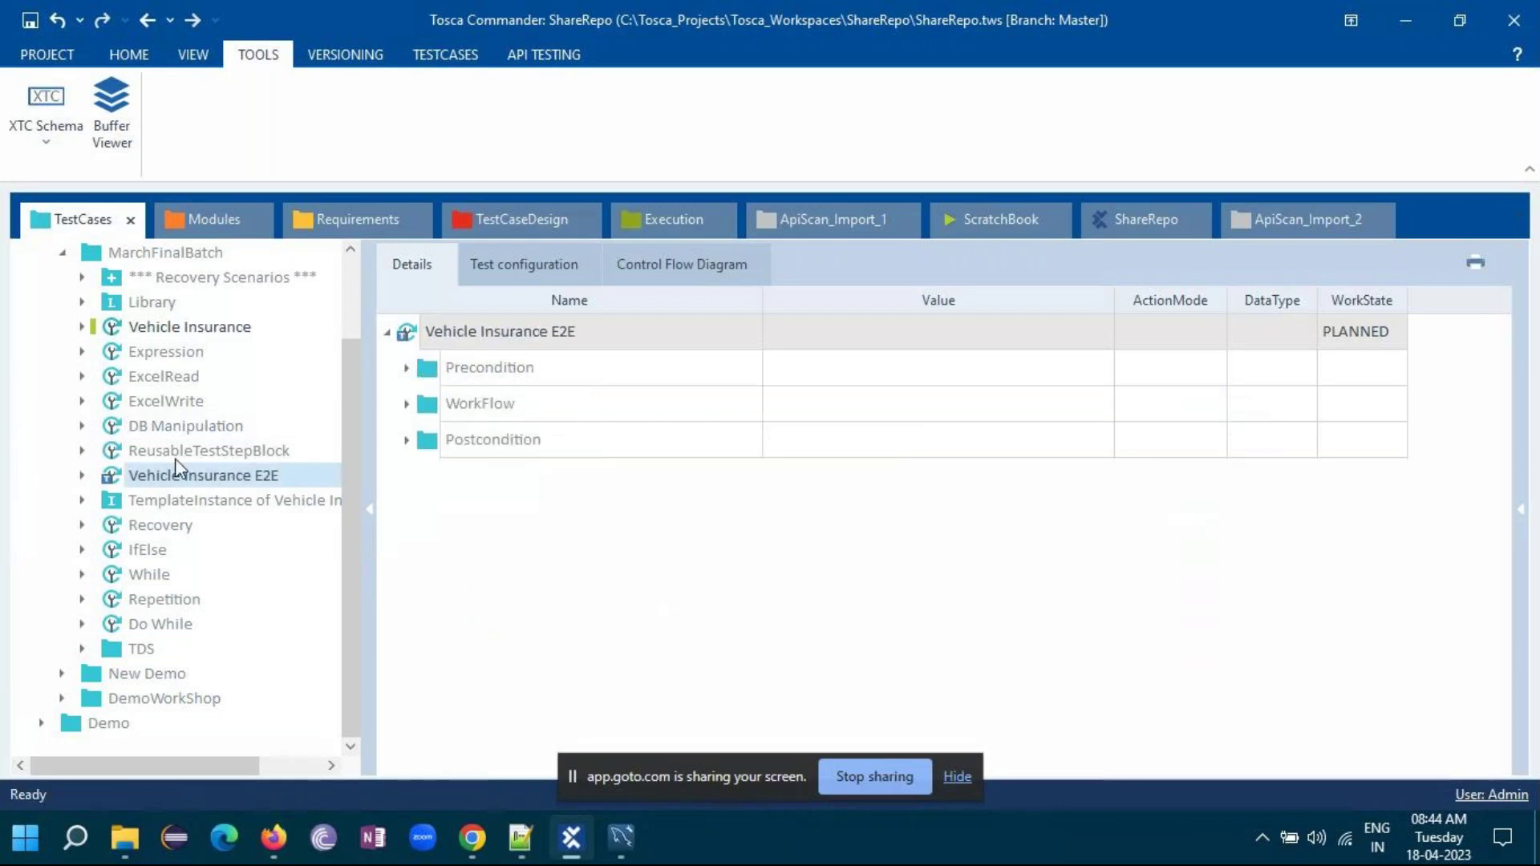
left_click(173, 454)
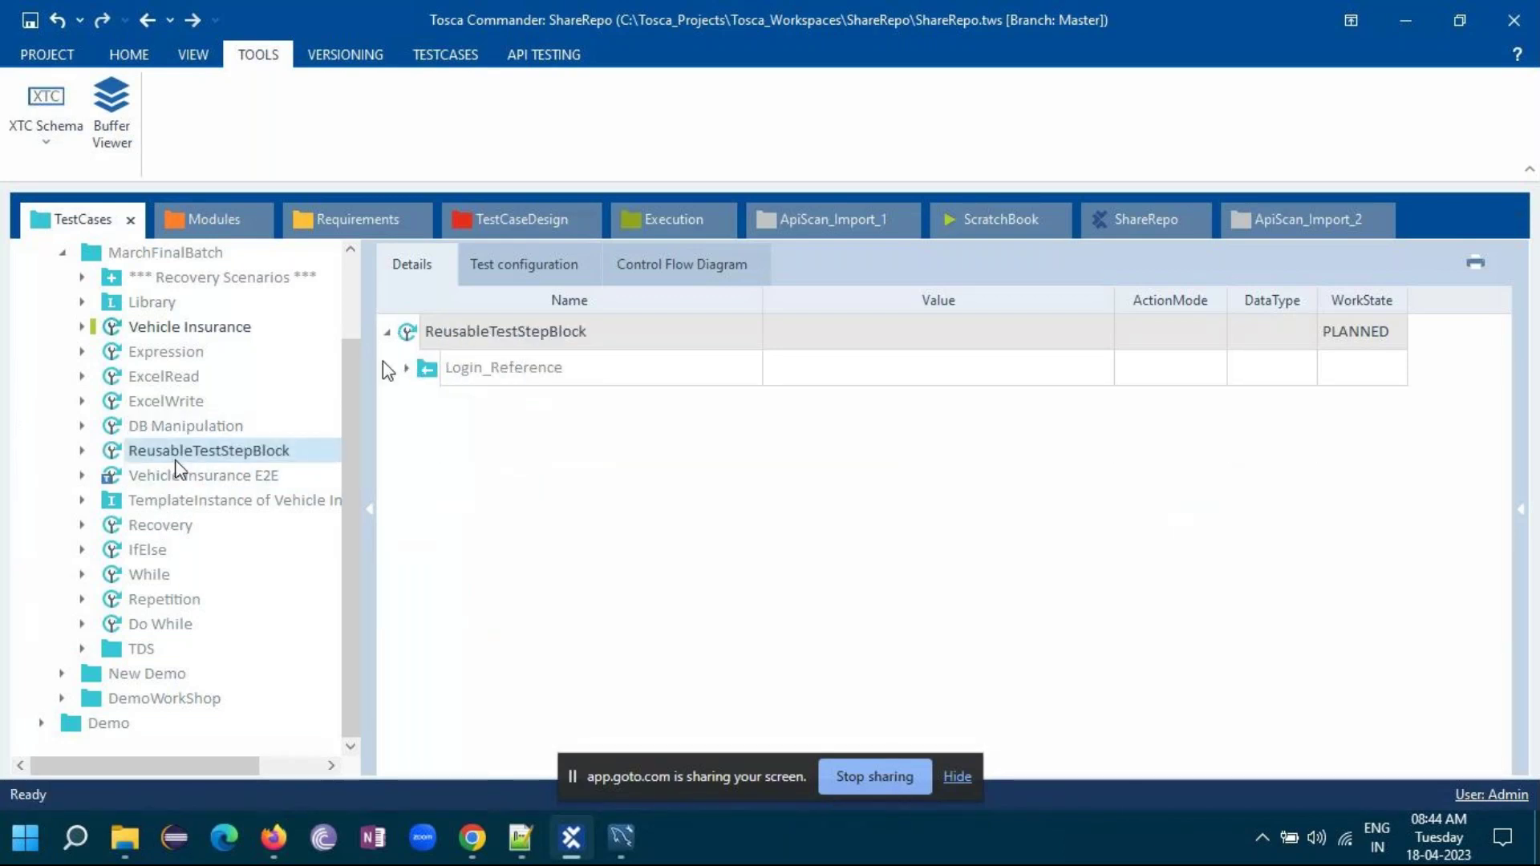
left_click(407, 370)
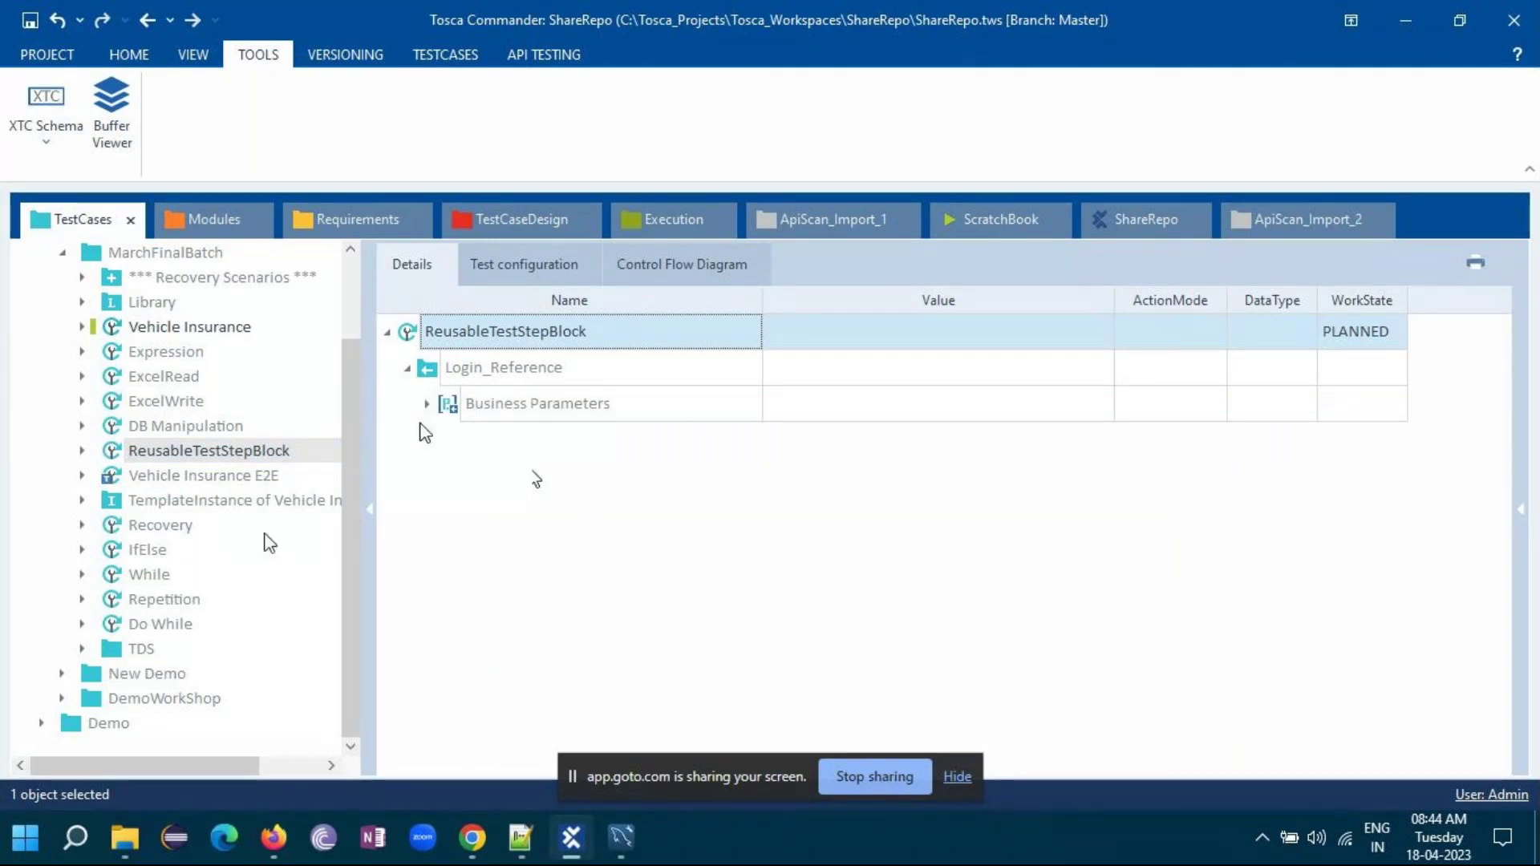
left_click(154, 527)
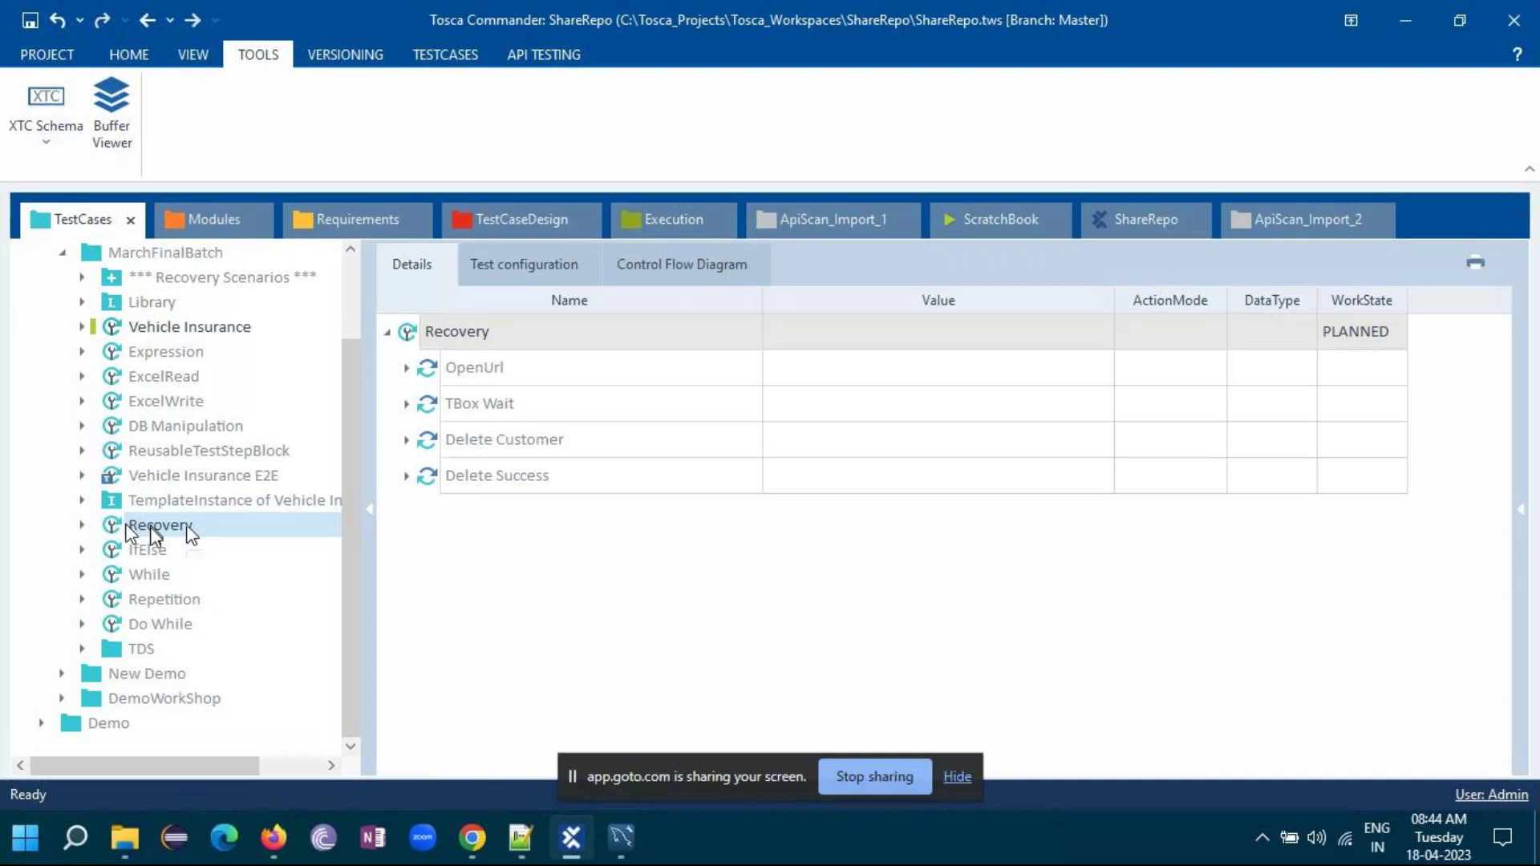
- Reopen the DB Manipulation test case and review its settings from Open Connection and SQL Statement to Close connection
left_click(152, 428)
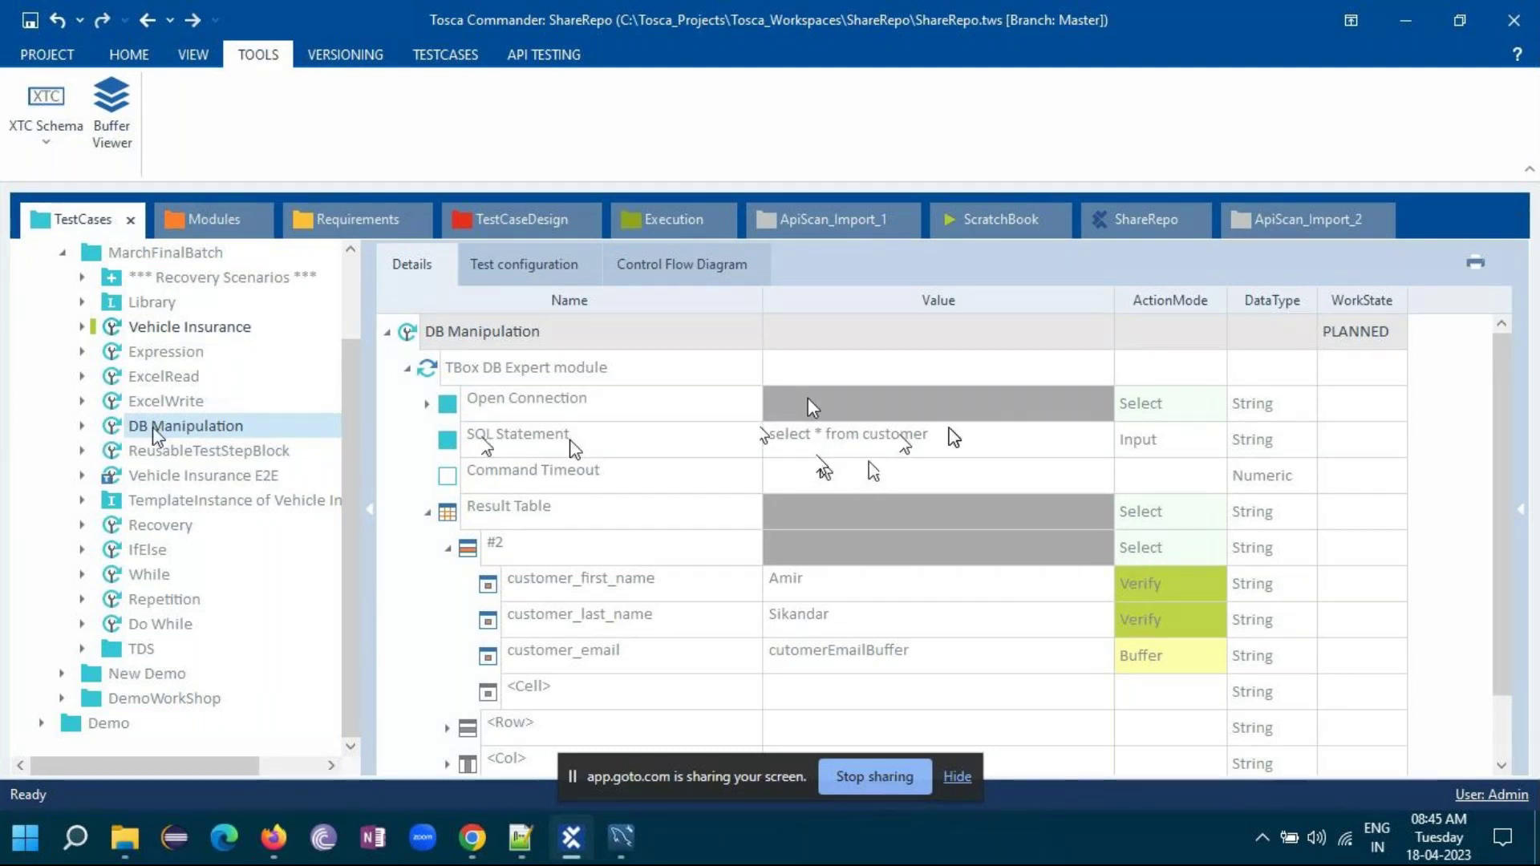
scroll(630, 481, "down", 1)
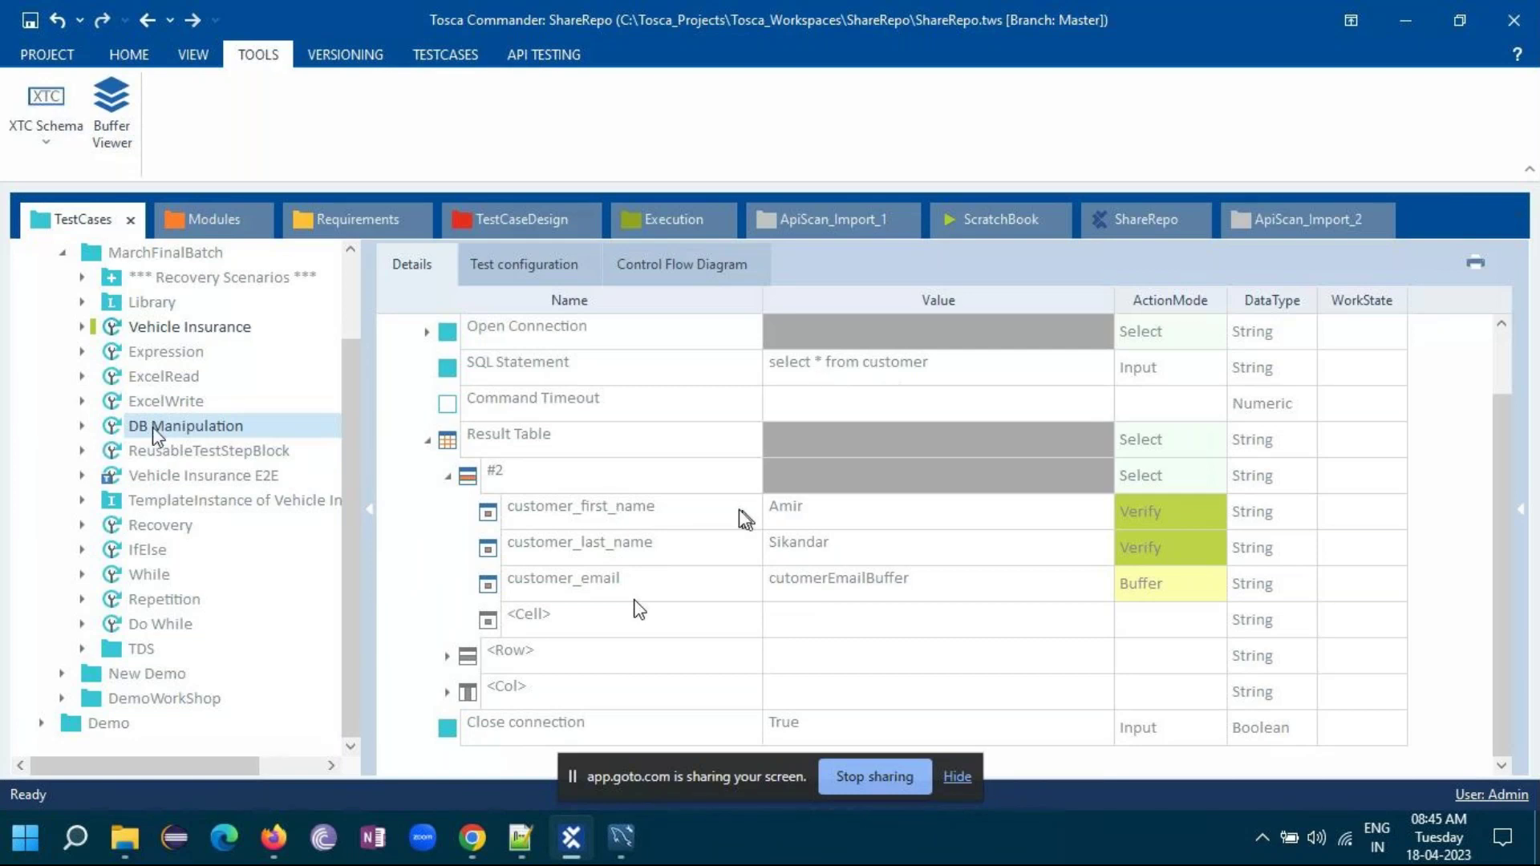
scroll(741, 647, "up", 1)
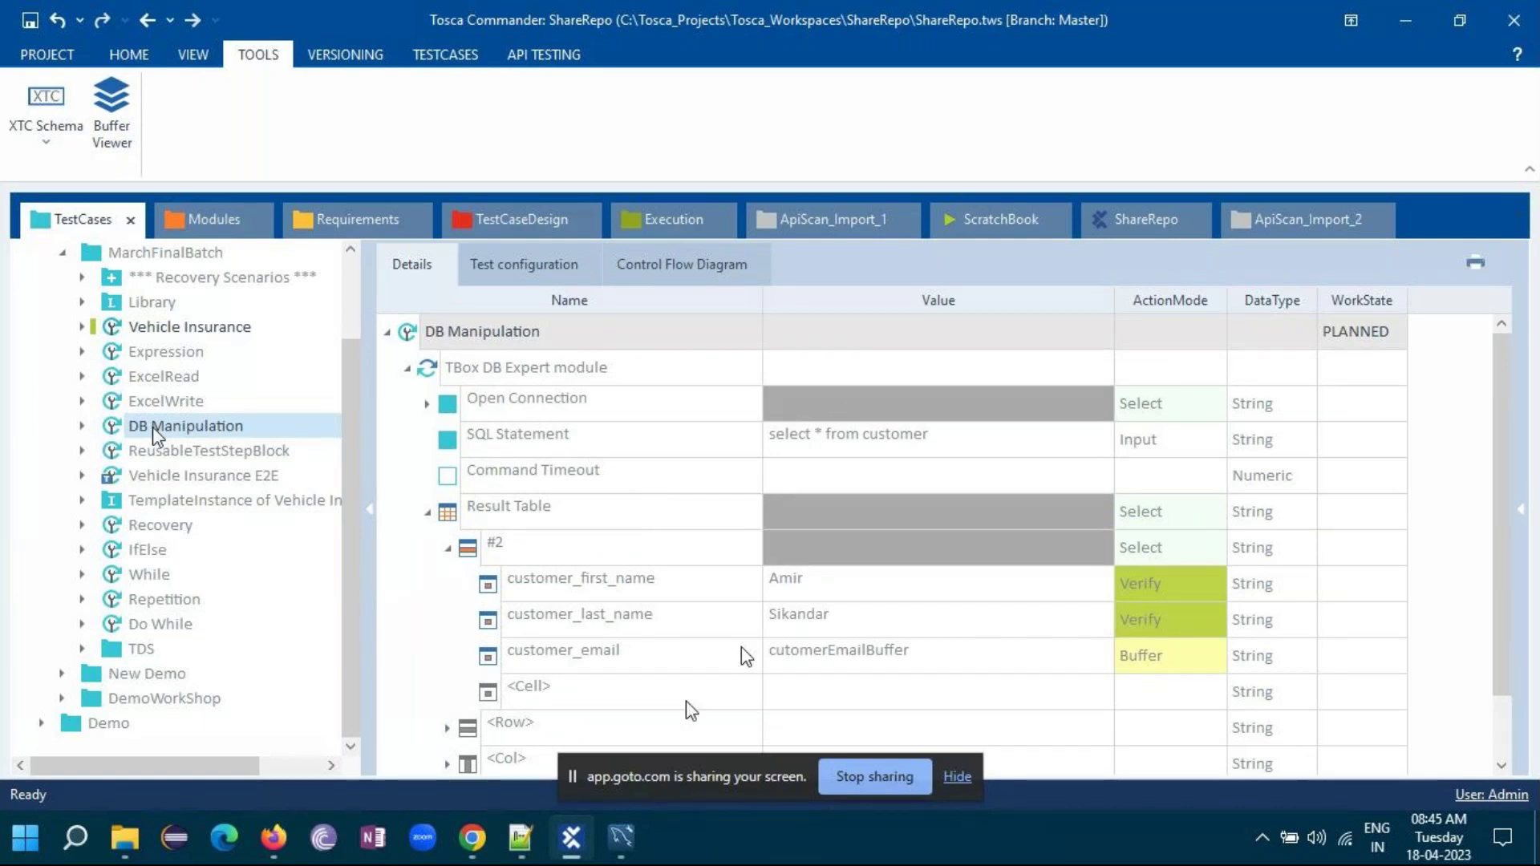
scroll(749, 651, "down", 1)
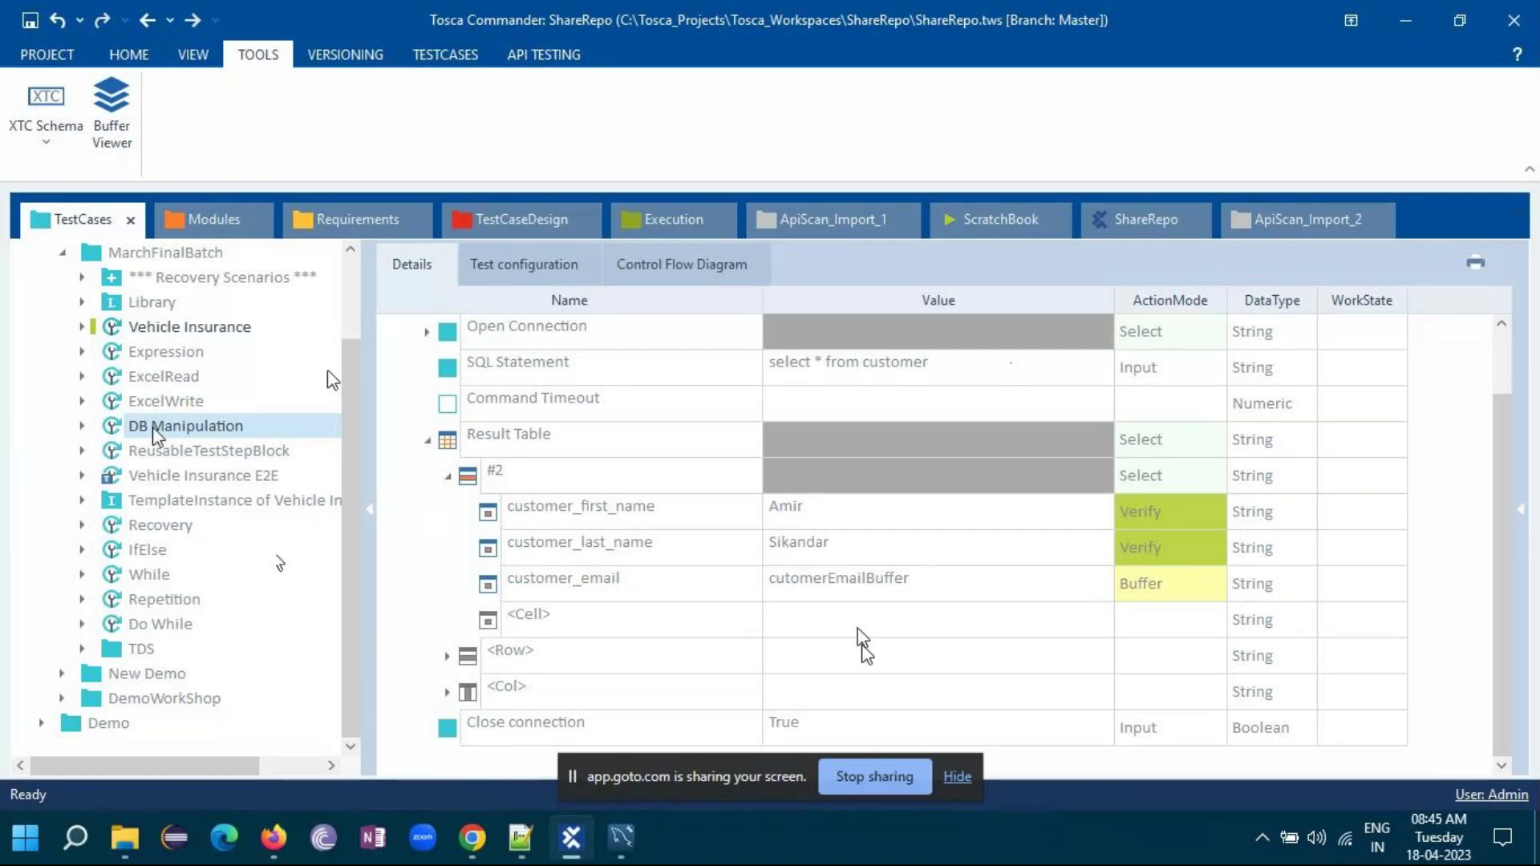
- Compare the customer query and rows in MySQL Workbench with the DB Manipulation test case's SQL statement and Result Table checks
left_click(621, 836)
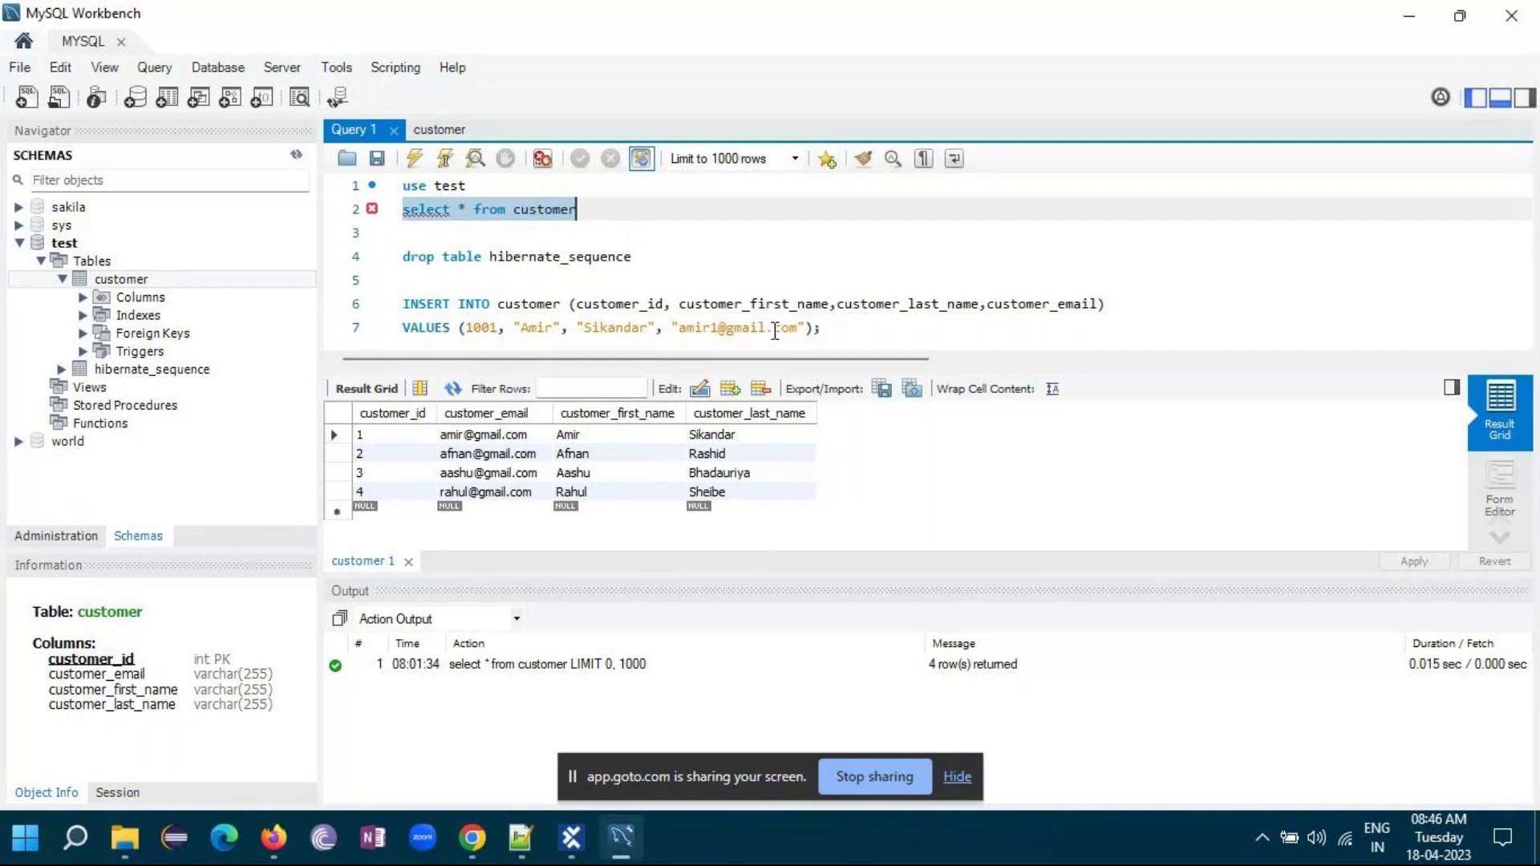
mouse_move(646, 844)
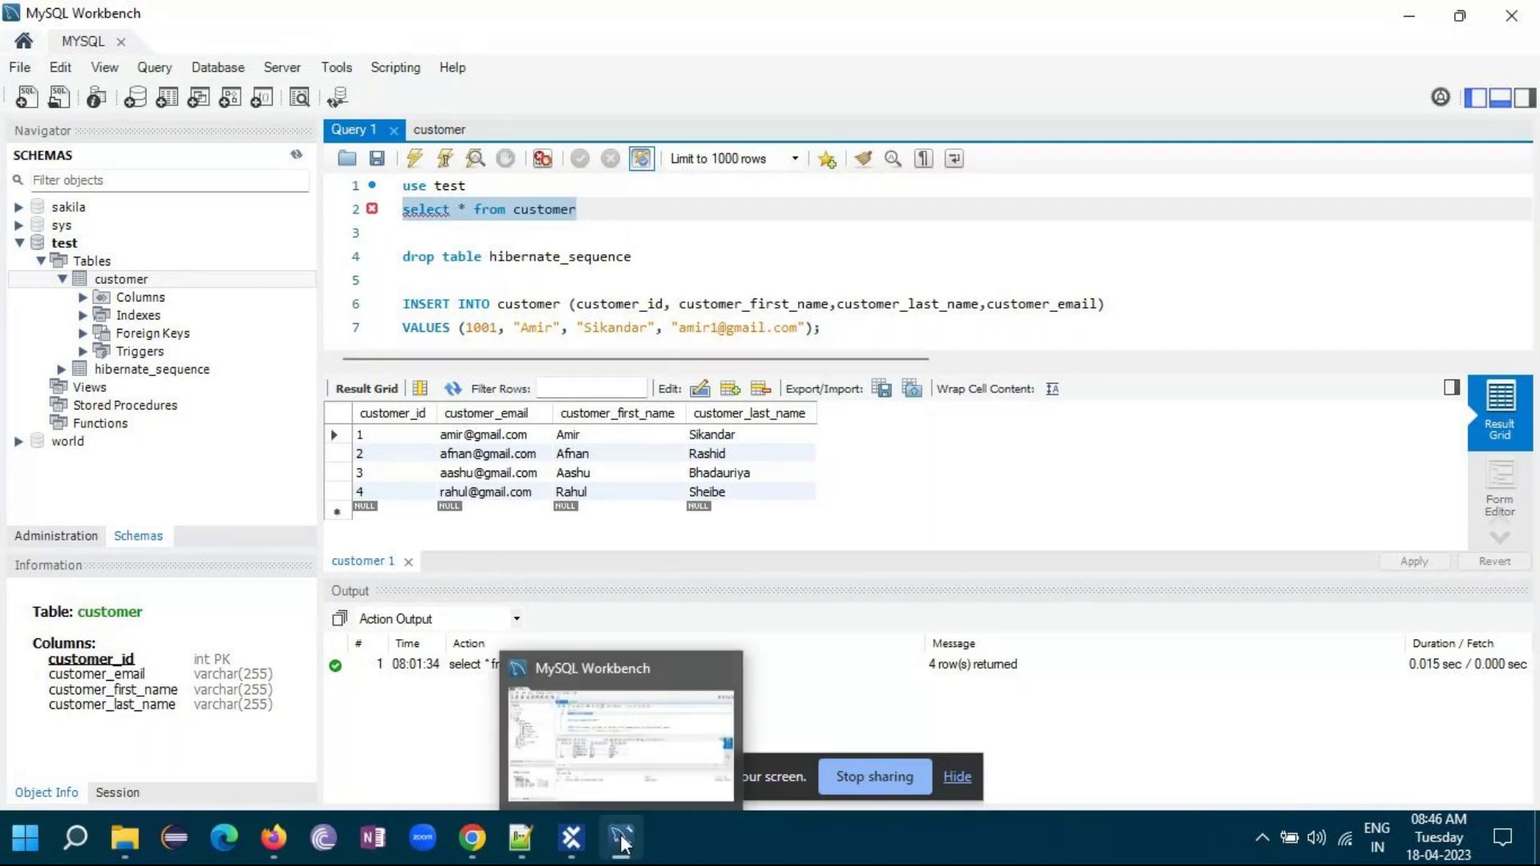
left_click(621, 850)
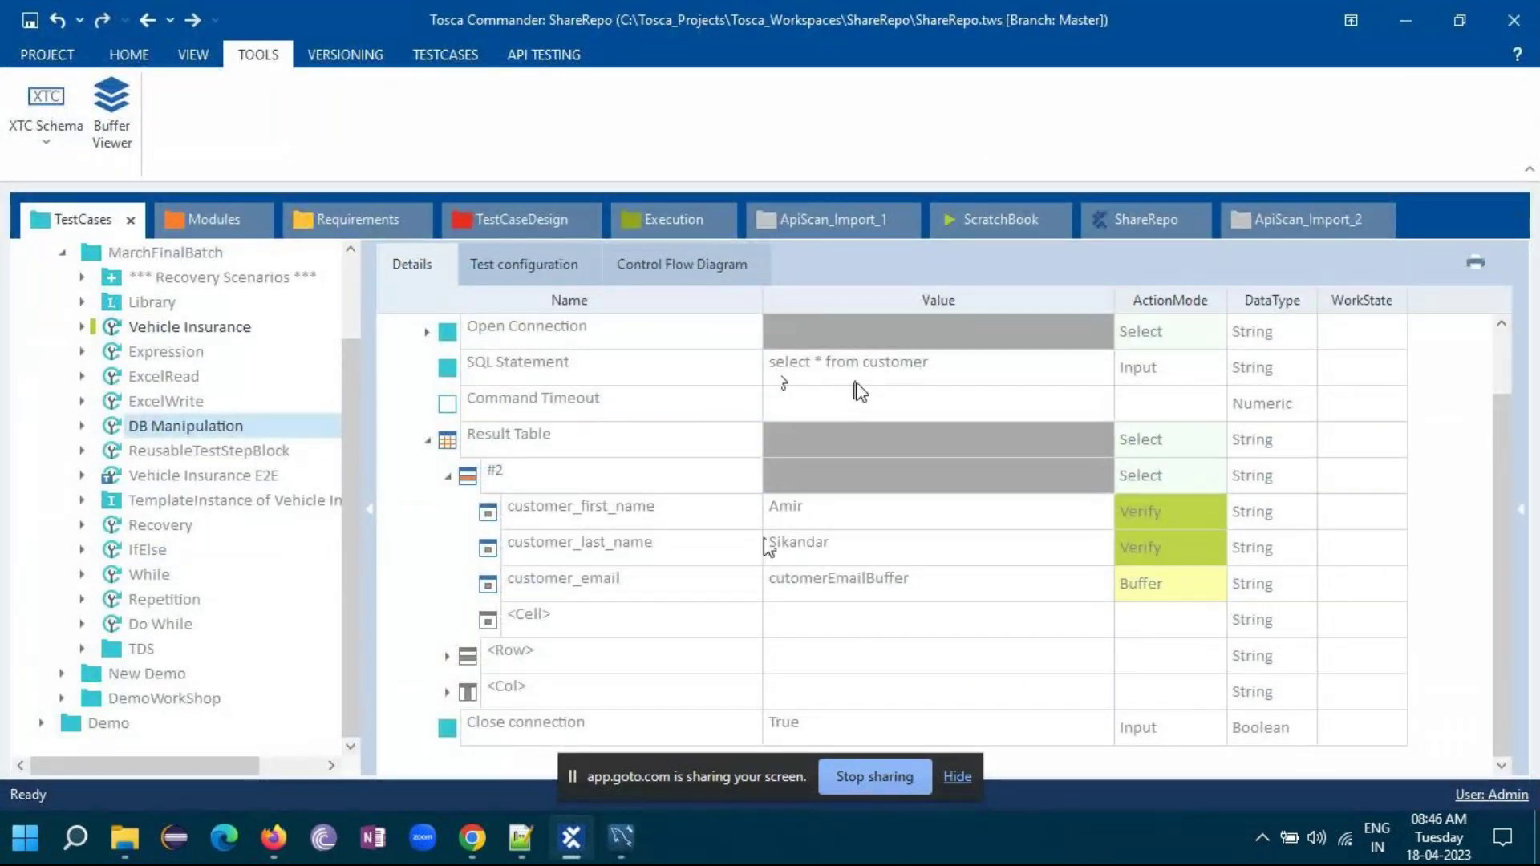
left_click(622, 838)
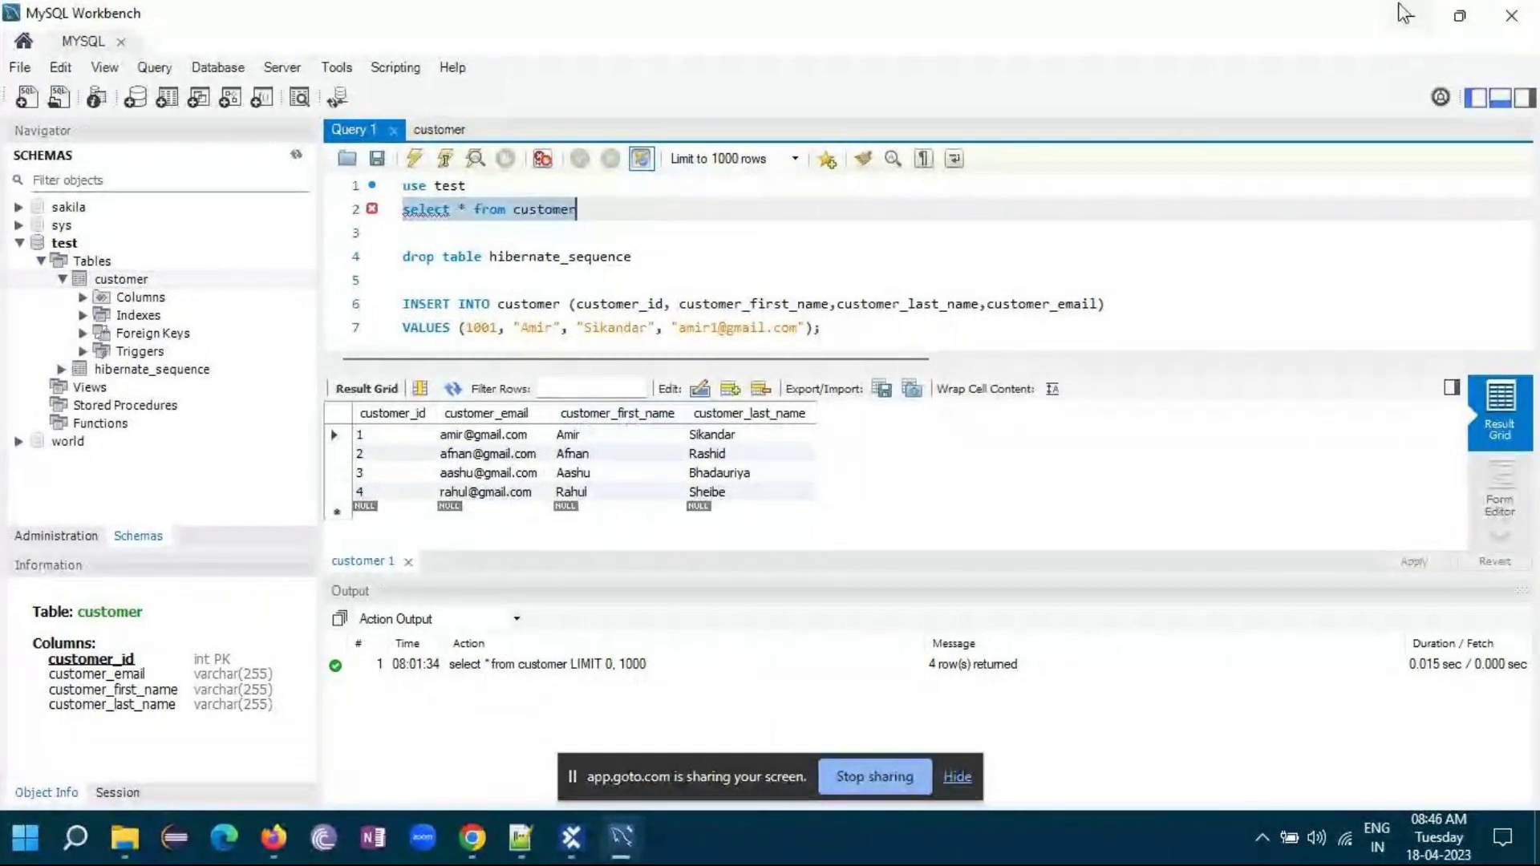
key("alt+Tab")
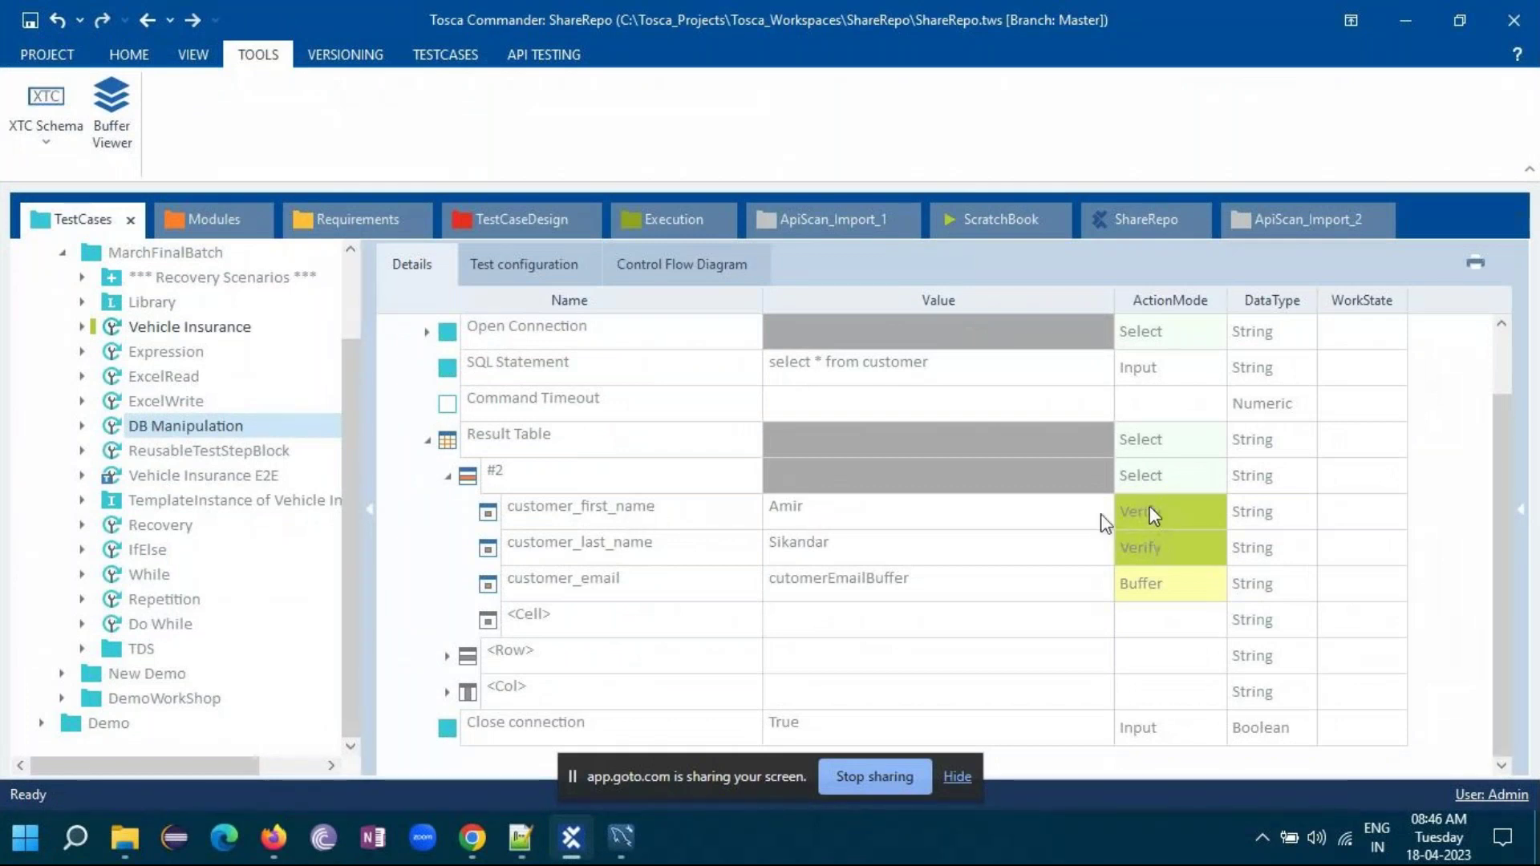
- Check the first customer row's first name and email in MySQL Workbench, then return to the DB Manipulation test case in Tosca Commander
left_click(624, 850)
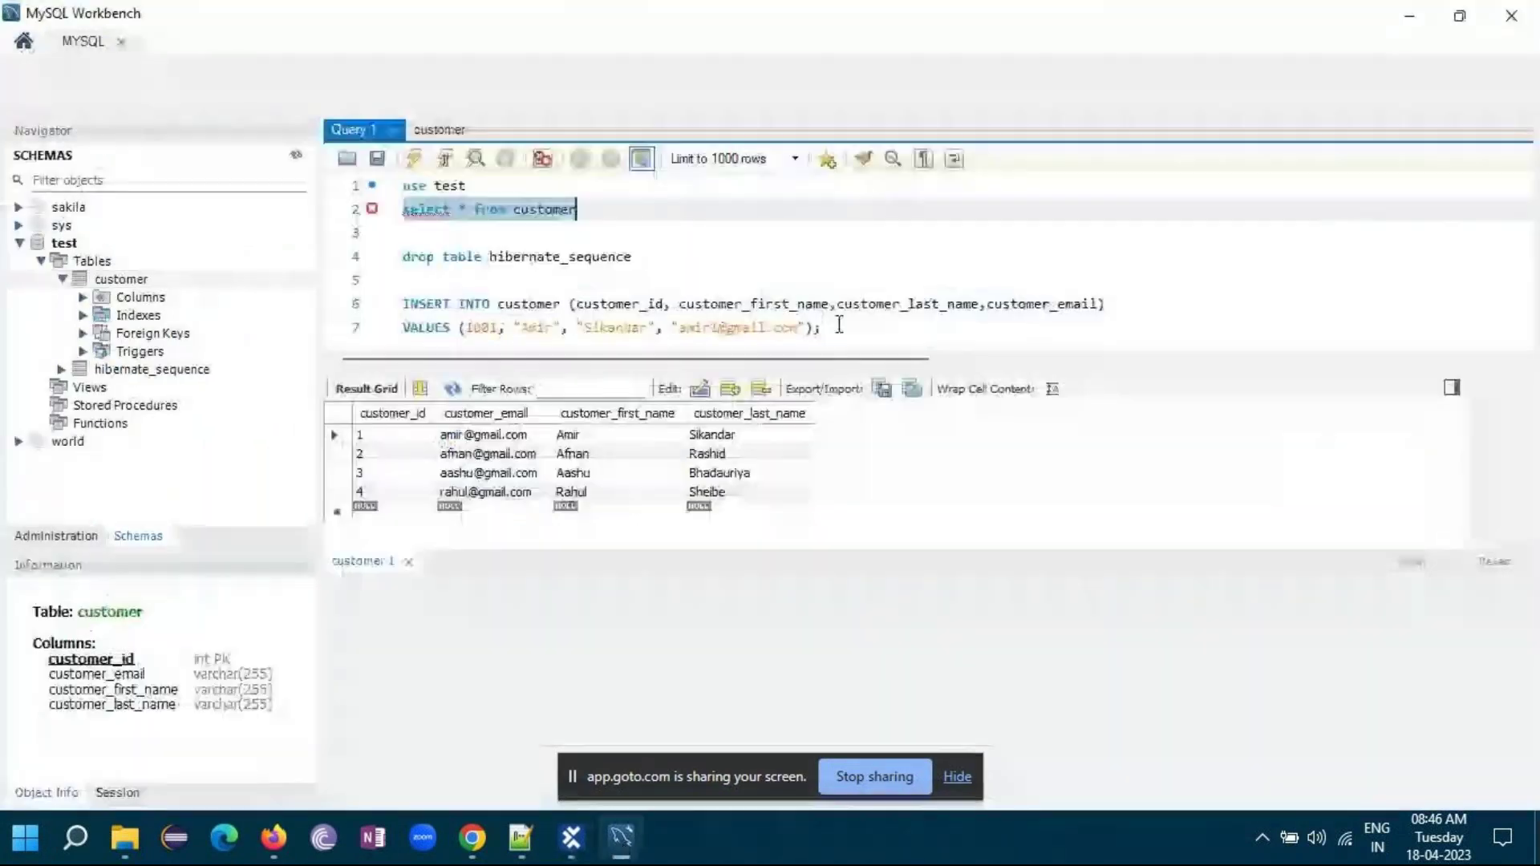
left_click(565, 433)
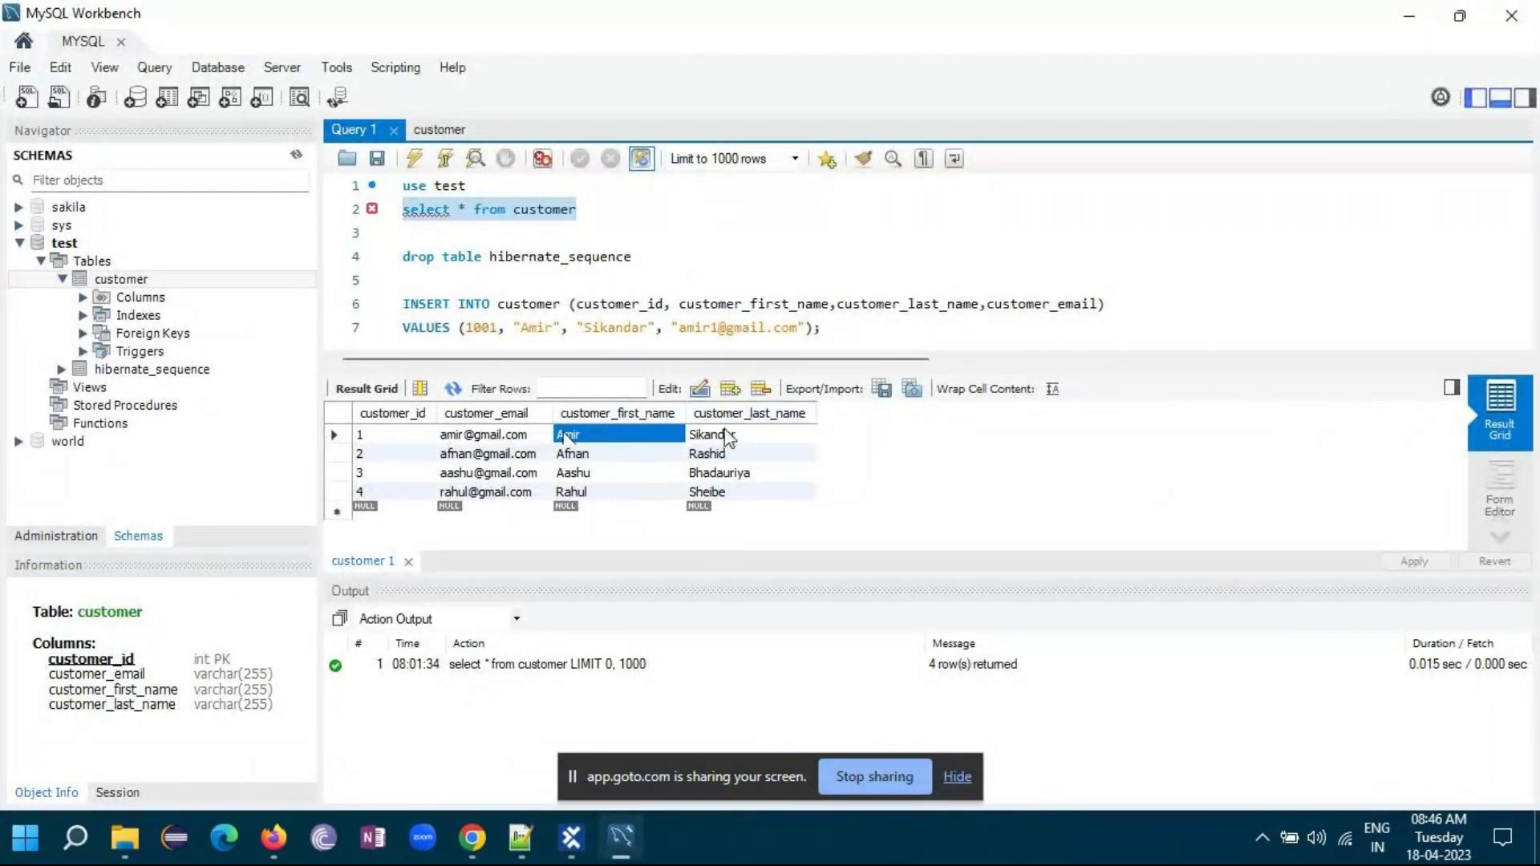
left_click(462, 434)
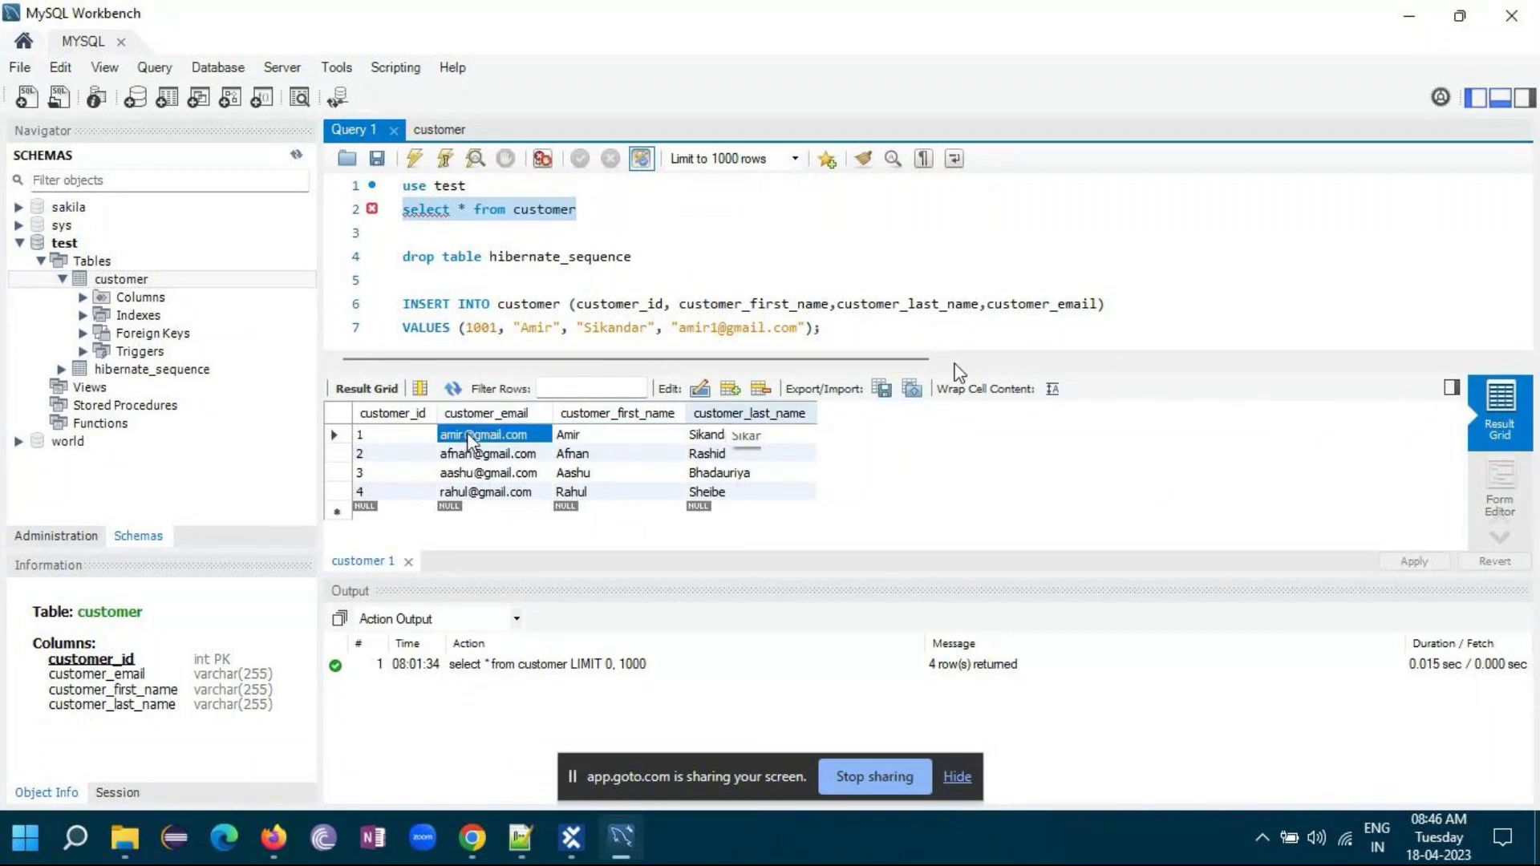
key("alt+Tab")
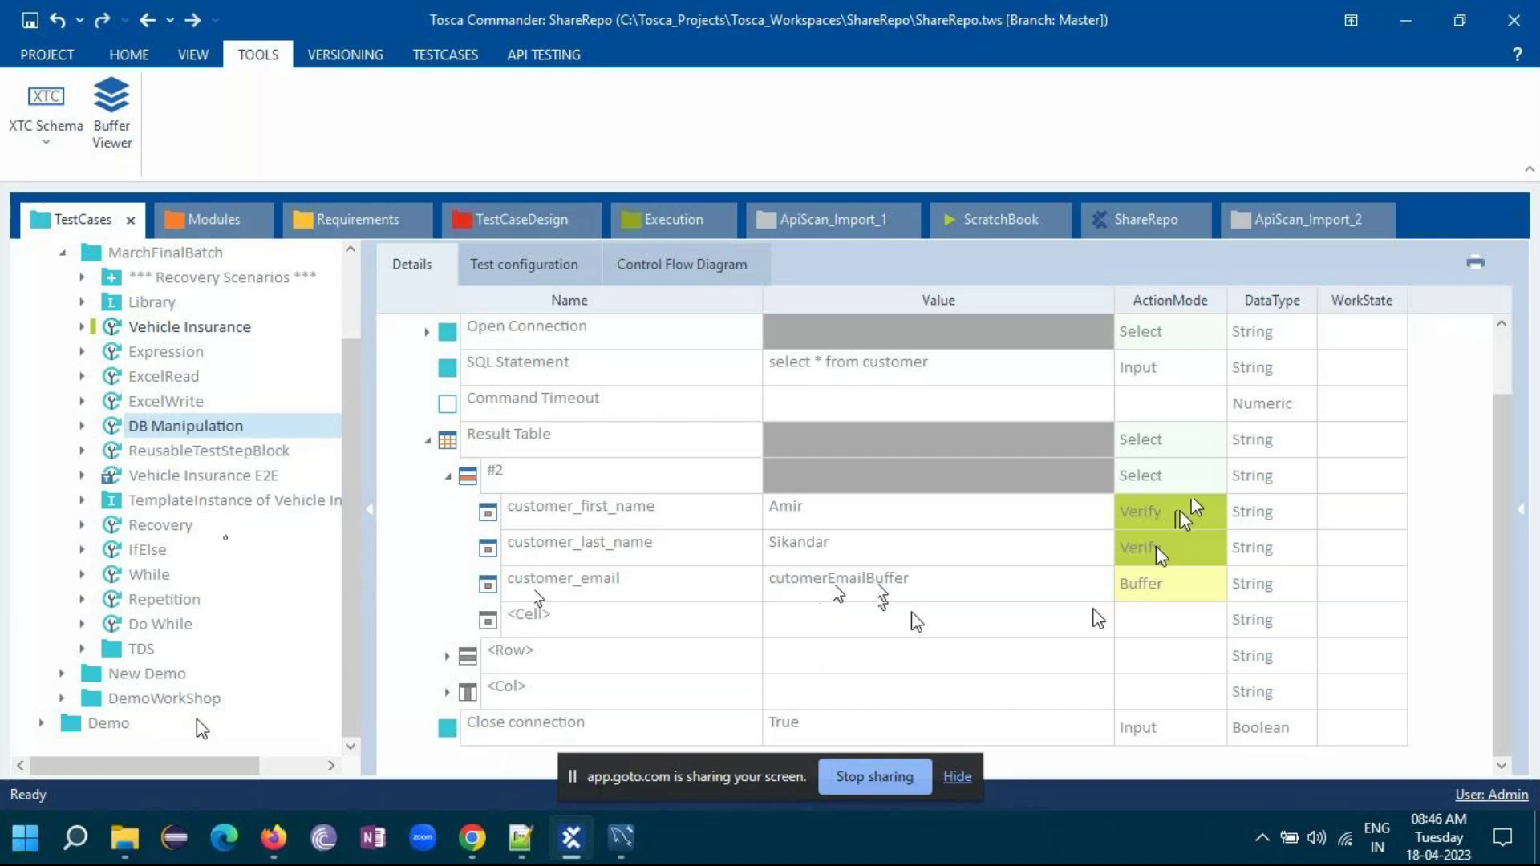
- Look through the Recovery, IfElse and While test cases, expanding the If statement to show its Condition, Then and Else parts
left_click(112, 529)
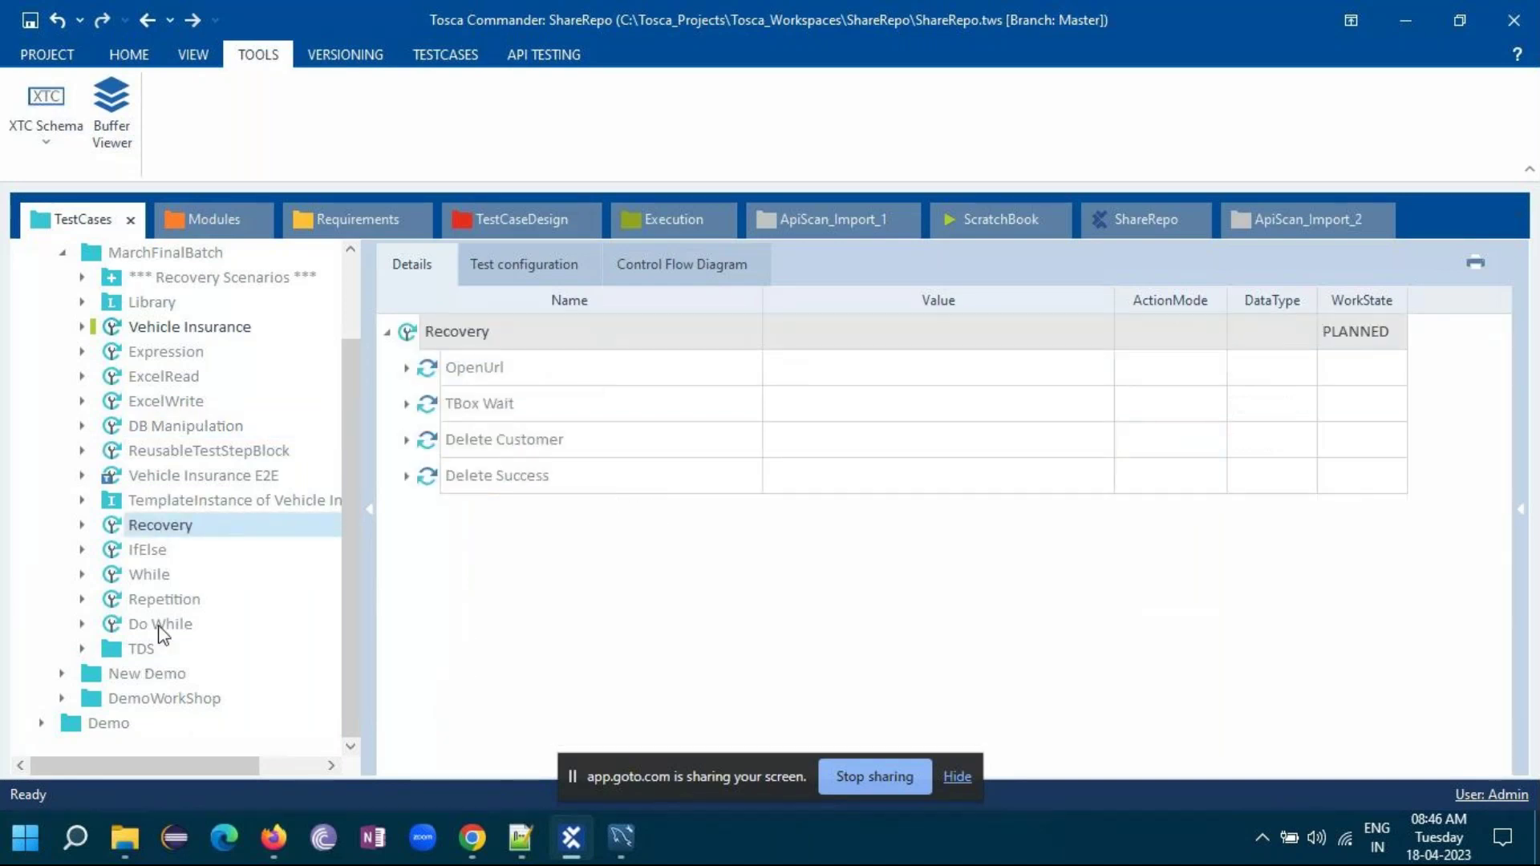
left_click(152, 553)
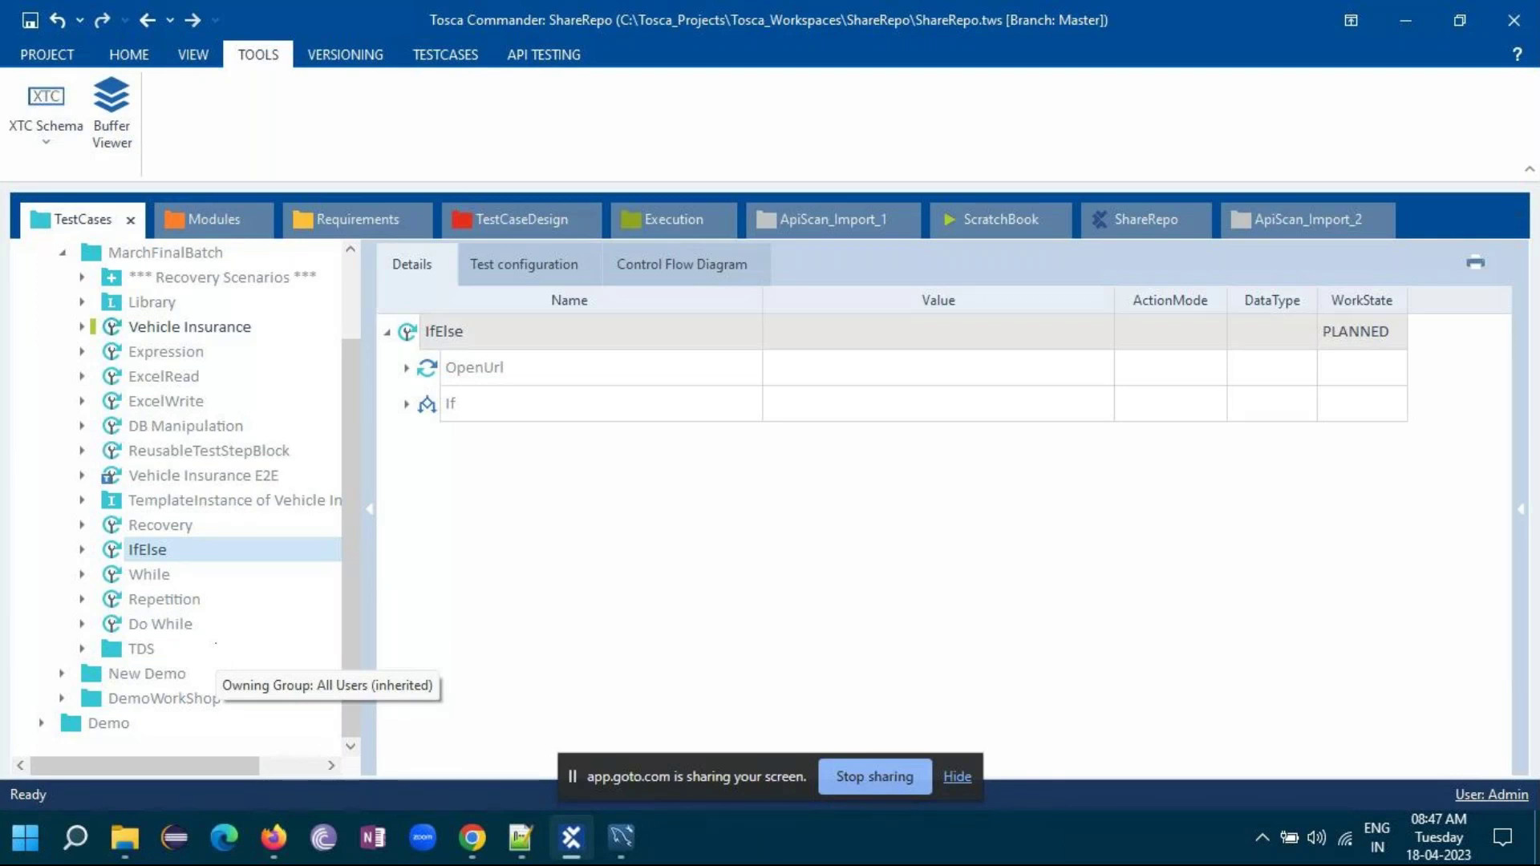
left_click(156, 574)
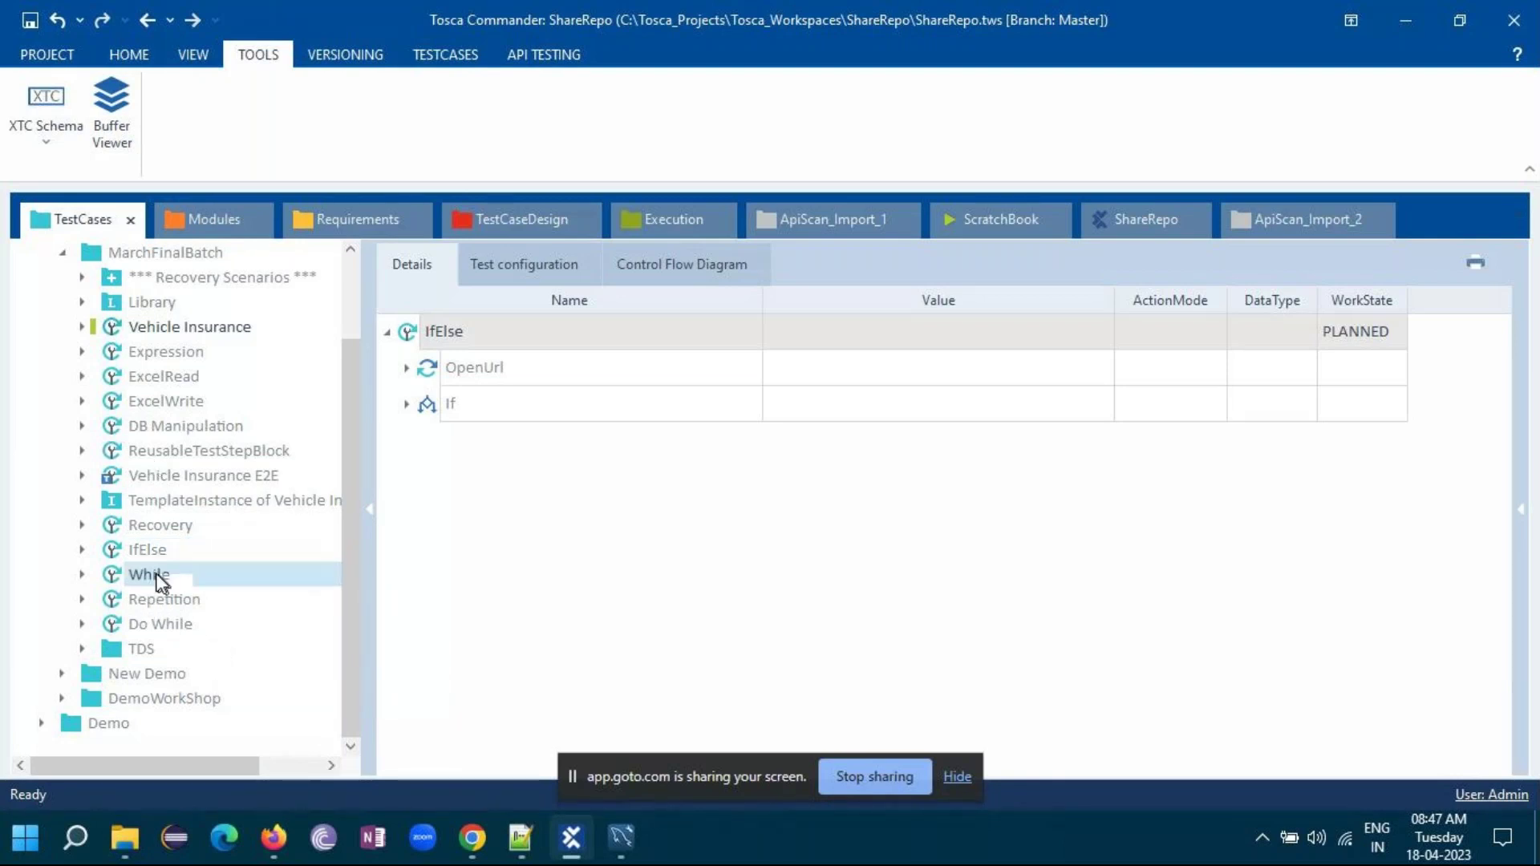
left_click(156, 550)
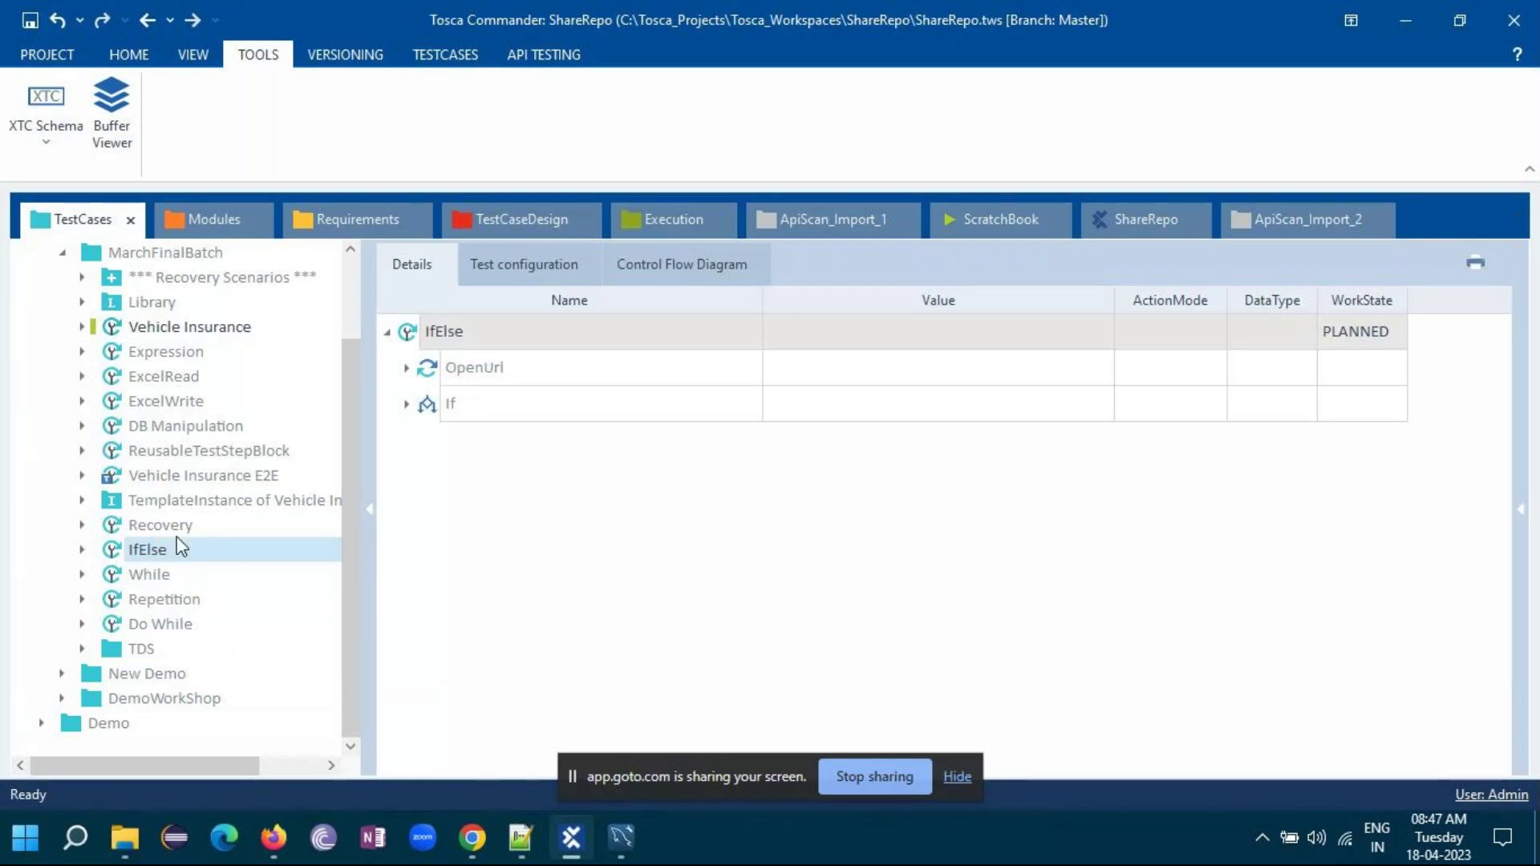
left_click(407, 404)
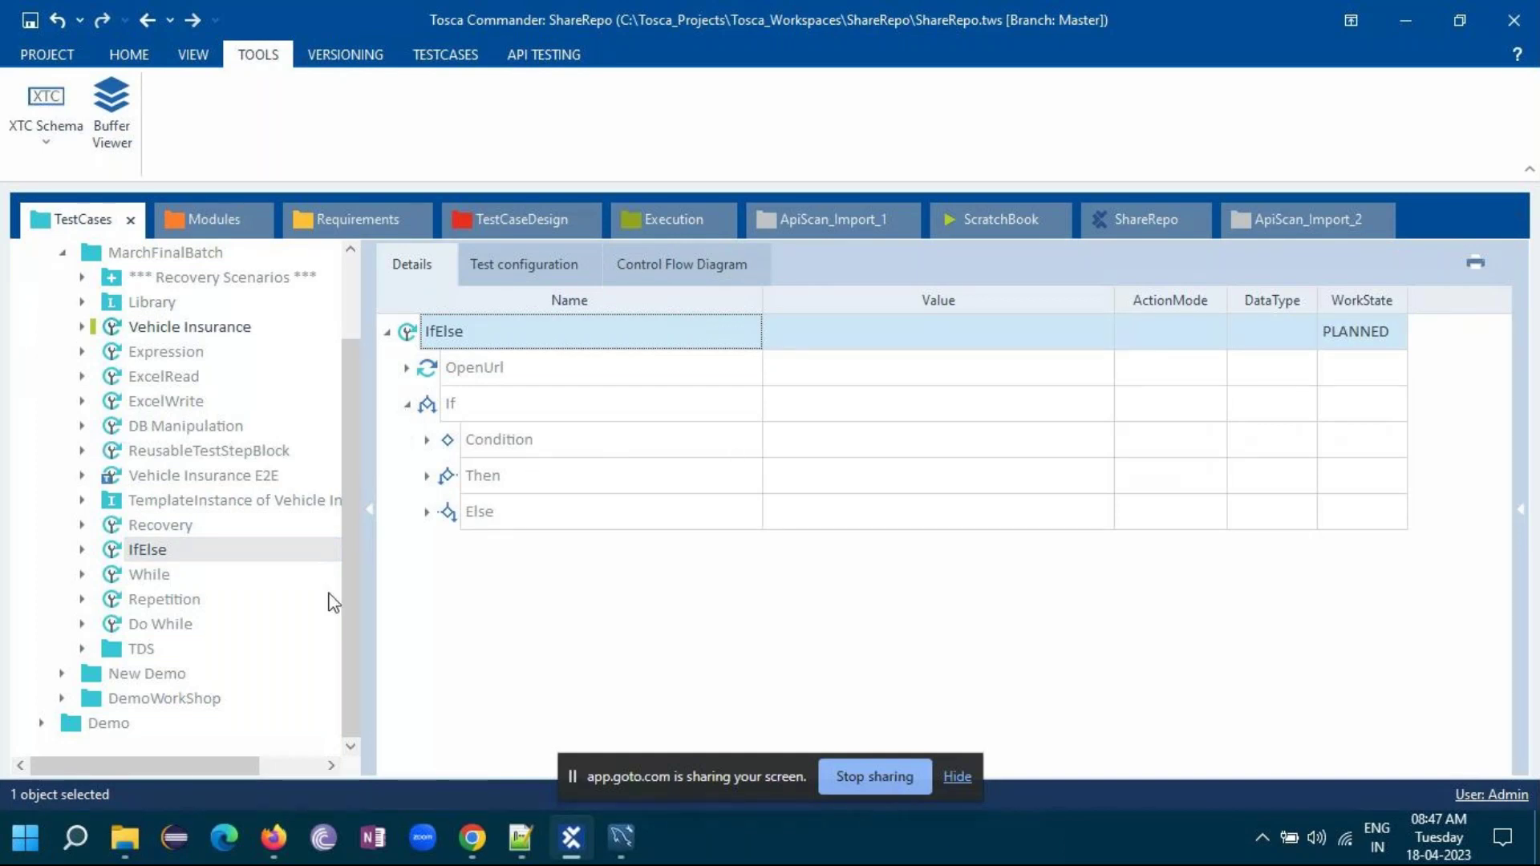
left_click(150, 576)
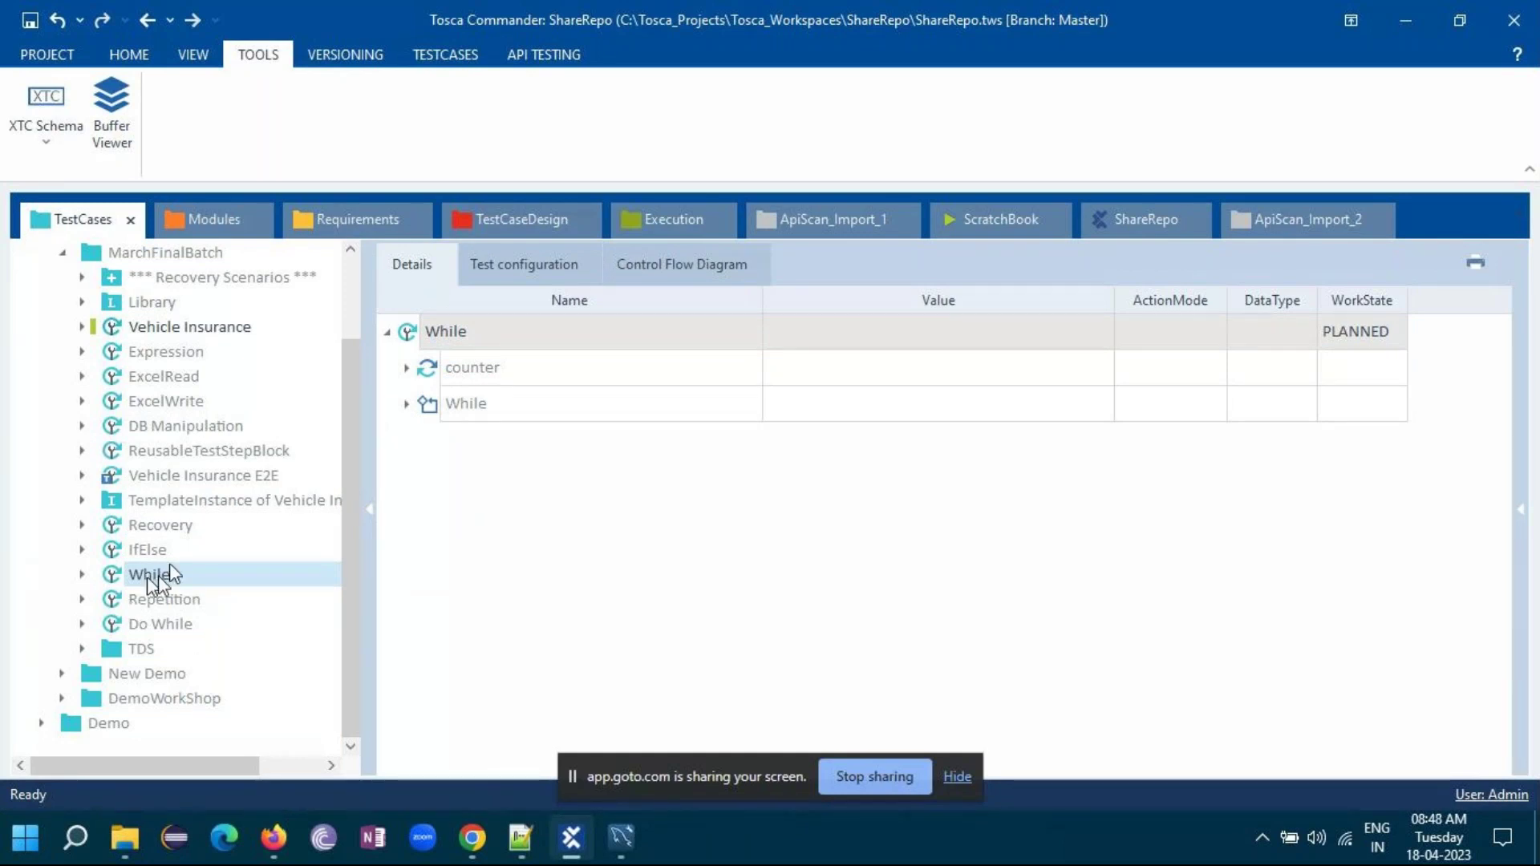
- Open the Launch folder of the Repetition test case, set its Repetition property to 4 and hide the properties
left_click(161, 602)
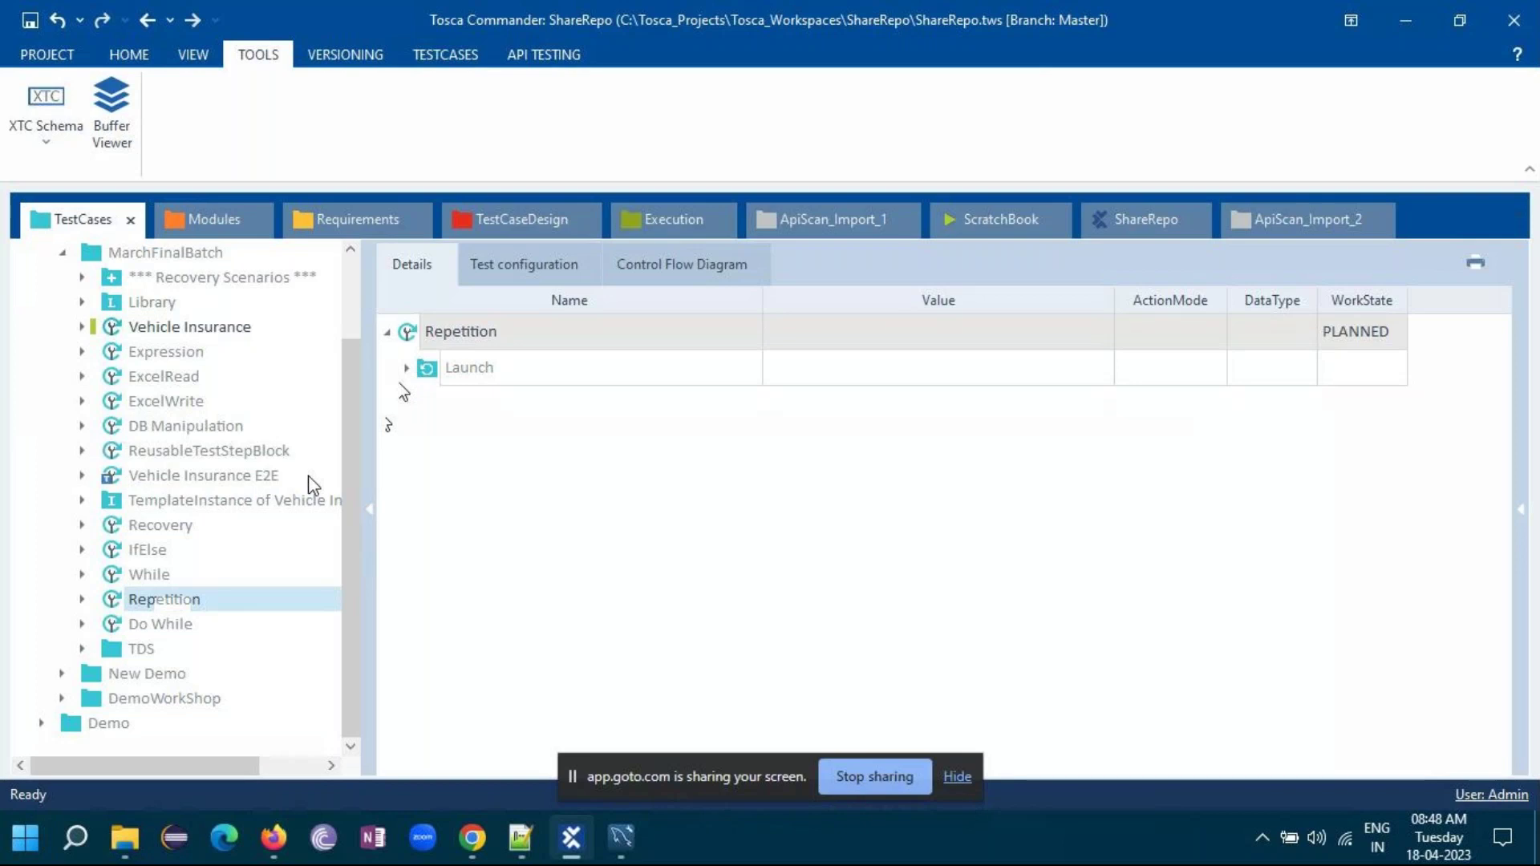
left_click(82, 599)
left_click(173, 625)
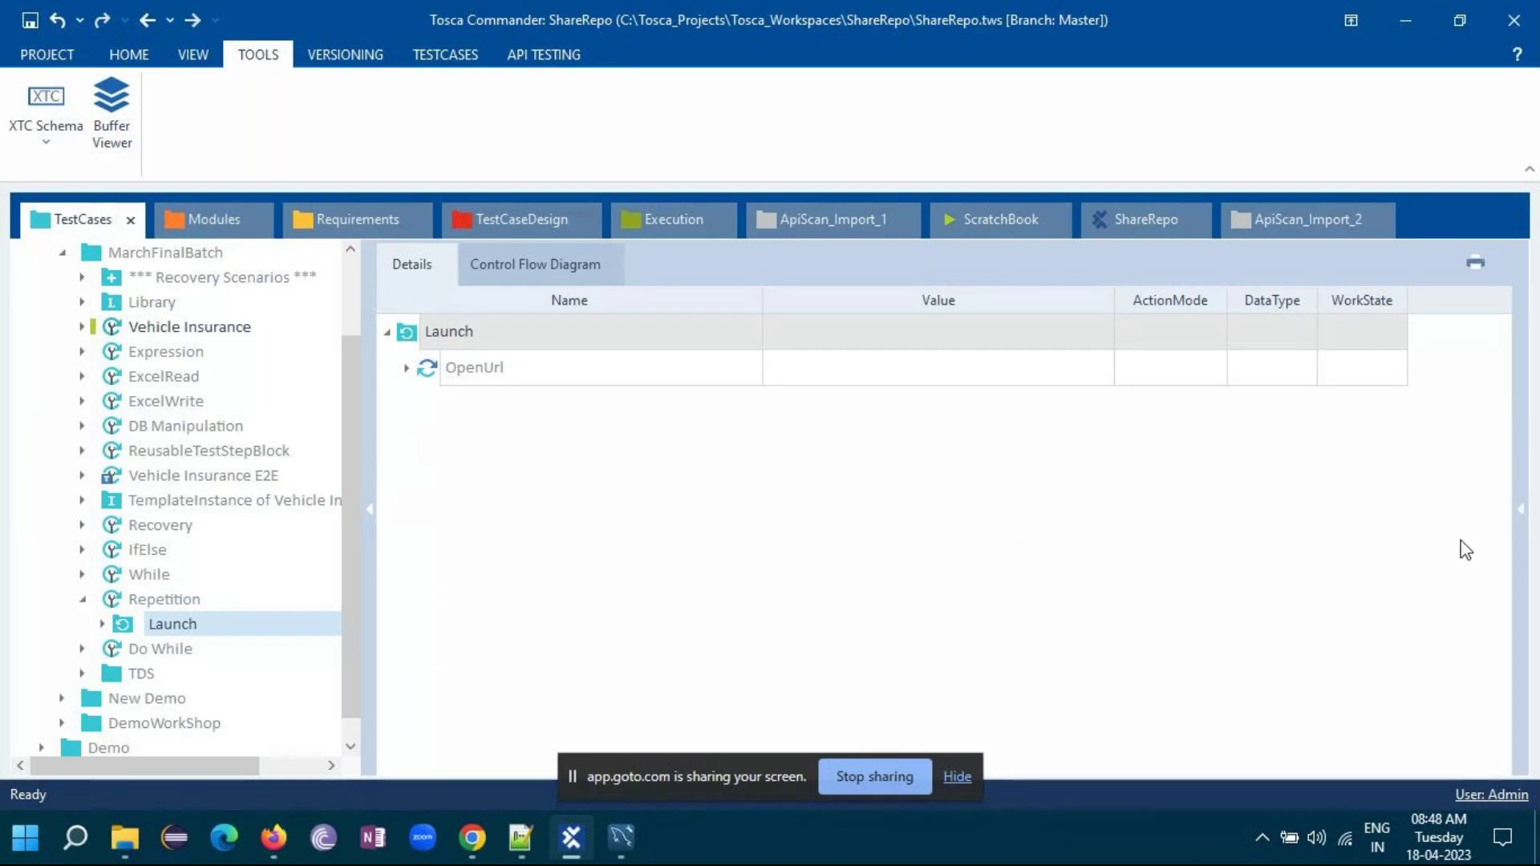
left_click(1519, 517)
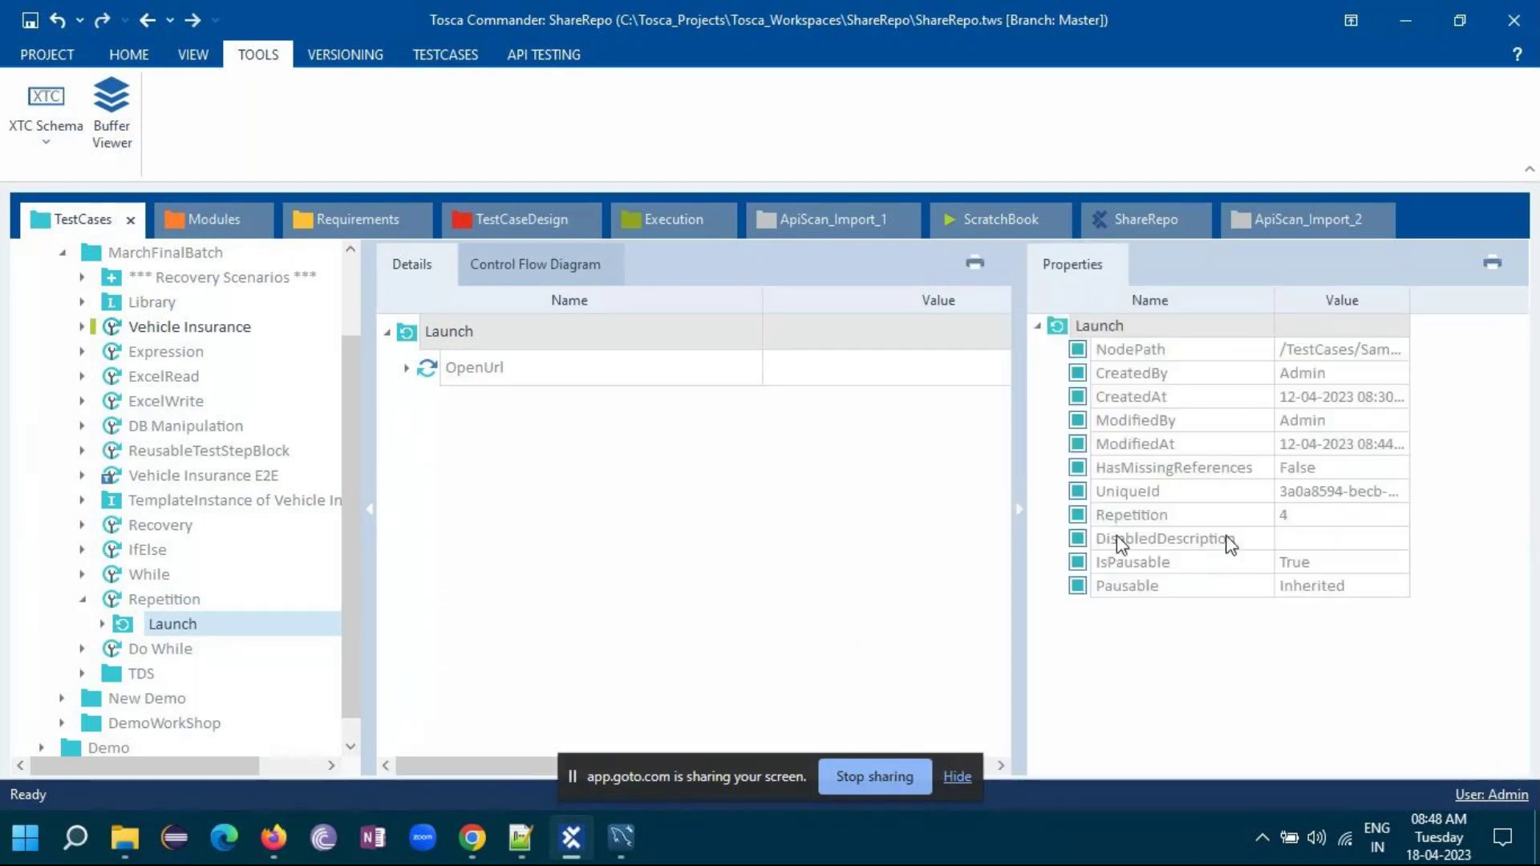
left_click(1283, 515)
key("BackSpace")
type("4")
left_click(1026, 515)
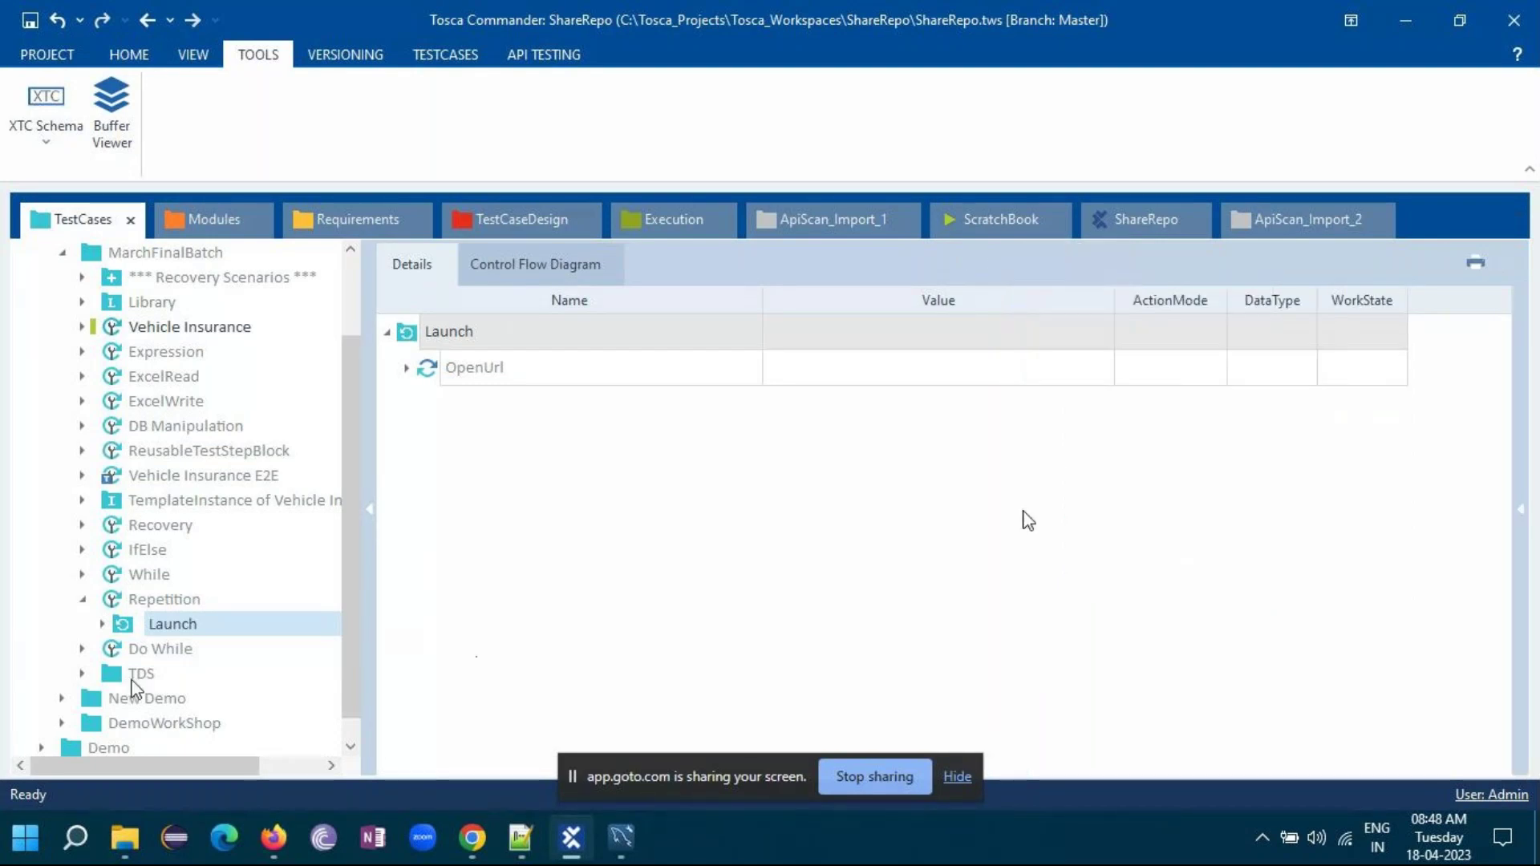
- Look at the contents of the Do While test case and expand the TDS folder to list its test cases
scroll(295, 598, "down", 1)
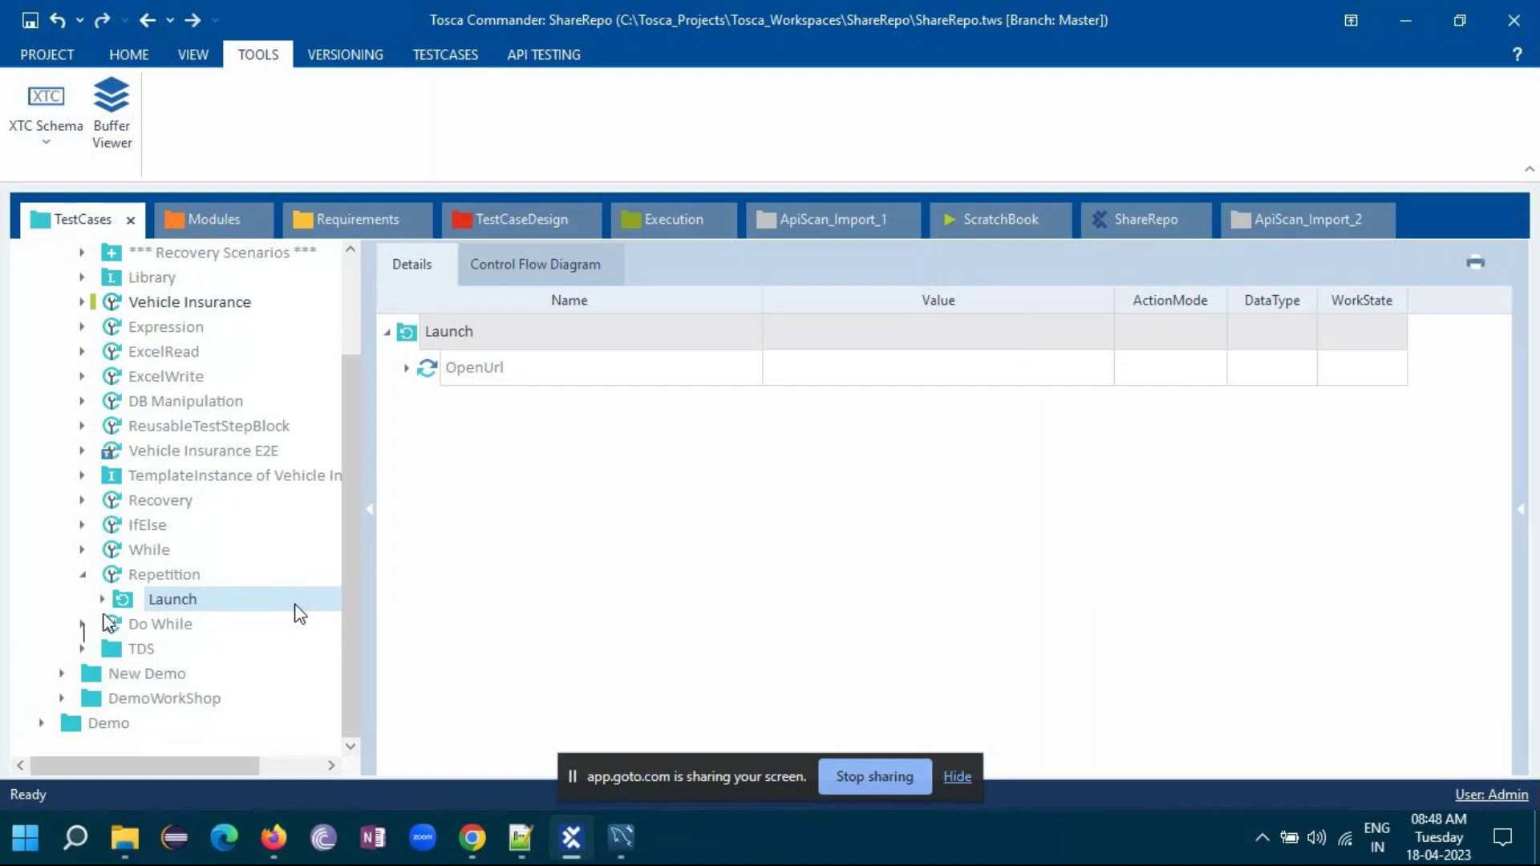
left_click(82, 625)
scroll(83, 633, "down", 2)
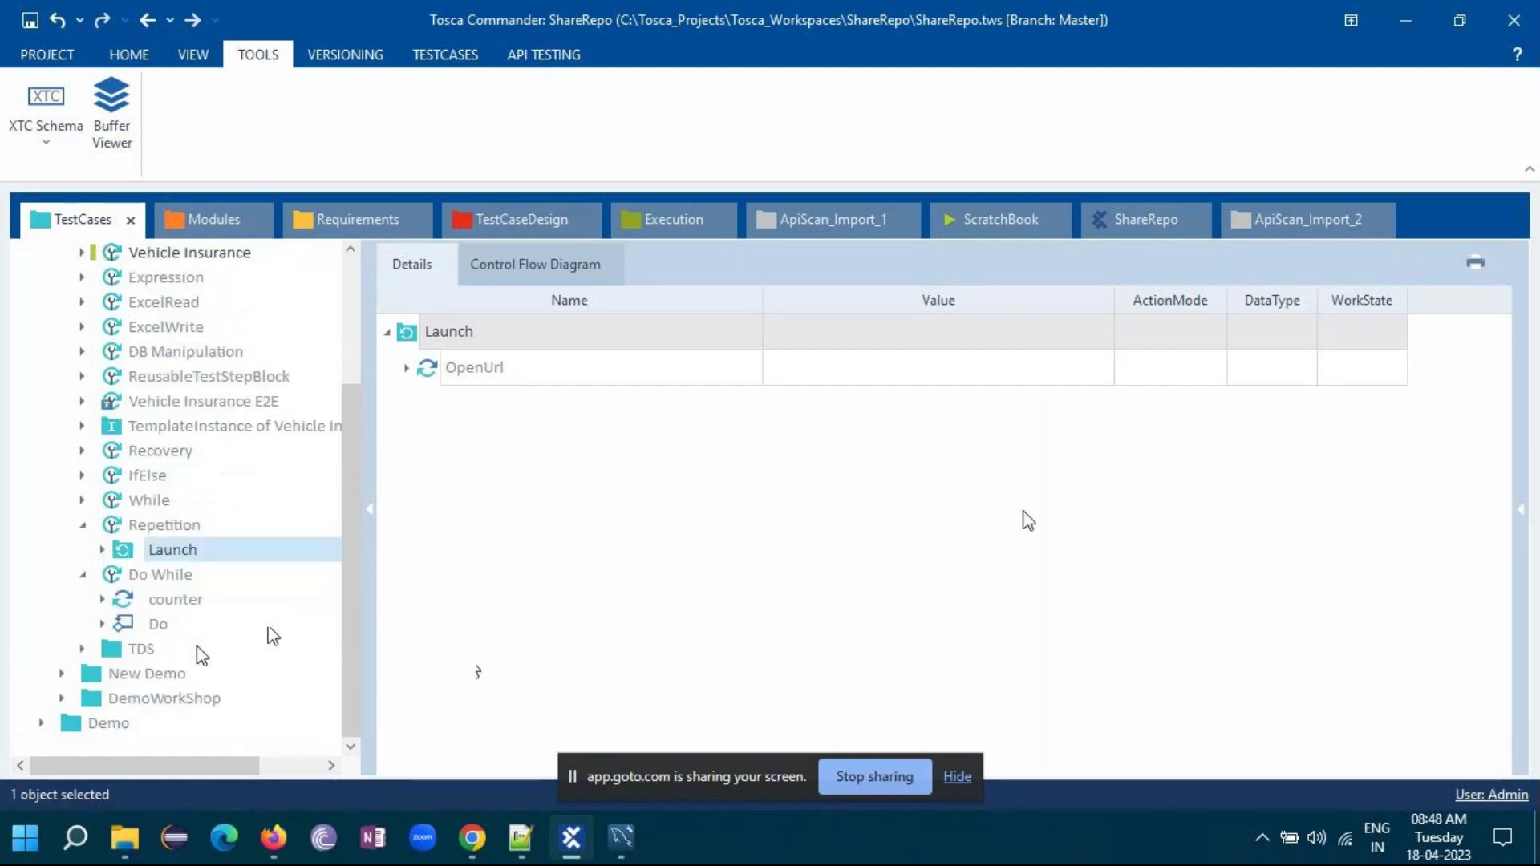
left_click(140, 649)
left_click(79, 526)
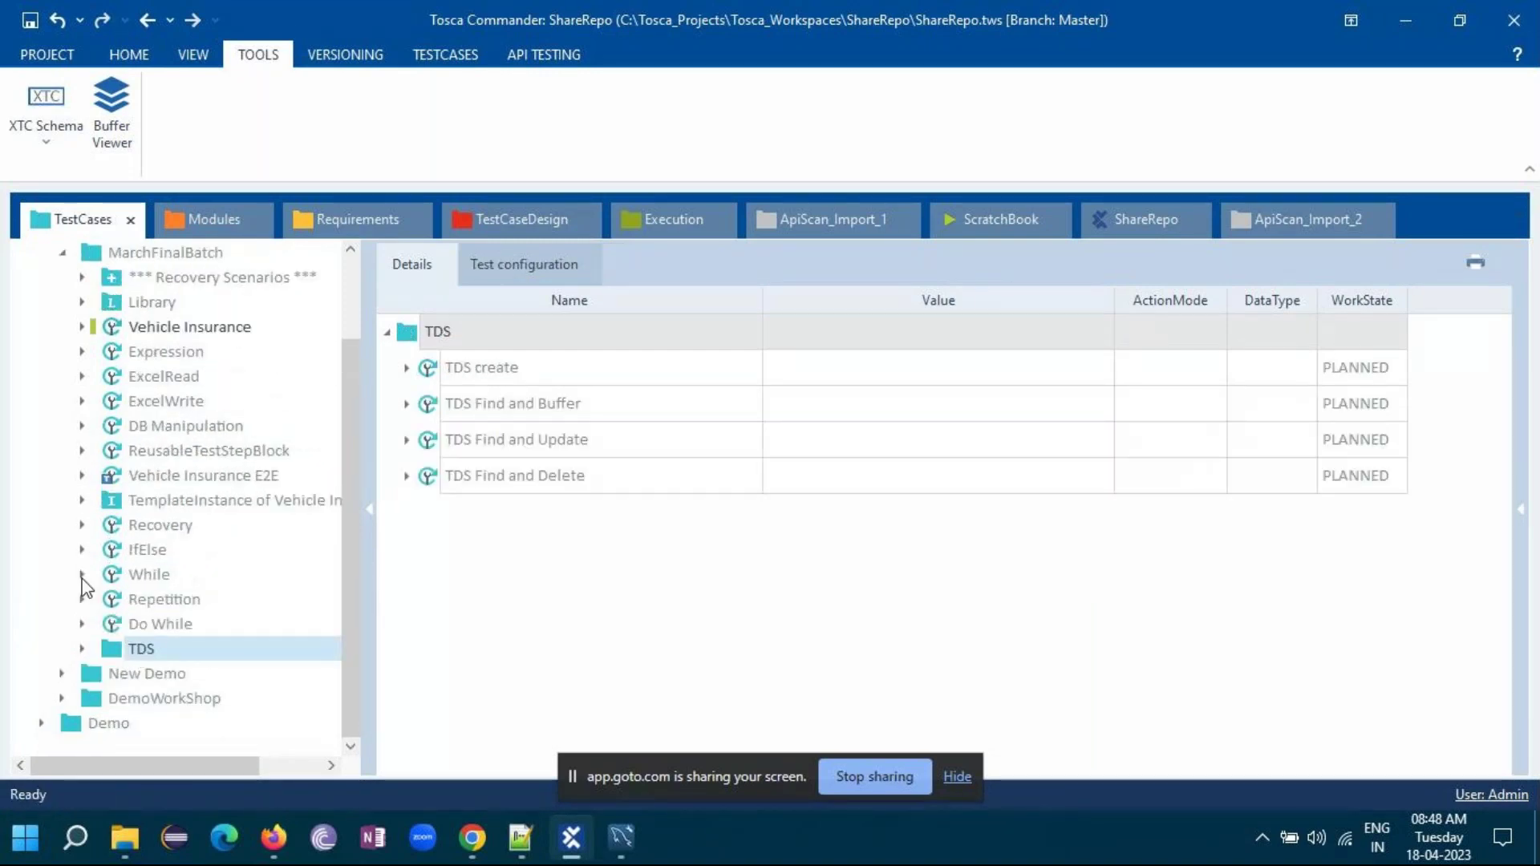
left_click(83, 648)
scroll(263, 637, "down", 4)
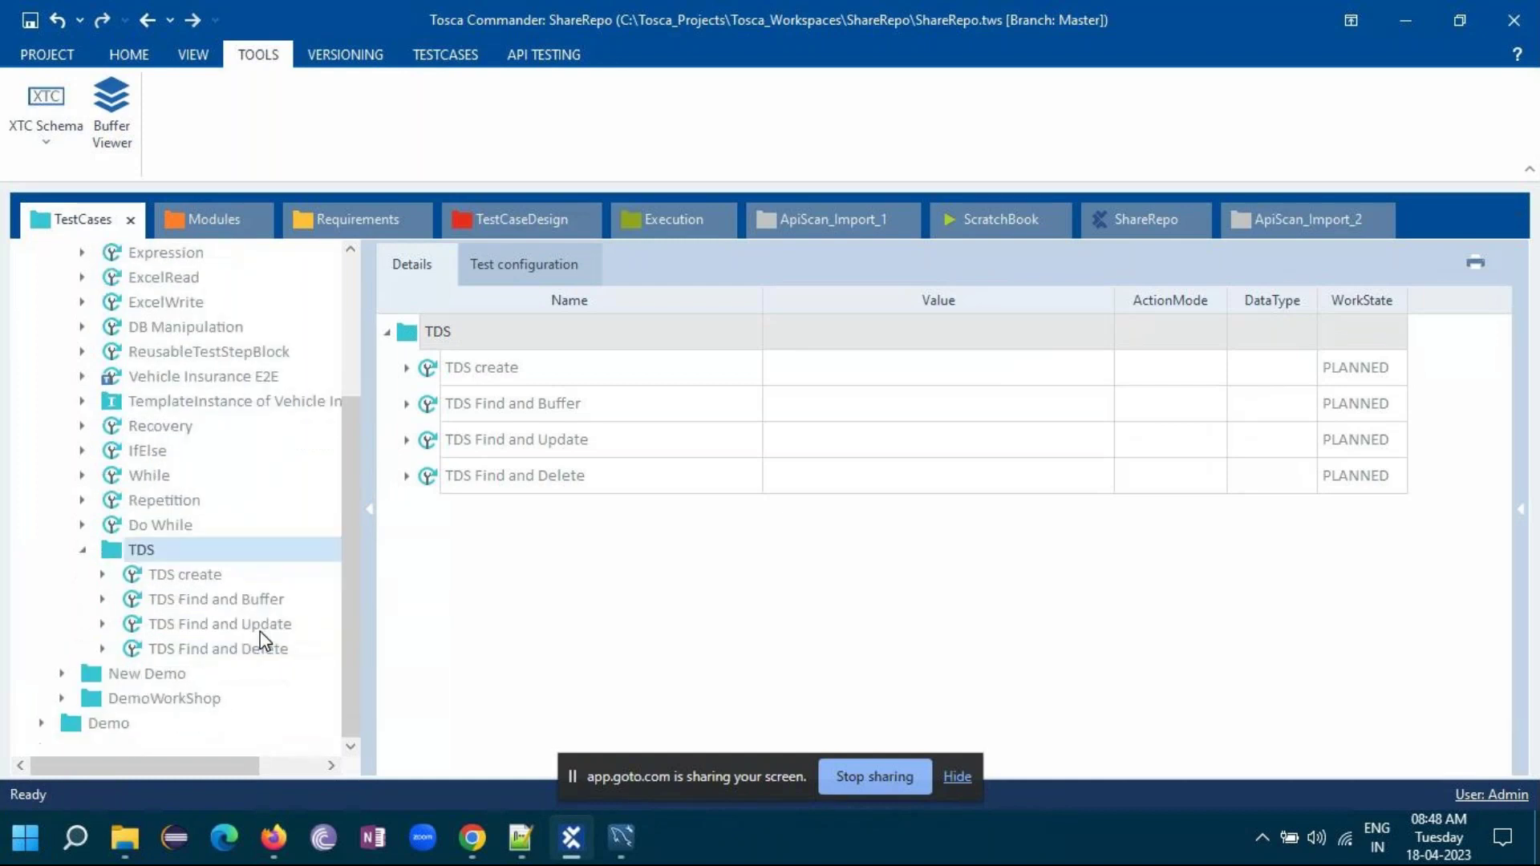
- Open the TDS create test case and expand its TestData - Create & provide new item step, including the Data structure
left_click(186, 576)
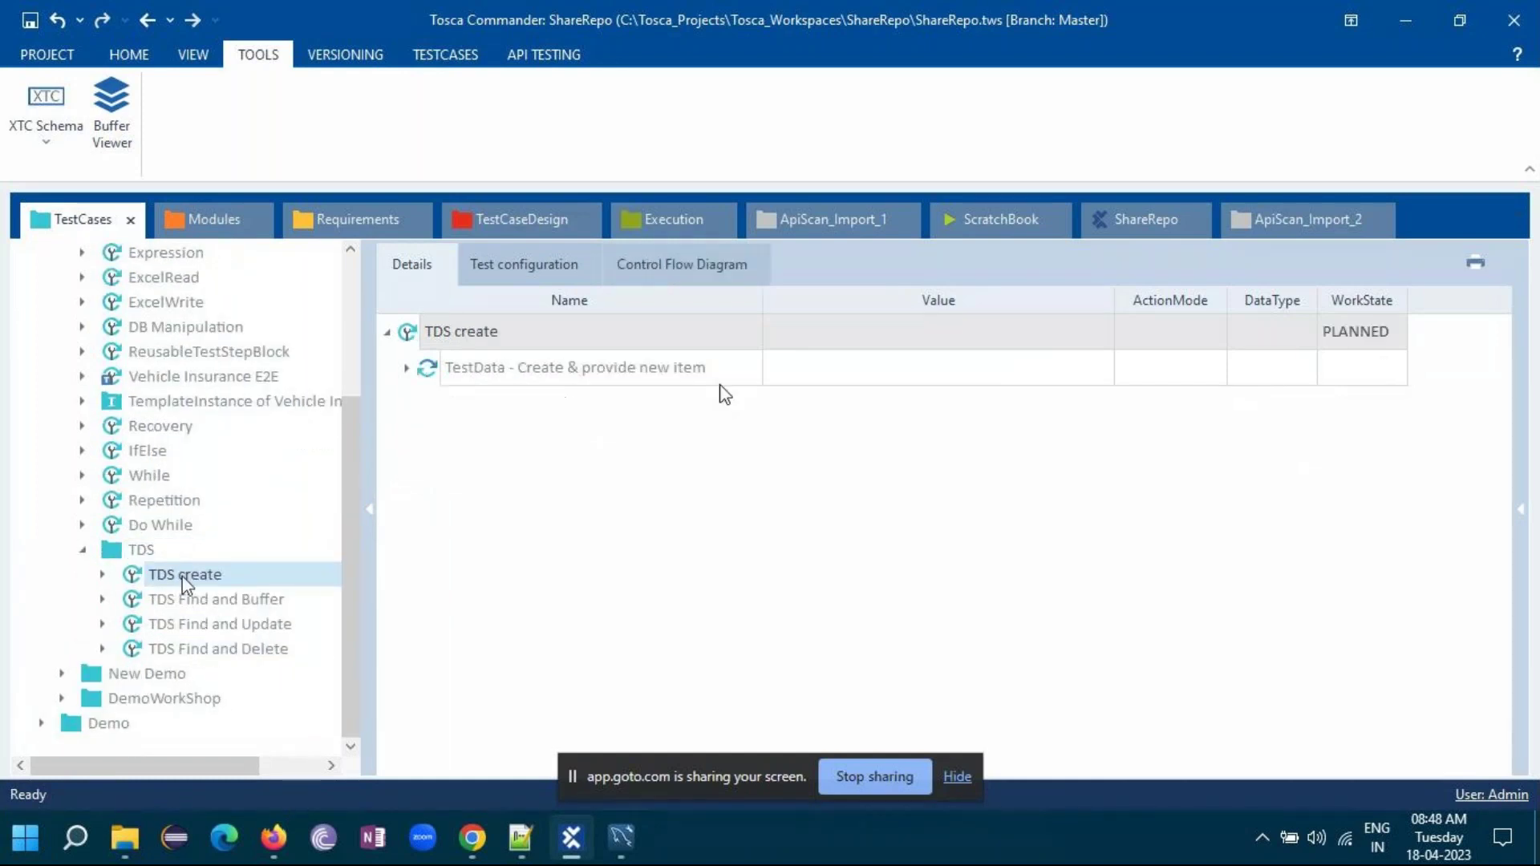
left_click(408, 369)
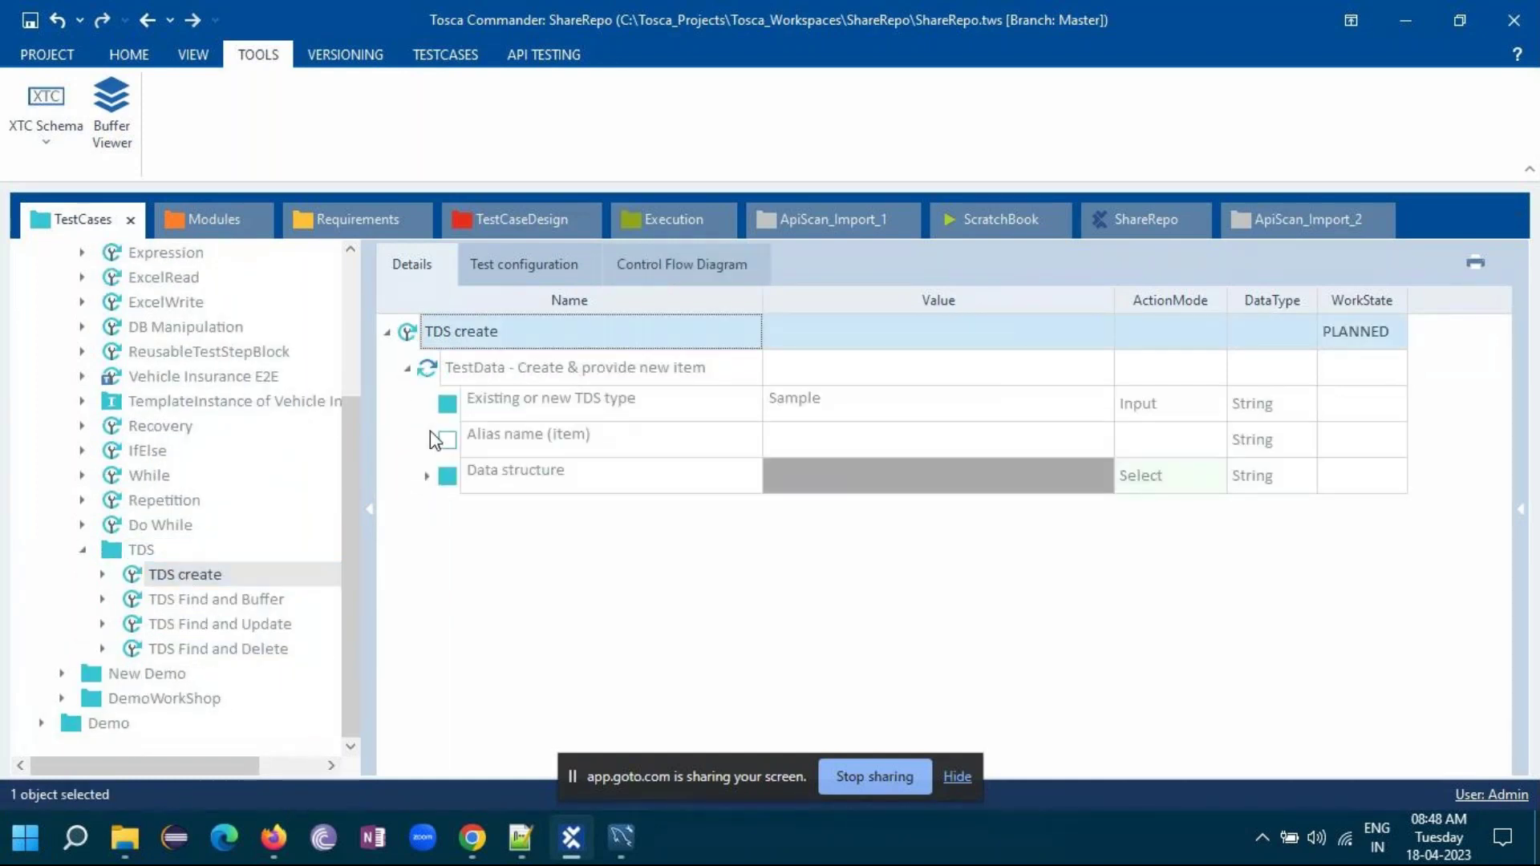
left_click(427, 477)
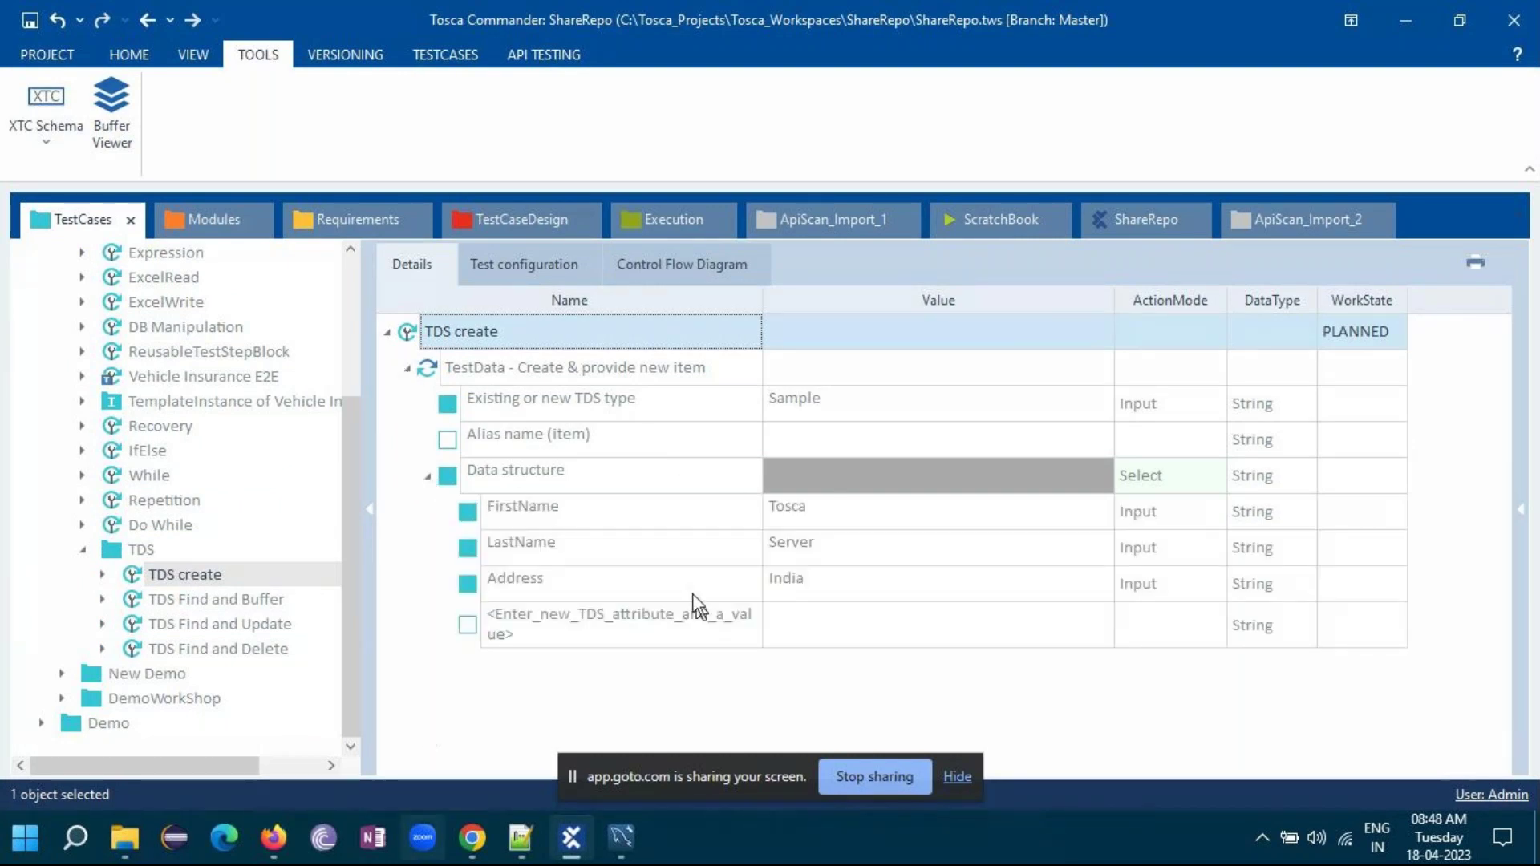
- Review the Sample type's items in Test Data Management in Firefox, comparing them with the TDS create test case in Tosca Commander
left_click(274, 838)
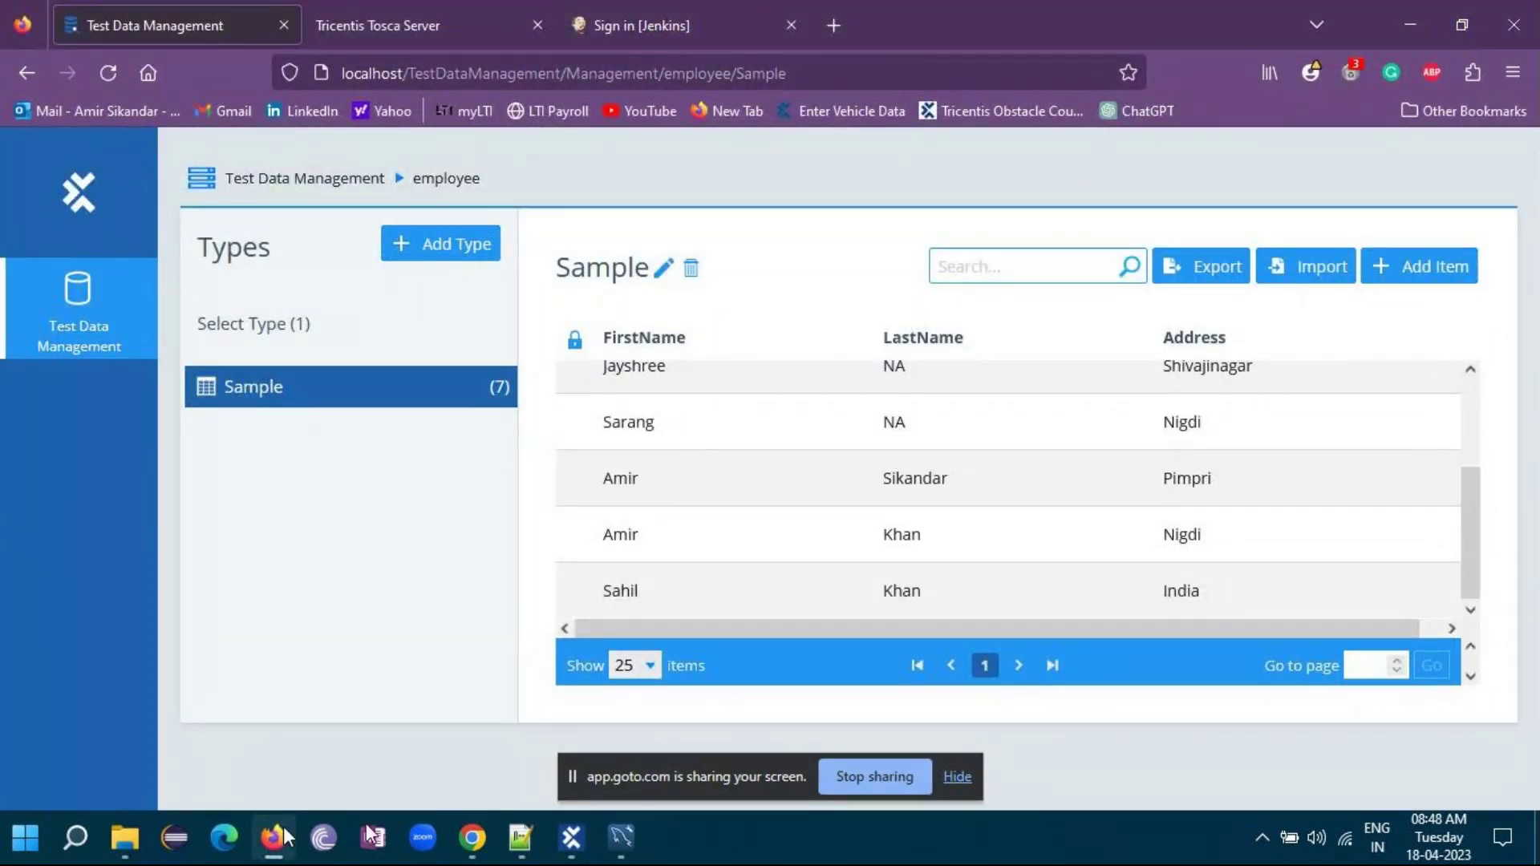
scroll(986, 560, "up", 3)
scroll(987, 560, "down", 3)
left_click(274, 840)
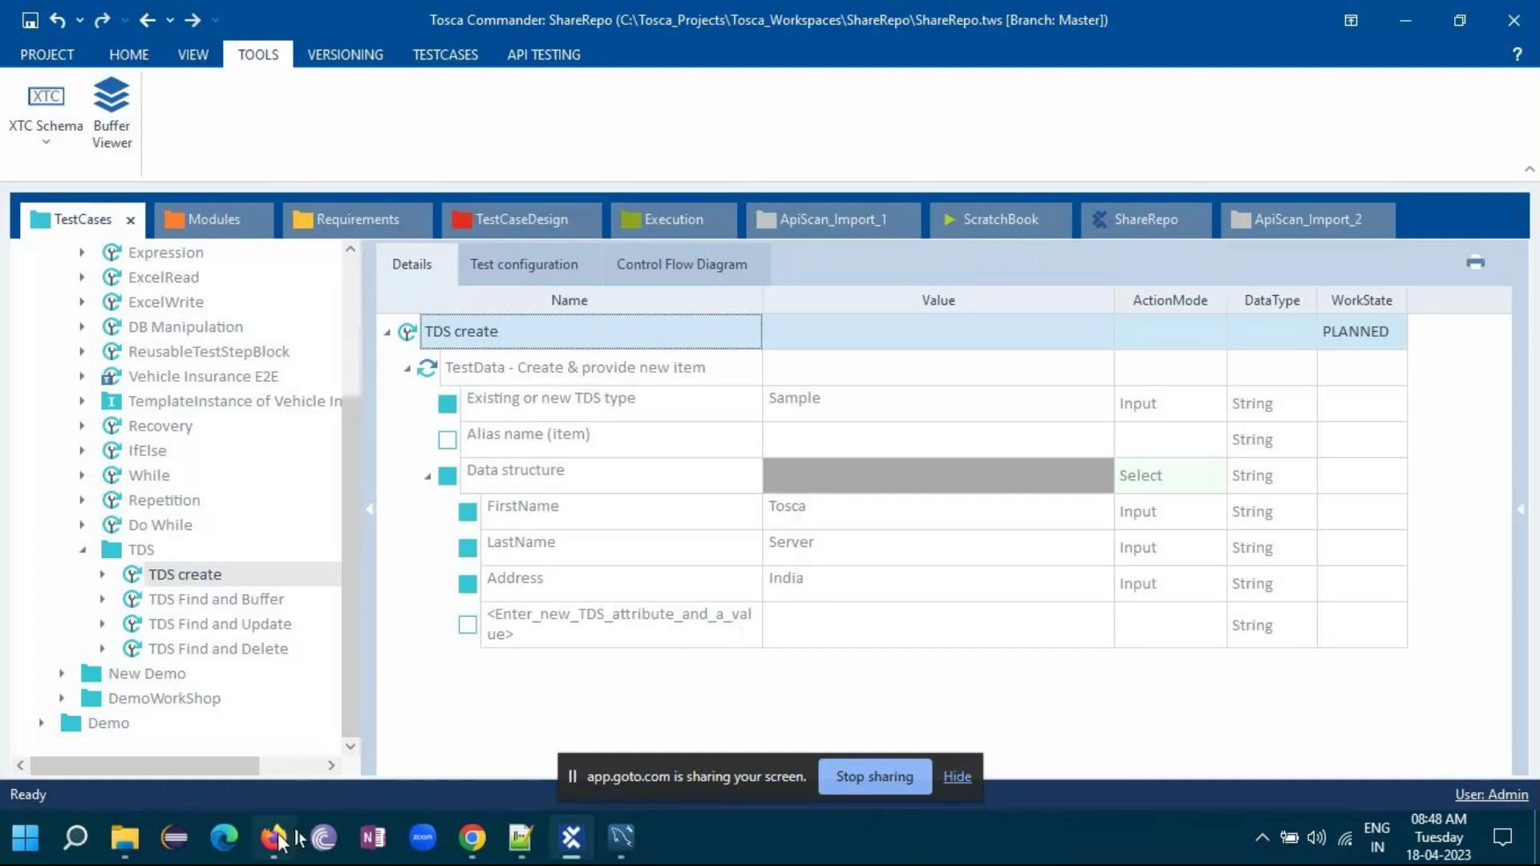
left_click(277, 839)
scroll(1023, 489, "up", 2)
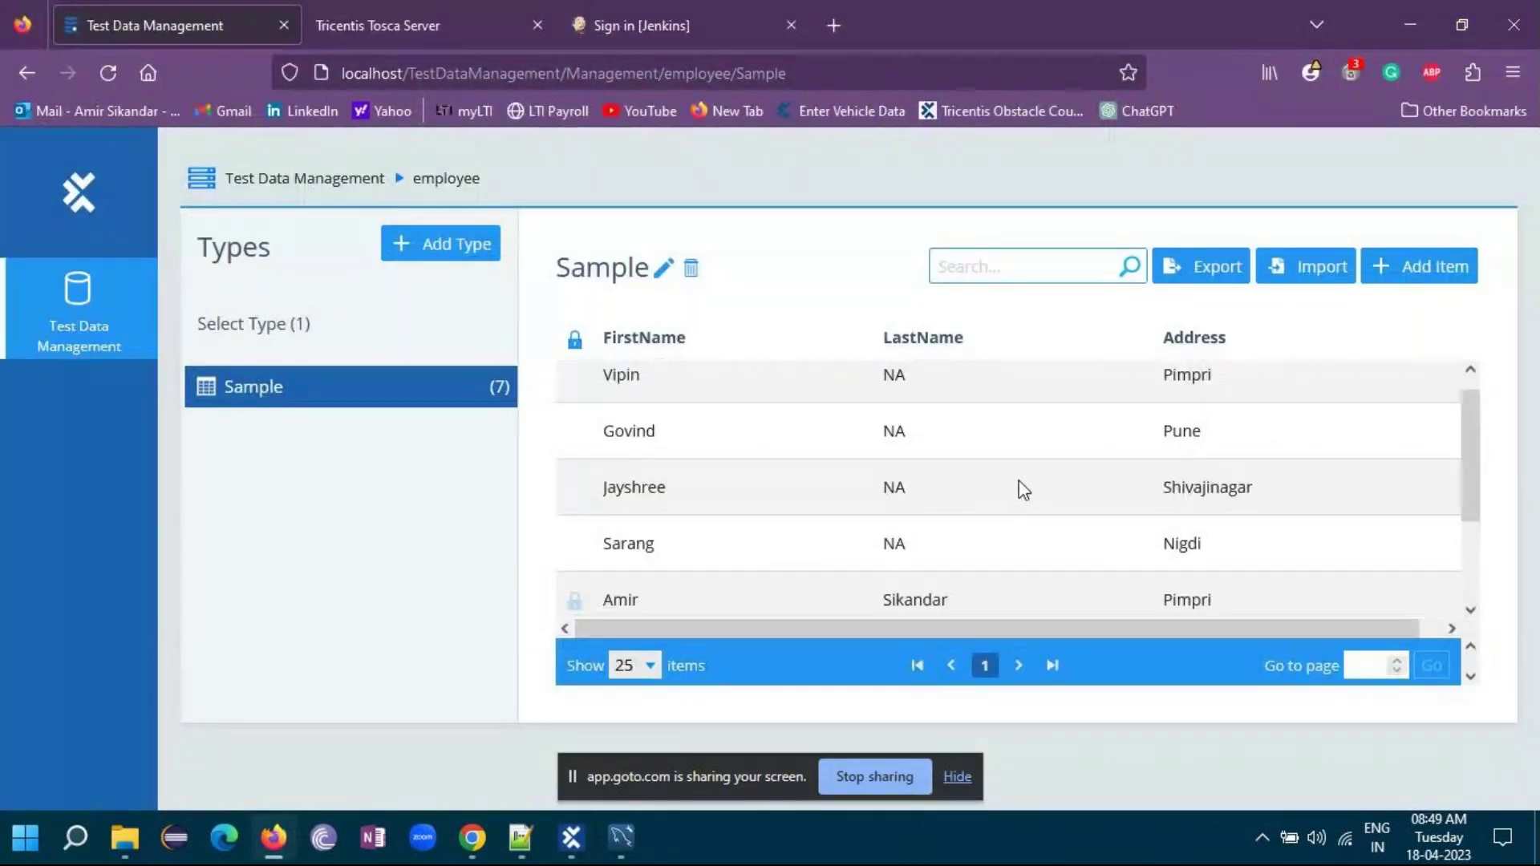
scroll(1023, 489, "up", 1)
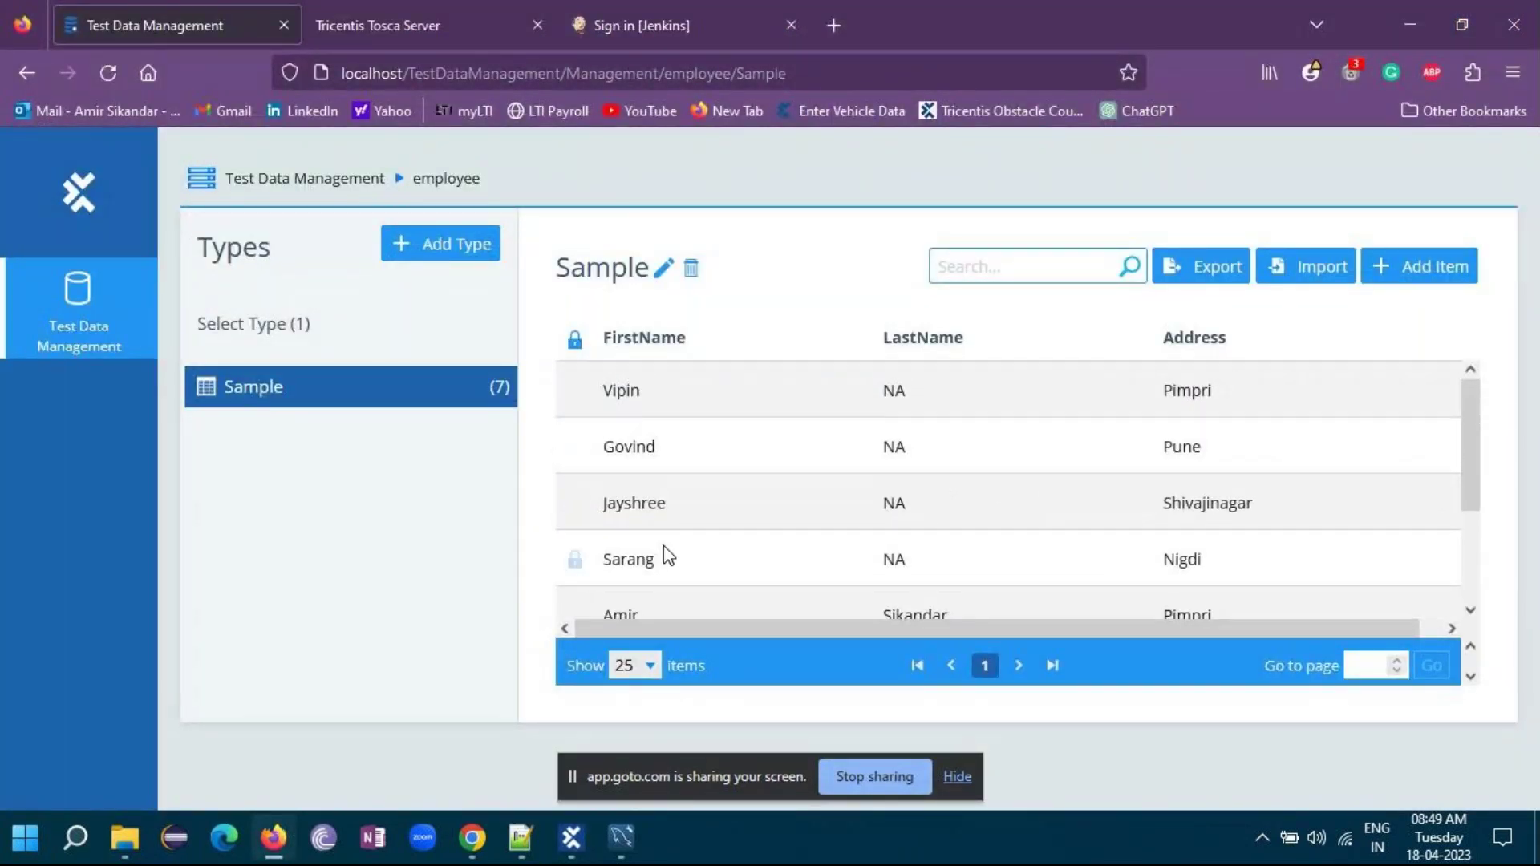
scroll(664, 552, "down", 3)
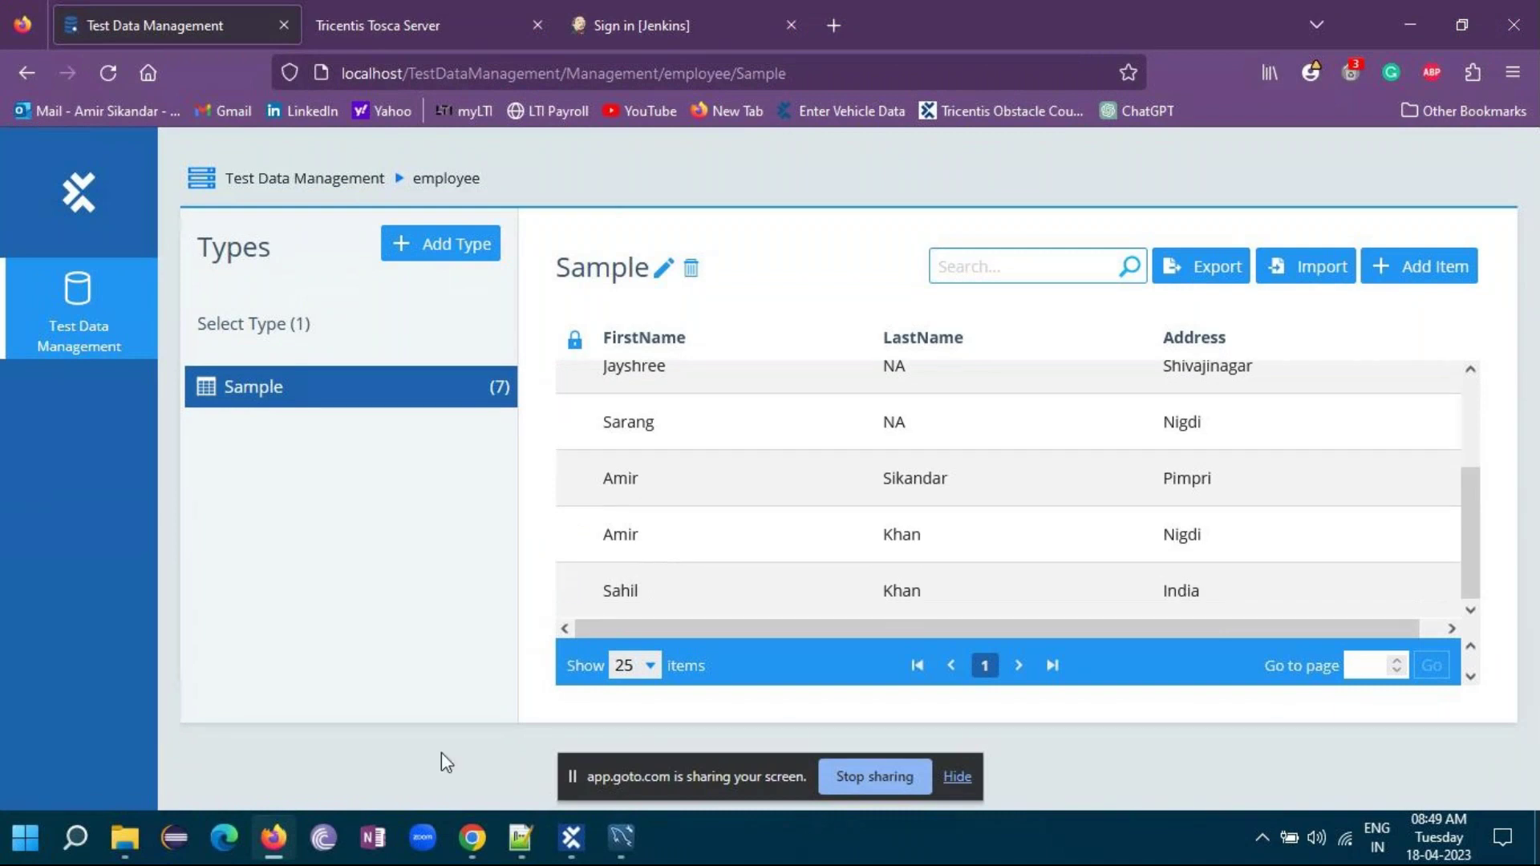
left_click(273, 838)
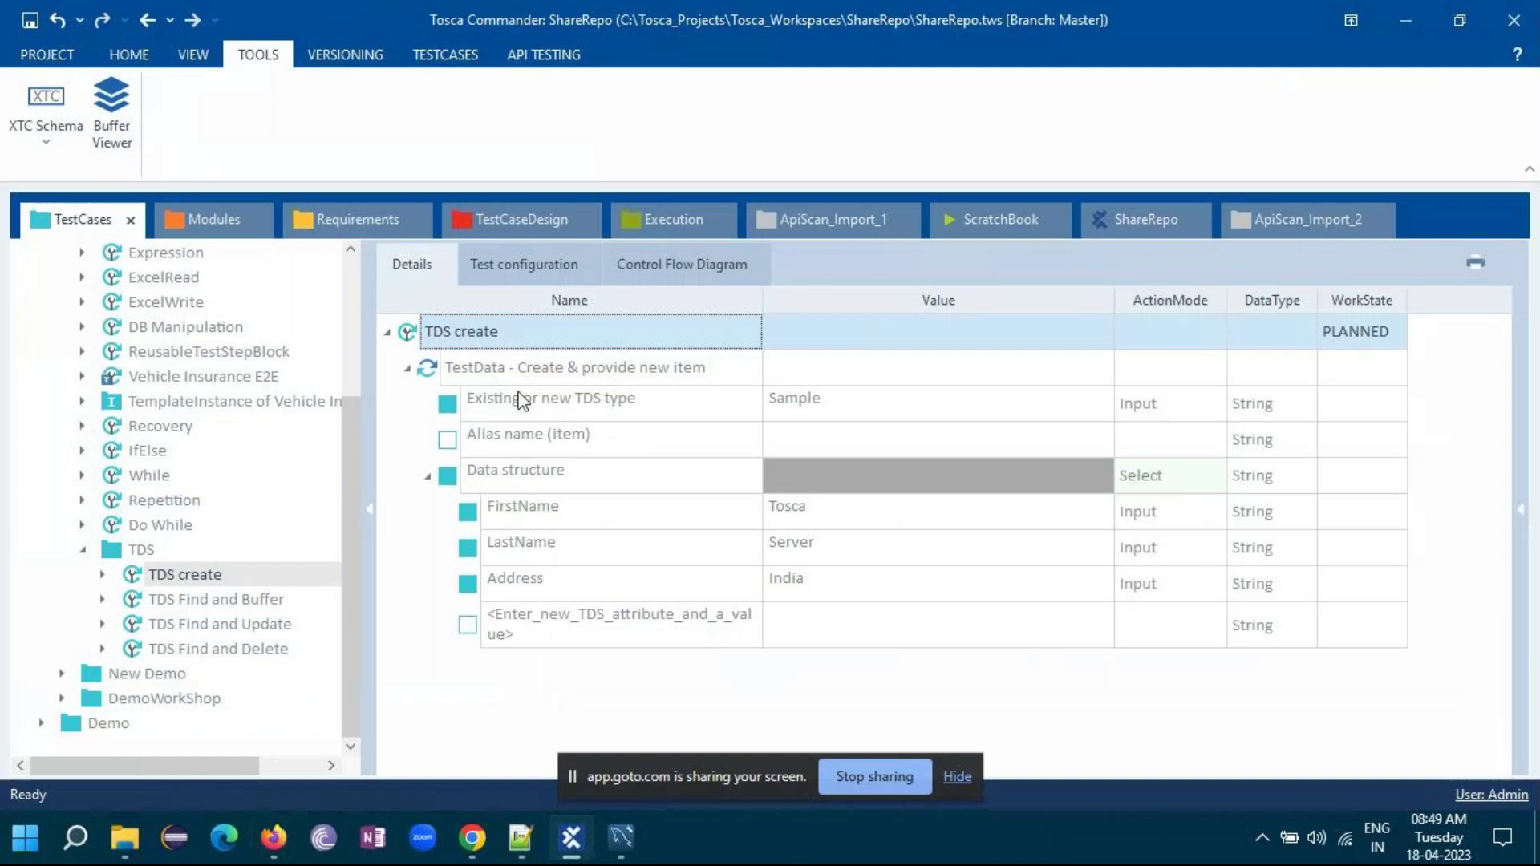
- Find the TestData - Create & provide new item module under Standard modules > Test Data Service and view its details
left_click(210, 219)
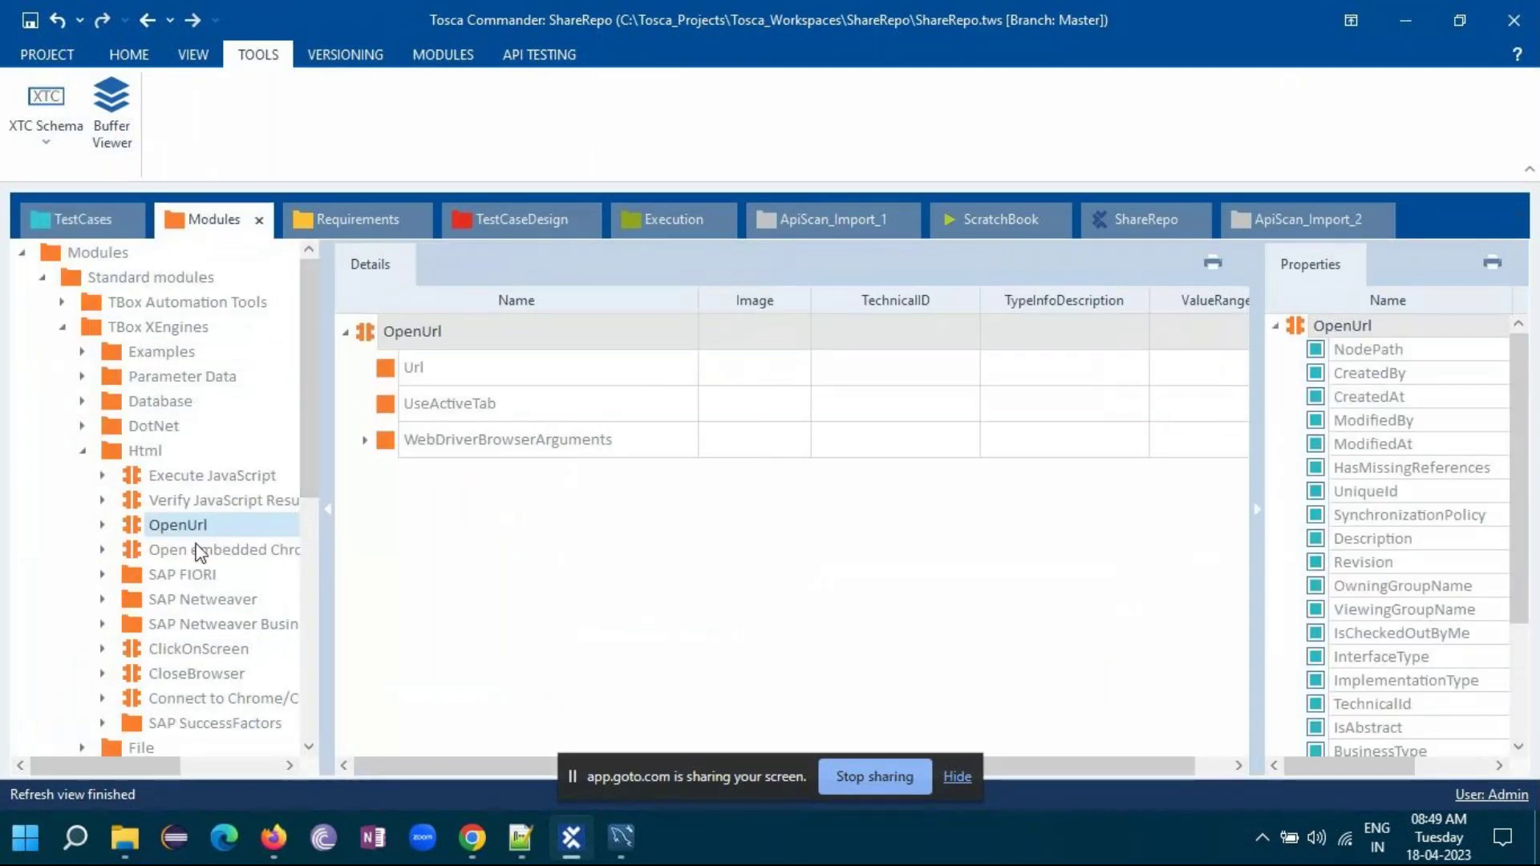
left_click(62, 303)
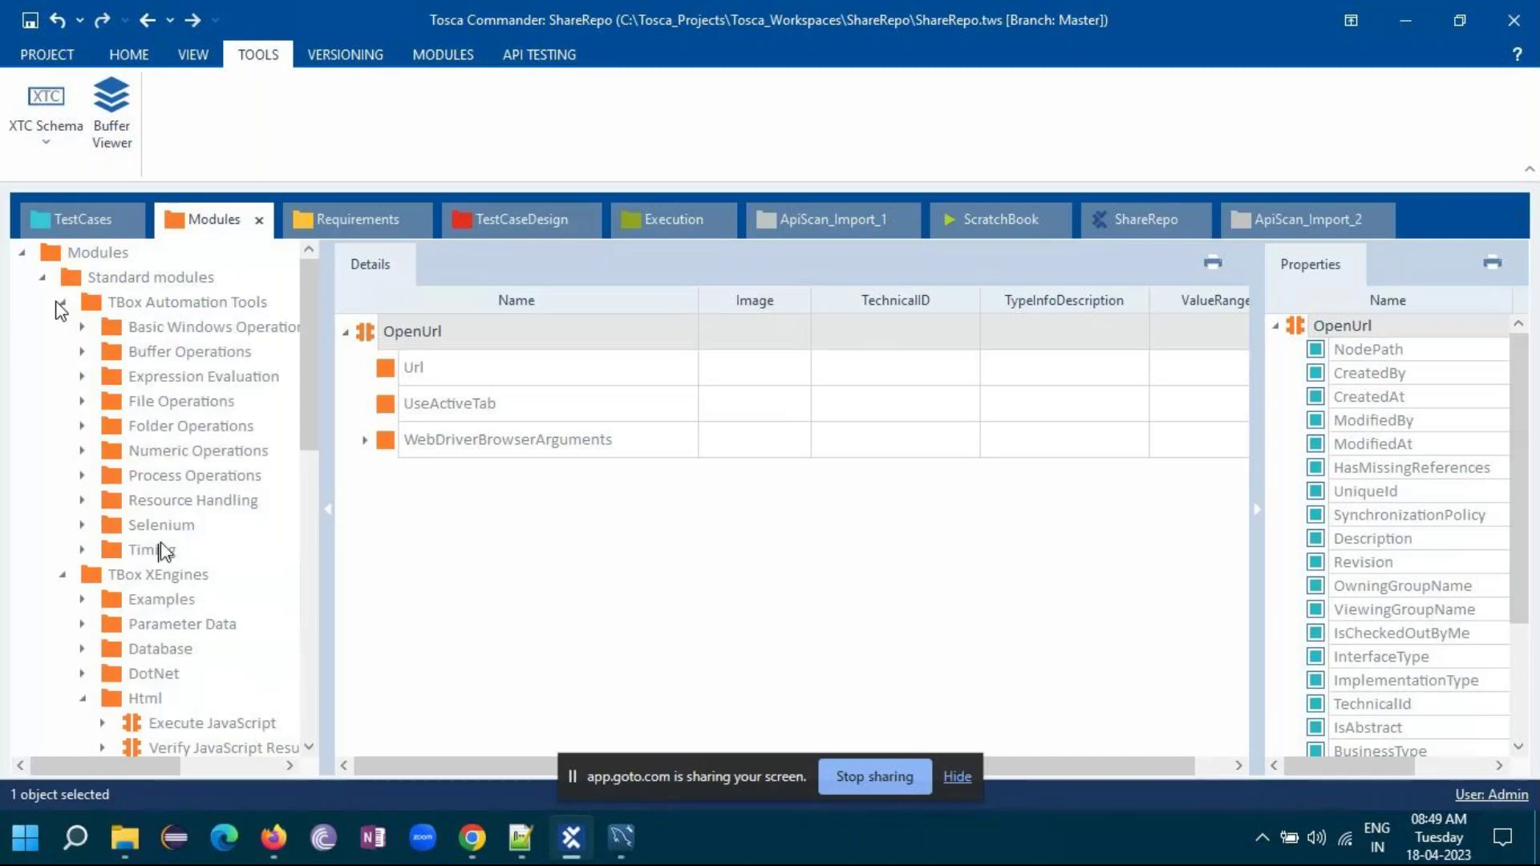
left_click(62, 575)
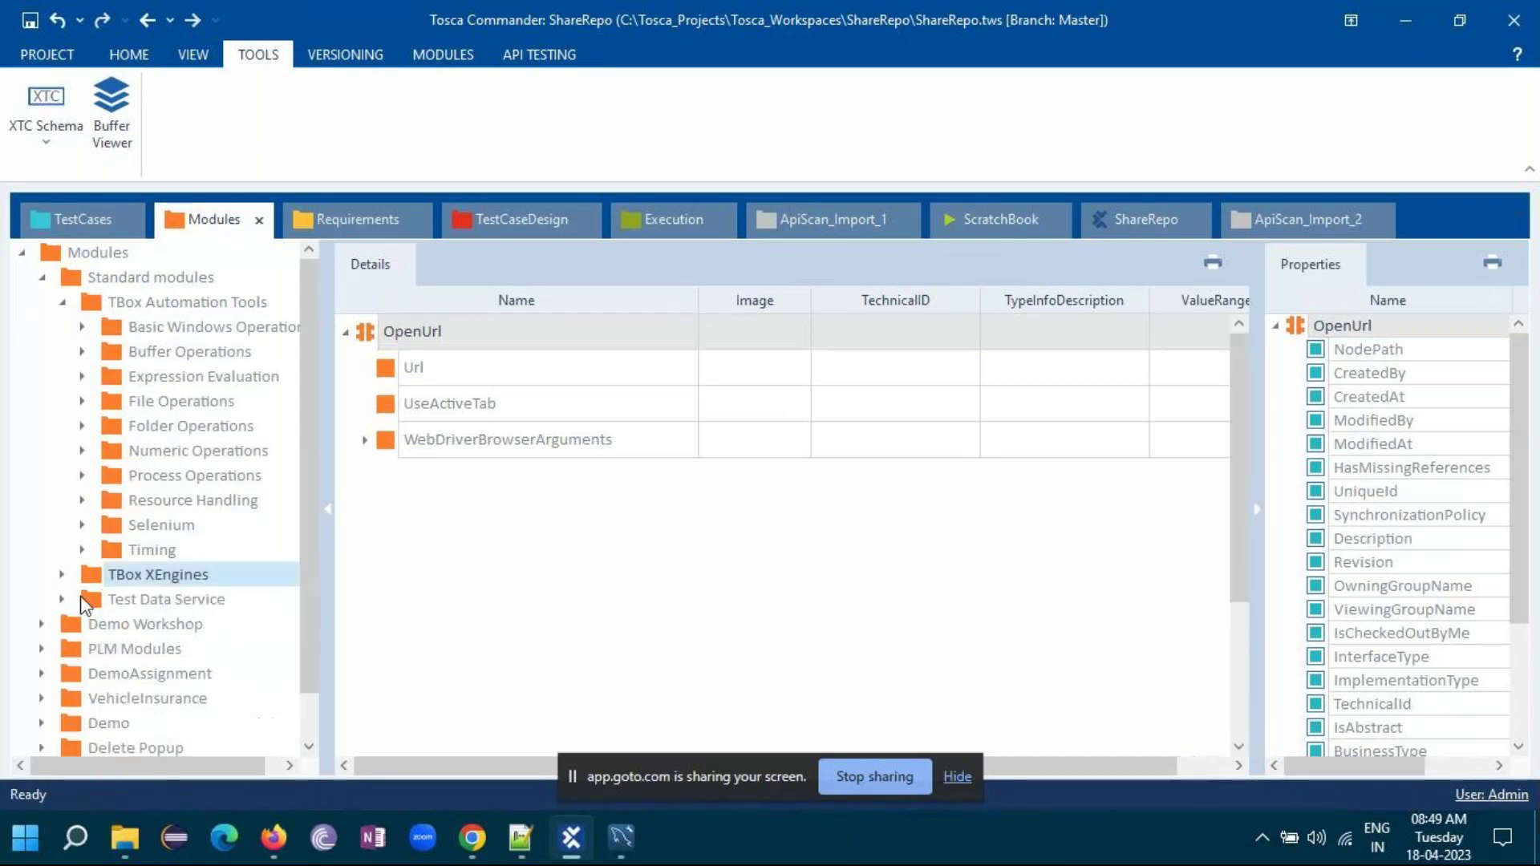
left_click(85, 600)
left_click(62, 301)
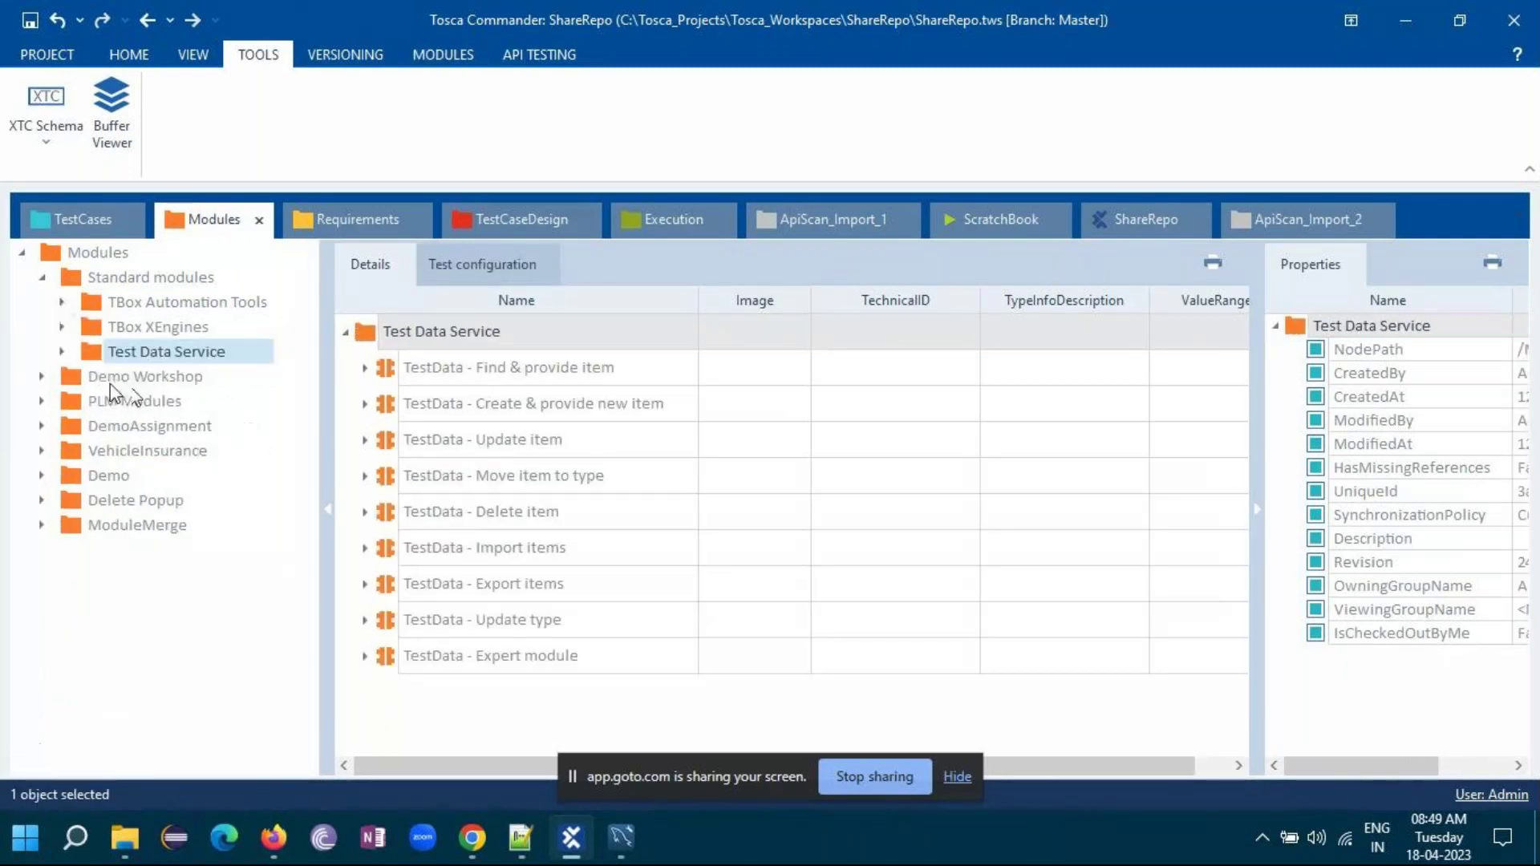
left_click(61, 351)
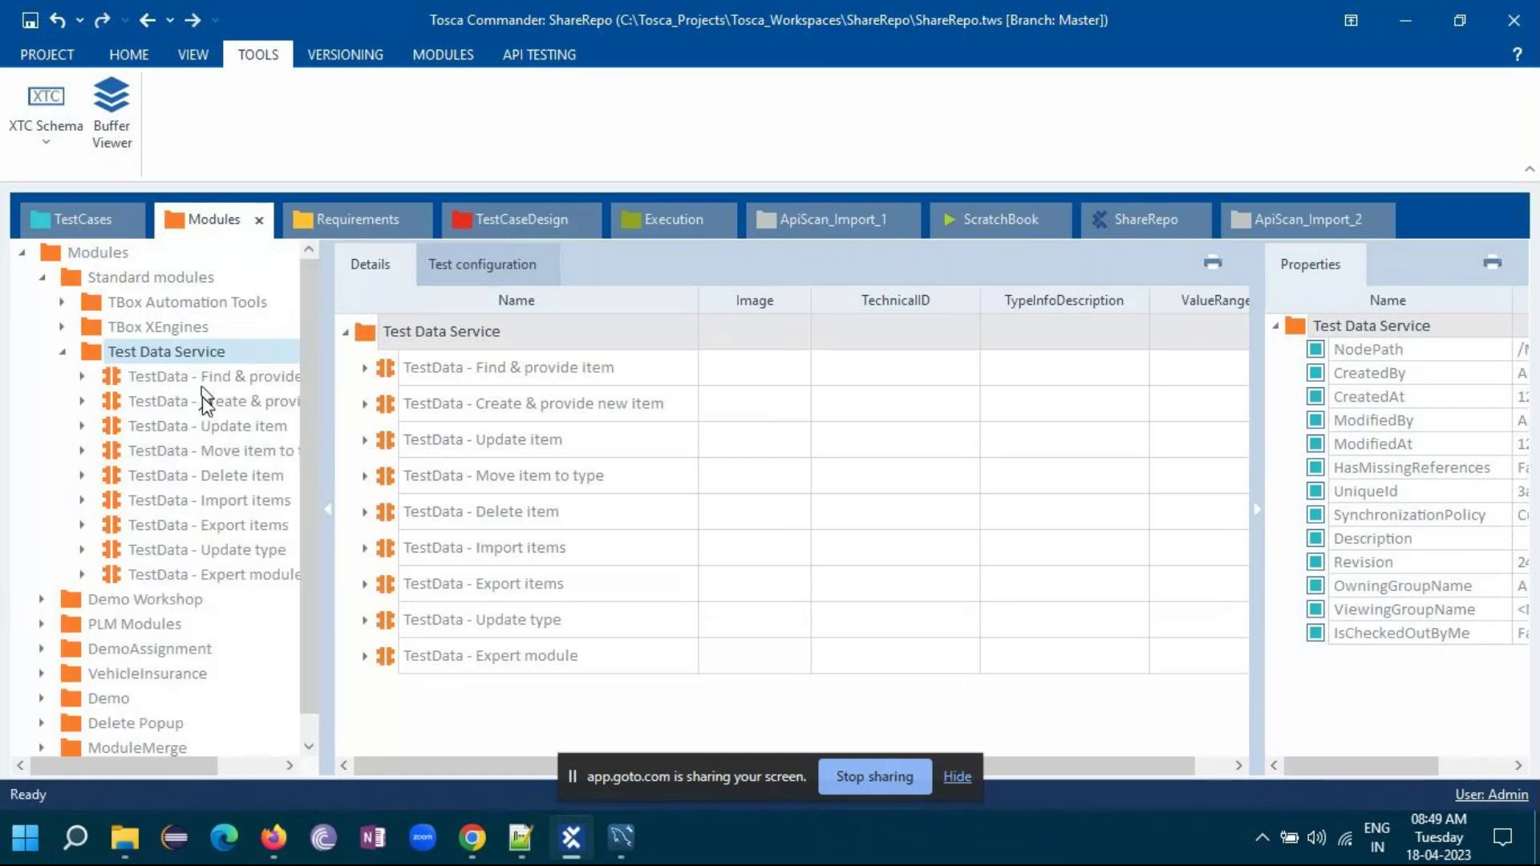
left_click(249, 403)
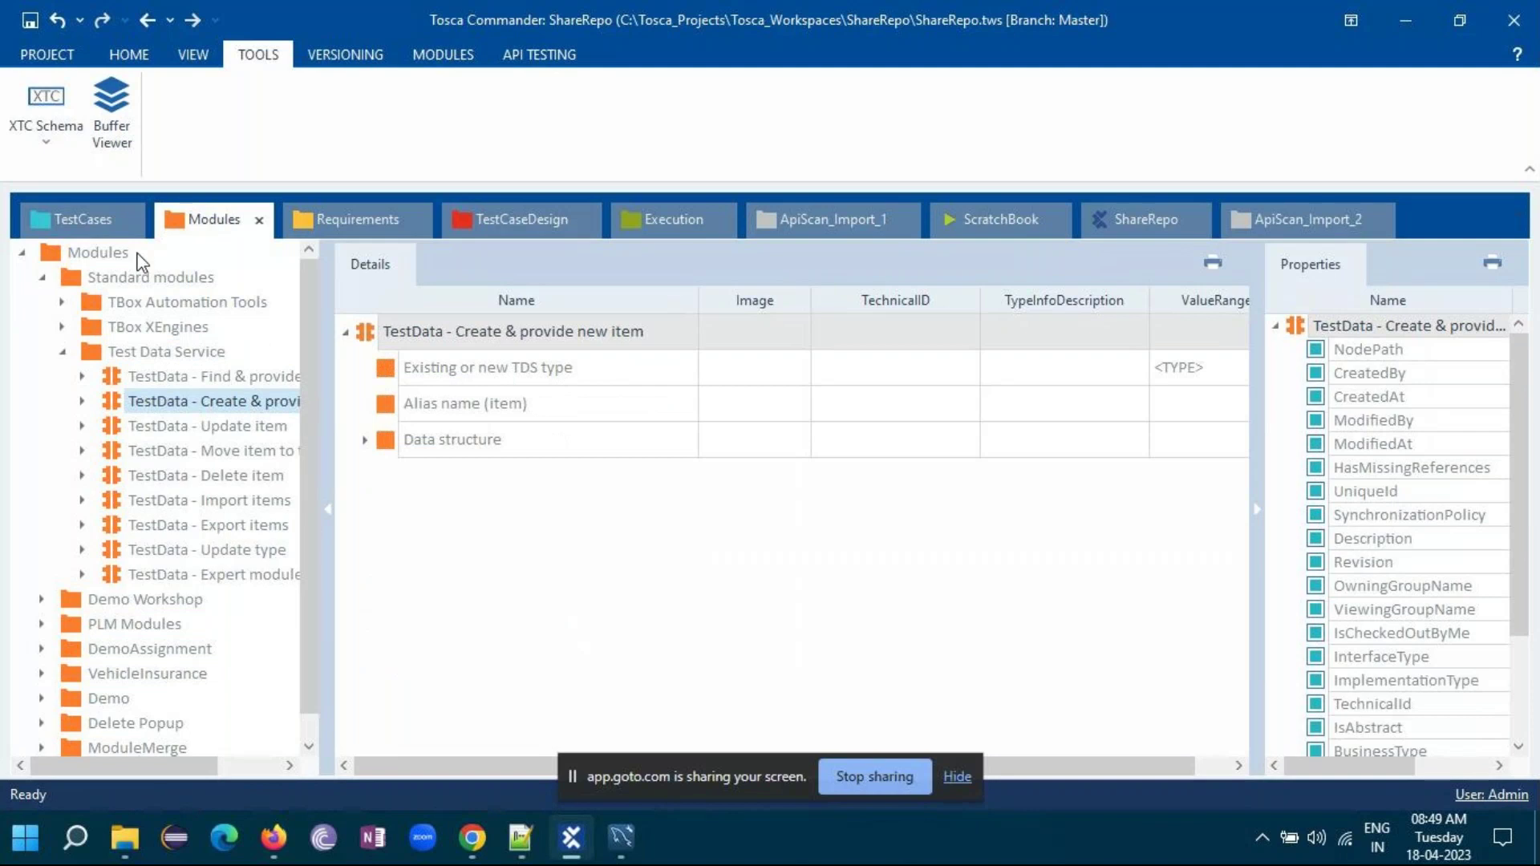
- Run the TDS create test case in ScratchBook from the TestCases section
left_click(89, 219)
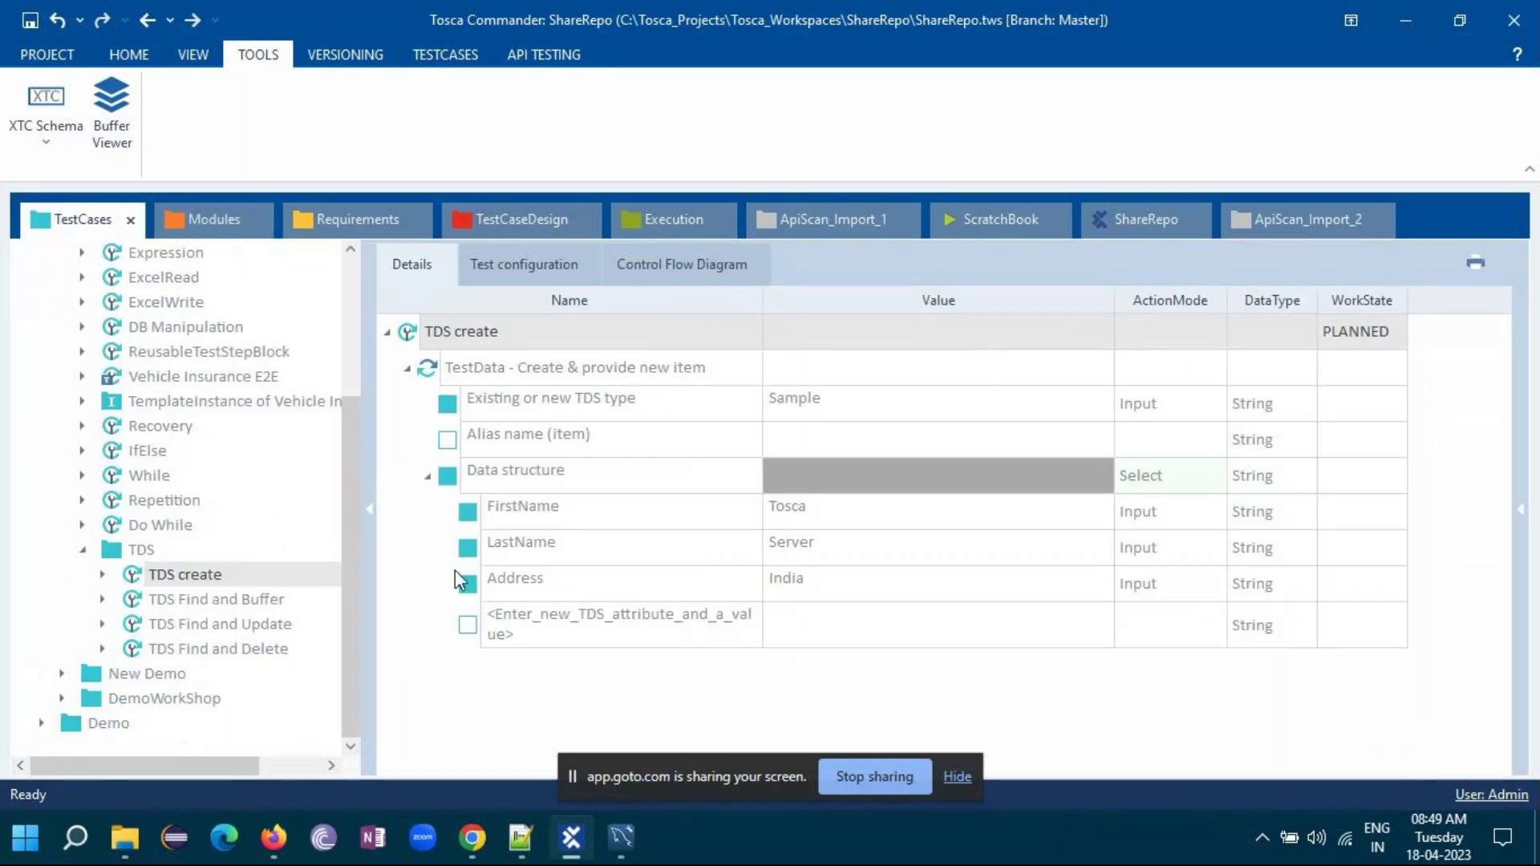
left_click(508, 329)
right_click(510, 328)
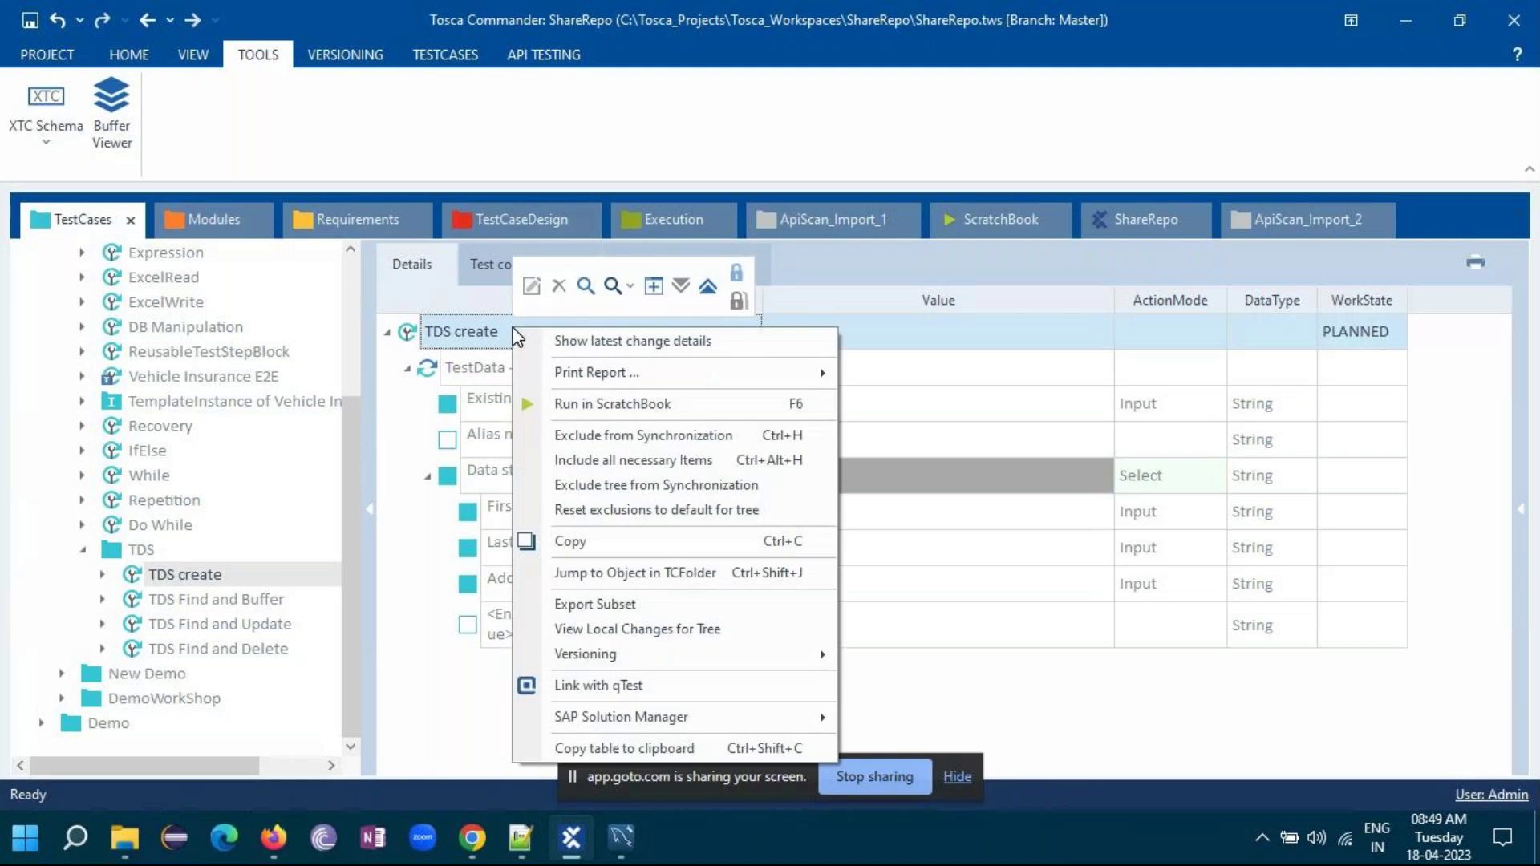
left_click(581, 405)
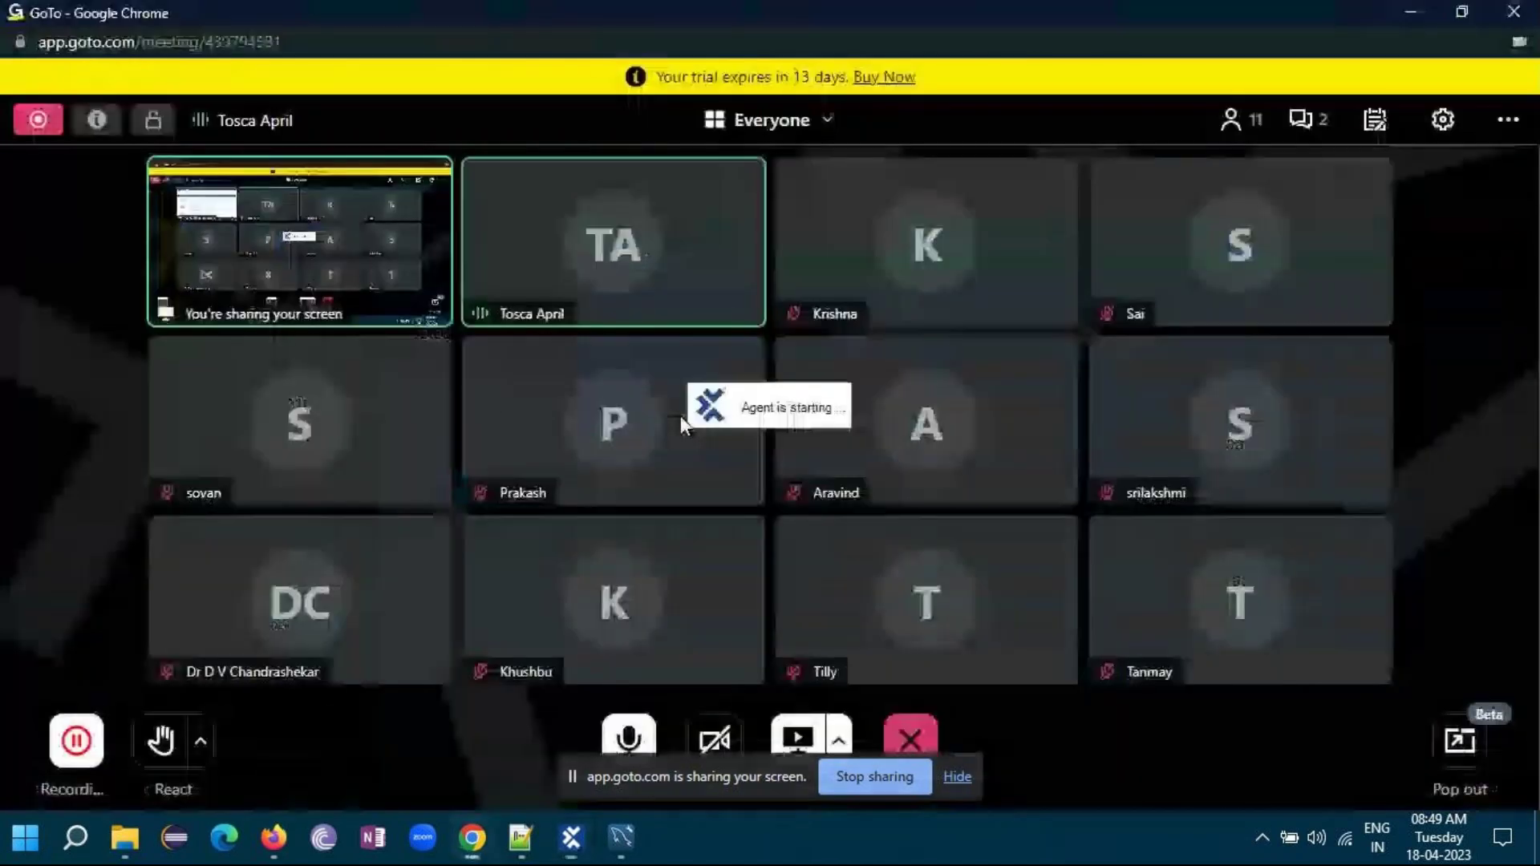
left_click(571, 841)
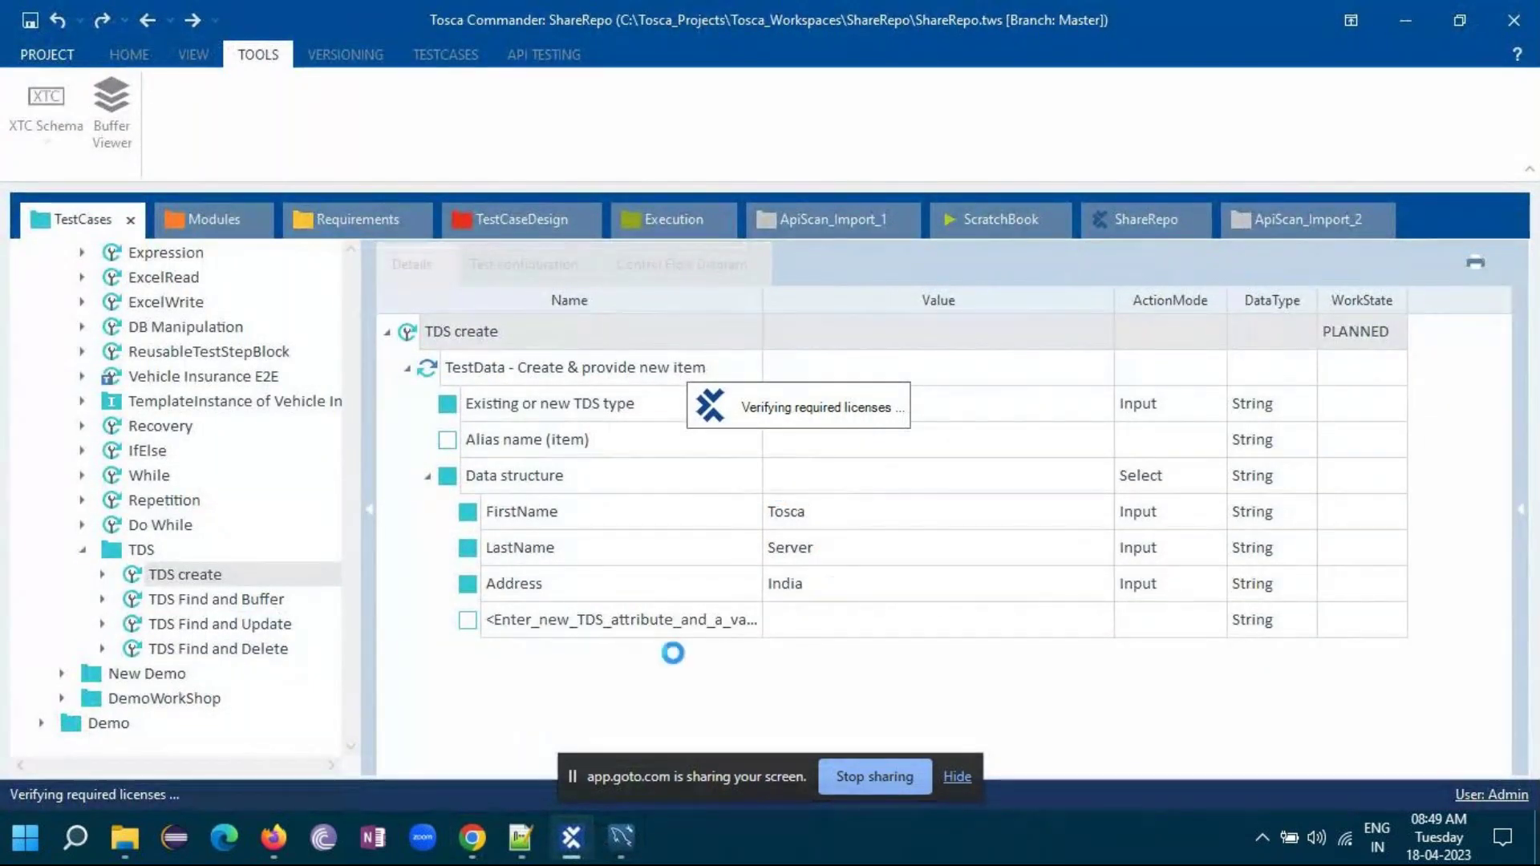
mouse_move(571, 838)
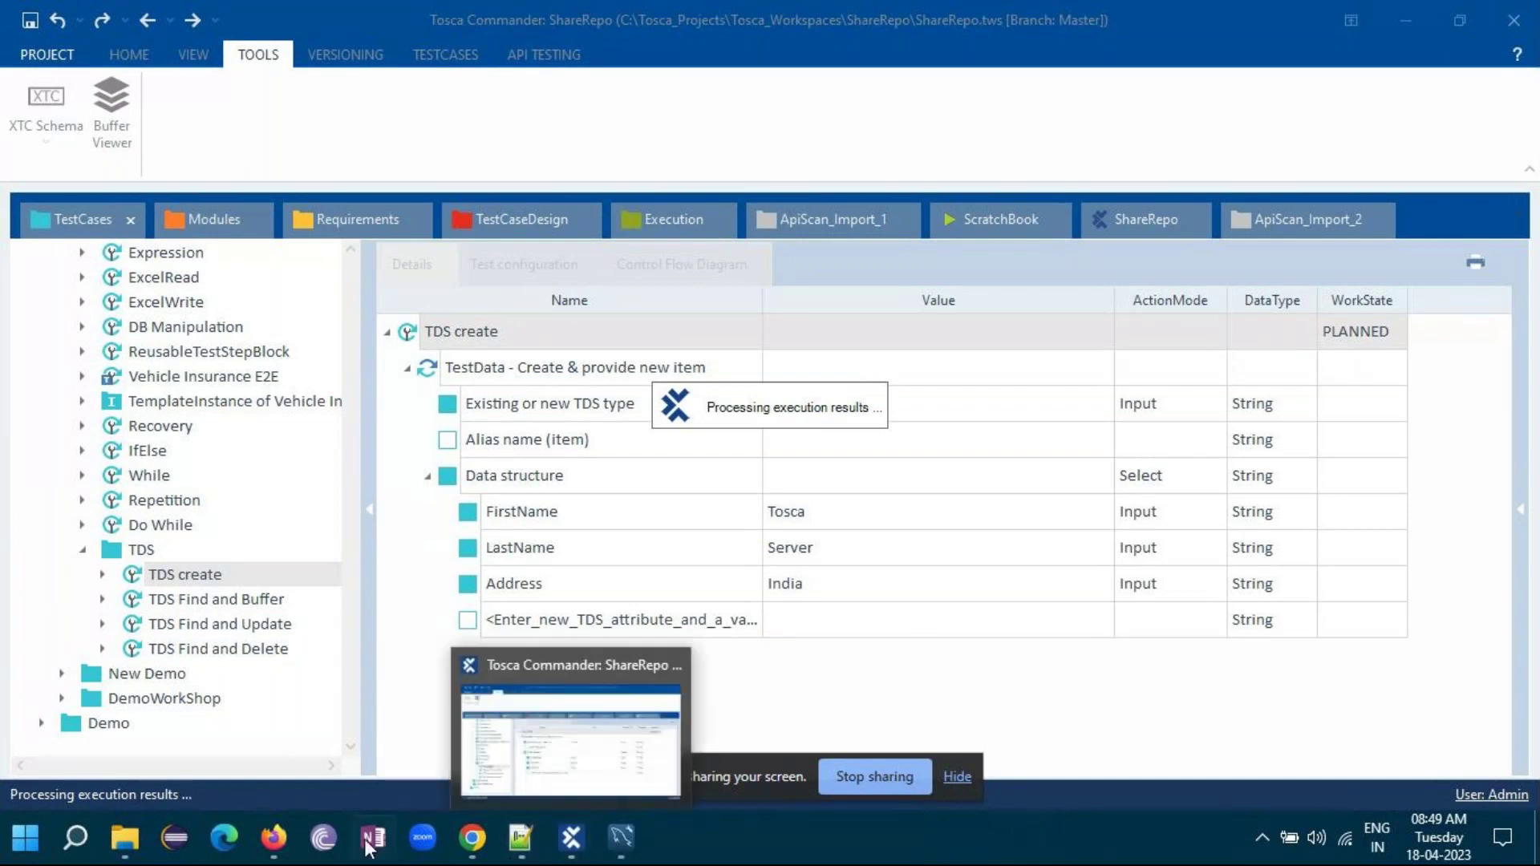
- Reload the Sample type in Test Data Management in Firefox and check the end of its list for the newly created item
left_click(272, 842)
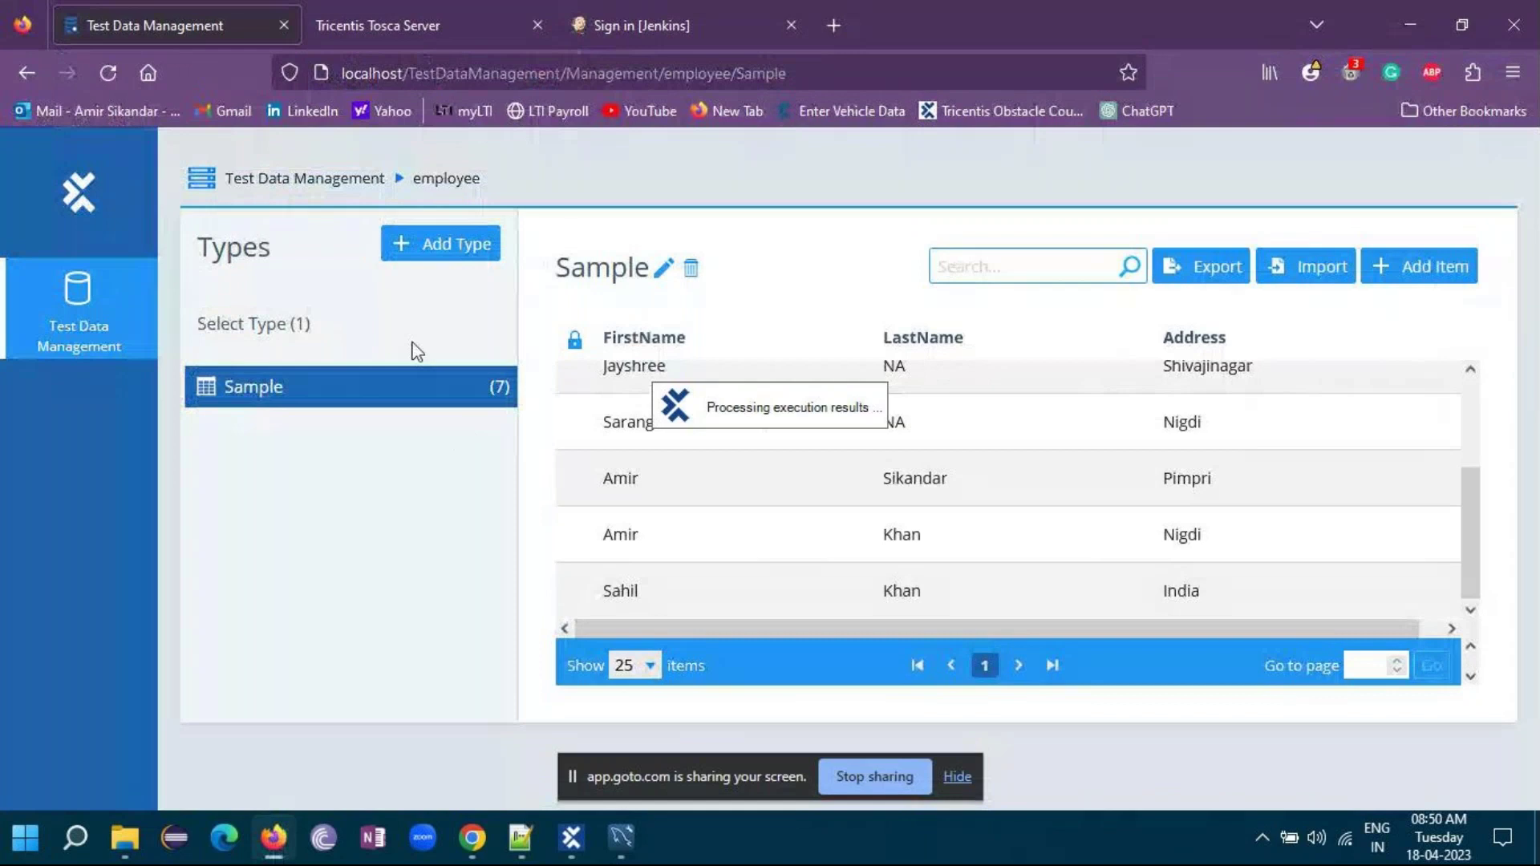
left_click(107, 73)
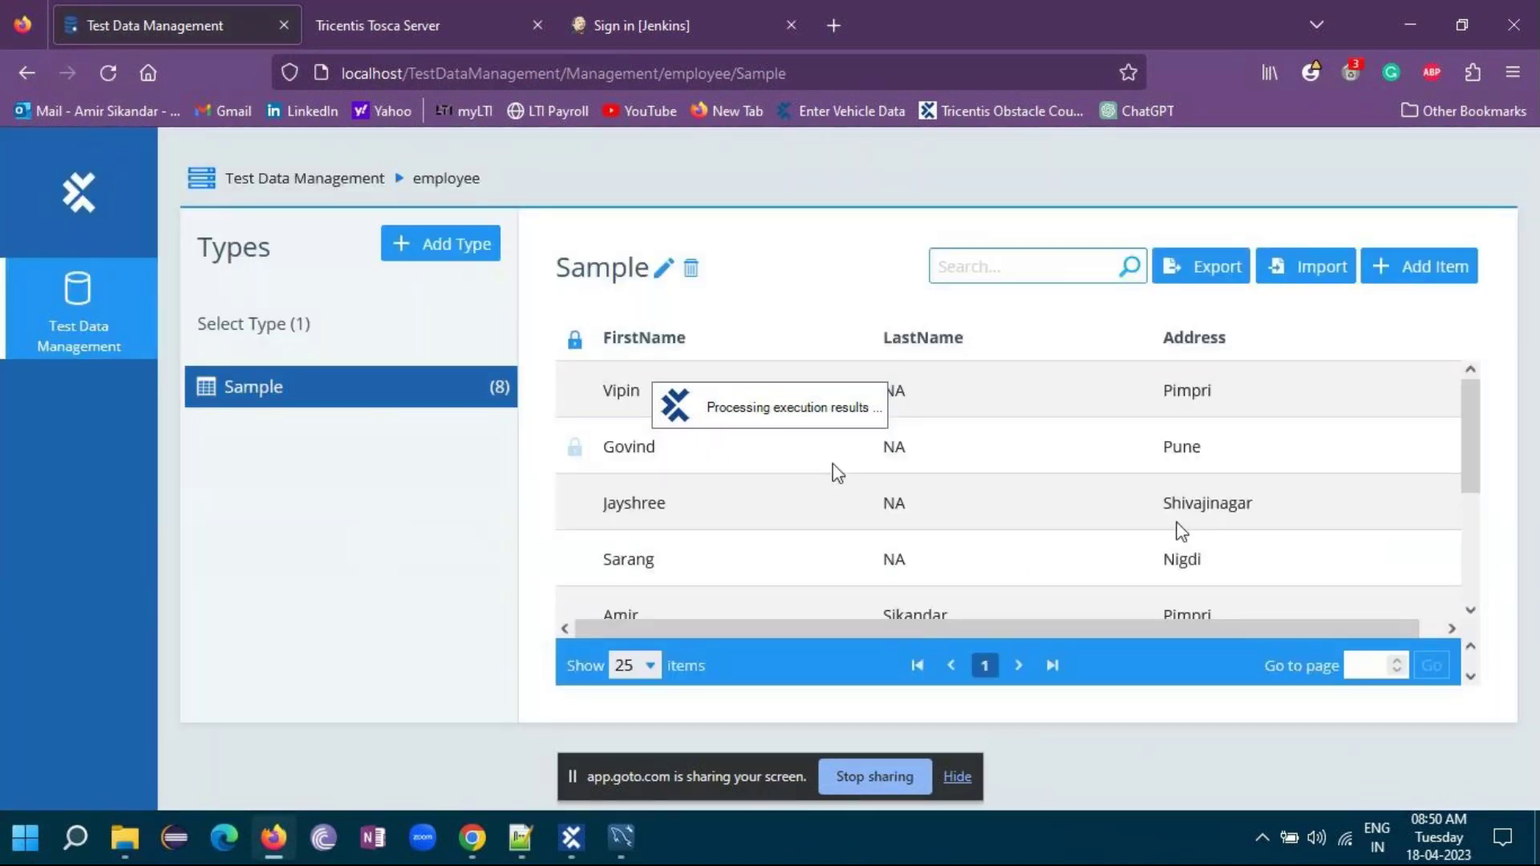
scroll(1312, 465, "down", 1)
scroll(1312, 465, "down", 2)
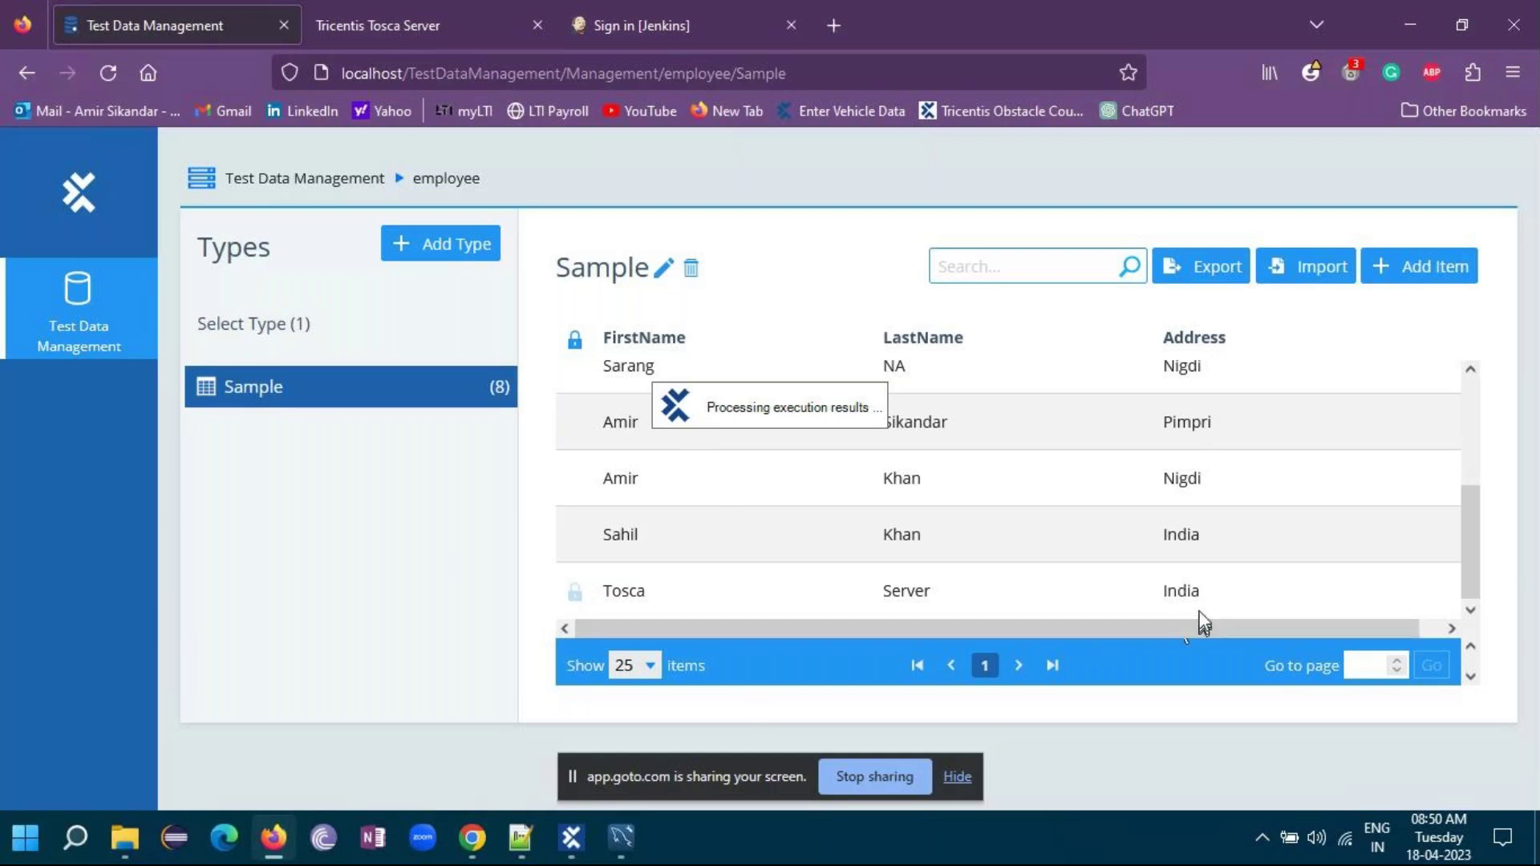
- Back in Tosca Commander, open TDS Find and Buffer and expand its TestData - Find & provide item step, including the Data search filter
left_click(574, 846)
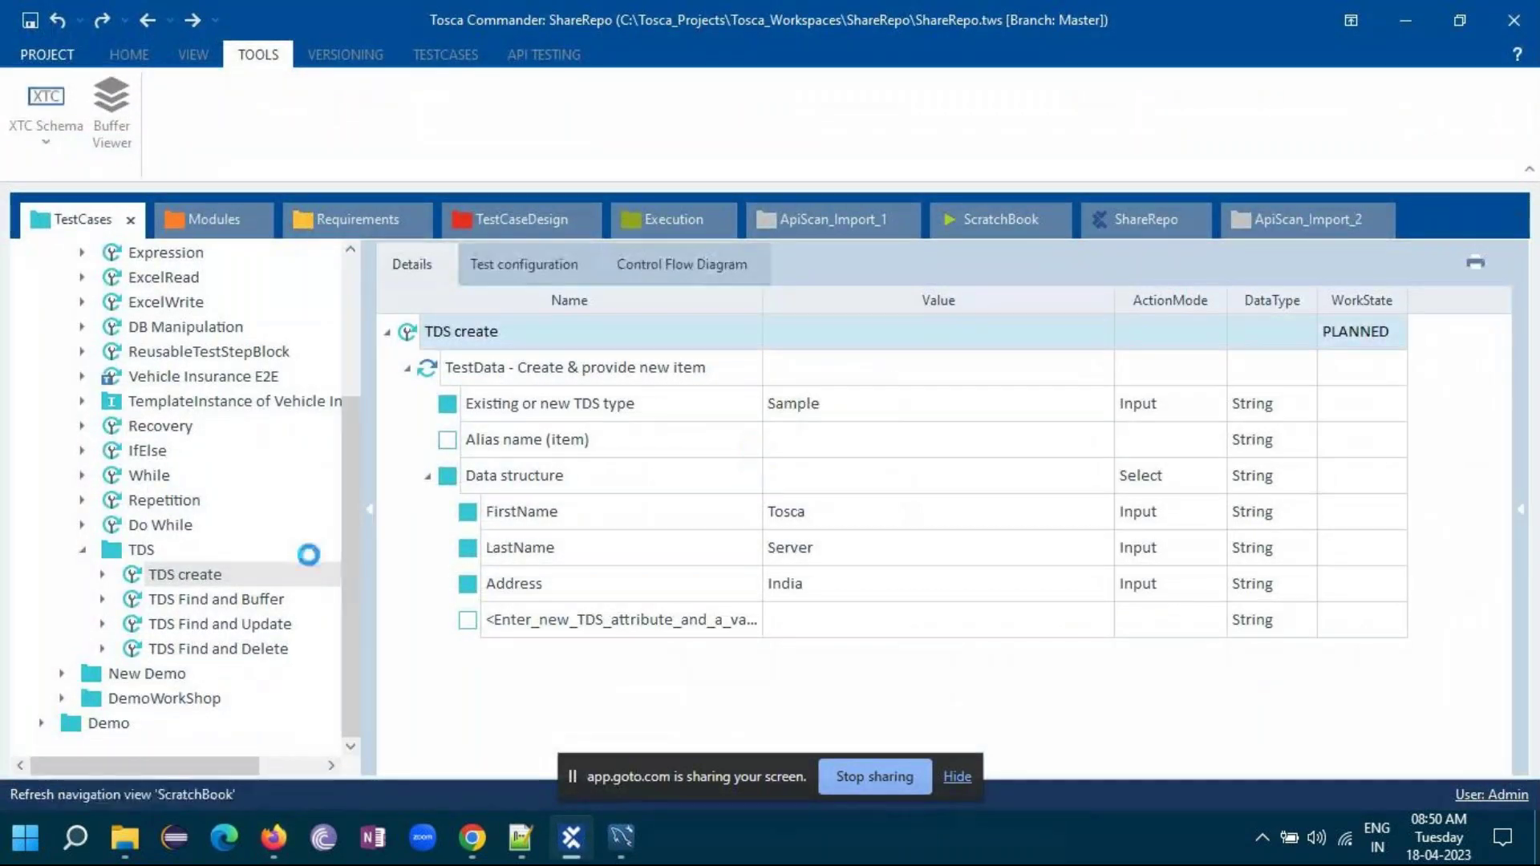
left_click(50, 231)
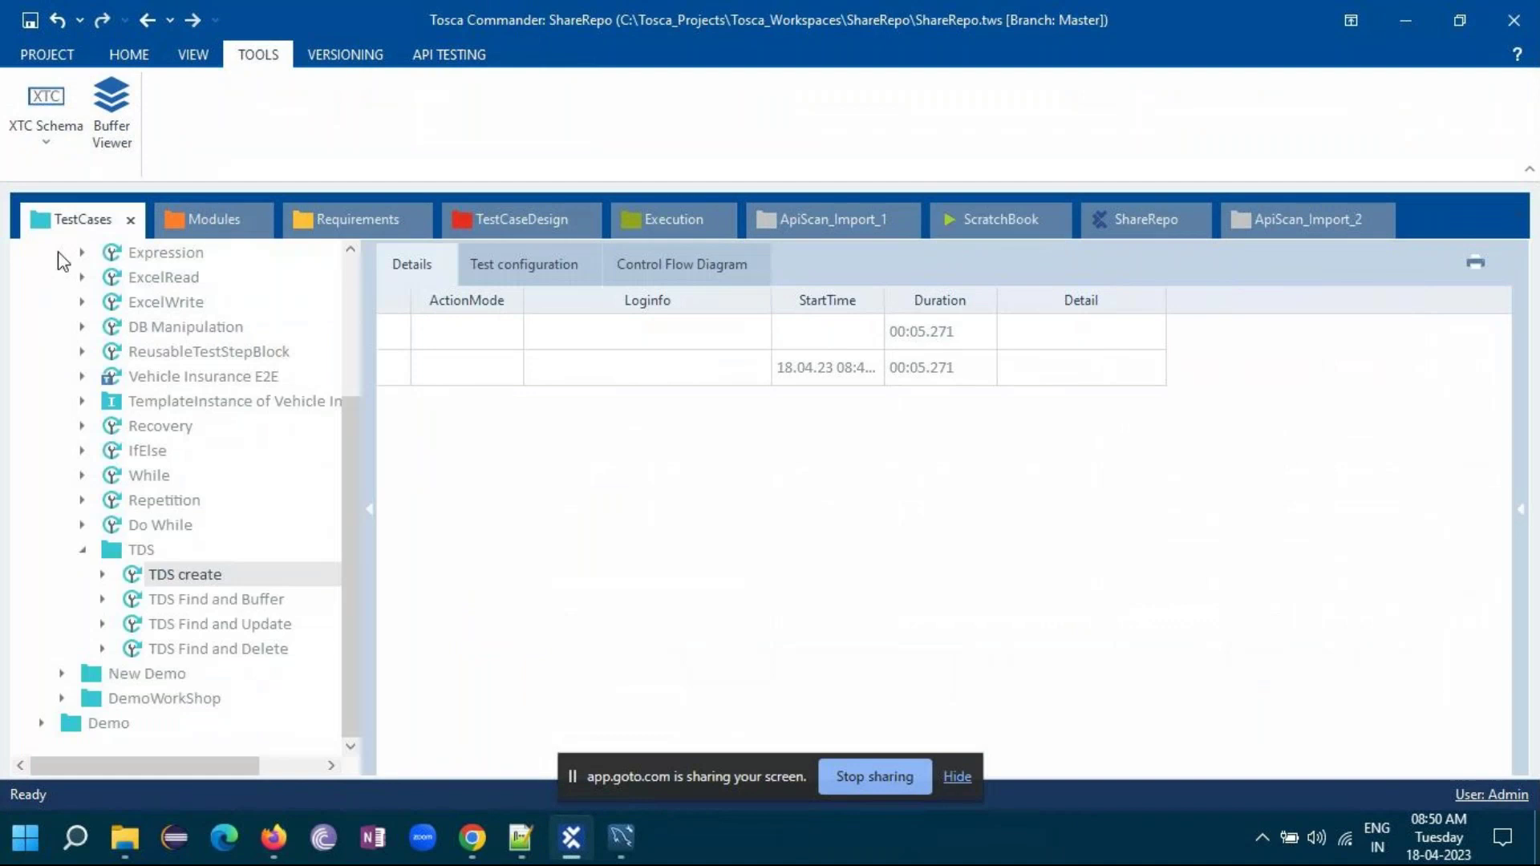
left_click(180, 603)
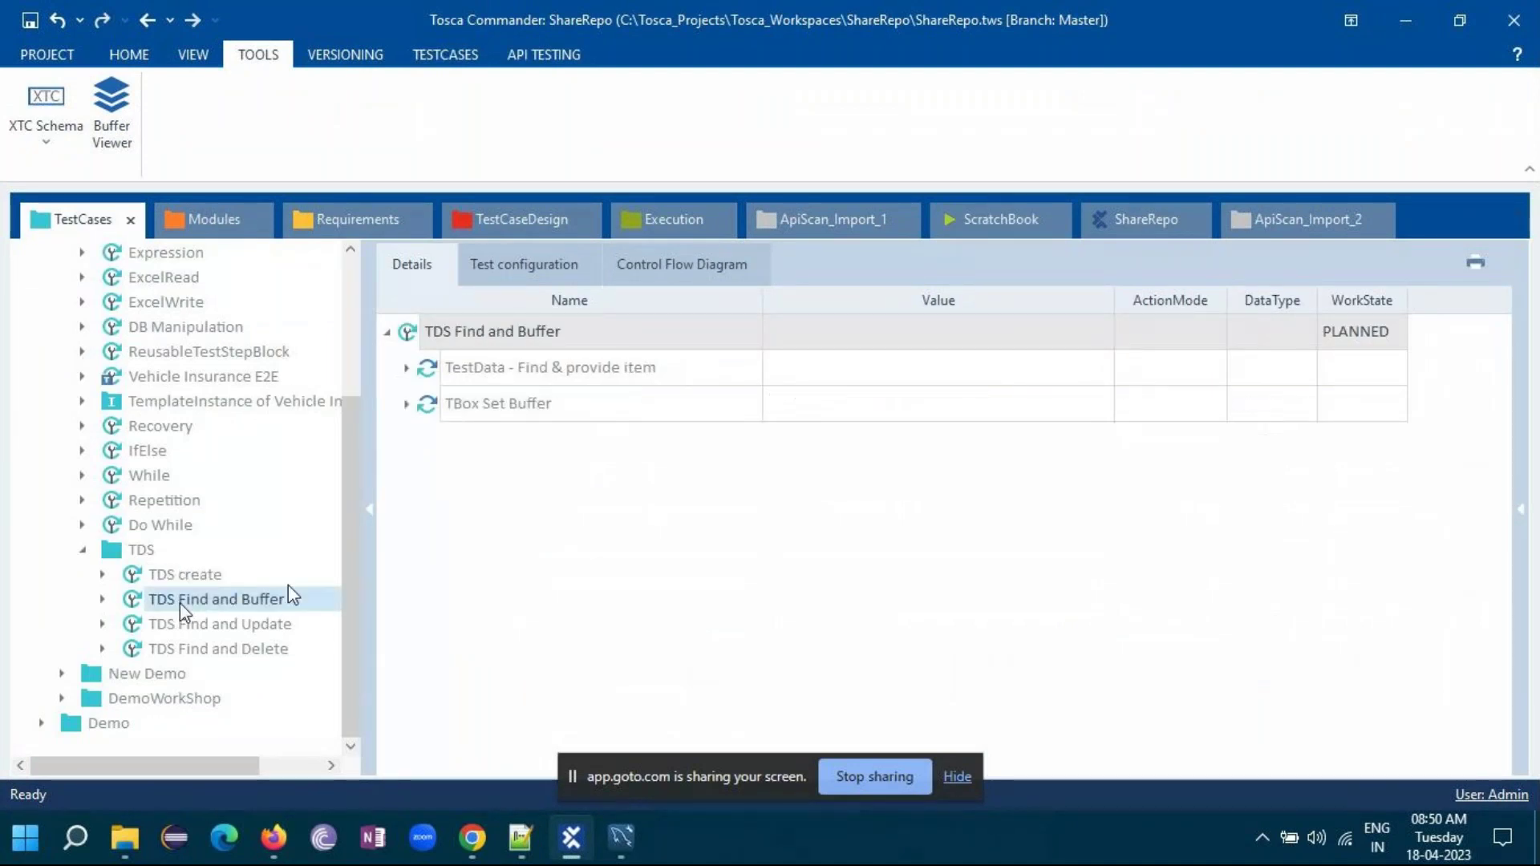
left_click(406, 368)
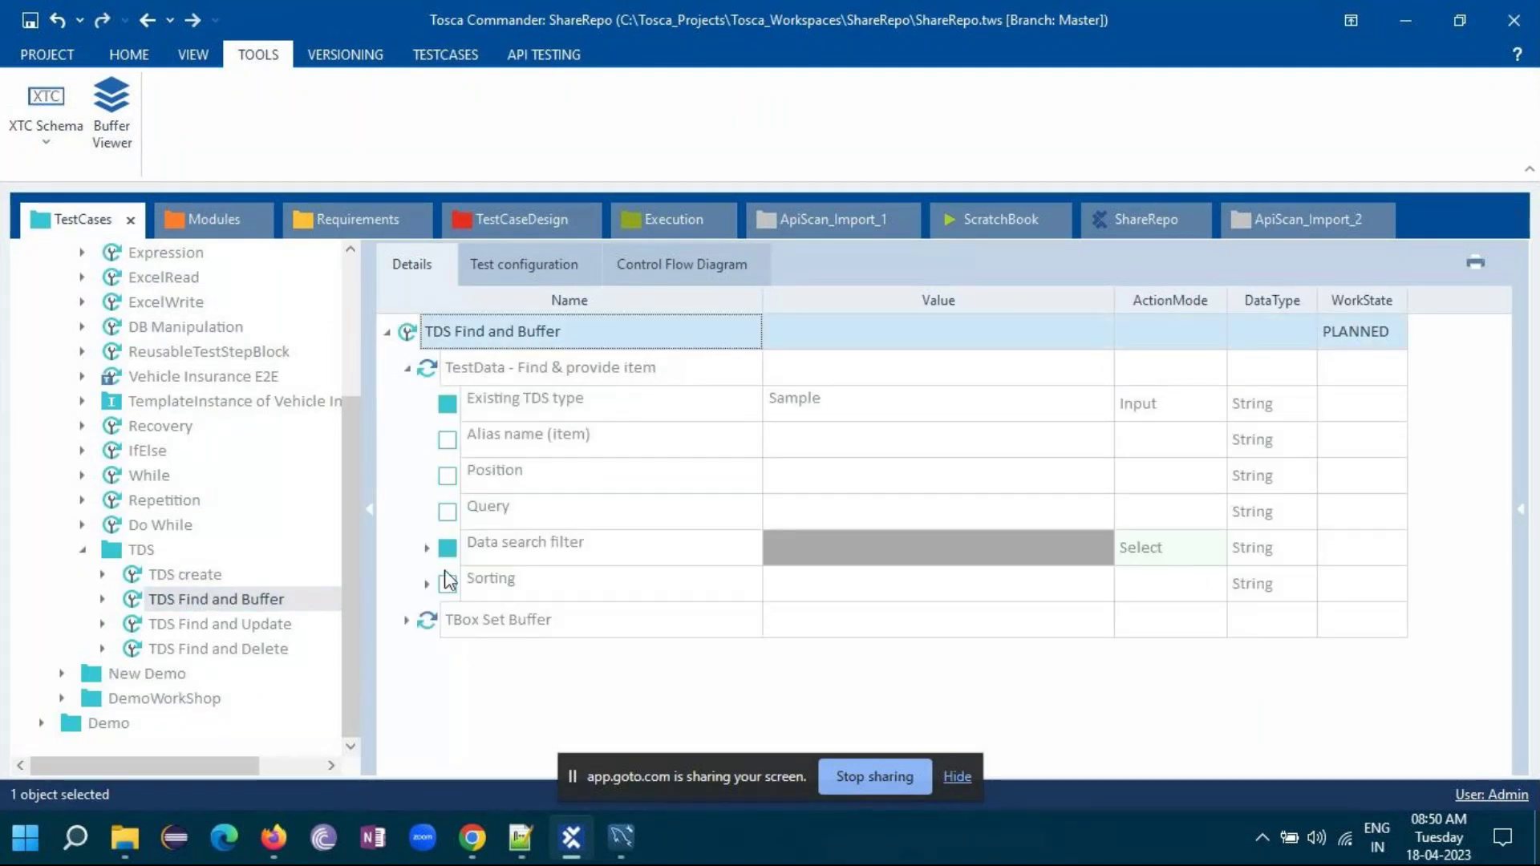
left_click(427, 548)
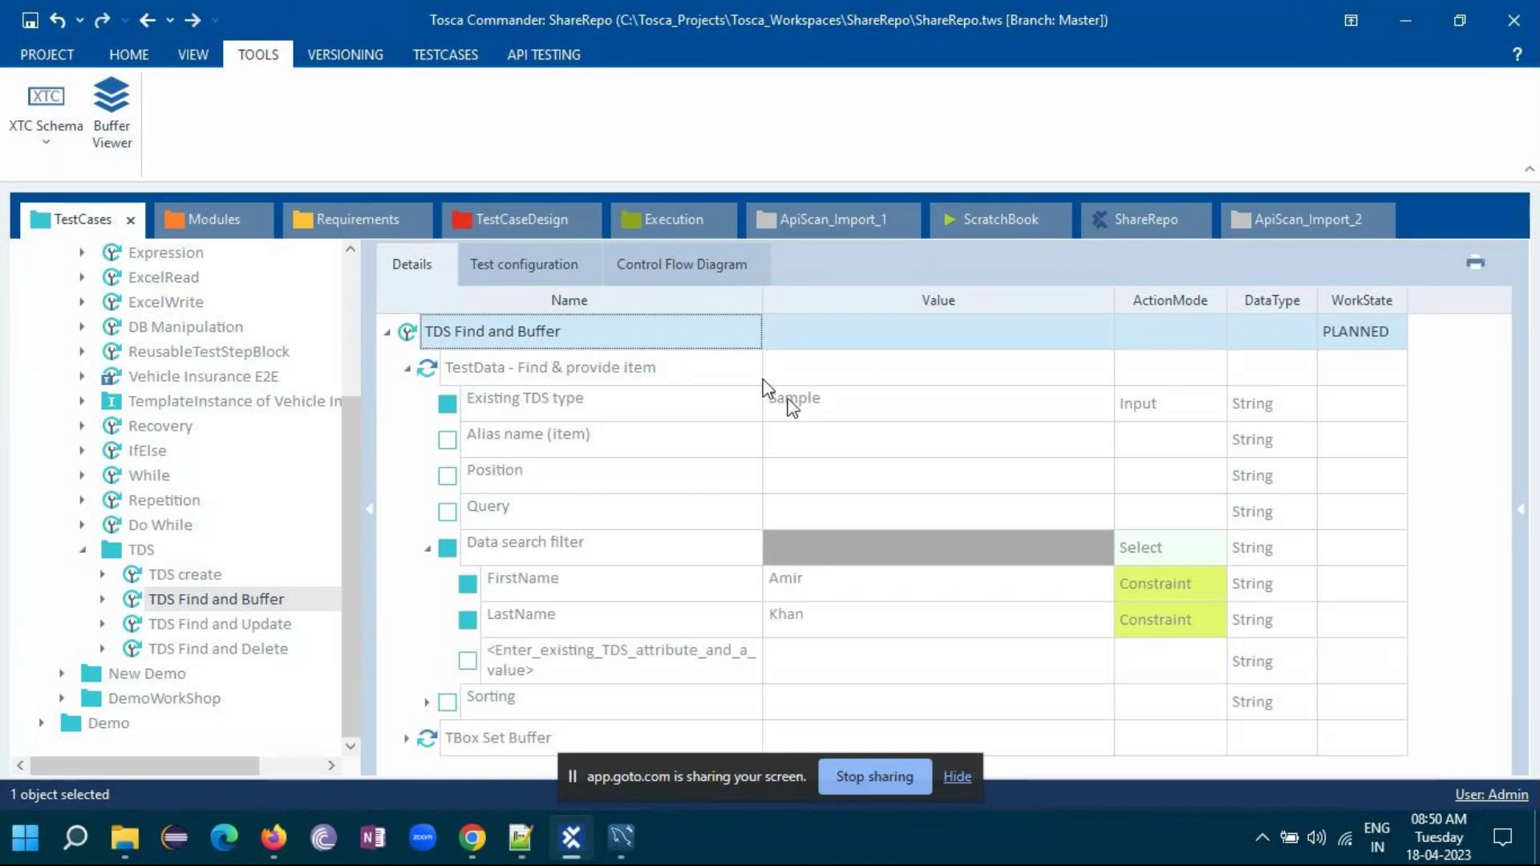
- Compare the Sample type's items in Firefox with the FirstName and LastName constraints of the Data search filter
mouse_move(475, 846)
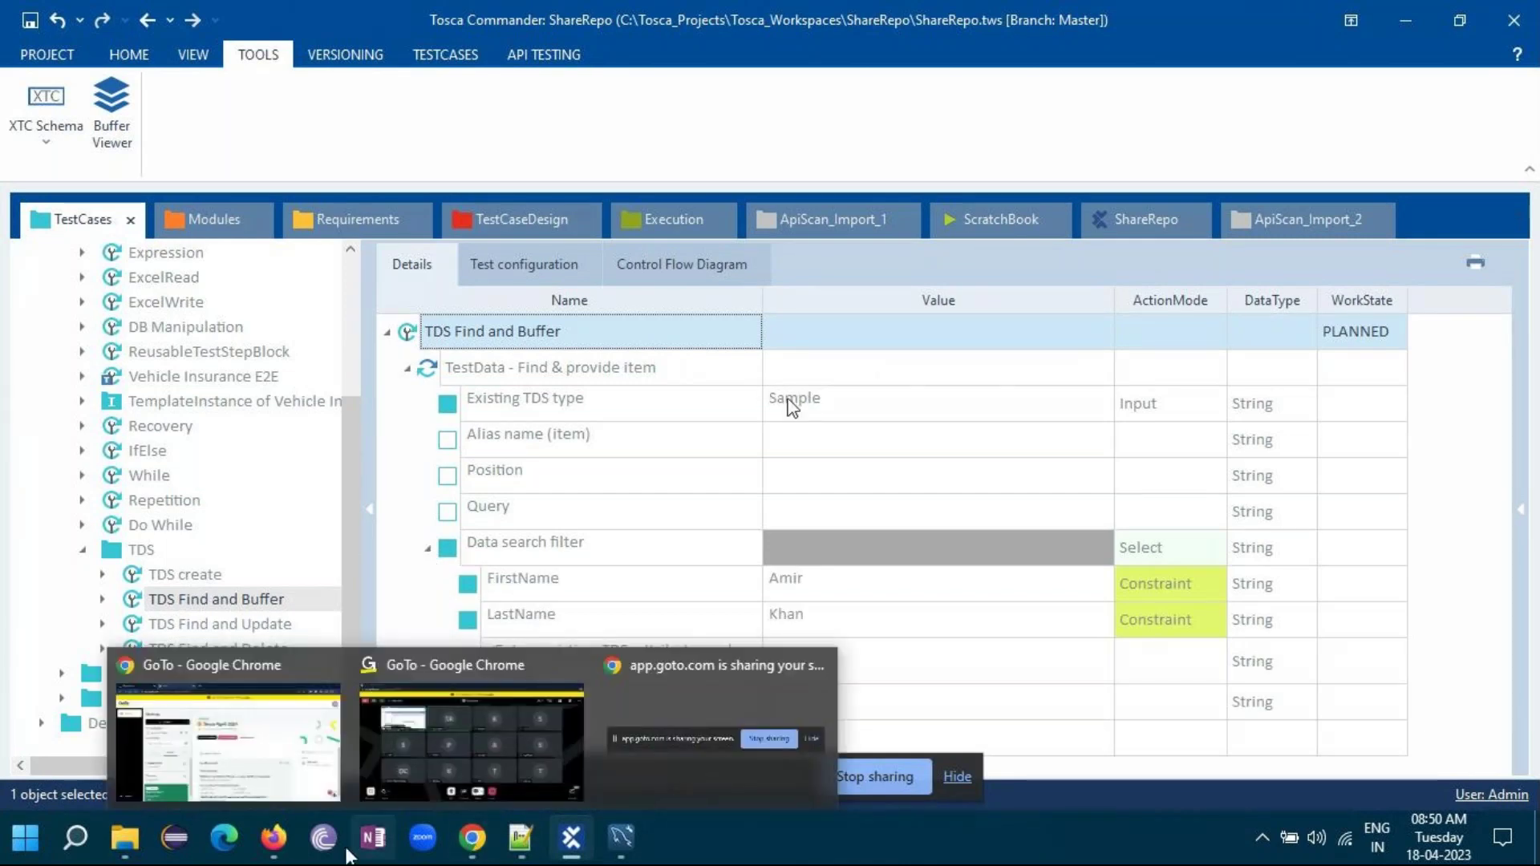
left_click(273, 837)
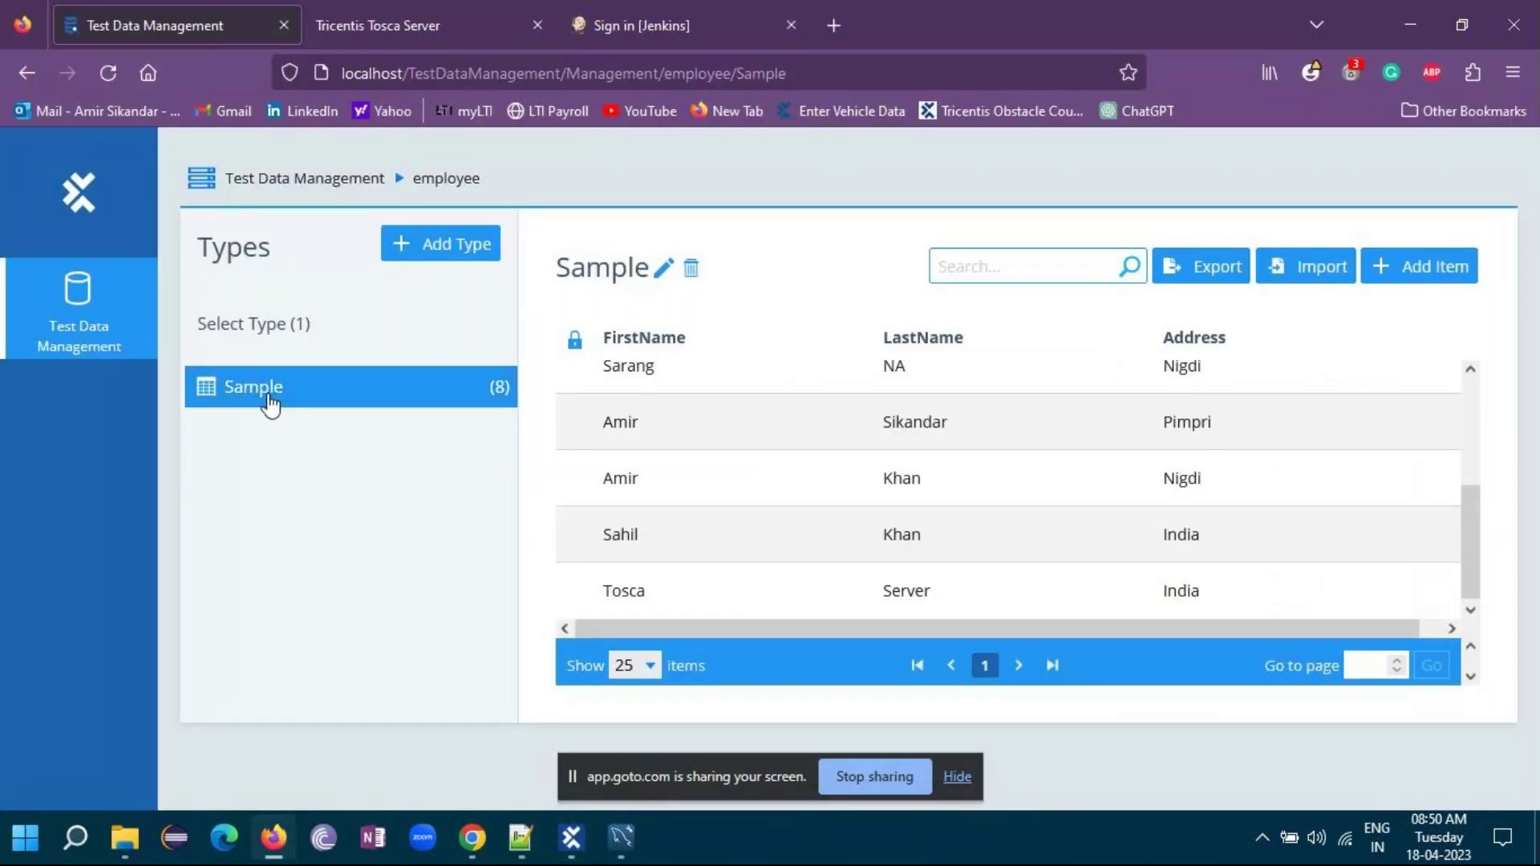
left_click(274, 847)
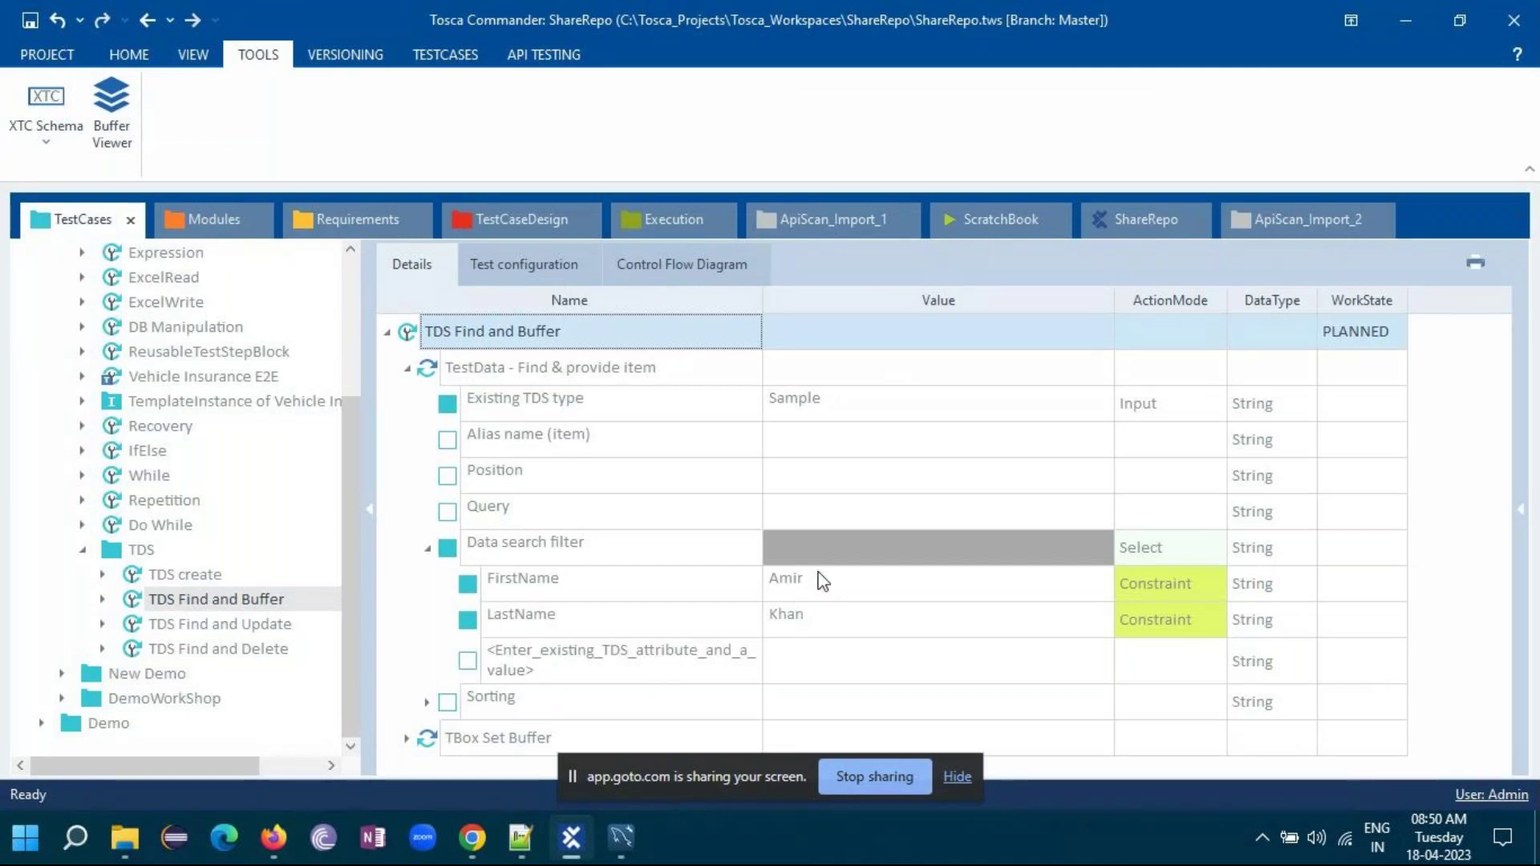
- Expand the TBox Set Buffer step to view its TDSAddress buffer, and check the matching item's address in Firefox
left_click(404, 738)
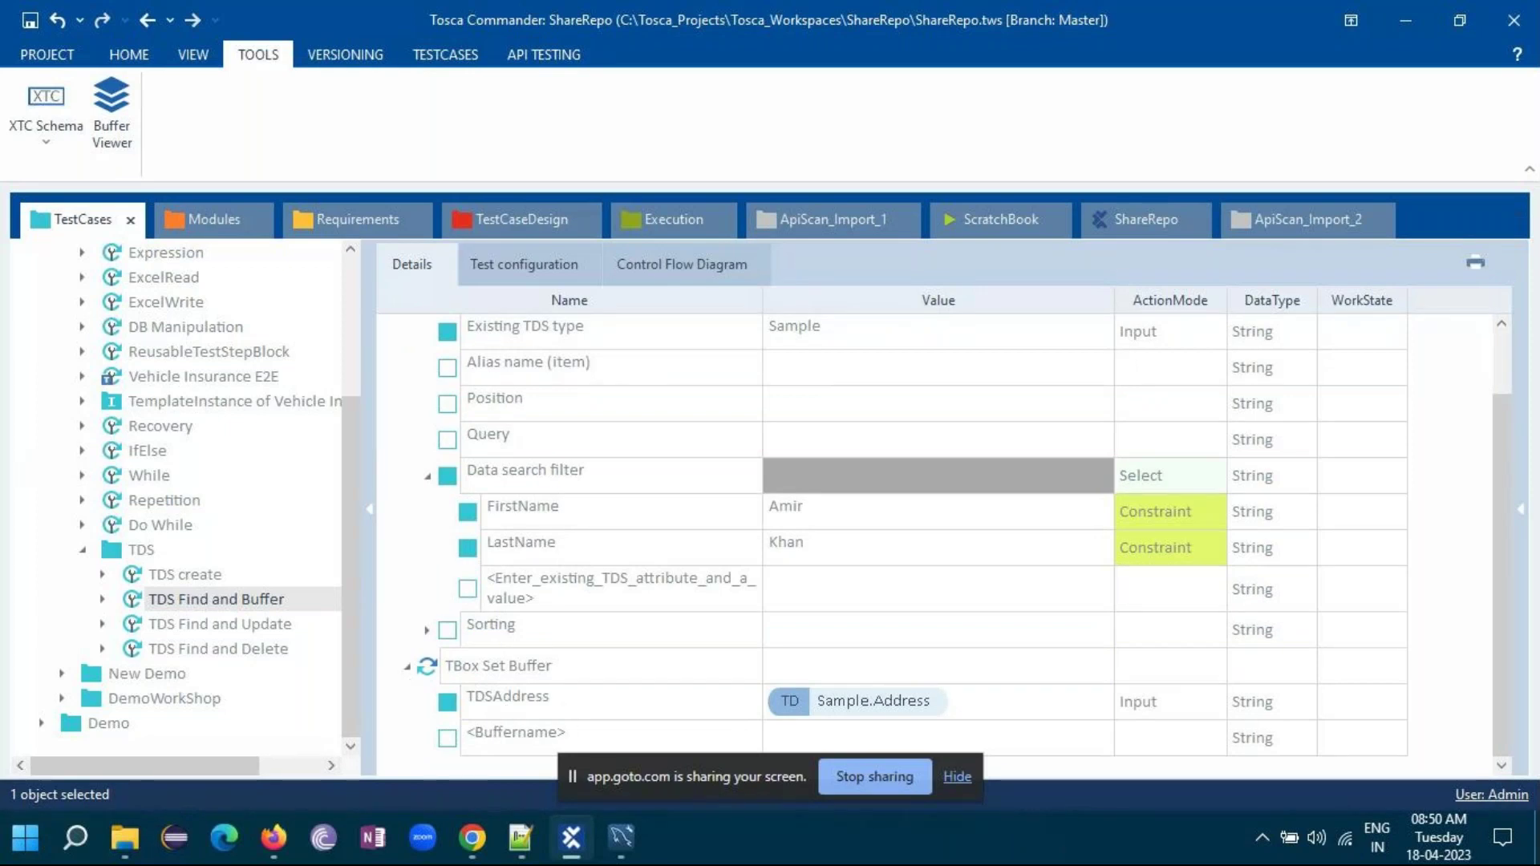
left_click(794, 735)
scroll(636, 630, "up", 2)
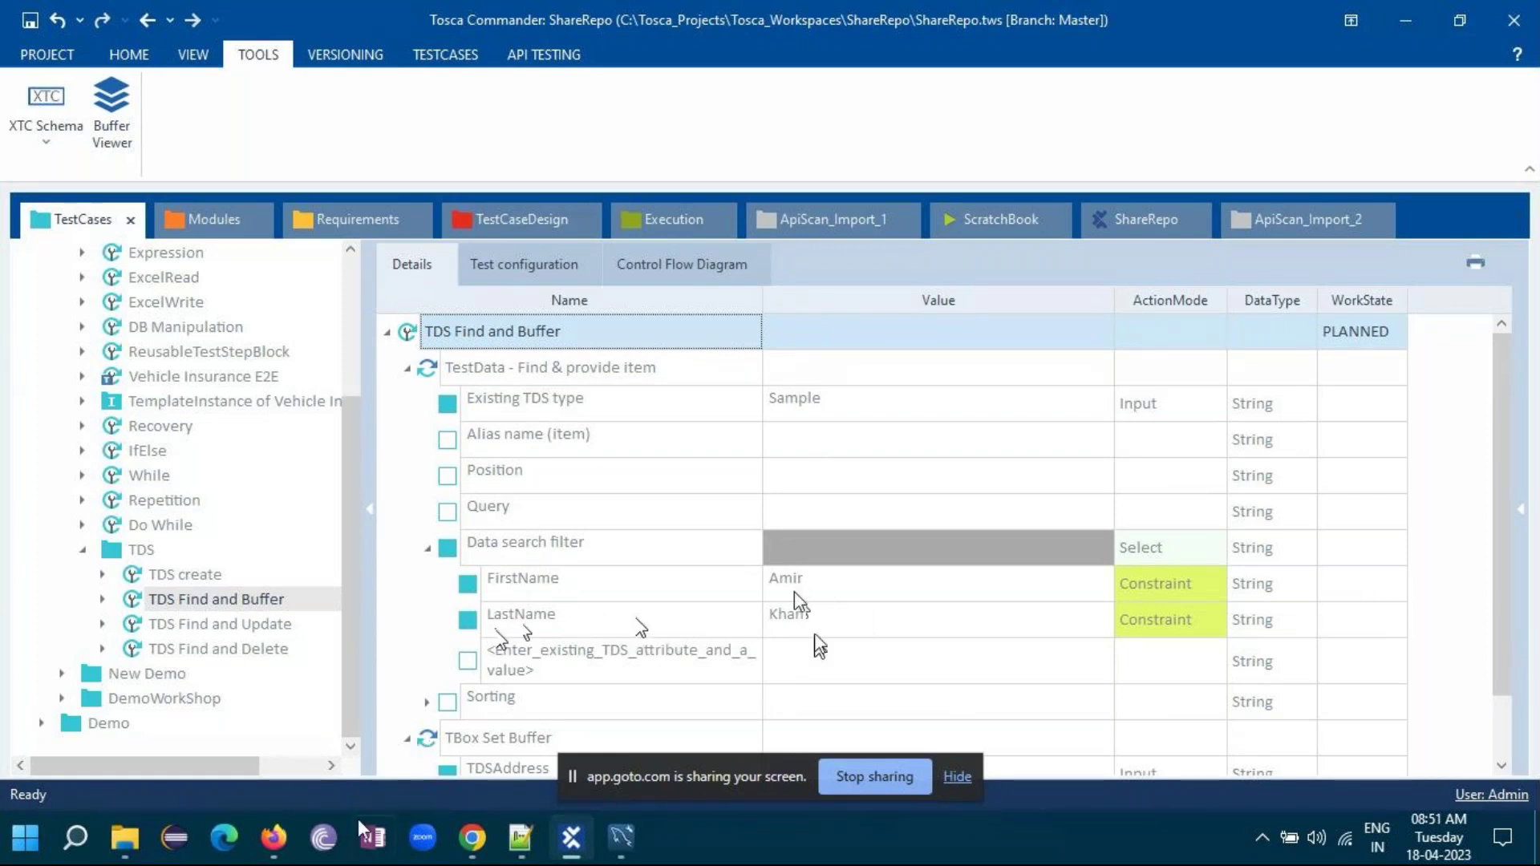
left_click(273, 837)
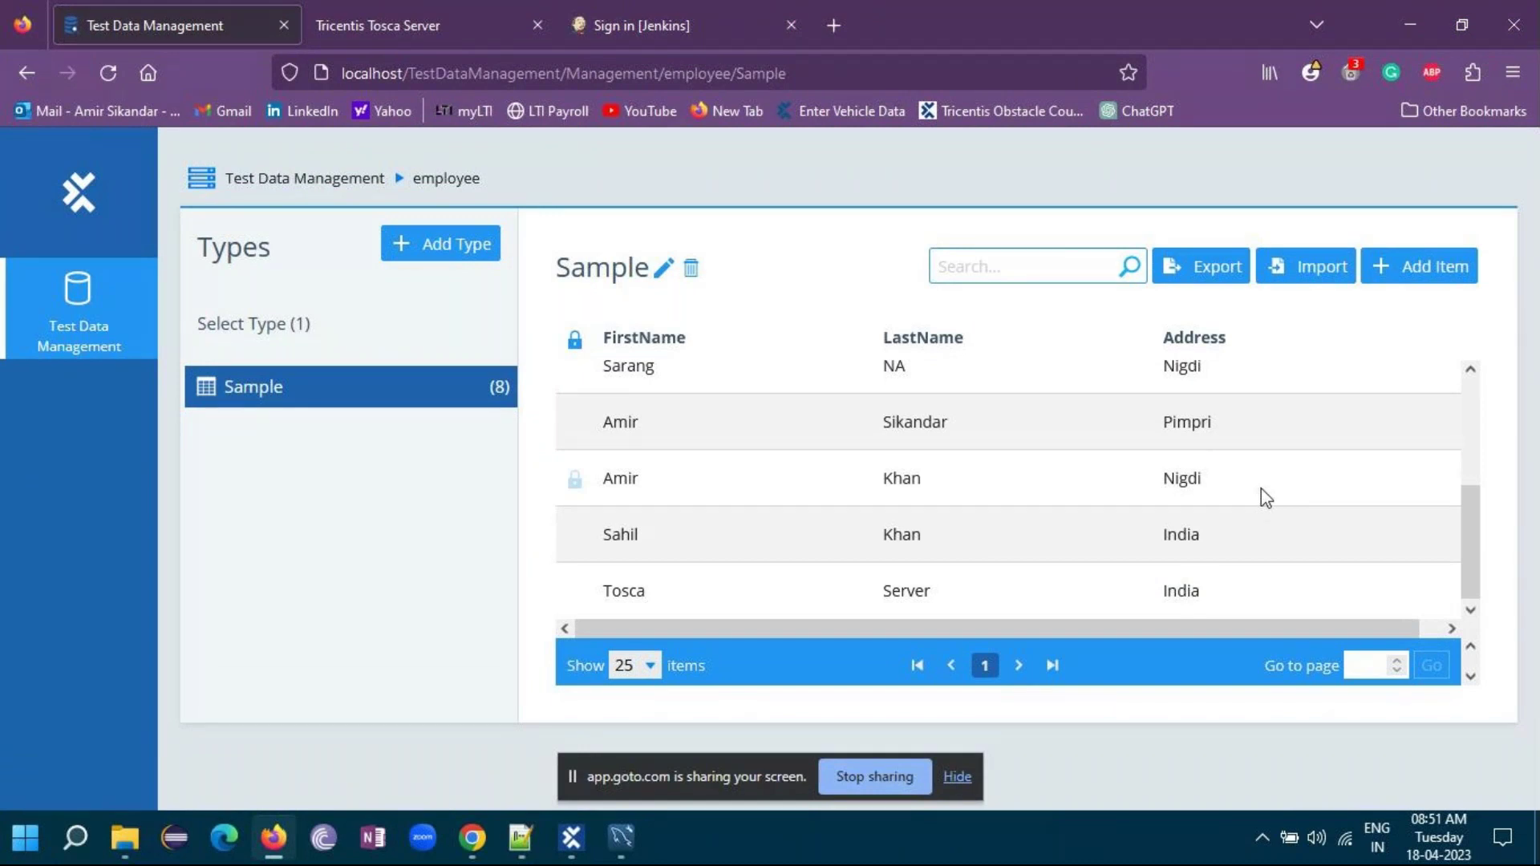
left_click(571, 838)
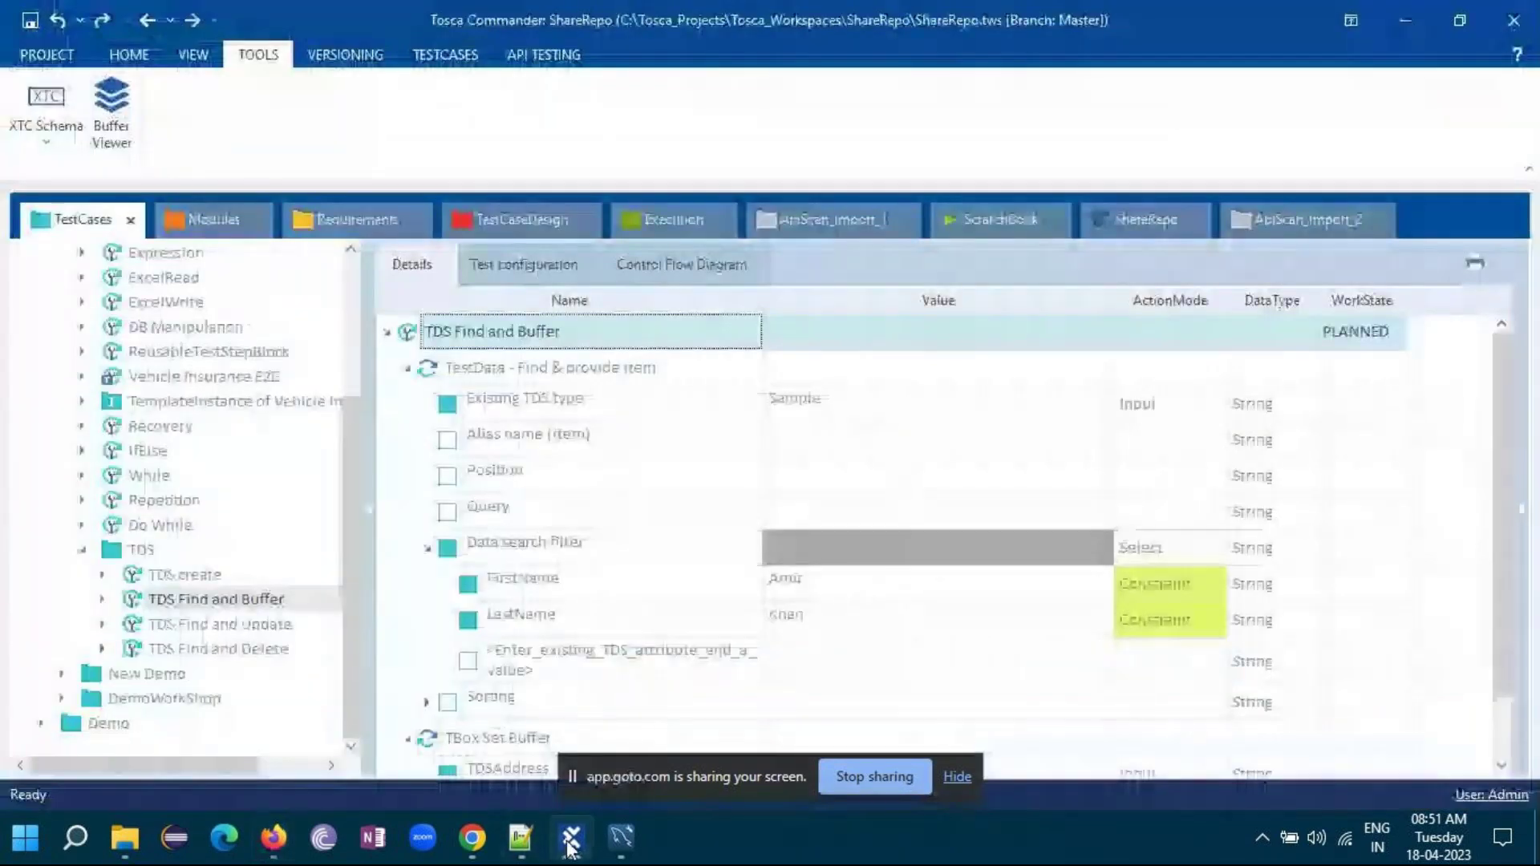
- Review the whole TDS Find and Buffer test case, from search filter to Sample.Address buffer, against the Sample items in Firefox
right_click(490, 337)
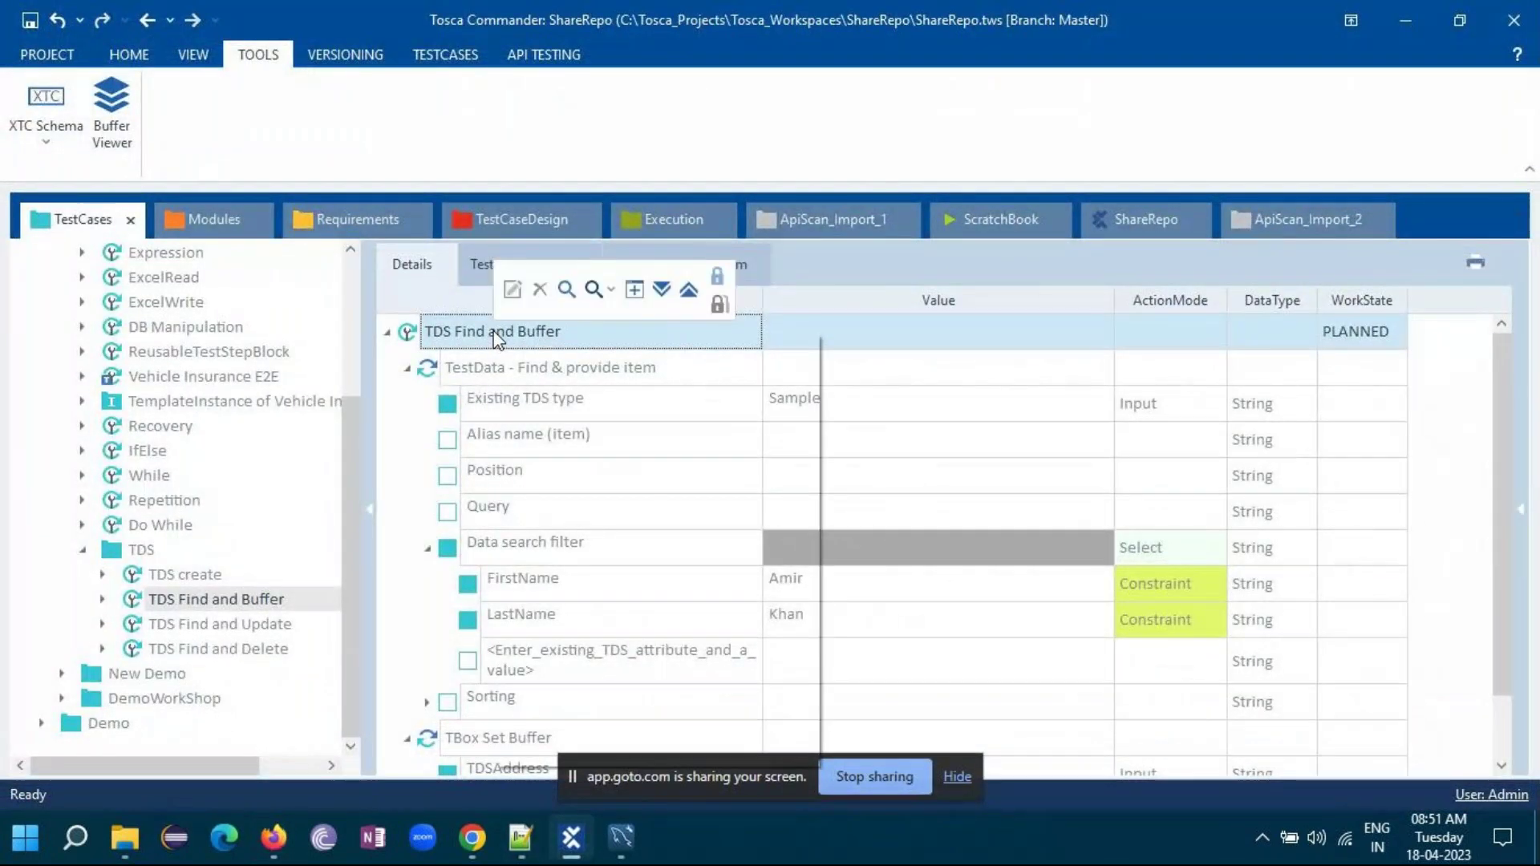
key("Escape")
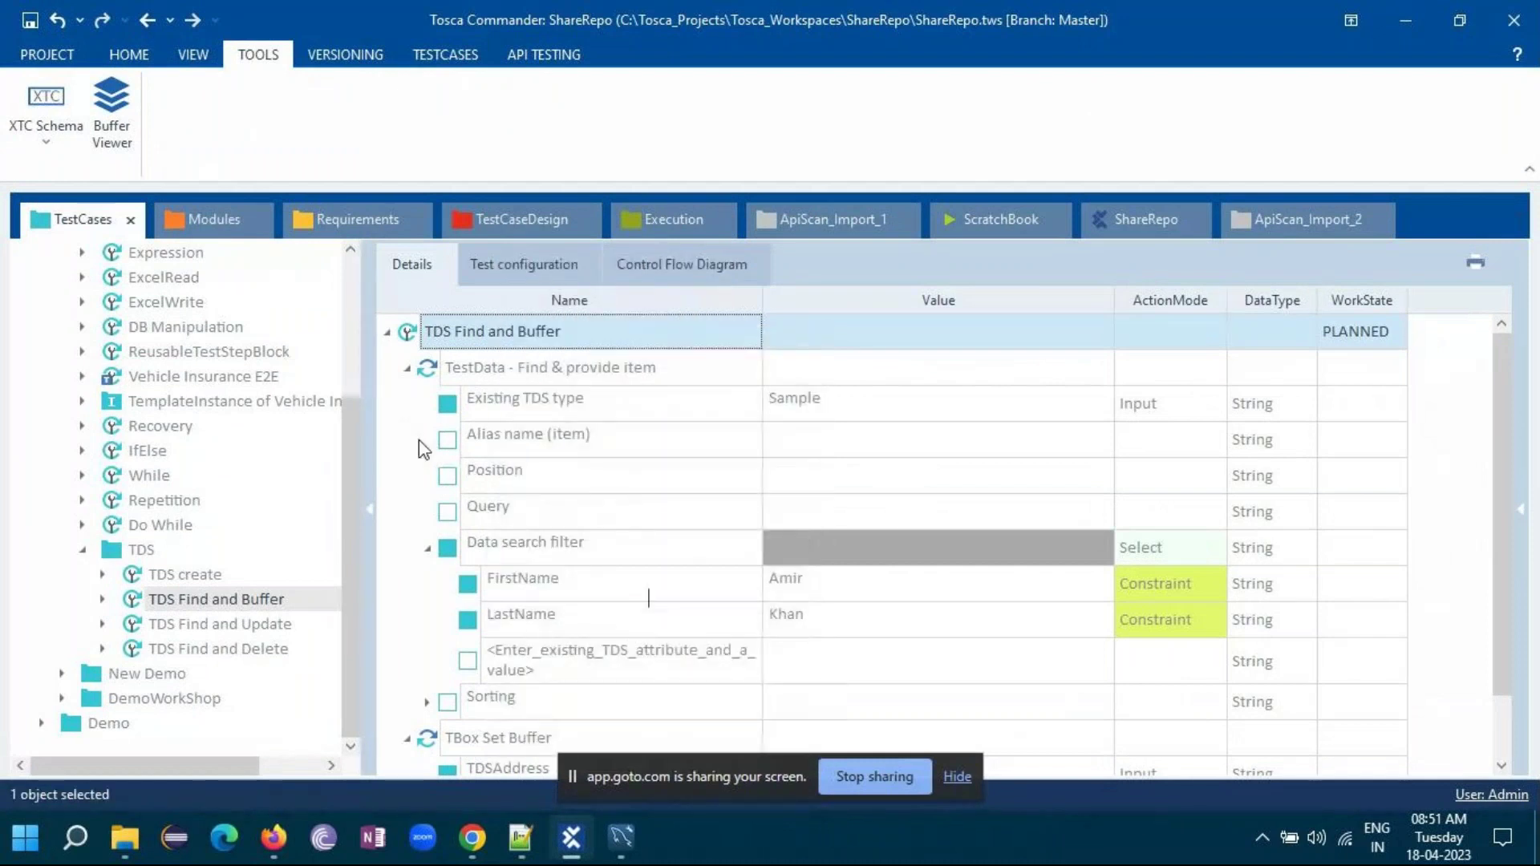
scroll(654, 558, "down", 2)
scroll(654, 558, "up", 2)
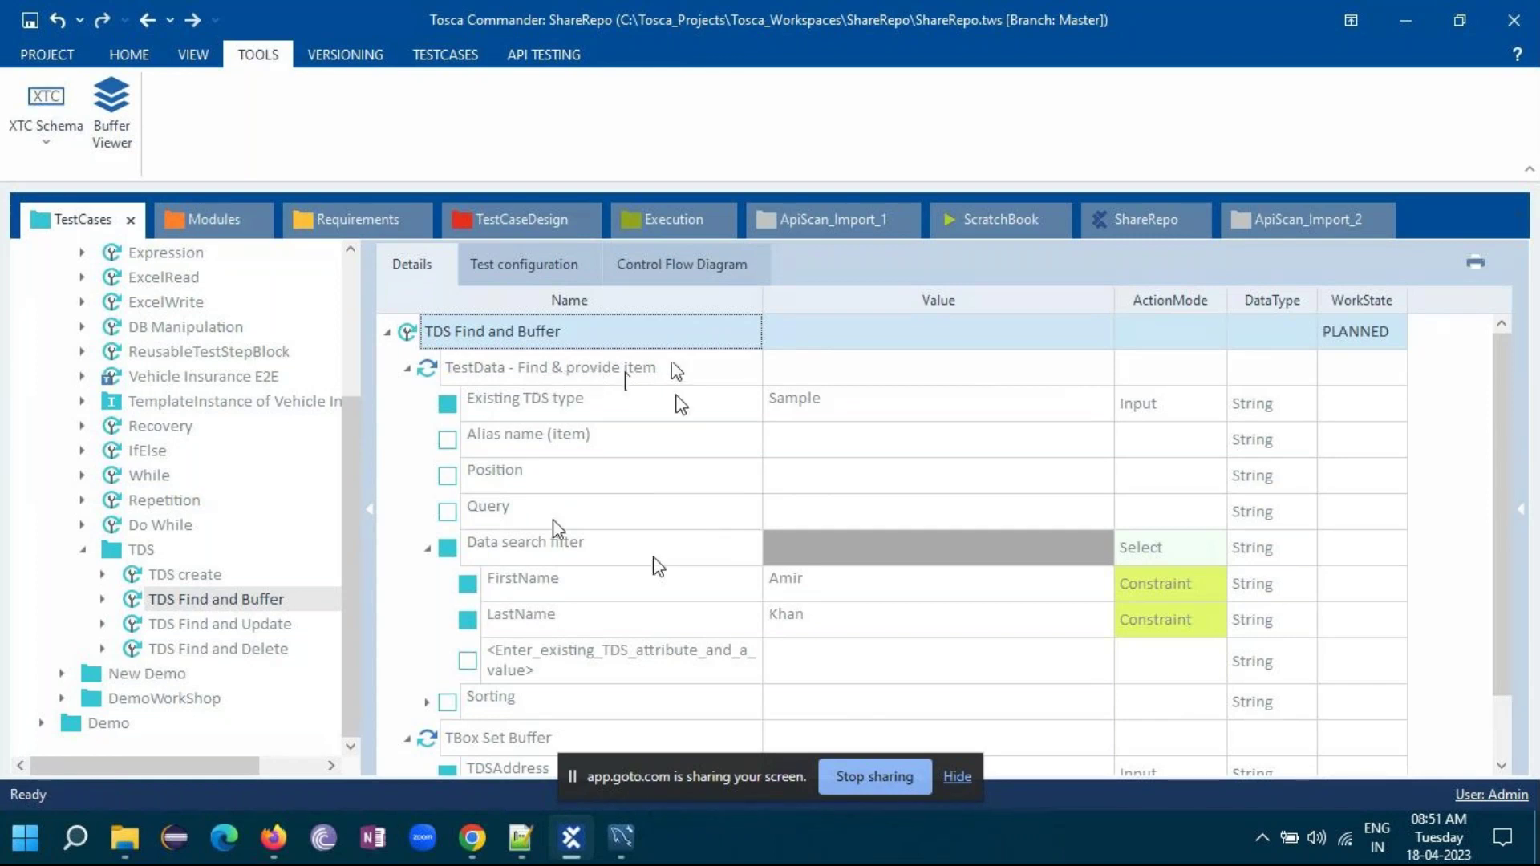
scroll(671, 515, "down", 2)
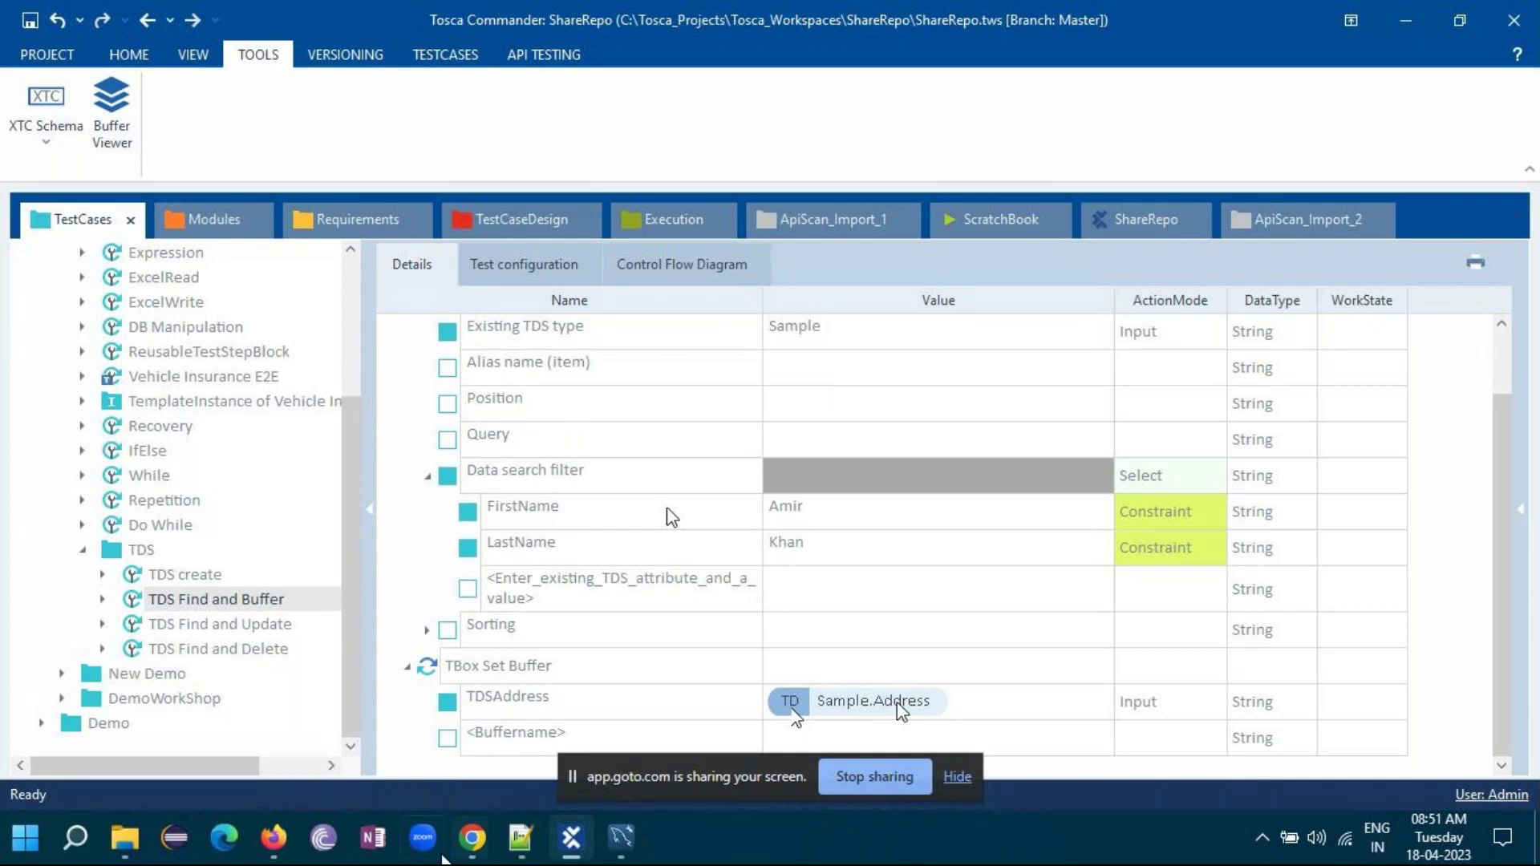
left_click(273, 838)
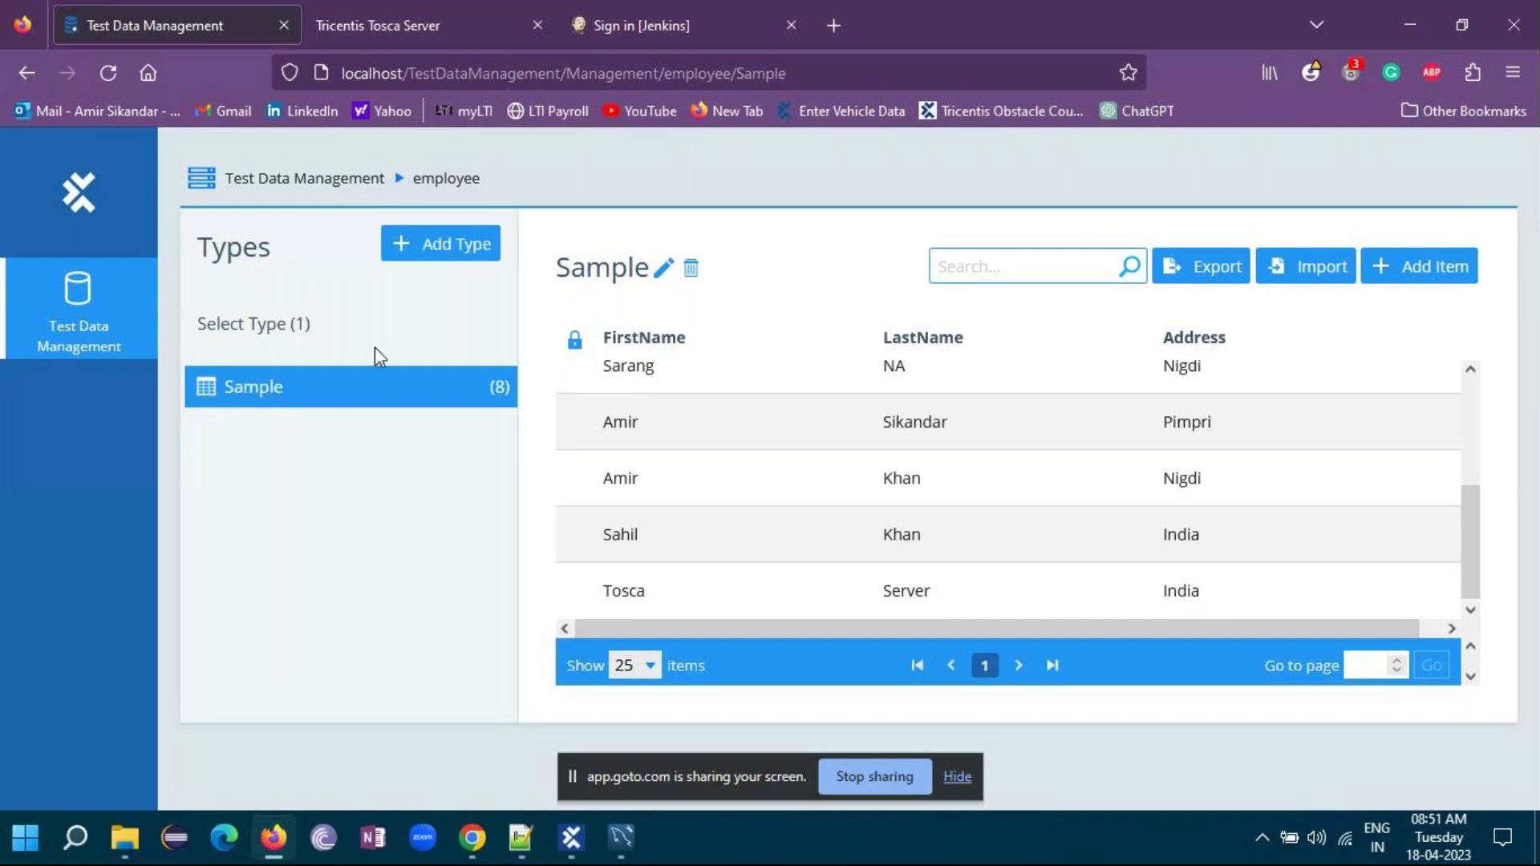
left_click(1409, 22)
- Run the TDS Find and Buffer test case in ScratchBook and return to Tosca Commander for its execution results
scroll(749, 508, "up", 3)
left_click(553, 341)
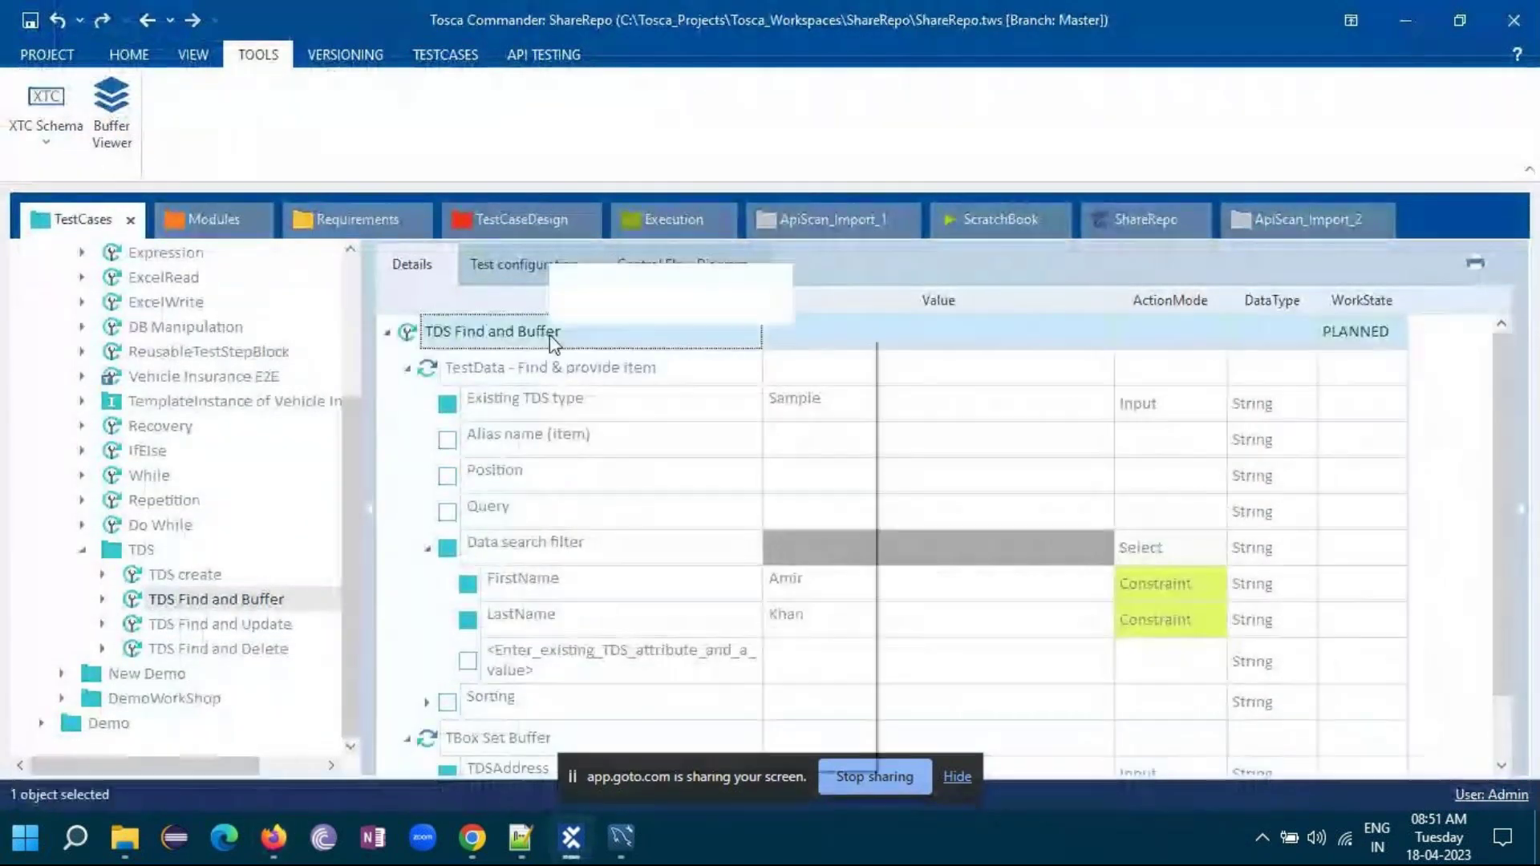
left_click(619, 409)
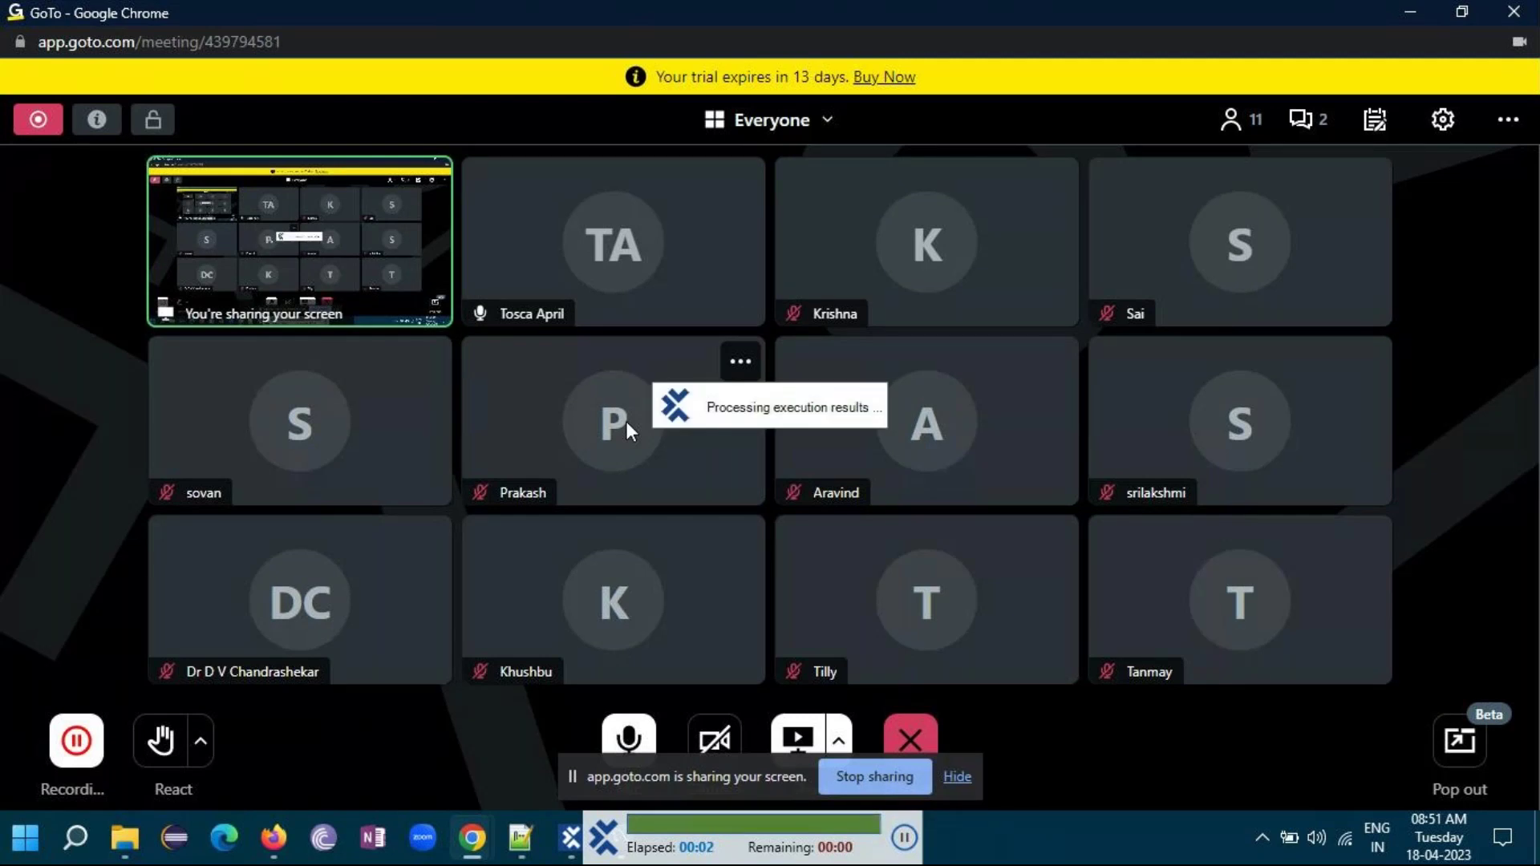
left_click(574, 846)
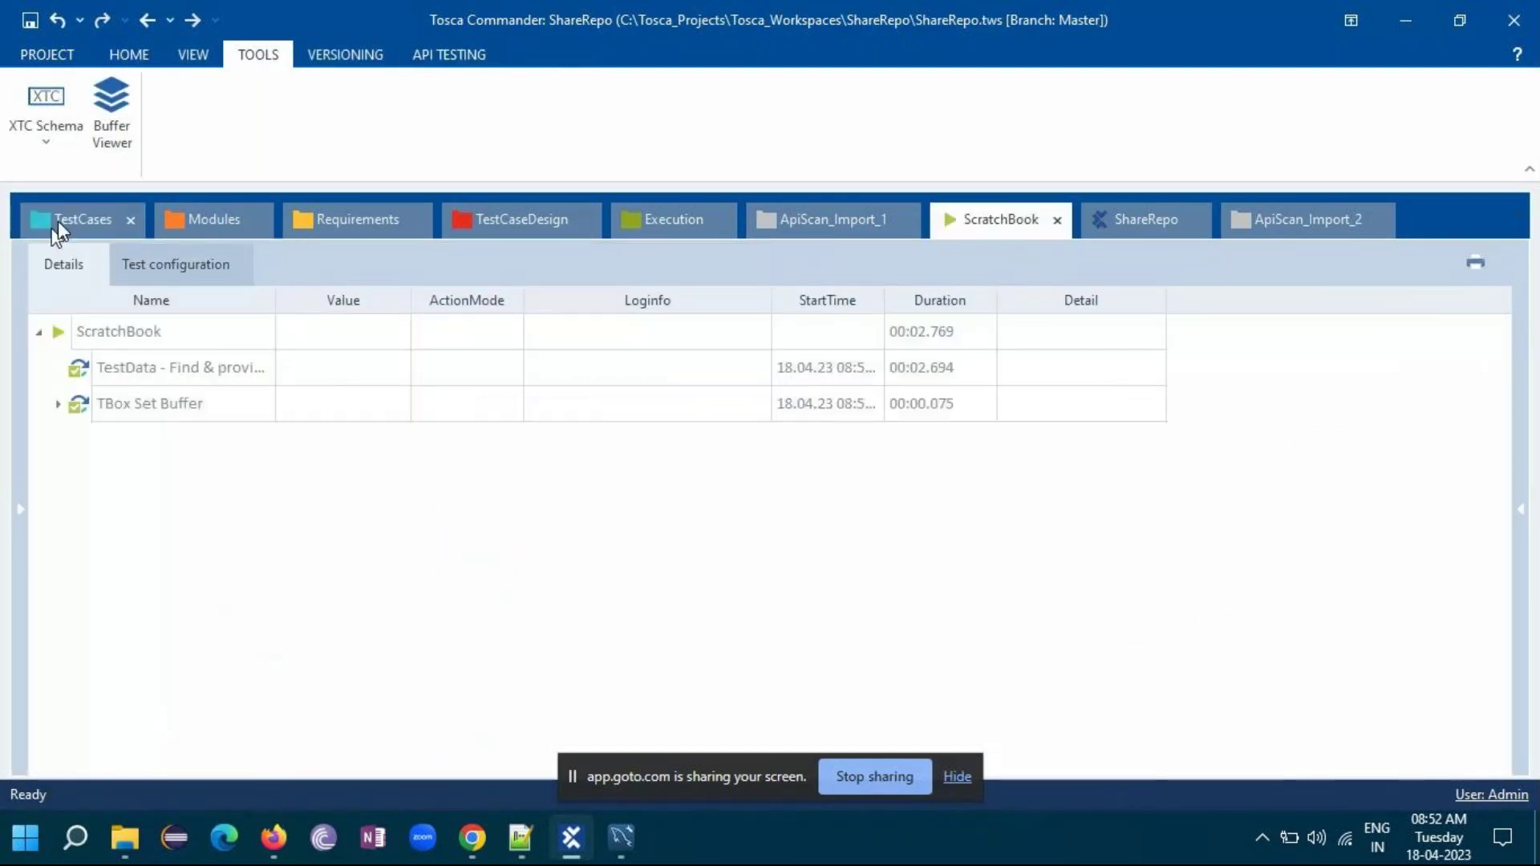
- Reopen the TestCases section and compare the TDSAddress buffer definition with the filtered item's address in Firefox
left_click(62, 218)
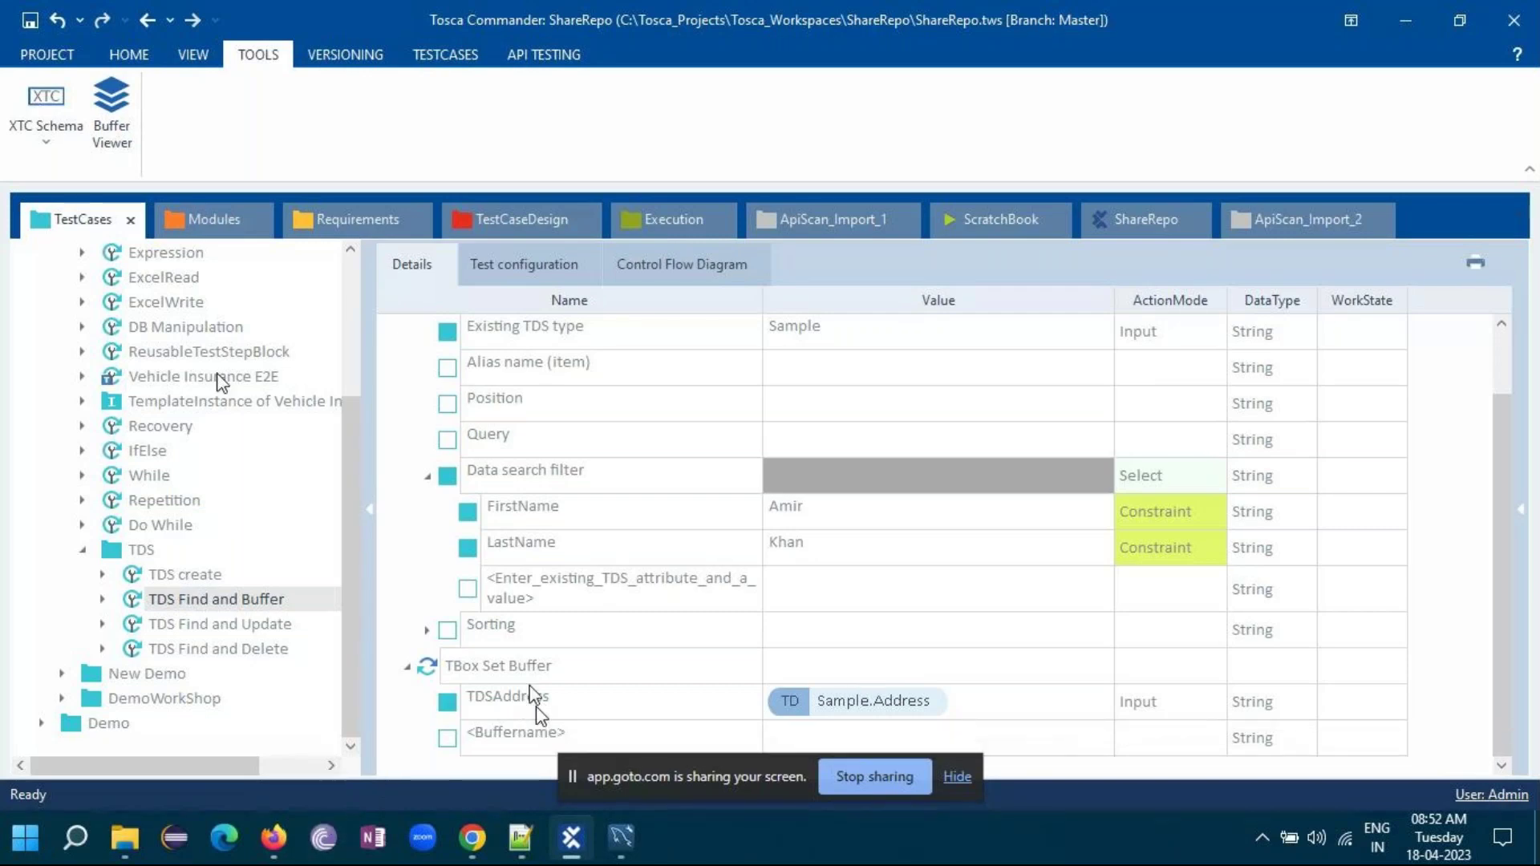
left_click(273, 838)
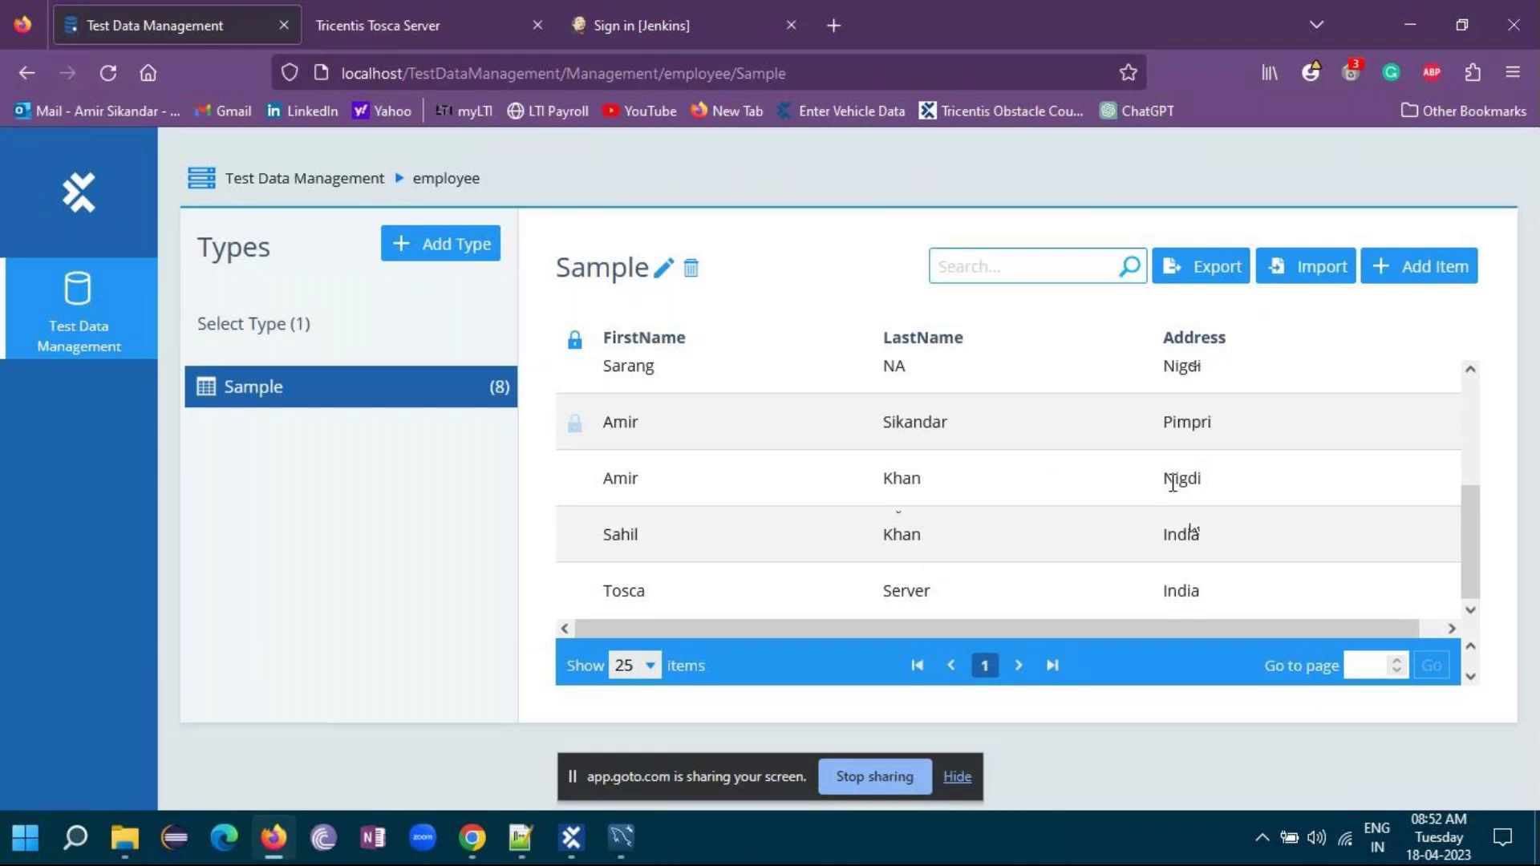
left_click(275, 844)
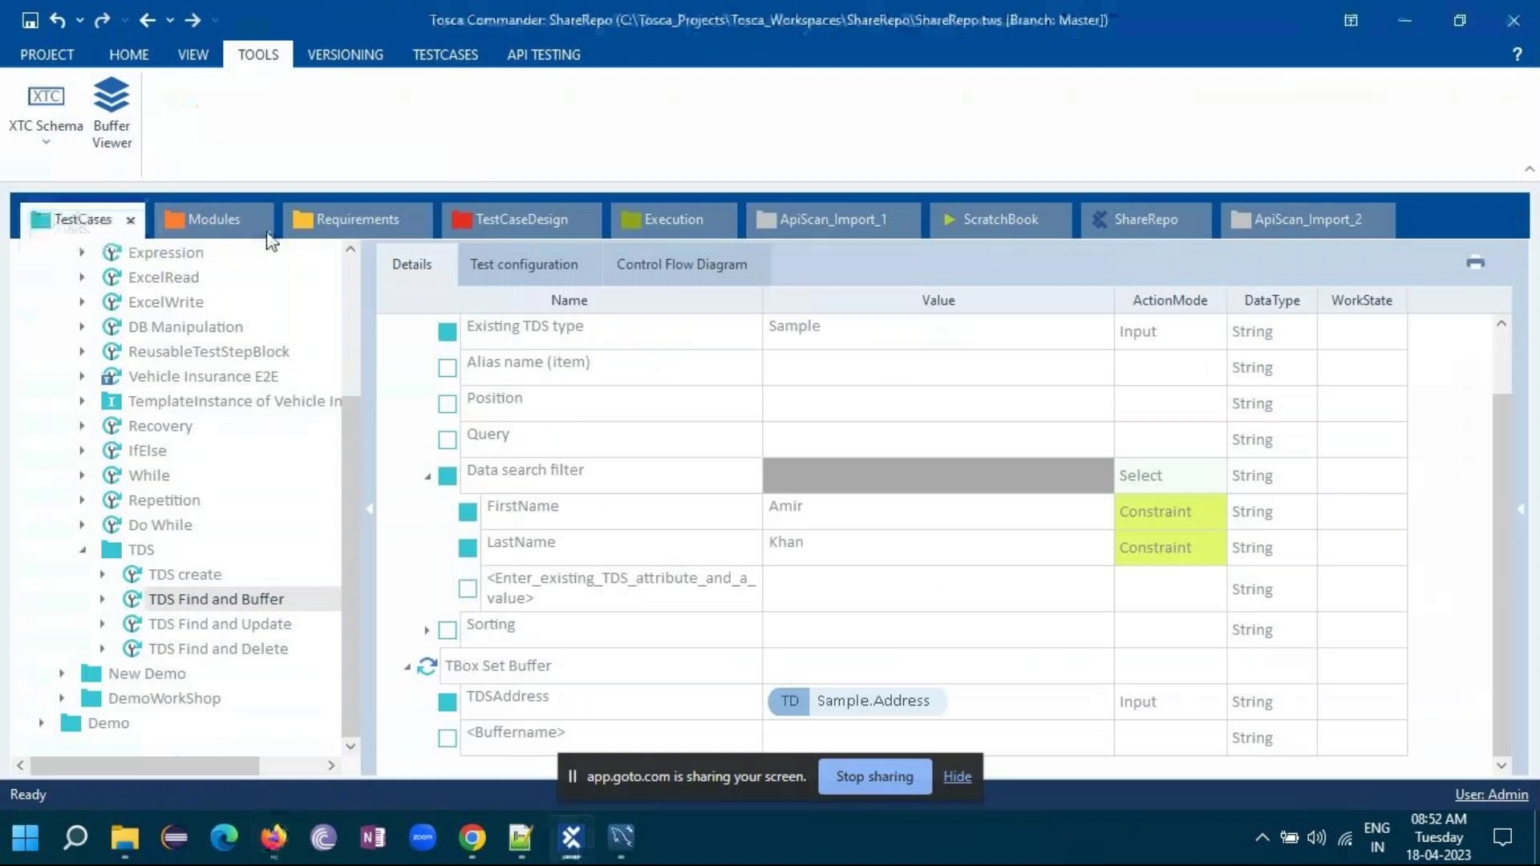
- Open the Buffer Viewer, find the TDSAddress buffer and compare its value with the Sample items in Firefox
left_click(112, 119)
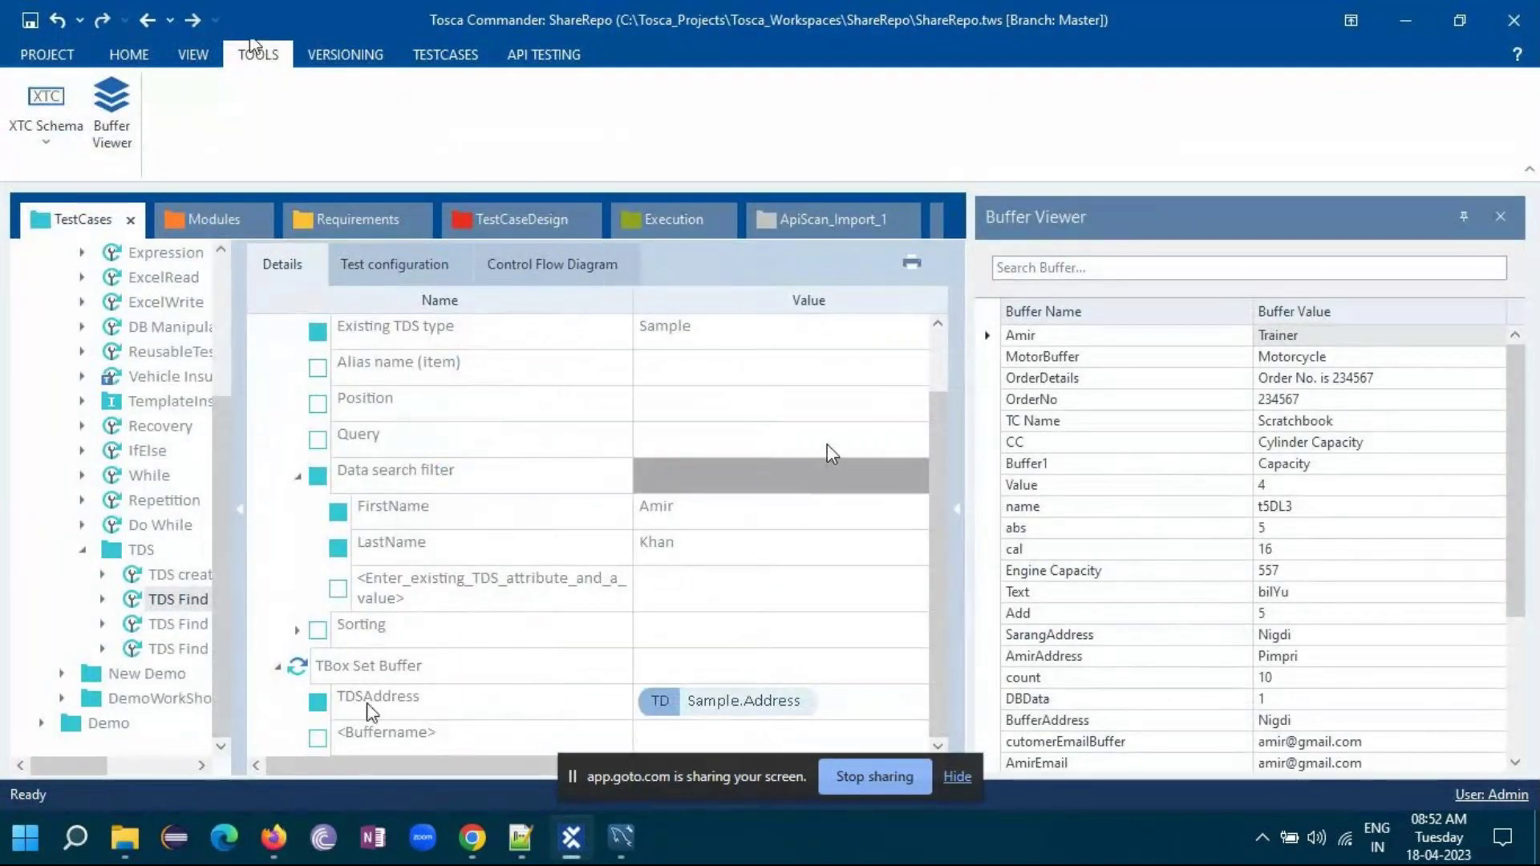
scroll(1281, 606, "down", 1)
scroll(1282, 605, "down", 2)
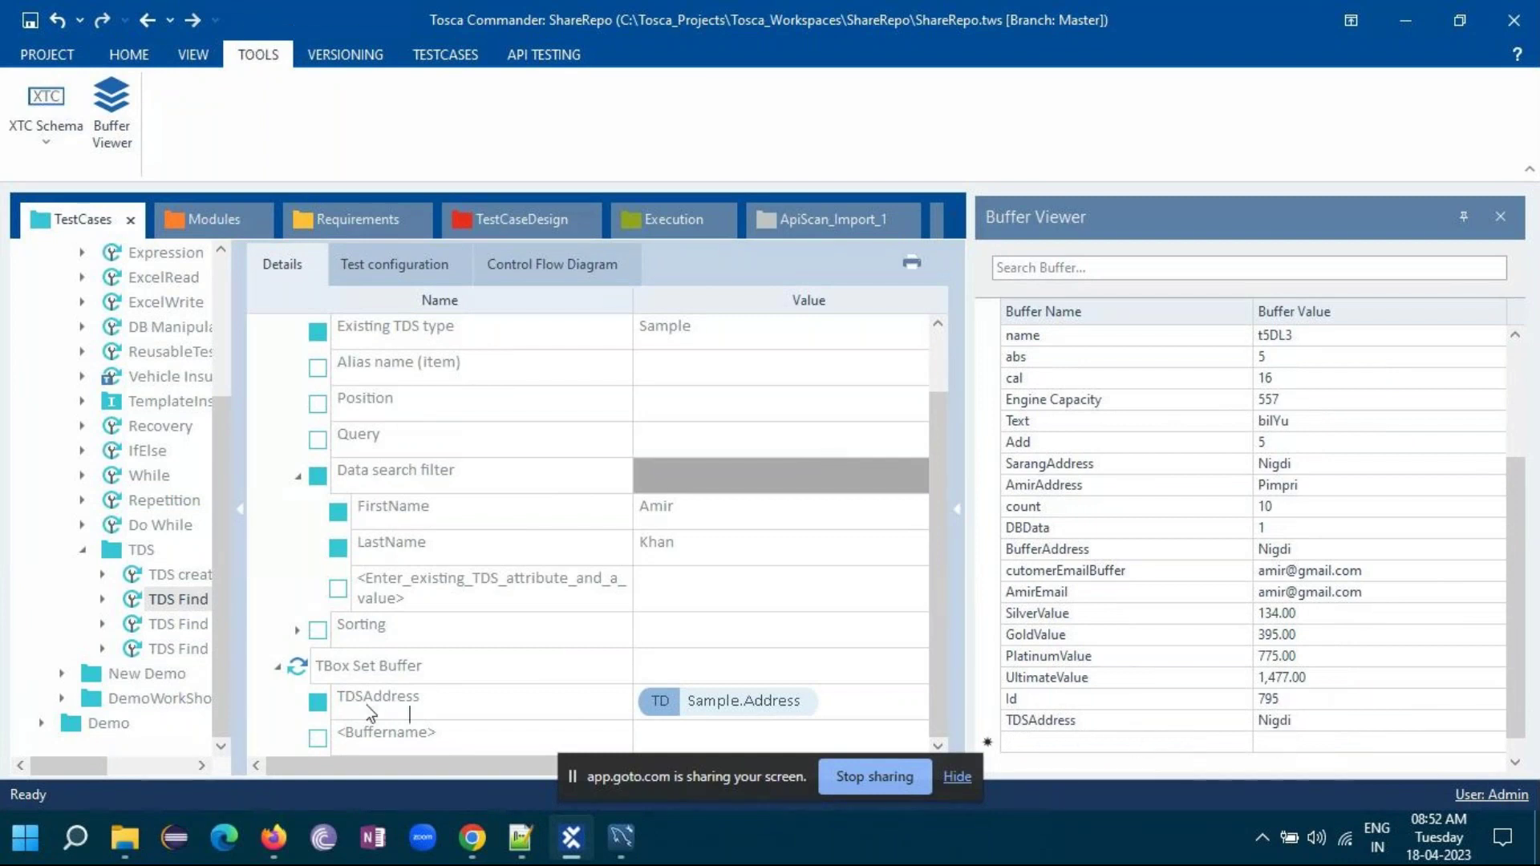
left_click(274, 837)
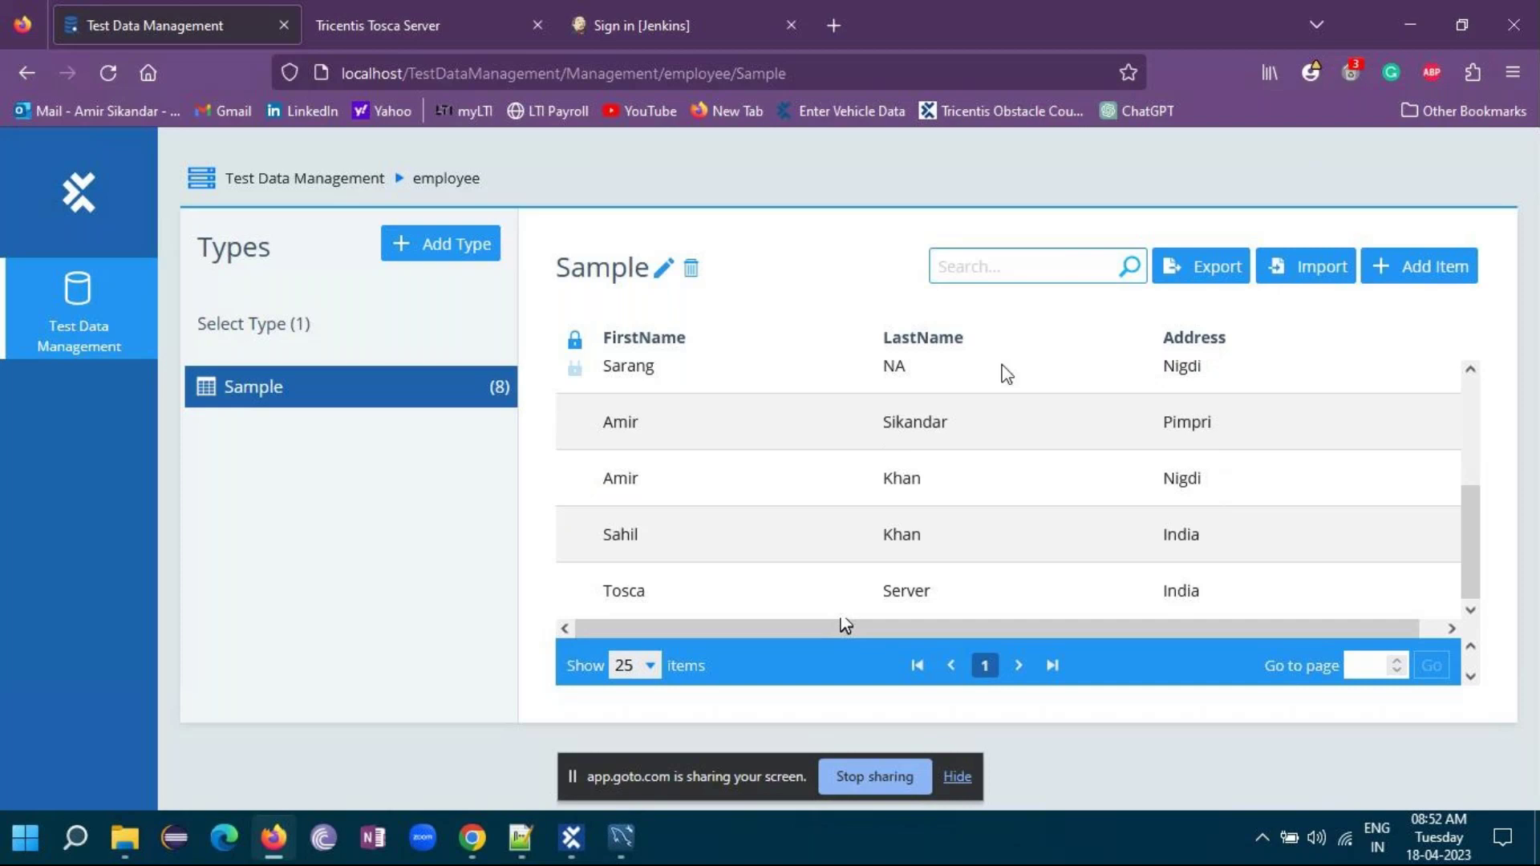
left_click(1399, 22)
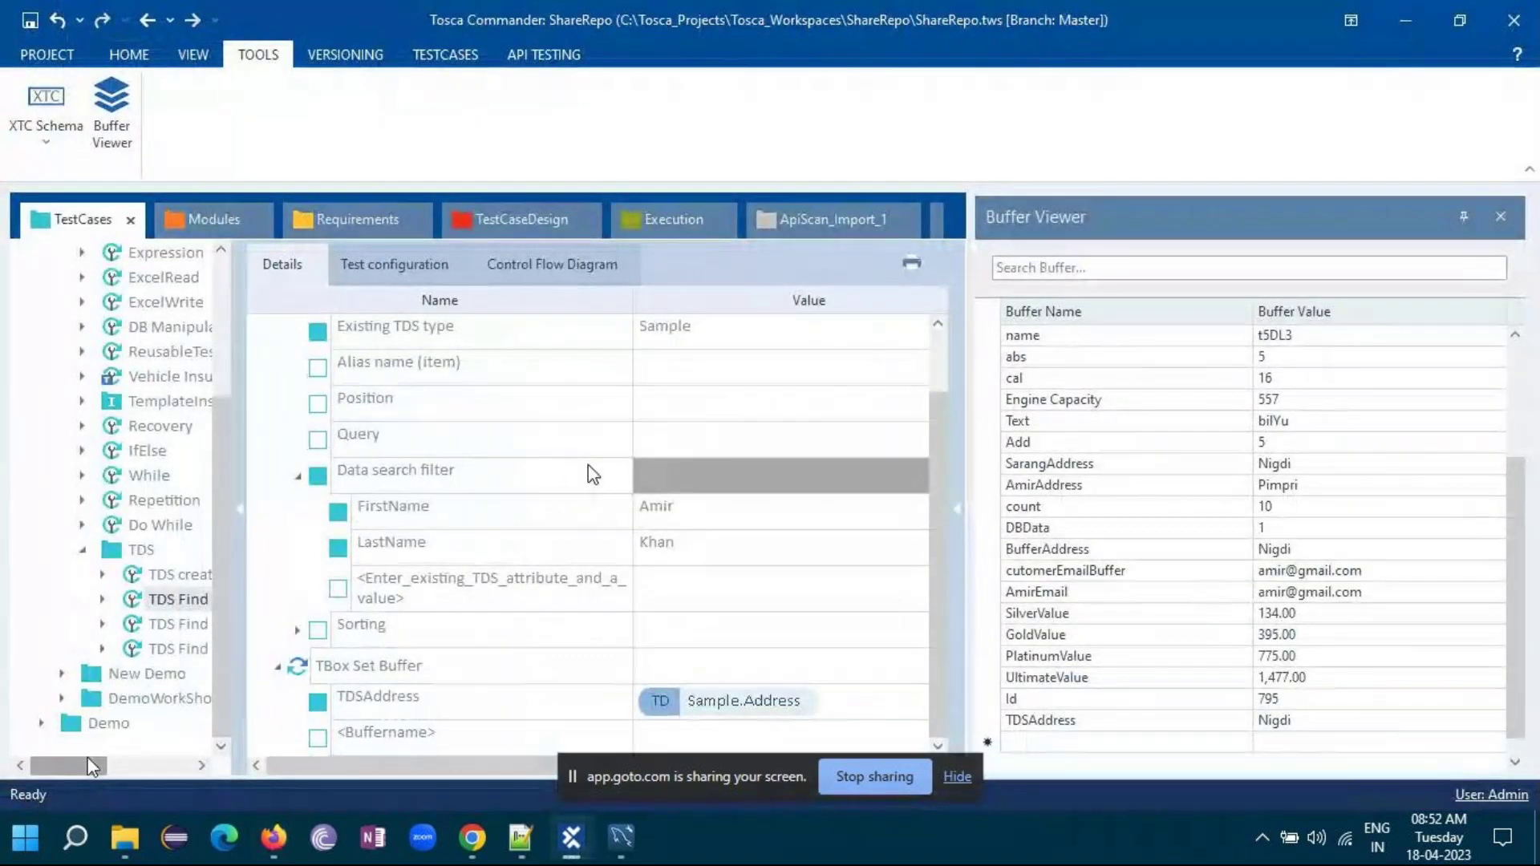
- Open the TDS Find and Update test case and expand its Find & provide item step down to the data search filter values
left_click_drag(85, 763, 122, 767)
left_click(127, 624)
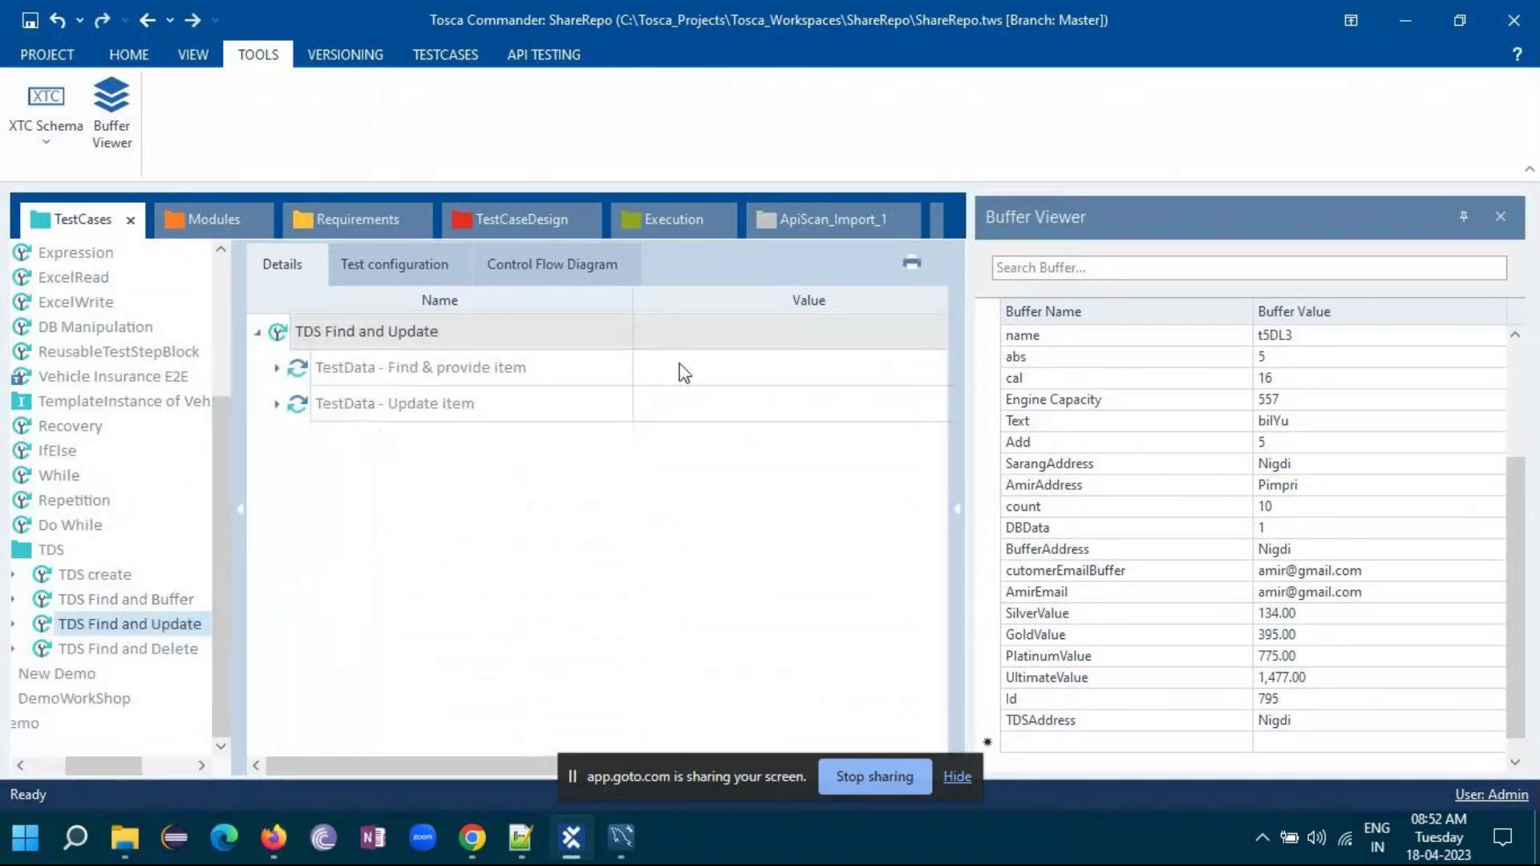
left_click(276, 368)
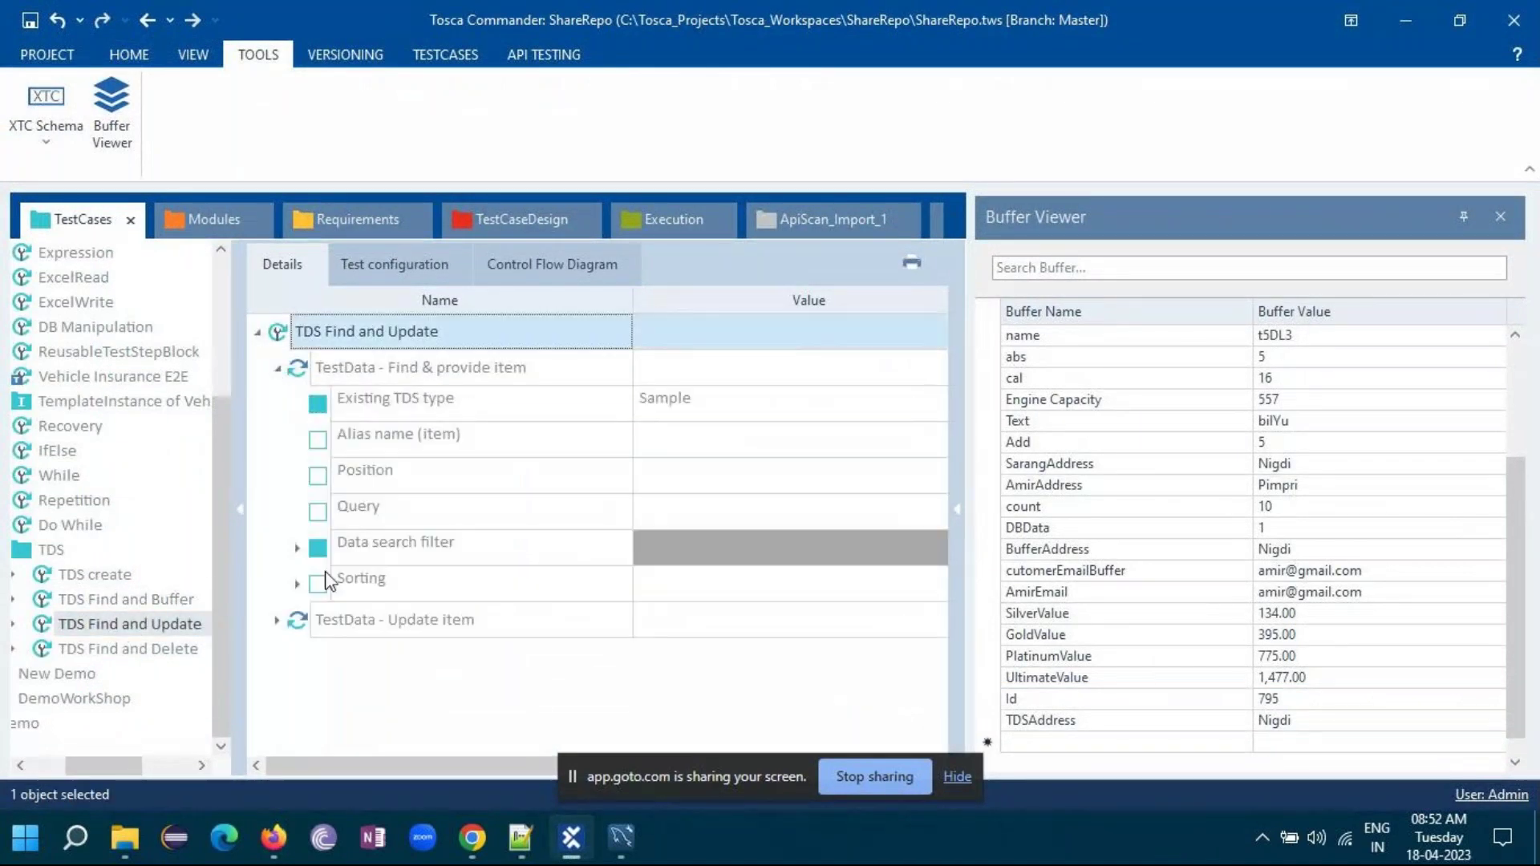
left_click(295, 551)
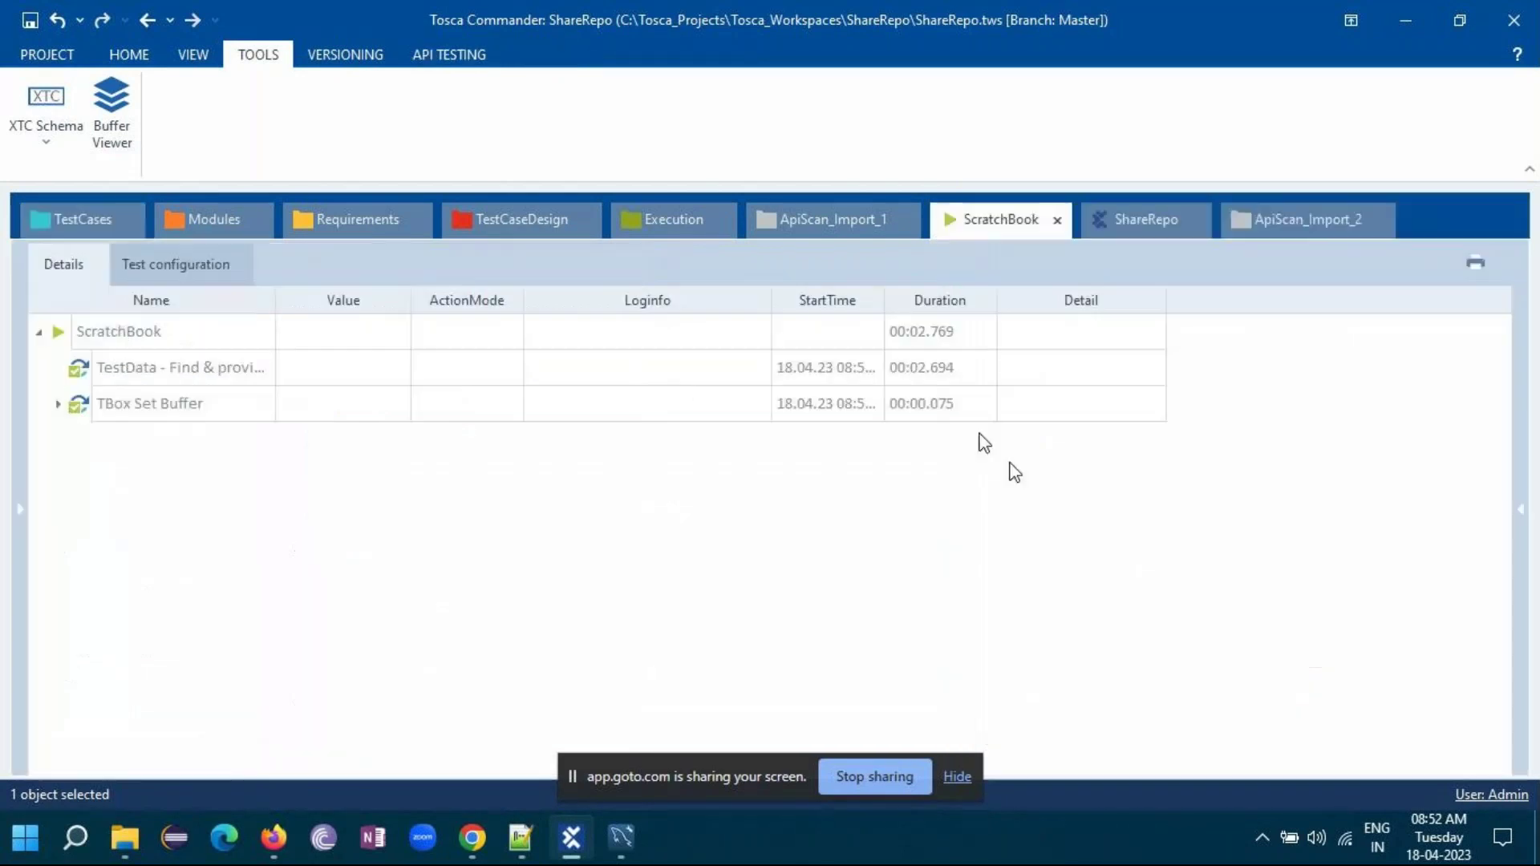
left_click(57, 231)
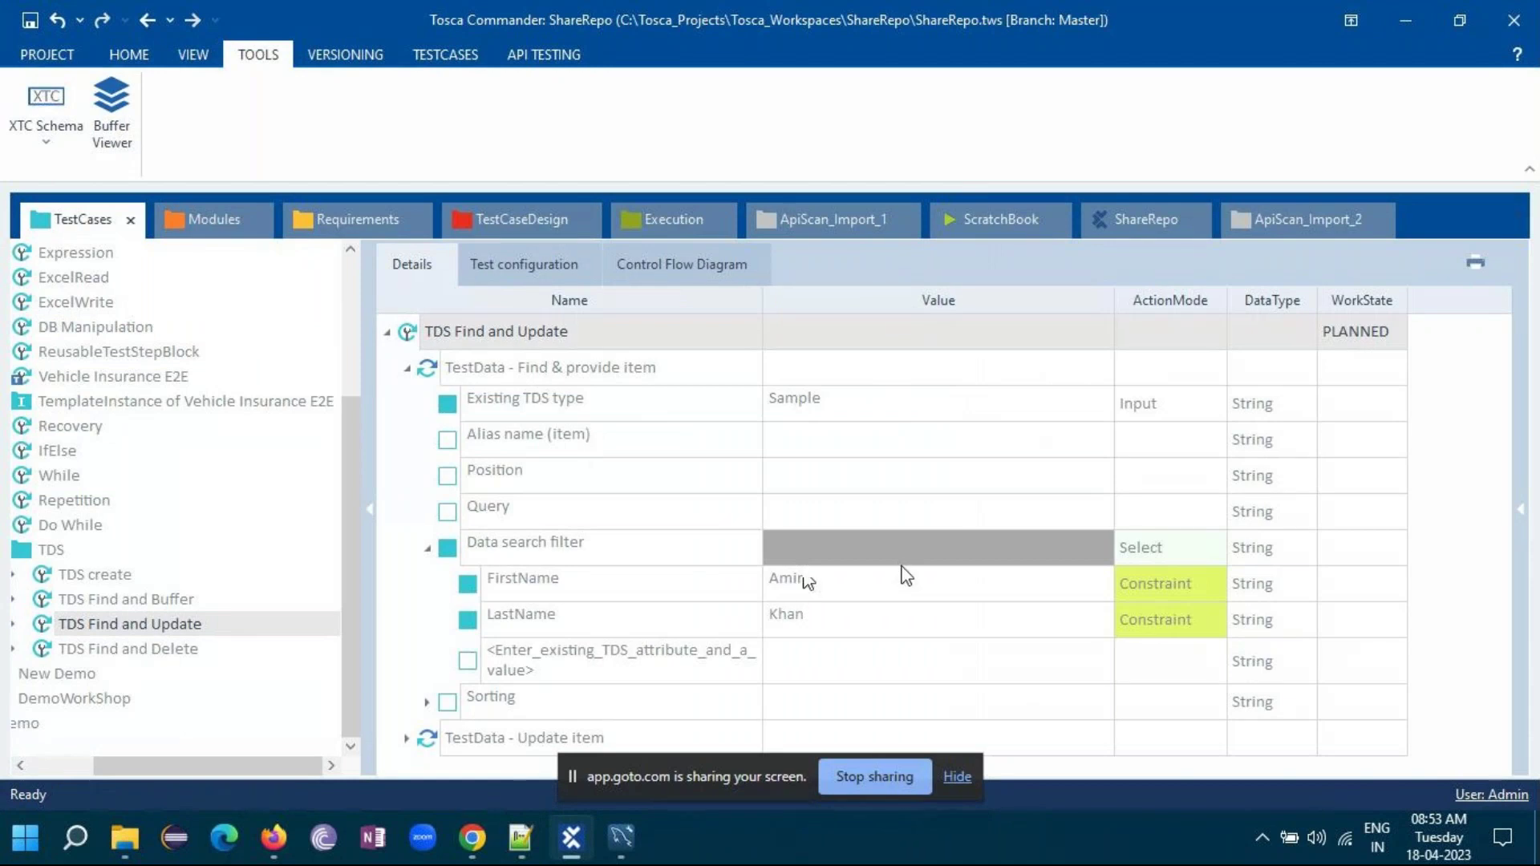
- Expand the TestData - Update item step and its data structure to review the Address attribute
left_click(406, 737)
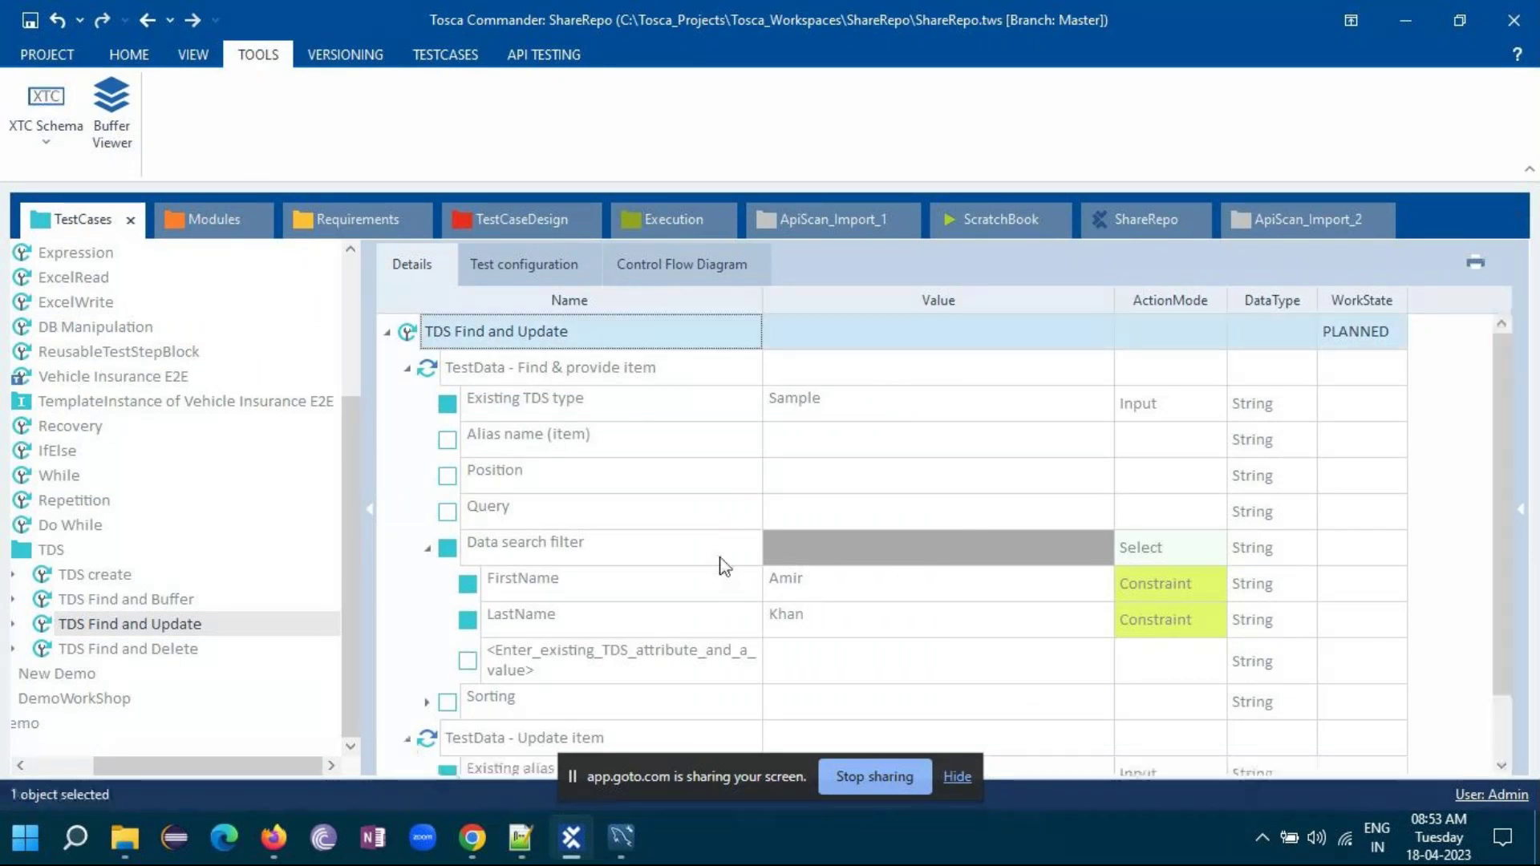
scroll(722, 561, "down", 1)
left_click(427, 738)
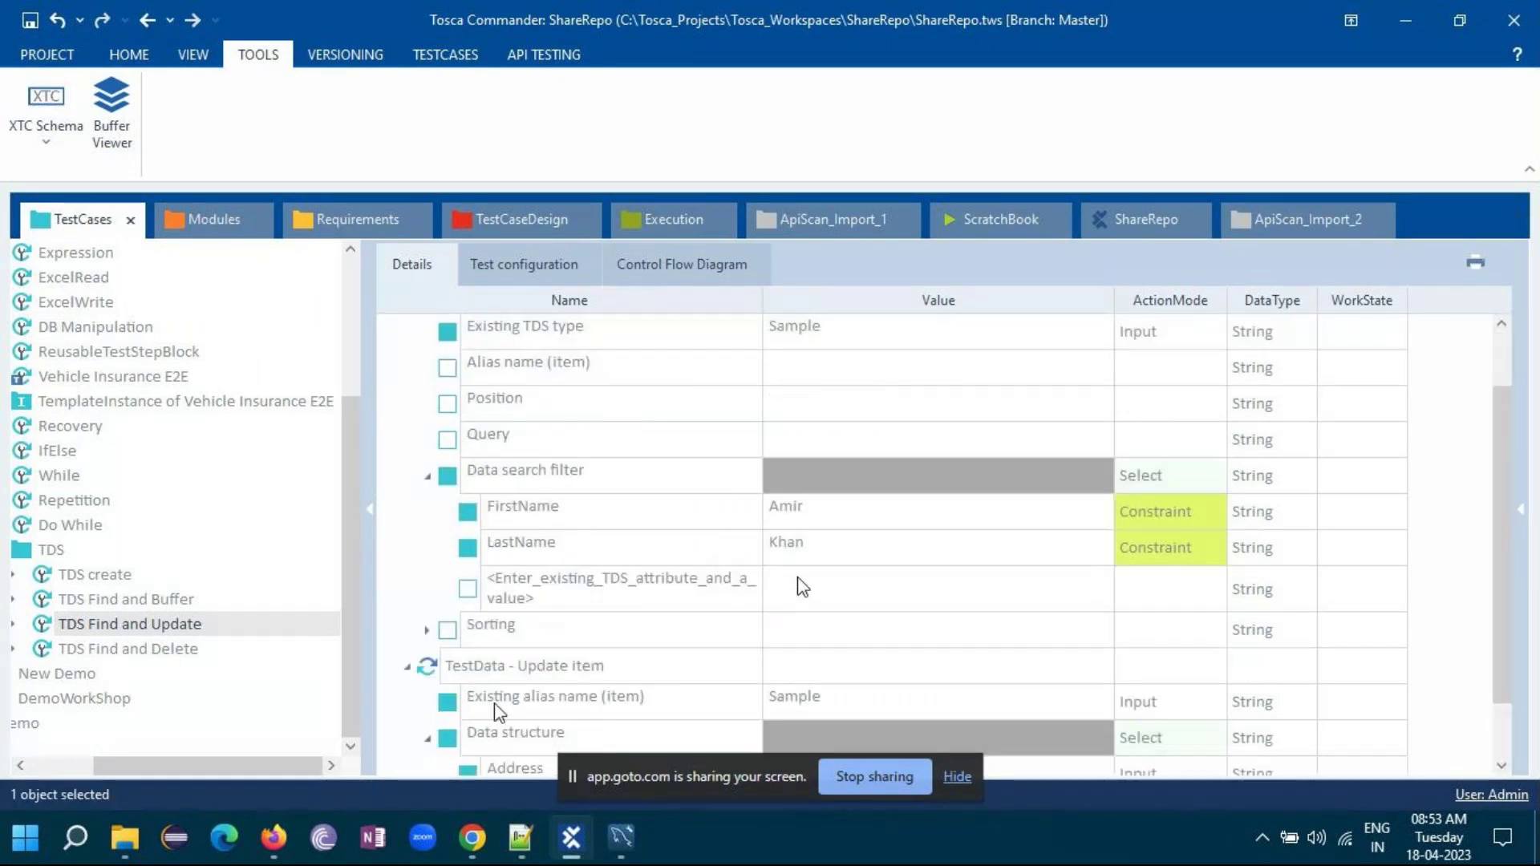
scroll(842, 569, "down", 1)
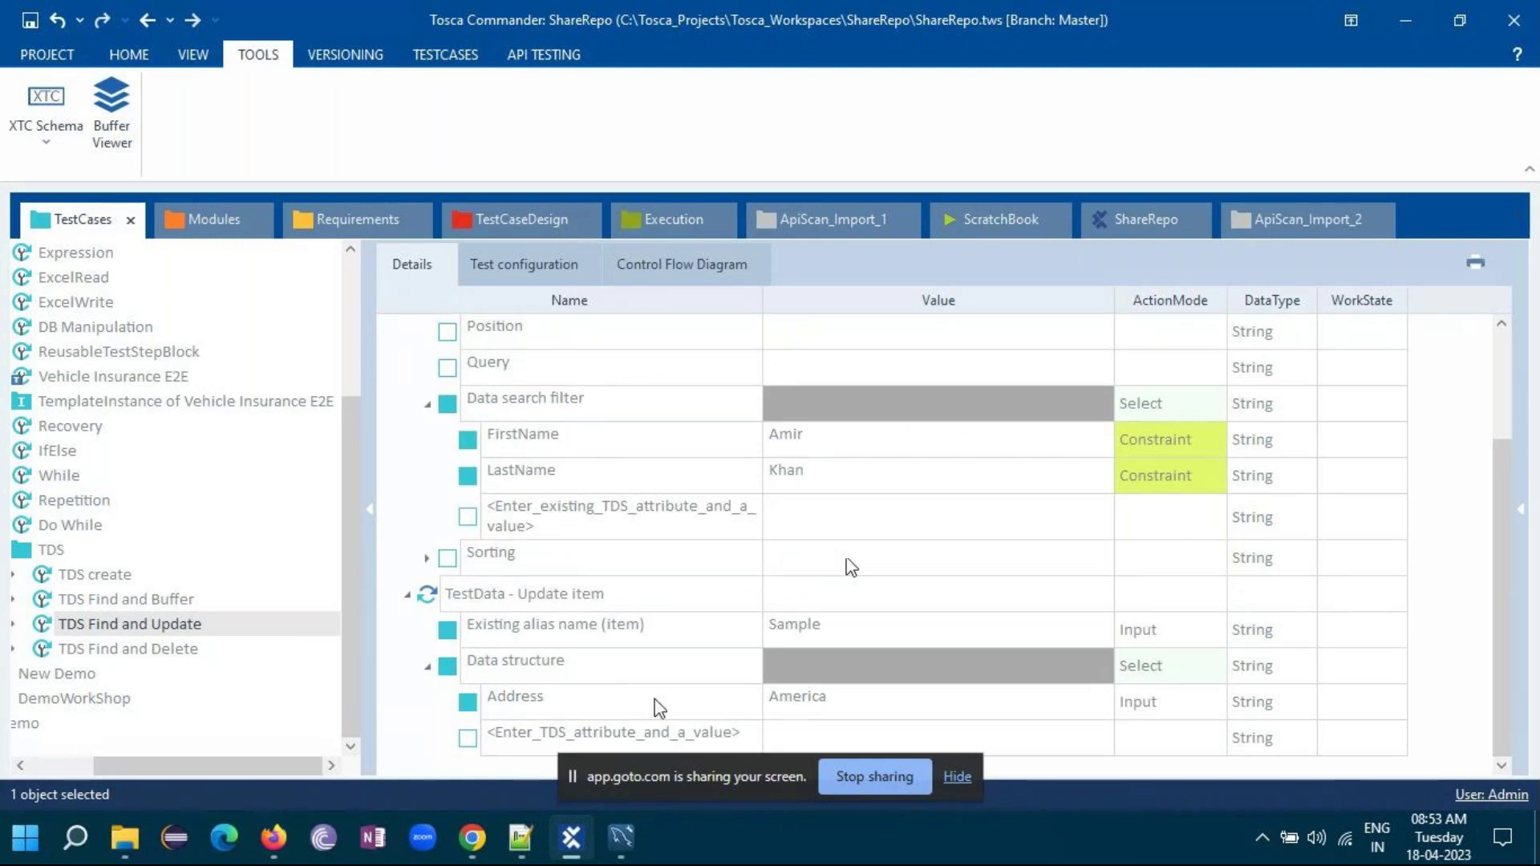
- Compare the matching Sample item in Firefox with the search filter and update values of the TDS Find and Update test case
left_click(273, 837)
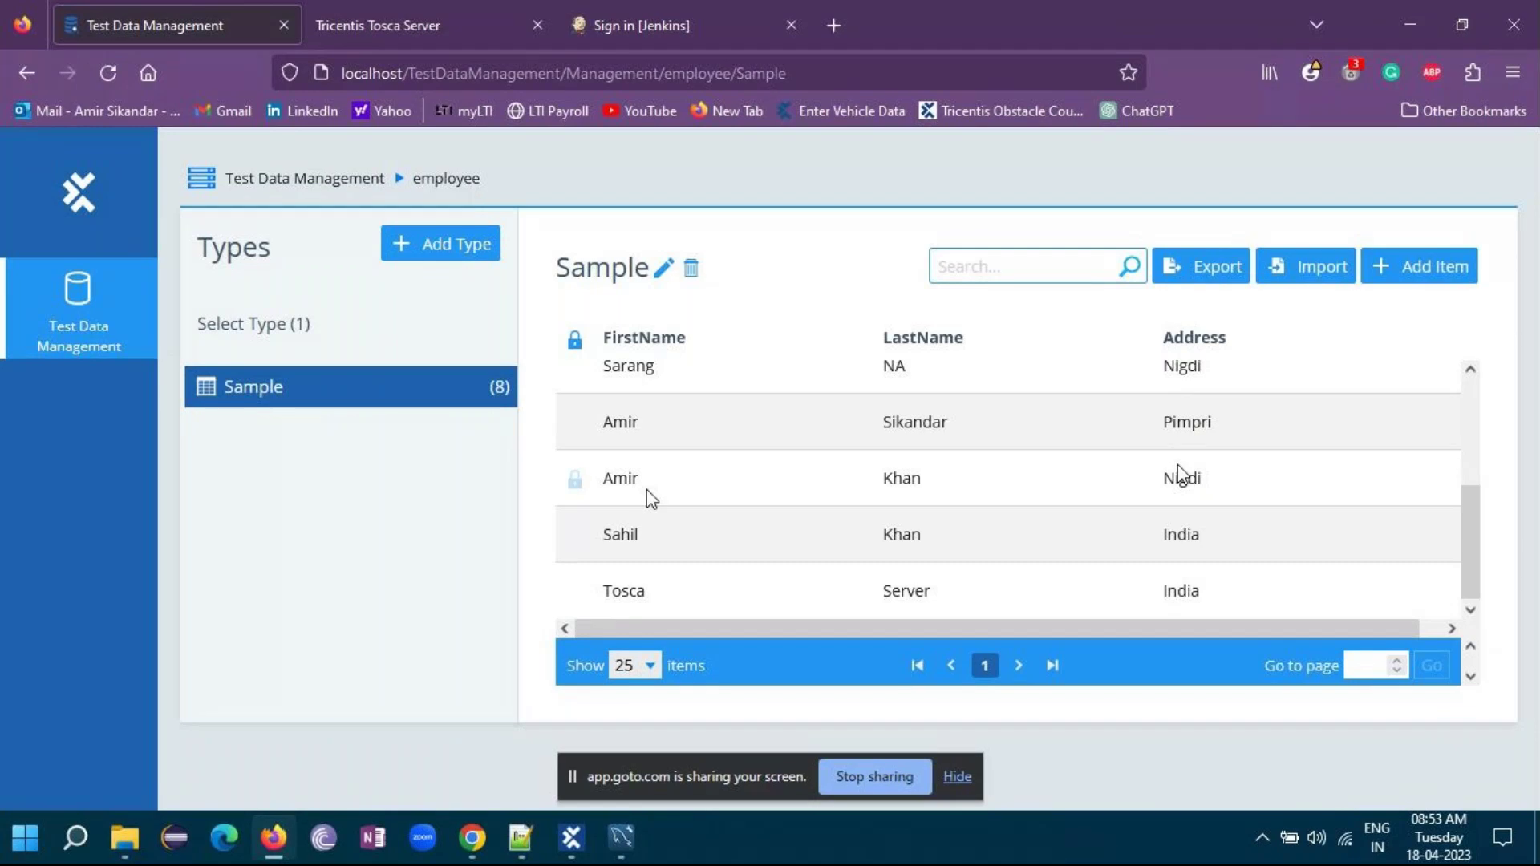
left_click(278, 851)
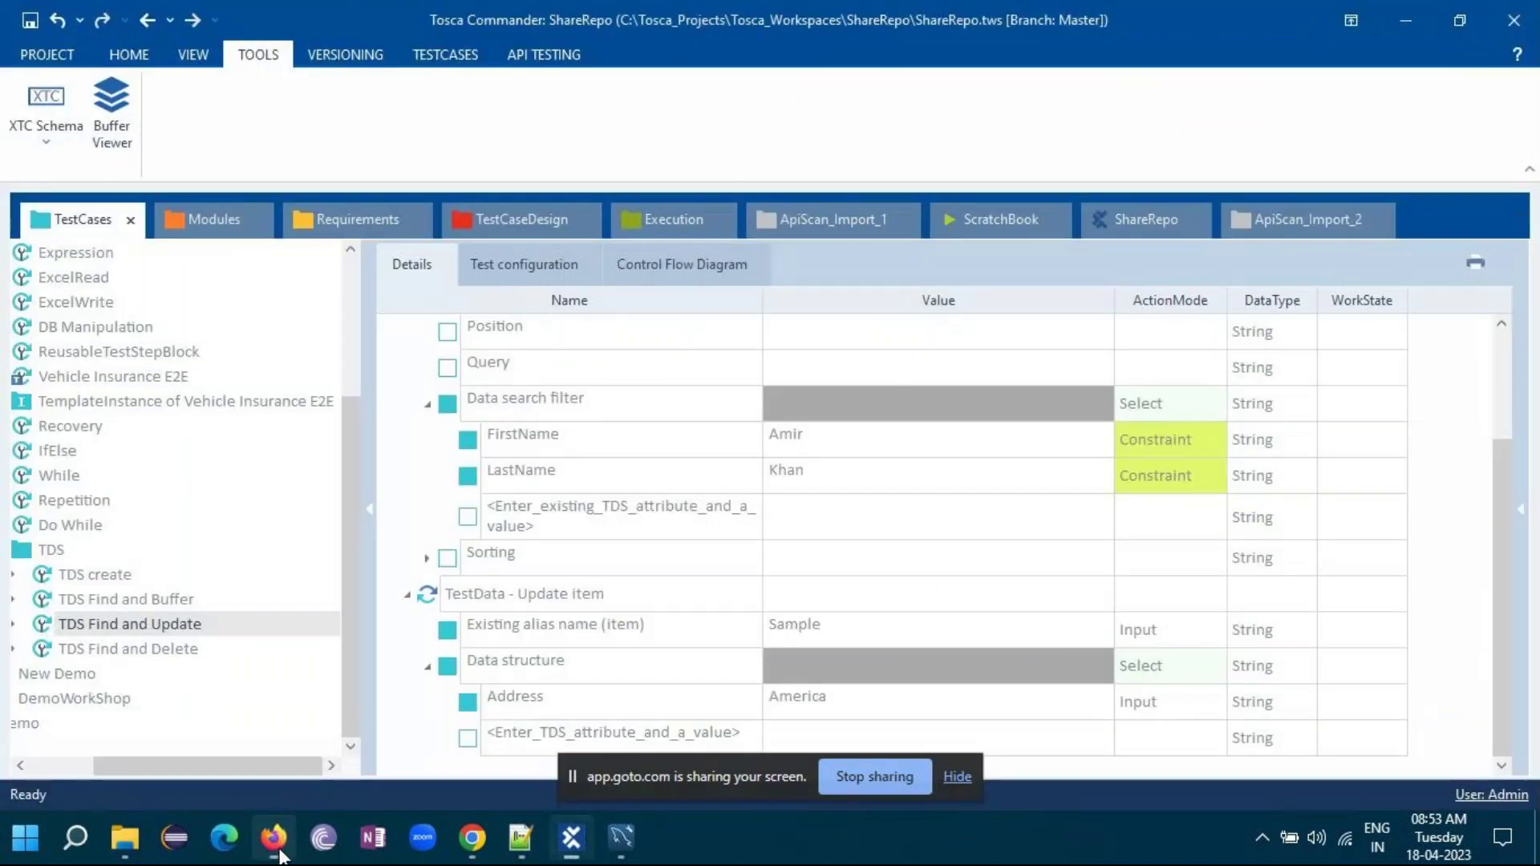
scroll(686, 495, "up", 2)
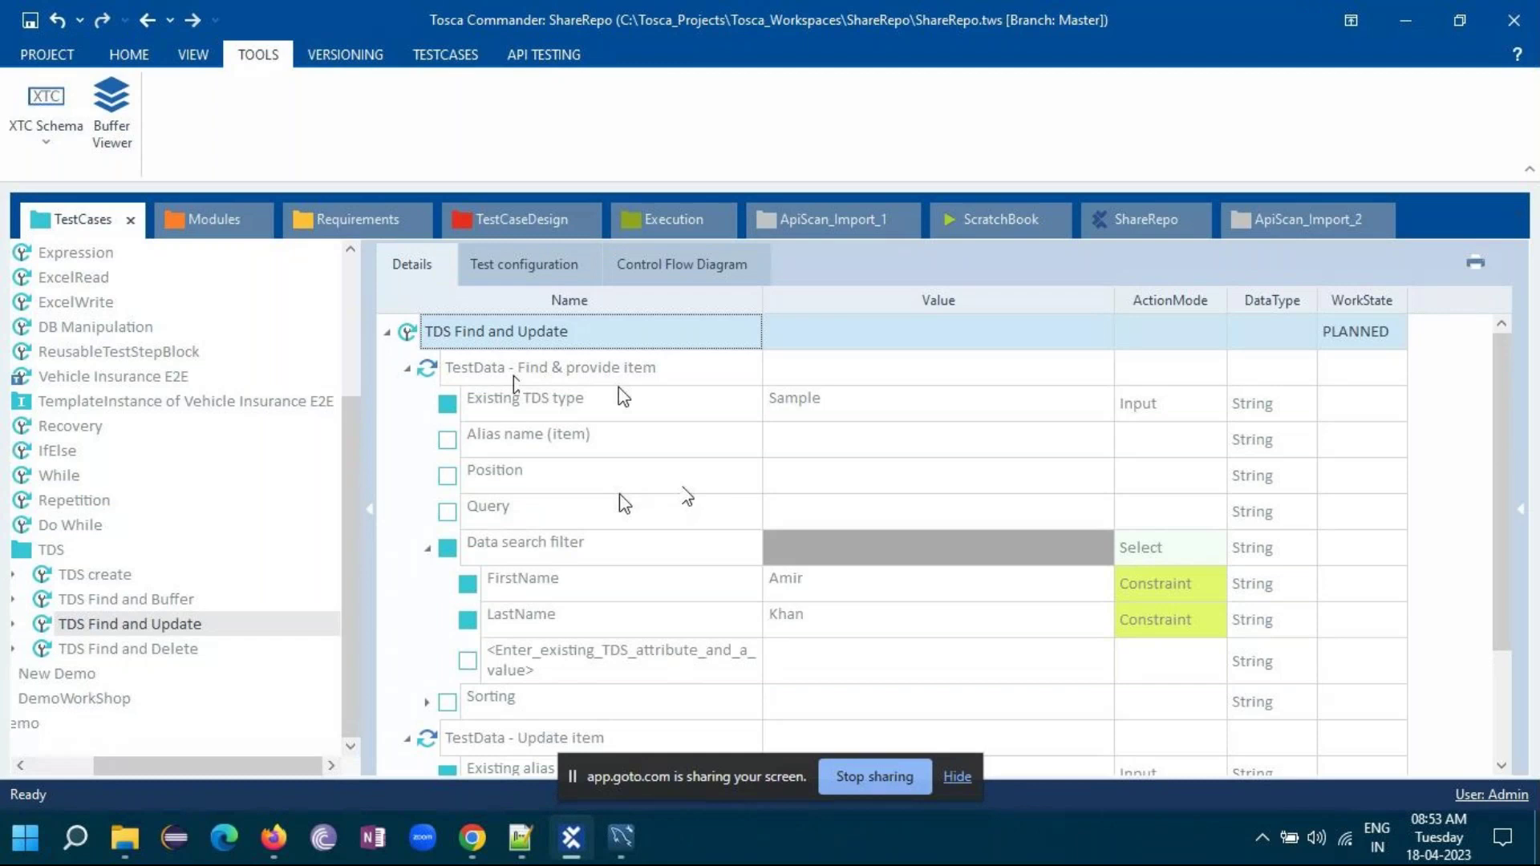
scroll(688, 532, "down", 2)
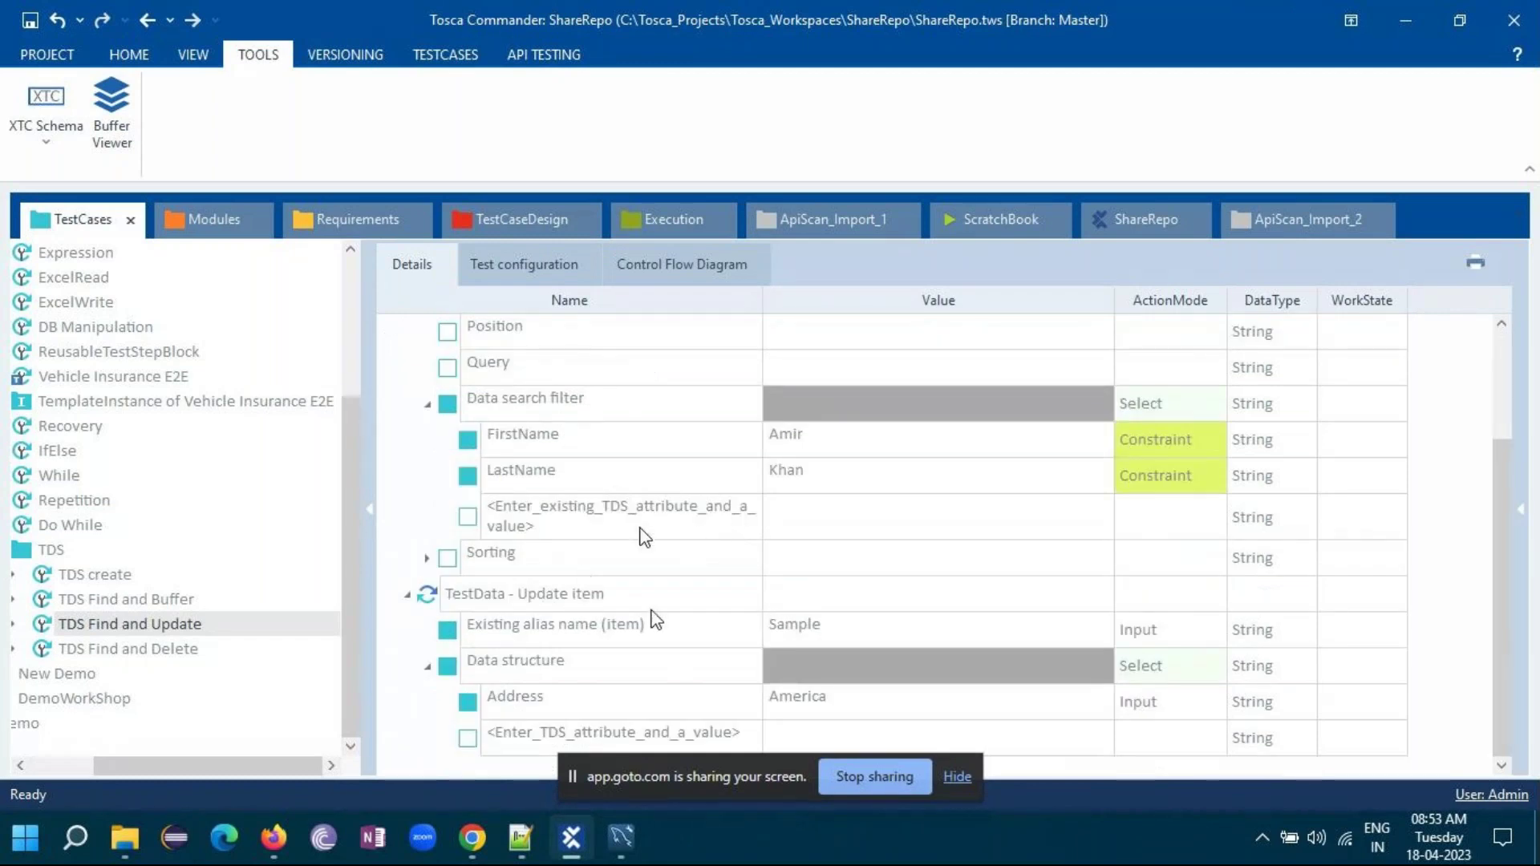
scroll(698, 673, "up", 2)
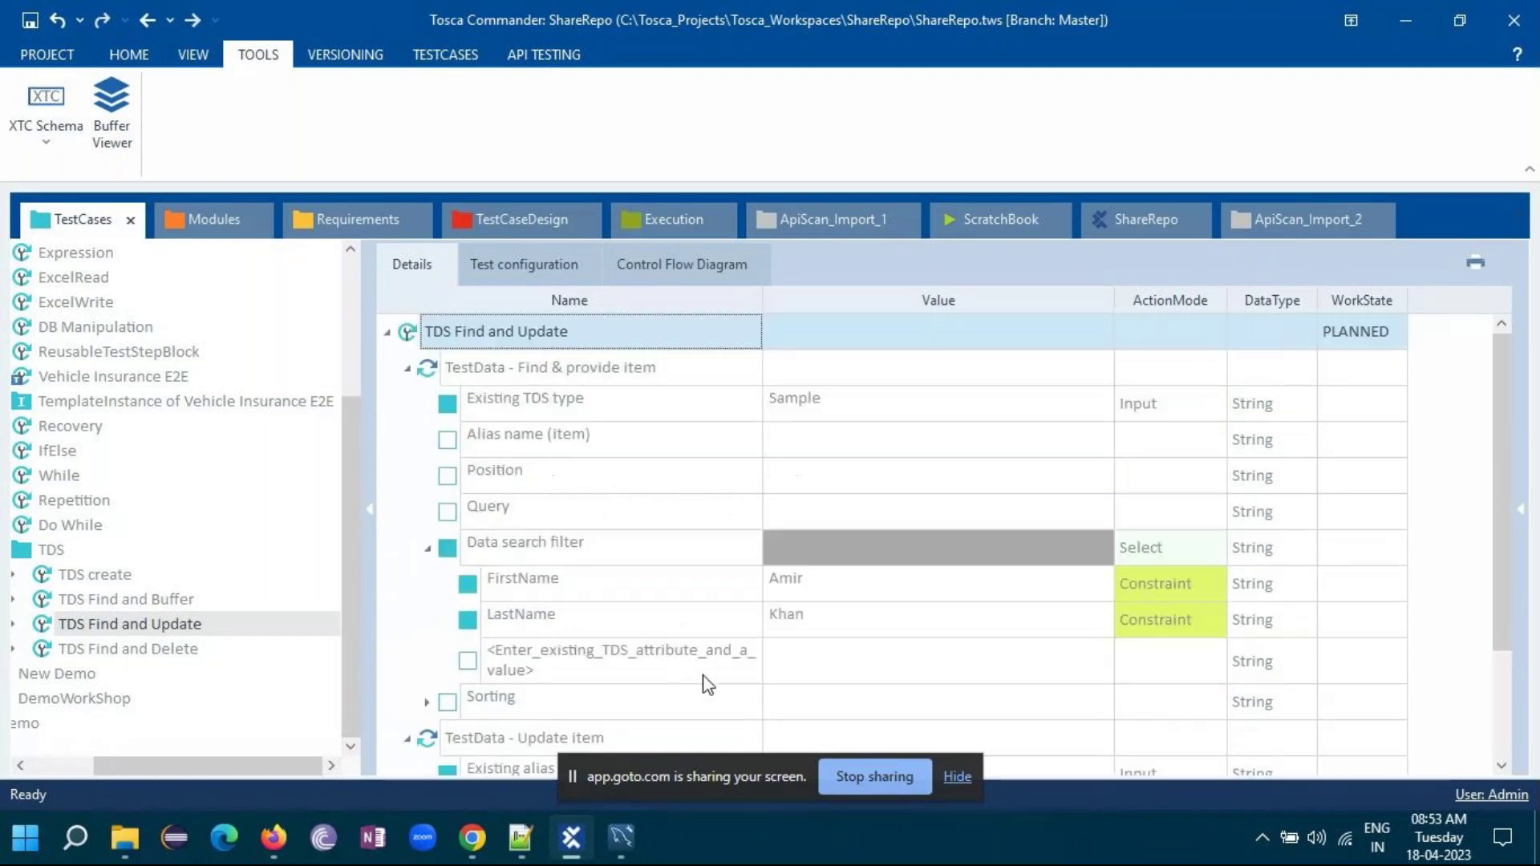
- Run the TDS Find and Update test case in ScratchBook and reload the Sample items in Firefox to check the updated address
right_click(575, 327)
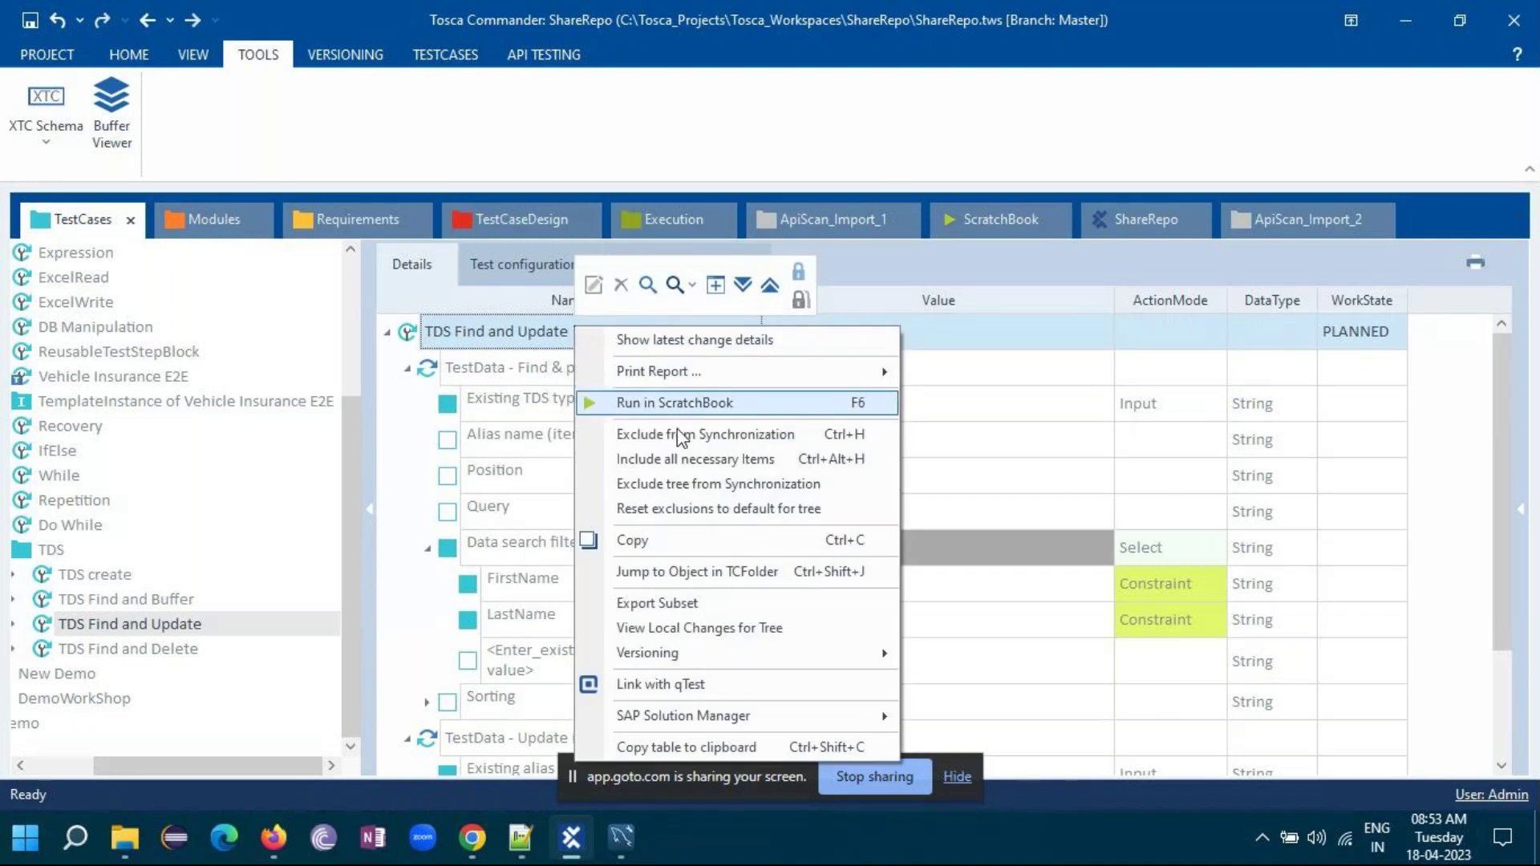
left_click(694, 402)
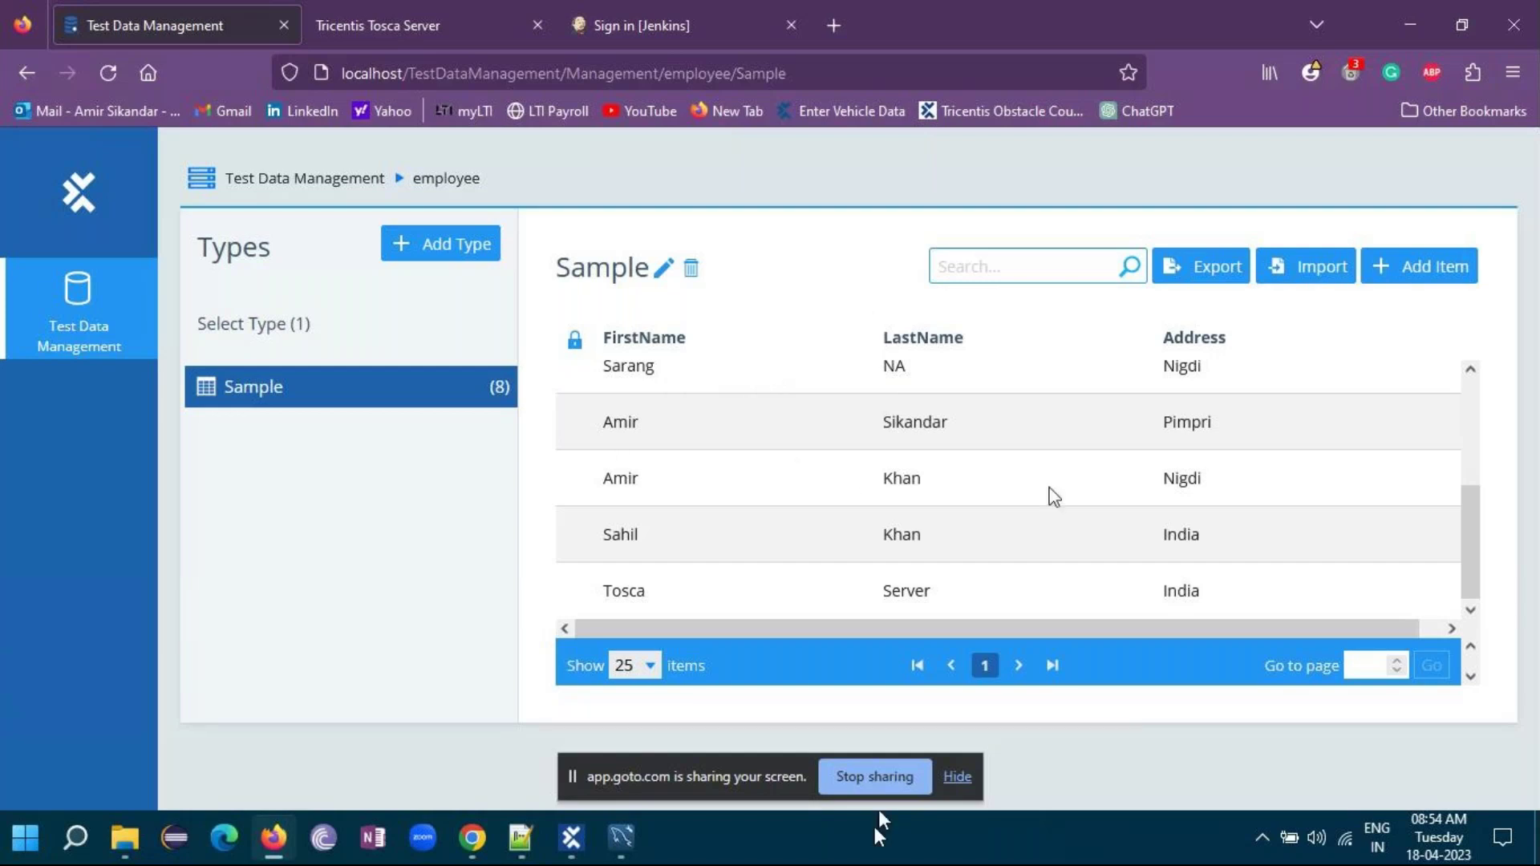
left_click(105, 75)
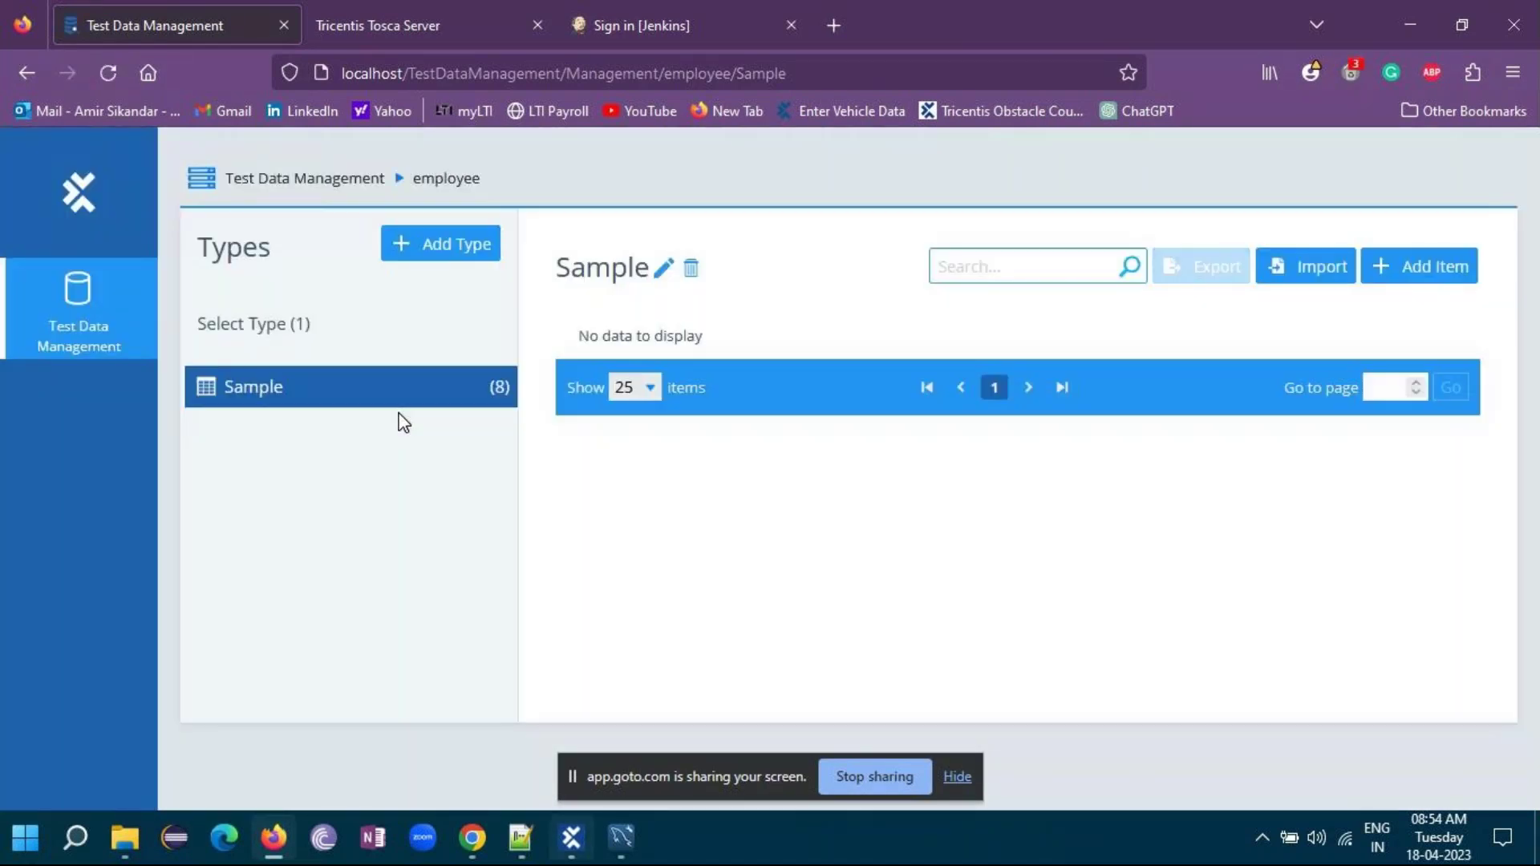
scroll(826, 528, "down", 3)
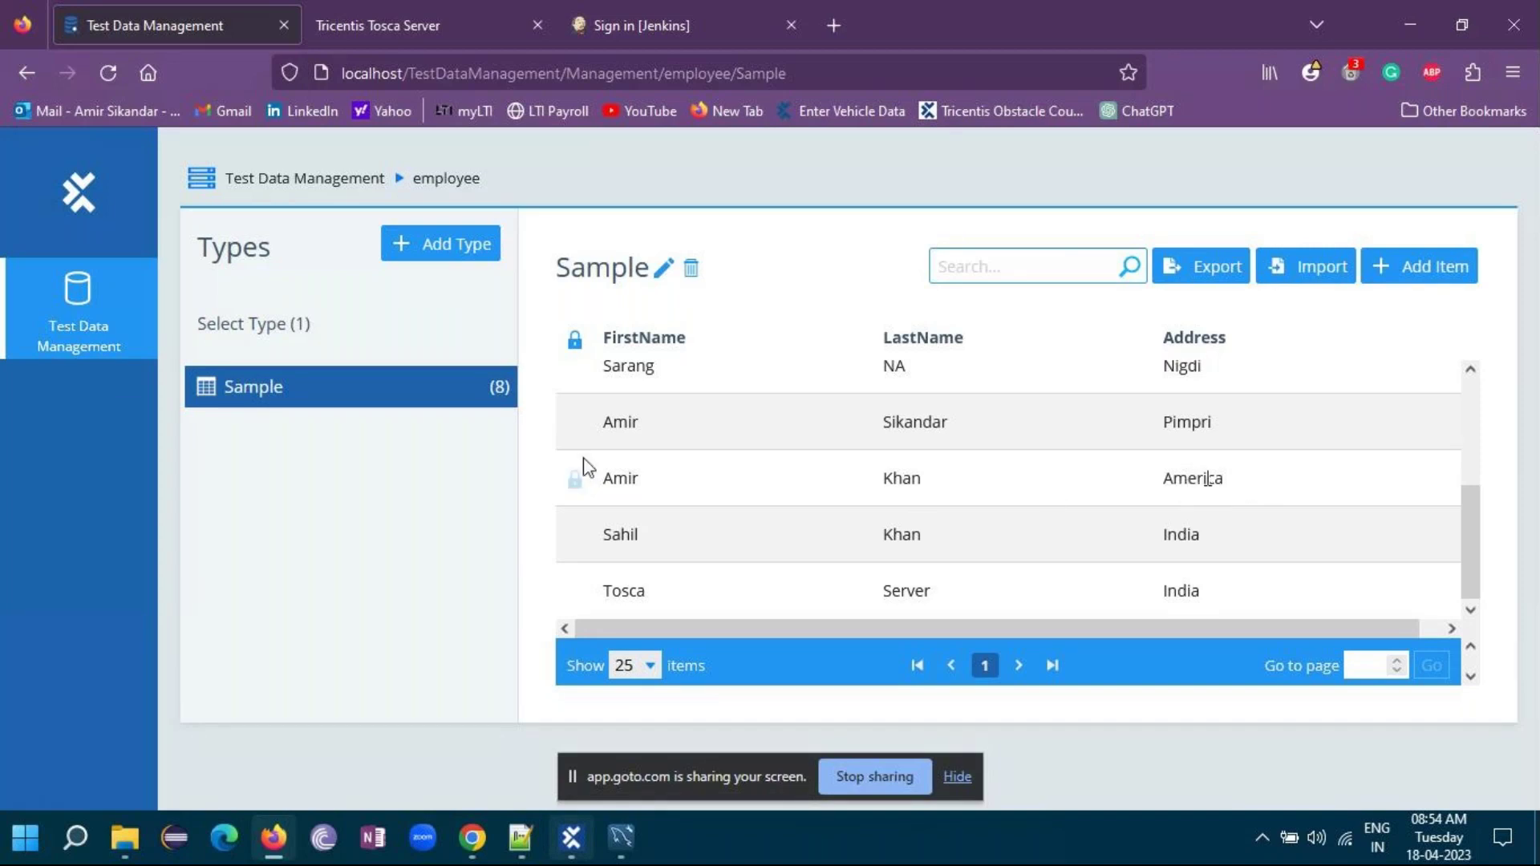
- Return to Tosca Commander, open the TDS Find and Delete test case and review its search filter and Delete item step
mouse_move(571, 847)
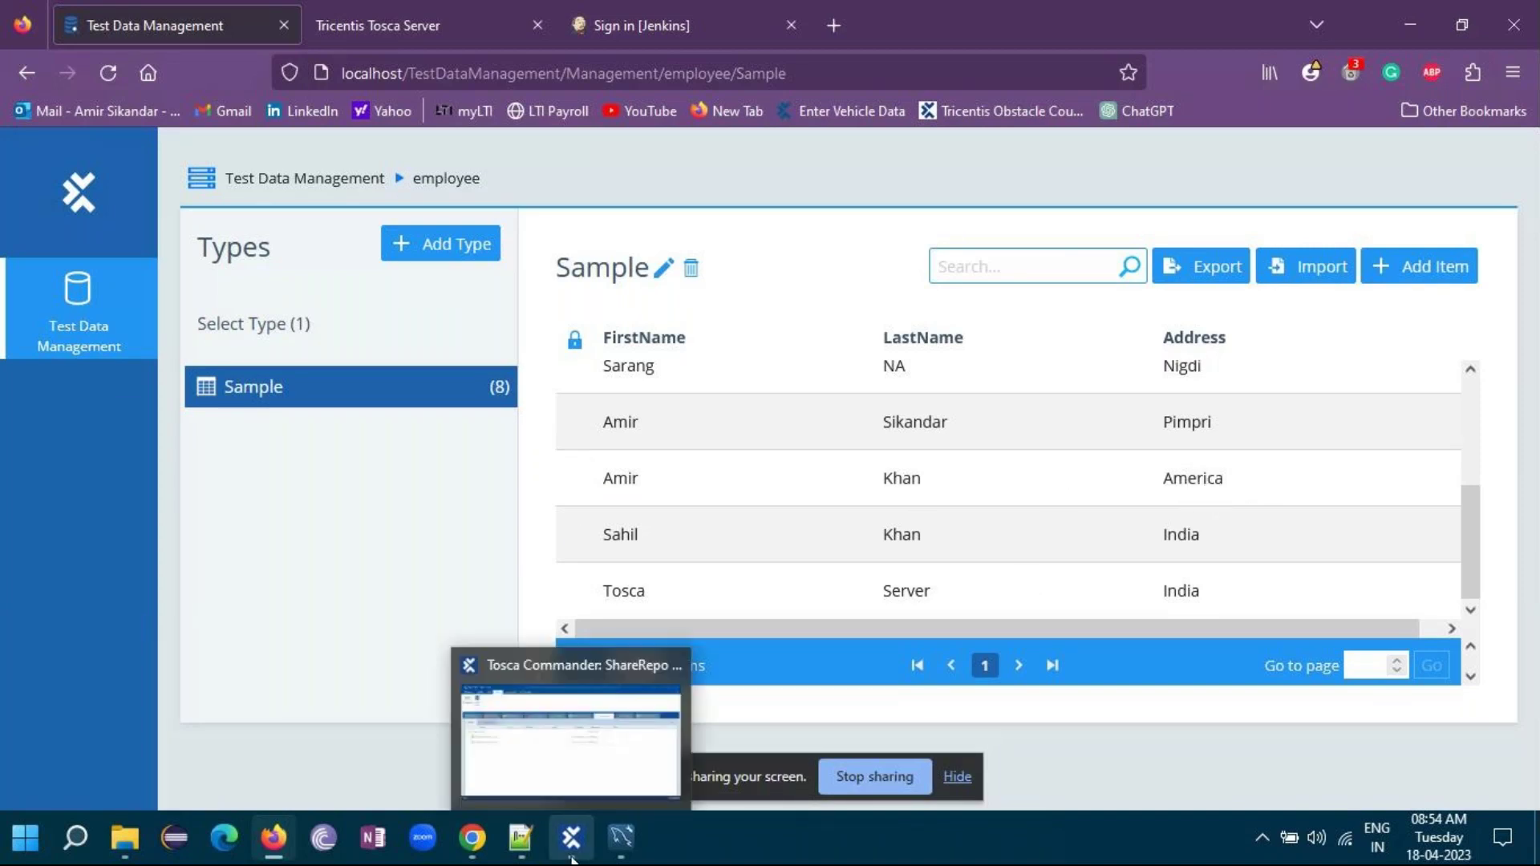
left_click(571, 847)
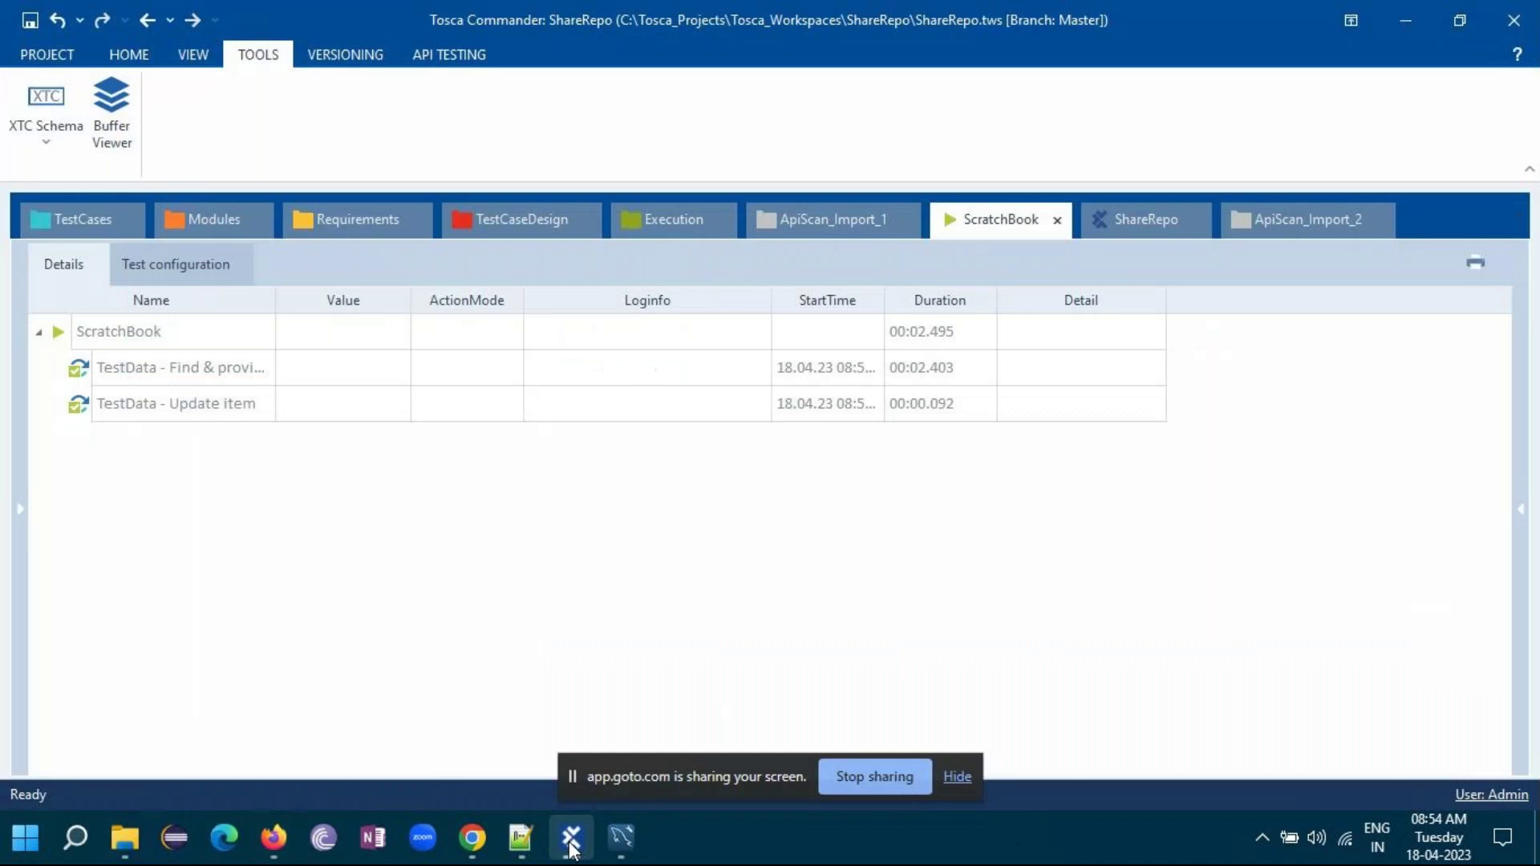
left_click(83, 219)
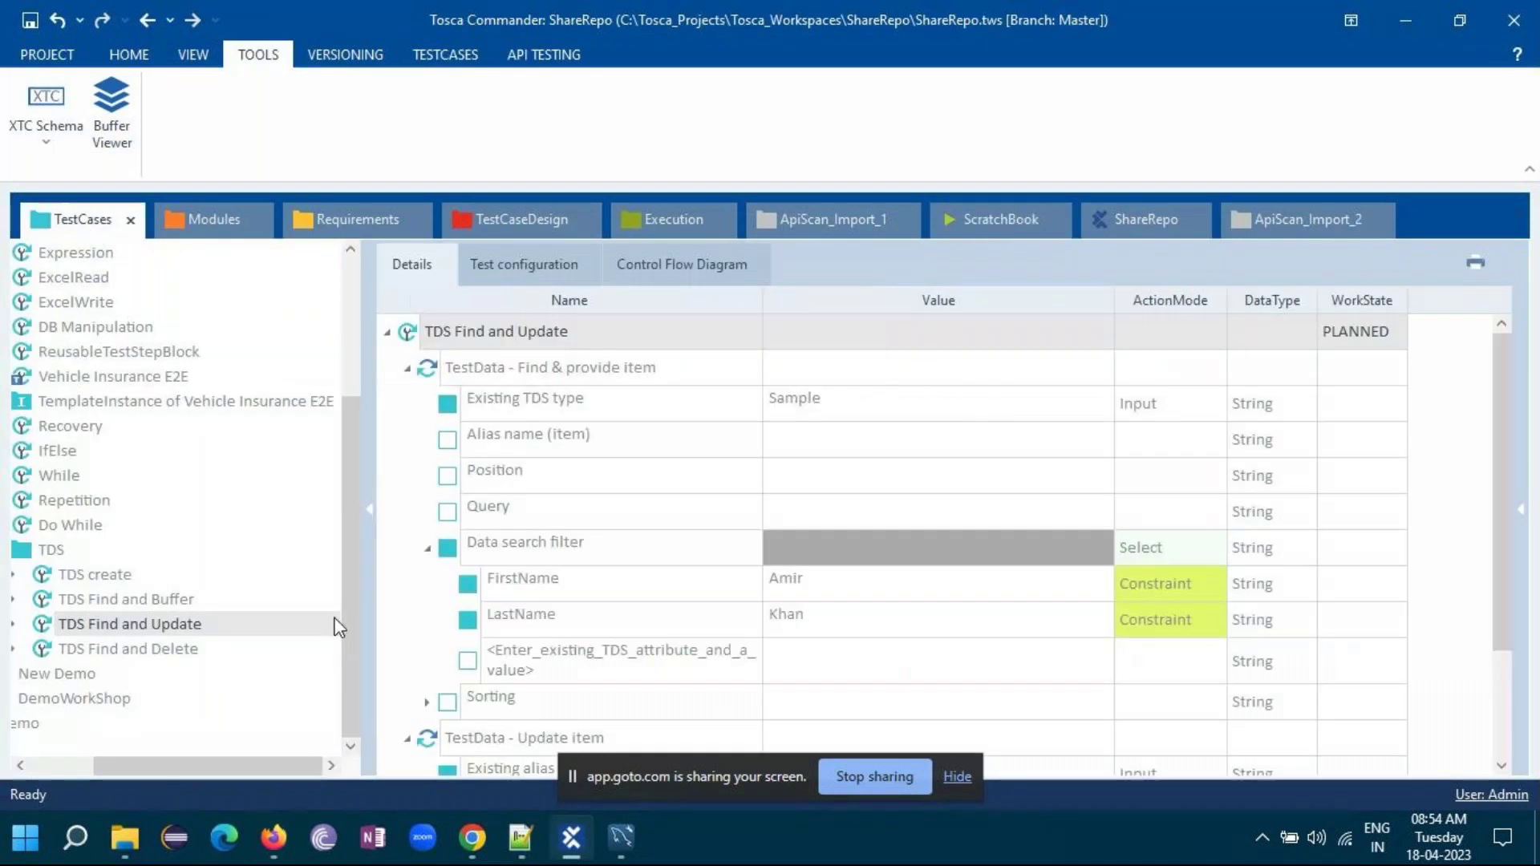
left_click(141, 648)
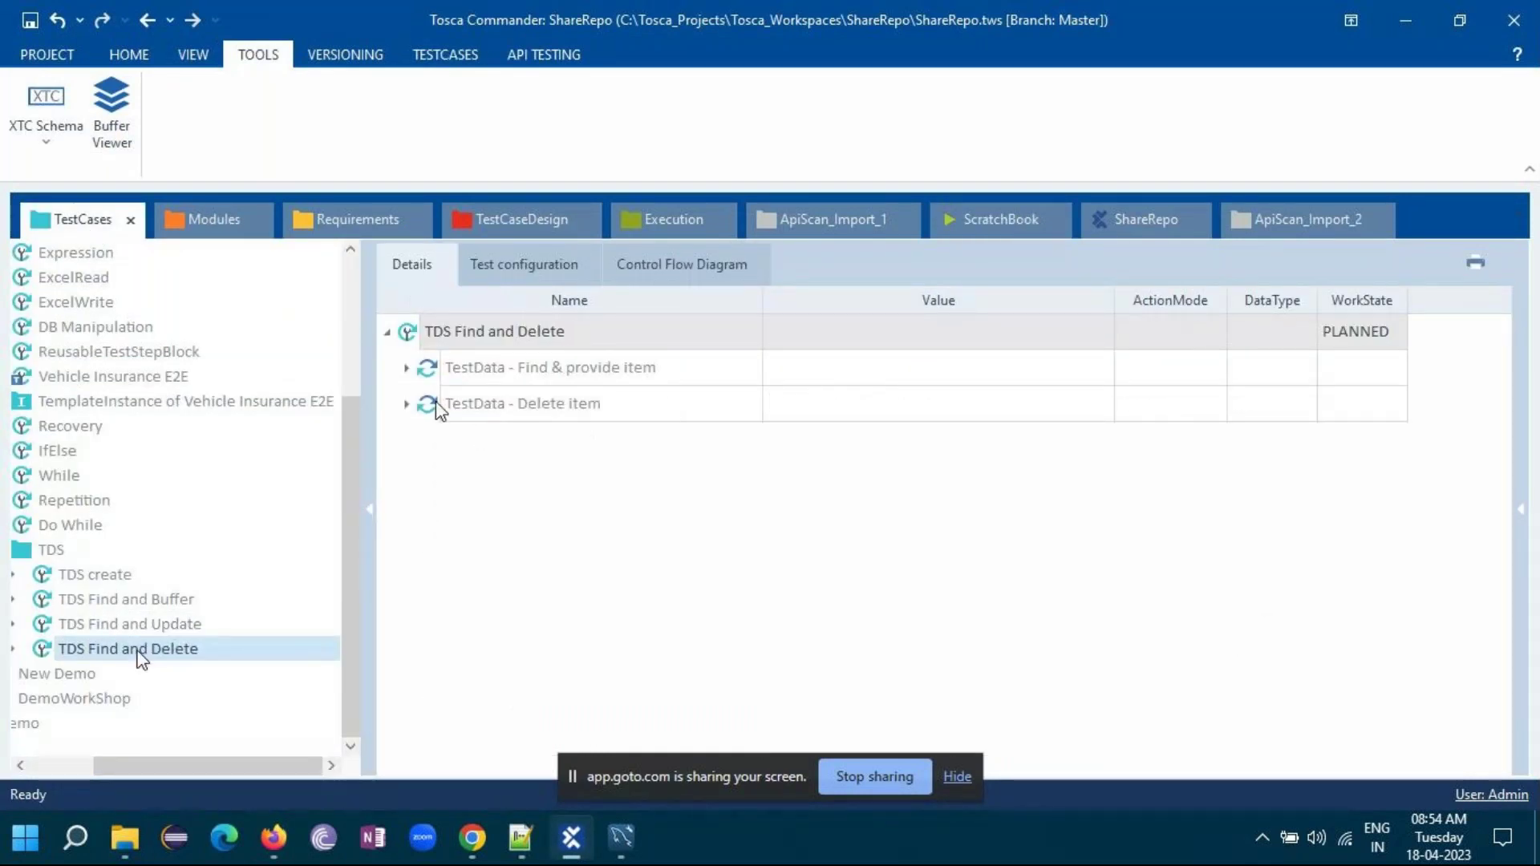
left_click(406, 404)
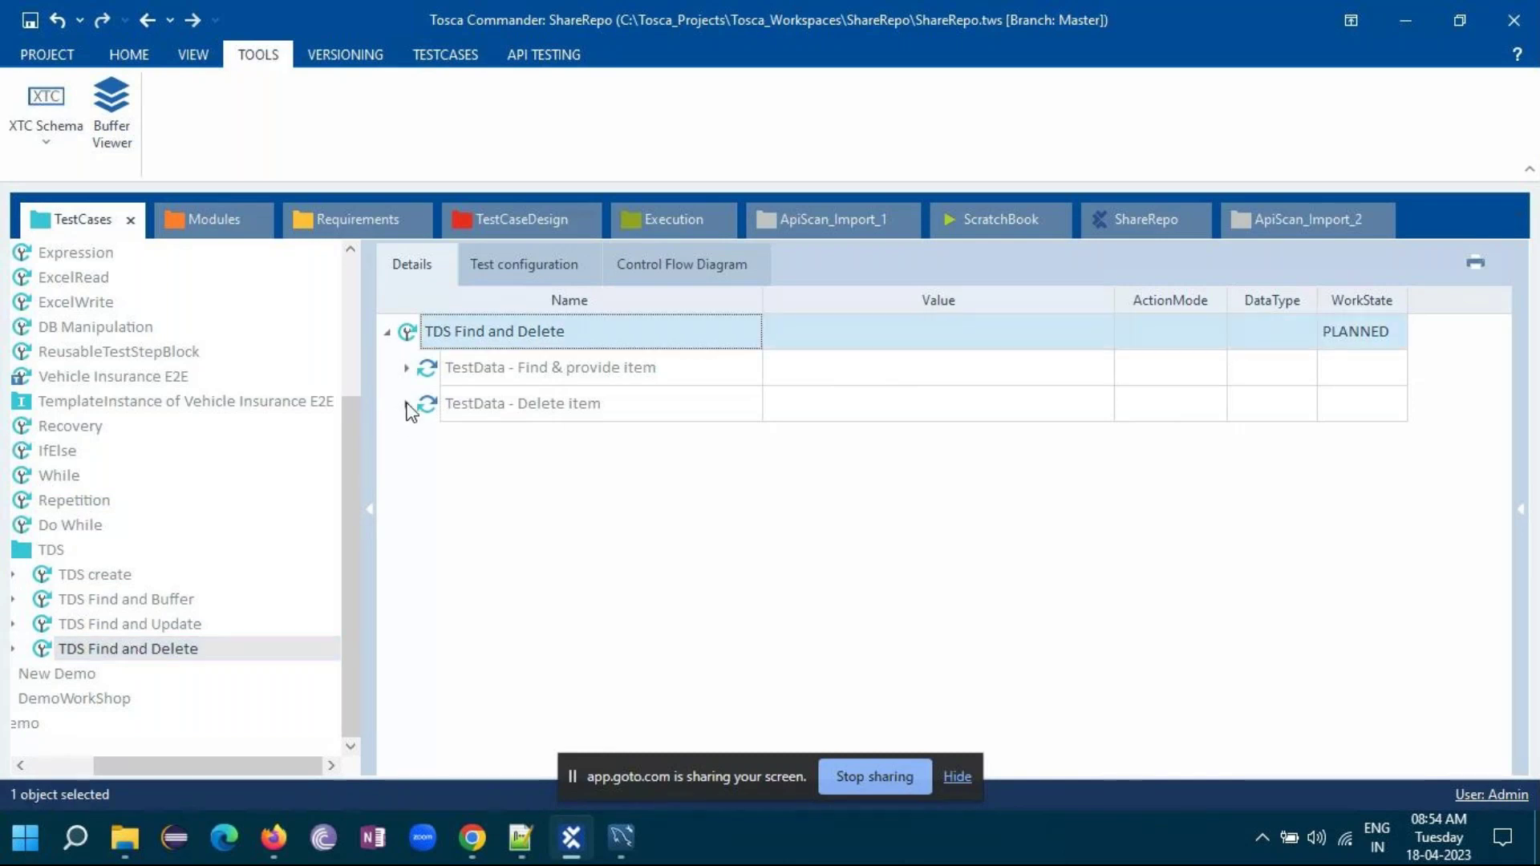
left_click(407, 367)
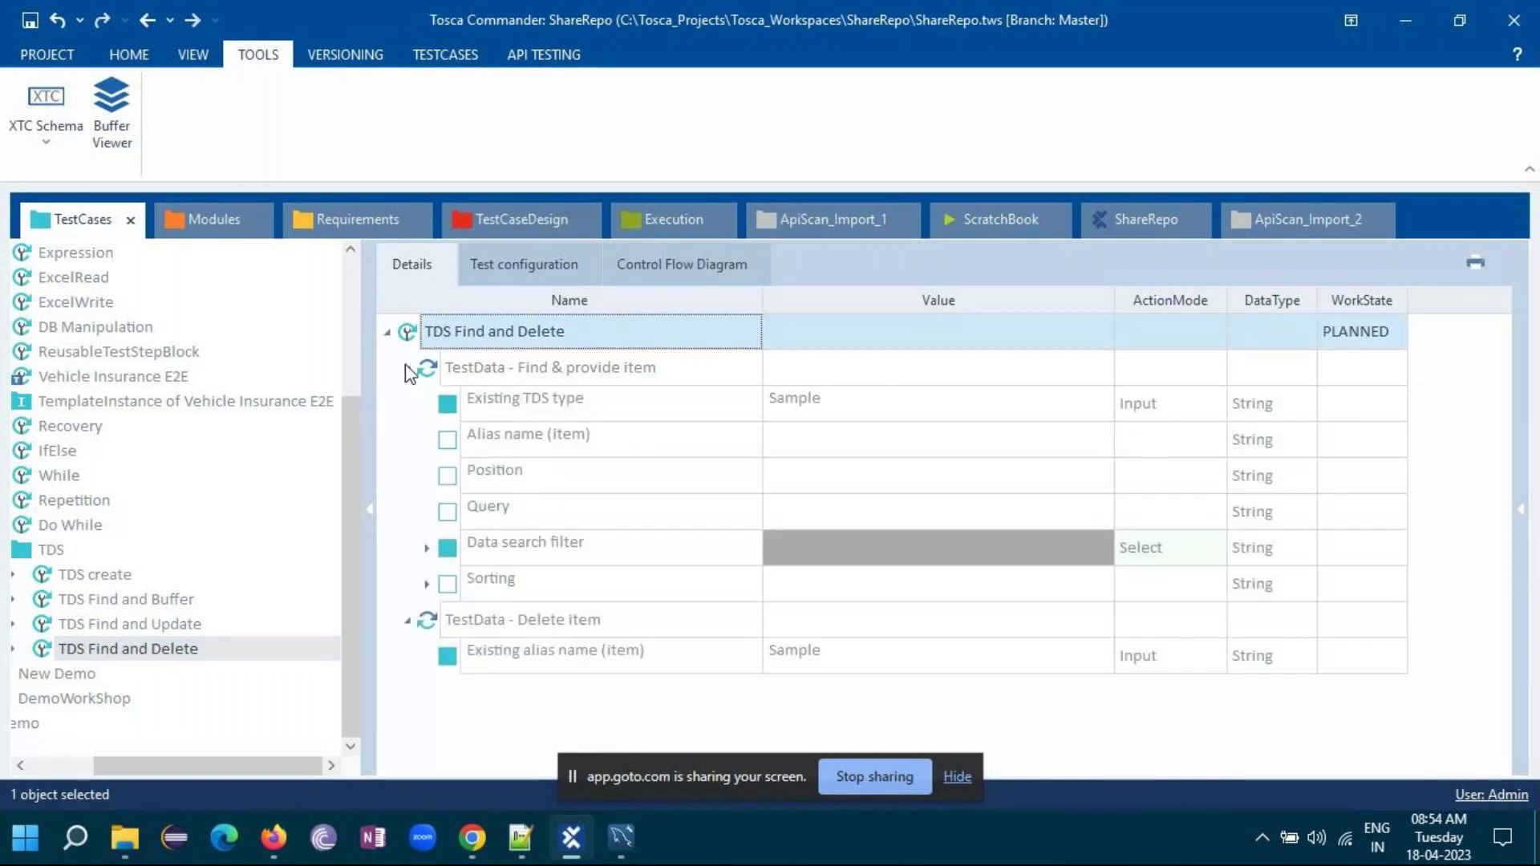
left_click(426, 548)
scroll(755, 554, "down", 1)
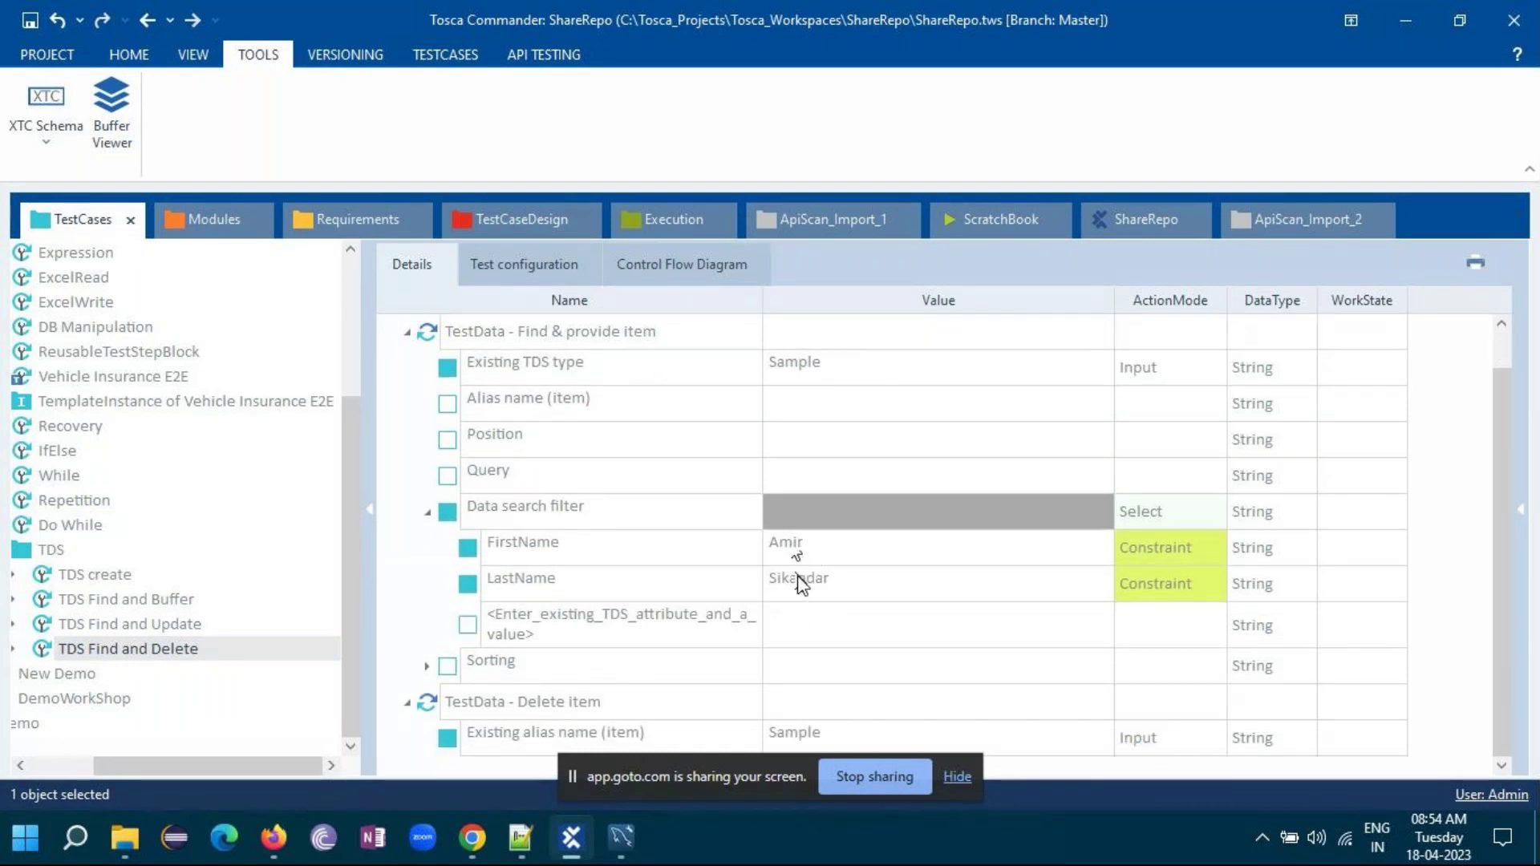
scroll(675, 583, "up", 1)
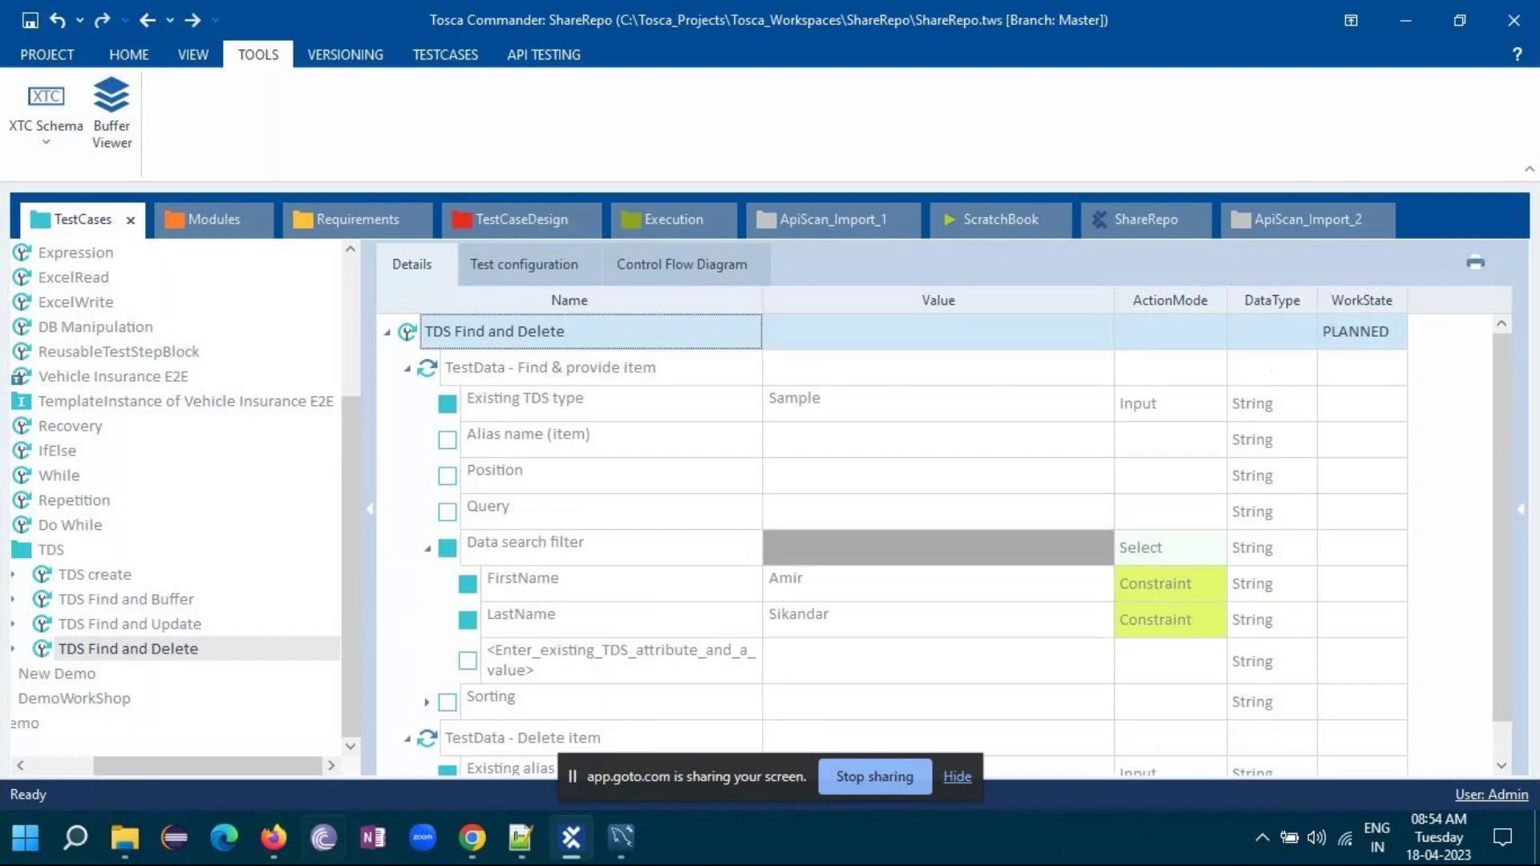
- Check the Sample items in Firefox, return to Tosca Commander and run the TDS Find and Delete test case in ScratchBook
left_click(272, 837)
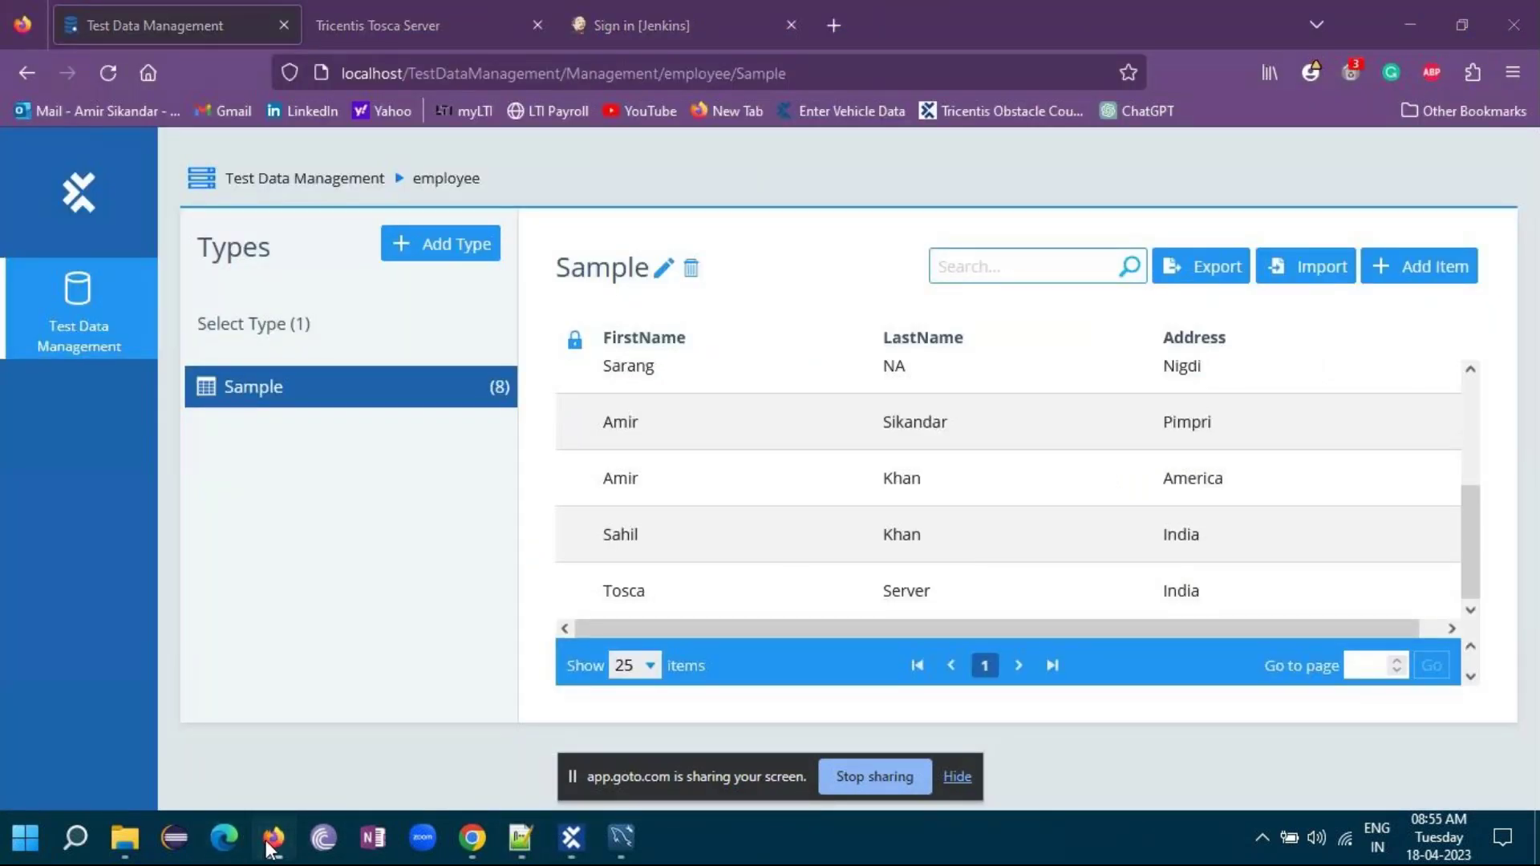
left_click(571, 838)
right_click(545, 332)
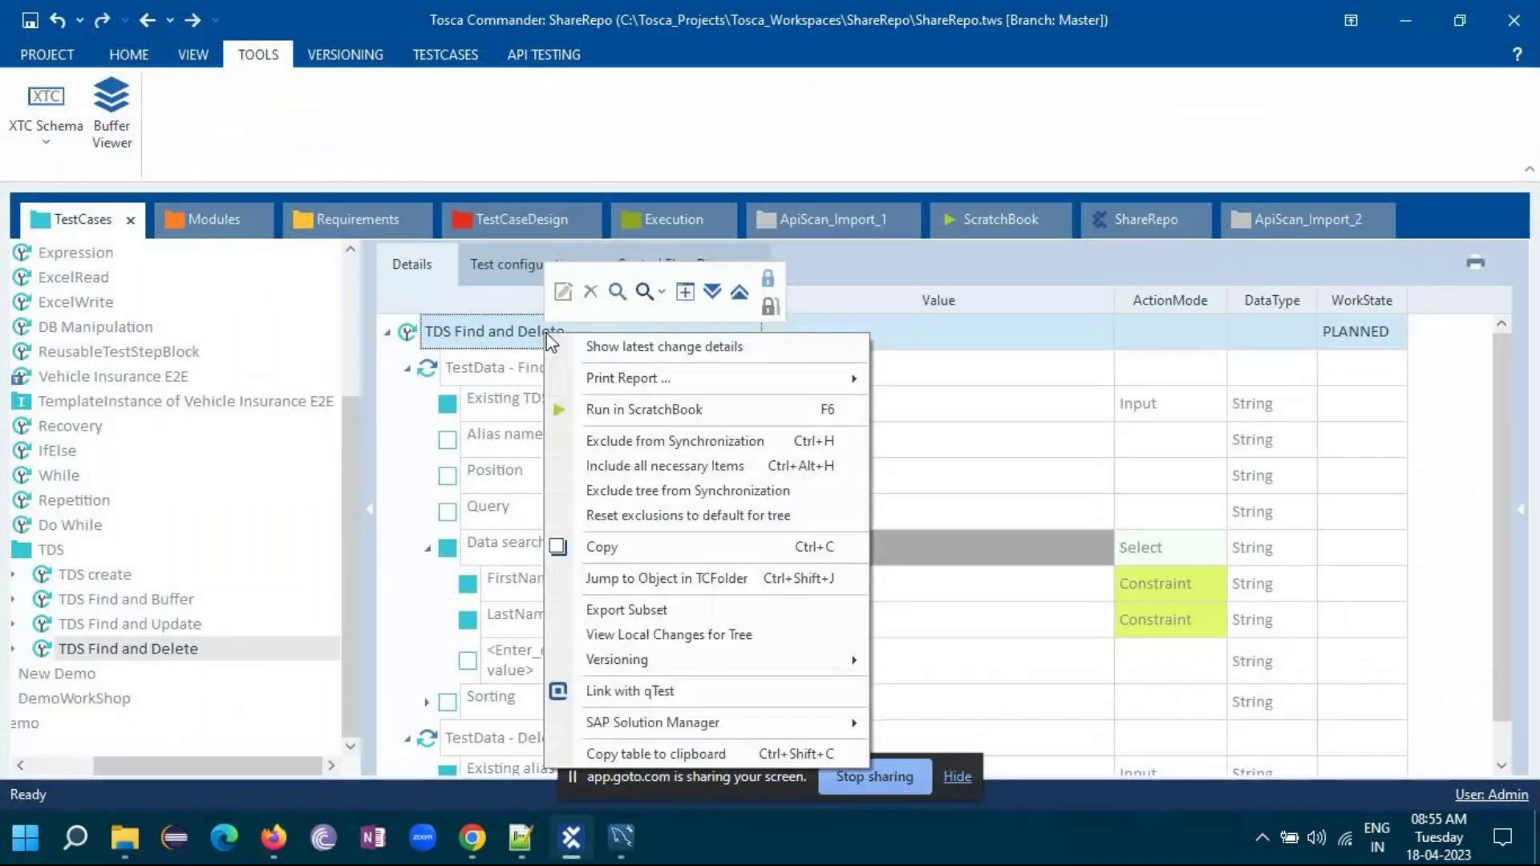
left_click(616, 411)
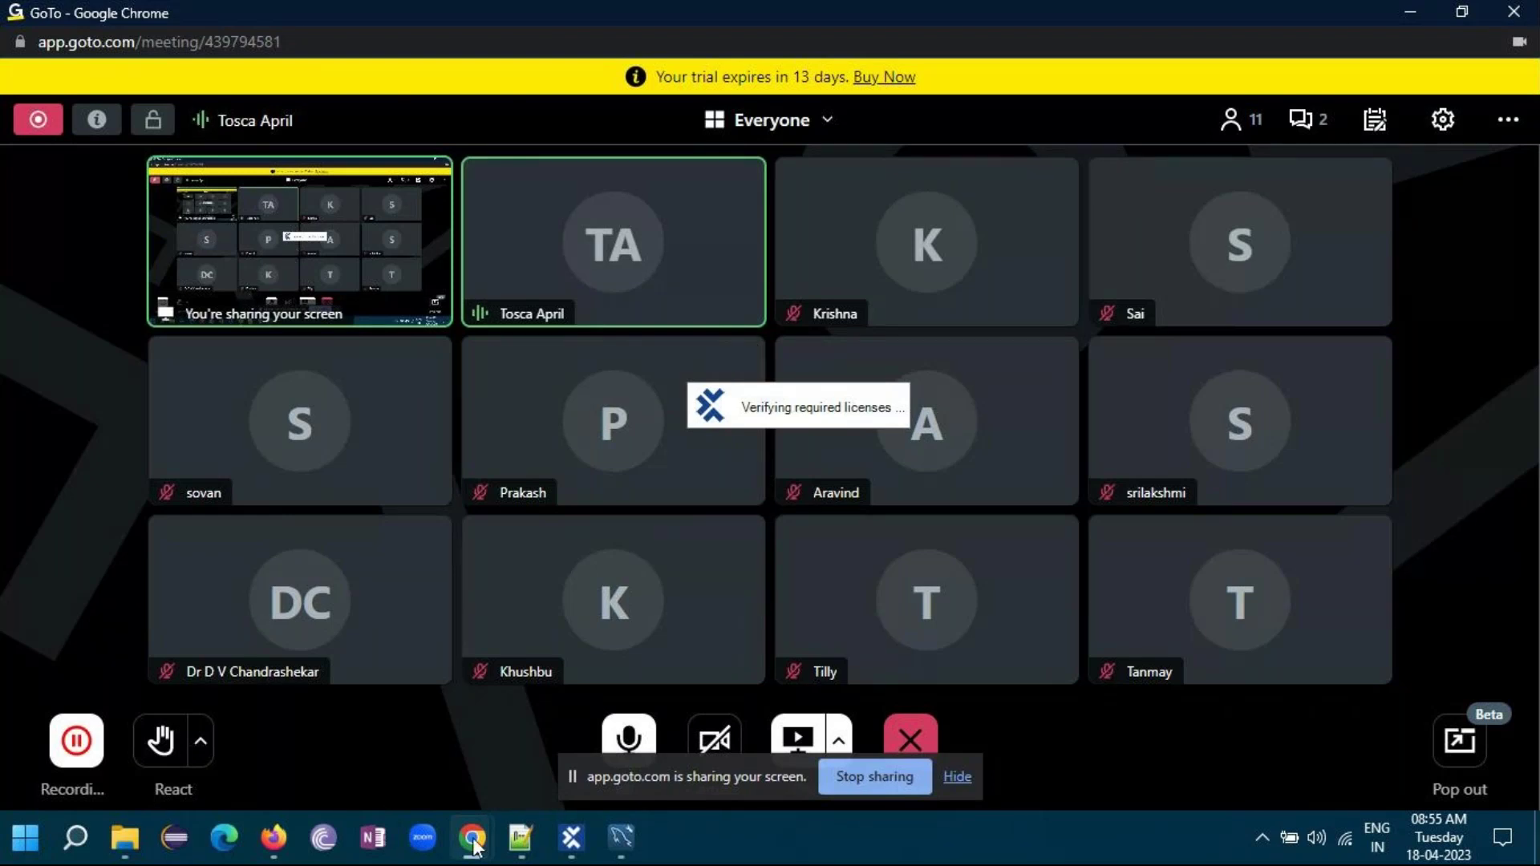
- Switch to Firefox, highlight the Sample item matching the delete filter and reload the item list after the run
left_click(273, 838)
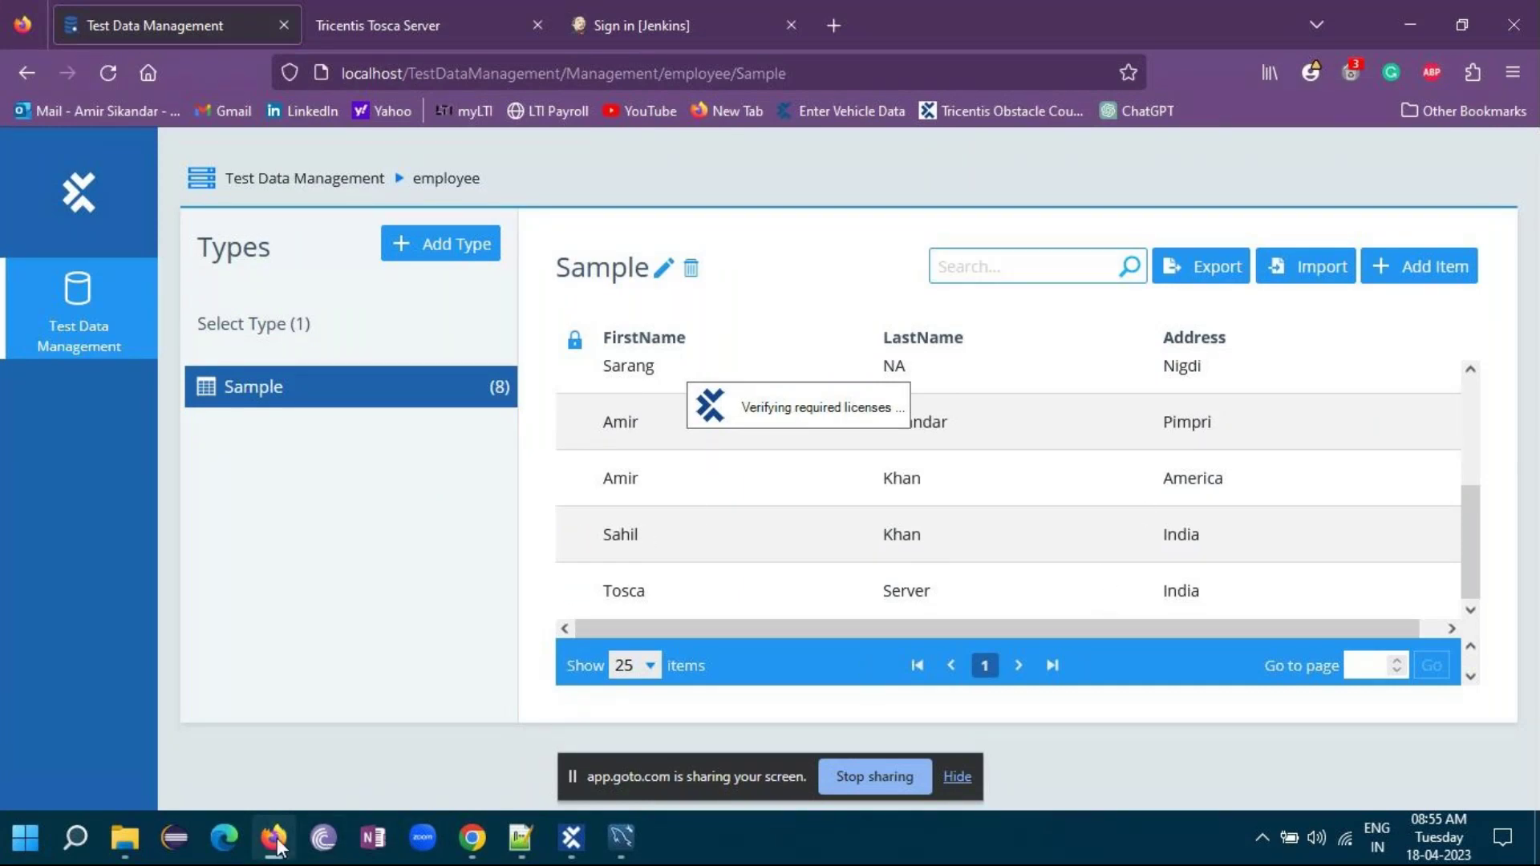
mouse_move(275, 849)
left_click_drag(1248, 423, 603, 424)
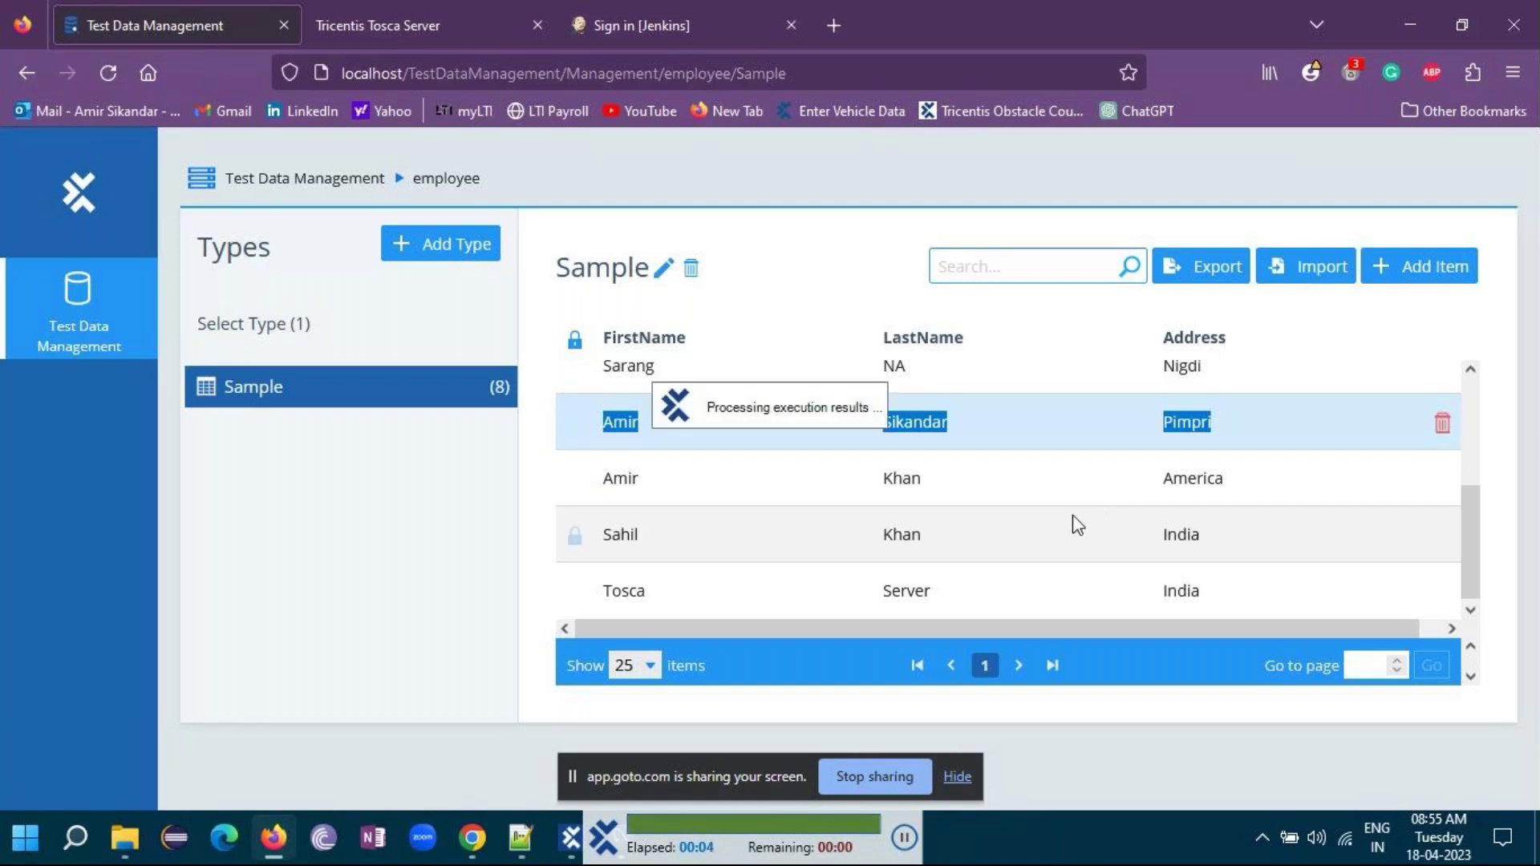
left_click(108, 72)
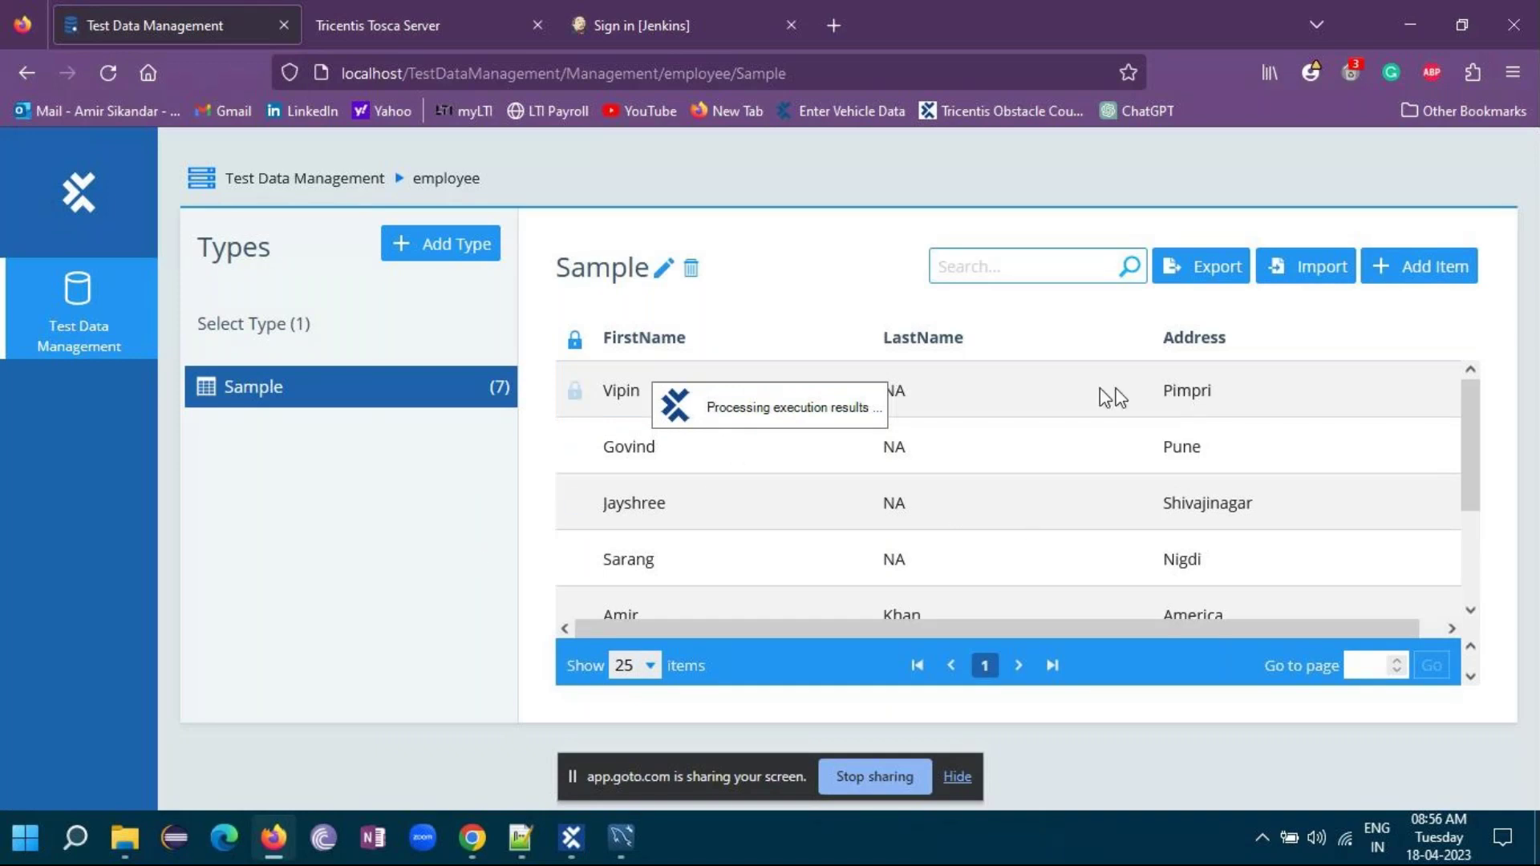
- Look through the remaining Sample items to check the deletion and return to Tosca Commander
scroll(700, 488, "down", 3)
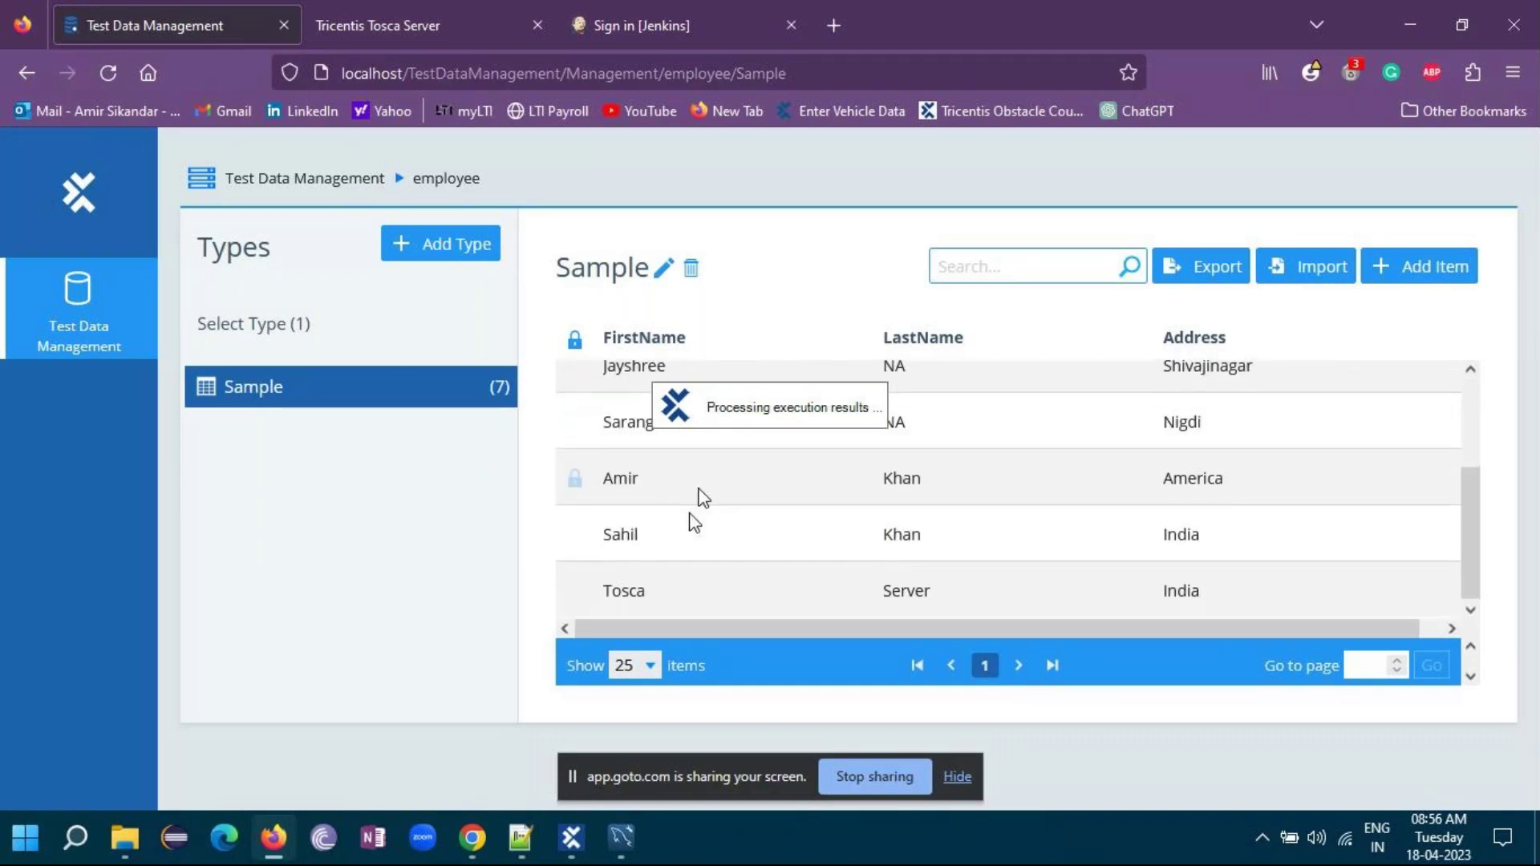
scroll(672, 587, "up", 3)
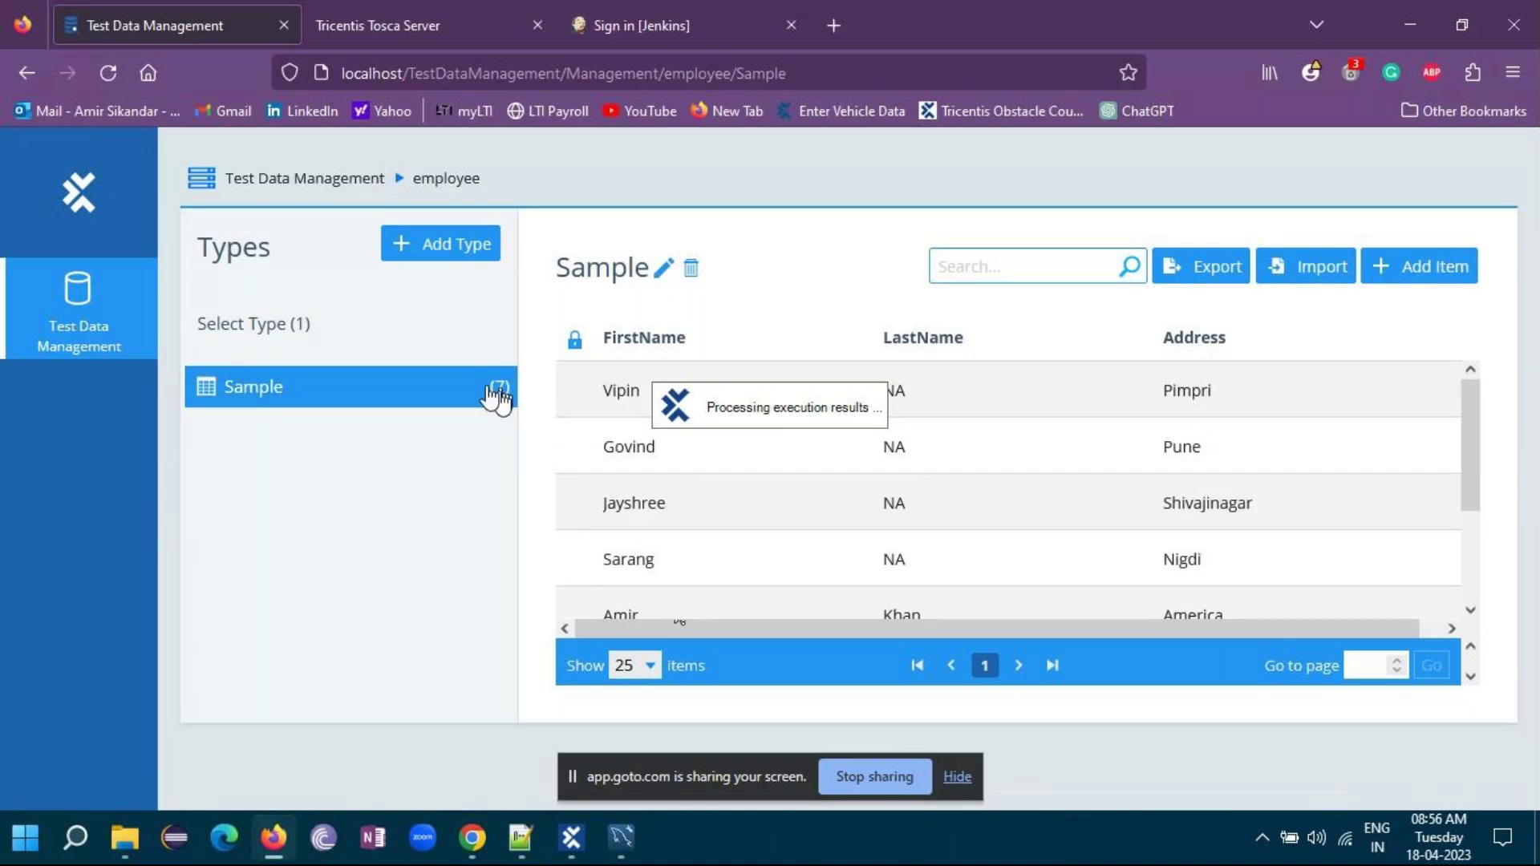
scroll(1020, 540, "down", 3)
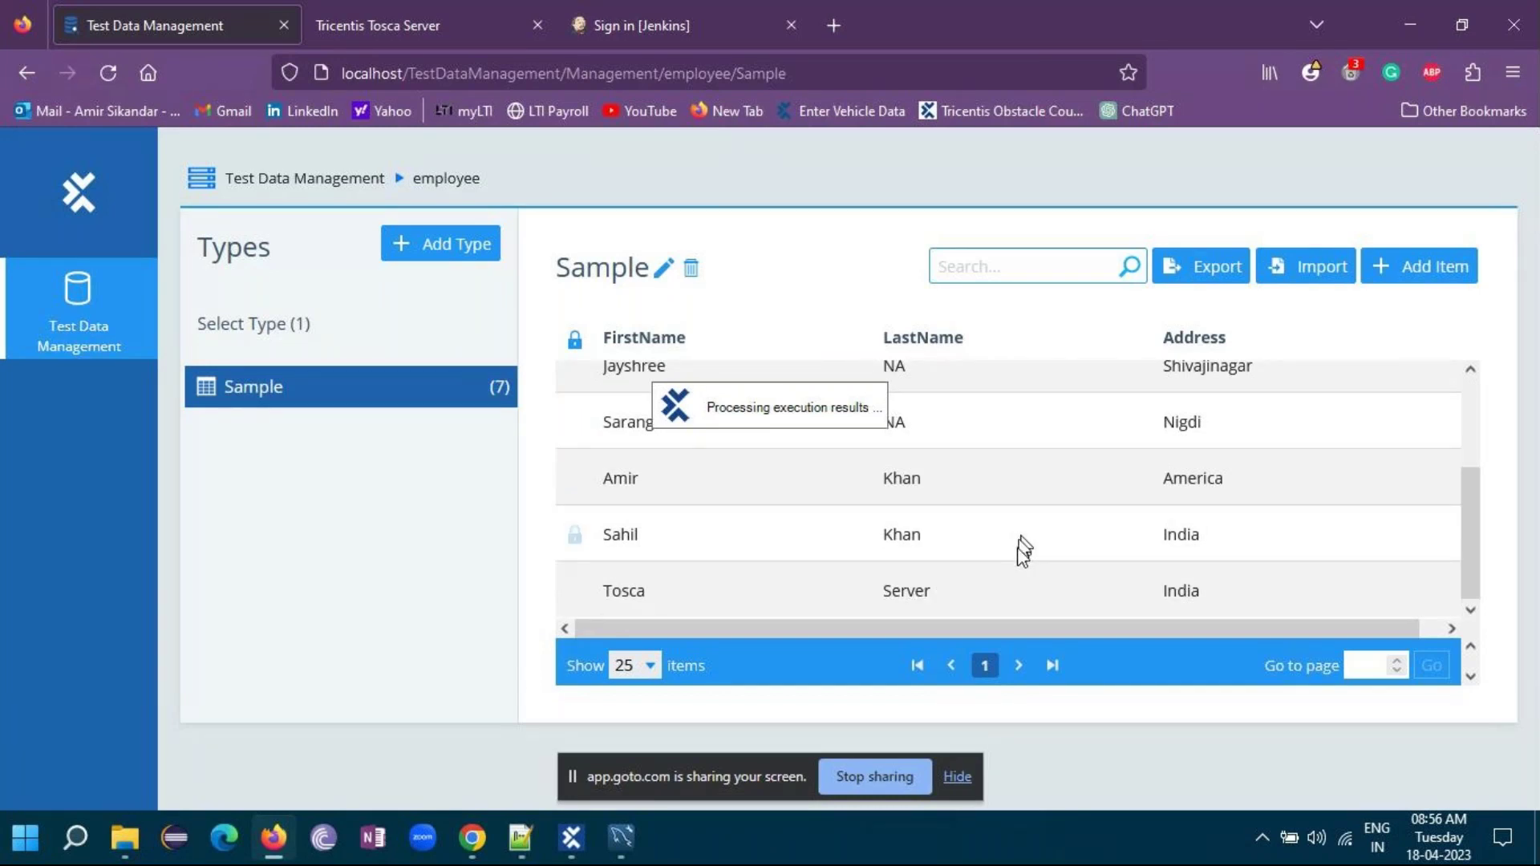
scroll(1020, 549, "up", 3)
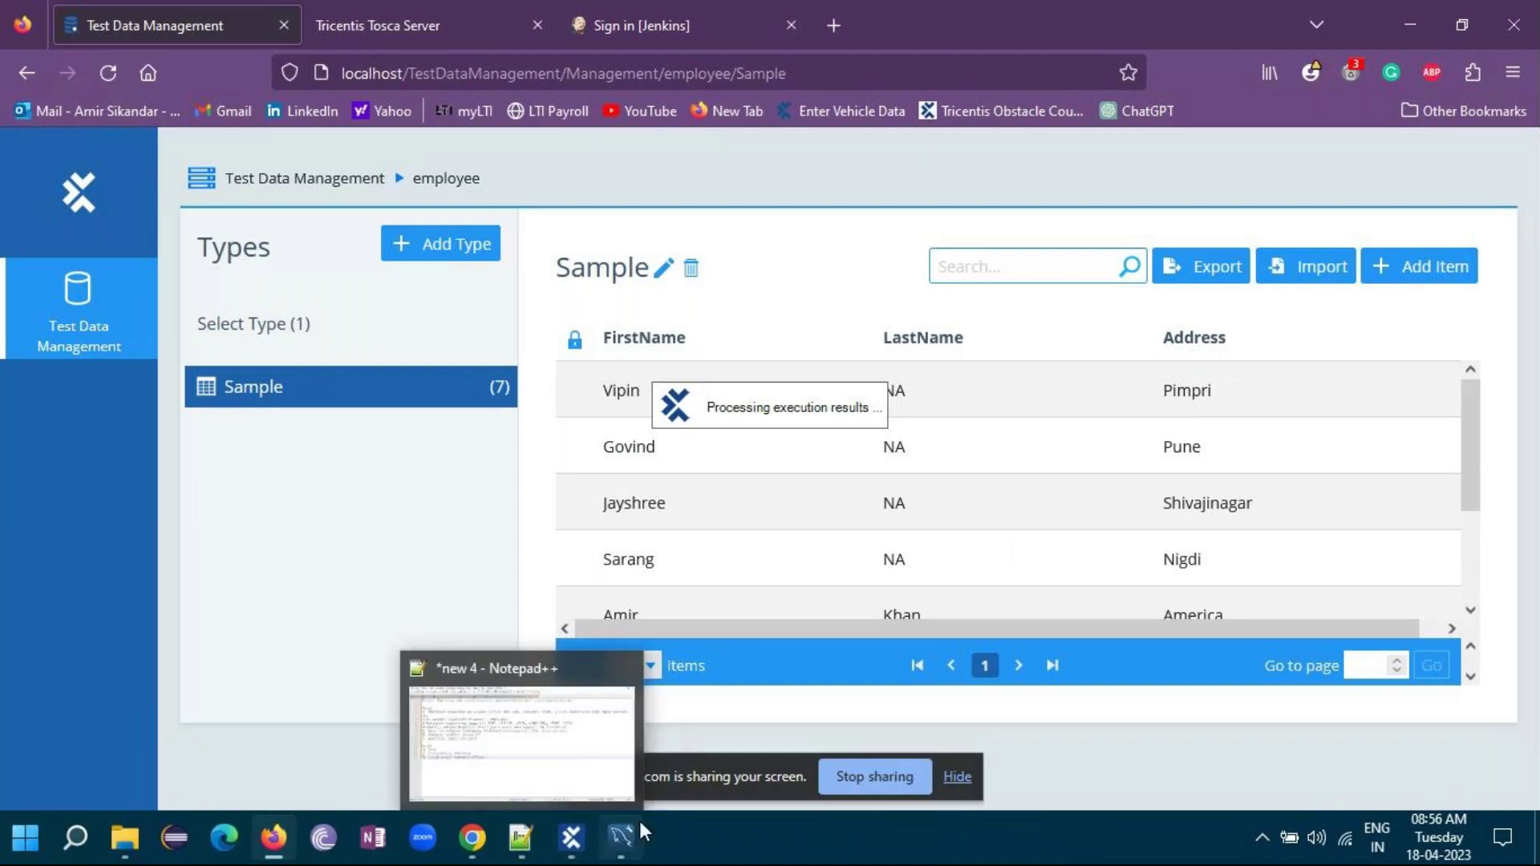
left_click(571, 836)
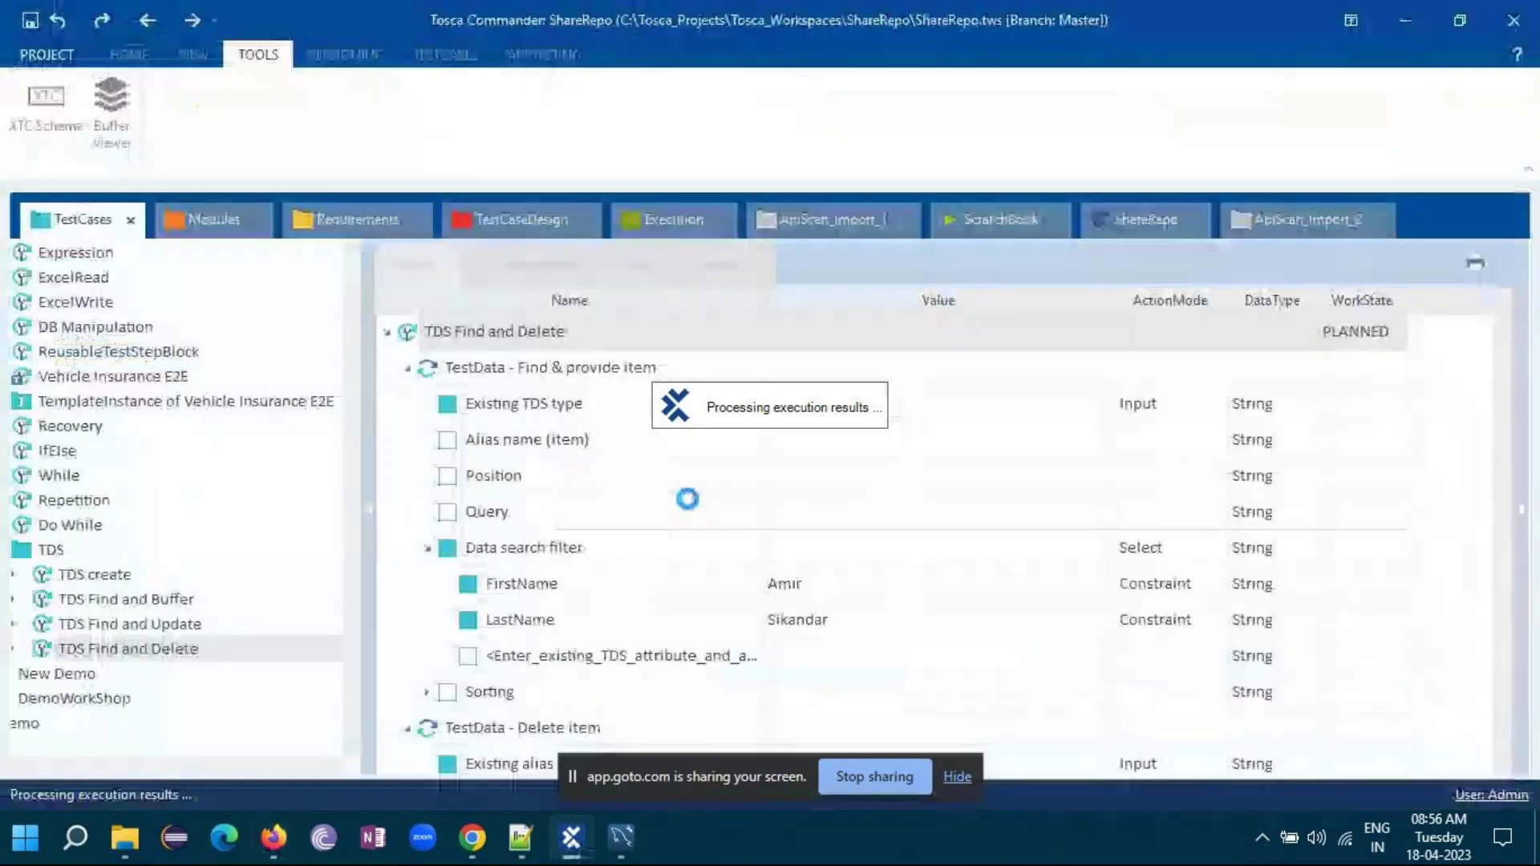
- Switch to the Jenkins sign-in page in Firefox and try signing in with the saved accounts and their stored passwords
mouse_move(271, 826)
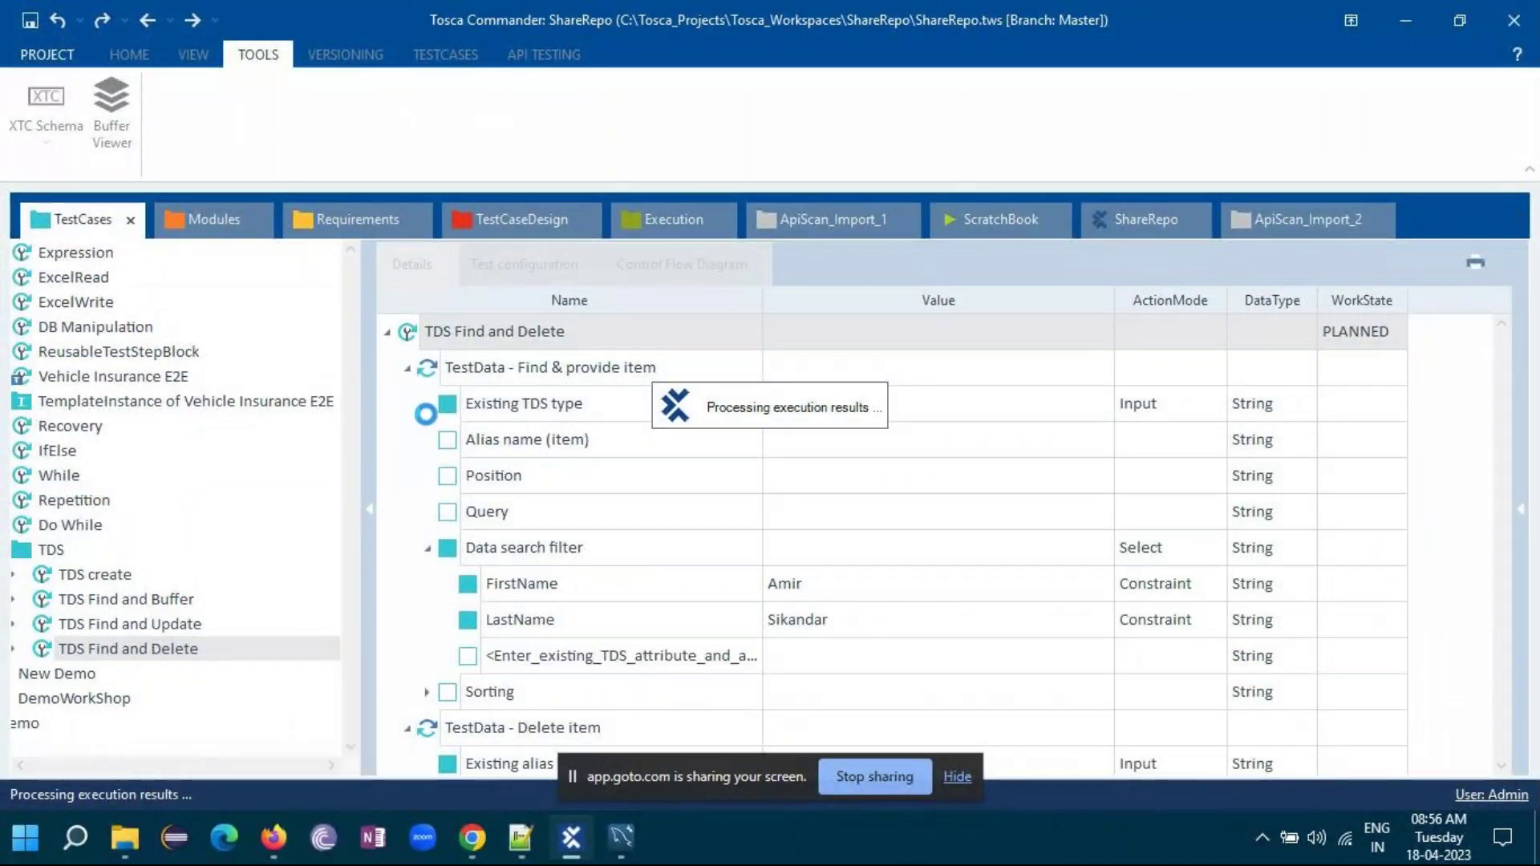
left_click(273, 837)
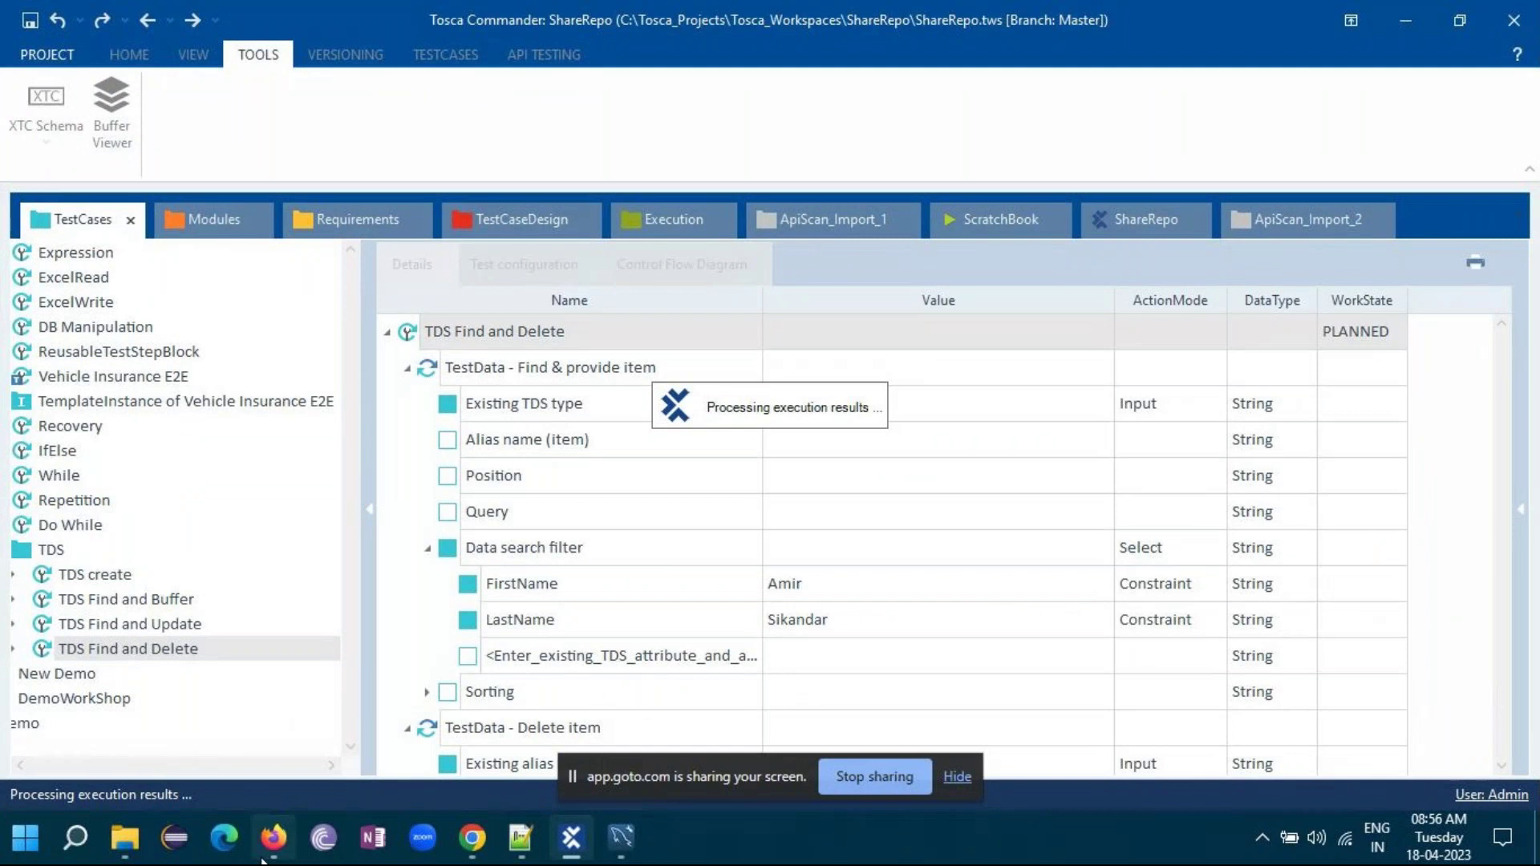
left_click(666, 25)
left_click(772, 472)
left_click(725, 513)
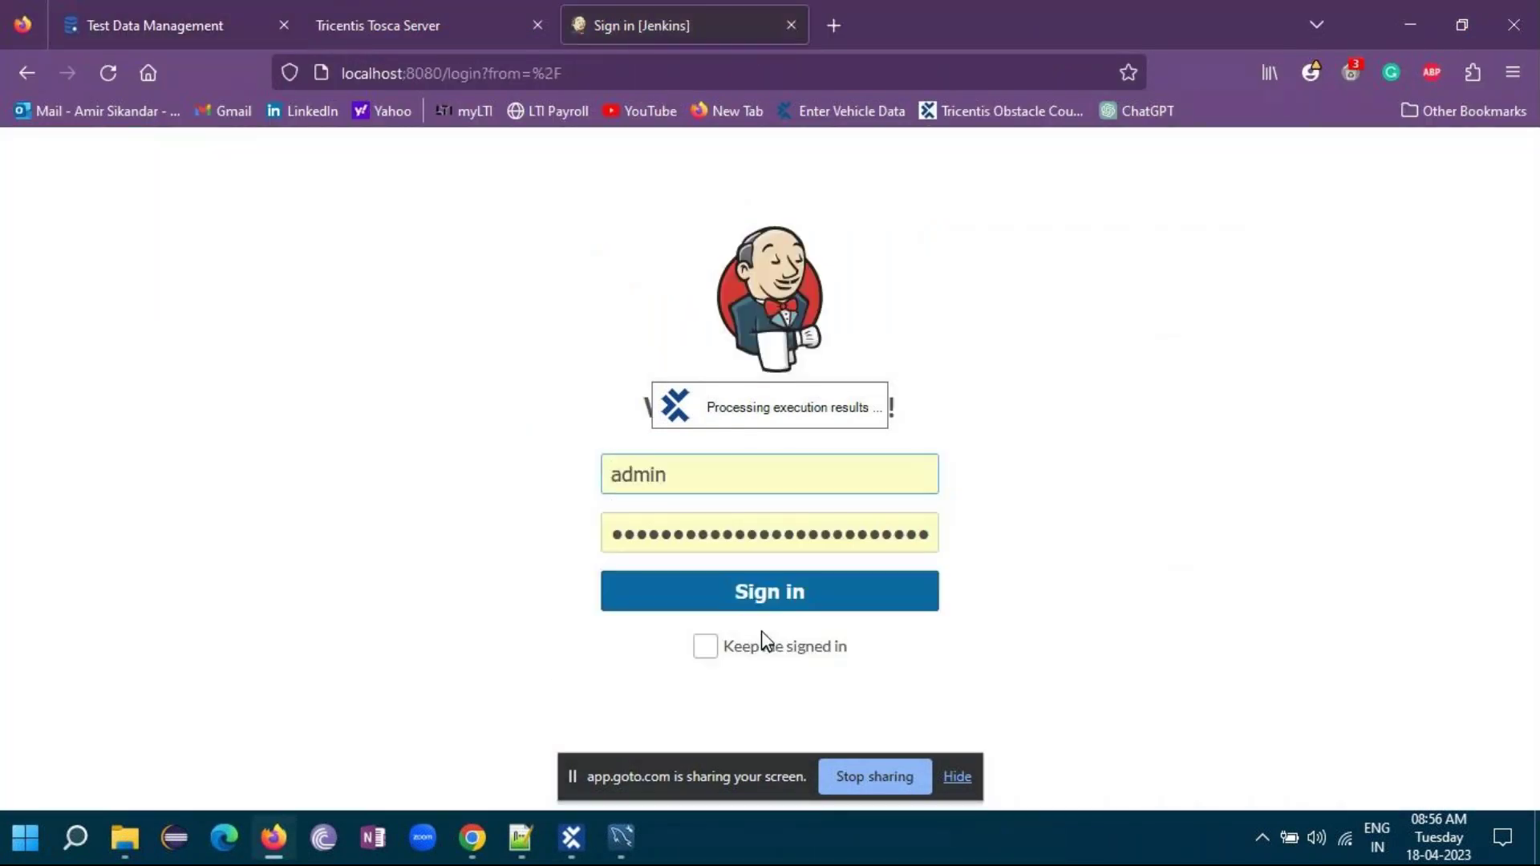
left_click(763, 597)
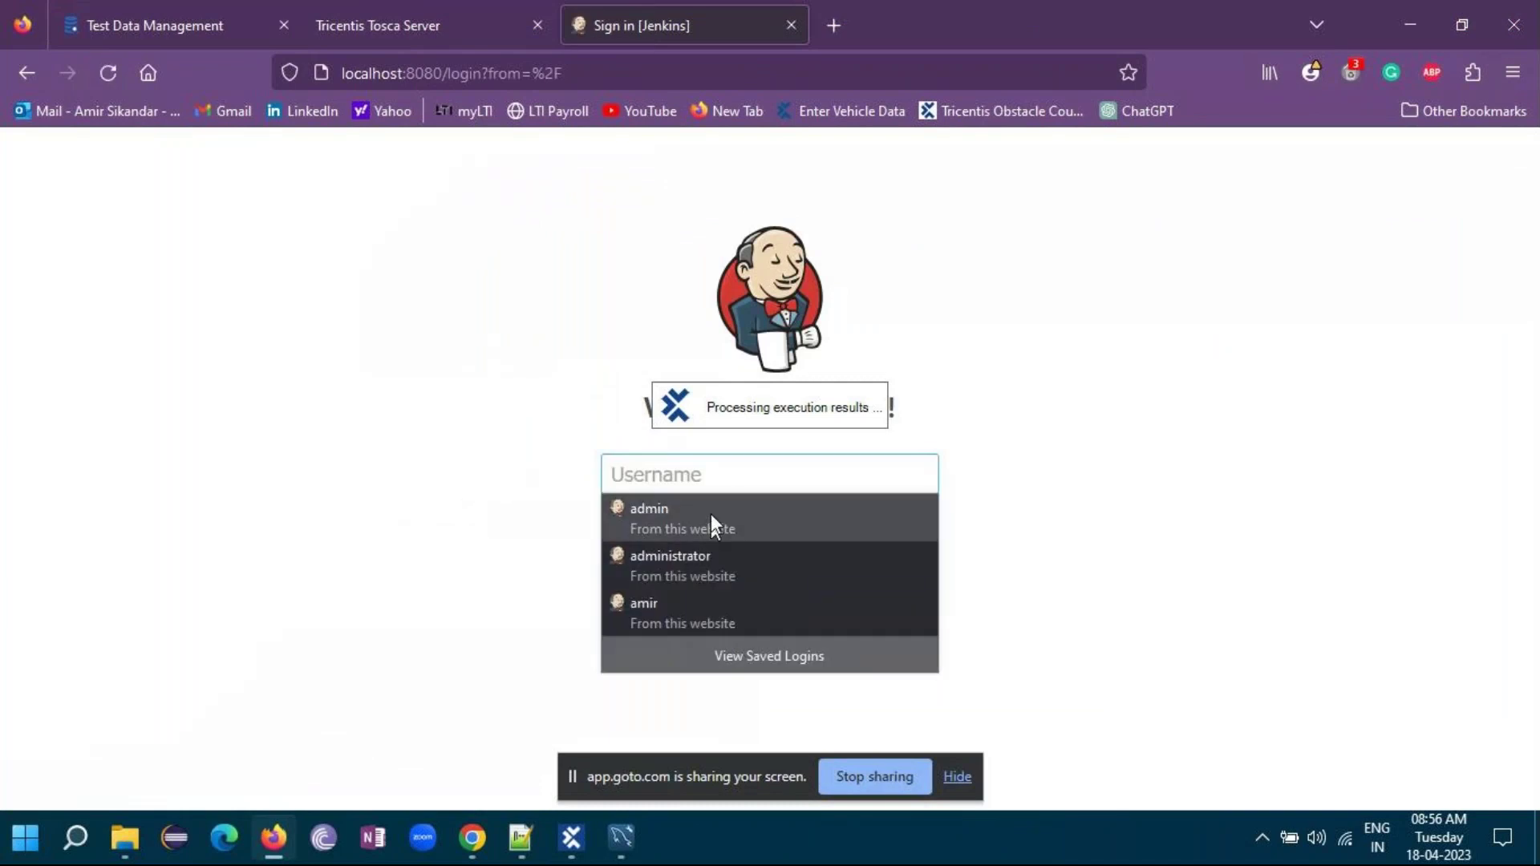
left_click(706, 565)
left_click(724, 611)
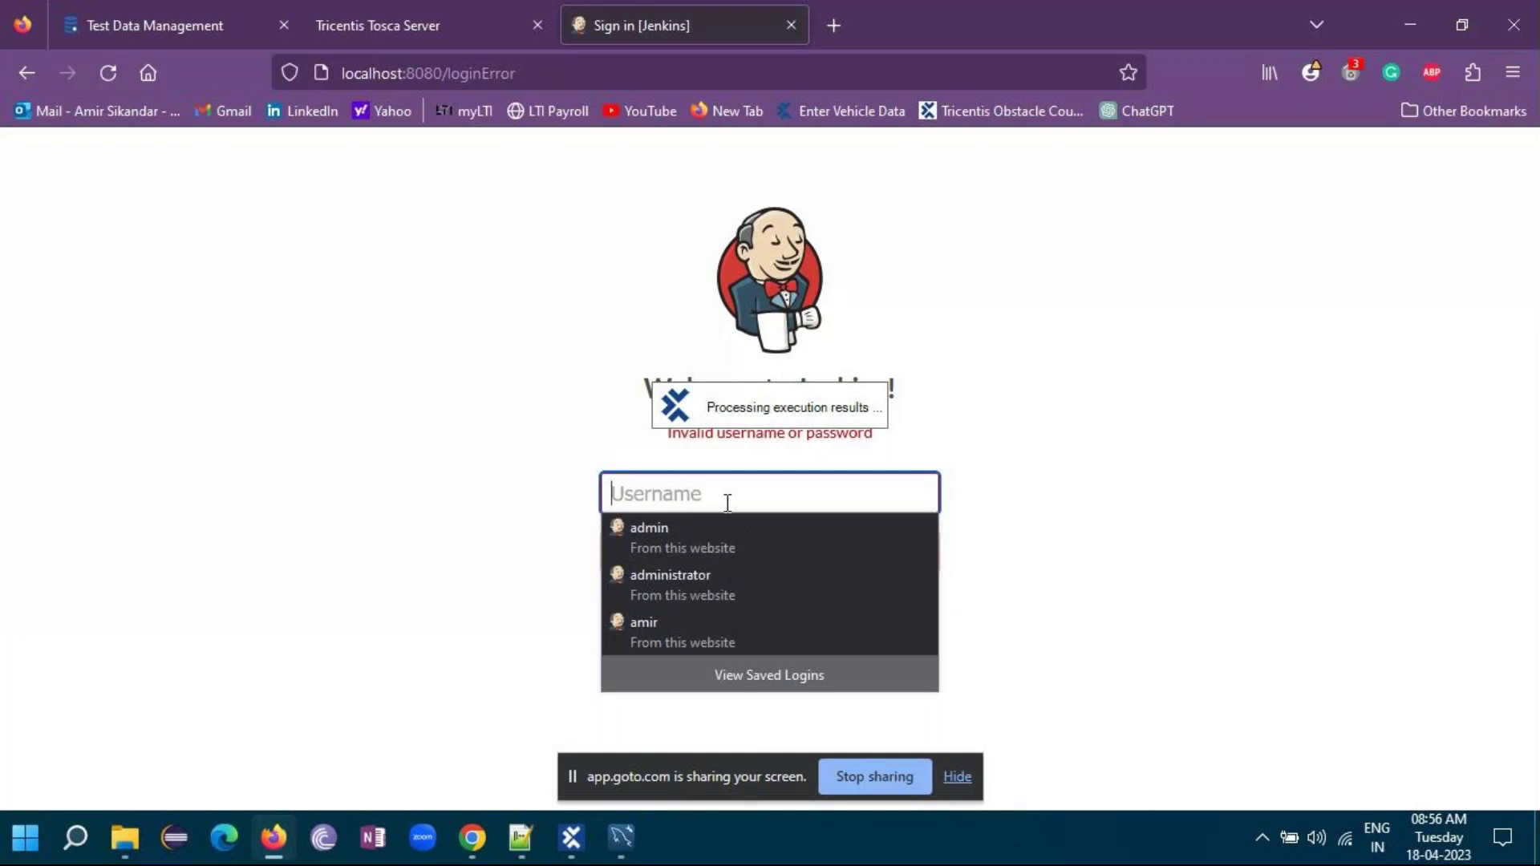
- Sign in to Jenkins with the saved admin account and its stored password and open the Tosca Demo project
left_click(691, 544)
left_click(727, 609)
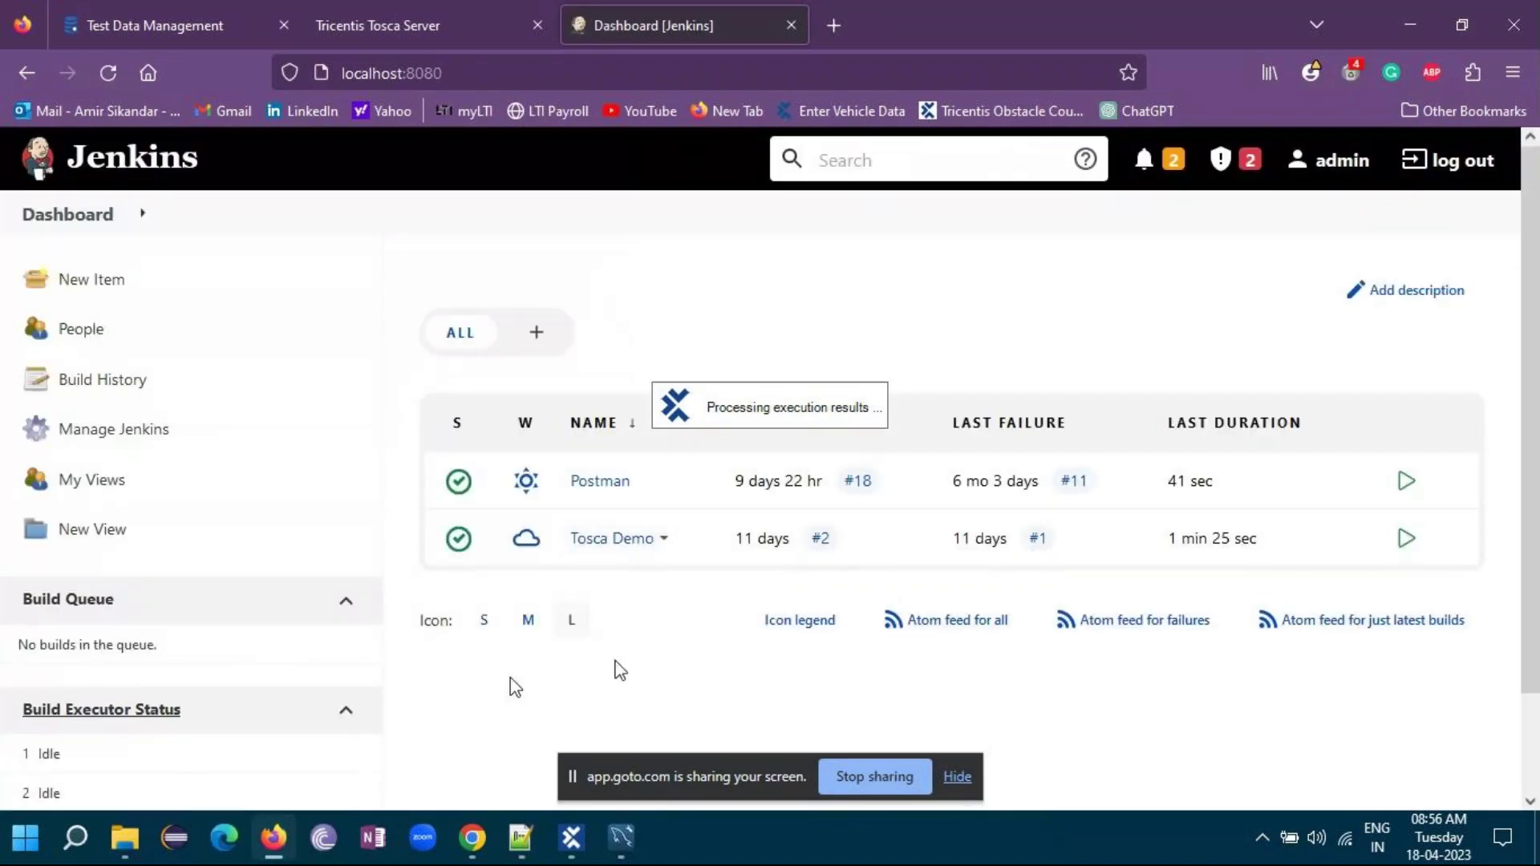
left_click(618, 545)
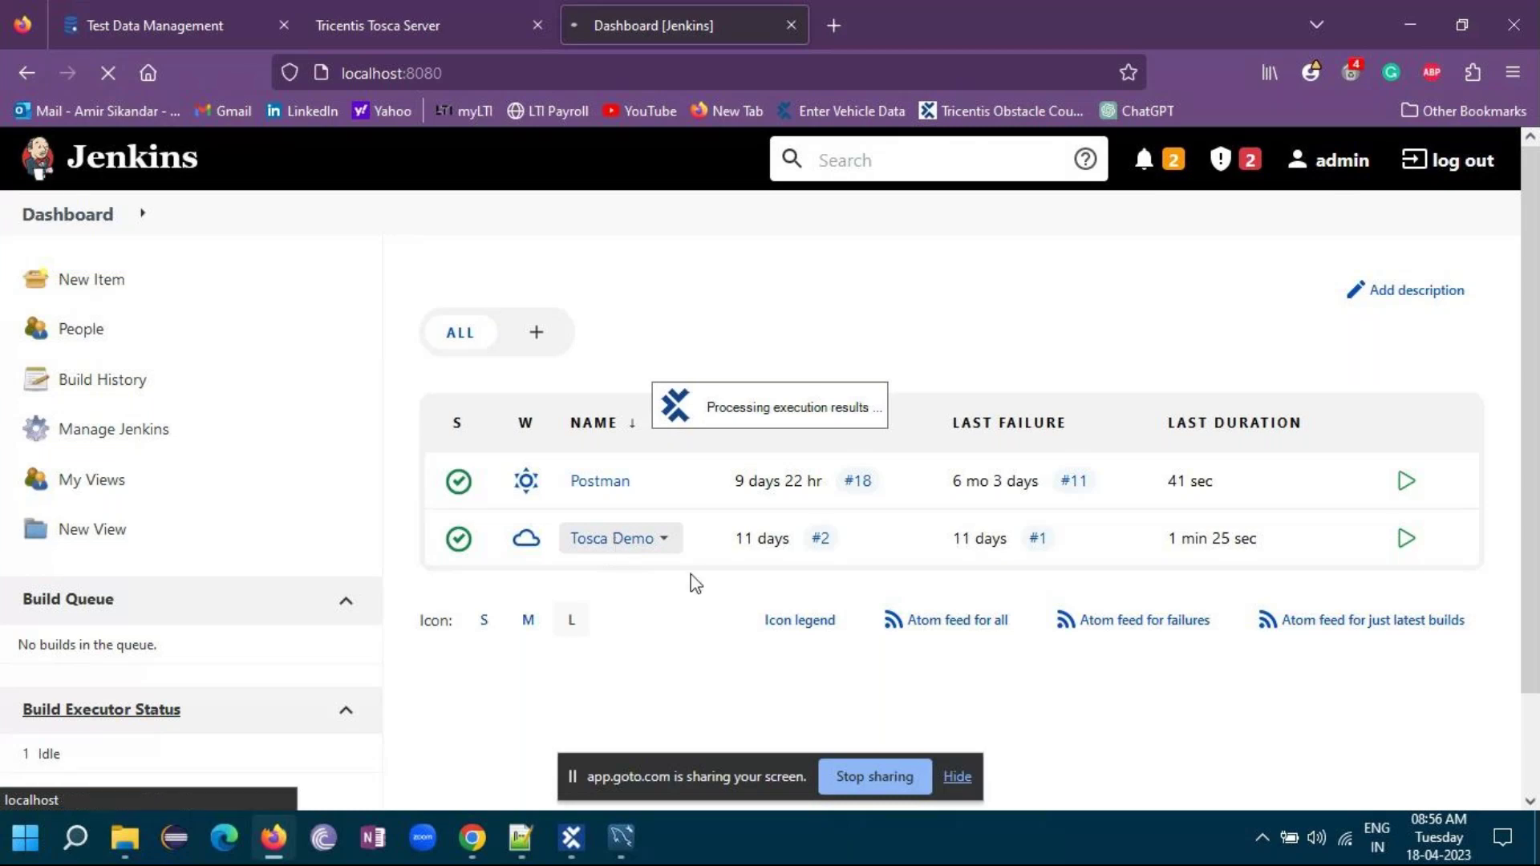
- Return to Tosca Commander and review the test configuration of the ExecutionLists folder, widening the name column to read the parameter
mouse_move(571, 843)
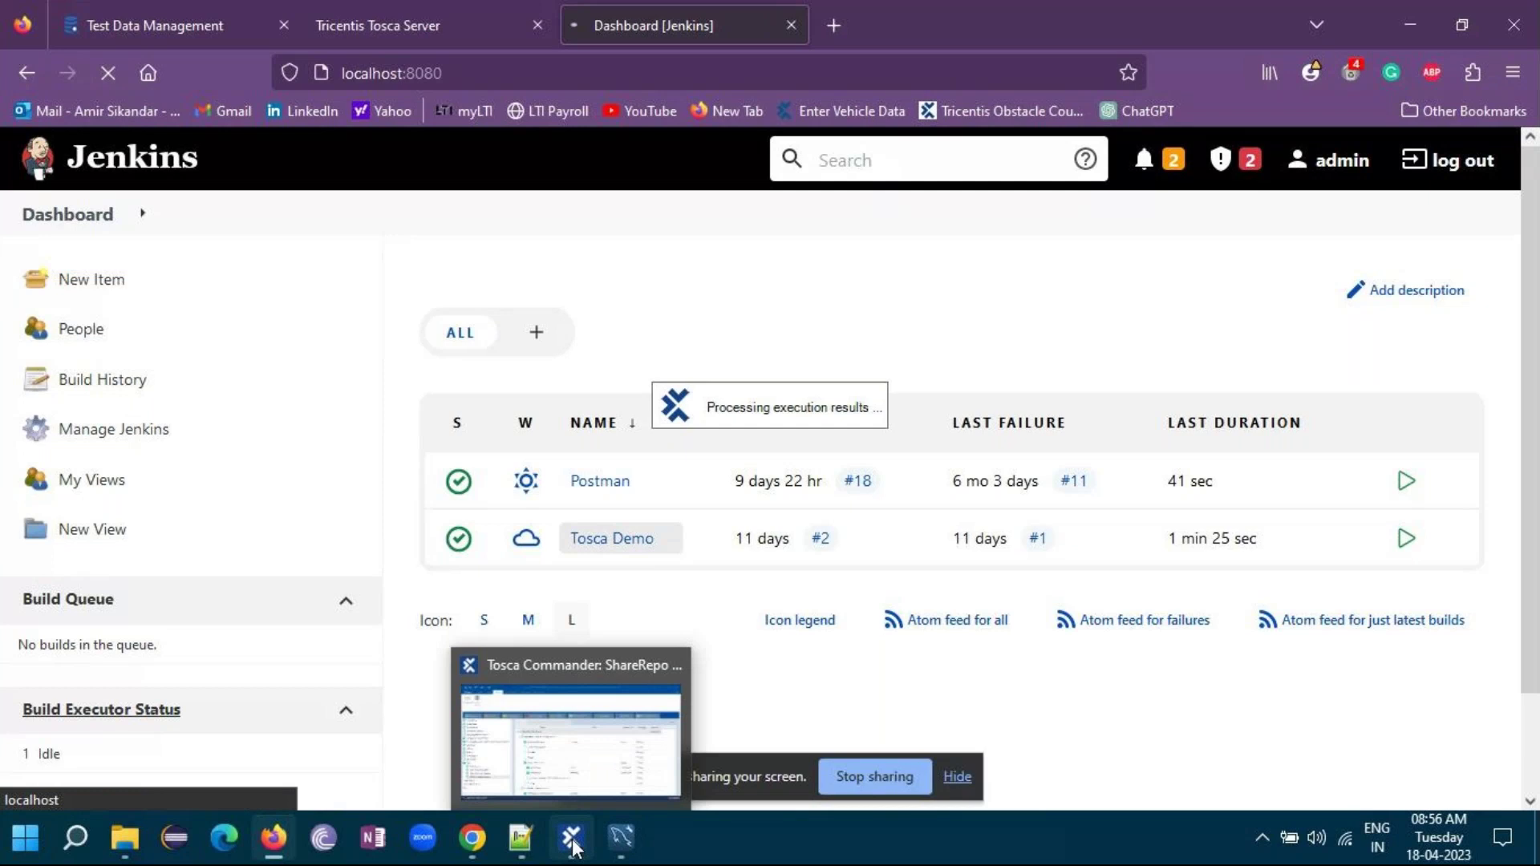
left_click(572, 842)
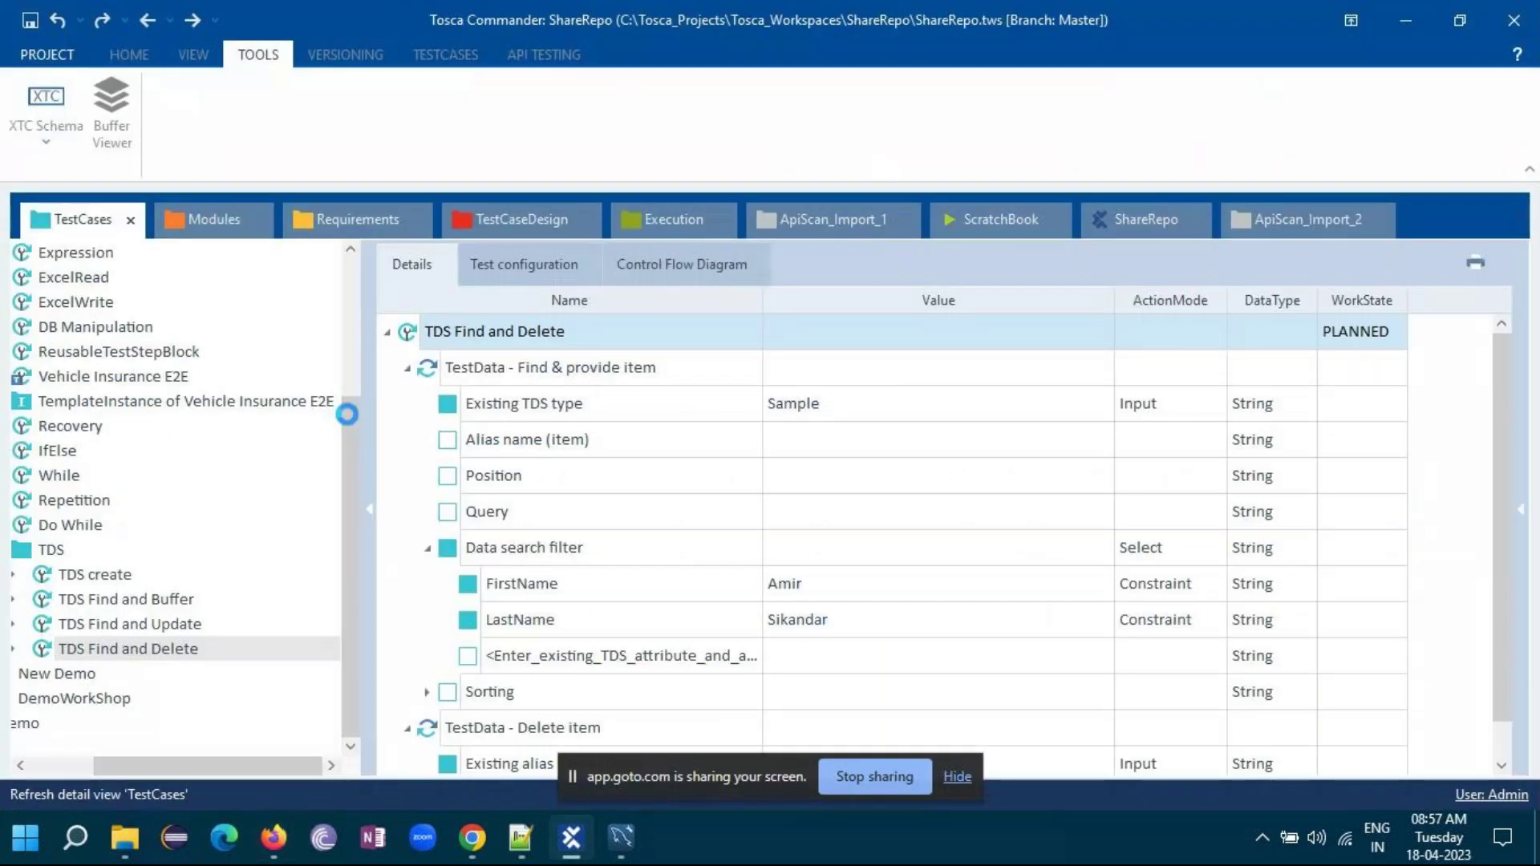
left_click(656, 224)
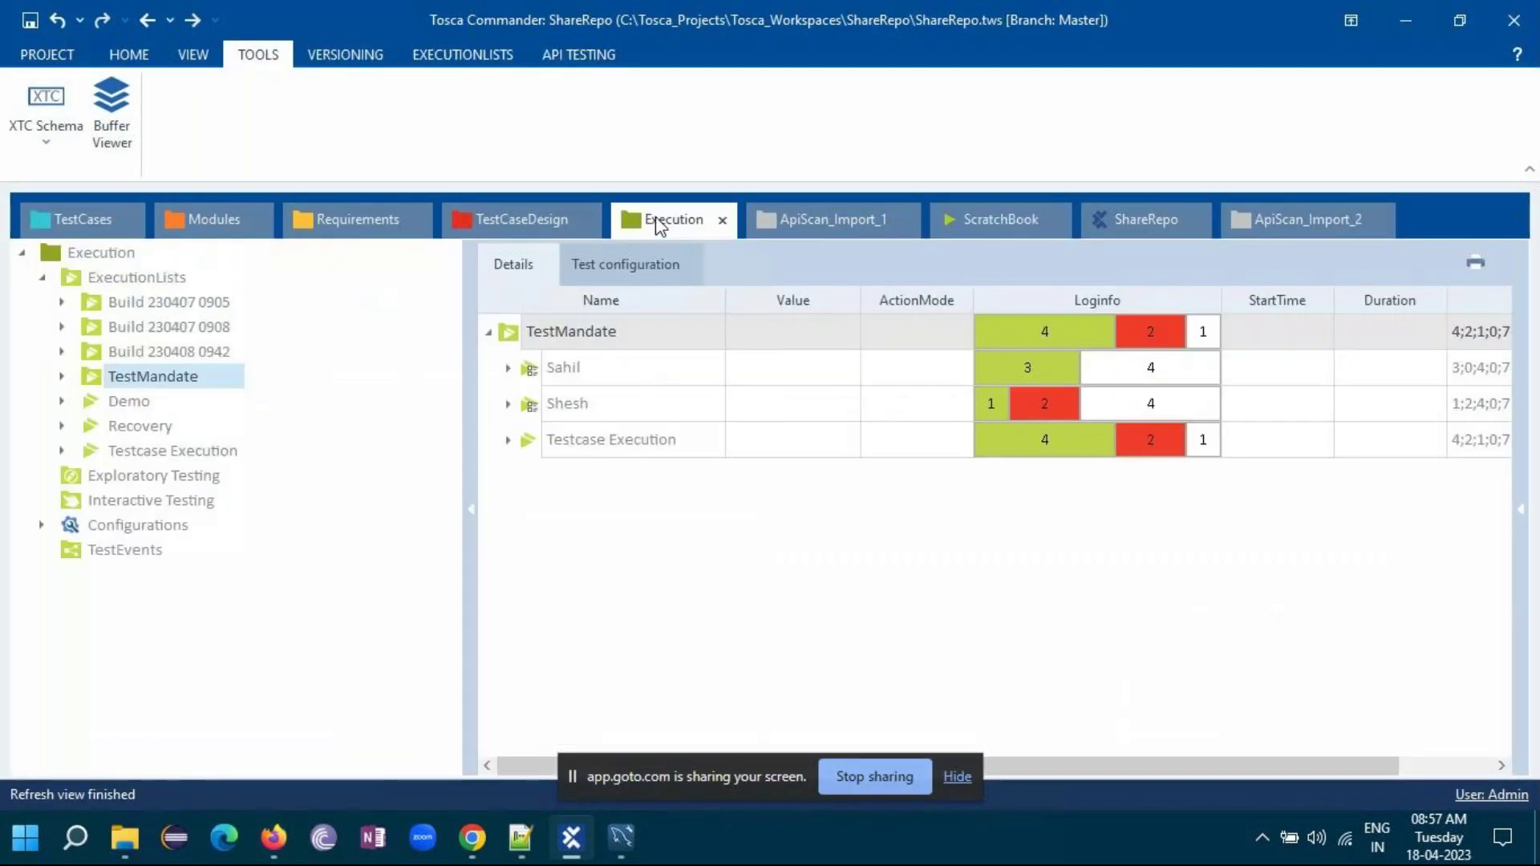
left_click(126, 281)
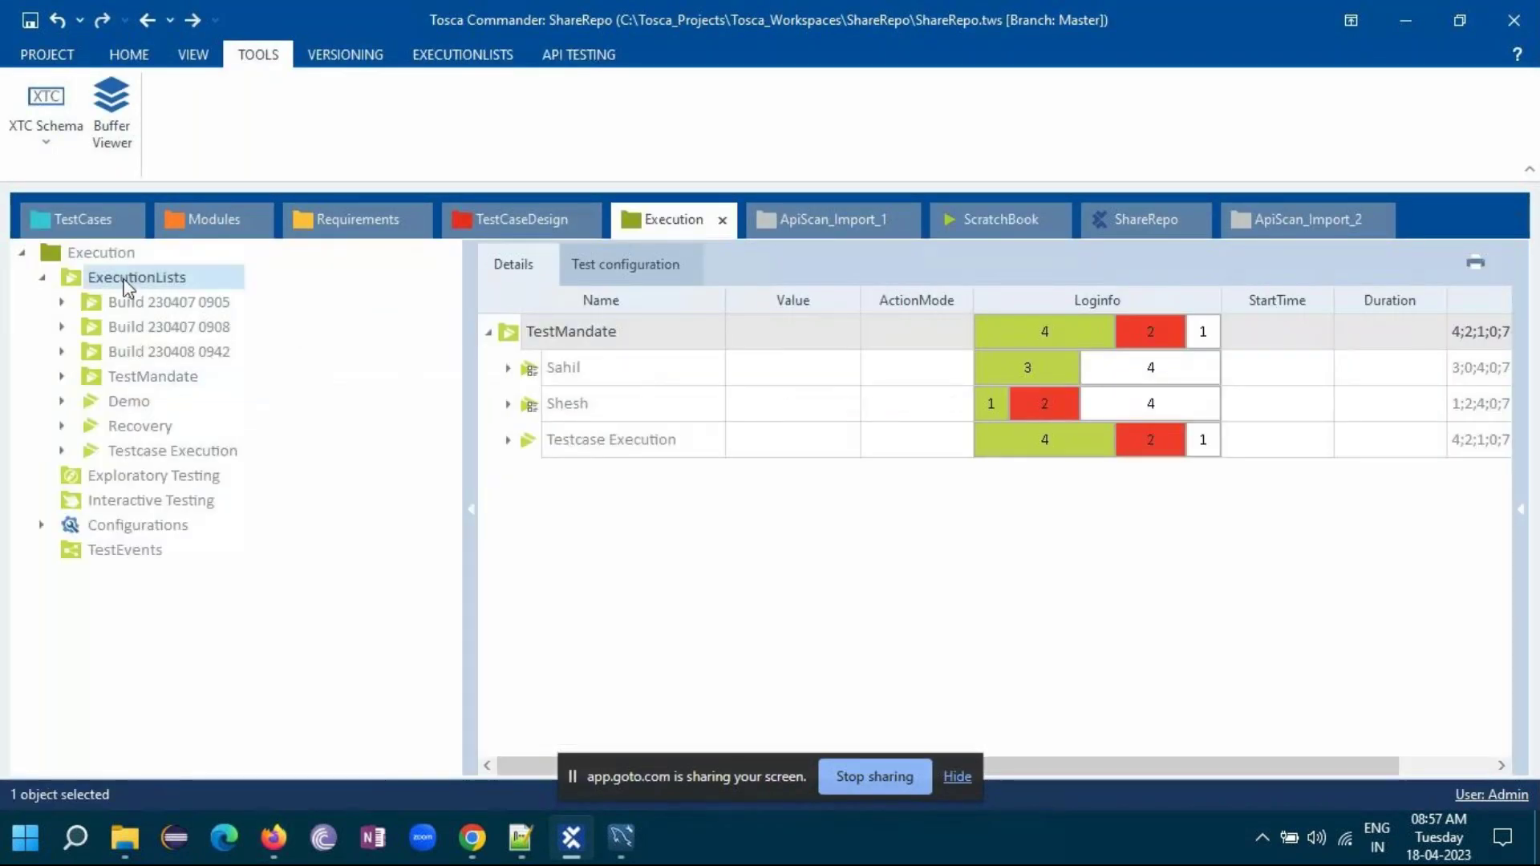
left_click(627, 268)
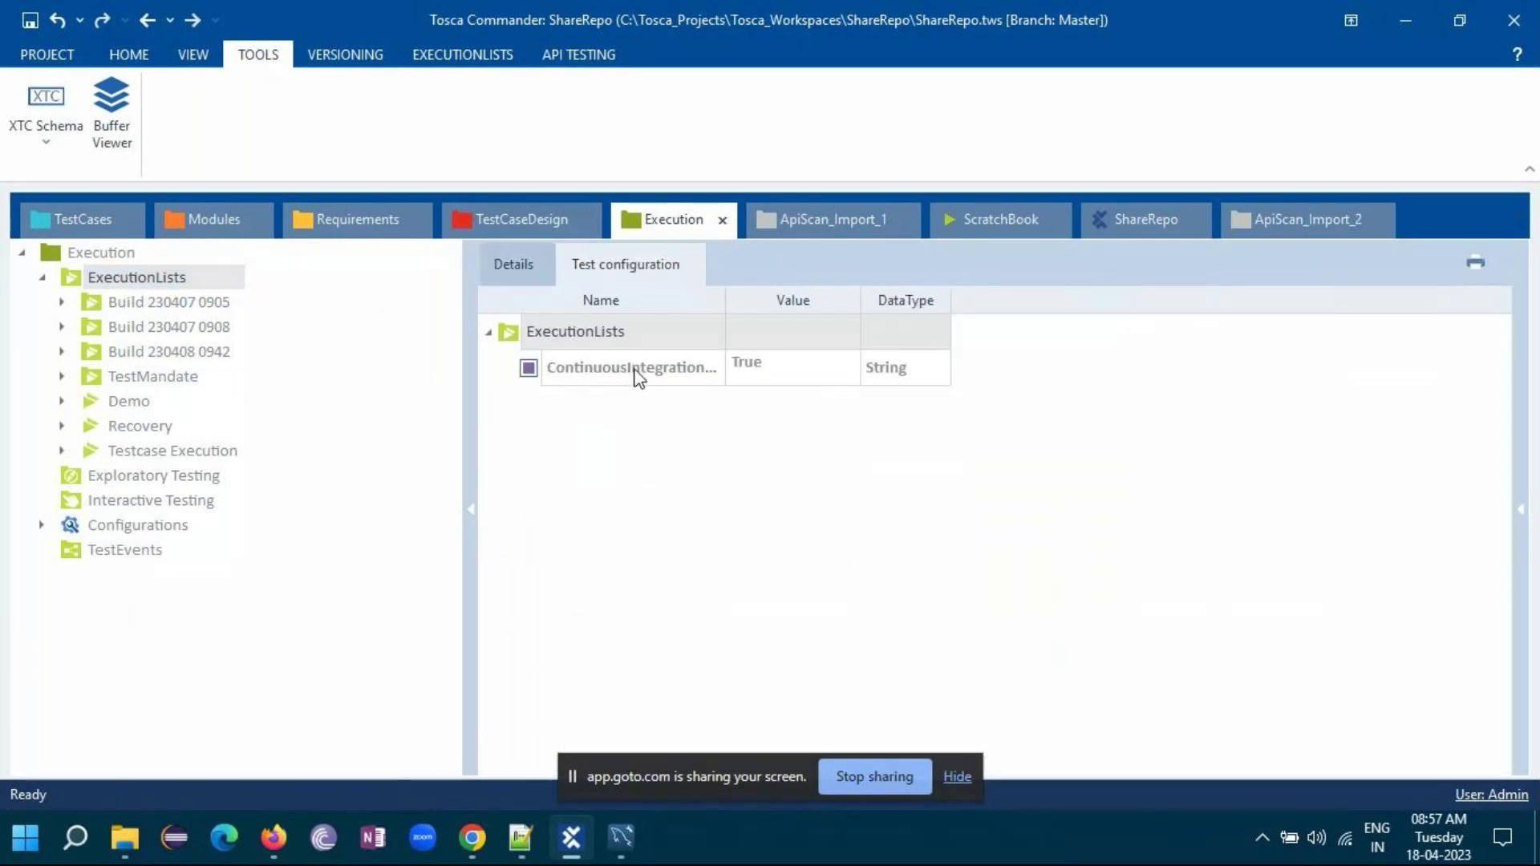
left_click_drag(725, 299, 821, 299)
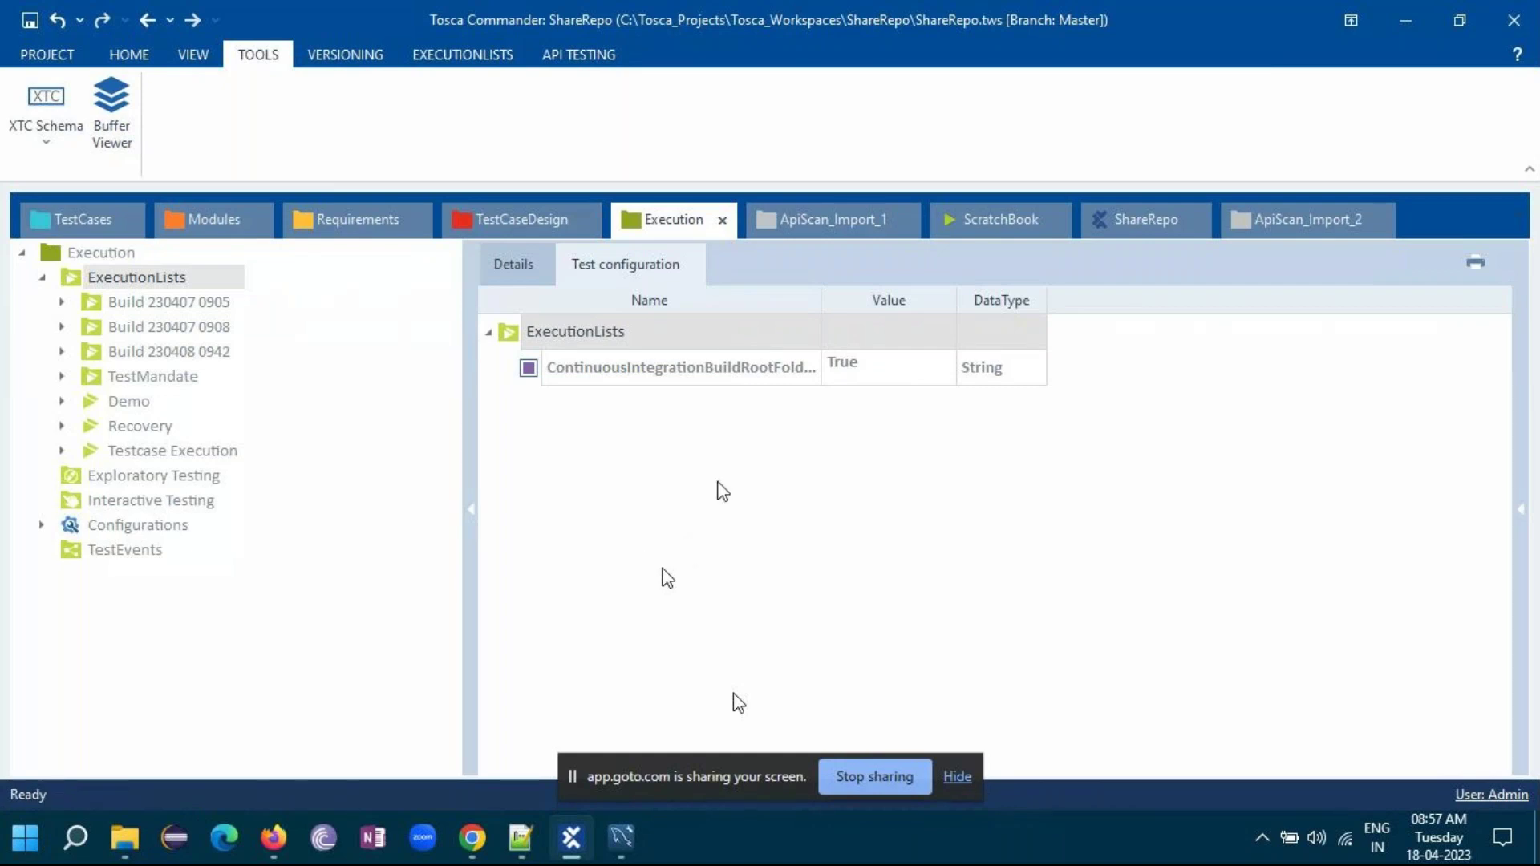
- Review the Demo execution list's test configuration parameters, its execution entries and their details
left_click(138, 406)
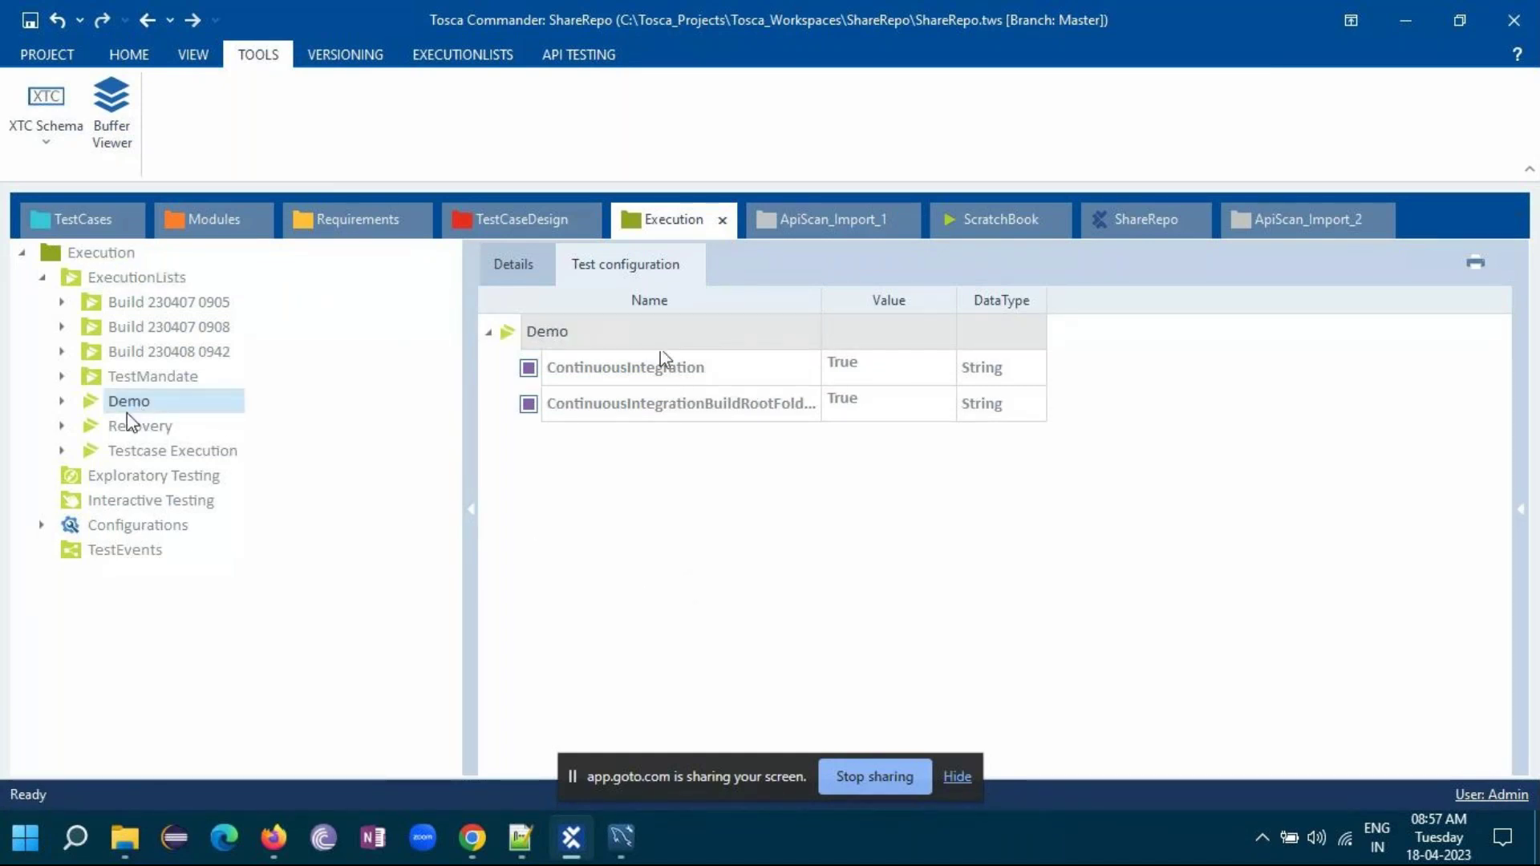
left_click(62, 400)
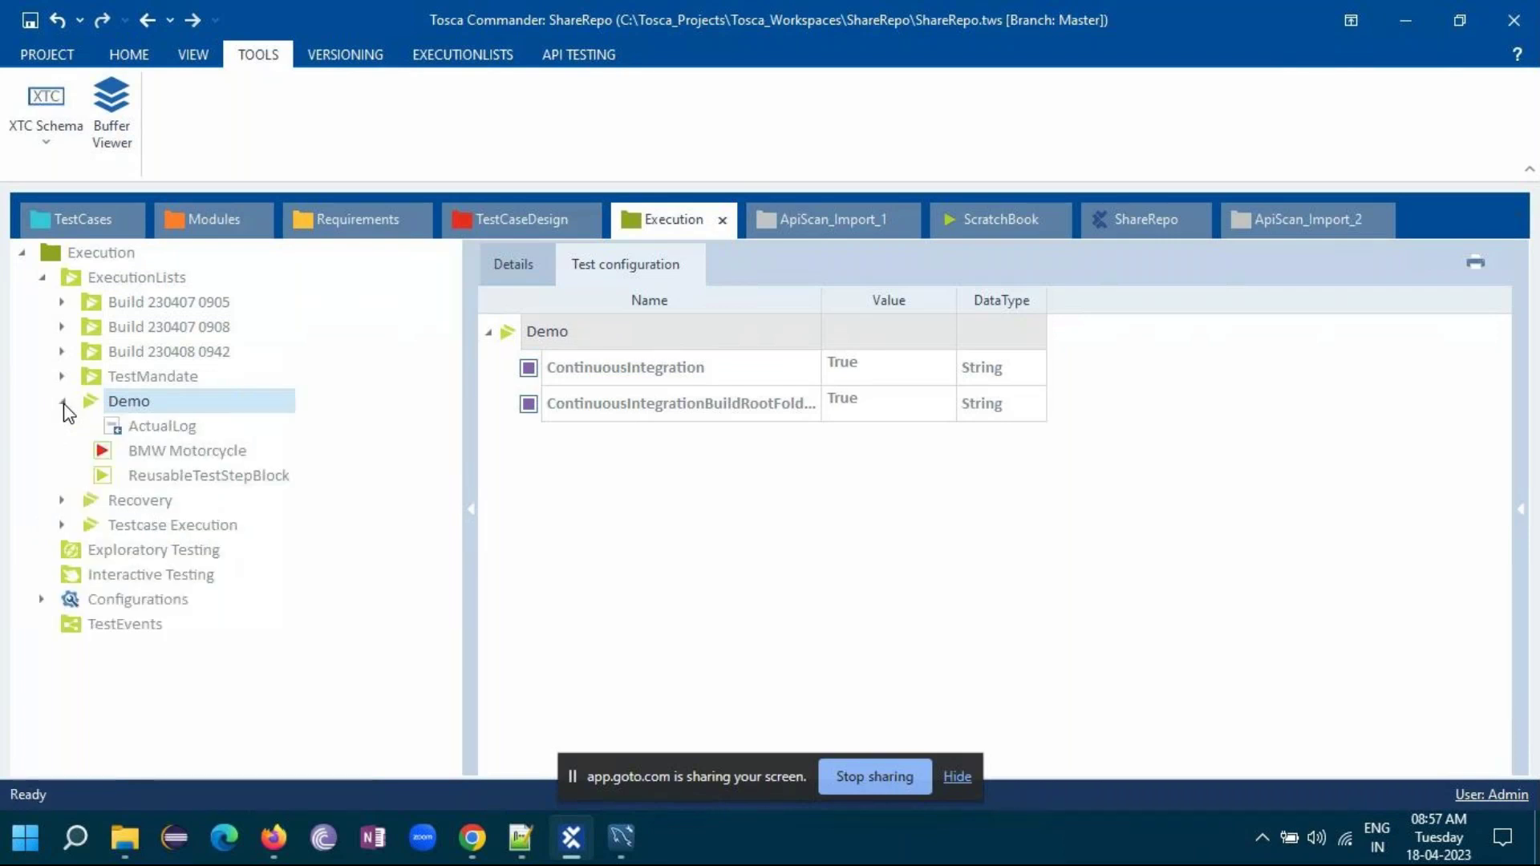
left_click(492, 256)
left_click(134, 393)
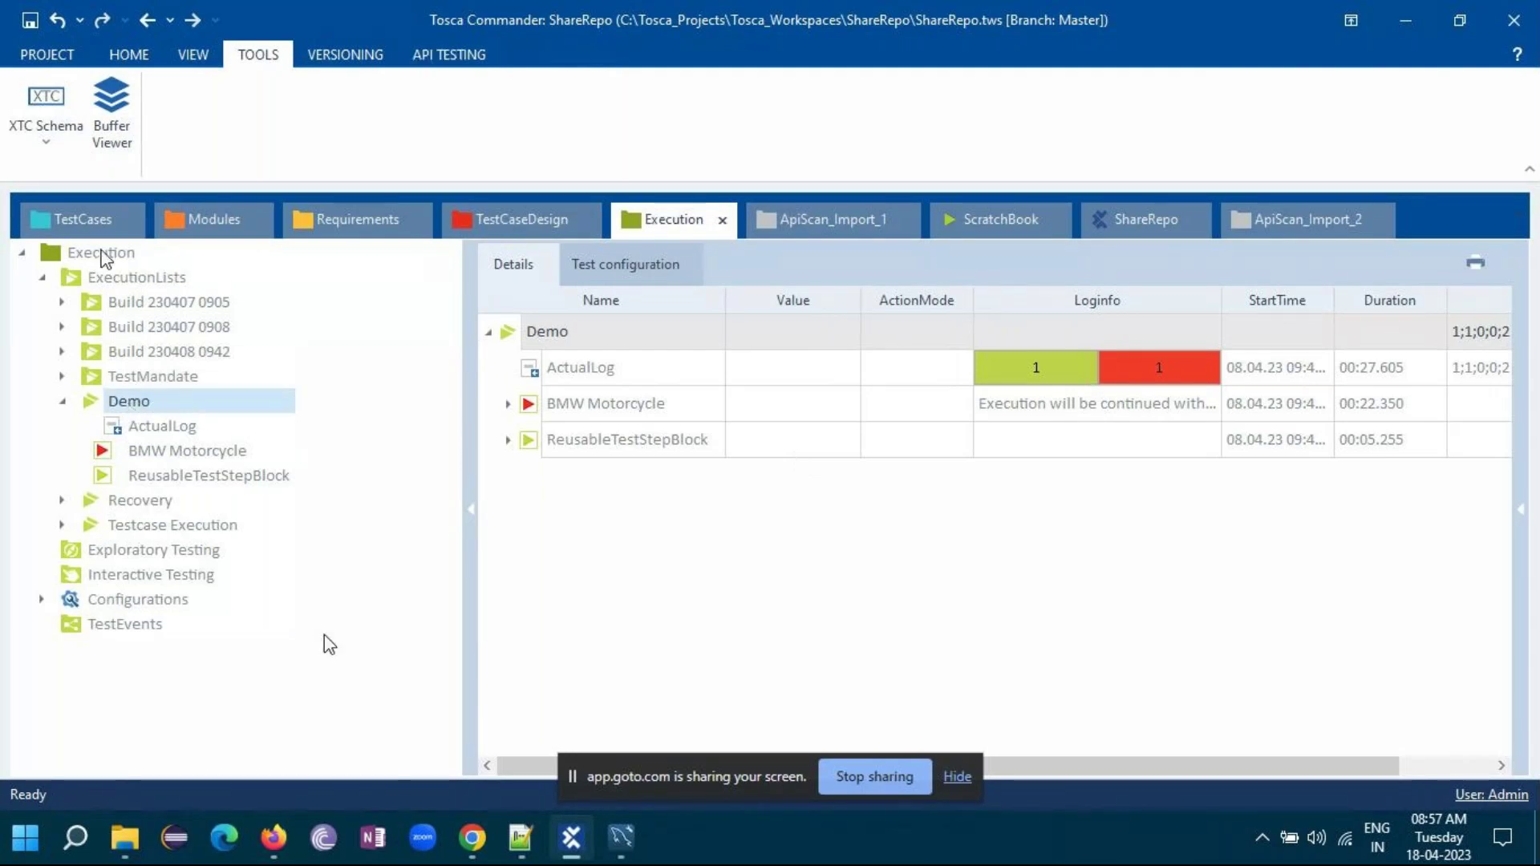
- Return to the test cases, check in all changes and close the ShareRepo workspace
left_click(81, 219)
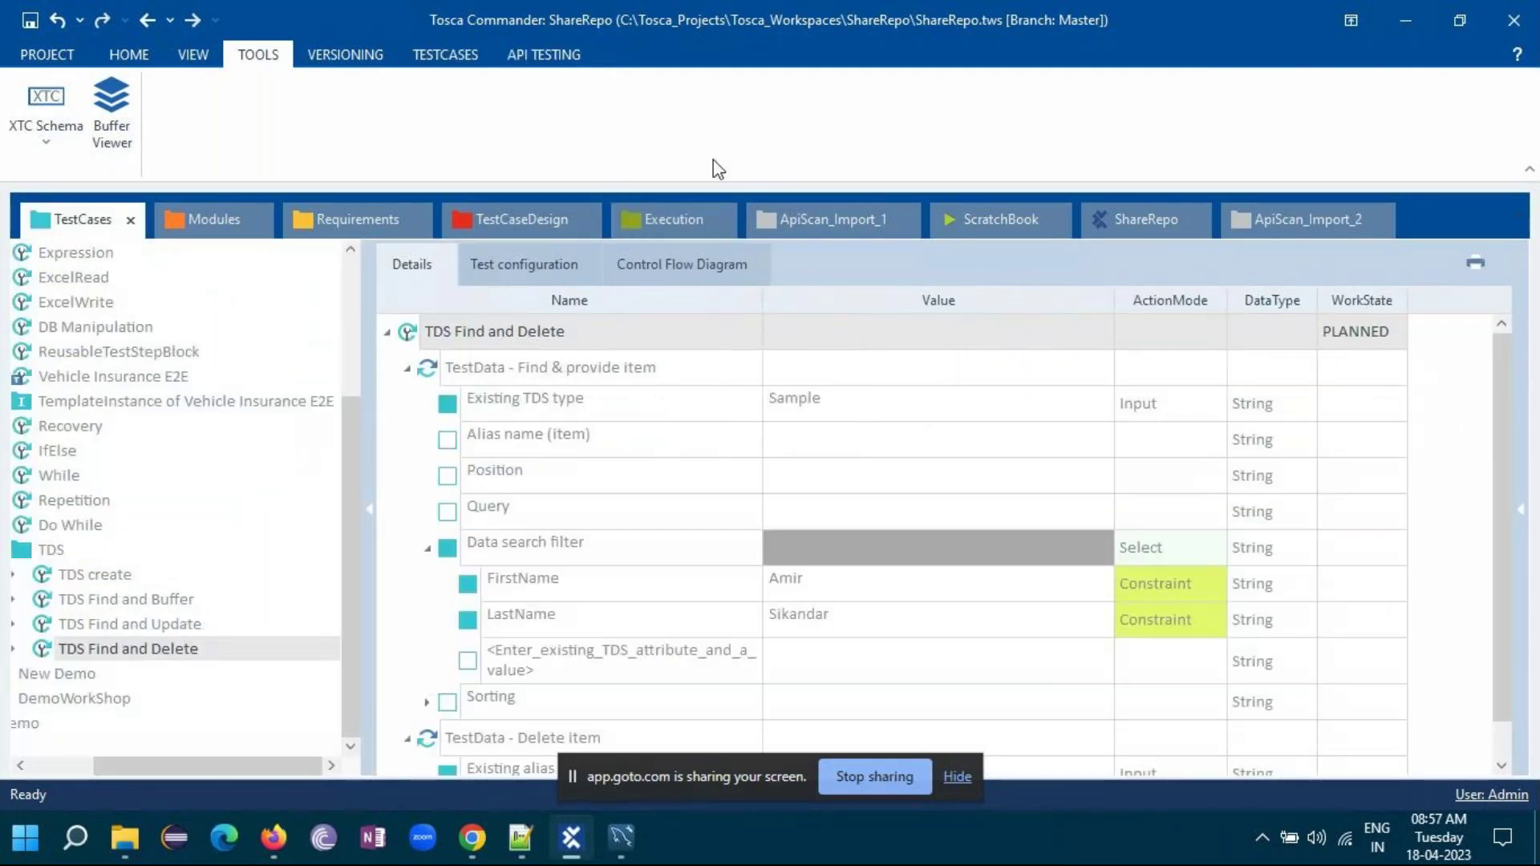
left_click(128, 54)
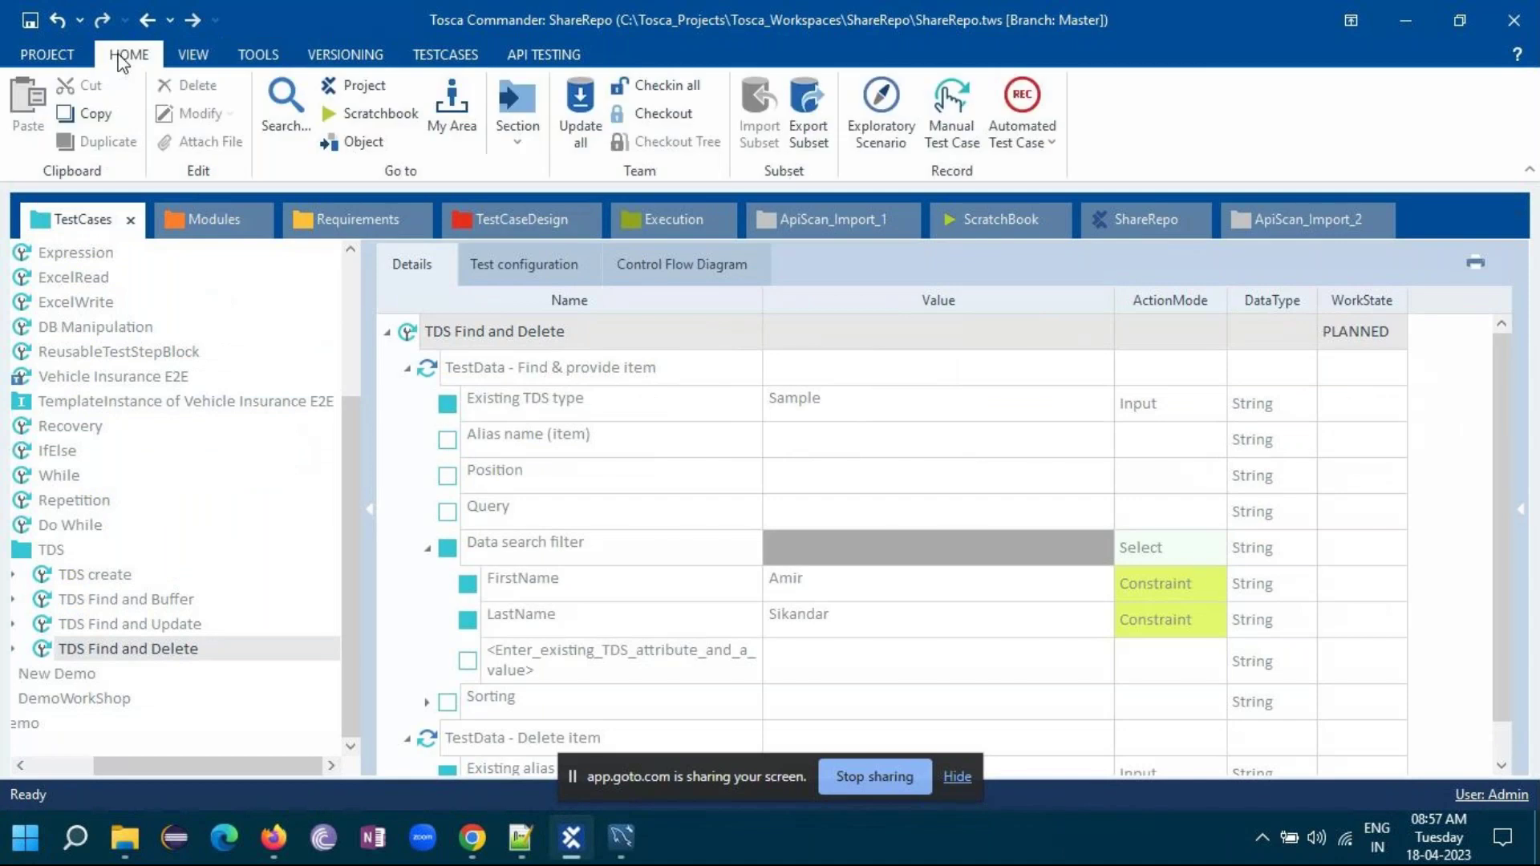
left_click(641, 74)
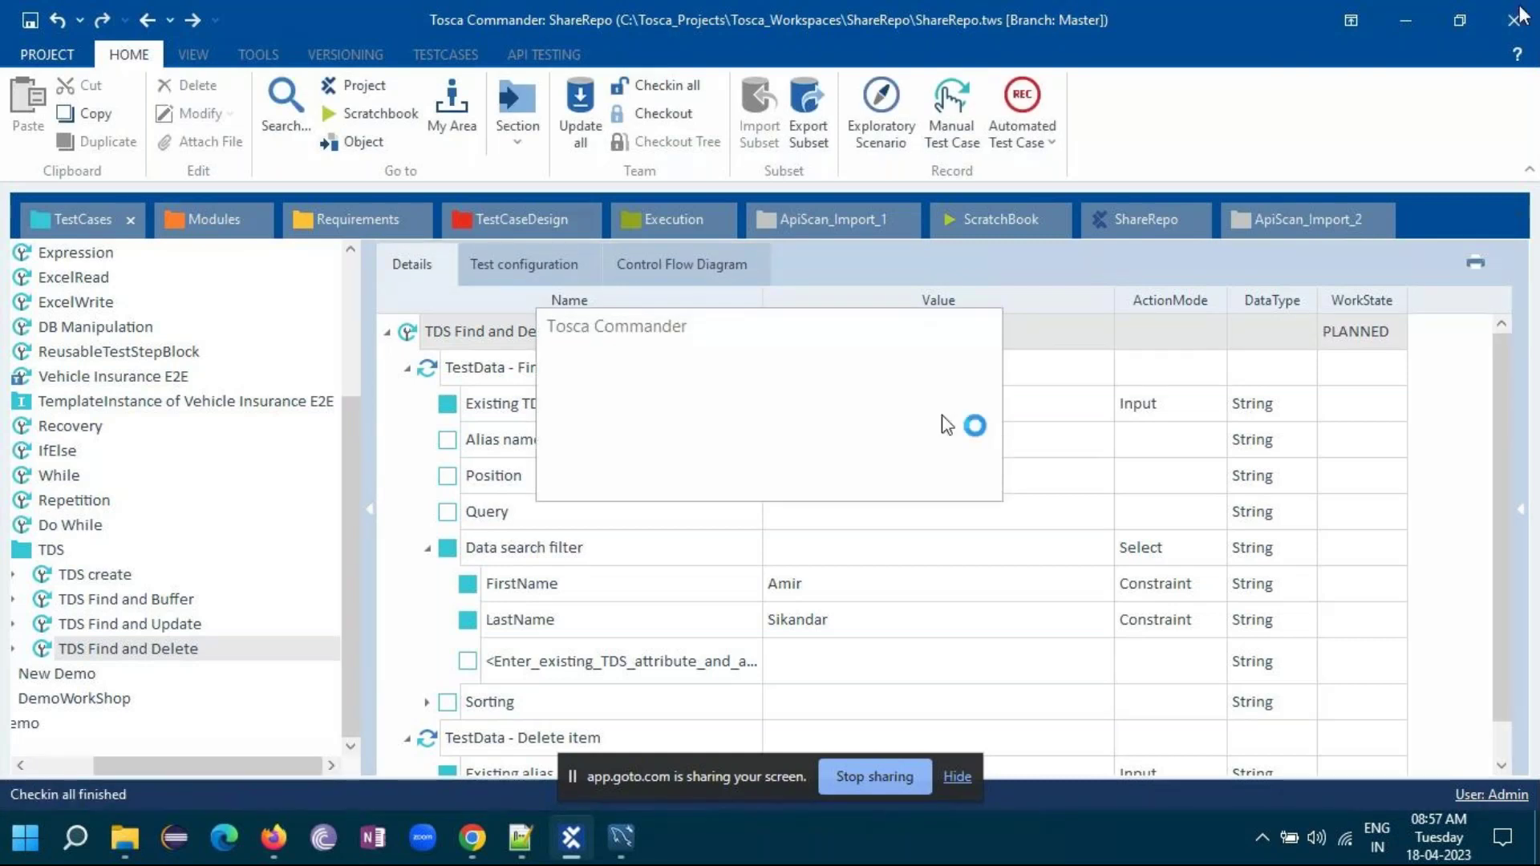
left_click(773, 479)
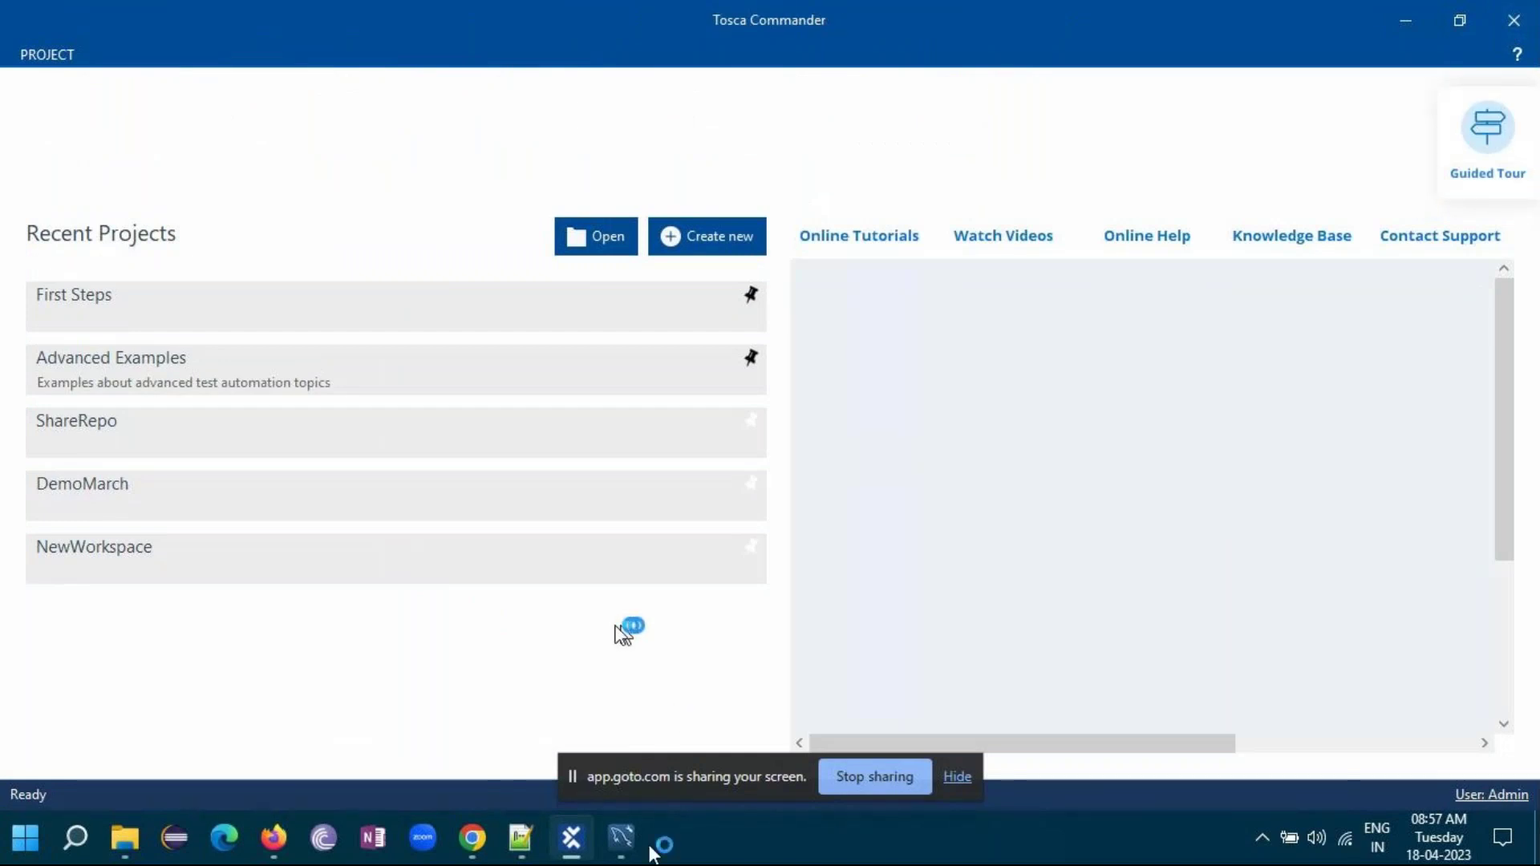
- Switch to Firefox, close Tosca Commander and bring the Jenkins Tosca Demo project back to the front
mouse_move(277, 842)
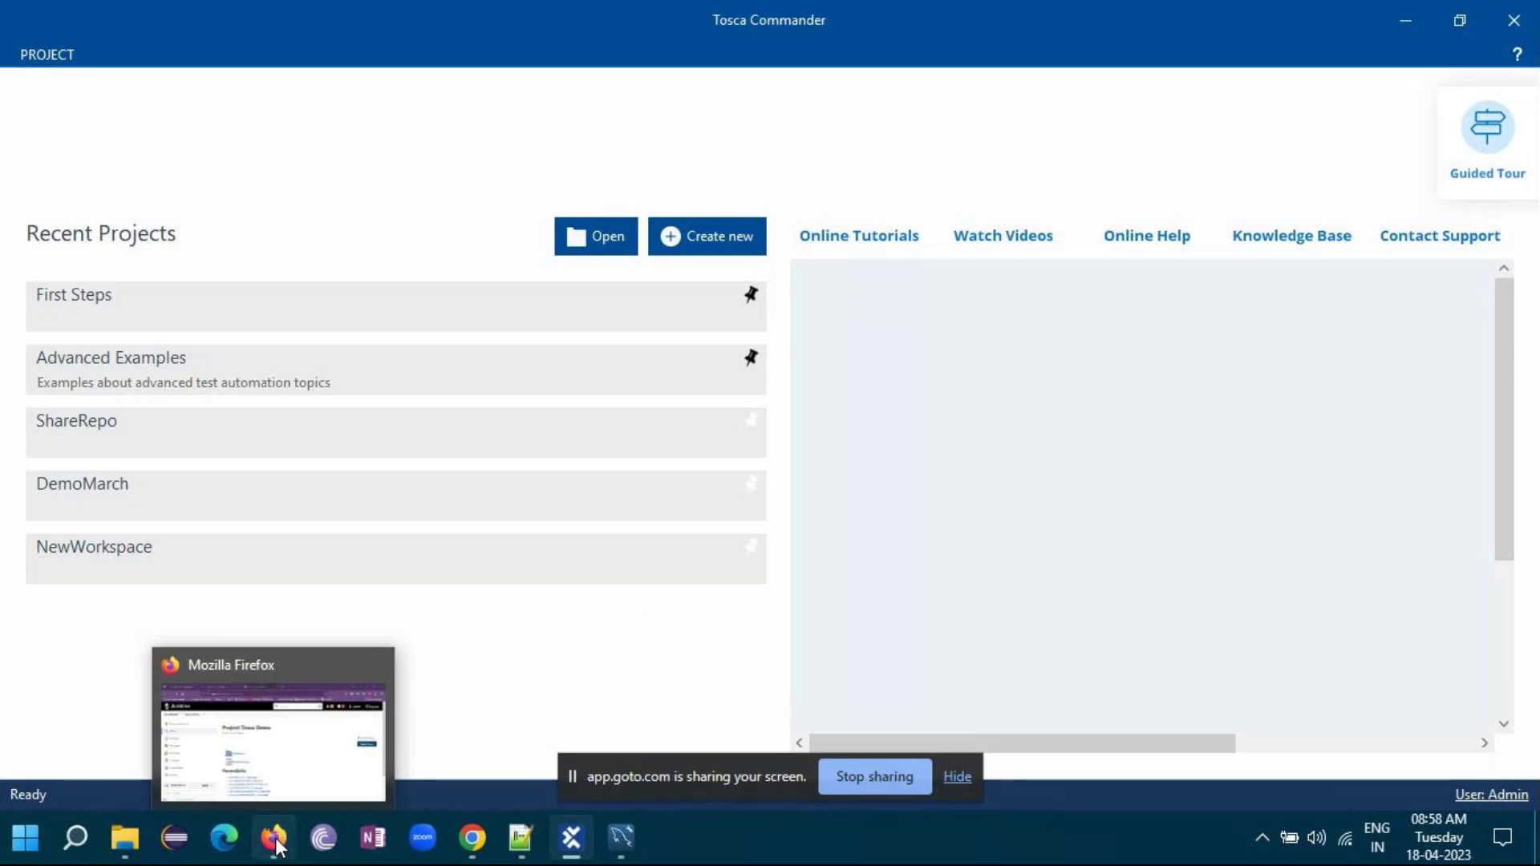
left_click(276, 840)
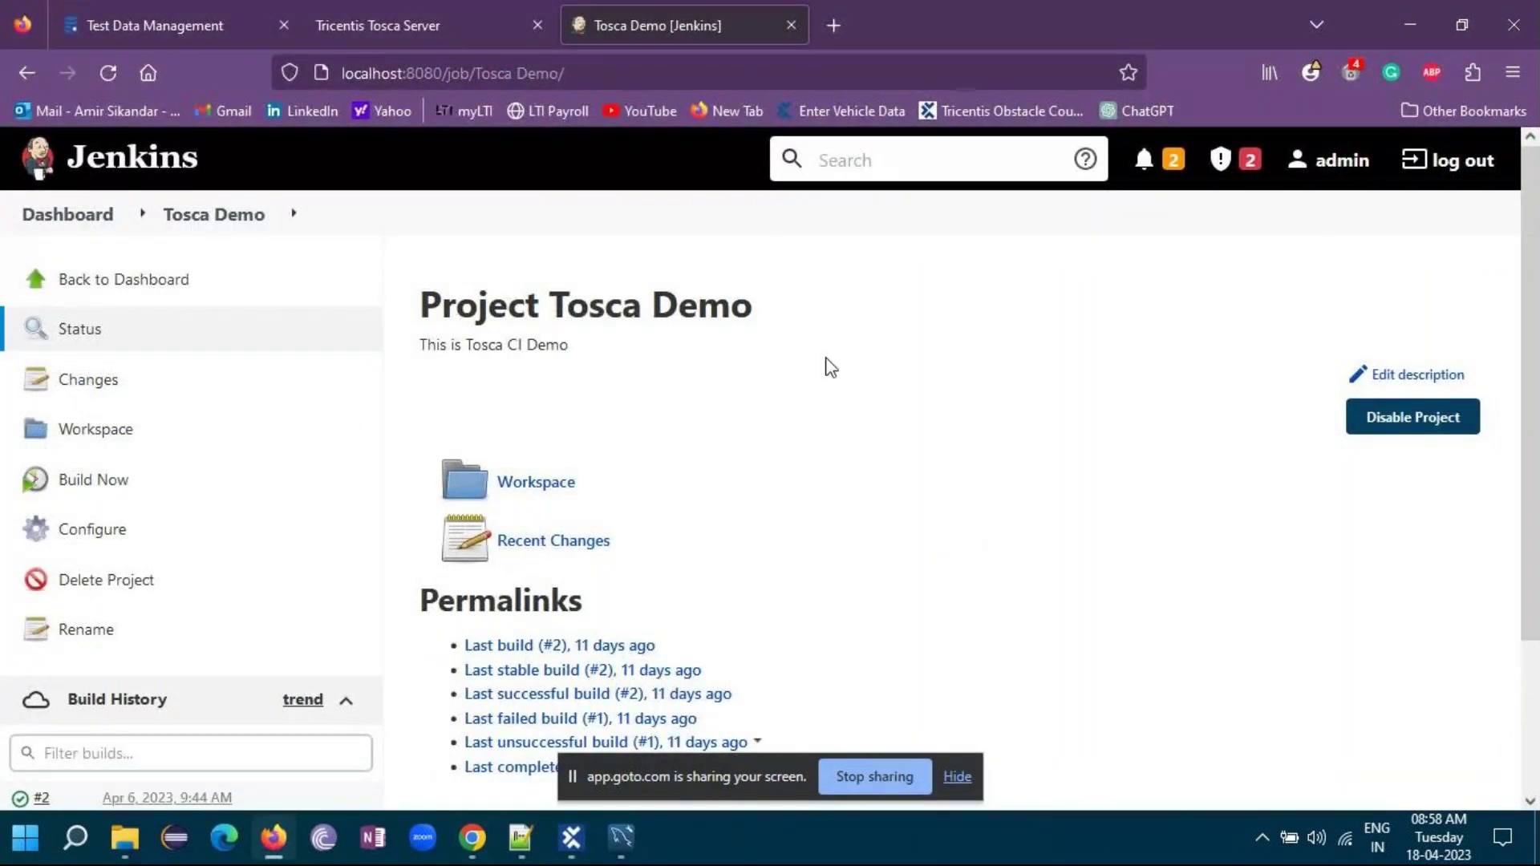
mouse_move(578, 847)
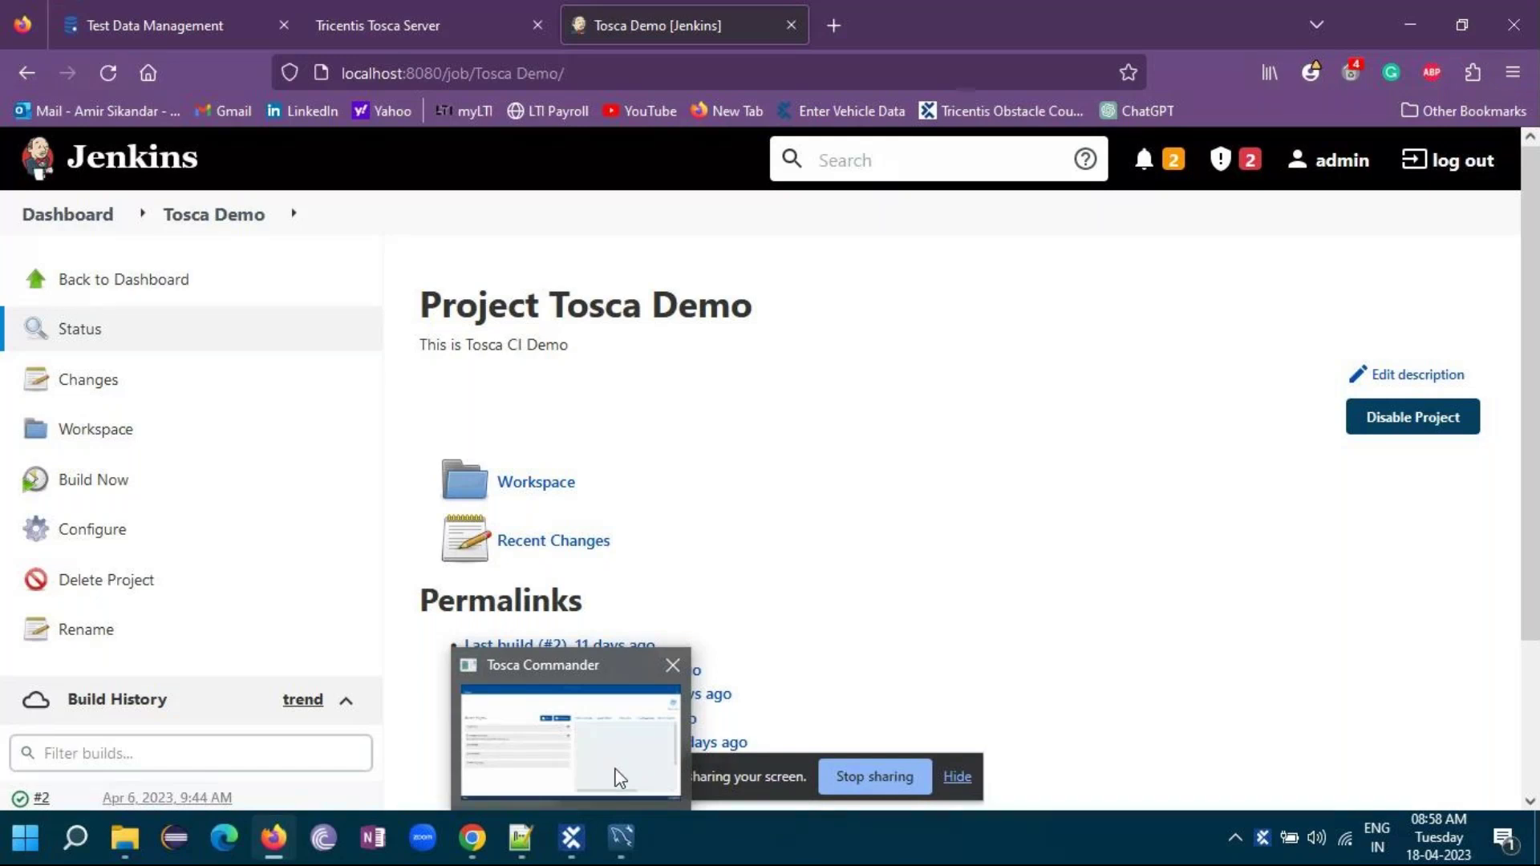
left_click(673, 665)
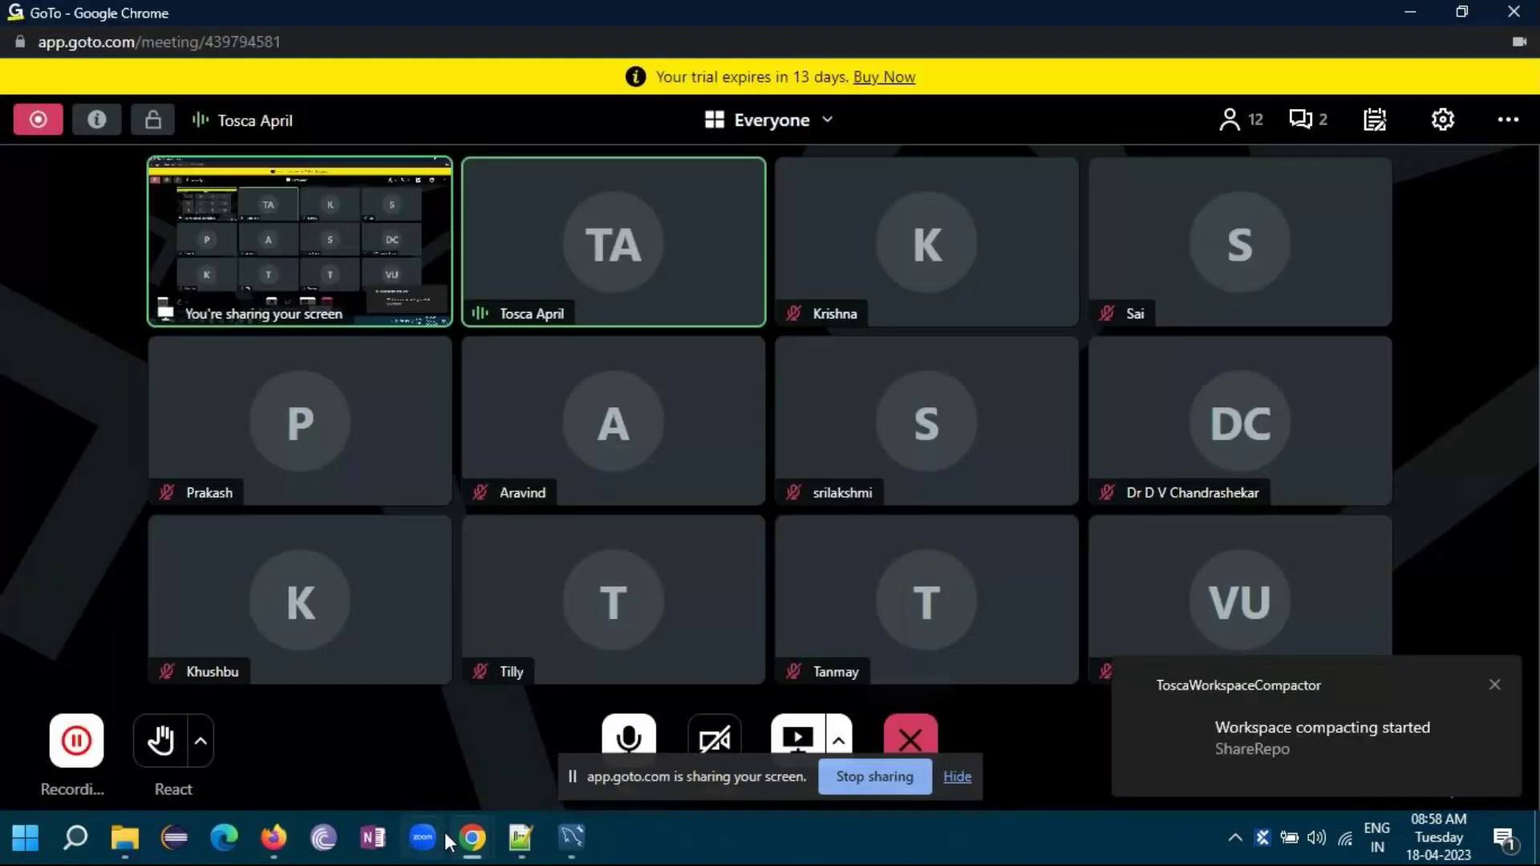
left_click(273, 837)
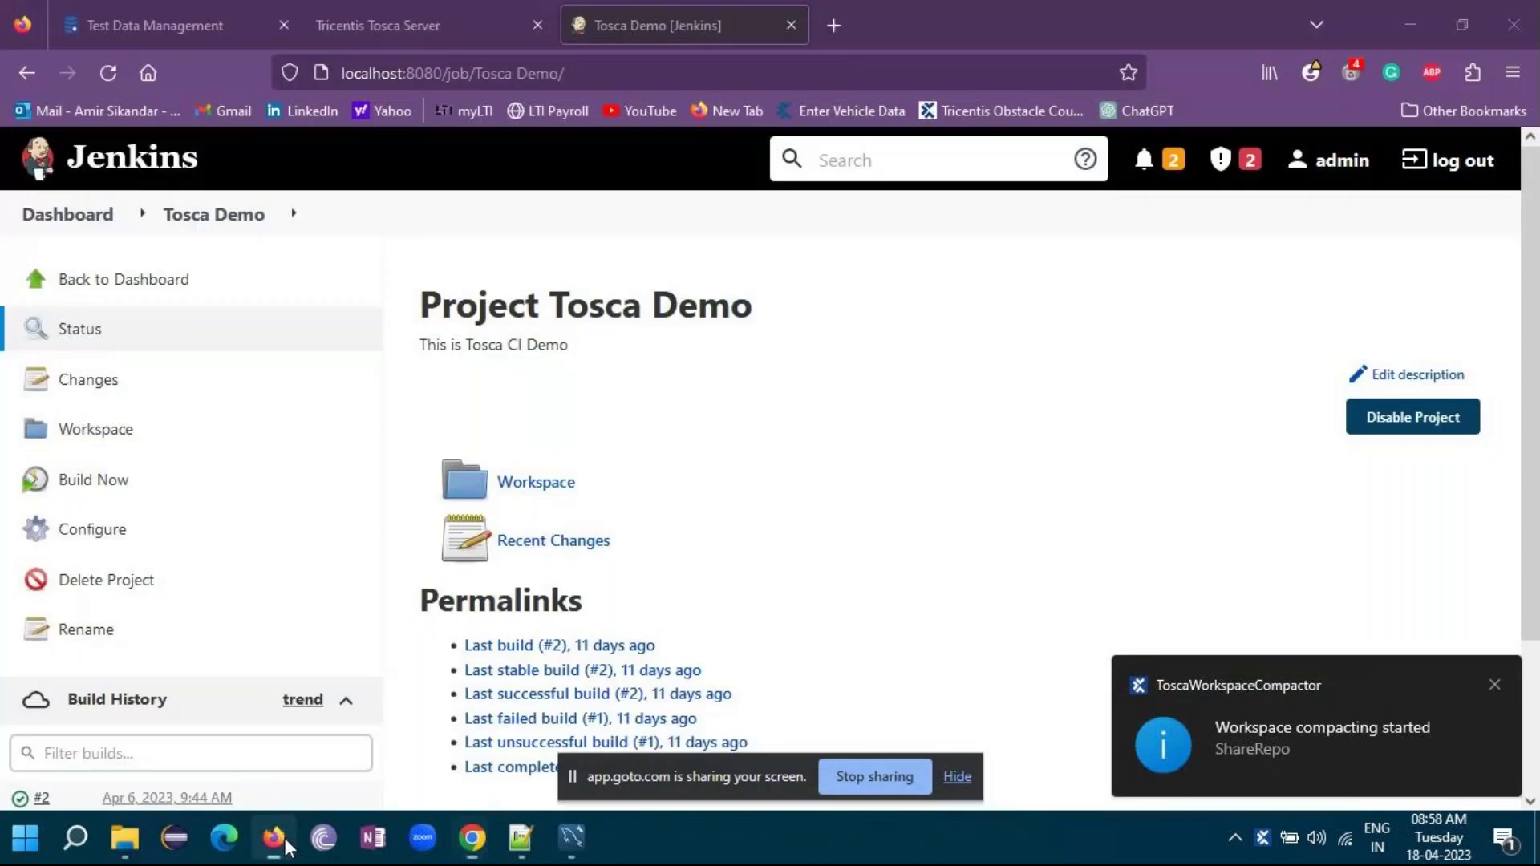
- Open the Tosca Demo project's configuration, review the Windows batch command that runs ToscaCIClient.exe and save the configuration
scroll(124, 311, "down", 2)
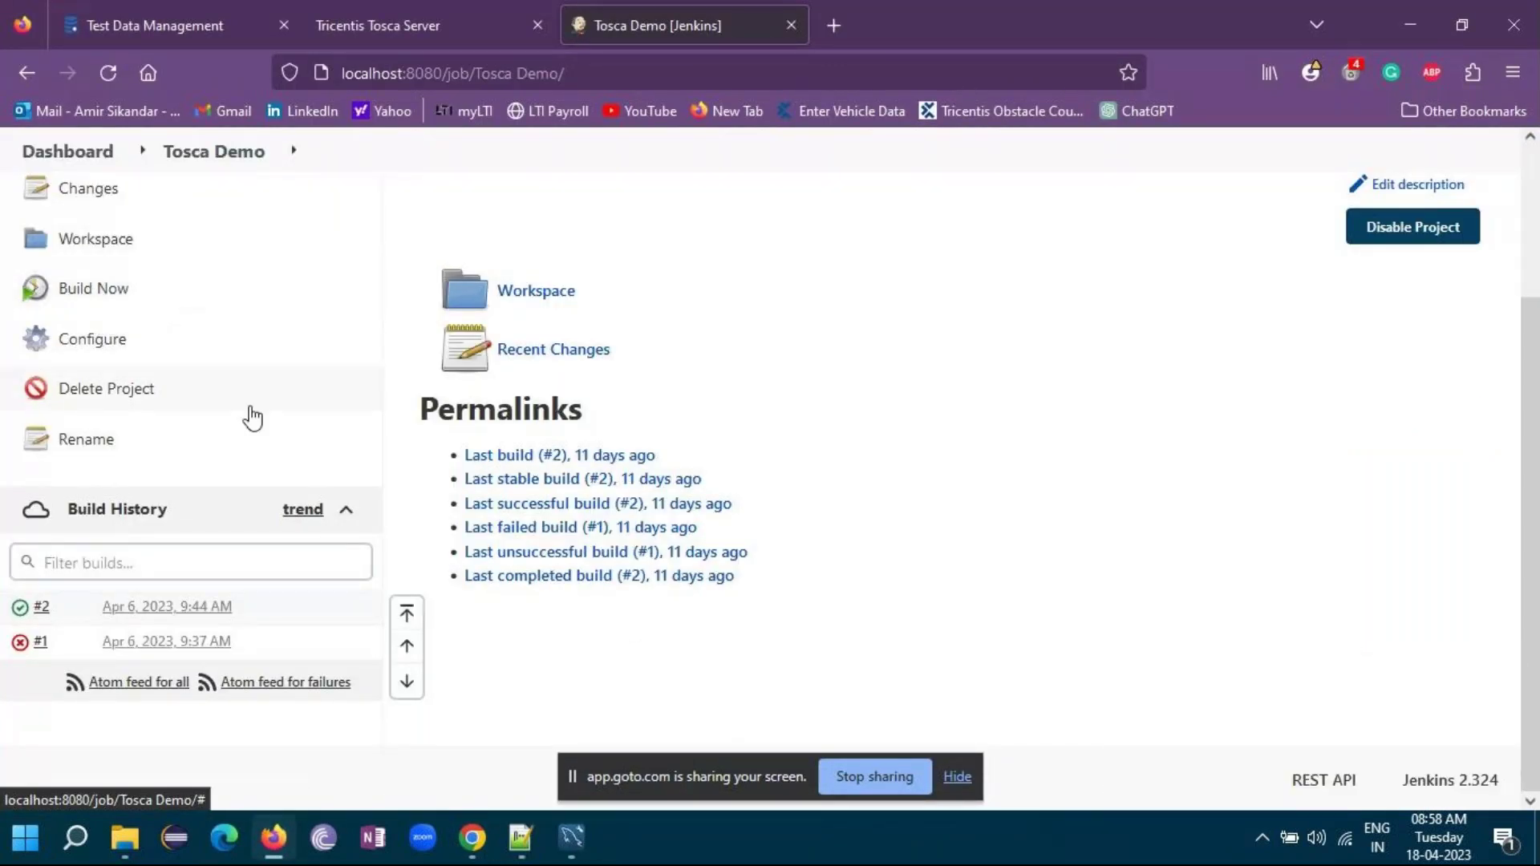
left_click(87, 340)
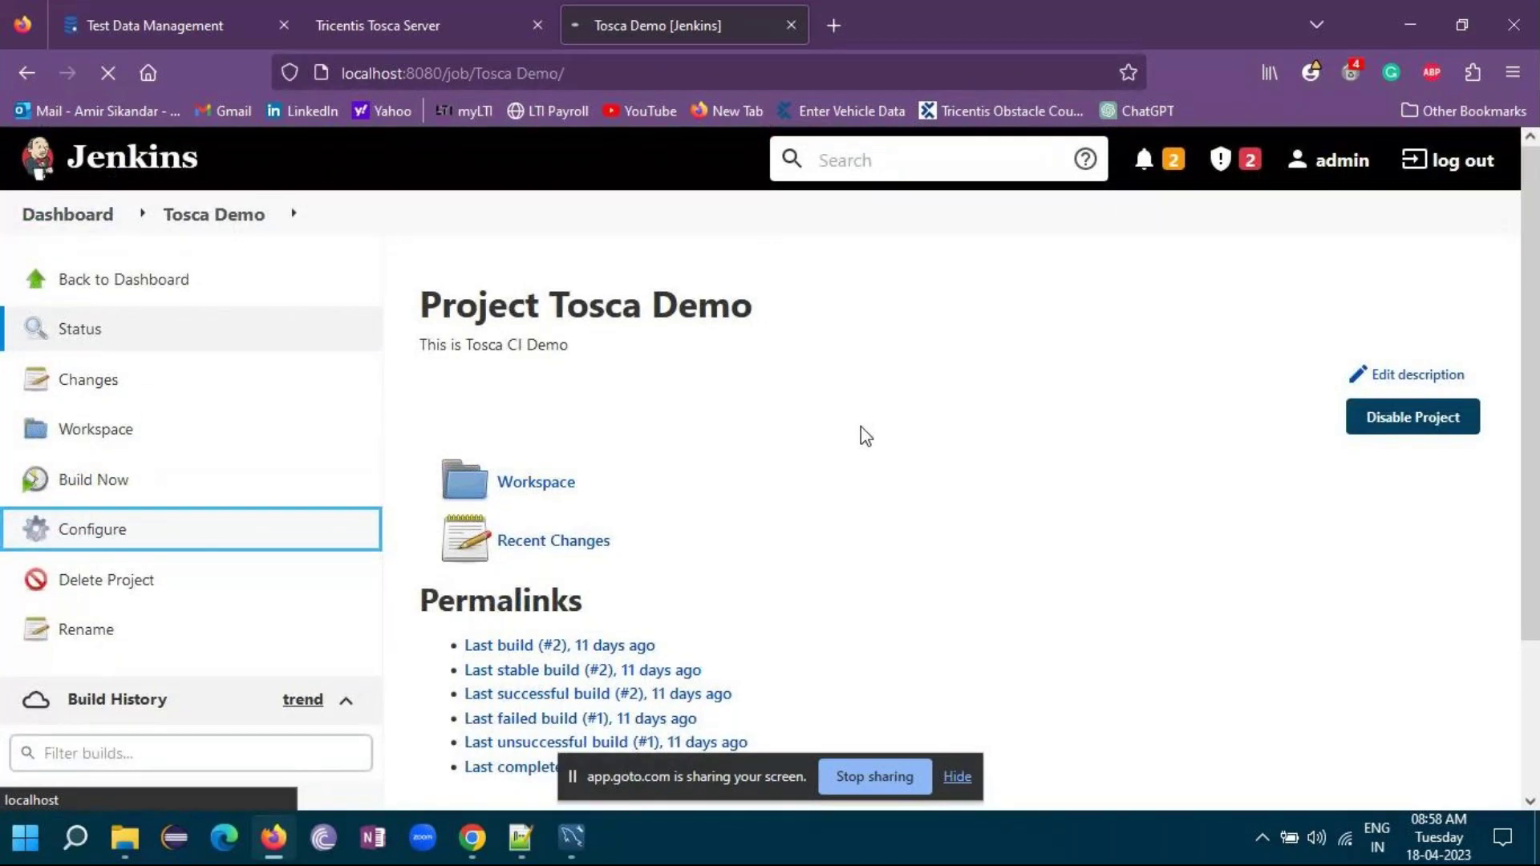
scroll(935, 488, "down", 2)
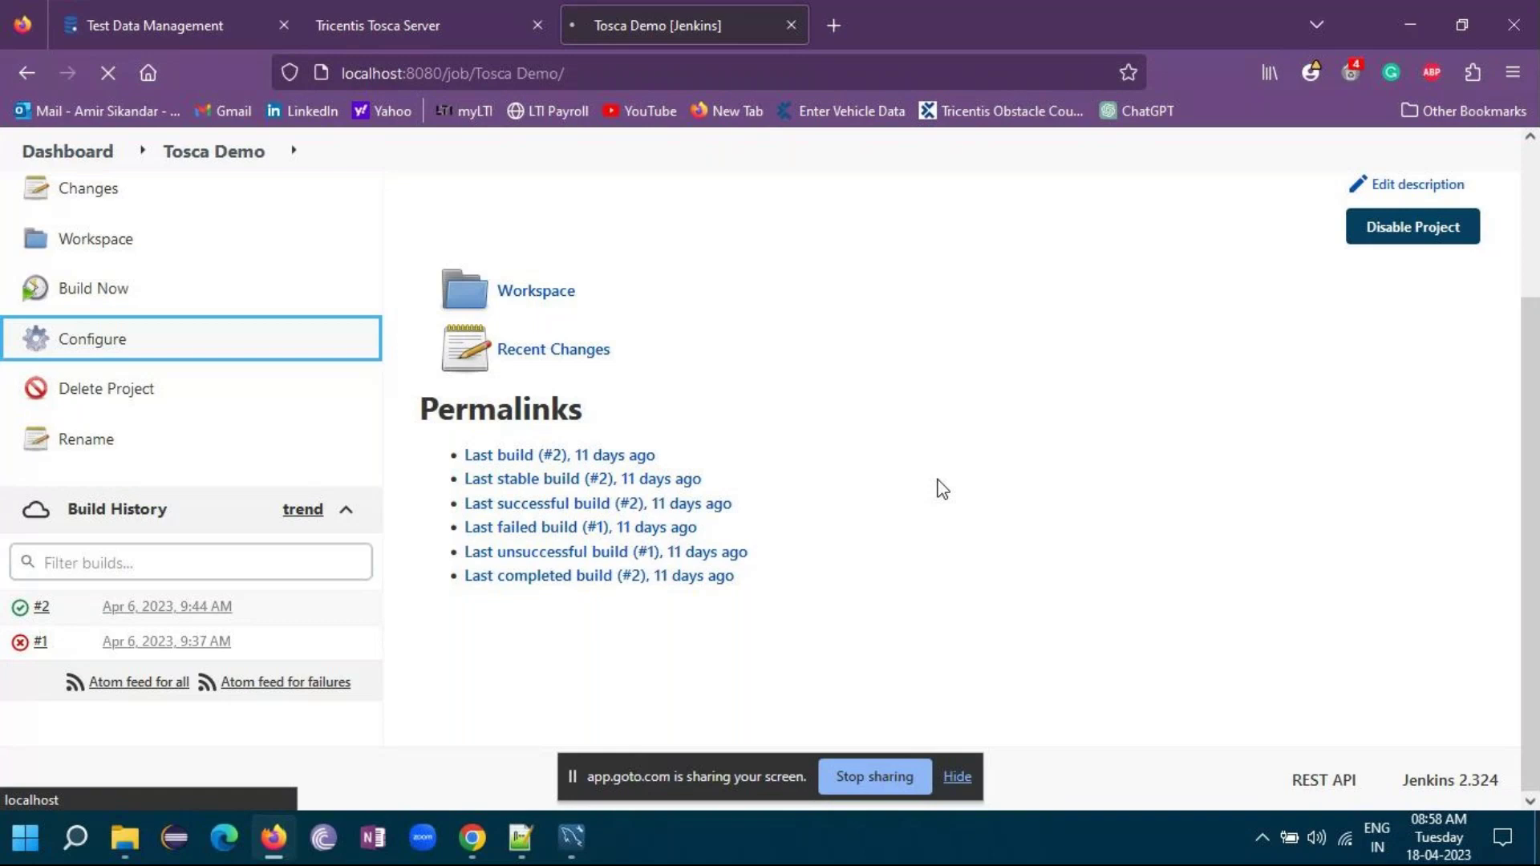
scroll(942, 489, "up", 2)
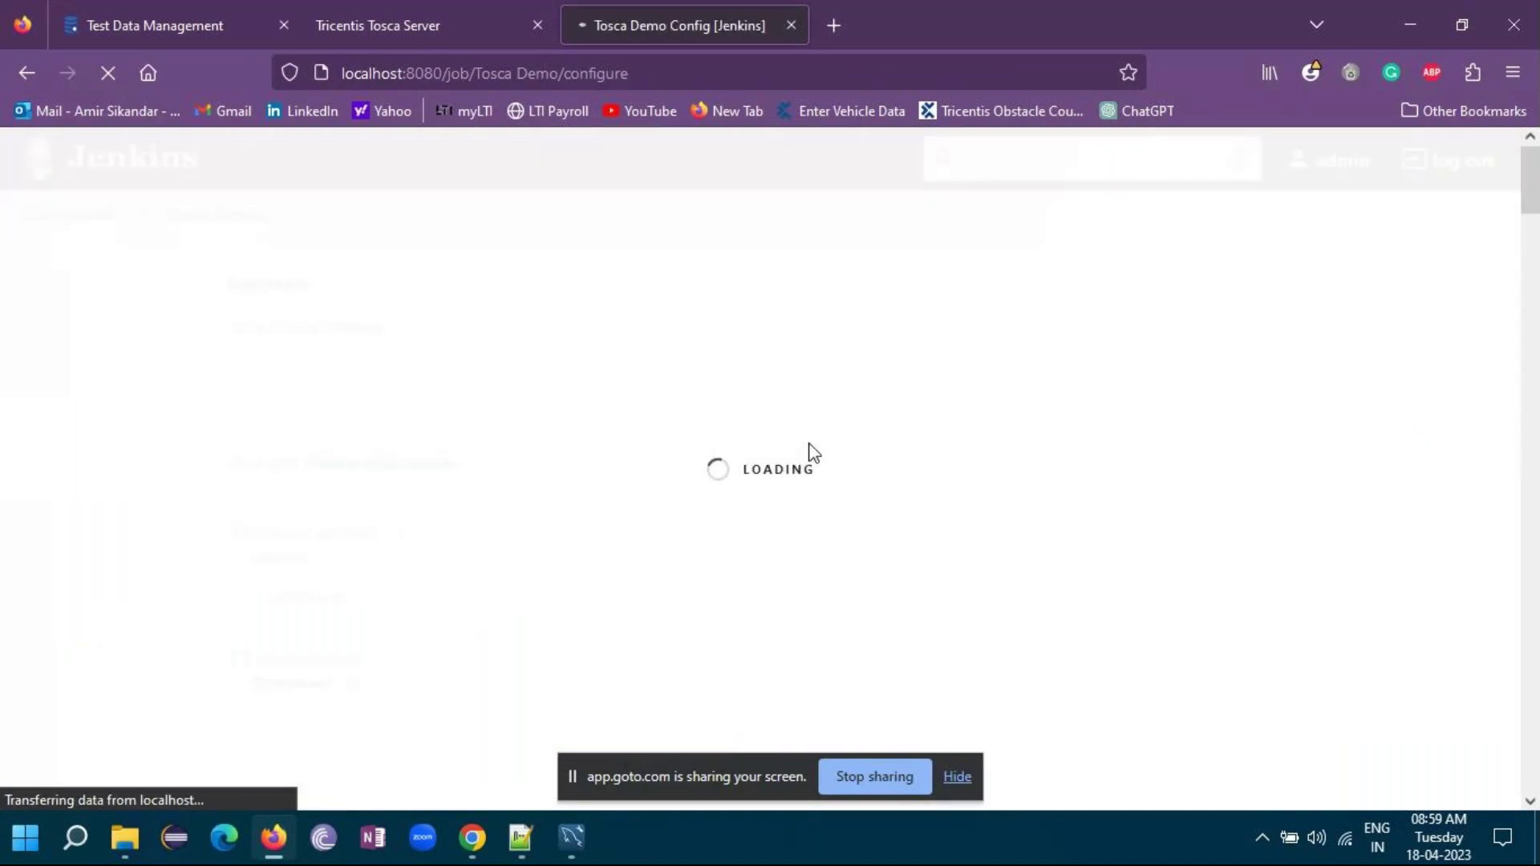
scroll(688, 515, "down", 5)
scroll(692, 519, "down", 6)
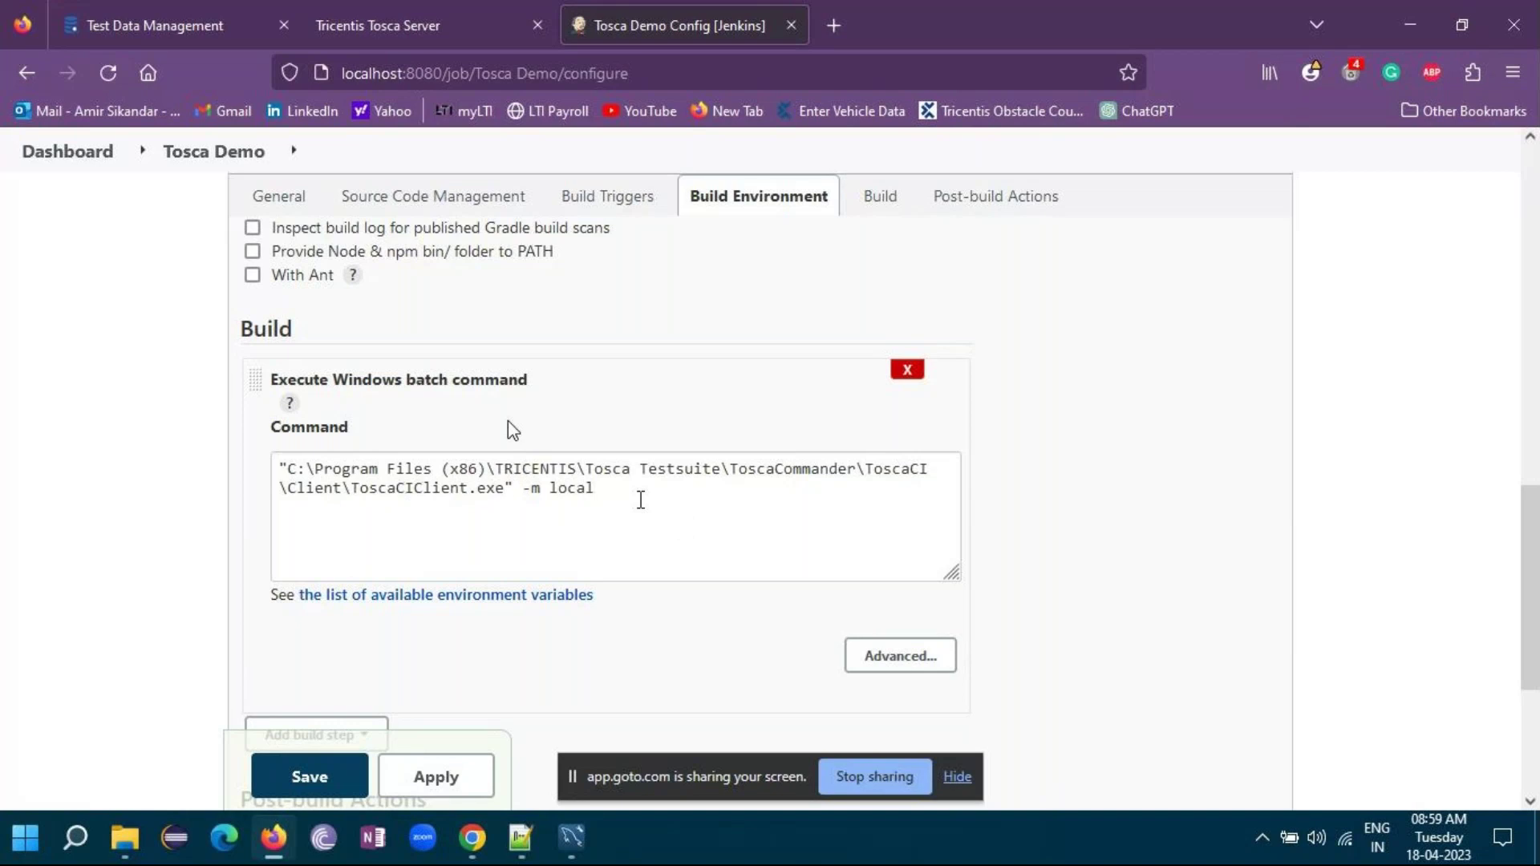
scroll(634, 607, "down", 4)
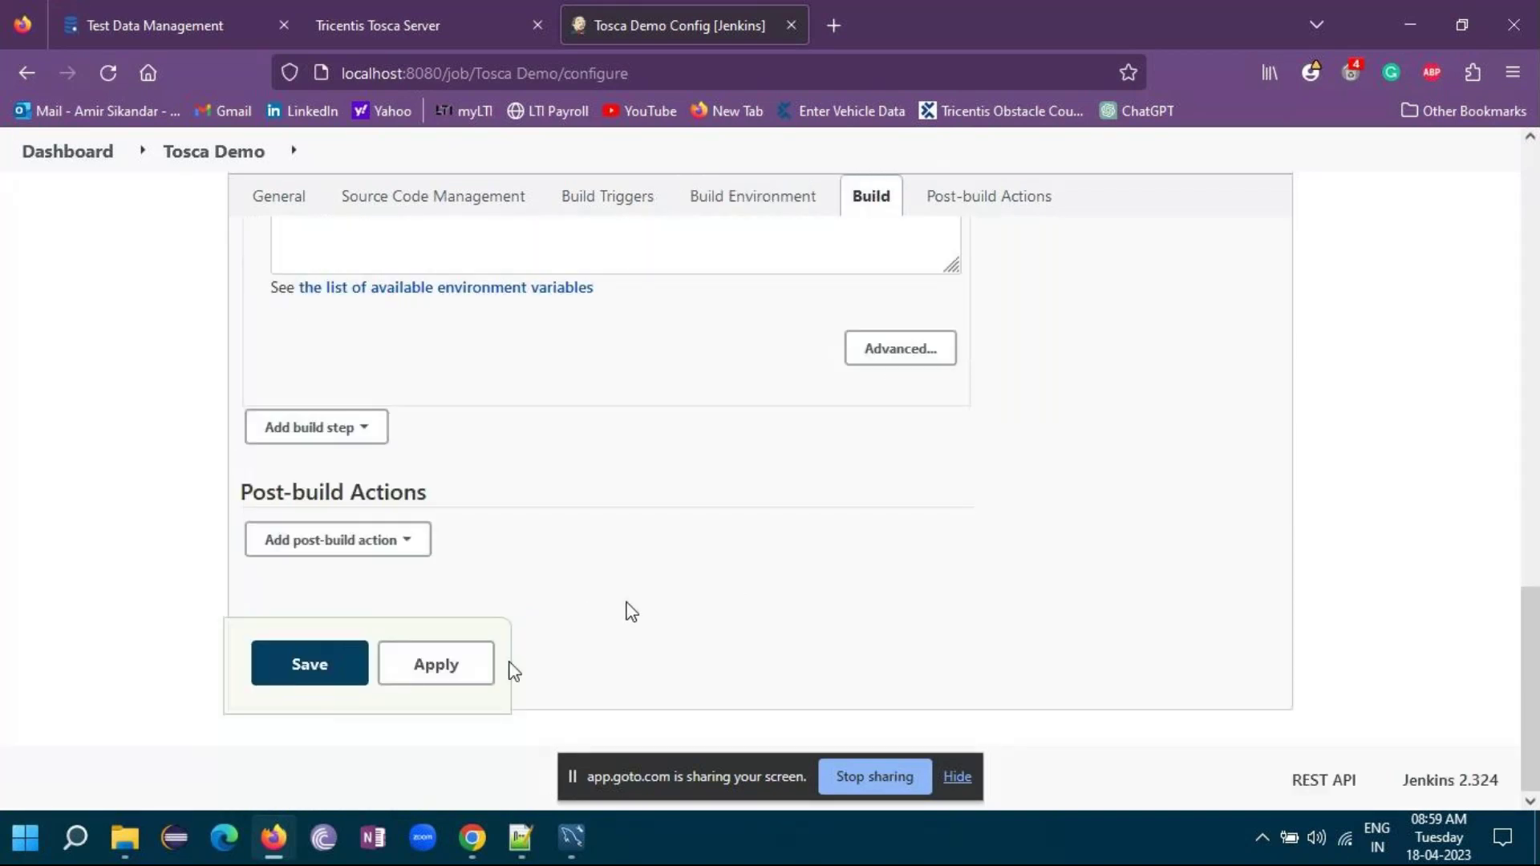
left_click(310, 675)
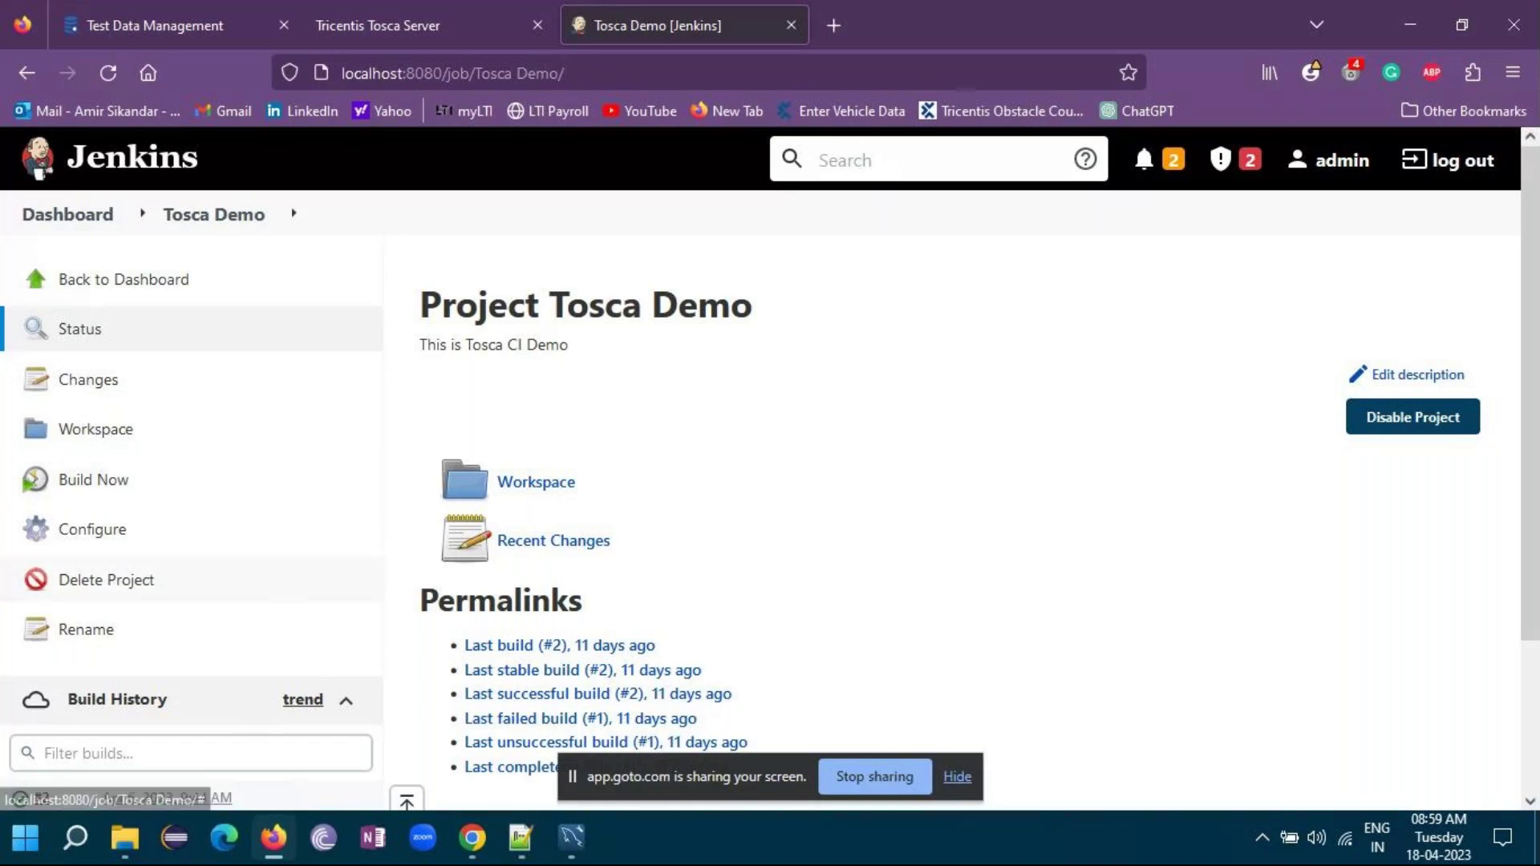
- Start a new build of the Tosca Demo project and view its entry in the build history
scroll(279, 594, "down", 2)
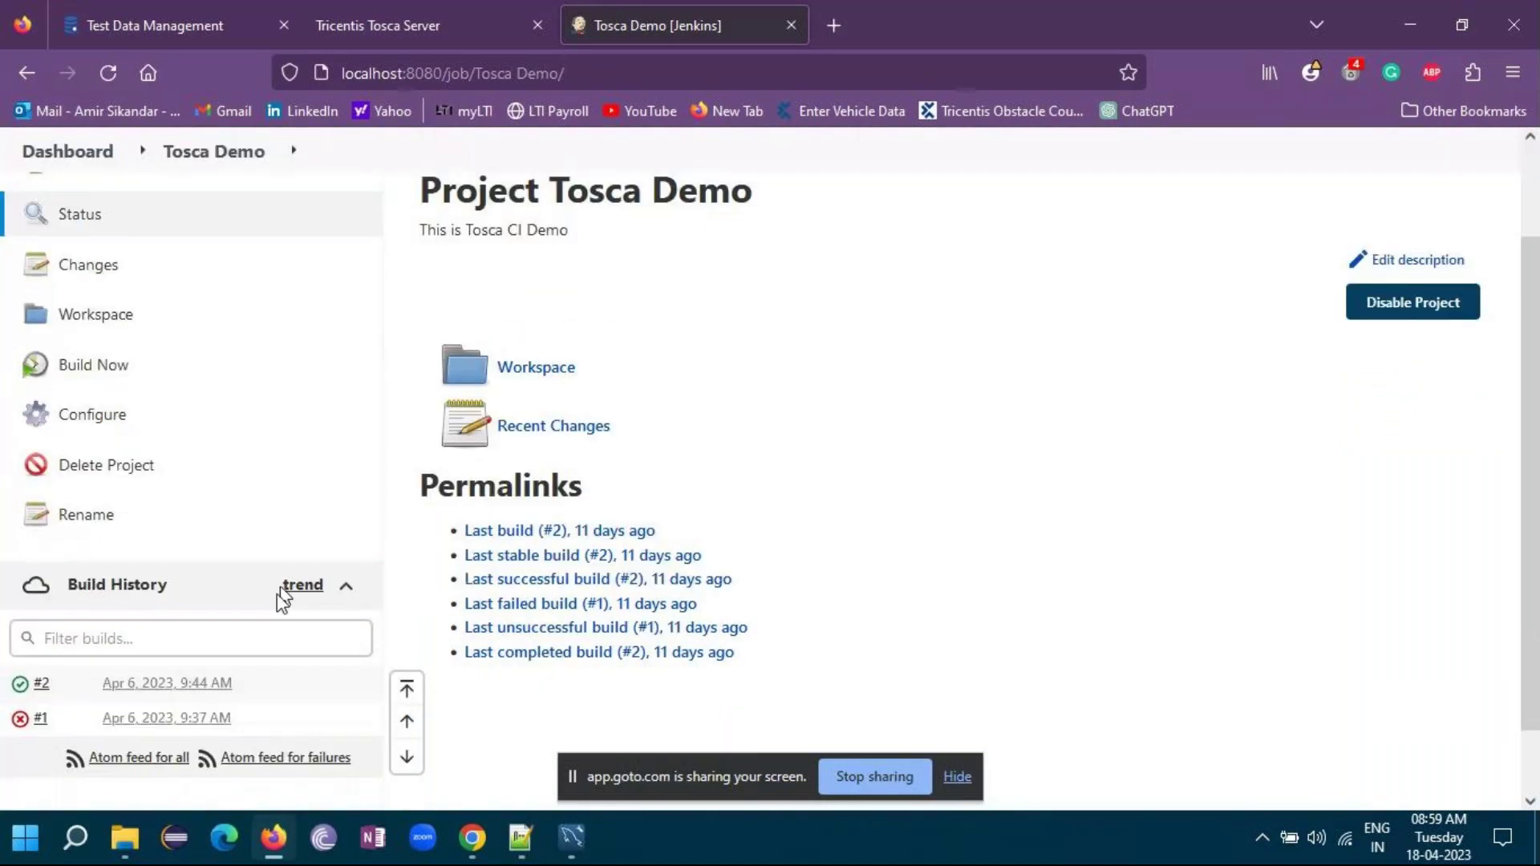
left_click(81, 365)
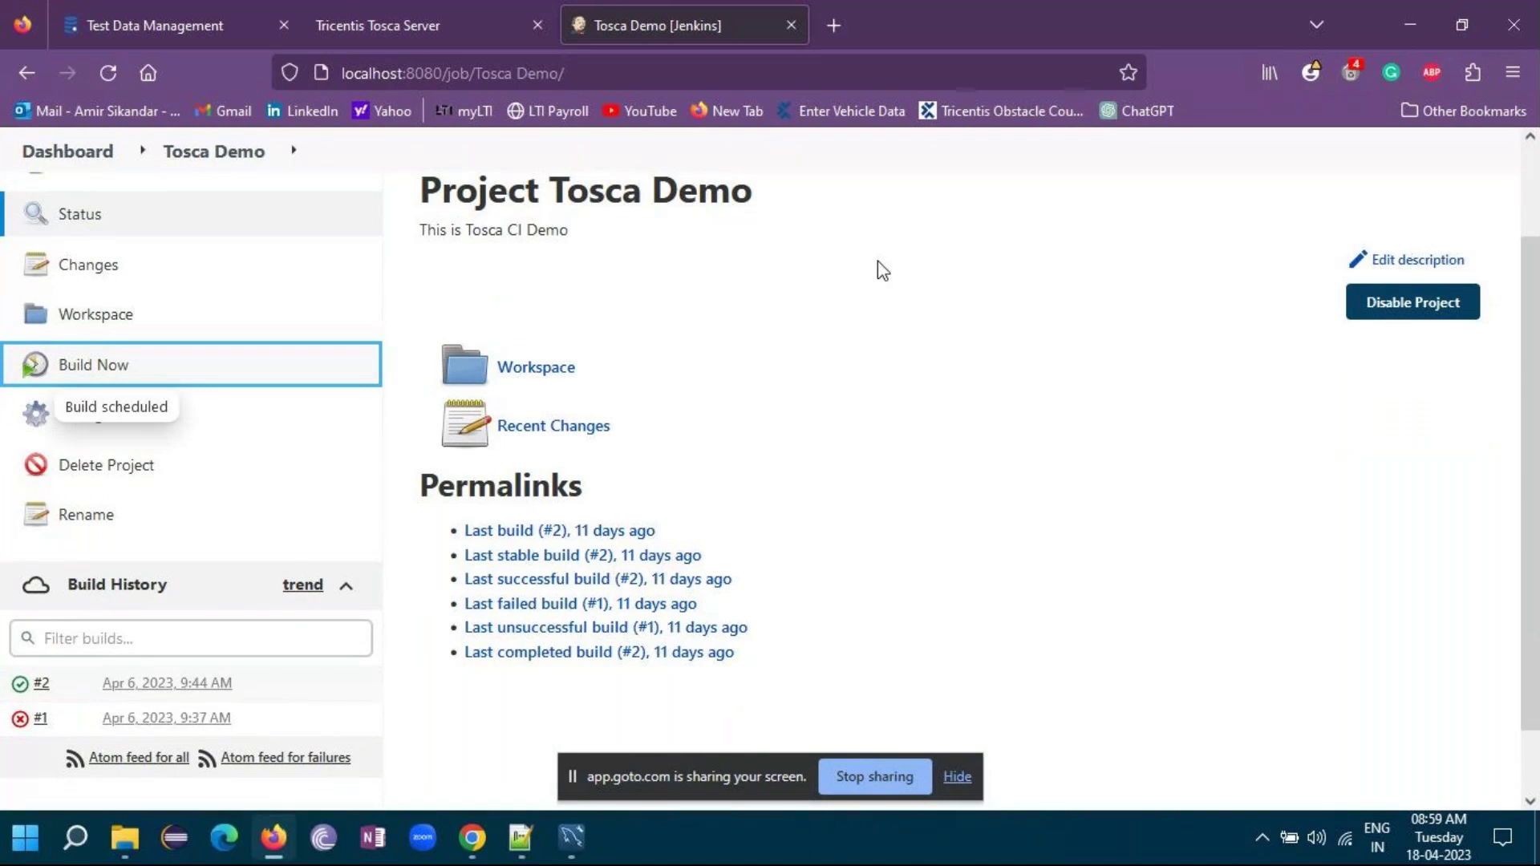
scroll(241, 633, "down", 1)
scroll(242, 632, "down", 2)
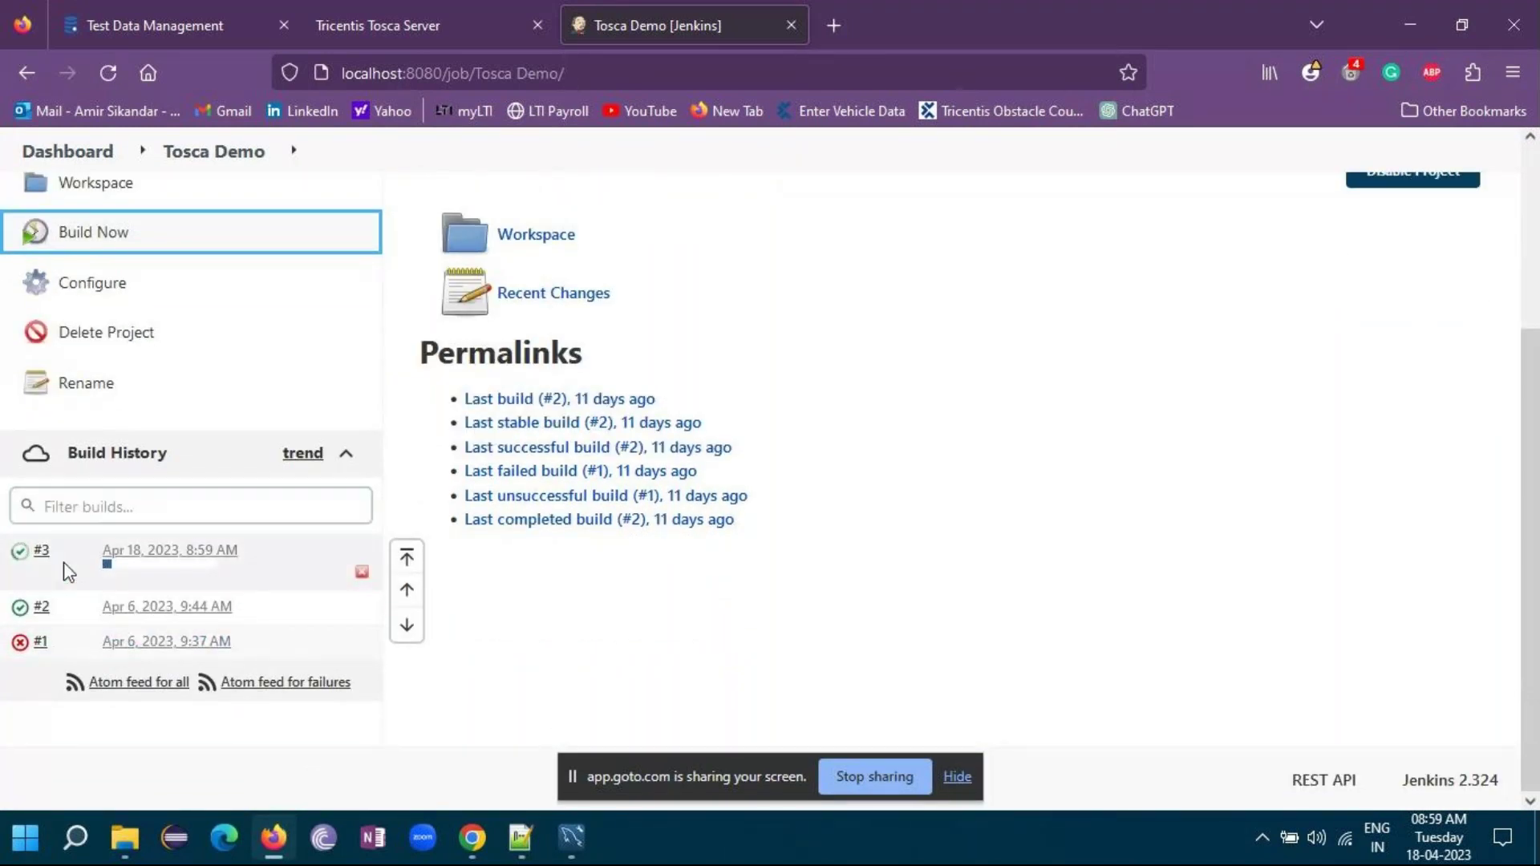
- Open build #3 of the Tosca Demo project and examine the TOSCACI-Client version in its console output
left_click(130, 561)
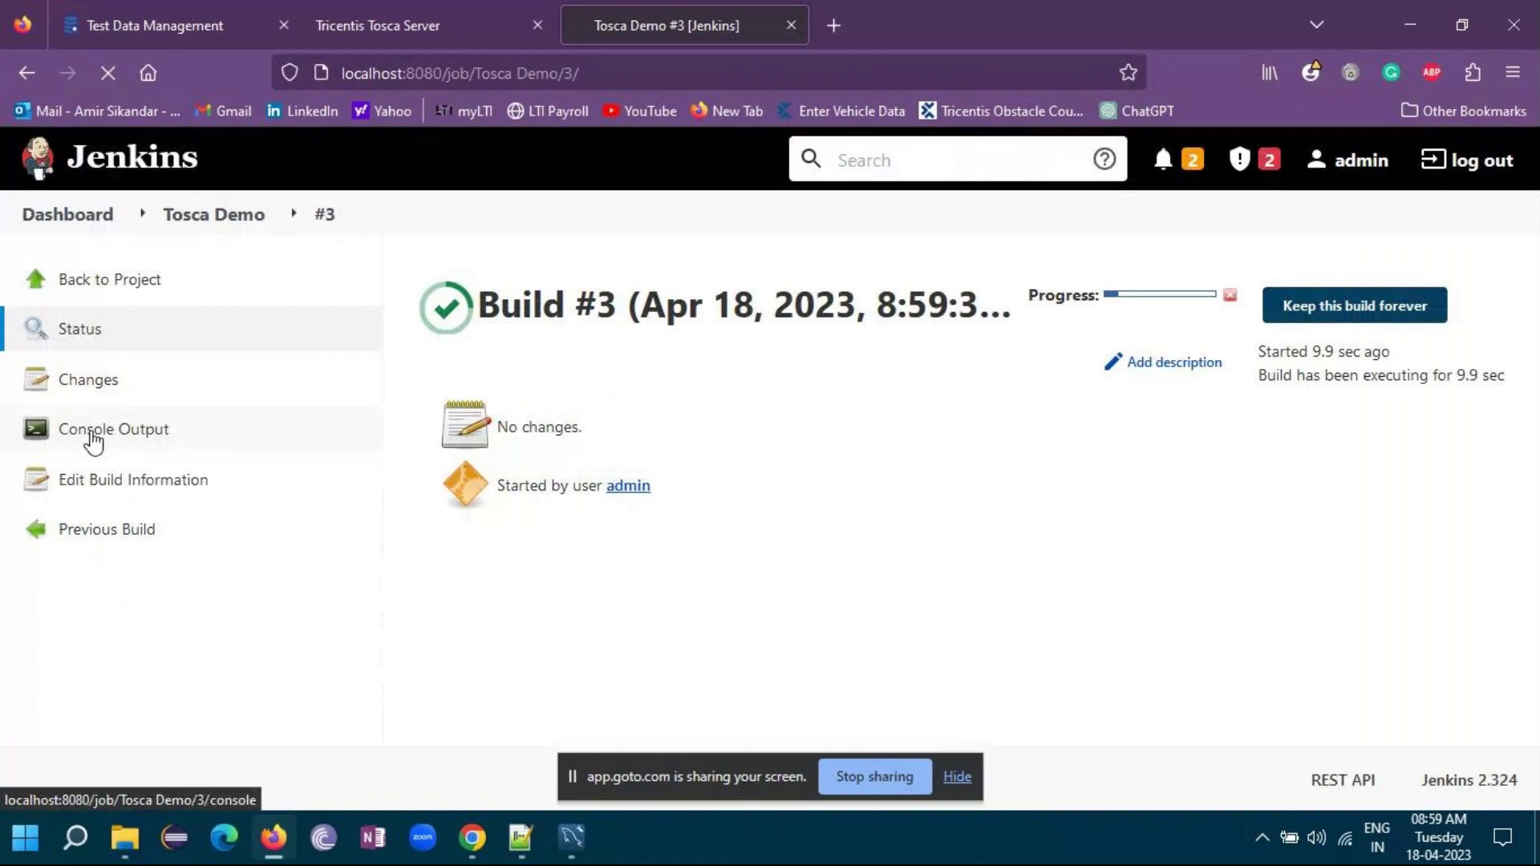
left_click(94, 441)
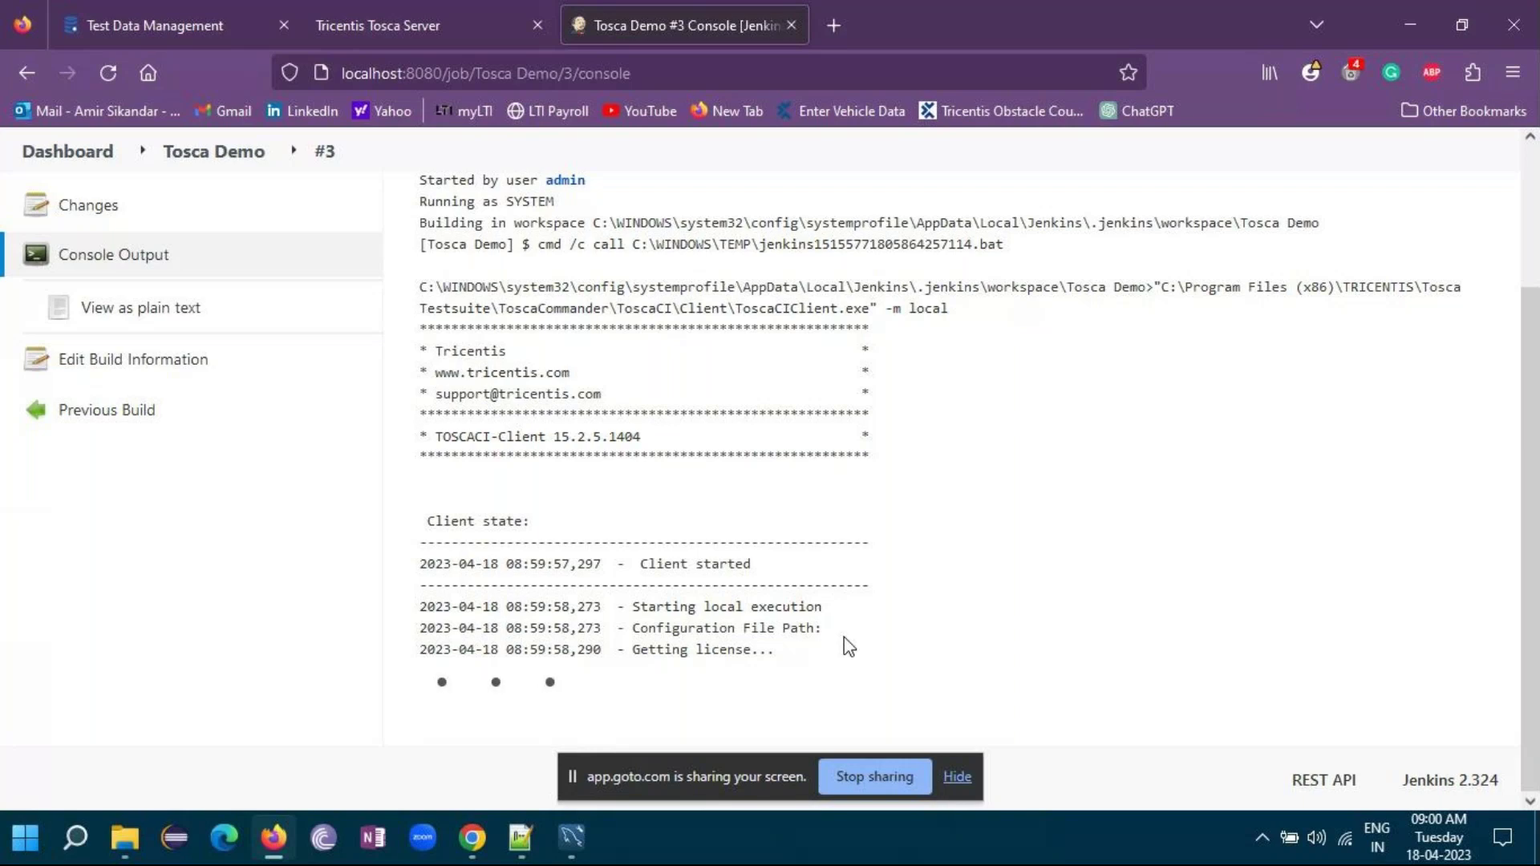
left_click_drag(648, 436, 900, 418)
left_click(644, 439)
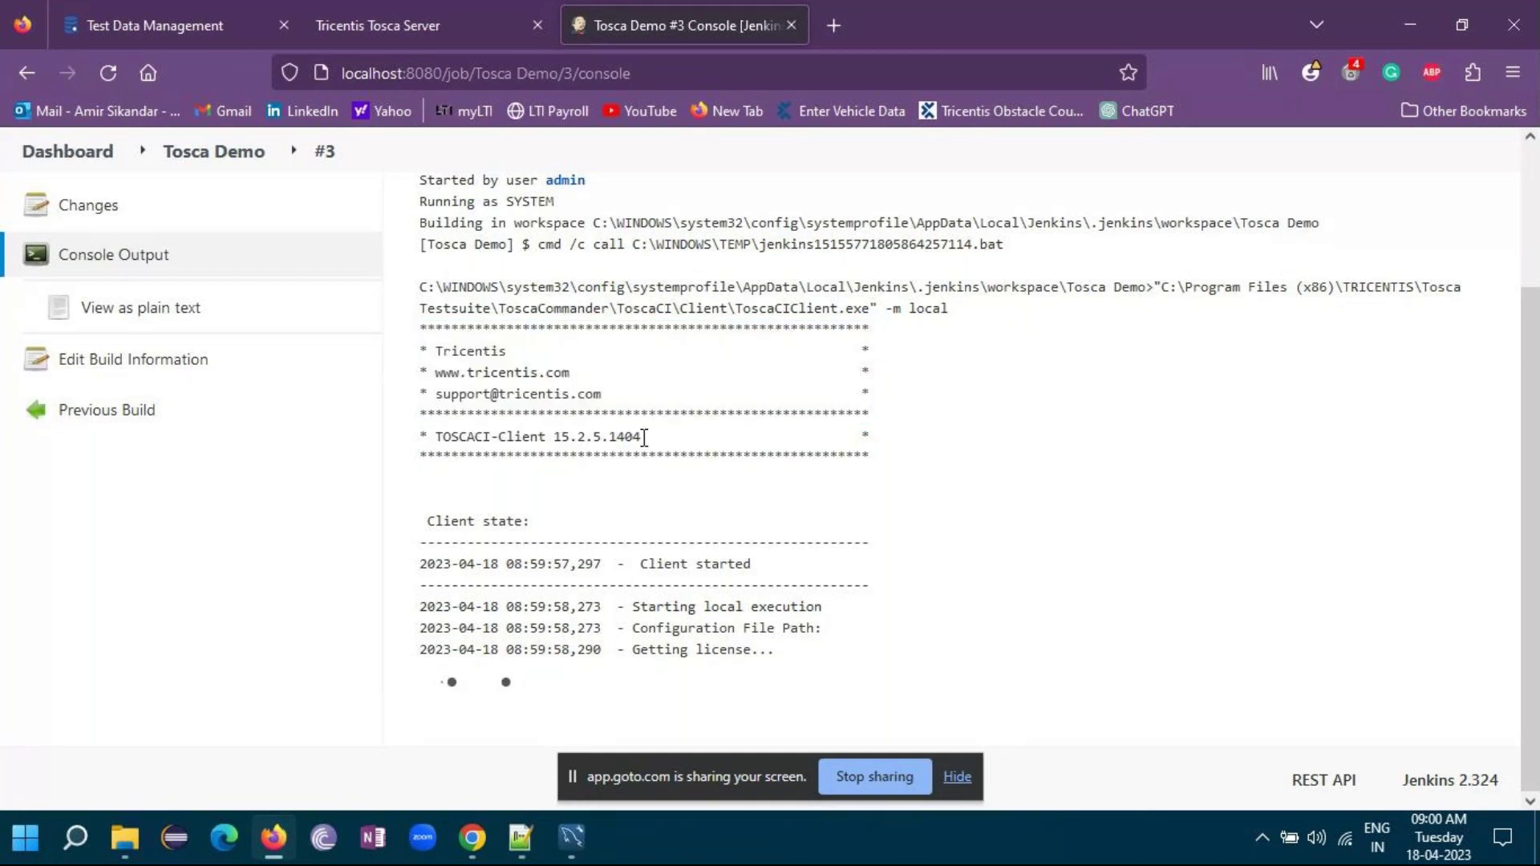
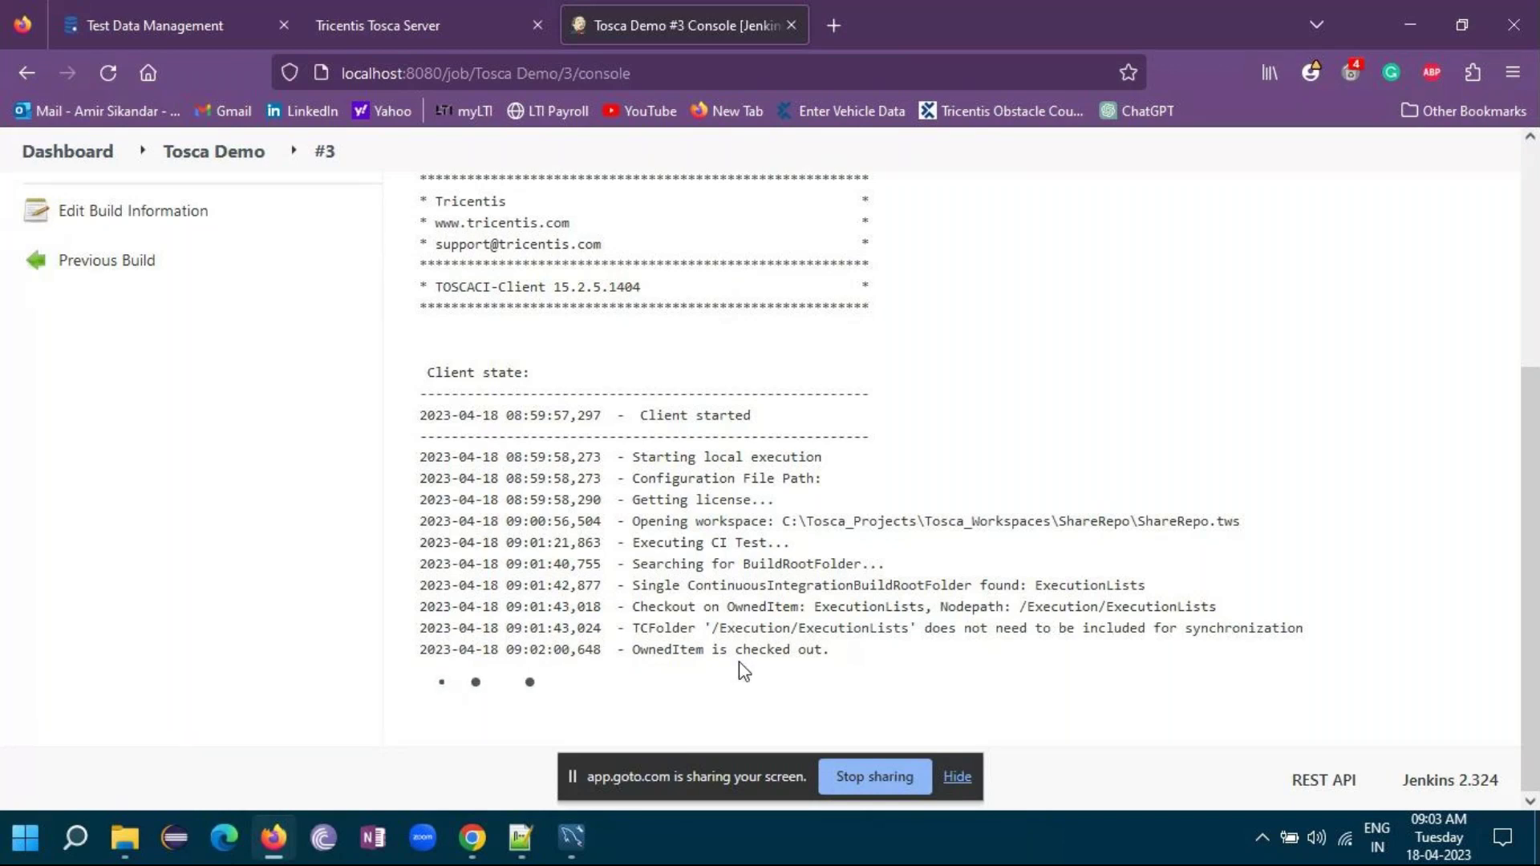
- Switch to the GoTo meeting in Chrome, read the participants' chat messages and minimize the meeting window
left_click(473, 838)
left_click(513, 740)
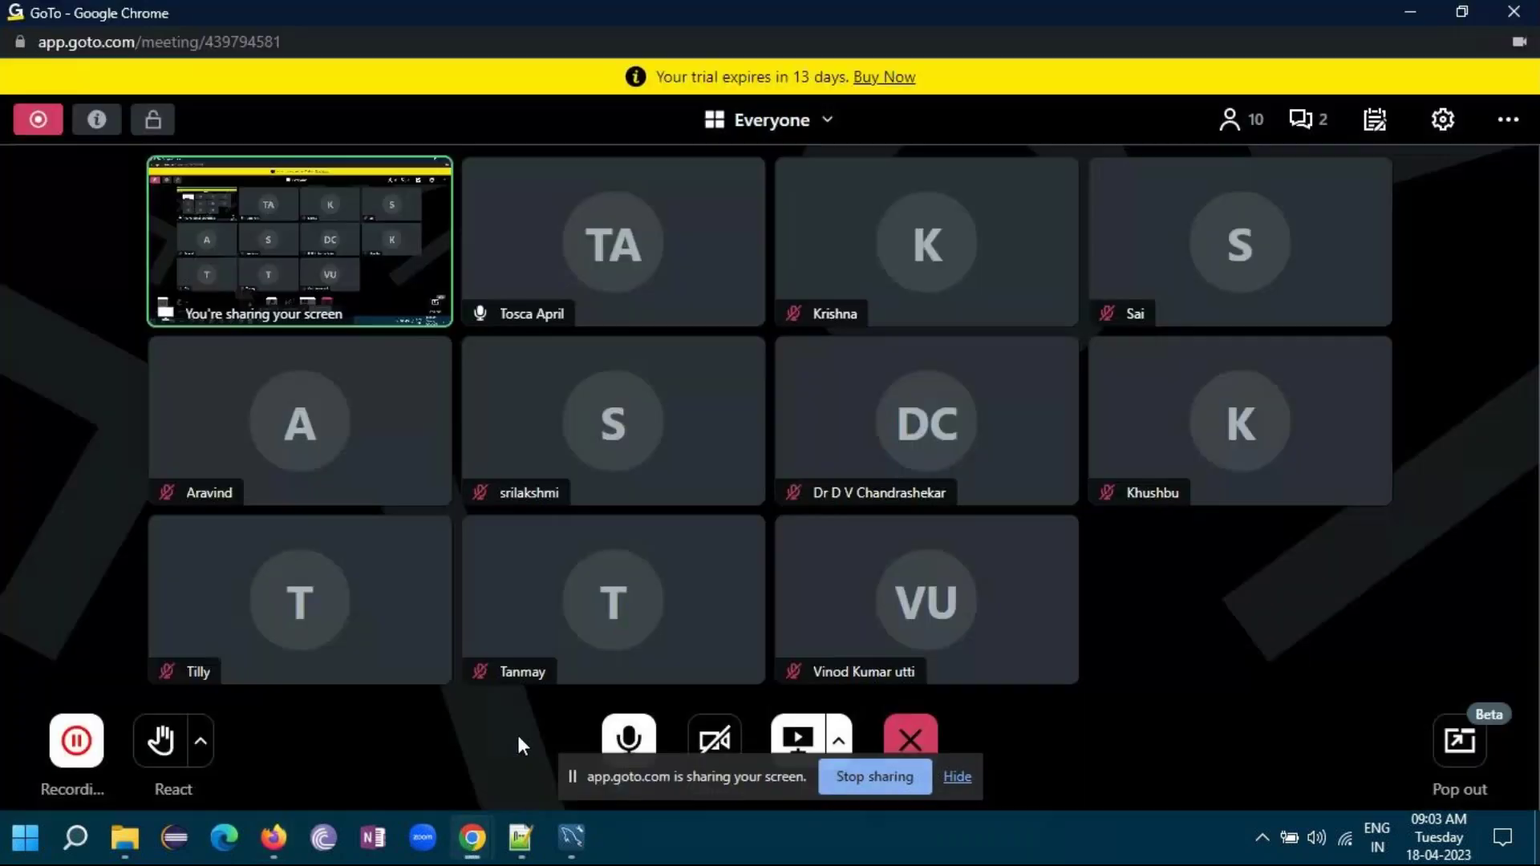
left_click(1306, 126)
left_click(1307, 128)
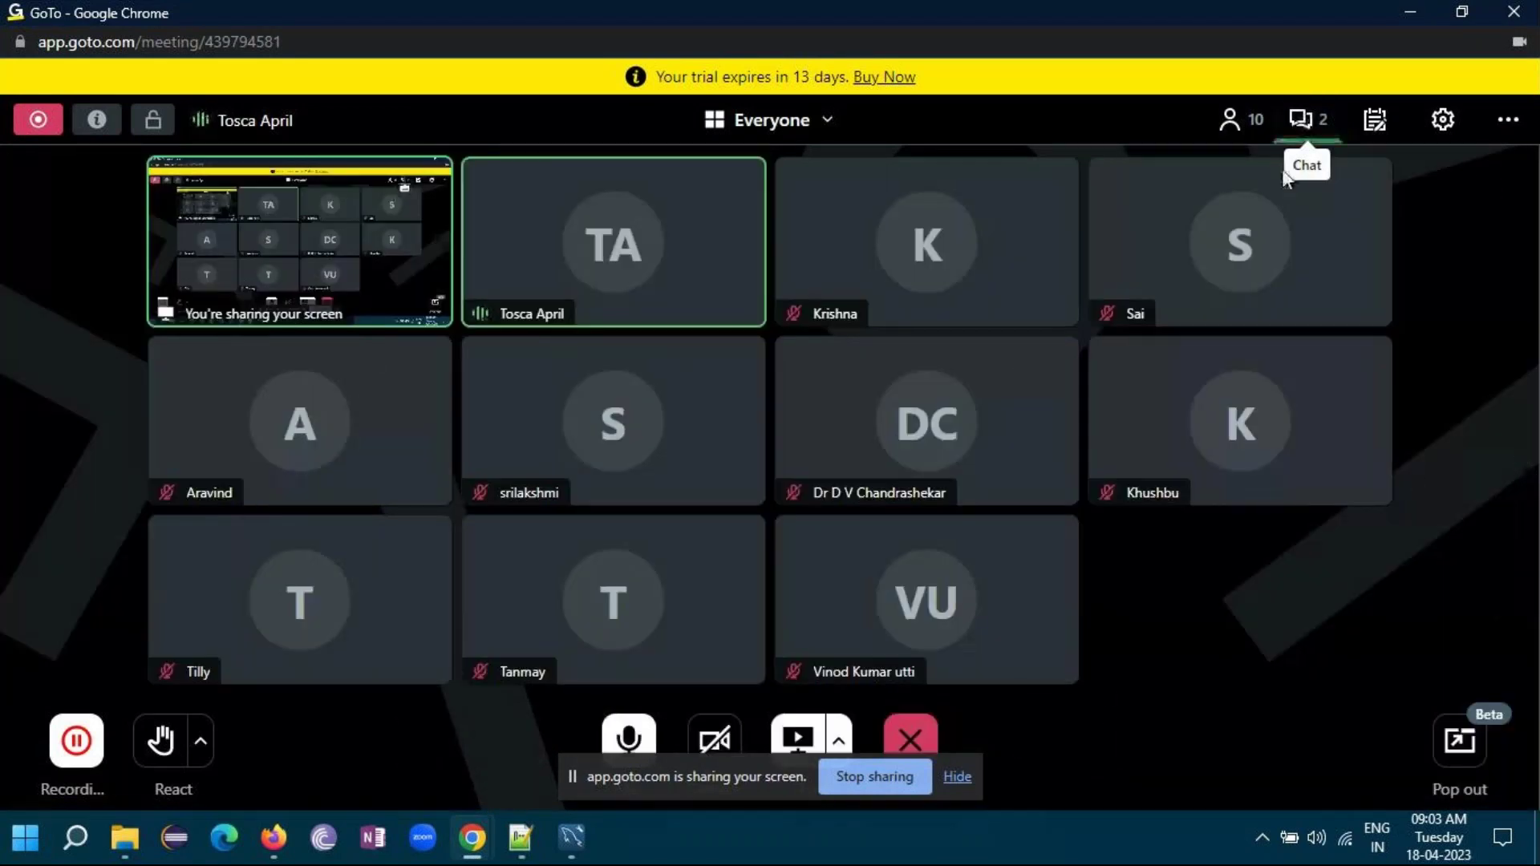
left_click(1305, 127)
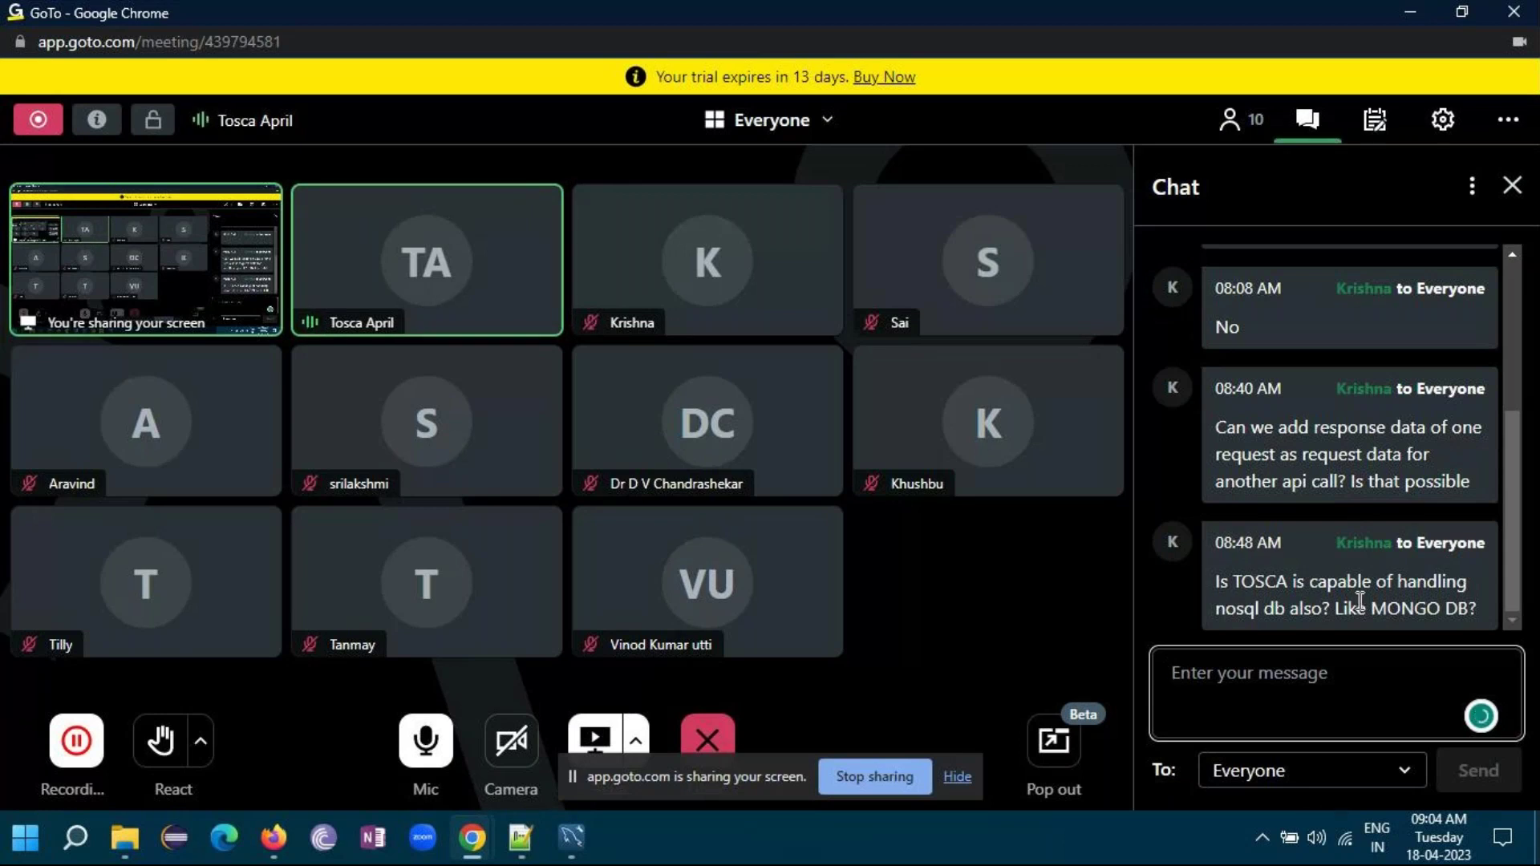
left_click(1413, 5)
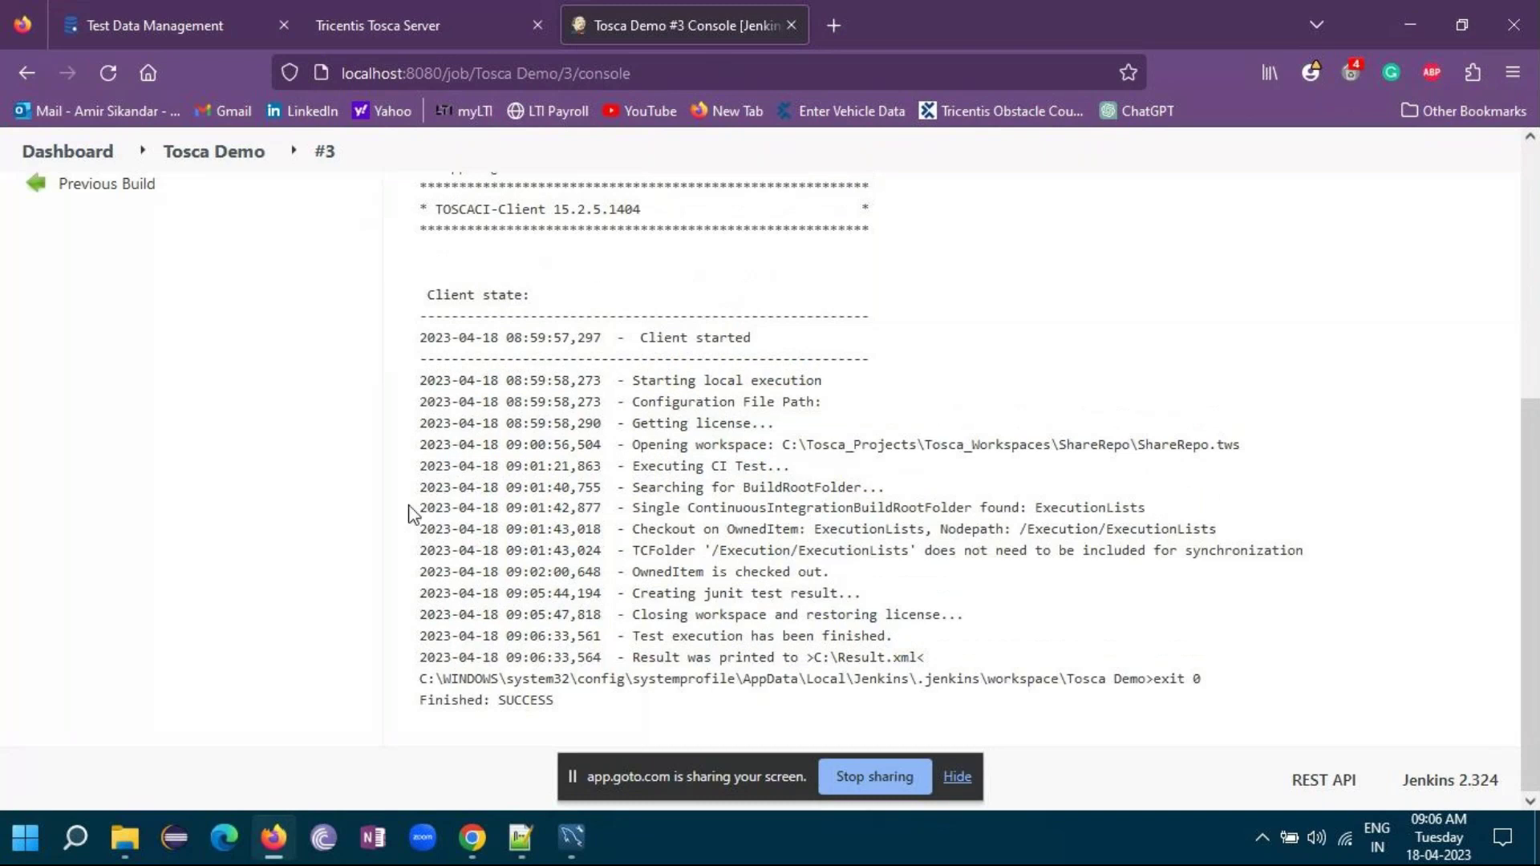
- Review build #3's console output from the heading down to the final execution log lines and return to its start
scroll(887, 533, "up", 5)
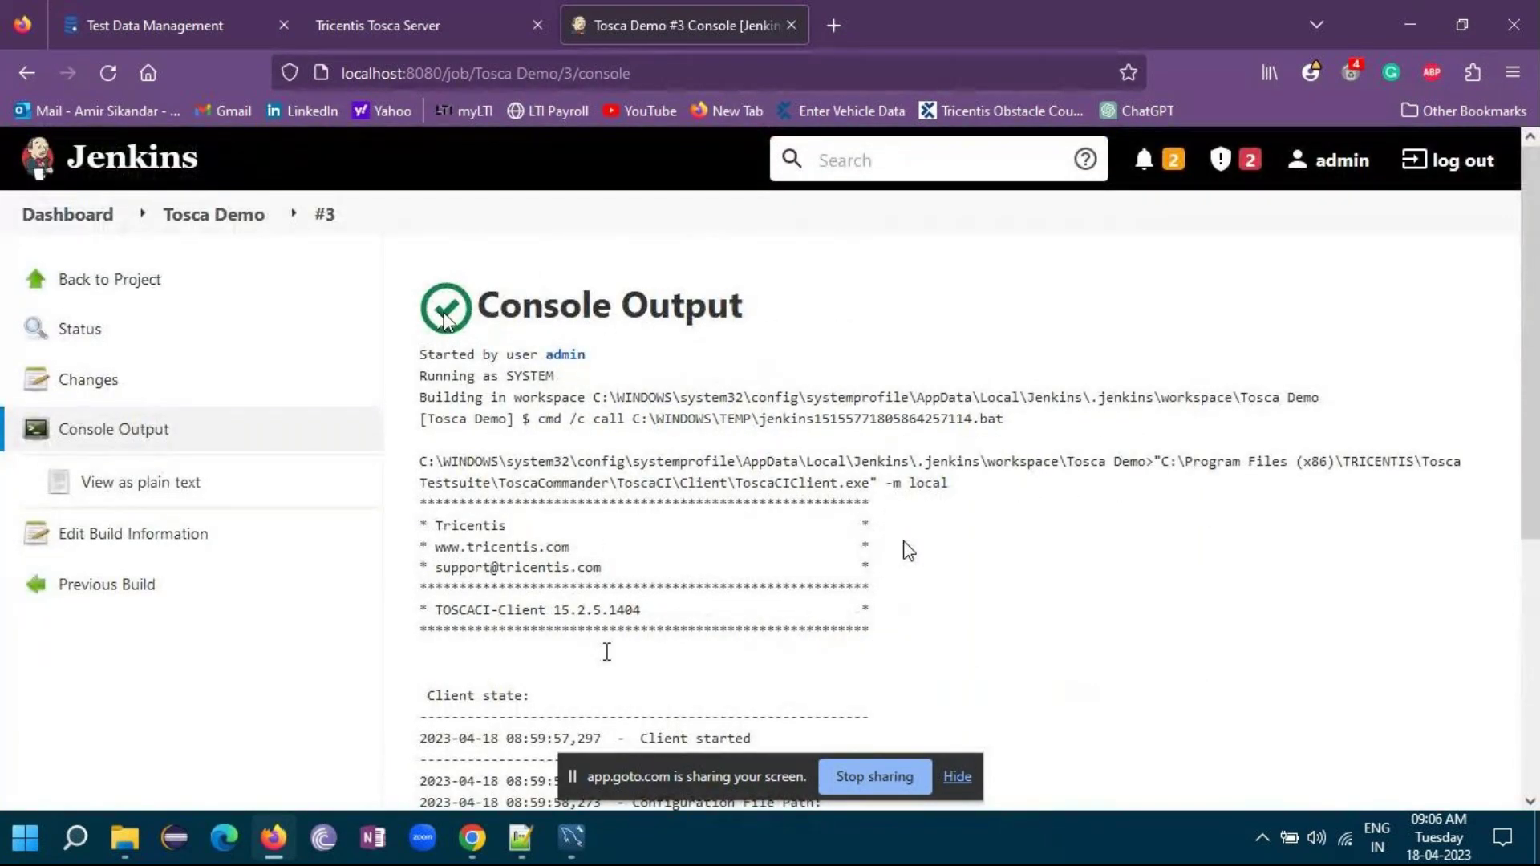
scroll(776, 525, "down", 5)
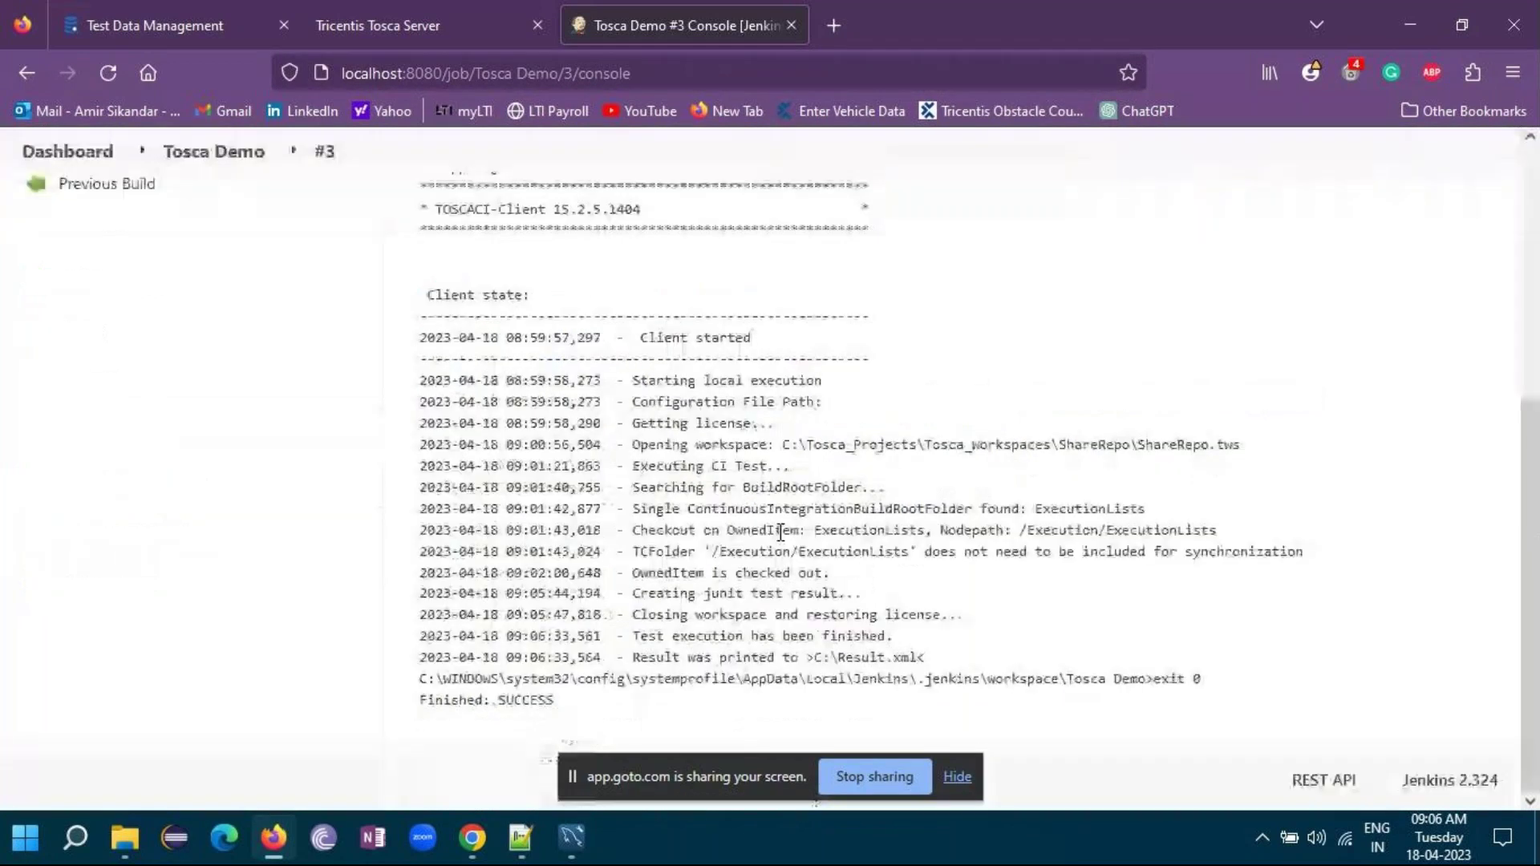
left_click_drag(534, 735, 419, 706)
scroll(585, 390, "up", 5)
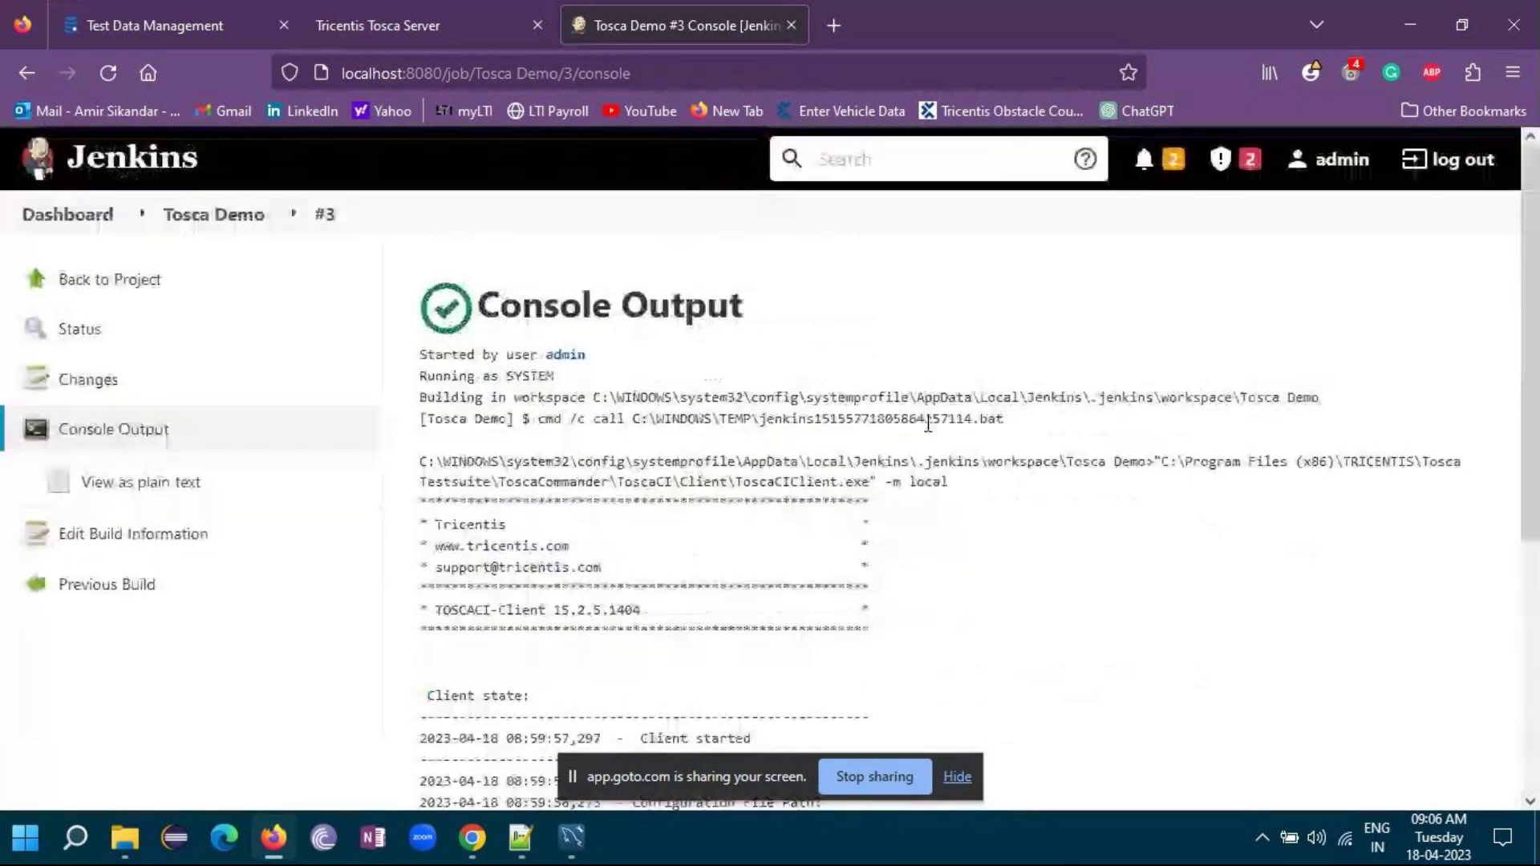